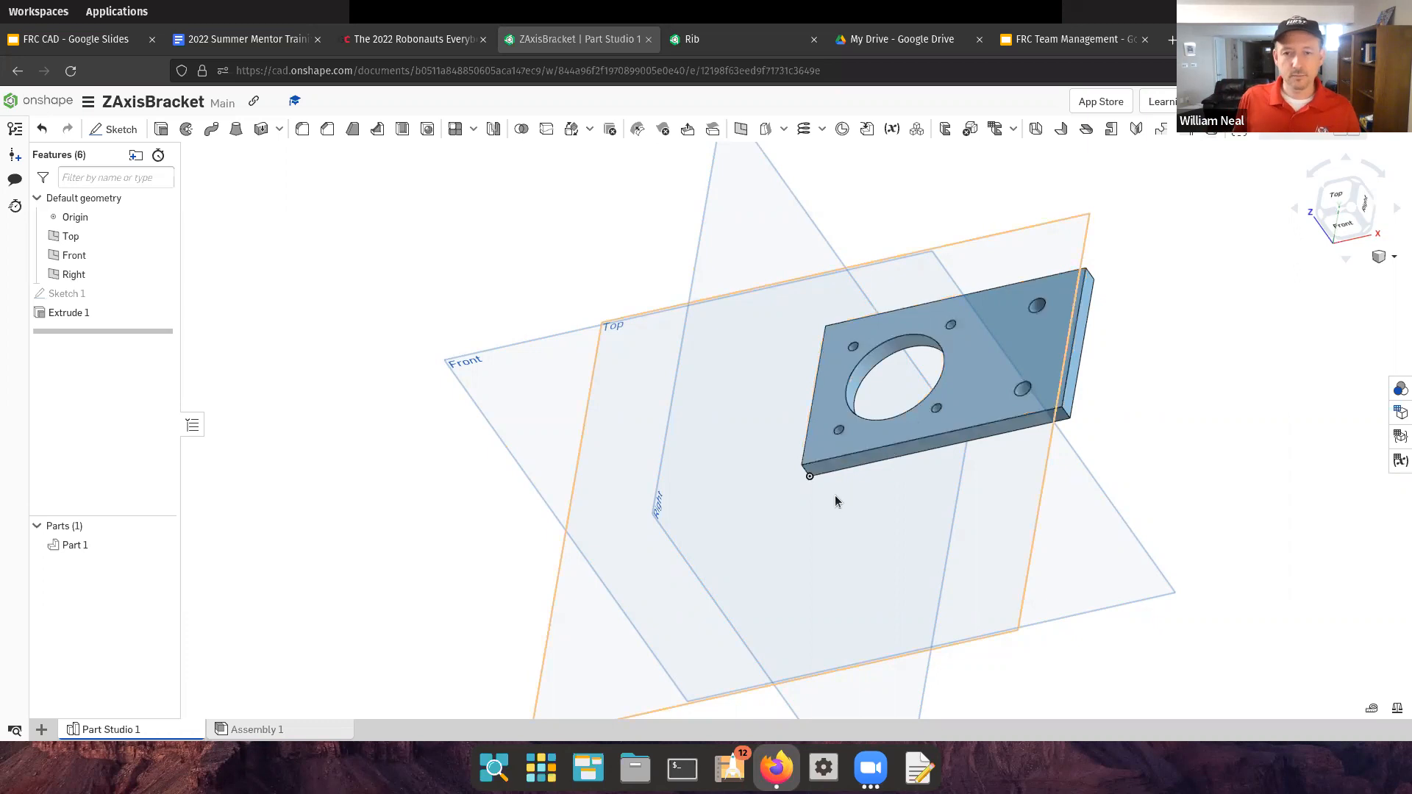
pyautogui.moveTo(634, 522); pyautogui.dragTo(722, 479, button='right')
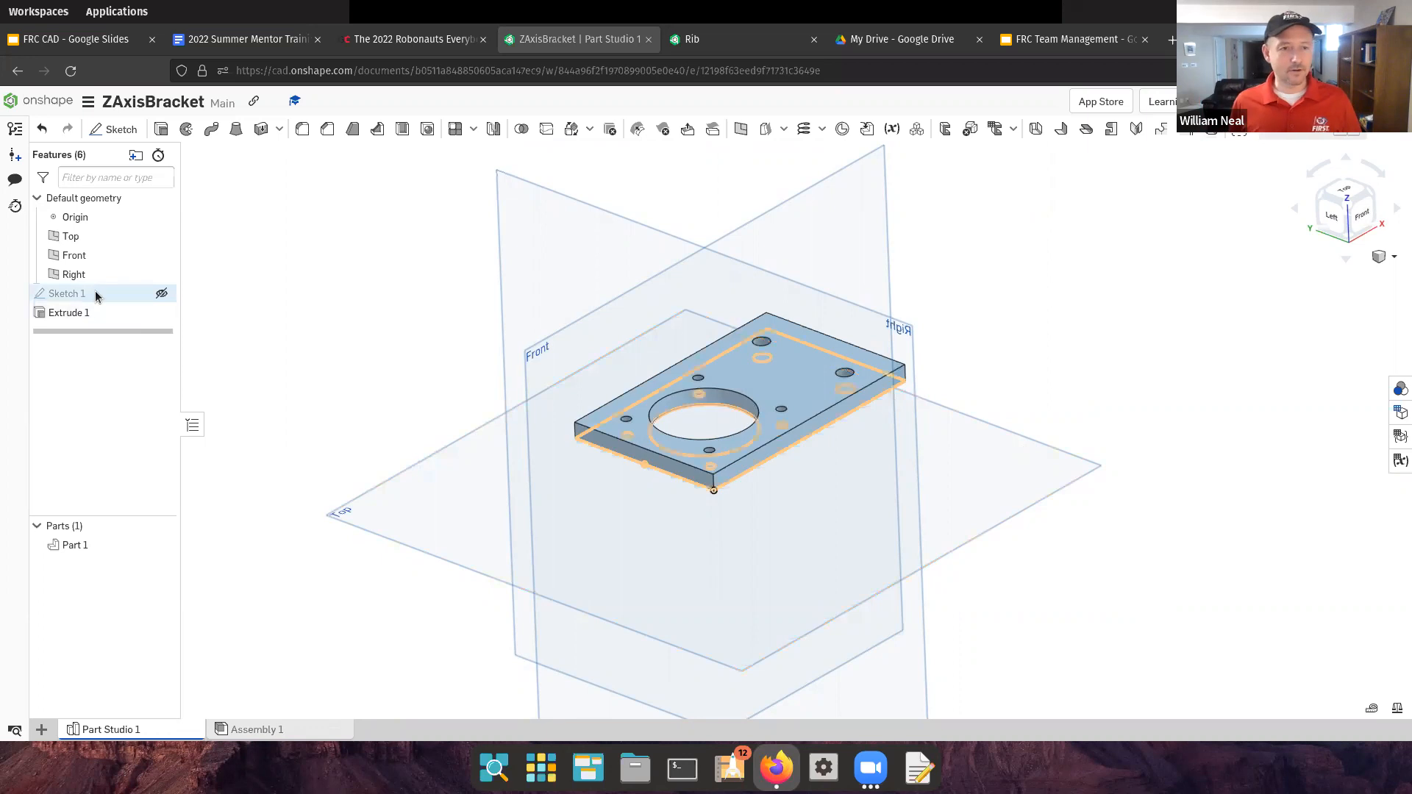
pyautogui.rightClick(80, 318)
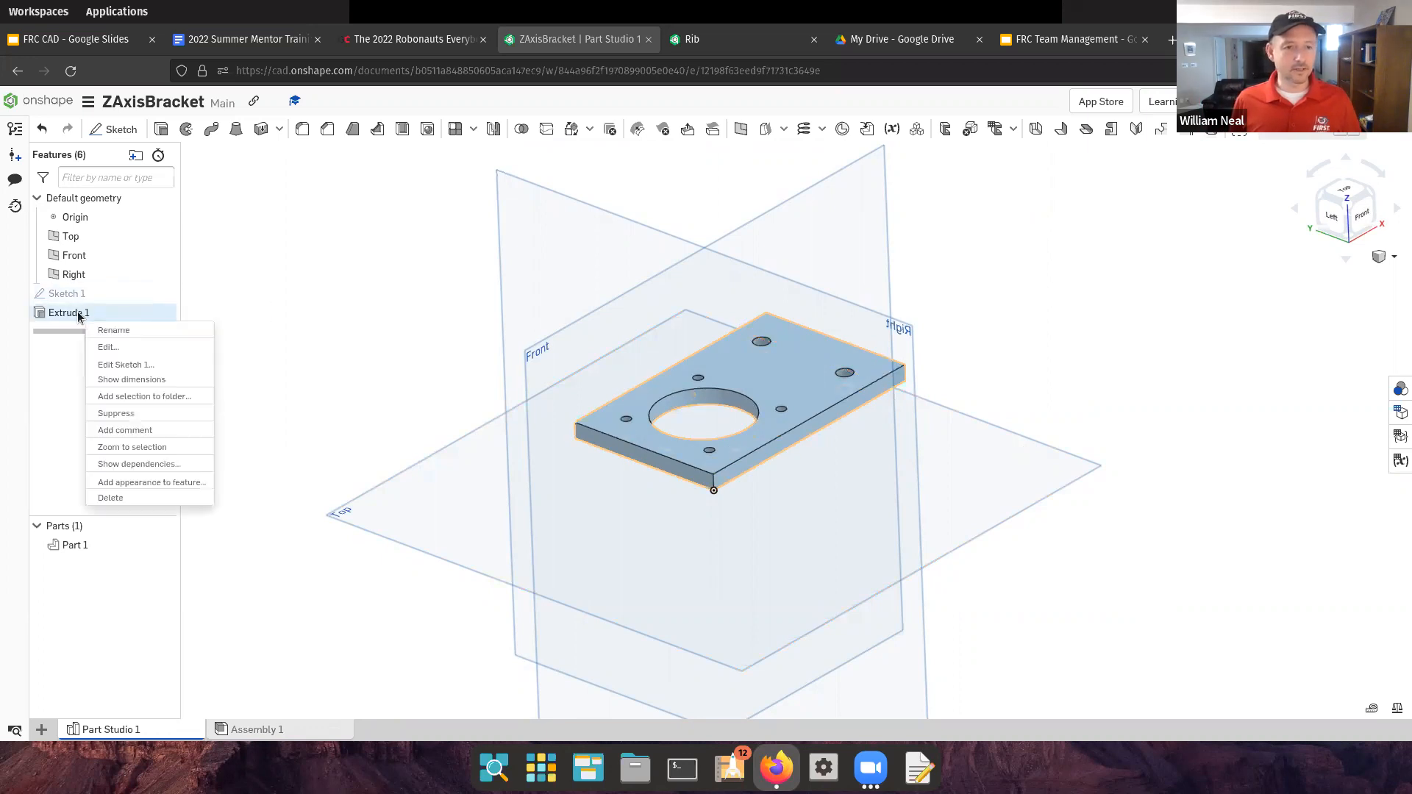
pyautogui.press('Escape')
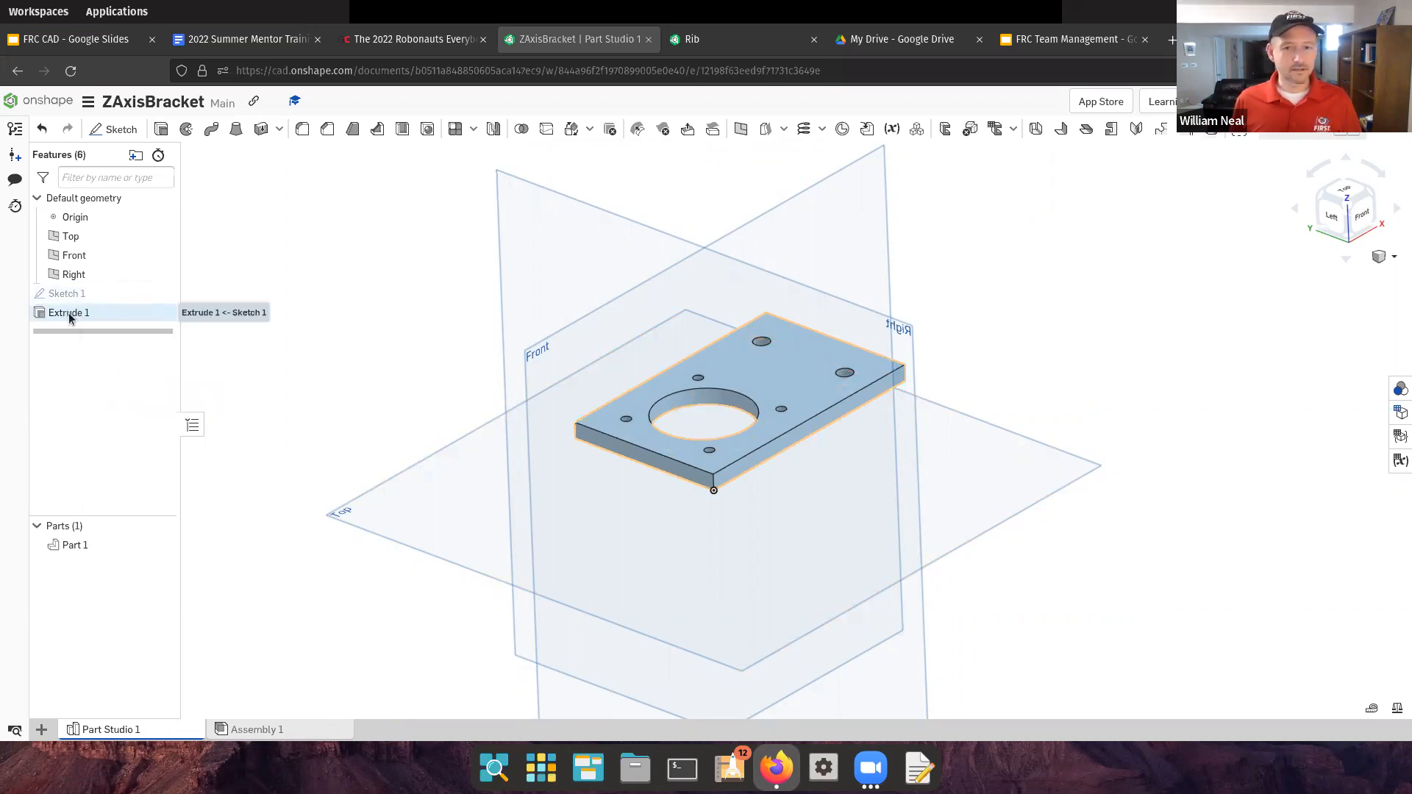
pyautogui.rightClick(787, 389)
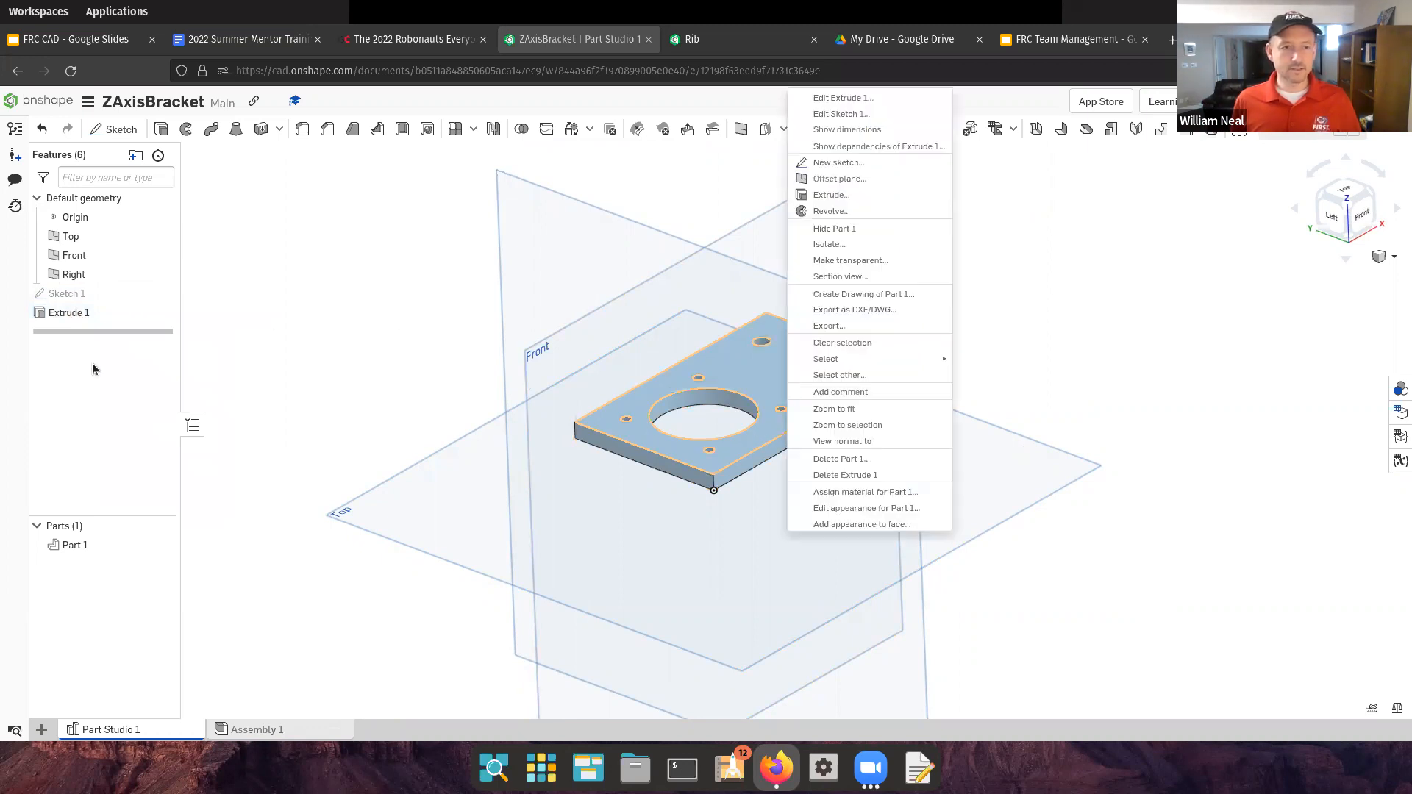
pyautogui.rightClick(65, 314)
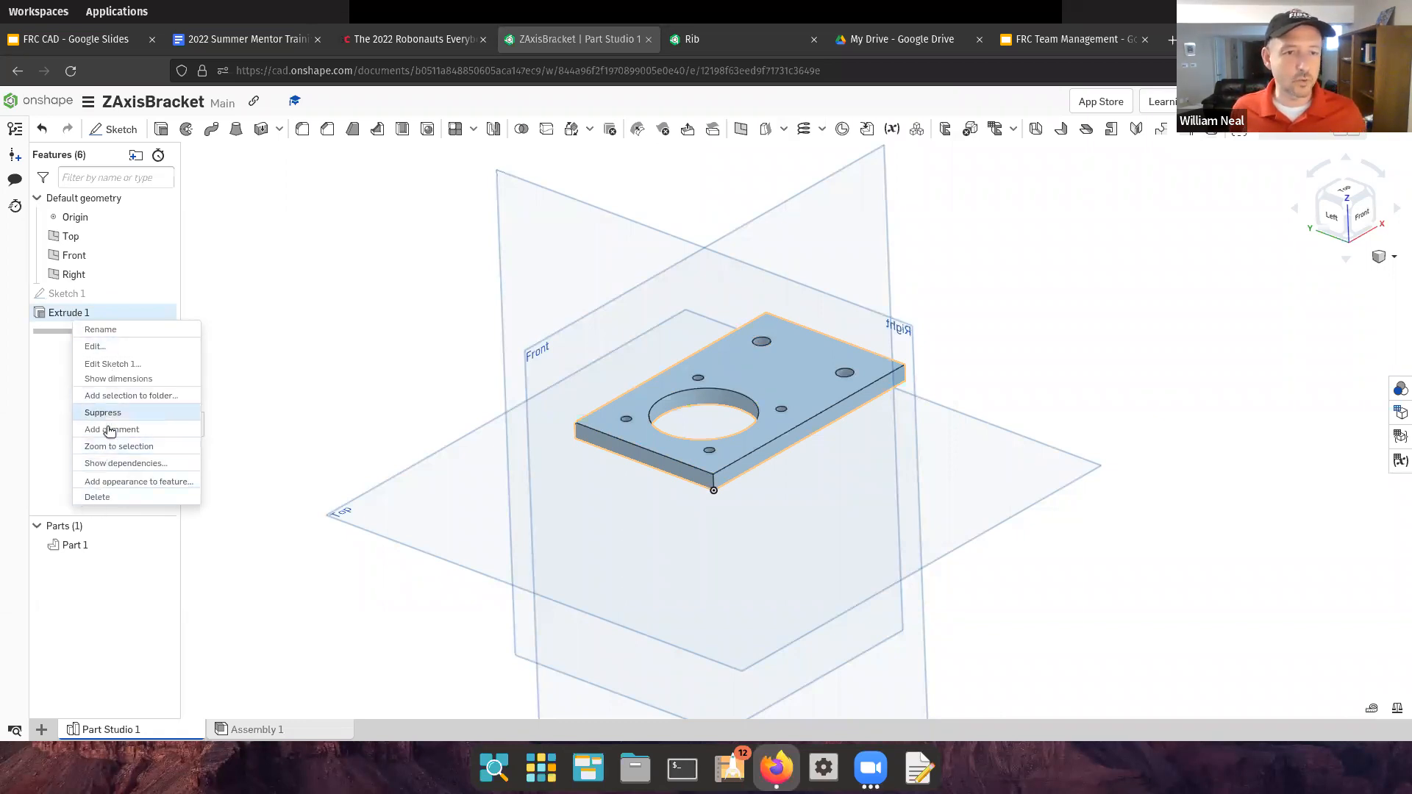
pyautogui.rightClick(747, 366)
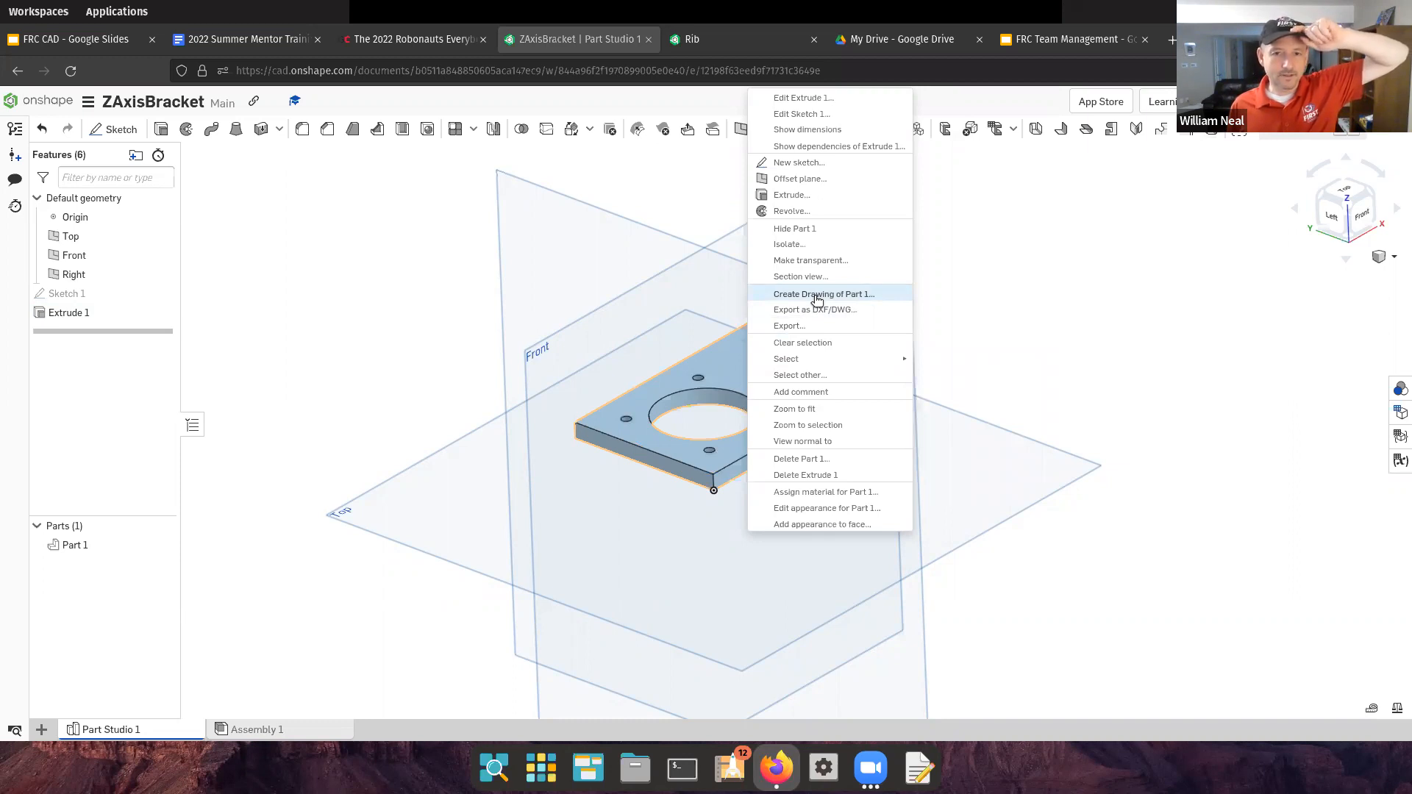
# Rename the part Part 1 as Z-Axis Bracket
pyautogui.click(69, 545)
pyautogui.rightClick(70, 545)
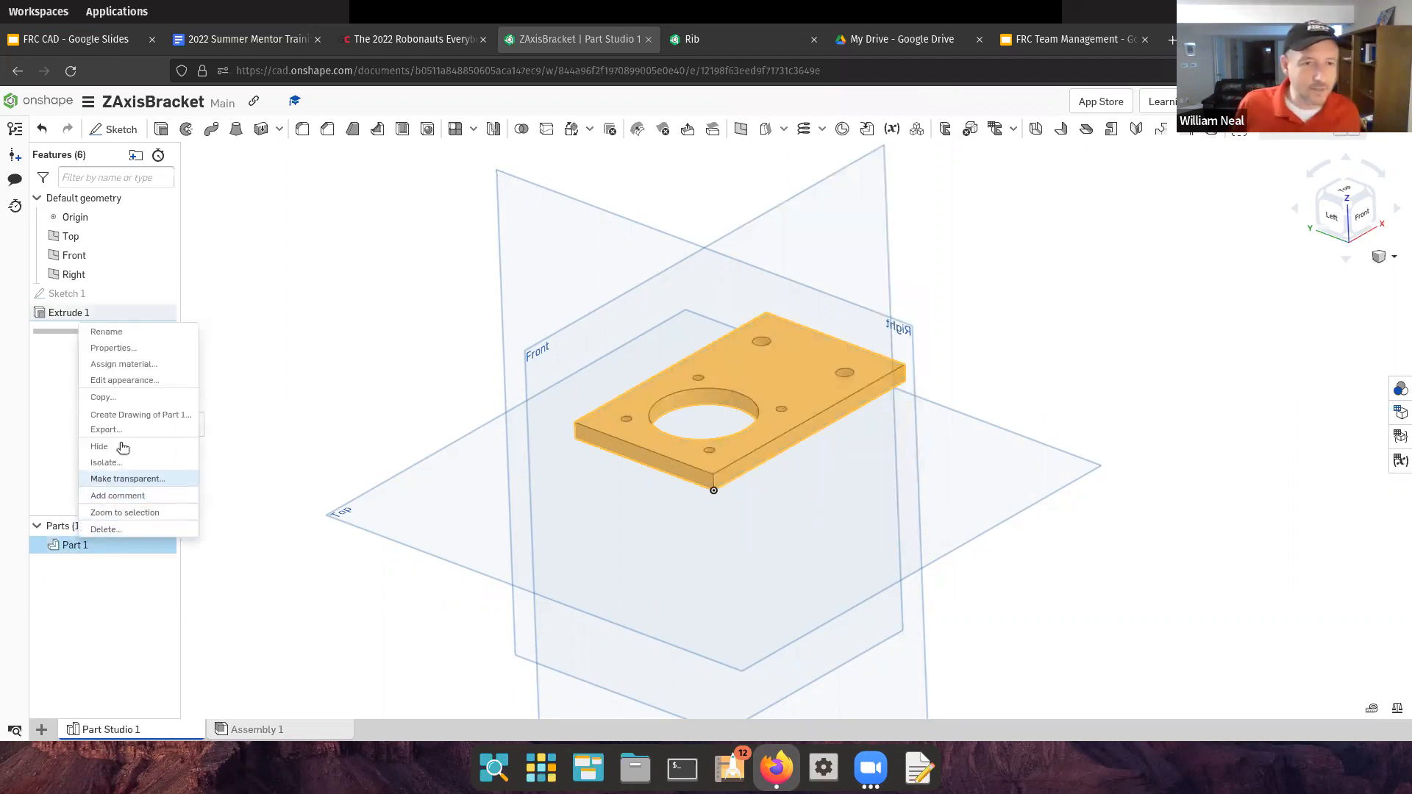
pyautogui.click(103, 332)
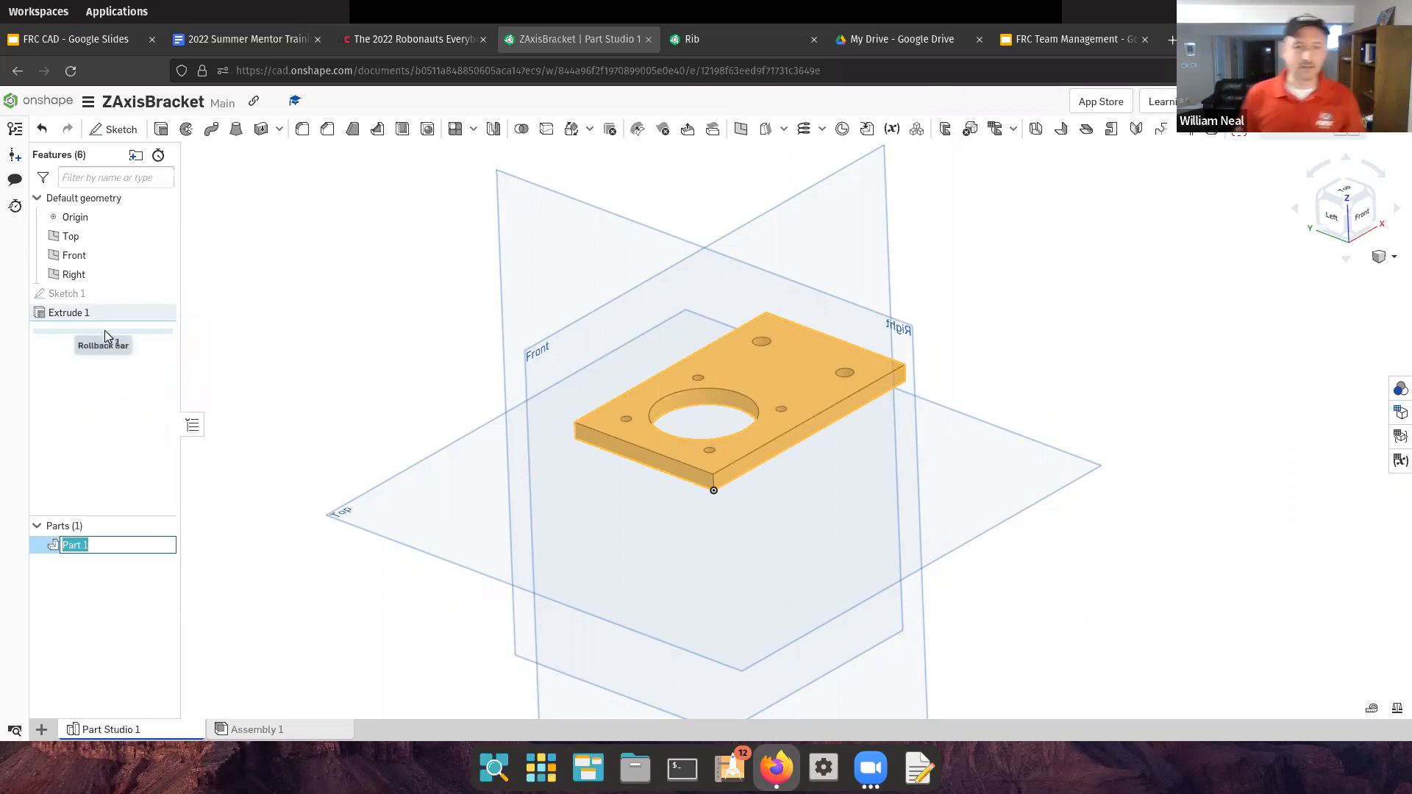
pyautogui.write('Z')
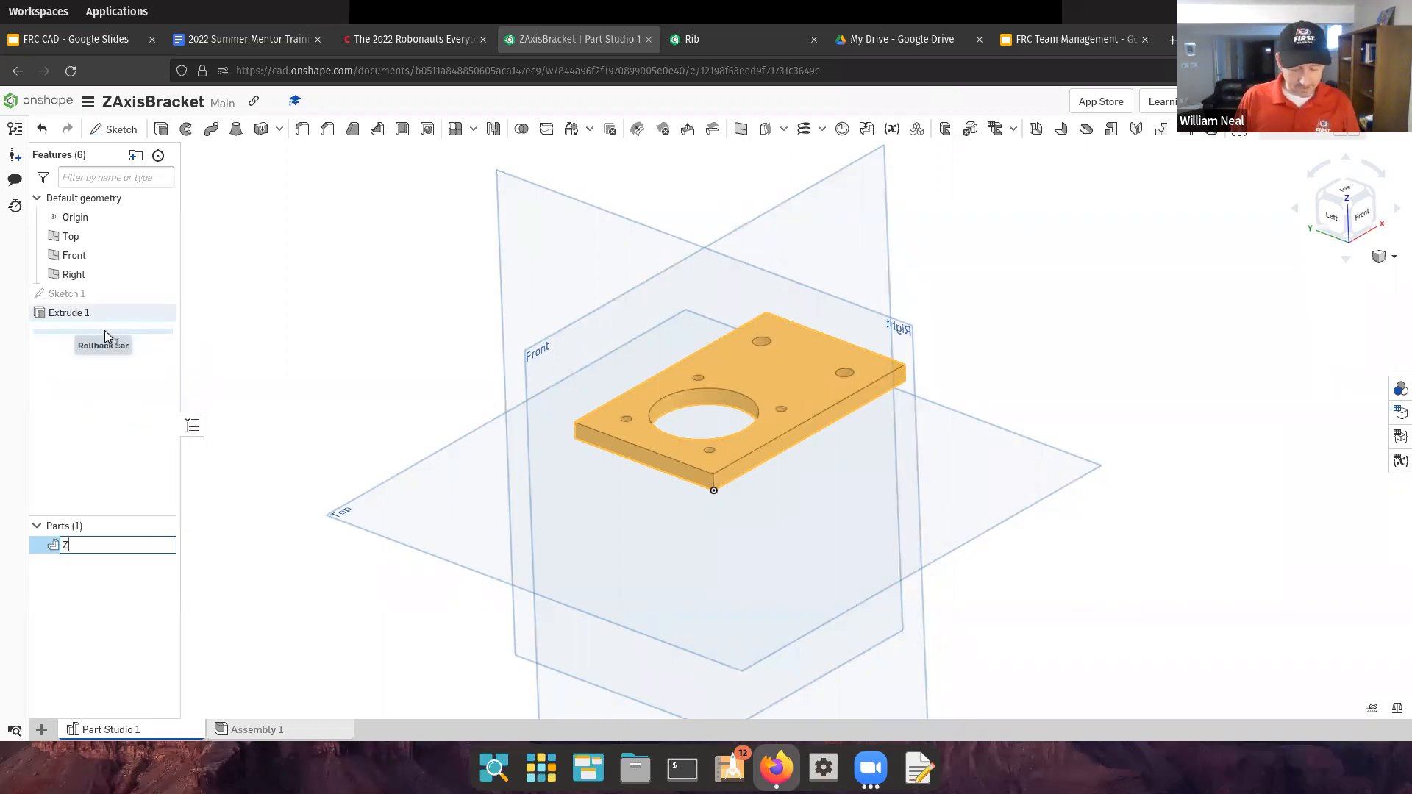
pyautogui.write('-Axis Bracket')
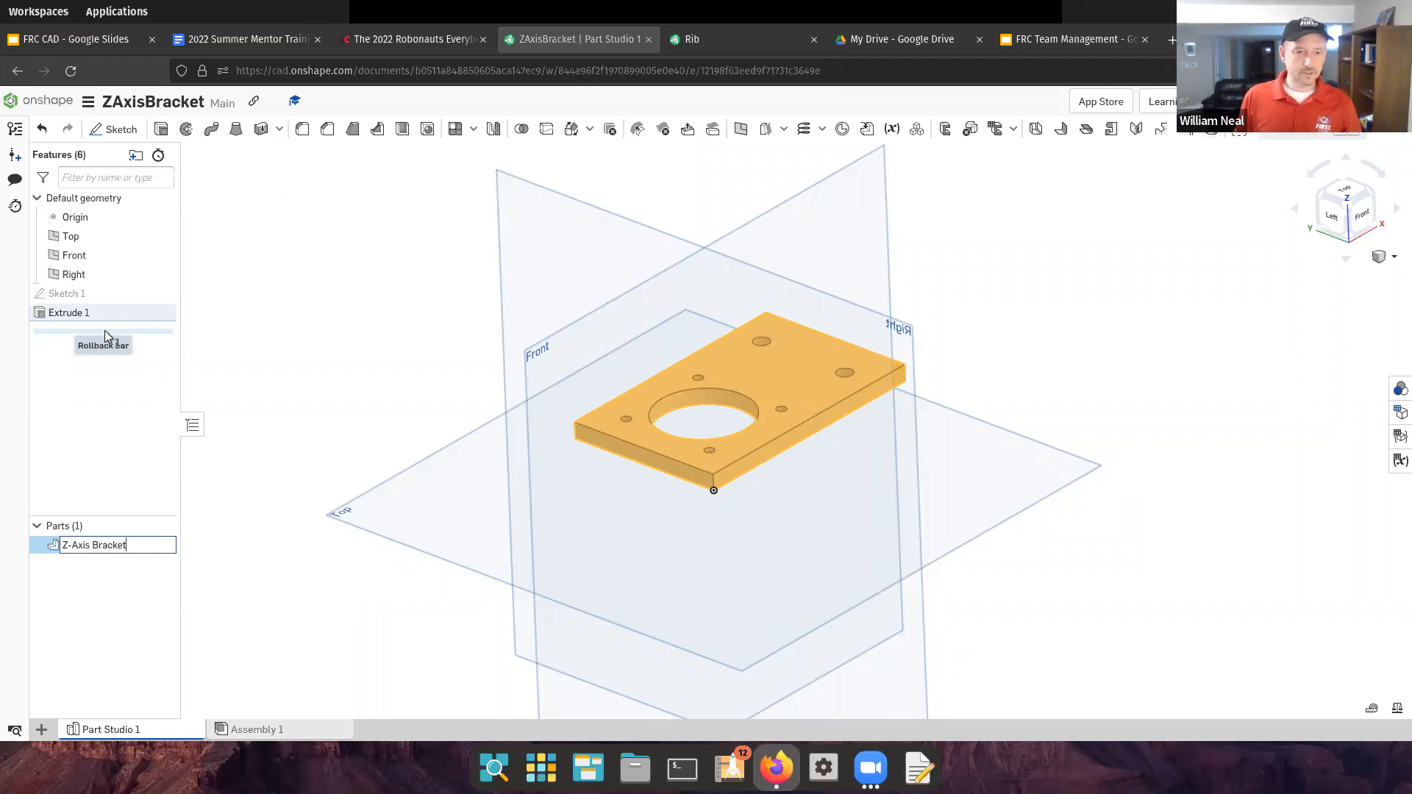
pyautogui.press('Return')
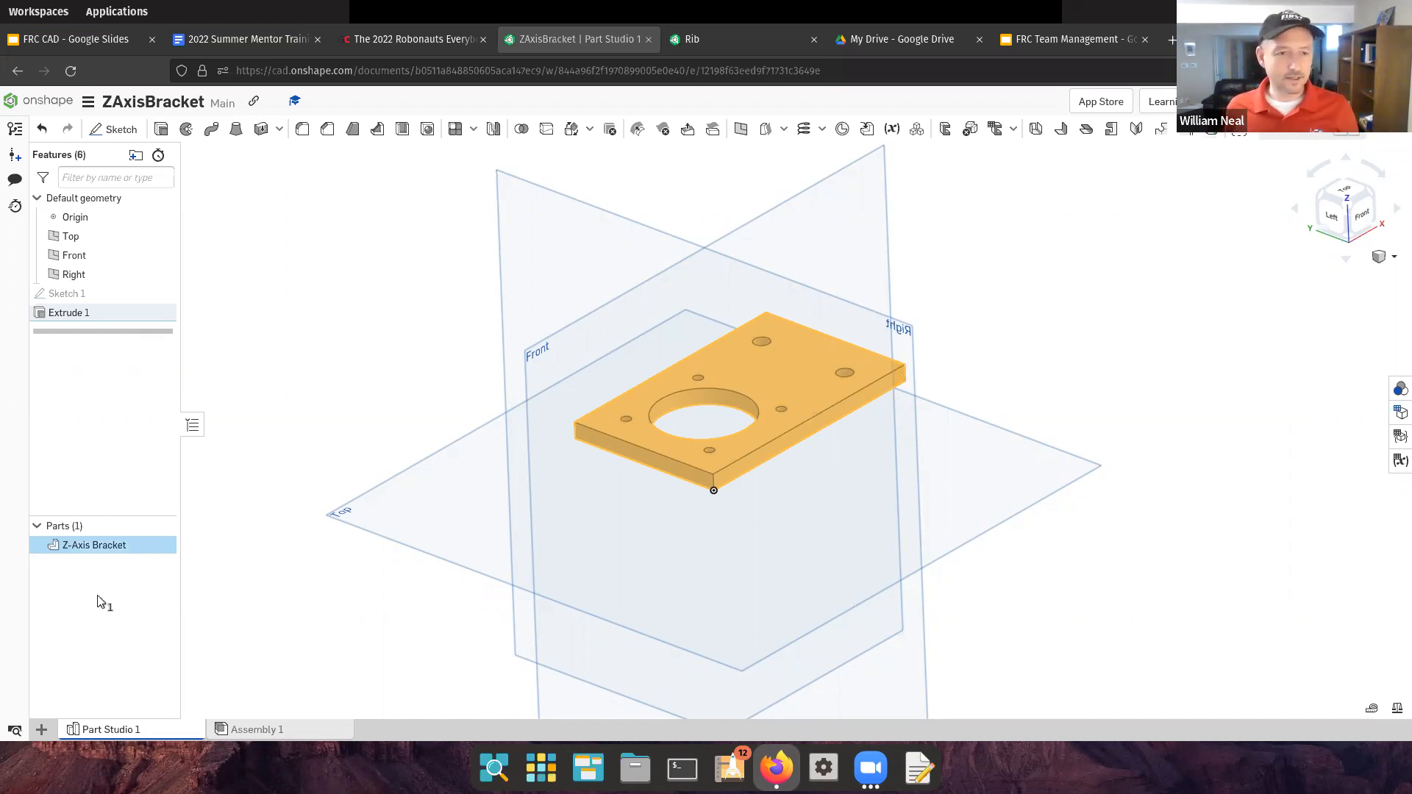
# Create a drawing of the Z-Axis Bracket from the ANSI_A_MM.dwt template with four views
pyautogui.rightClick(766, 392)
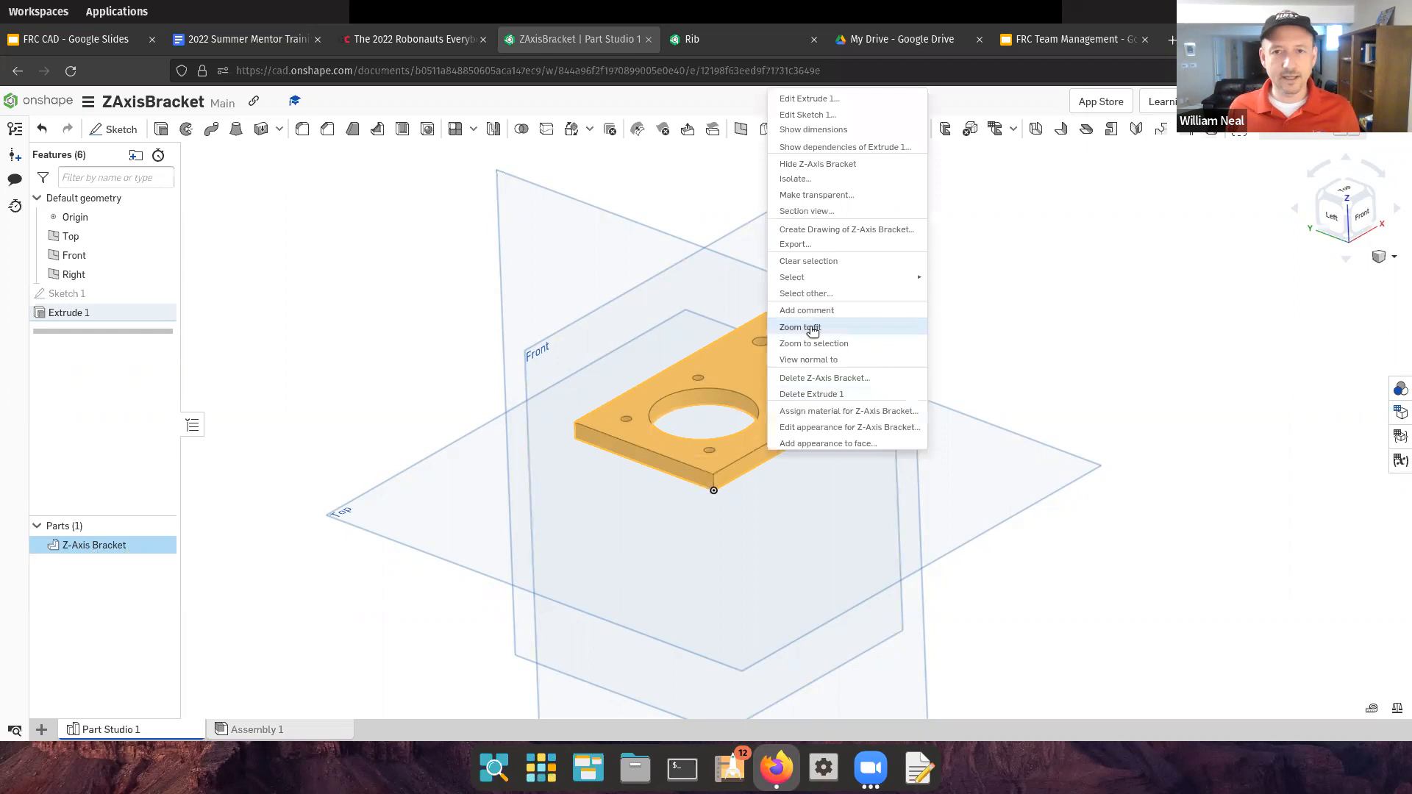
pyautogui.click(815, 230)
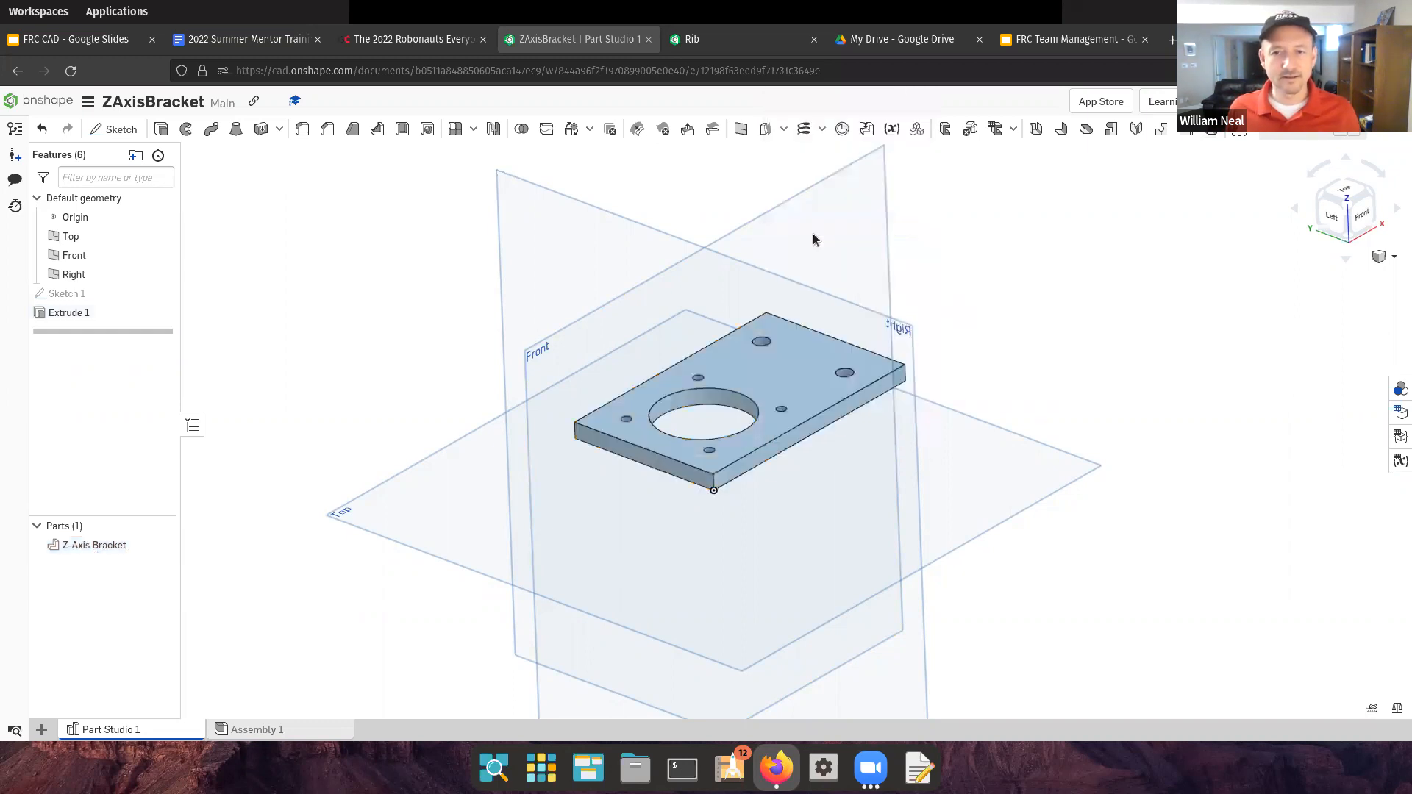
pyautogui.click(813, 237)
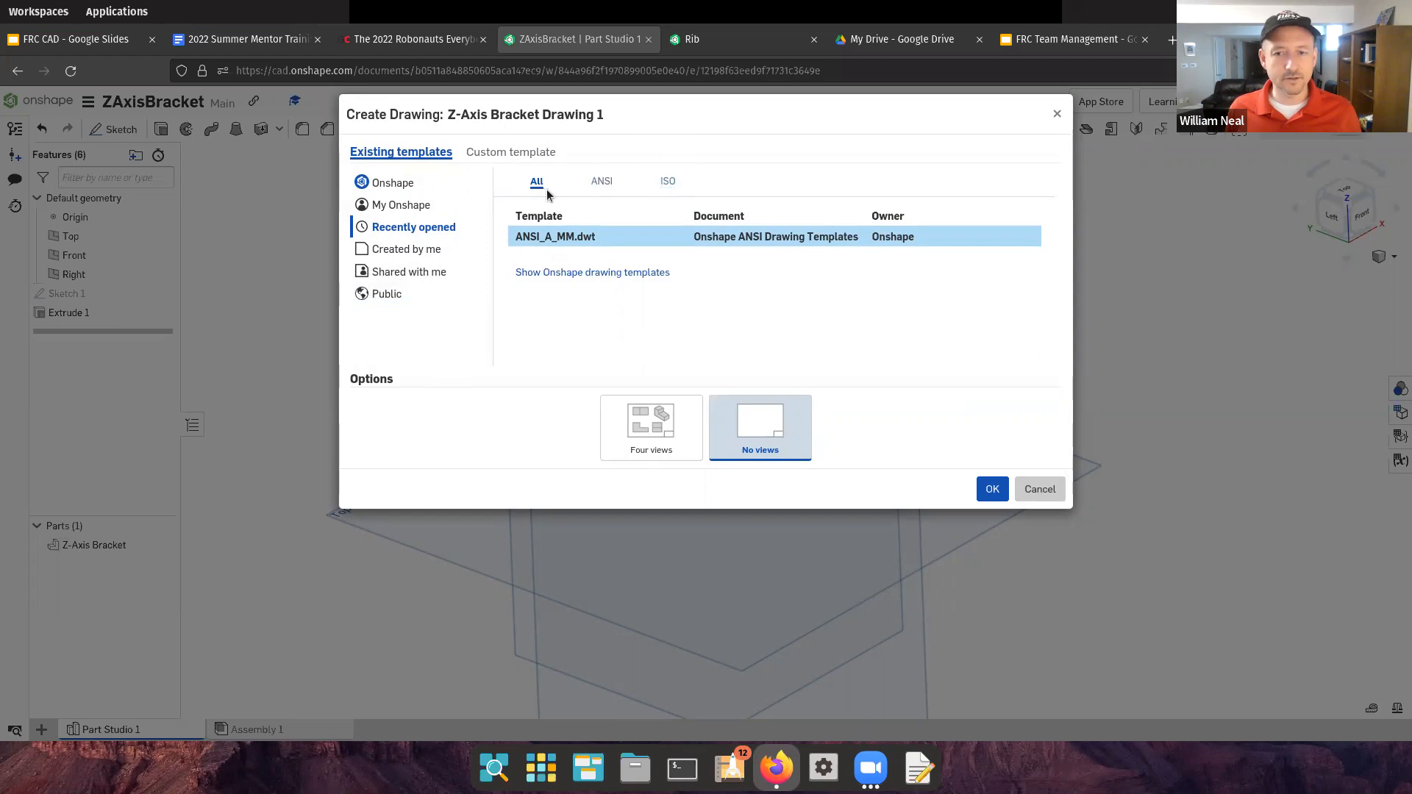
pyautogui.click(631, 433)
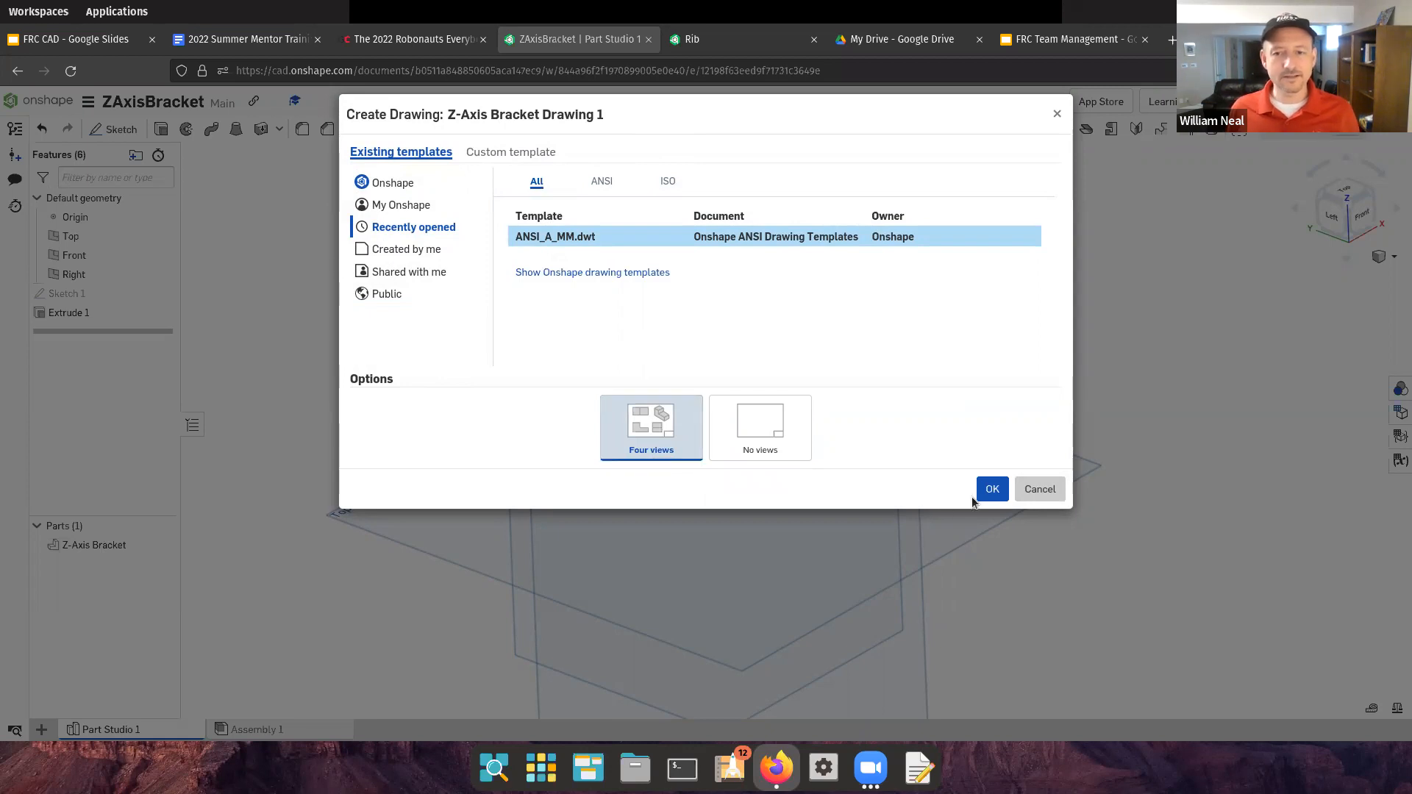
pyautogui.click(991, 490)
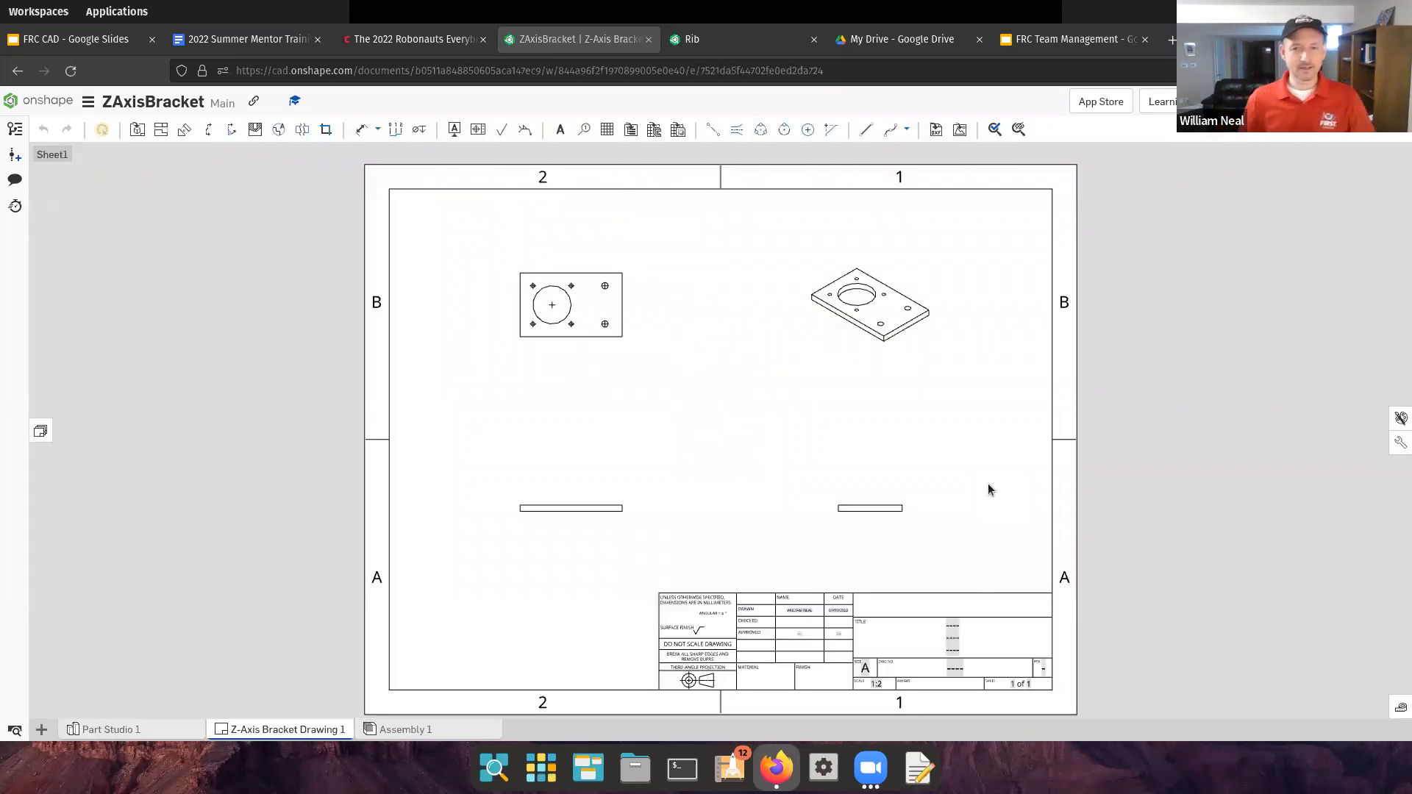
# Reposition the bracket's top view slightly lower and further left on the sheet, with the whole sheet fitted to view
pyautogui.scroll(2, 618, 327)
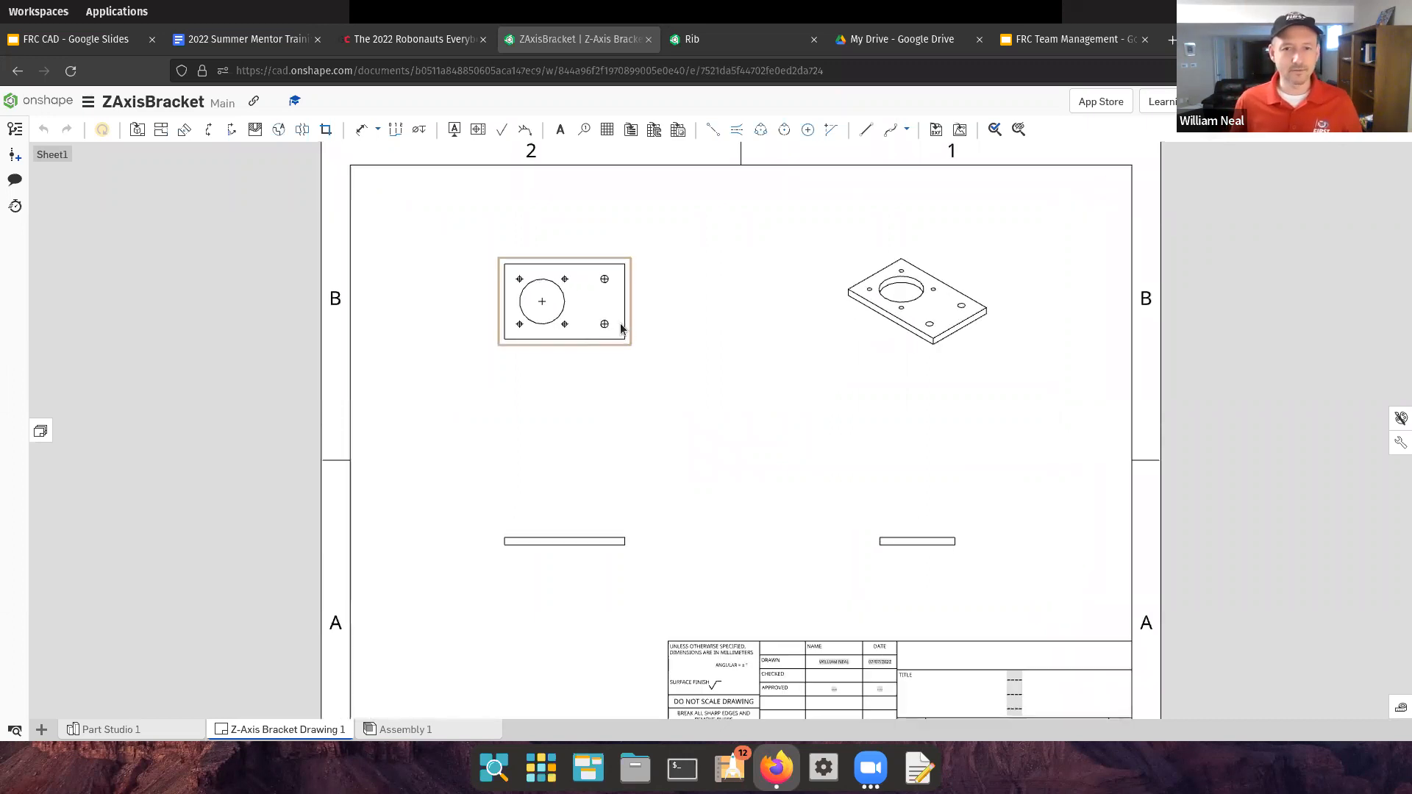
pyautogui.moveTo(621, 346)
pyautogui.mouseDown()
pyautogui.moveTo(637, 368)
pyautogui.moveTo(589, 306)
pyautogui.mouseUp()
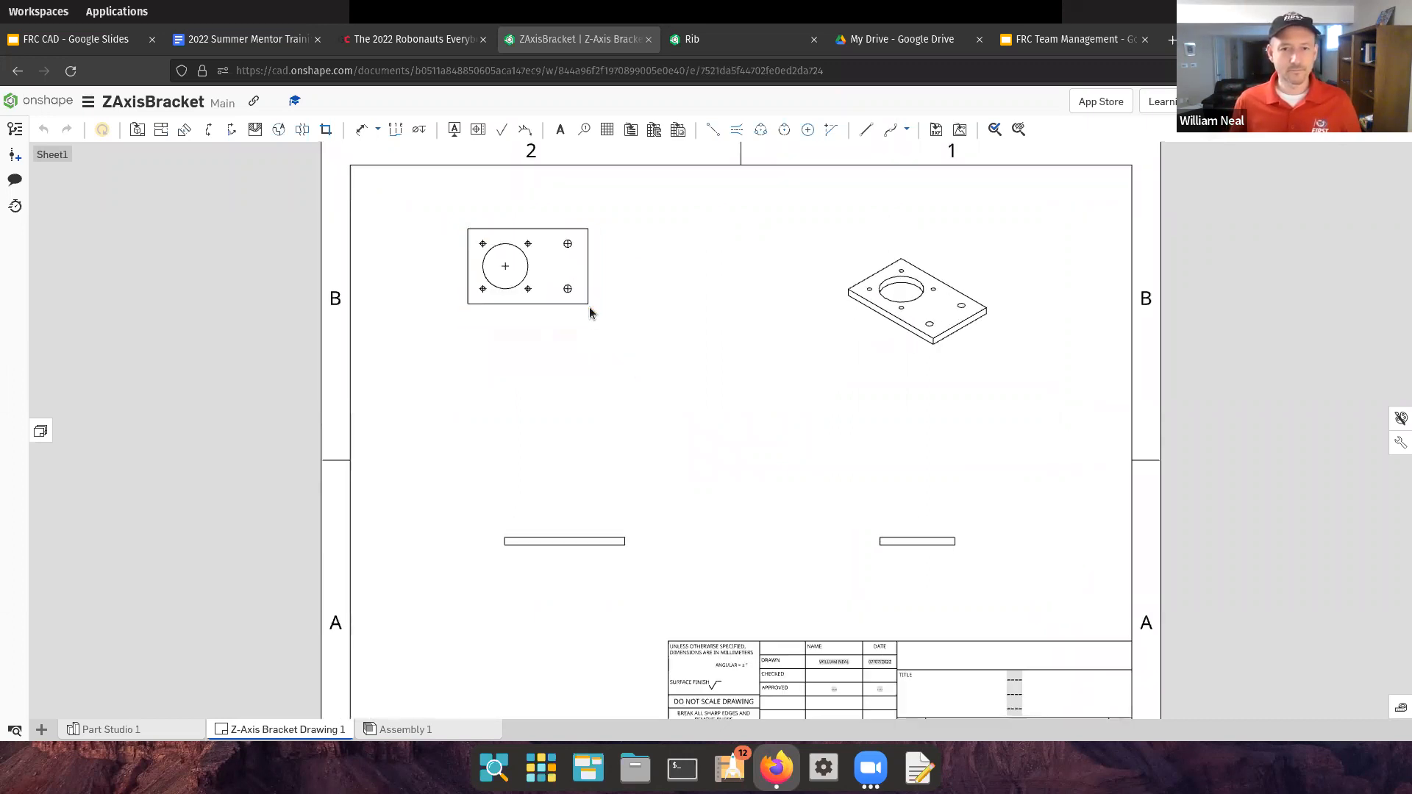
pyautogui.rightClick(585, 302)
pyautogui.rightClick(572, 289)
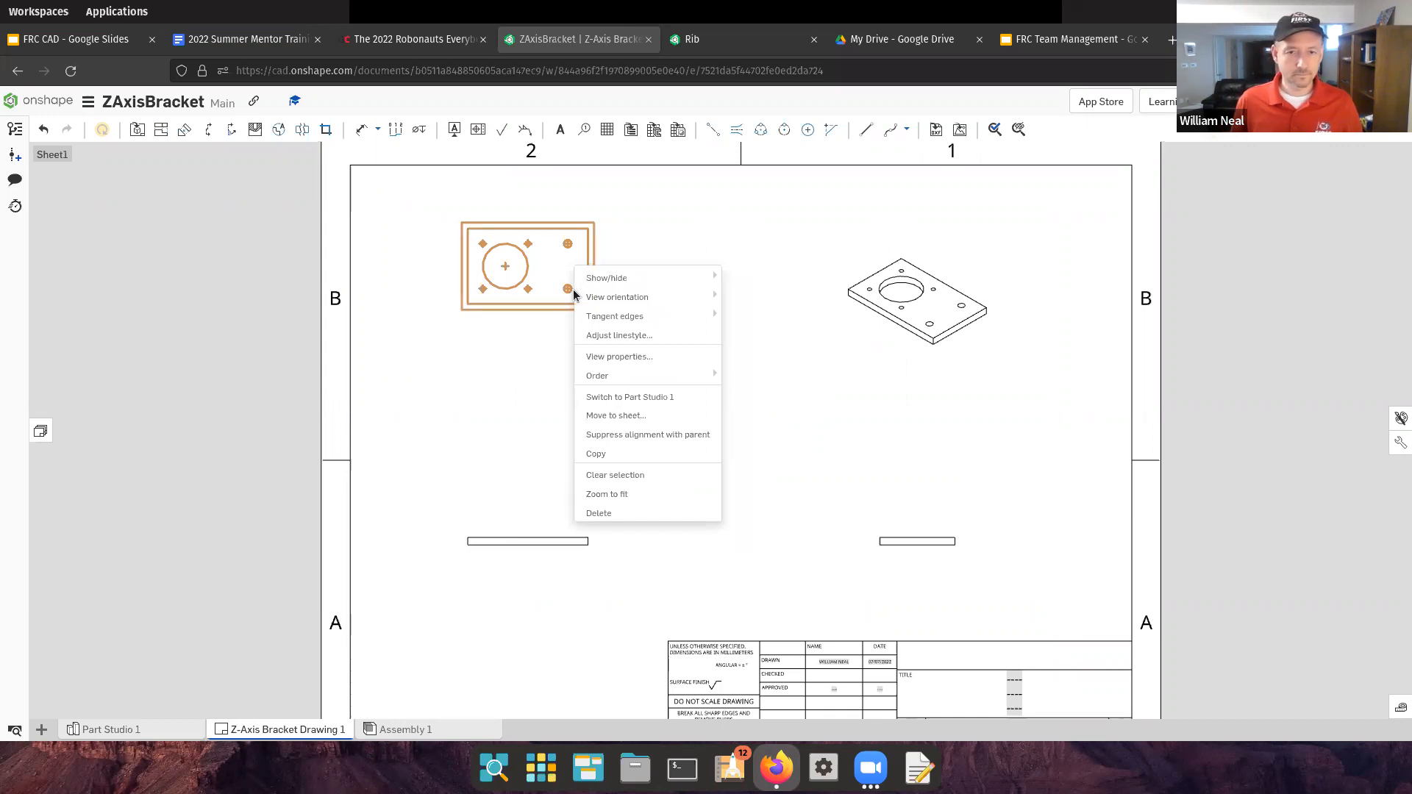
pyautogui.click(606, 494)
pyautogui.moveTo(545, 299)
pyautogui.mouseDown()
pyautogui.moveTo(598, 399)
pyautogui.moveTo(566, 351)
pyautogui.mouseUp()
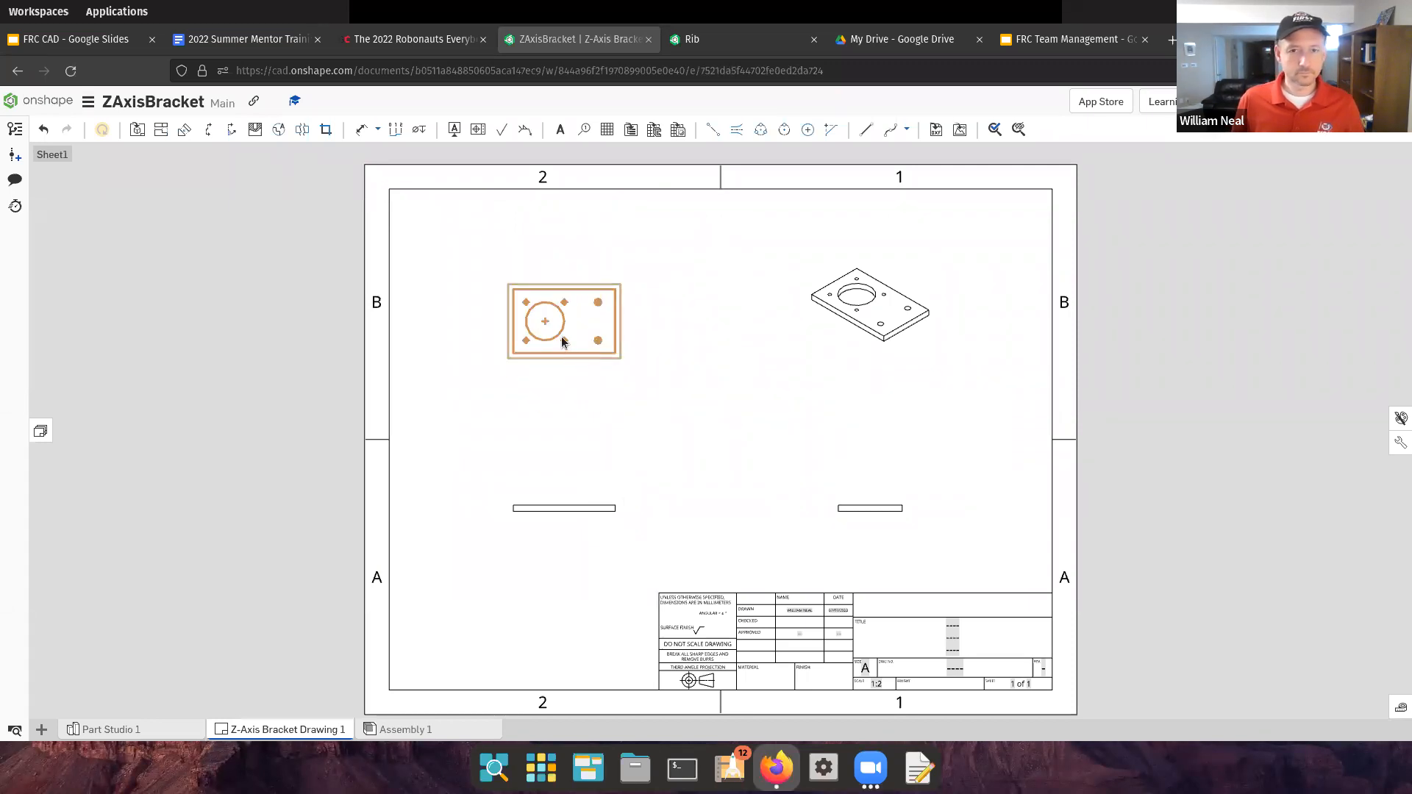
pyautogui.rightClick(564, 342)
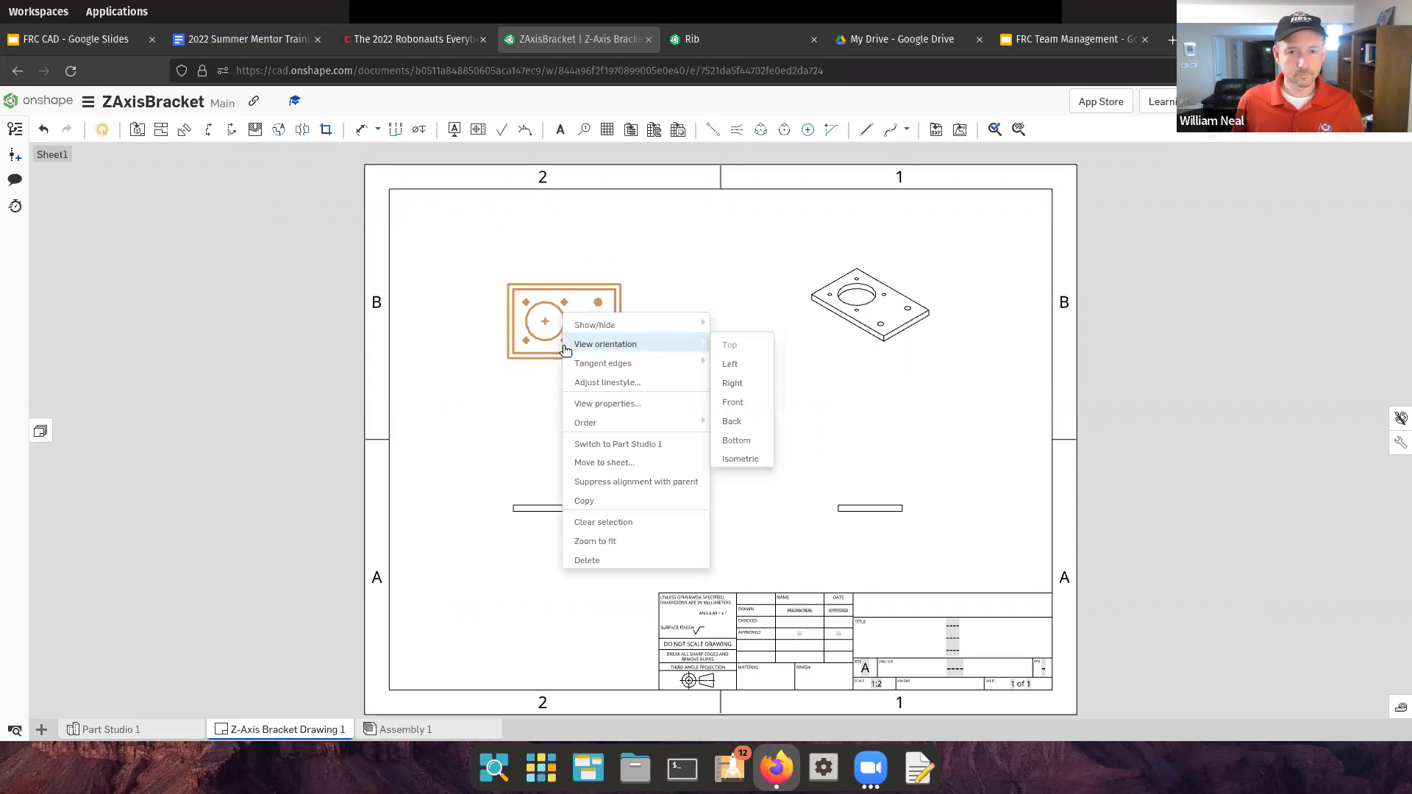
pyautogui.moveTo(571, 420)
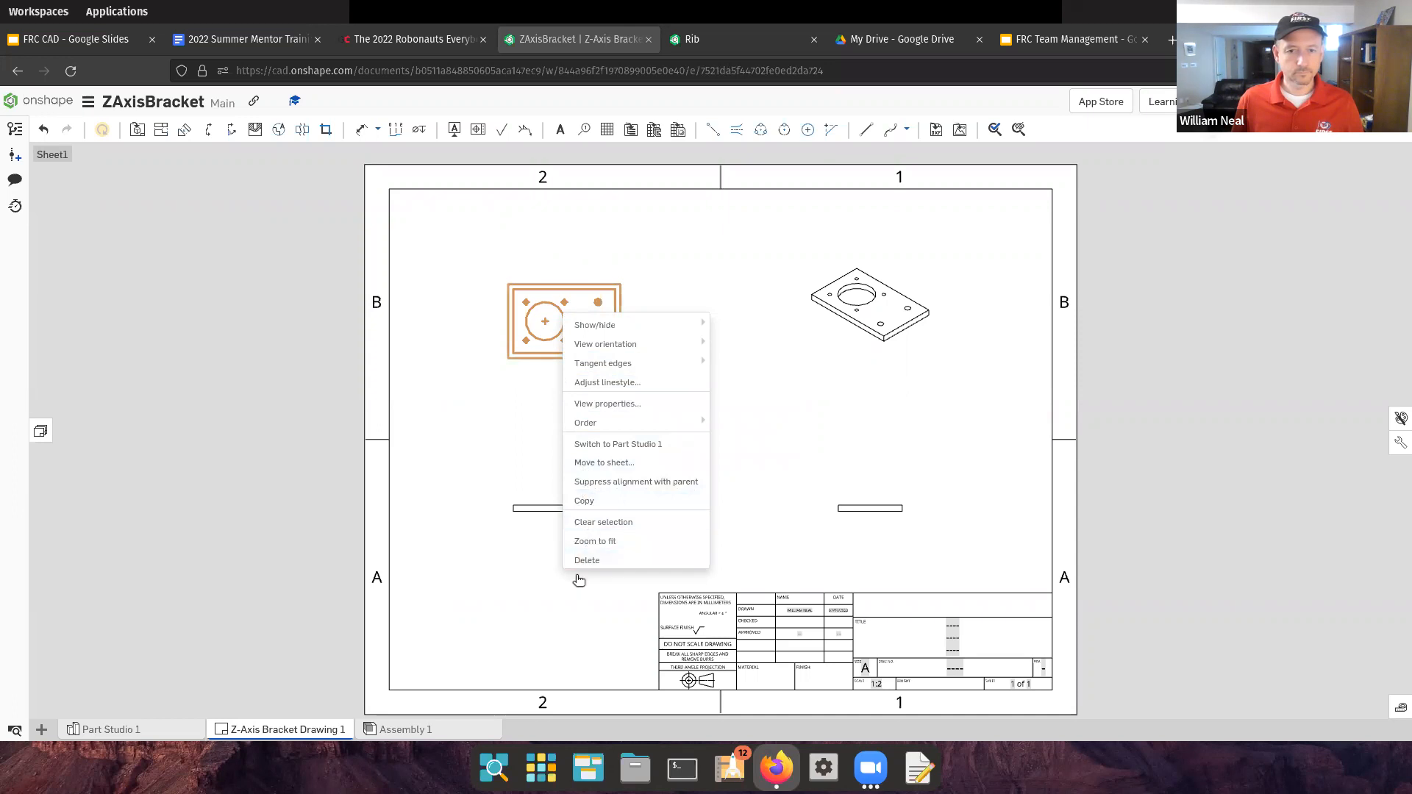
pyautogui.click(488, 506)
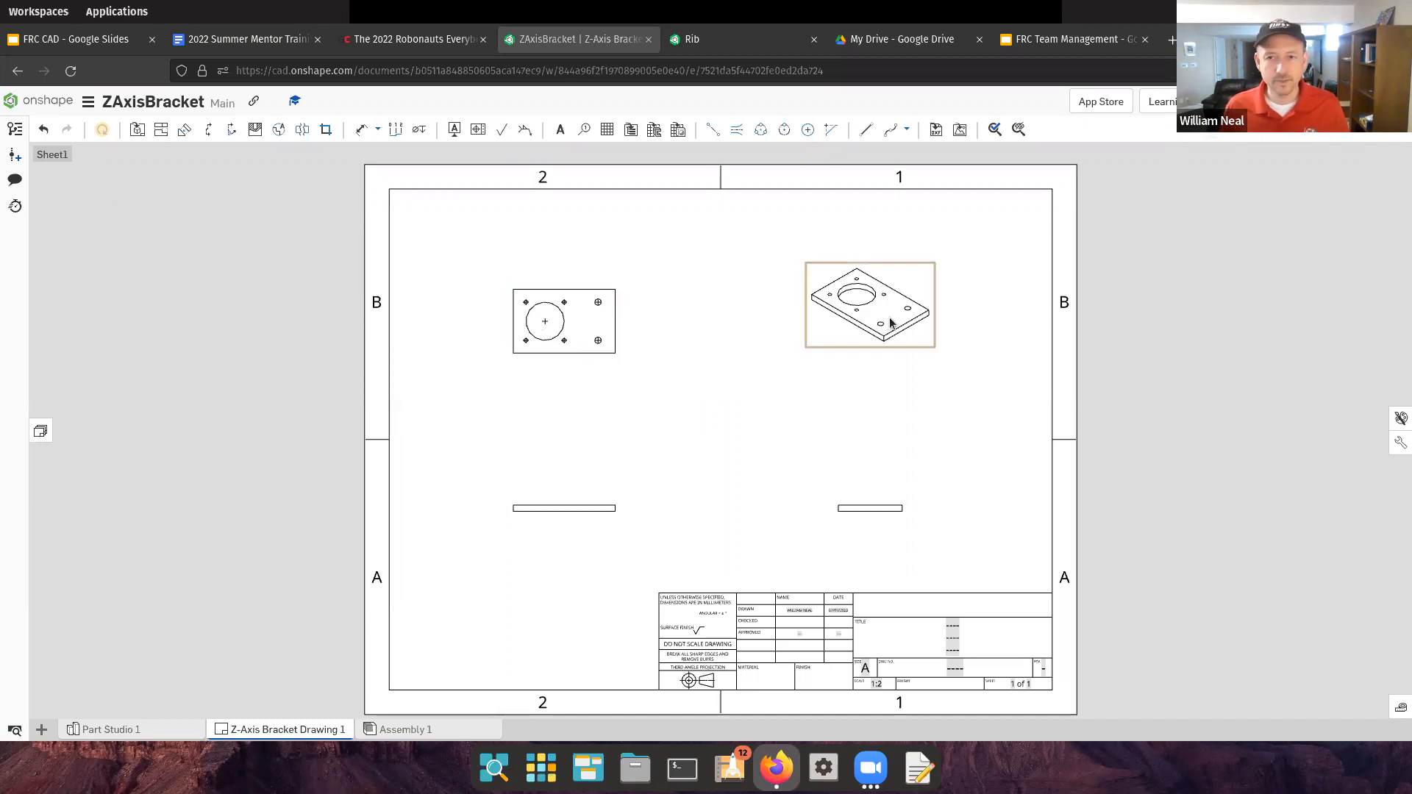
pyautogui.click(587, 331)
pyautogui.rightClick(587, 332)
pyautogui.moveTo(589, 328)
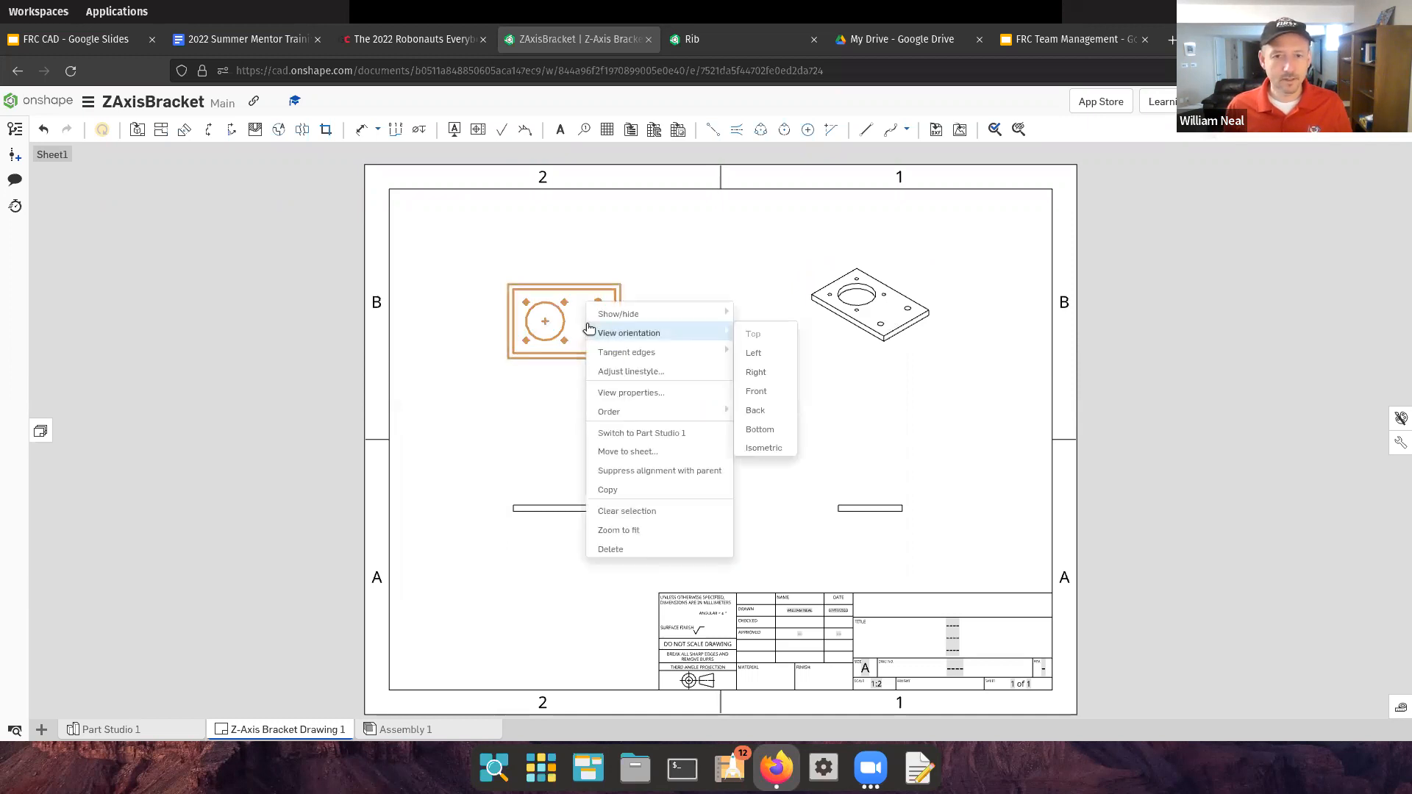
pyautogui.click(583, 129)
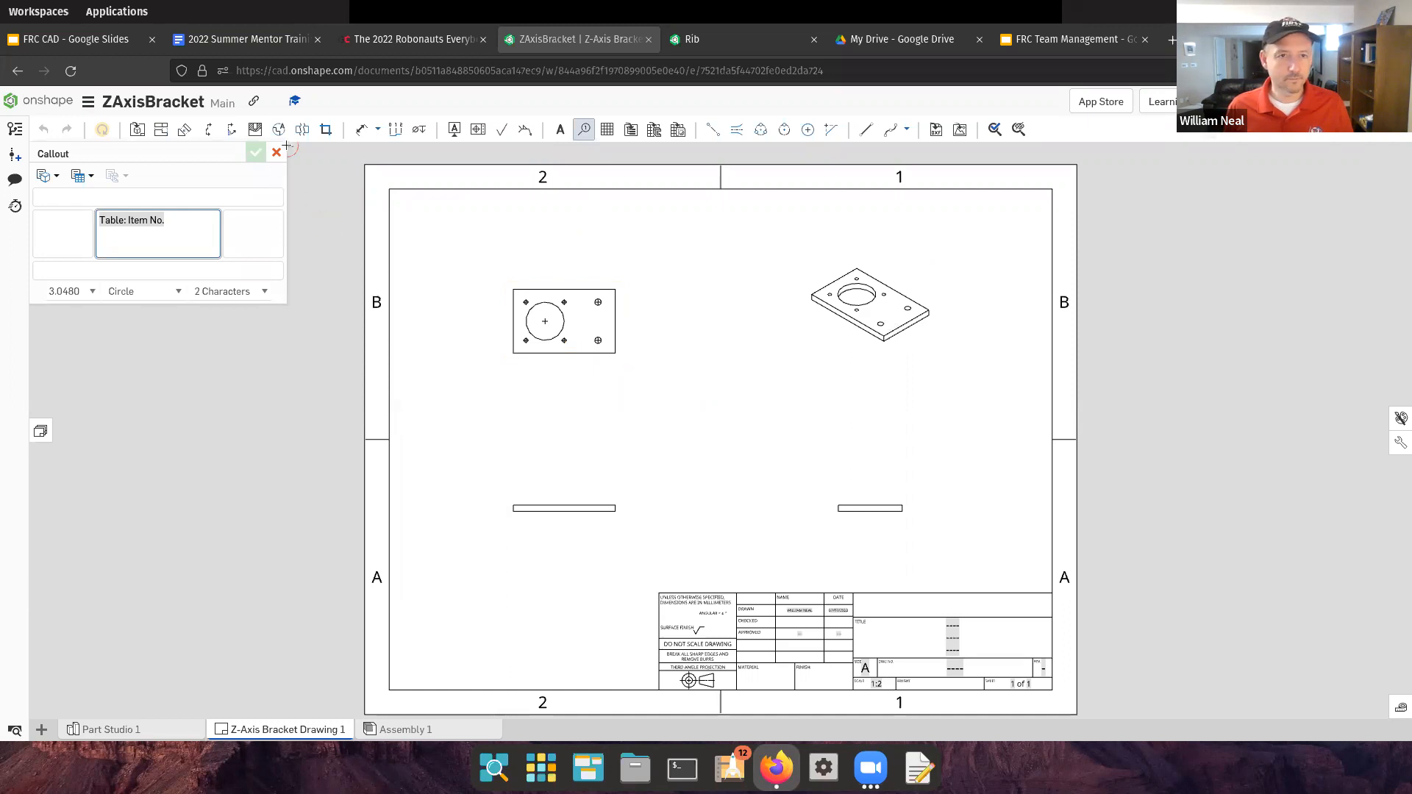
pyautogui.click(277, 155)
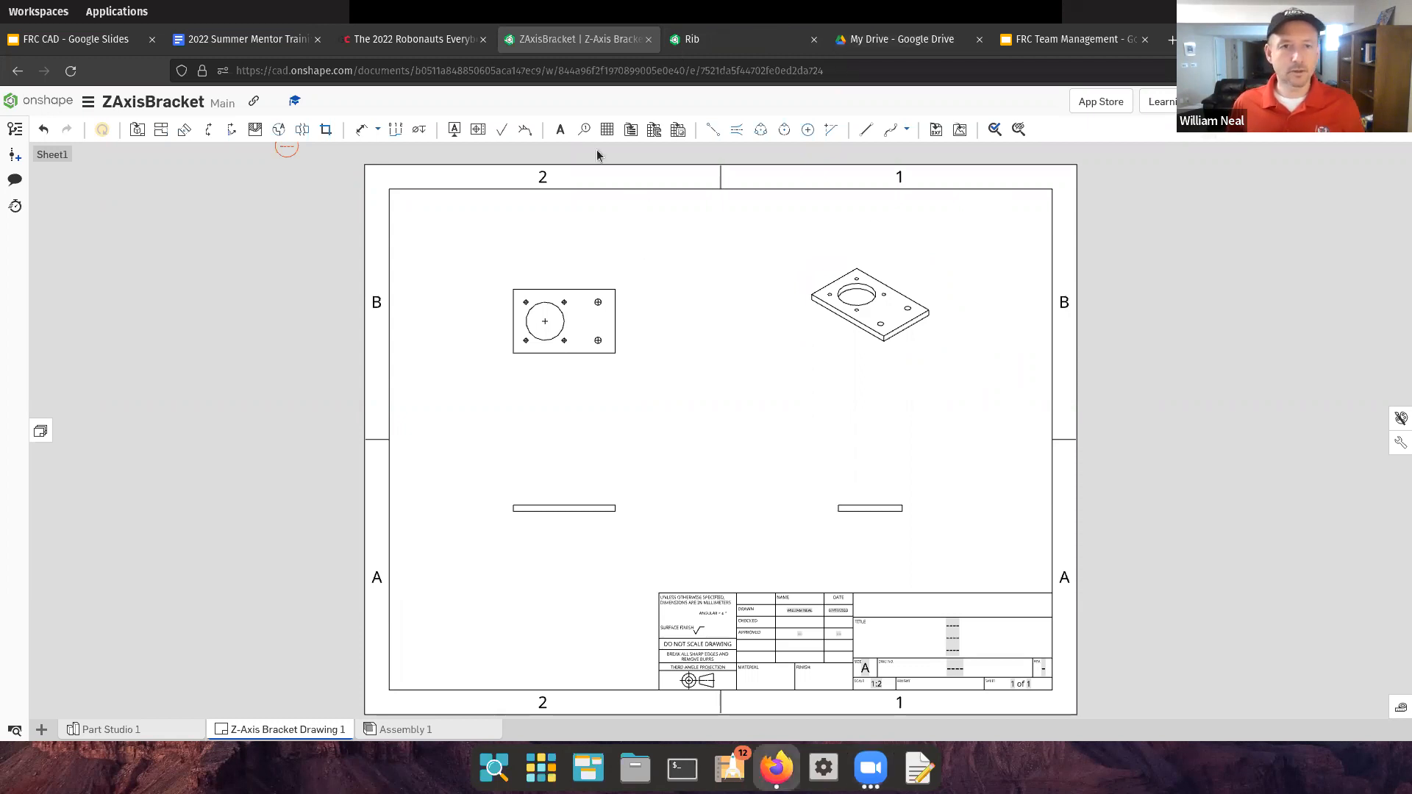
# Dimension the plate's overall length above the top view and its overall width to the left of it
pyautogui.click(375, 130)
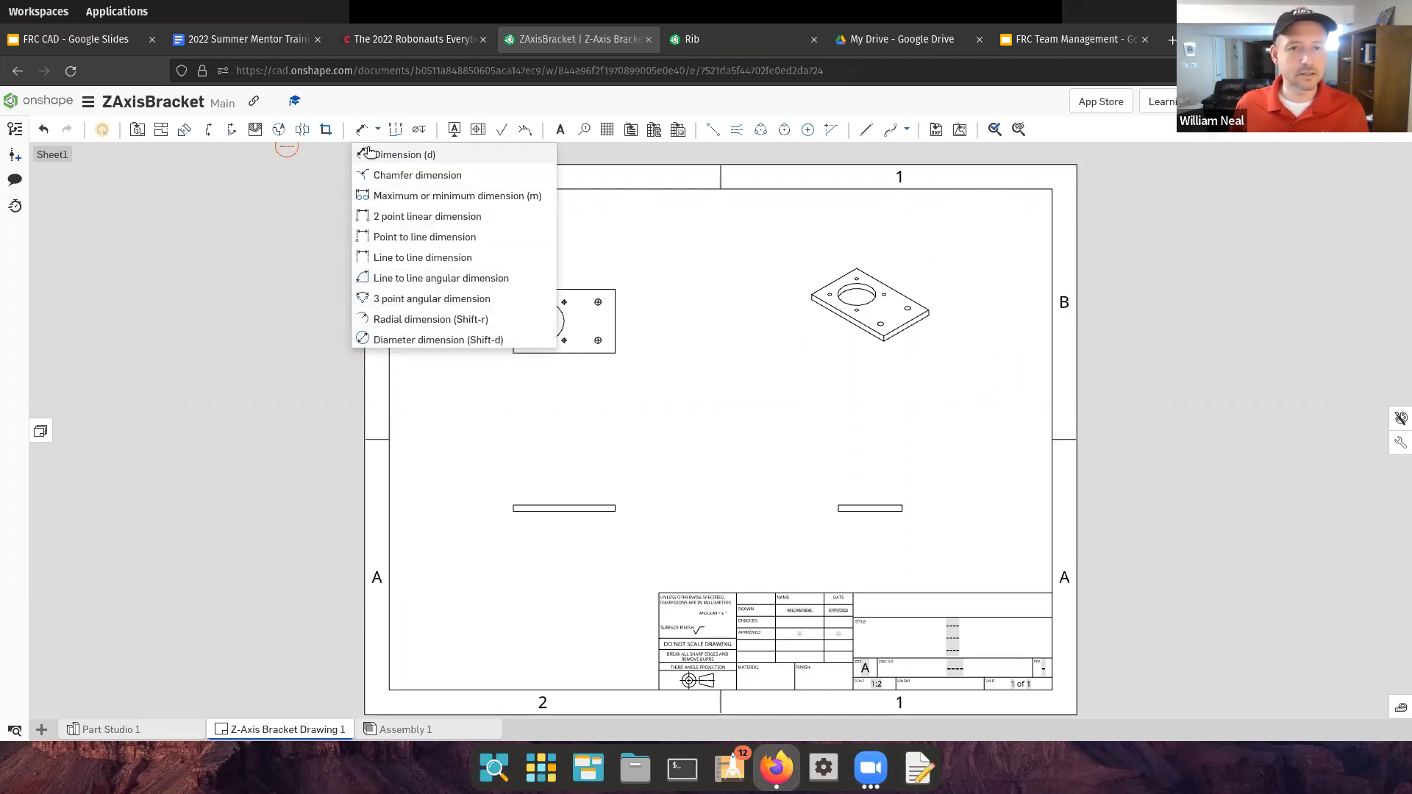
pyautogui.click(418, 154)
pyautogui.click(552, 289)
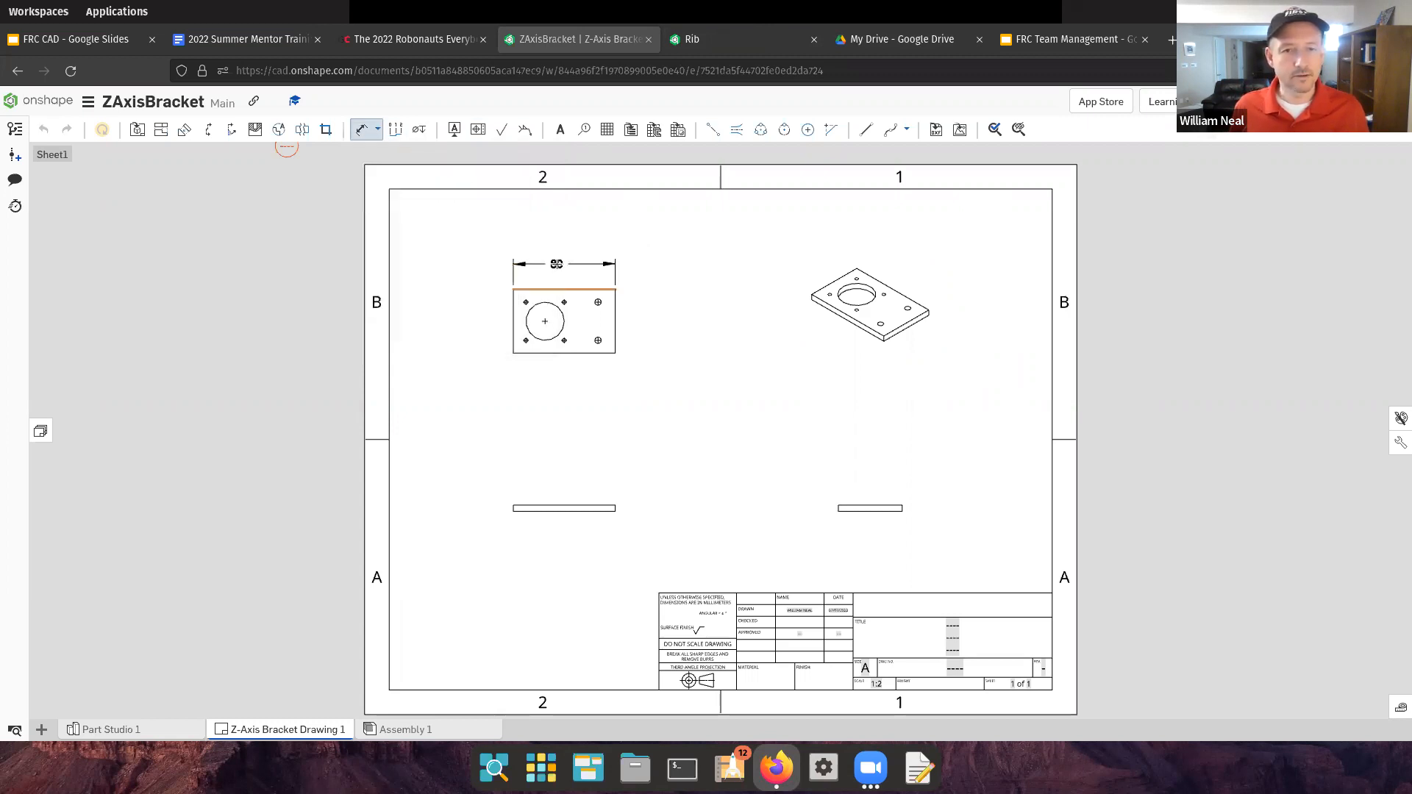
pyautogui.click(556, 258)
pyautogui.click(513, 318)
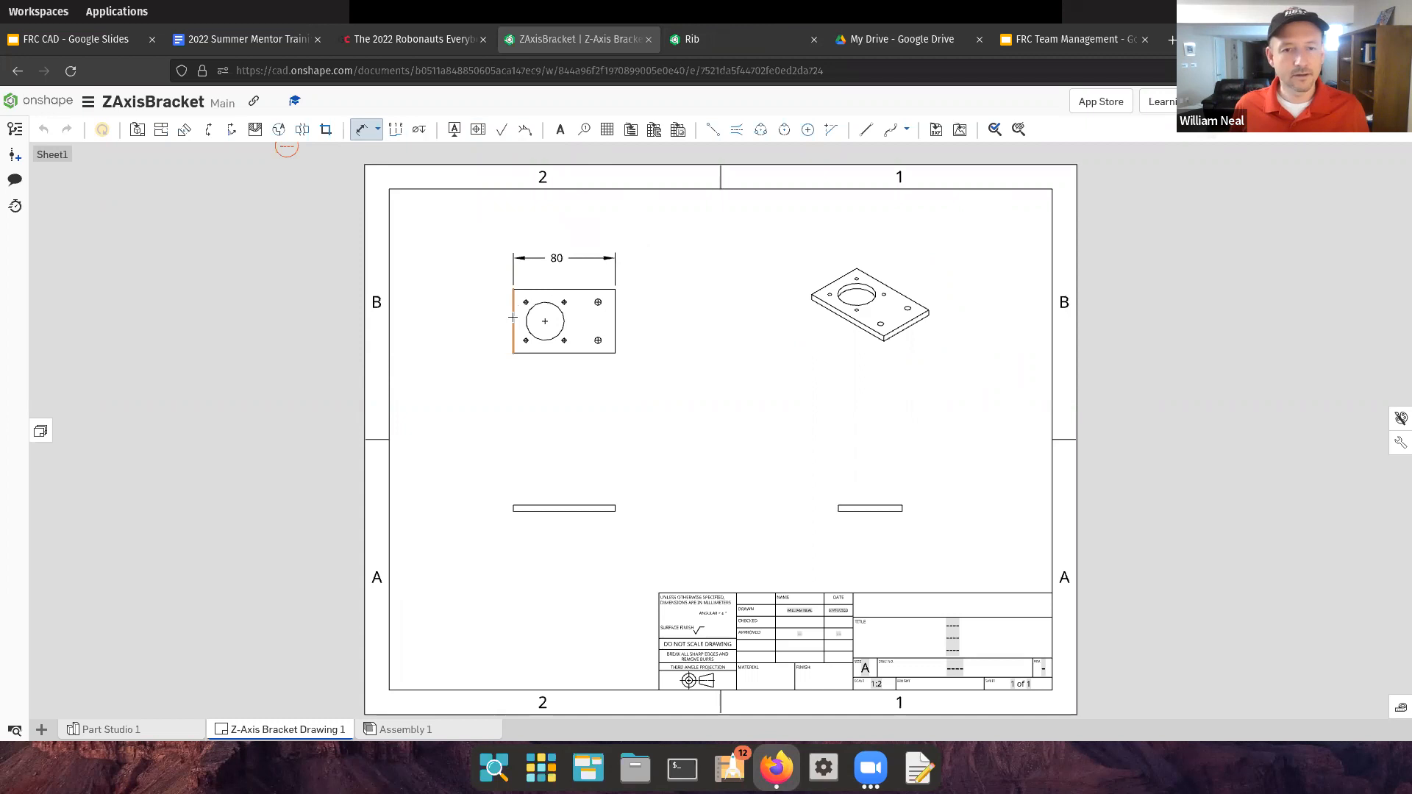
pyautogui.click(507, 349)
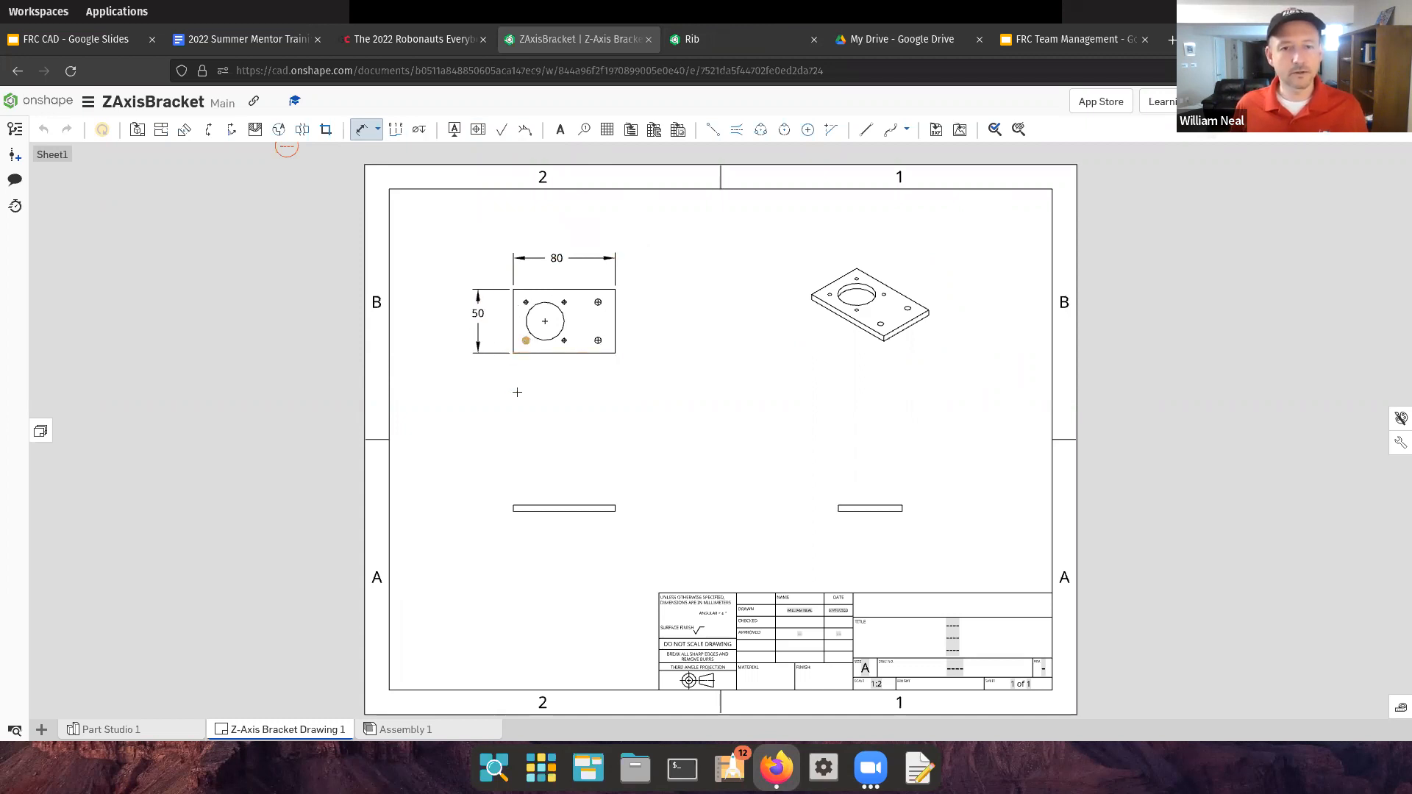
# Add diameter dimensions below the top view for the lower-left small mounting hole and the lower-right hole
pyautogui.click(378, 130)
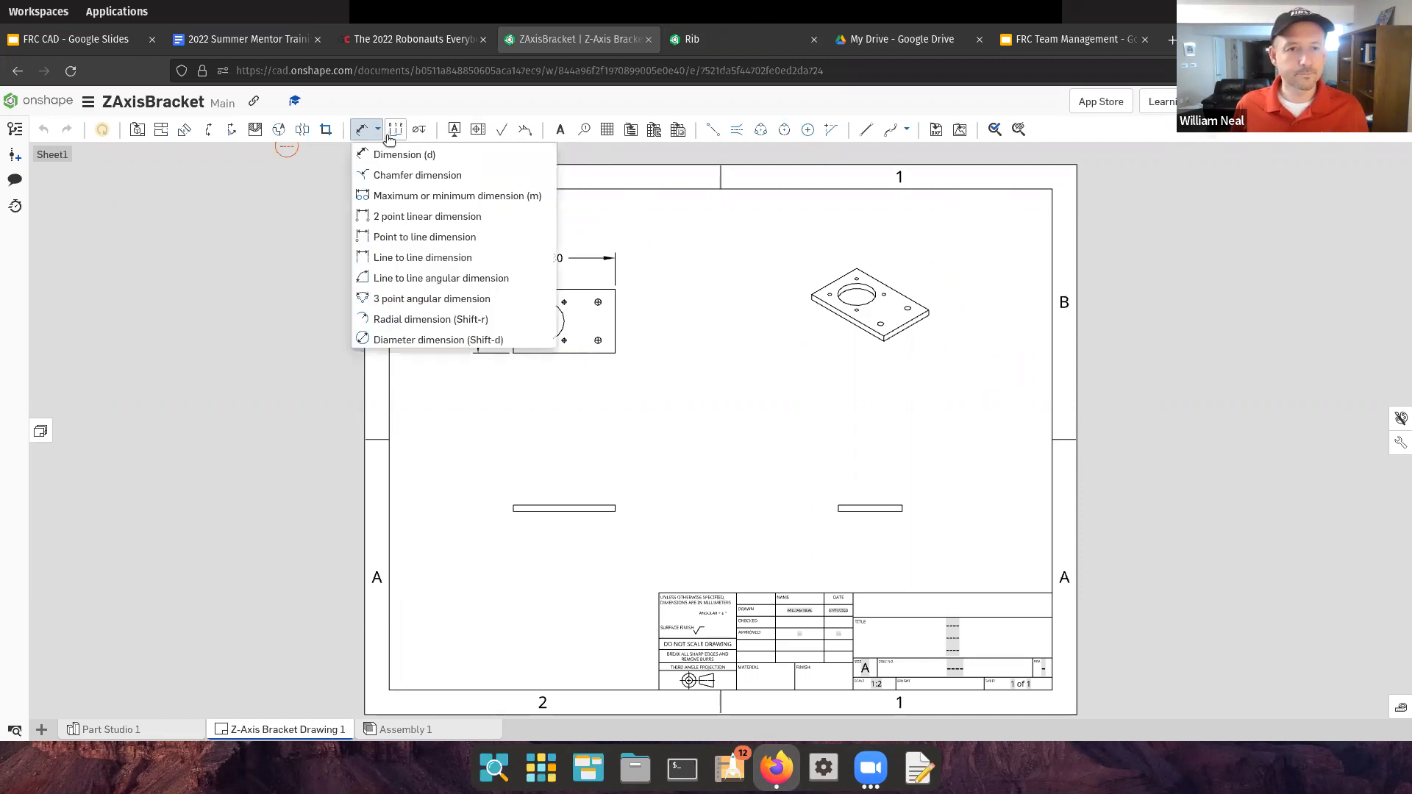
pyautogui.click(402, 340)
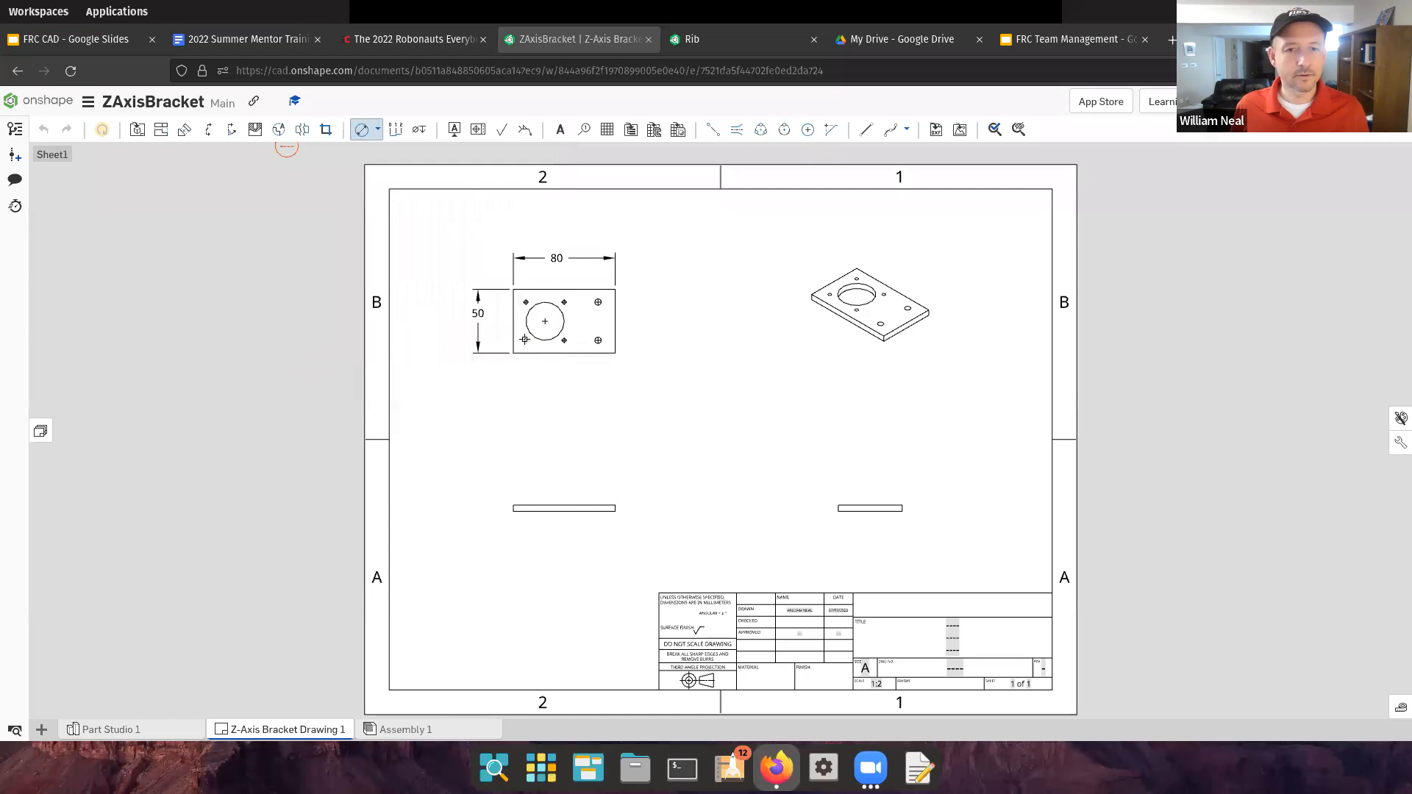
pyautogui.click(507, 386)
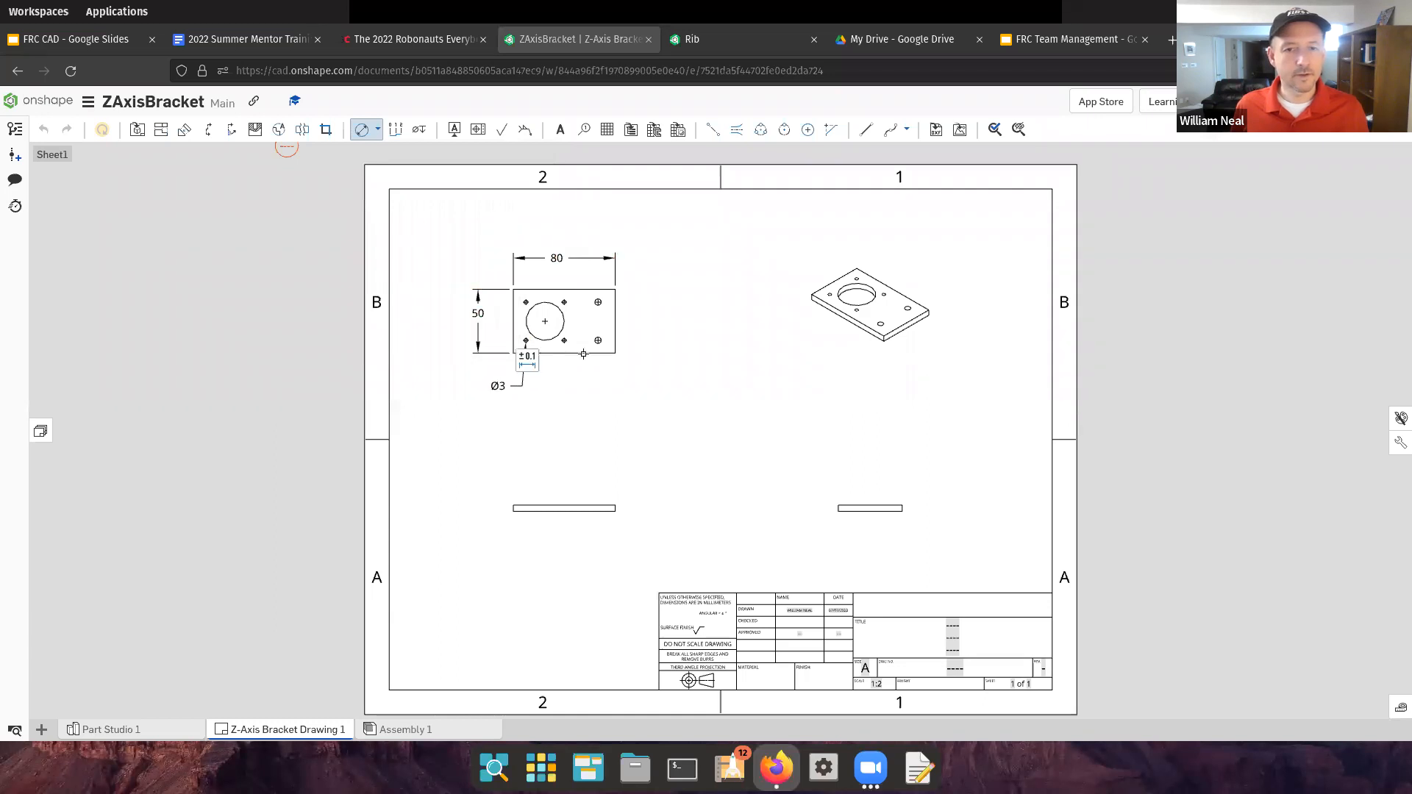
pyautogui.click(599, 340)
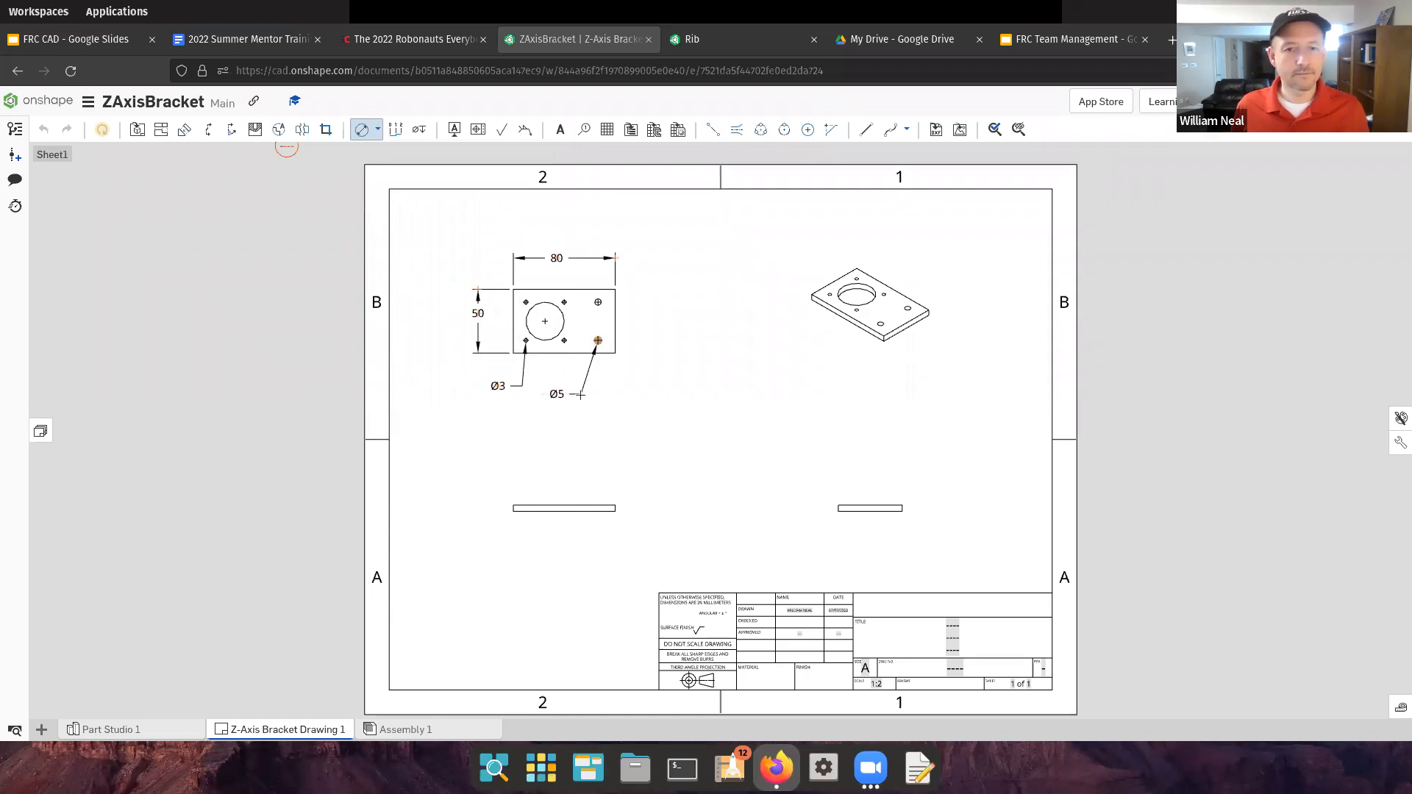
pyautogui.click(581, 386)
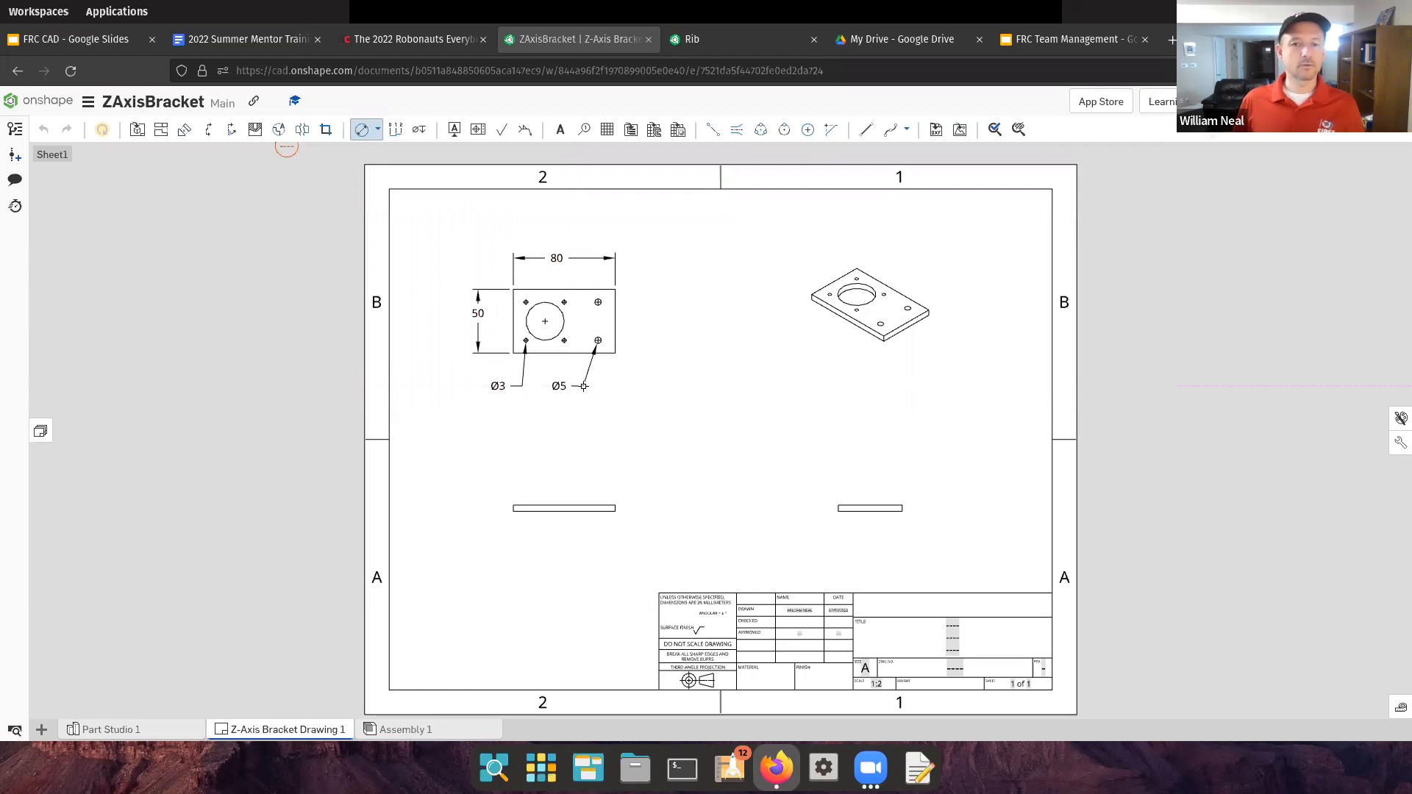
# Add a diameter dimension for the large central hole below the top view
pyautogui.click(560, 324)
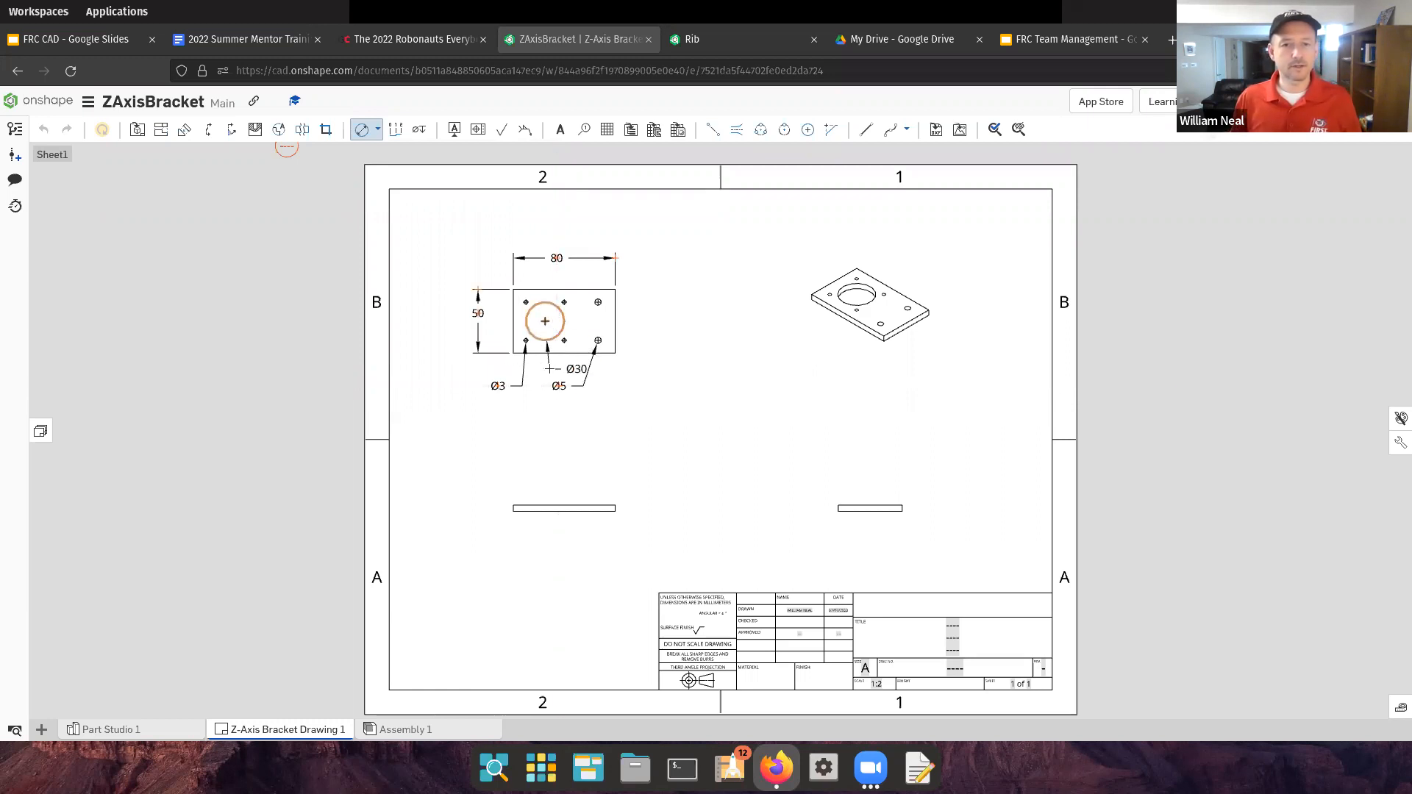
pyautogui.click(550, 368)
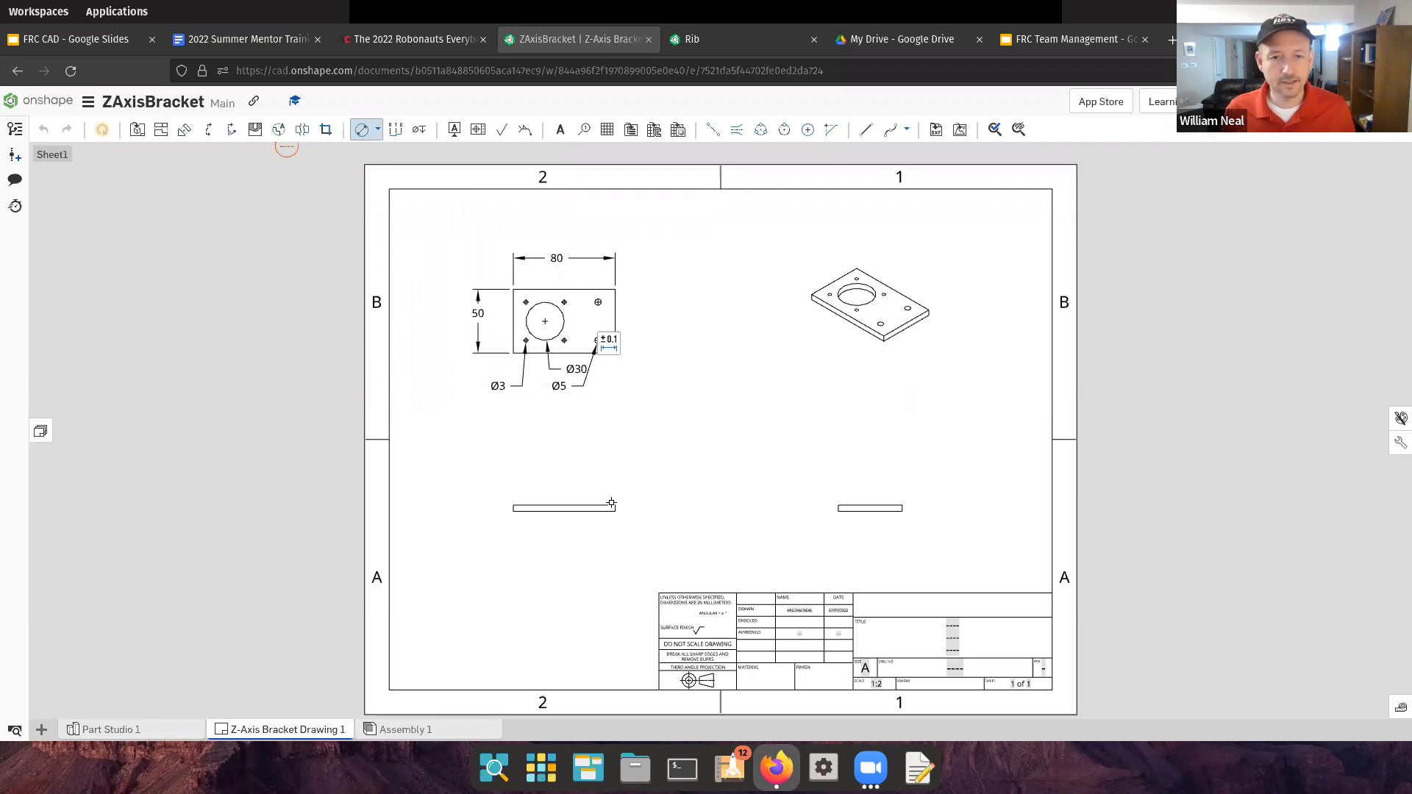
# Dimension the plate's thickness at the right end of the front view, with the value placed below and beside it
pyautogui.click(375, 133)
pyautogui.click(382, 150)
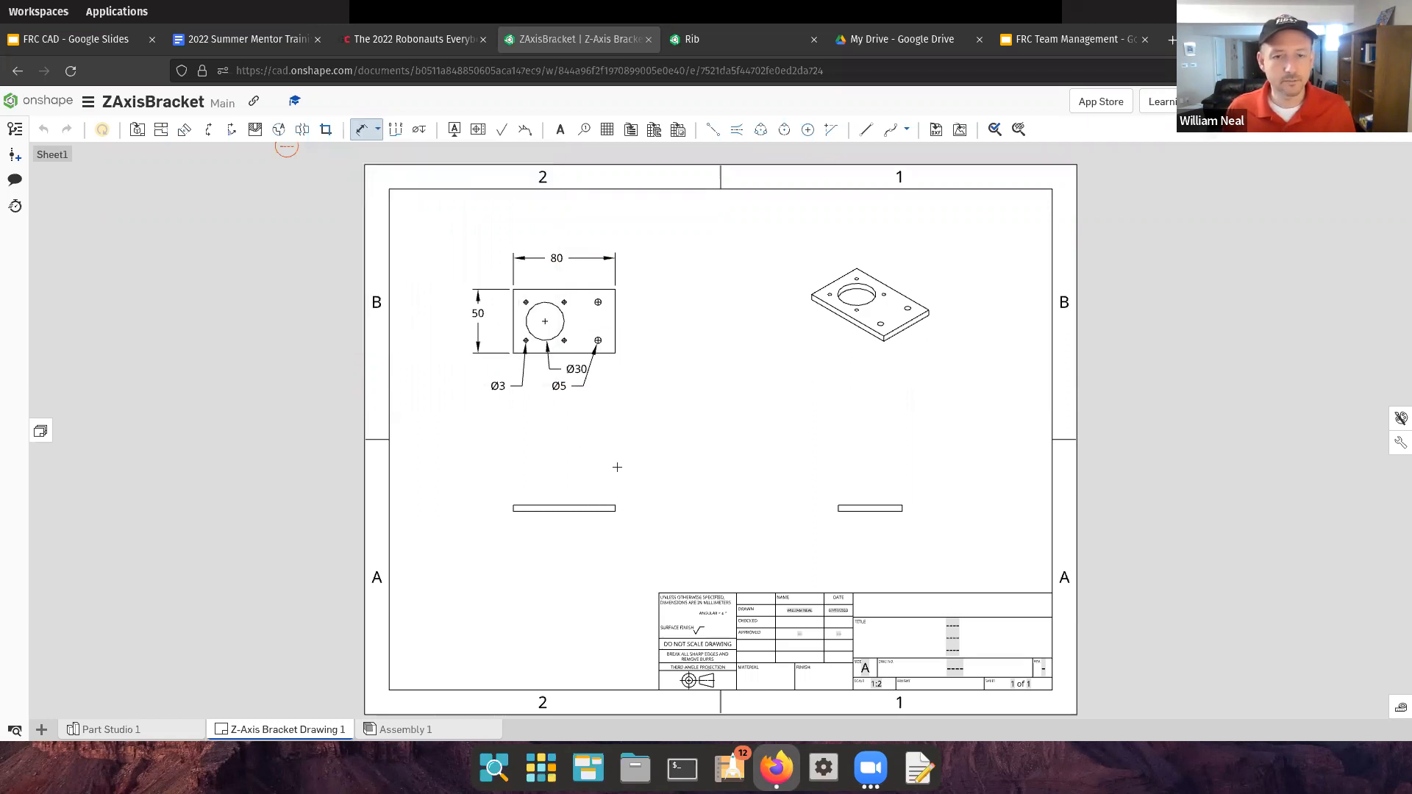
pyautogui.scroll(5, 625, 507)
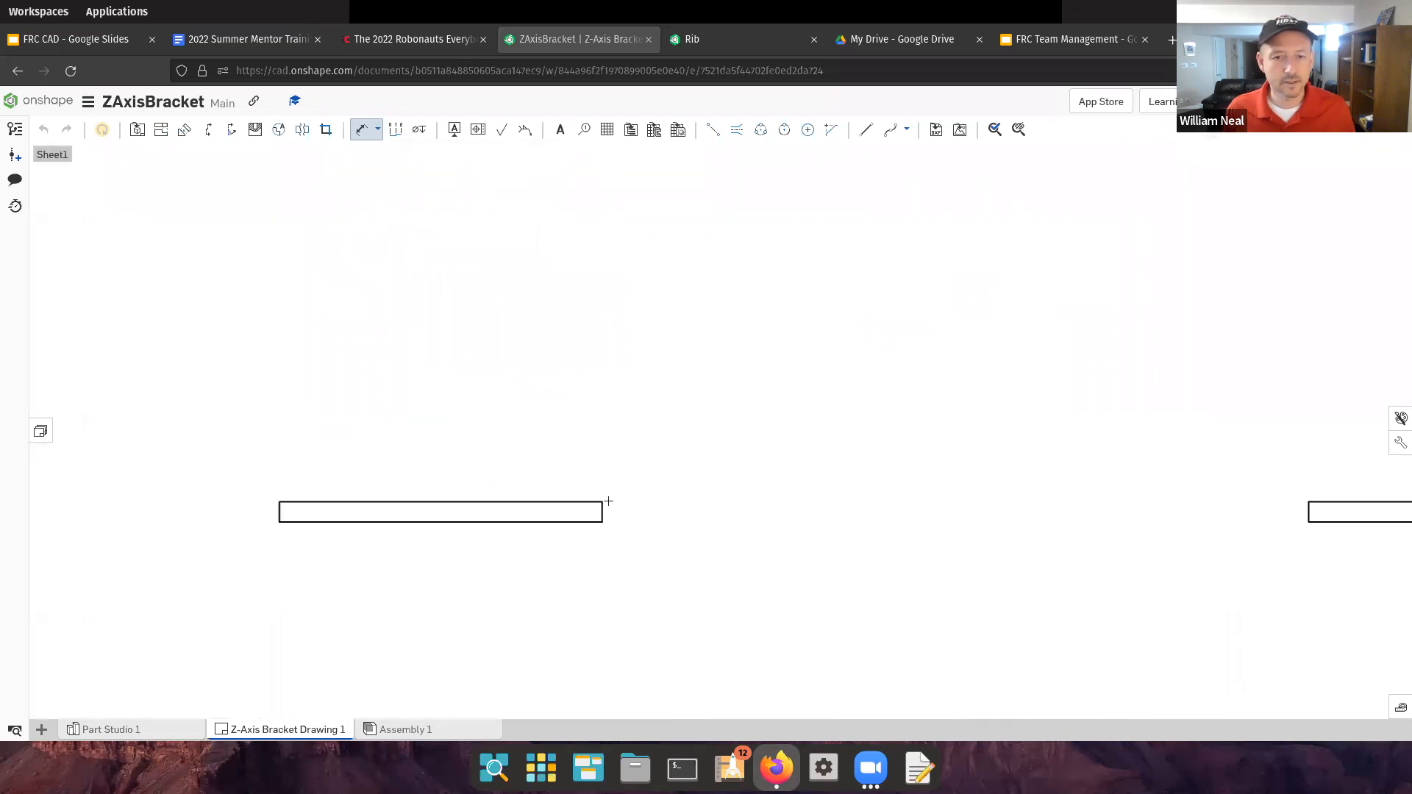
pyautogui.click(602, 509)
pyautogui.click(704, 591)
pyautogui.scroll(-3, 703, 581)
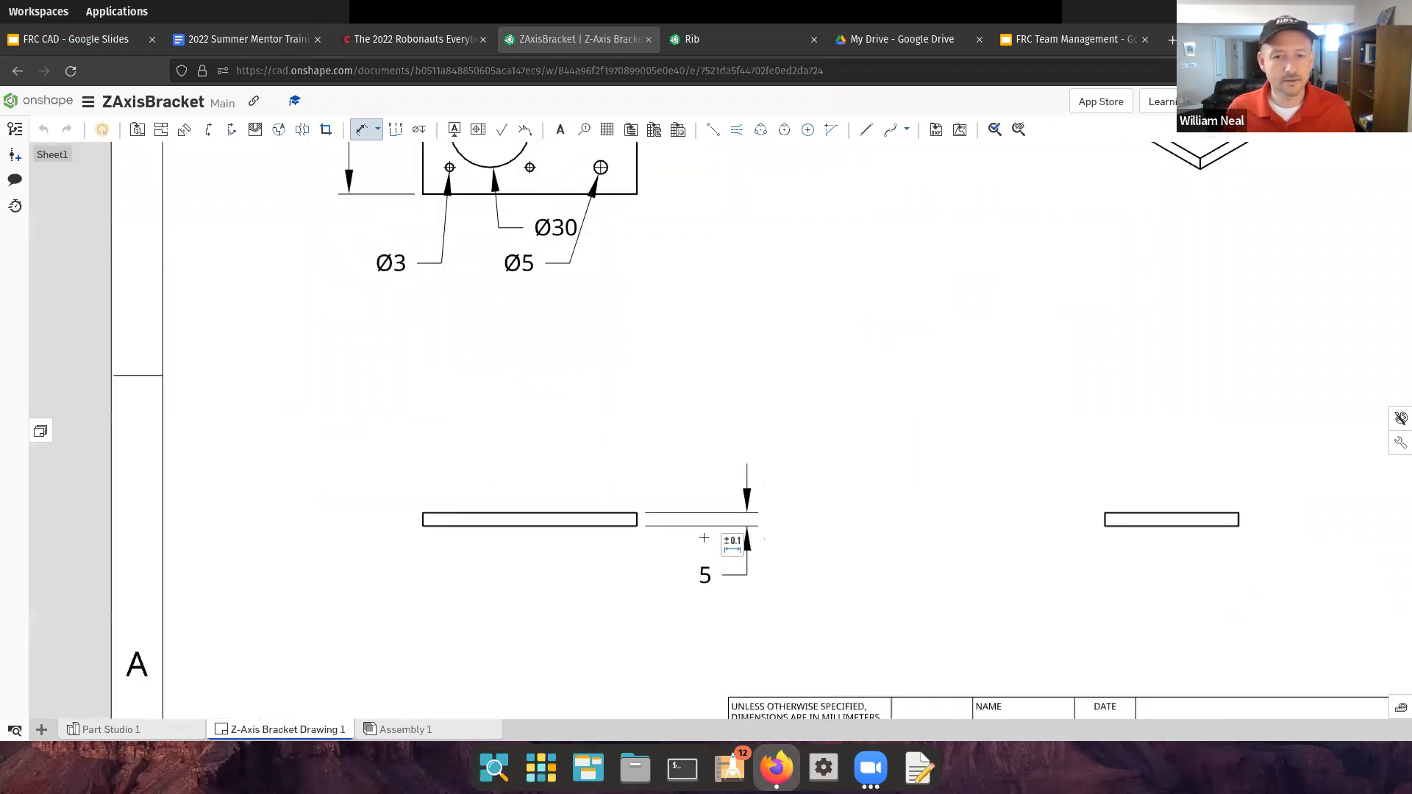
# Dimension the plate's width below the side view and its length below the front view
pyautogui.scroll(-2, 704, 570)
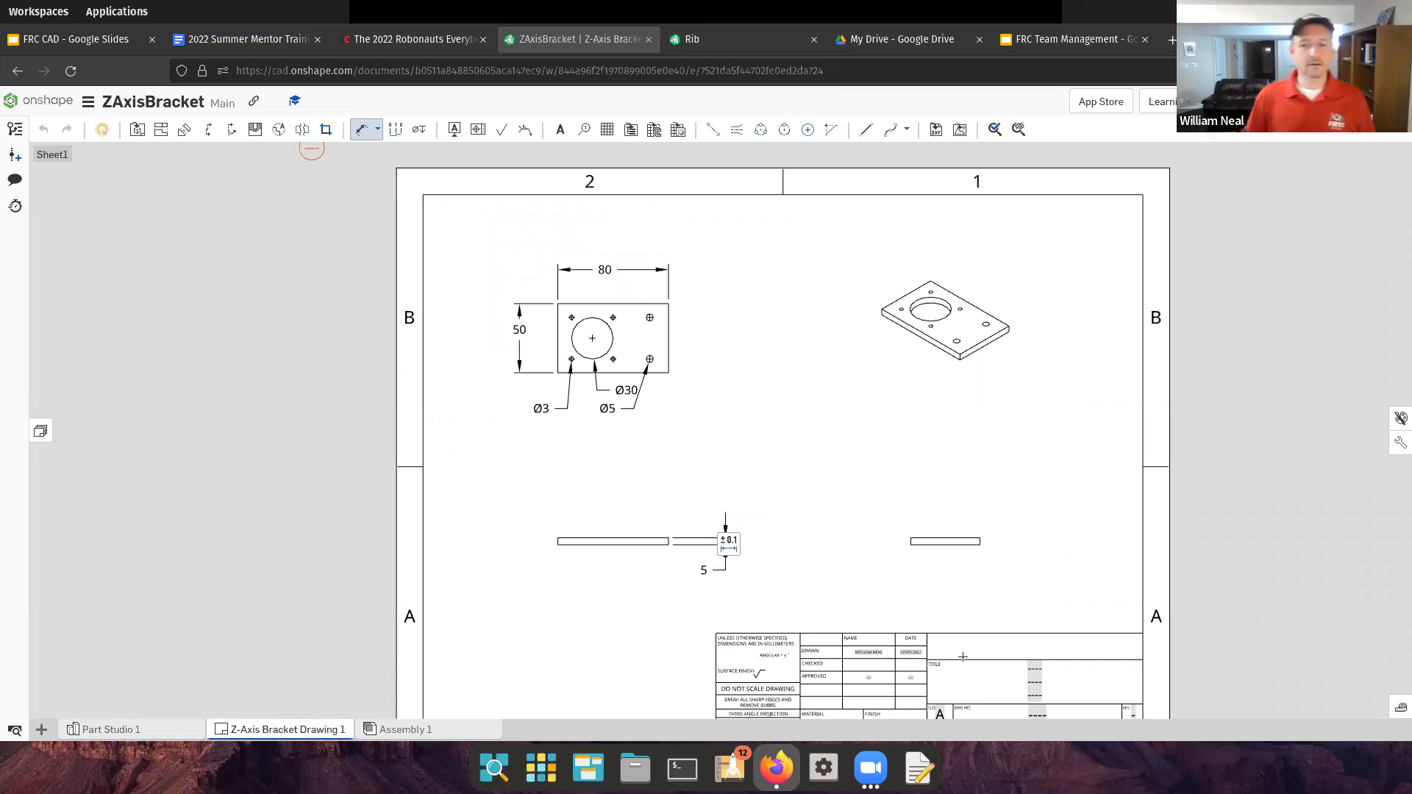
pyautogui.click(958, 545)
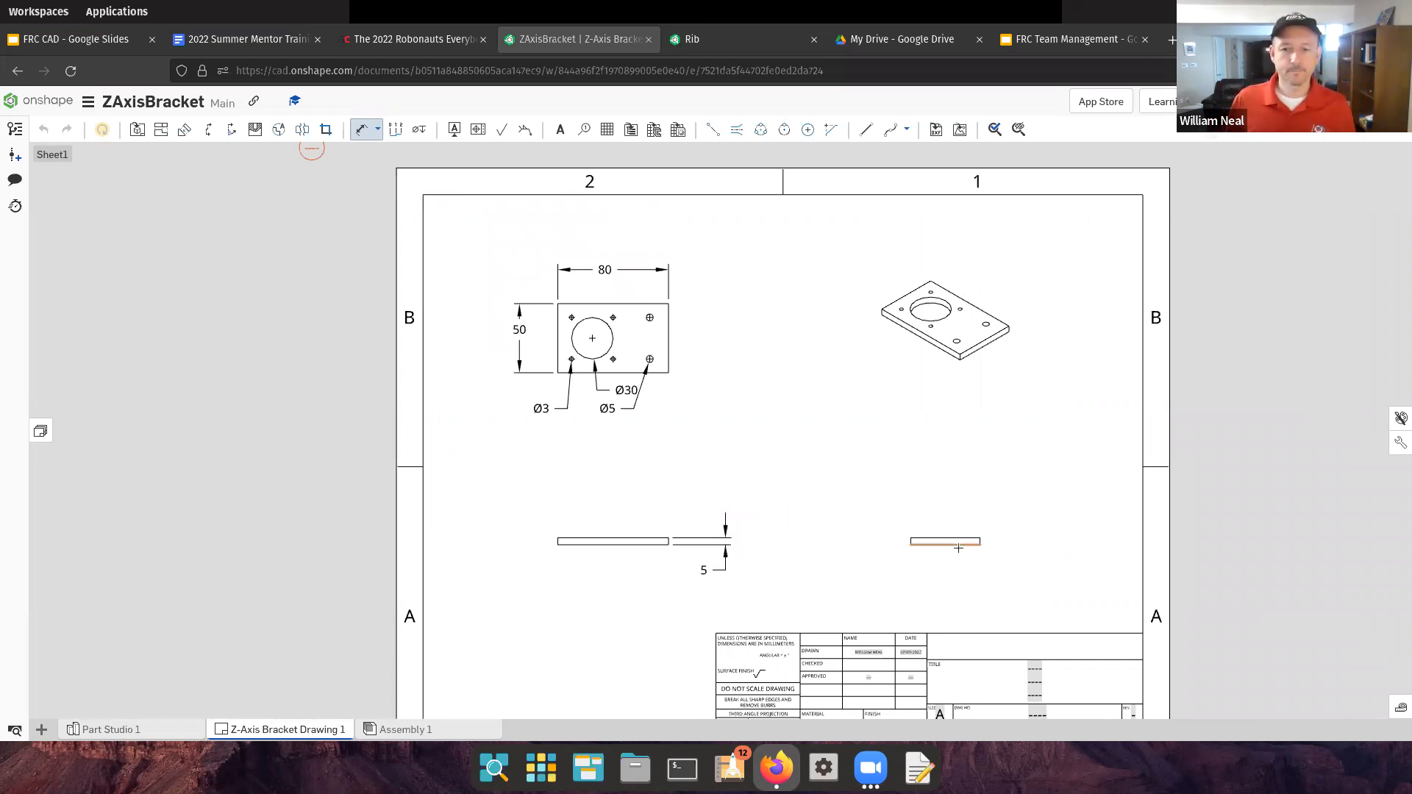
pyautogui.click(956, 583)
pyautogui.click(638, 543)
pyautogui.click(640, 576)
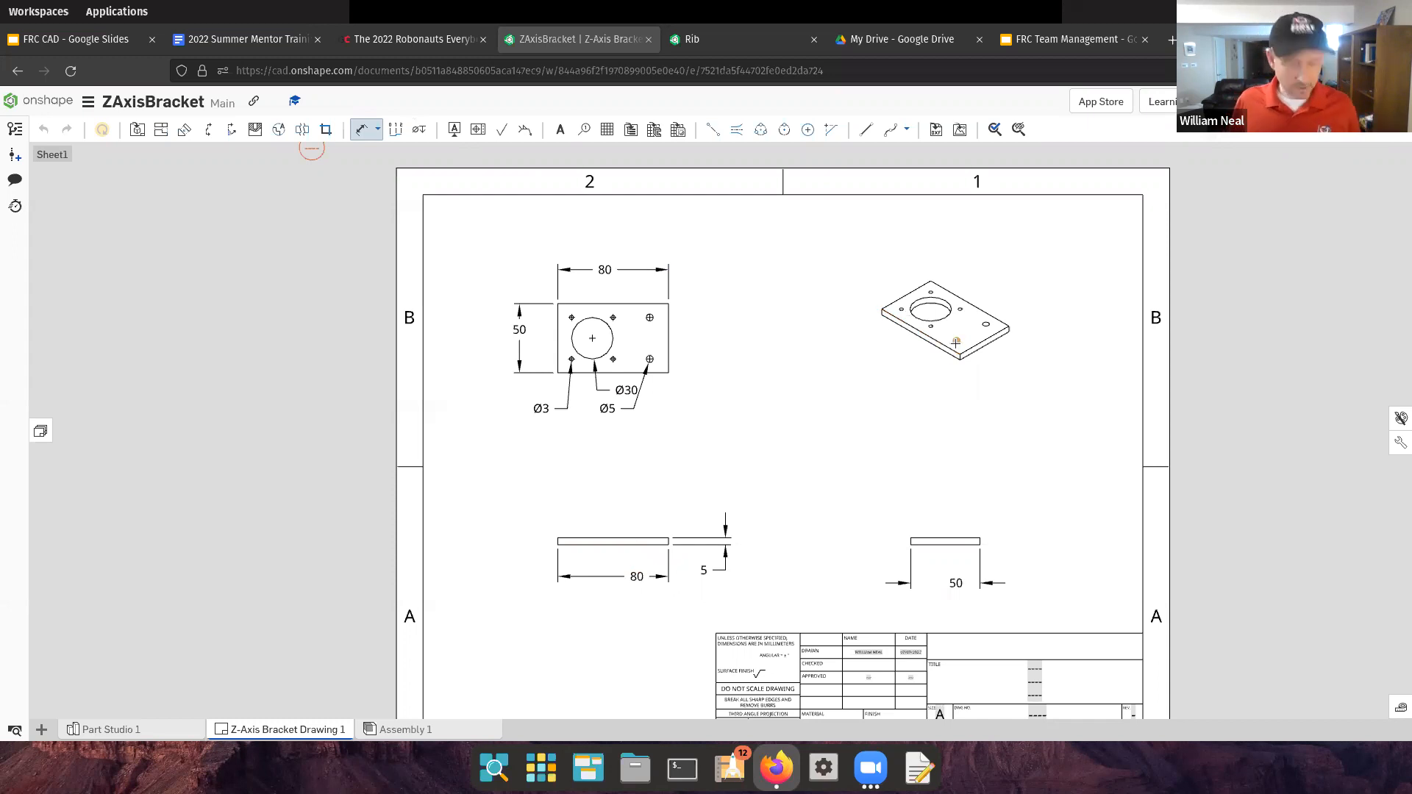
pyautogui.click(986, 324)
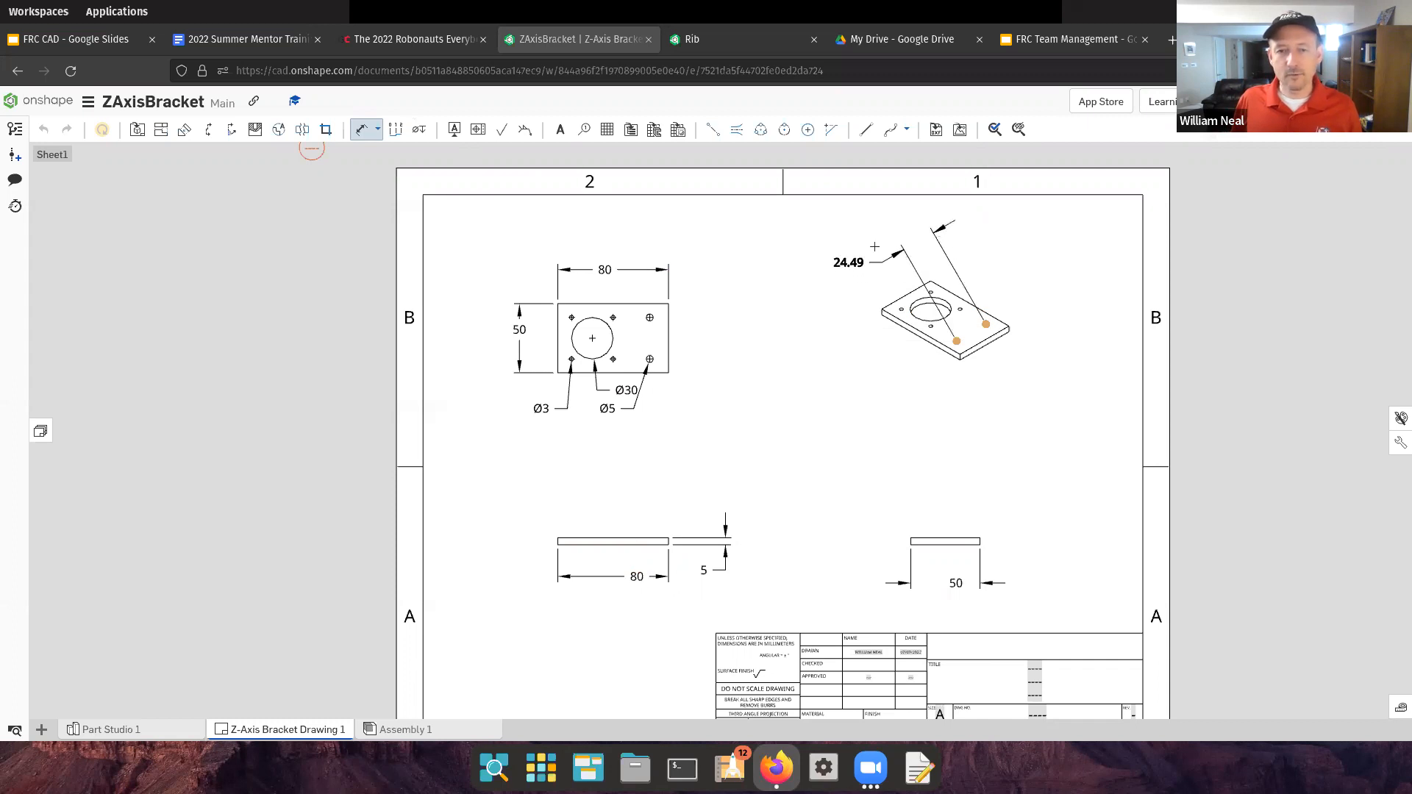
pyautogui.press('Escape')
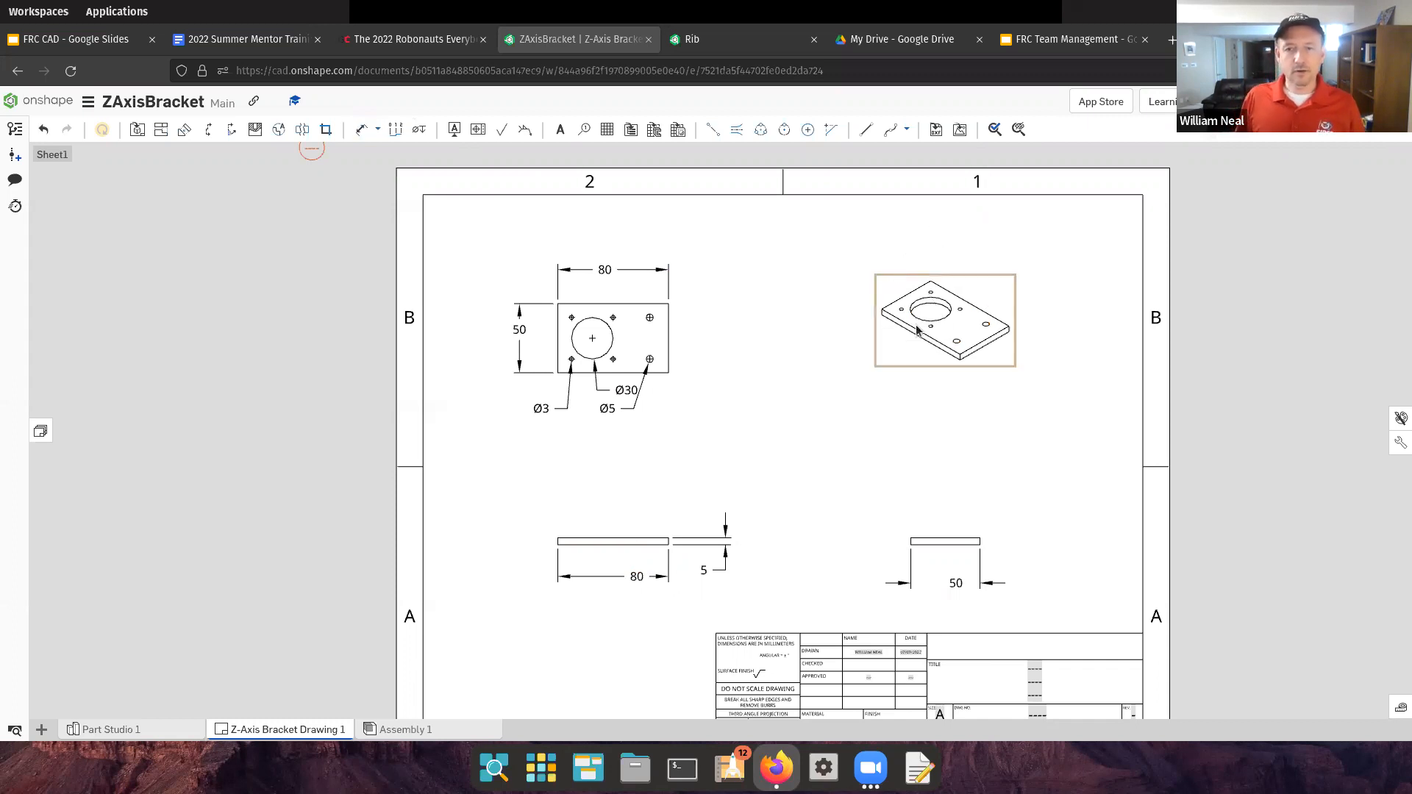
pyautogui.click(650, 326)
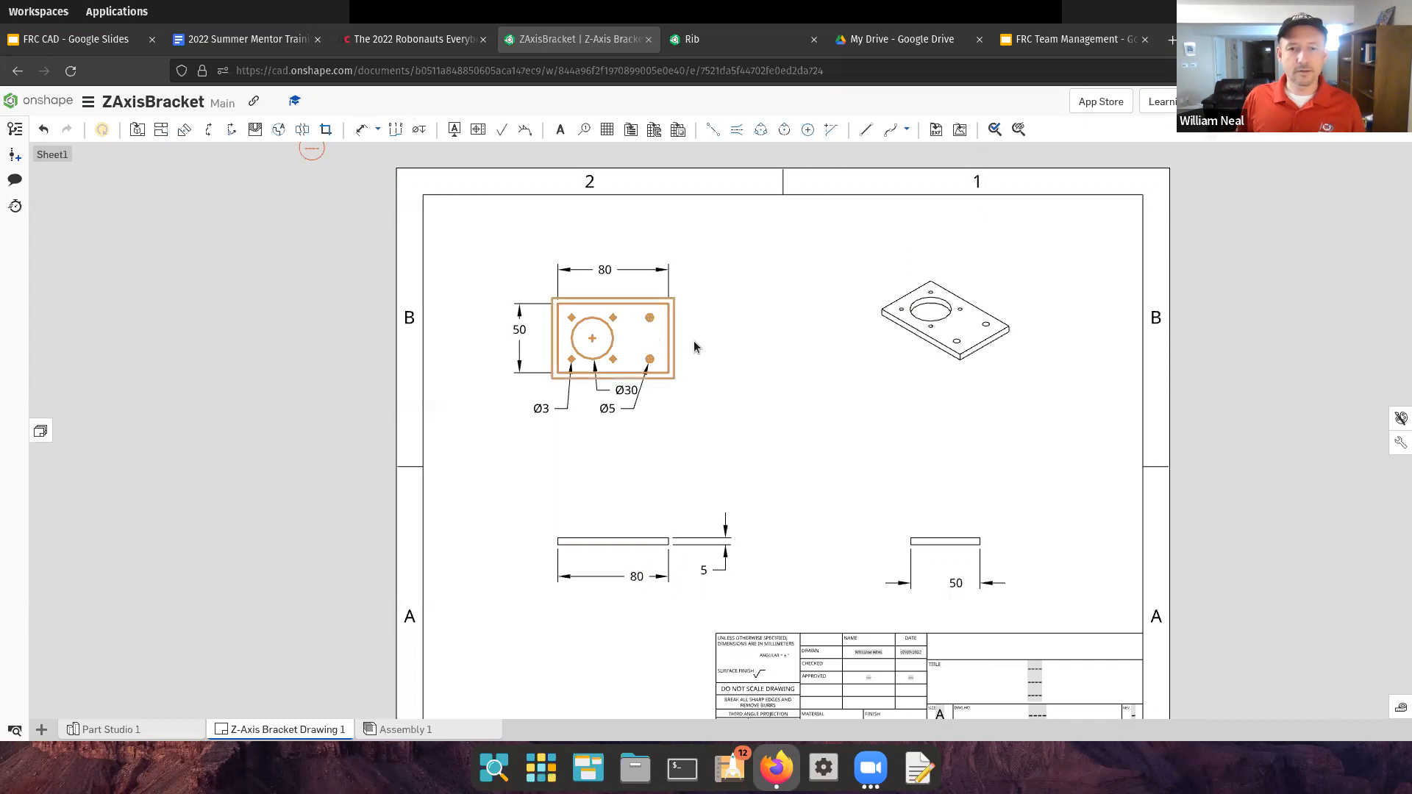
# Dimension the vertical spacing between the two right-hand holes, placed to the right of the top view
pyautogui.click(361, 130)
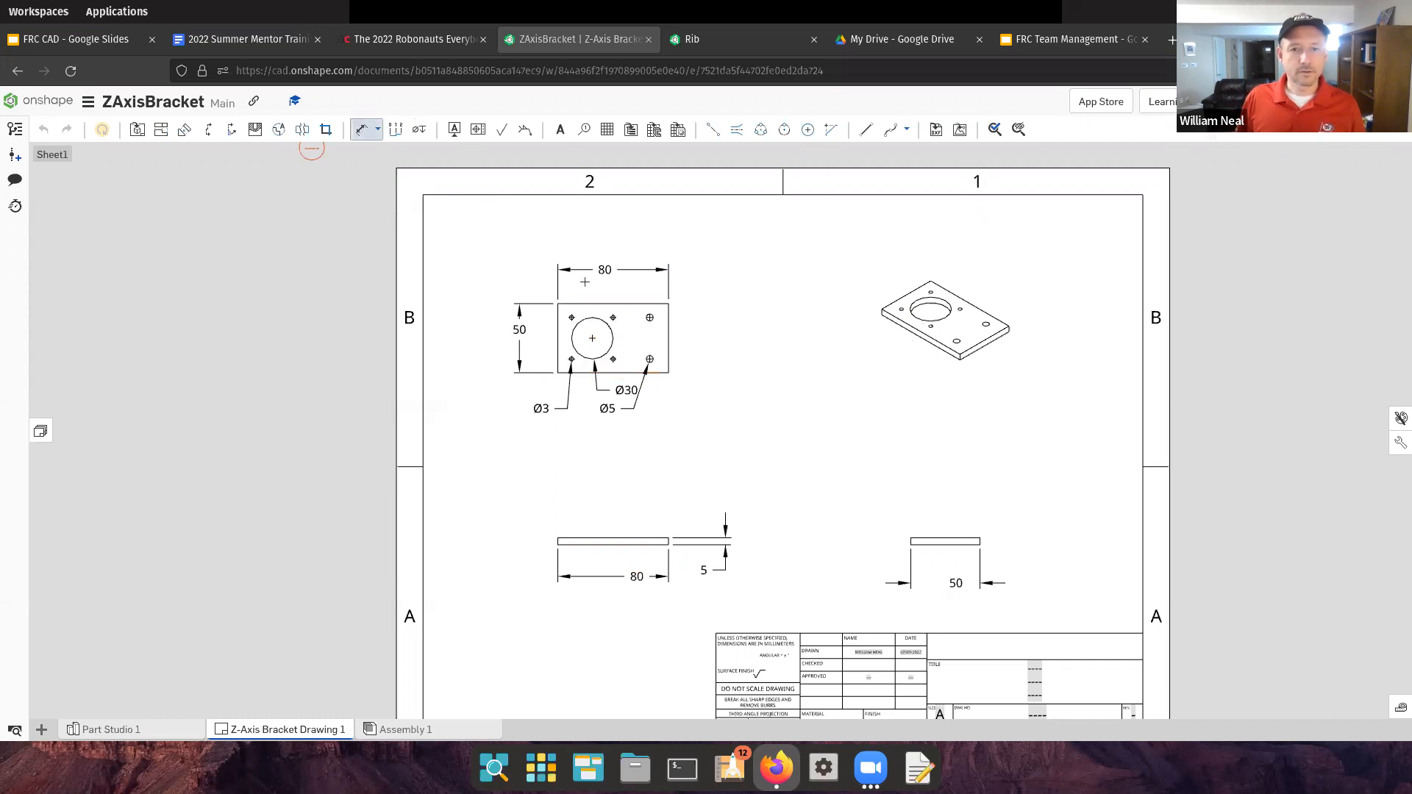
pyautogui.click(649, 359)
pyautogui.click(756, 357)
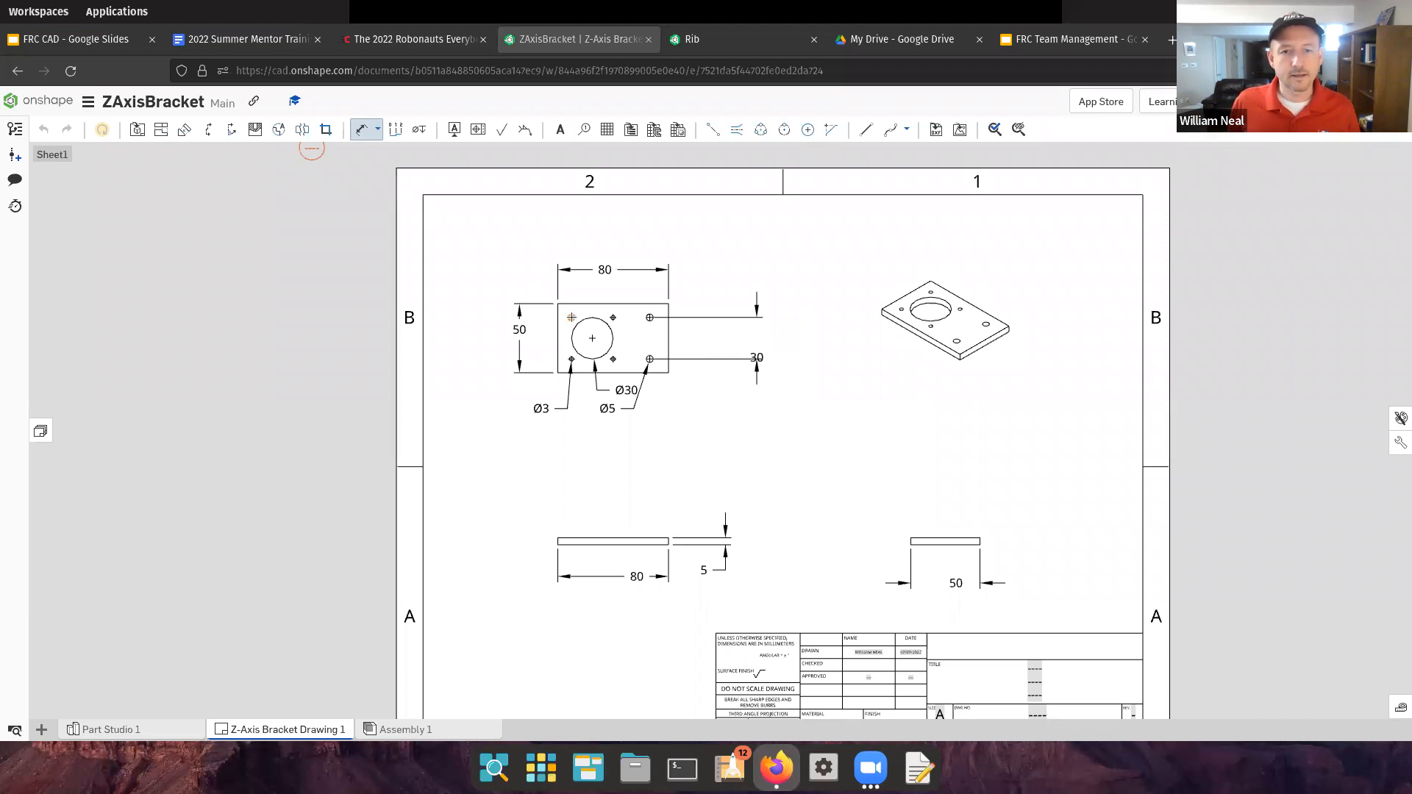
# Dimension the small mounting holes' horizontal spacing above the top view's upper edge and their vertical spacing left of the plate
pyautogui.click(572, 317)
pyautogui.click(613, 317)
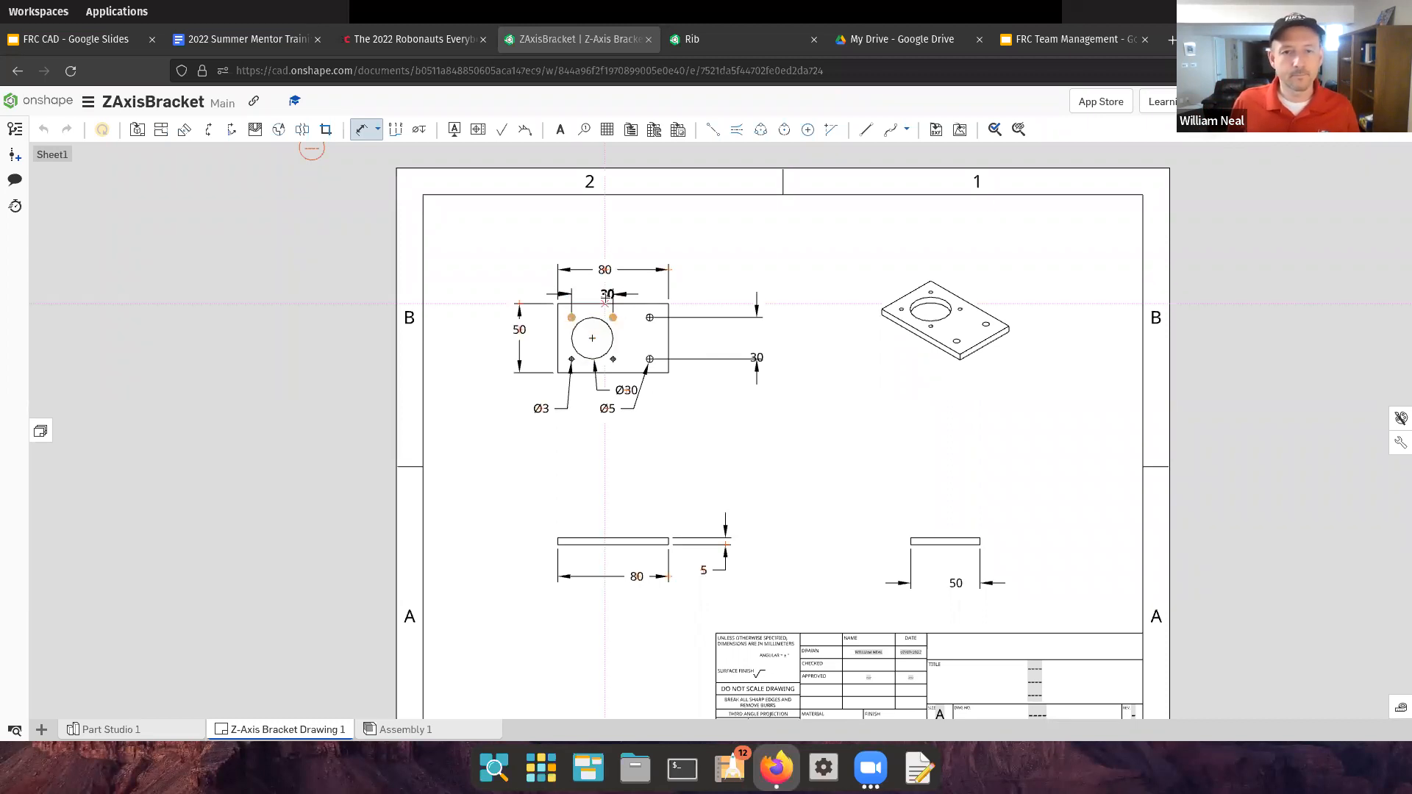
pyautogui.click(607, 289)
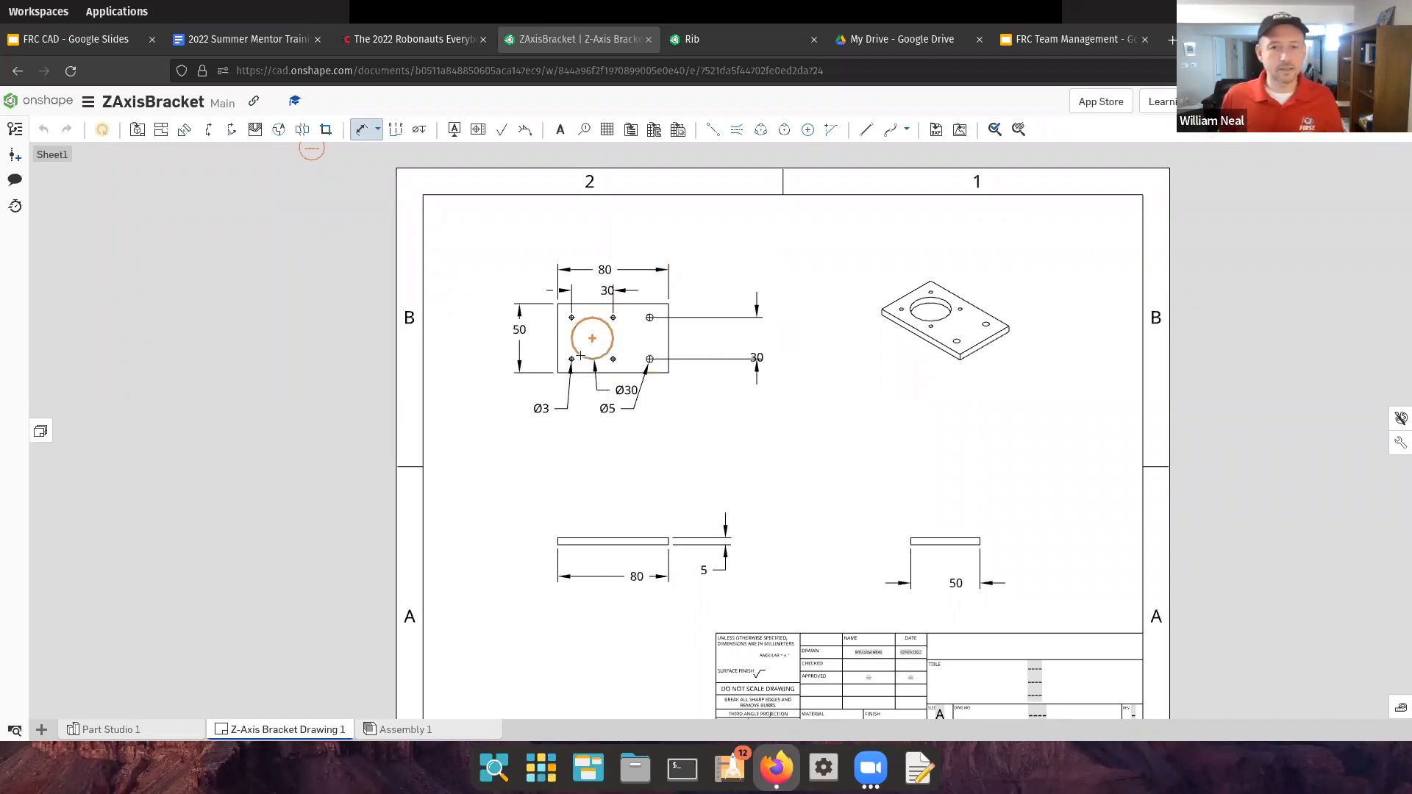
pyautogui.click(571, 317)
pyautogui.click(571, 359)
pyautogui.click(543, 352)
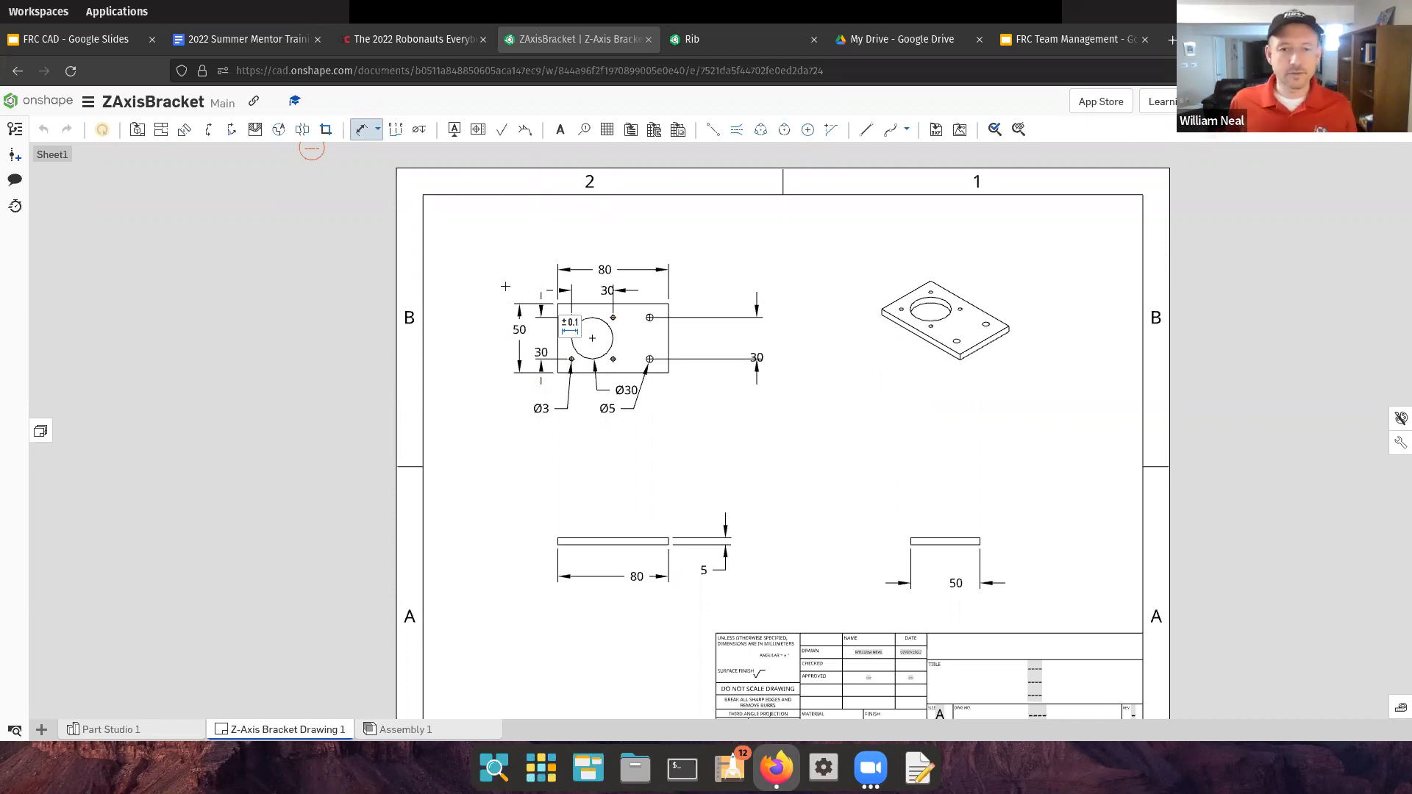
# Enter trial text in the title block's CHECKED name cell and erase it again
pyautogui.scroll(1, 493, 391)
pyautogui.scroll(-2, 493, 390)
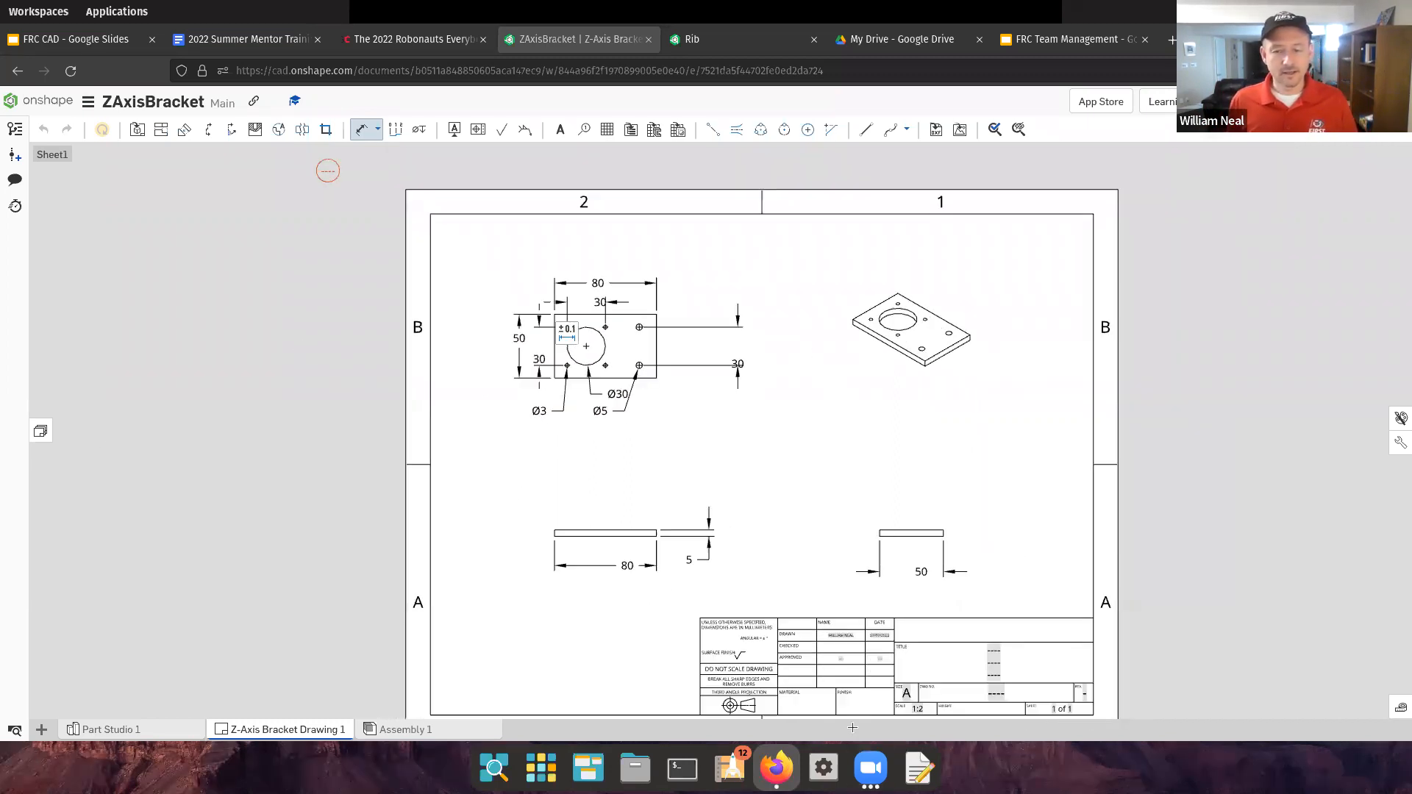
pyautogui.moveTo(833, 618)
pyautogui.mouseDown(button='middle')
pyautogui.moveTo(828, 417)
pyautogui.moveTo(814, 454)
pyautogui.moveTo(717, 450)
pyautogui.moveTo(504, 495)
pyautogui.moveTo(725, 413)
pyautogui.moveTo(762, 457)
pyautogui.mouseUp(button='middle')
pyautogui.scroll(6, 654, 436)
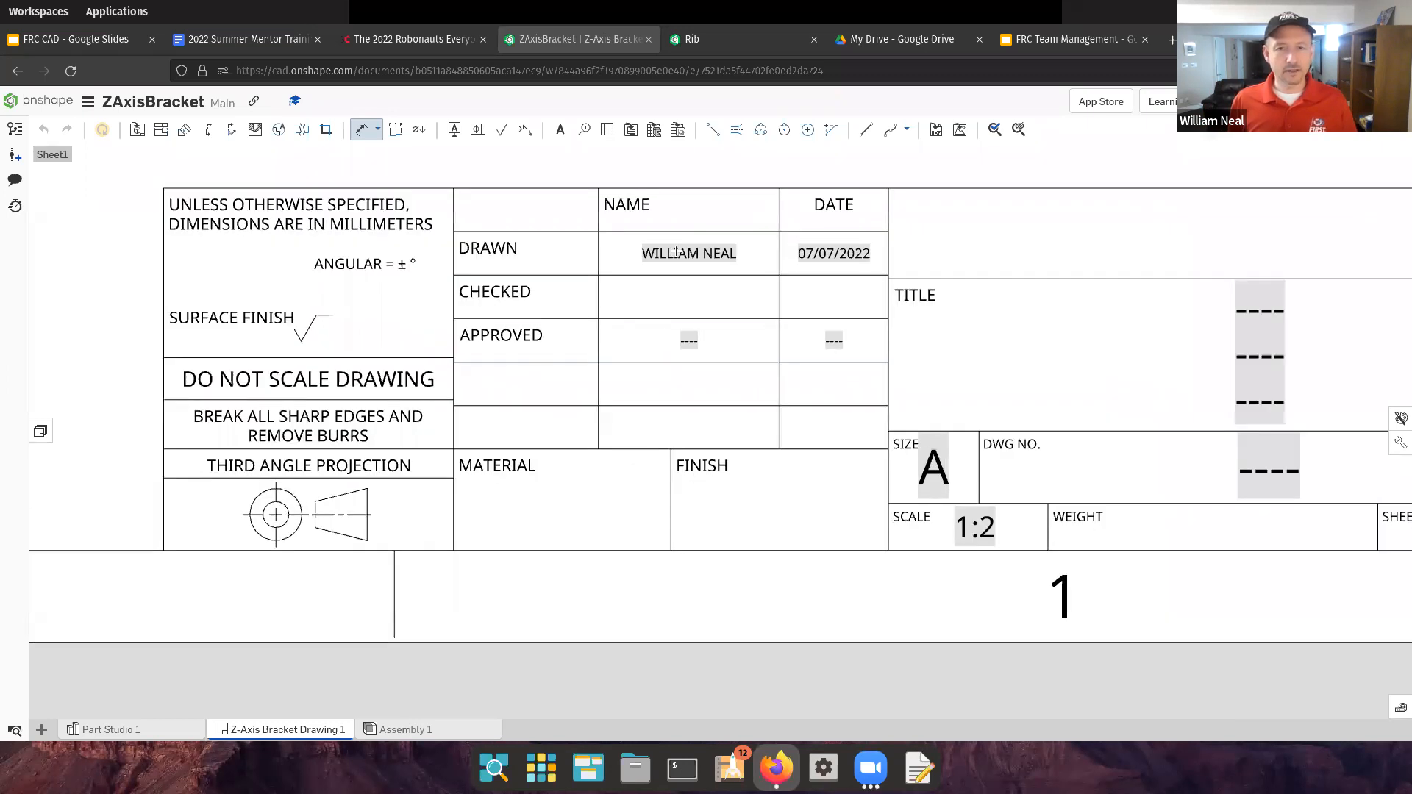
pyautogui.doubleClick(666, 296)
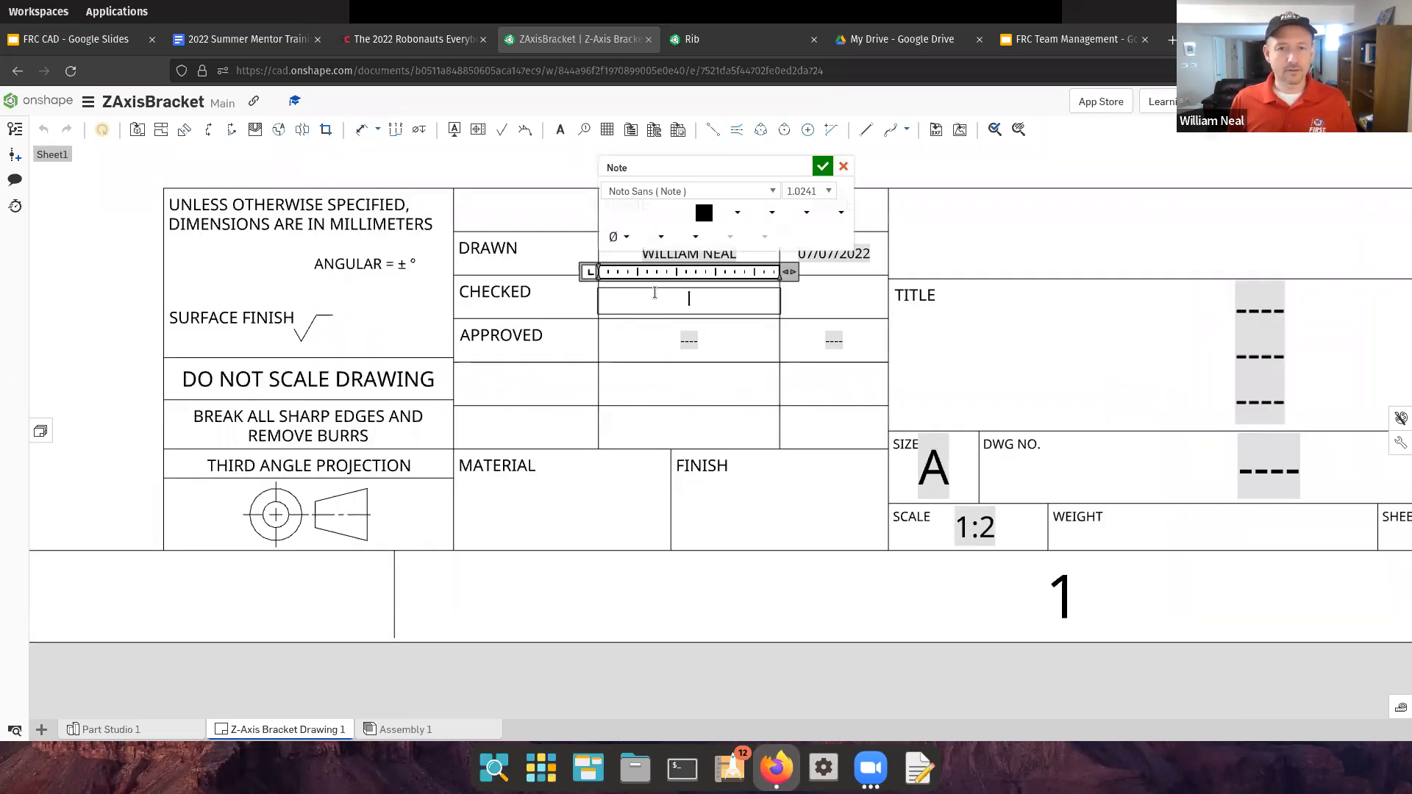
pyautogui.write('This hi')
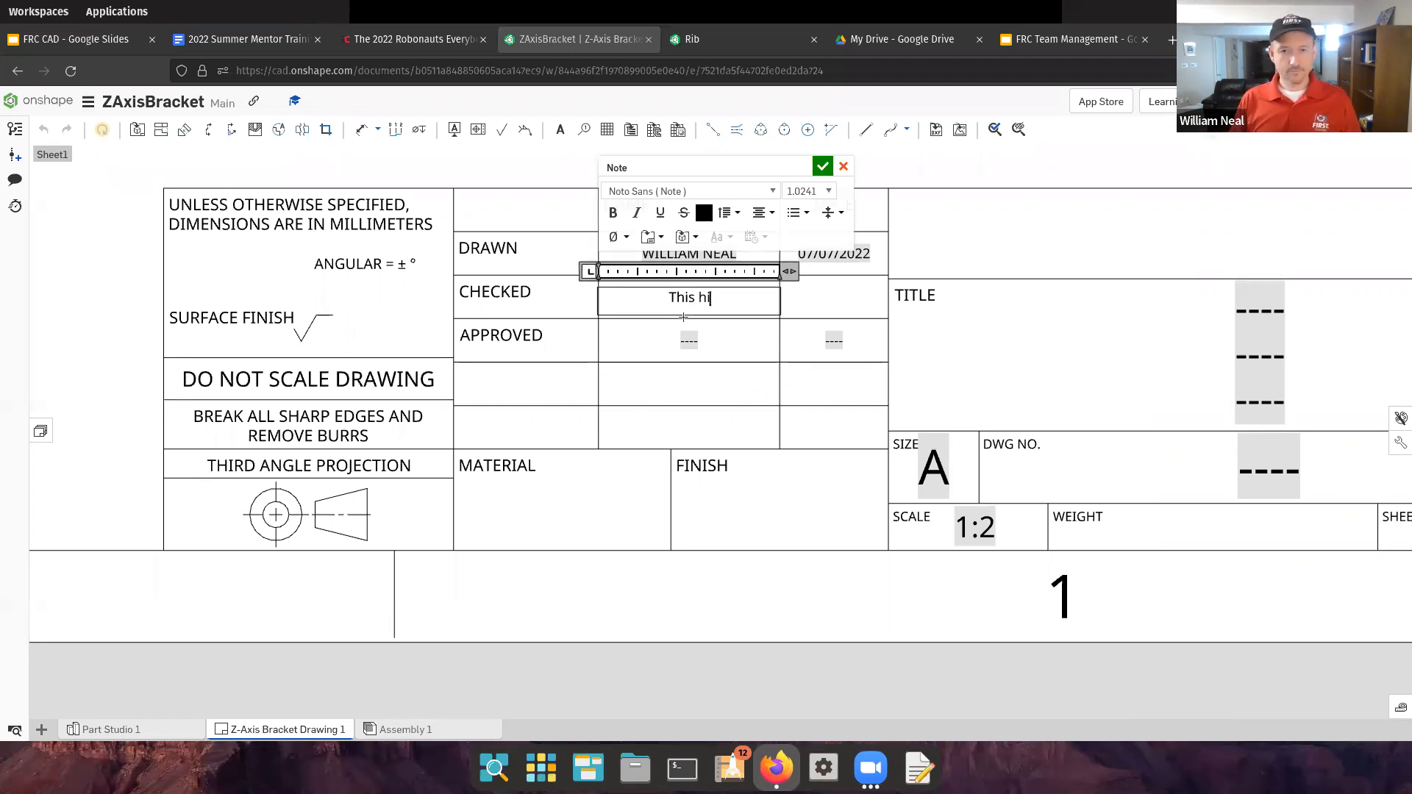
pyautogui.press('BackSpace')
pyautogui.press('BackSpace')
pyautogui.write('a')
pyautogui.press('BackSpace')
pyautogui.write('has...')
pyautogui.press('BackSpace')
pyautogui.press('BackSpace')
pyautogui.press('BackSpace')
pyautogui.press('BackSpace')
pyautogui.press('BackSpace')
pyautogui.press('BackSpace')
pyautogui.press('BackSpace')
pyautogui.press('BackSpace')
pyautogui.press('BackSpace')
pyautogui.press('BackSpace')
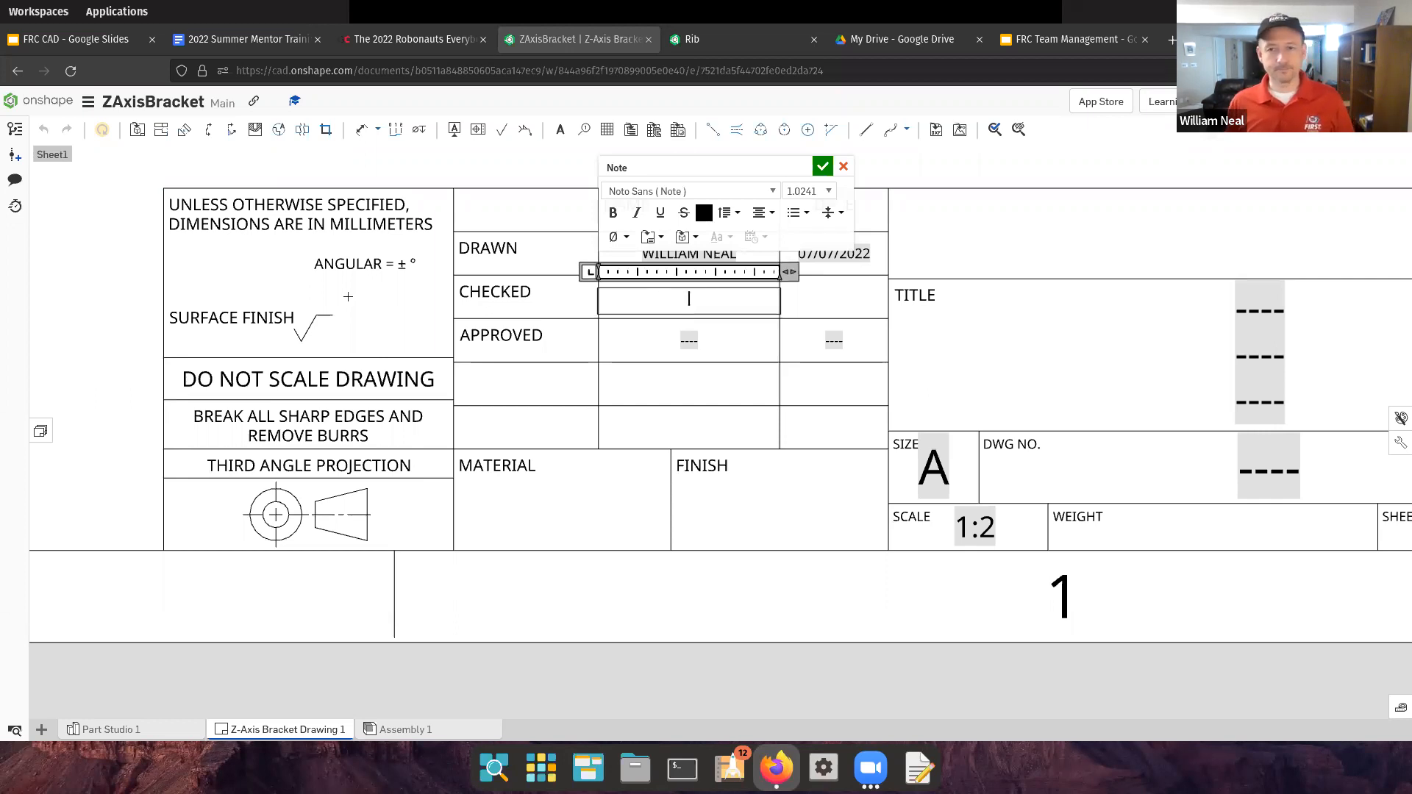
# Try to enter a title beginning with "Z" on a new line in the title block's TITLE field
pyautogui.click(961, 296)
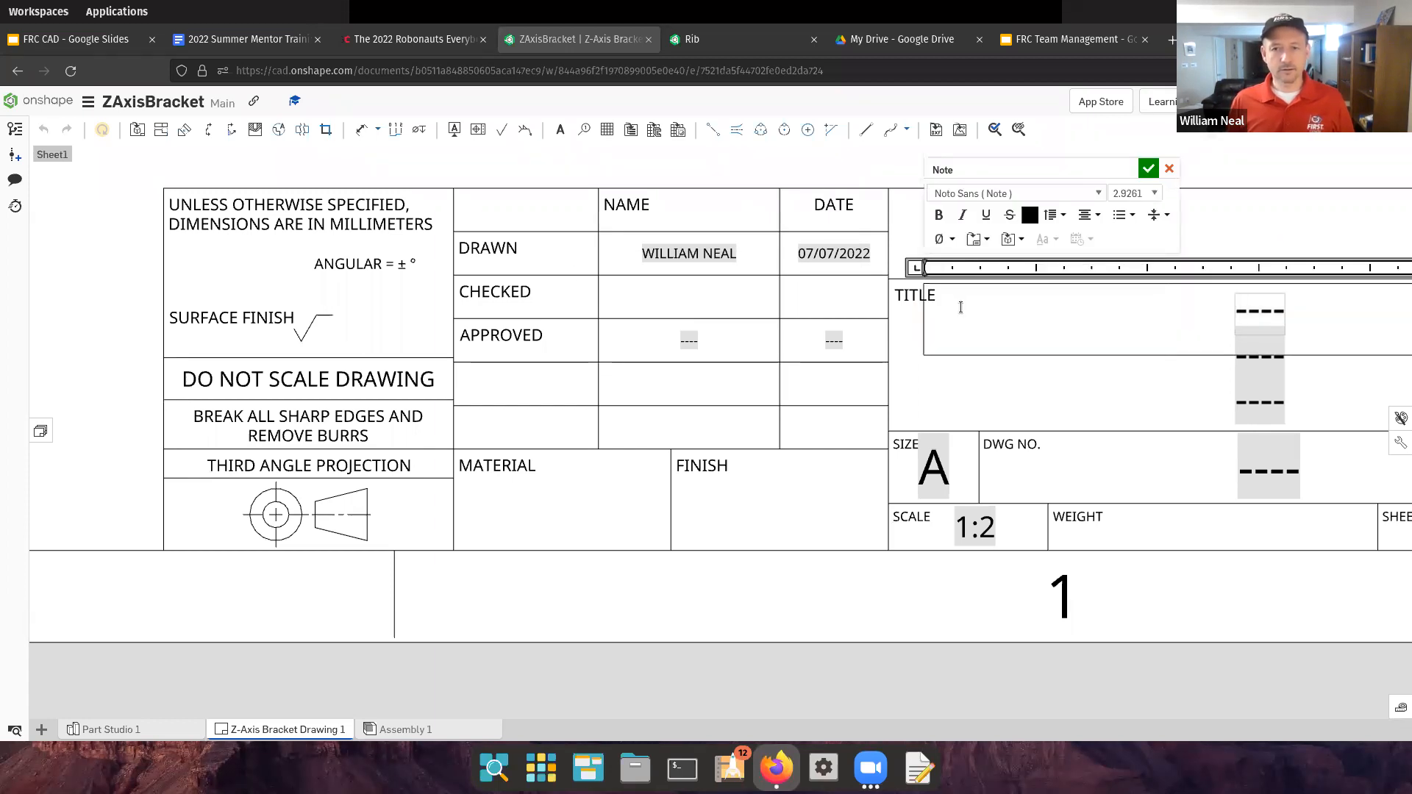
pyautogui.press('Return')
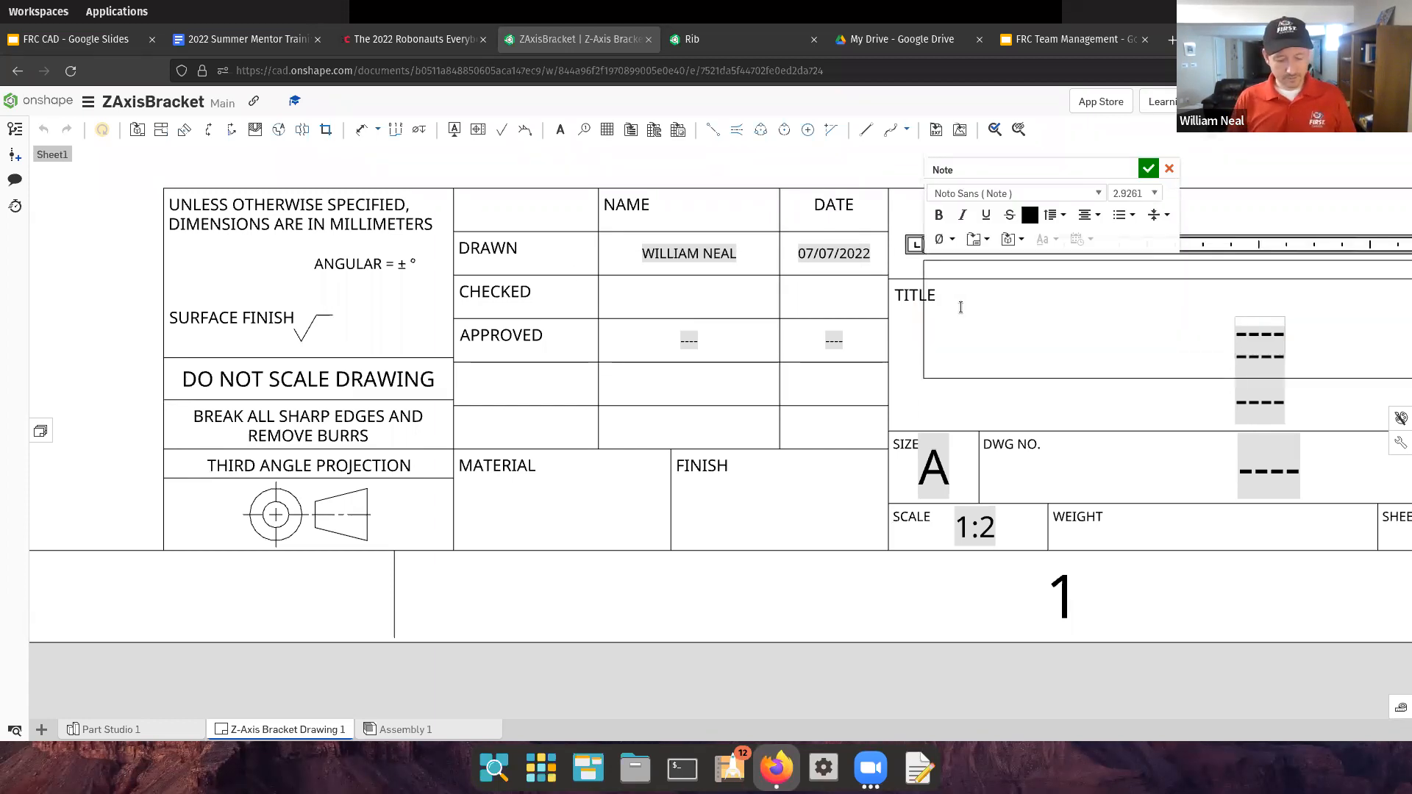
pyautogui.write('Z')
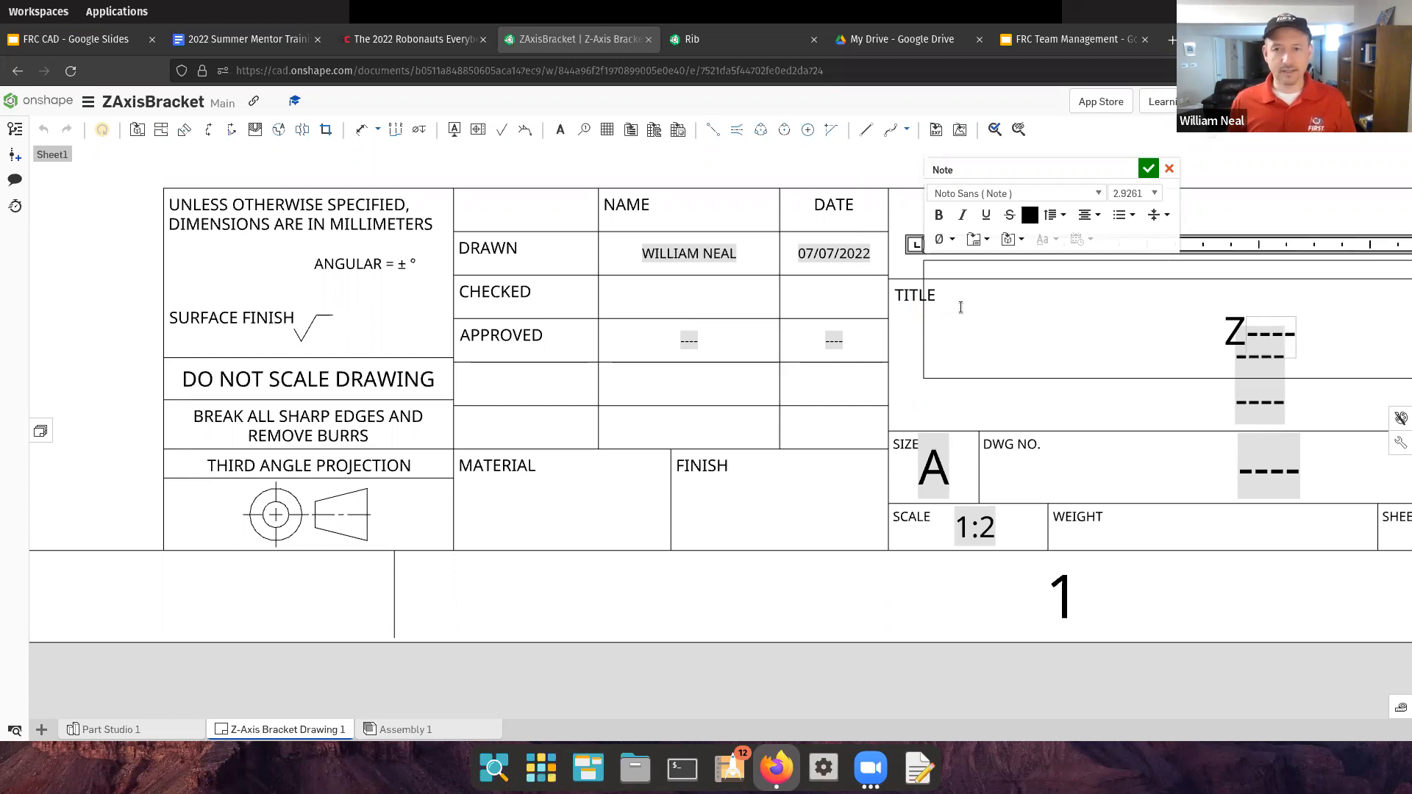
pyautogui.click(975, 312)
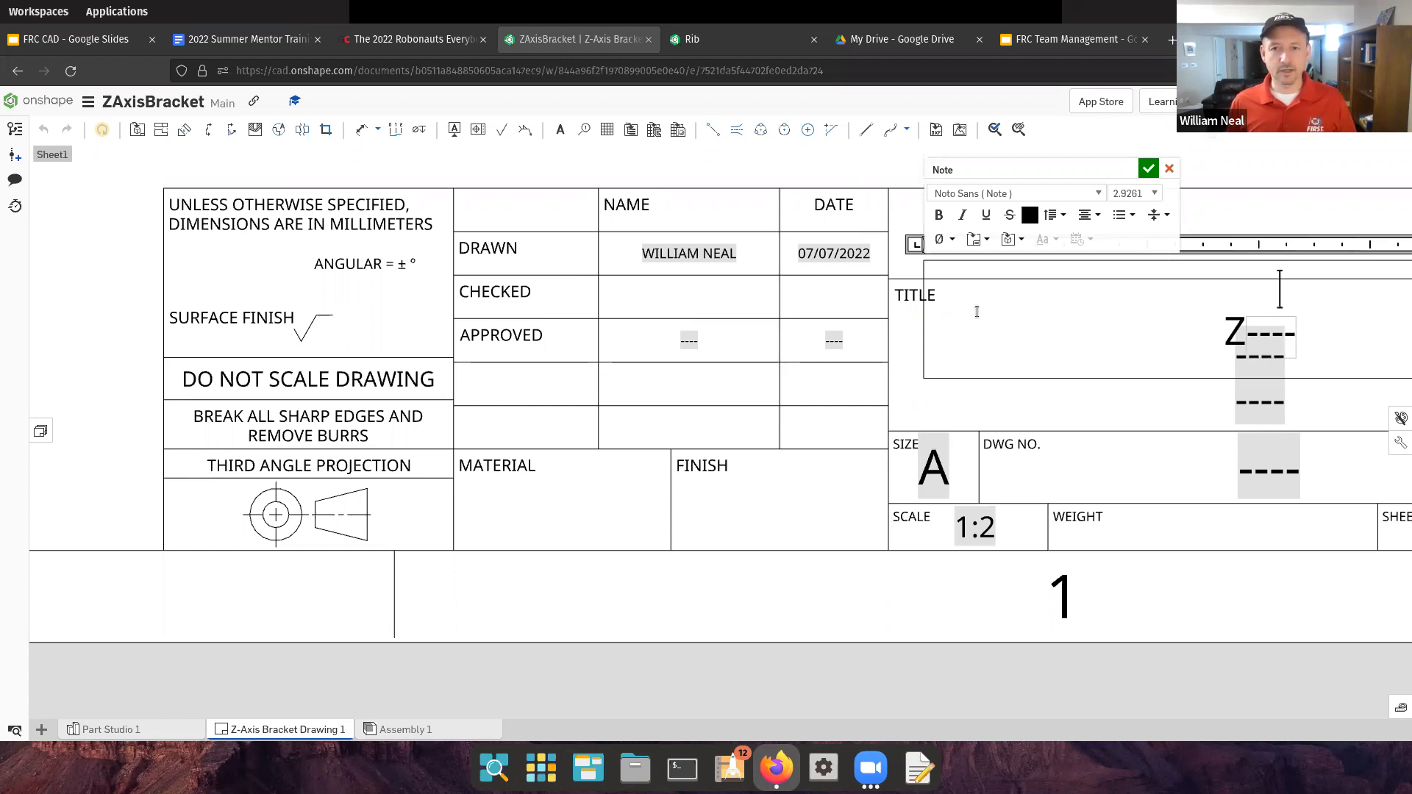
pyautogui.click(1151, 170)
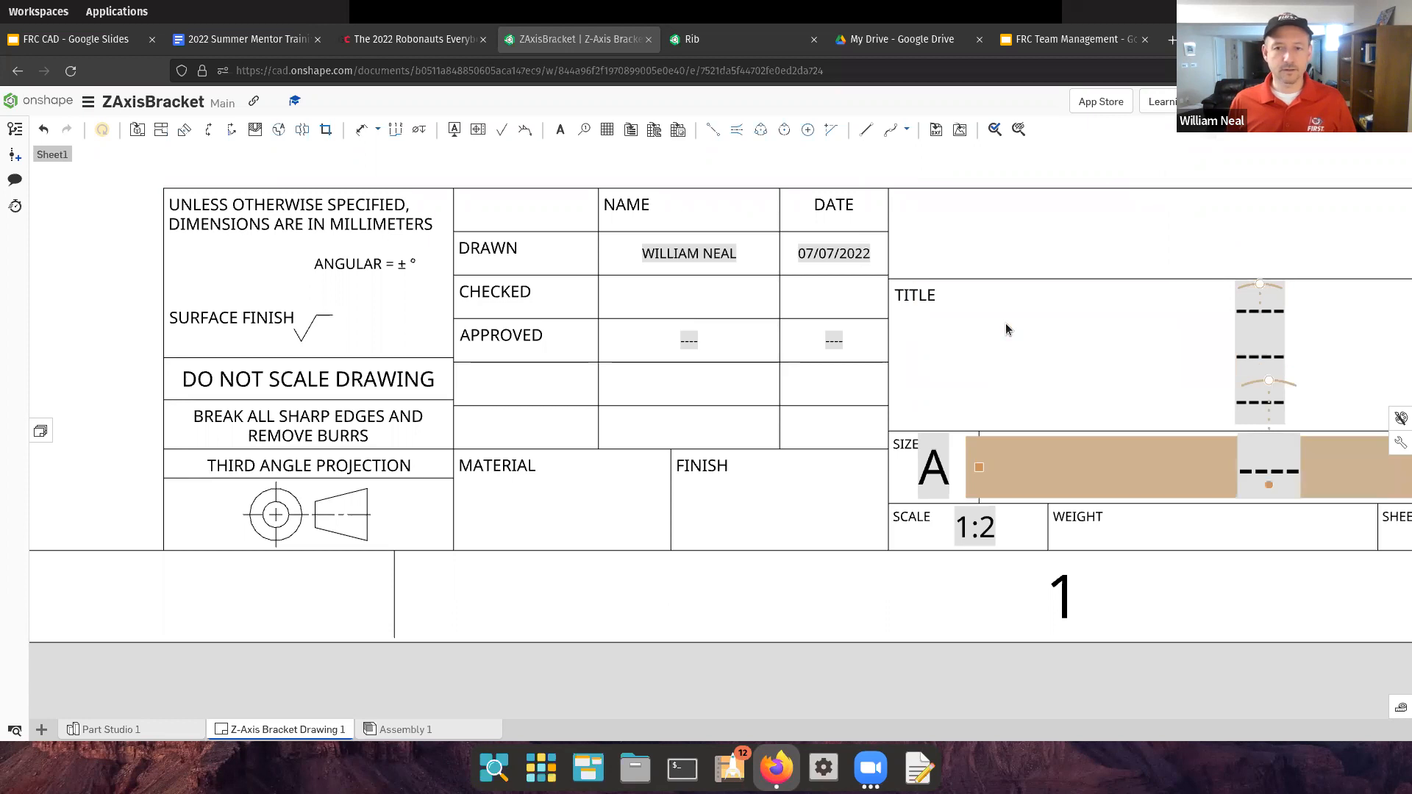
# Examine the whole drawing sheet with its four views, dimensions and title block
pyautogui.scroll(-1, 231, 360)
pyautogui.scroll(-6, 236, 346)
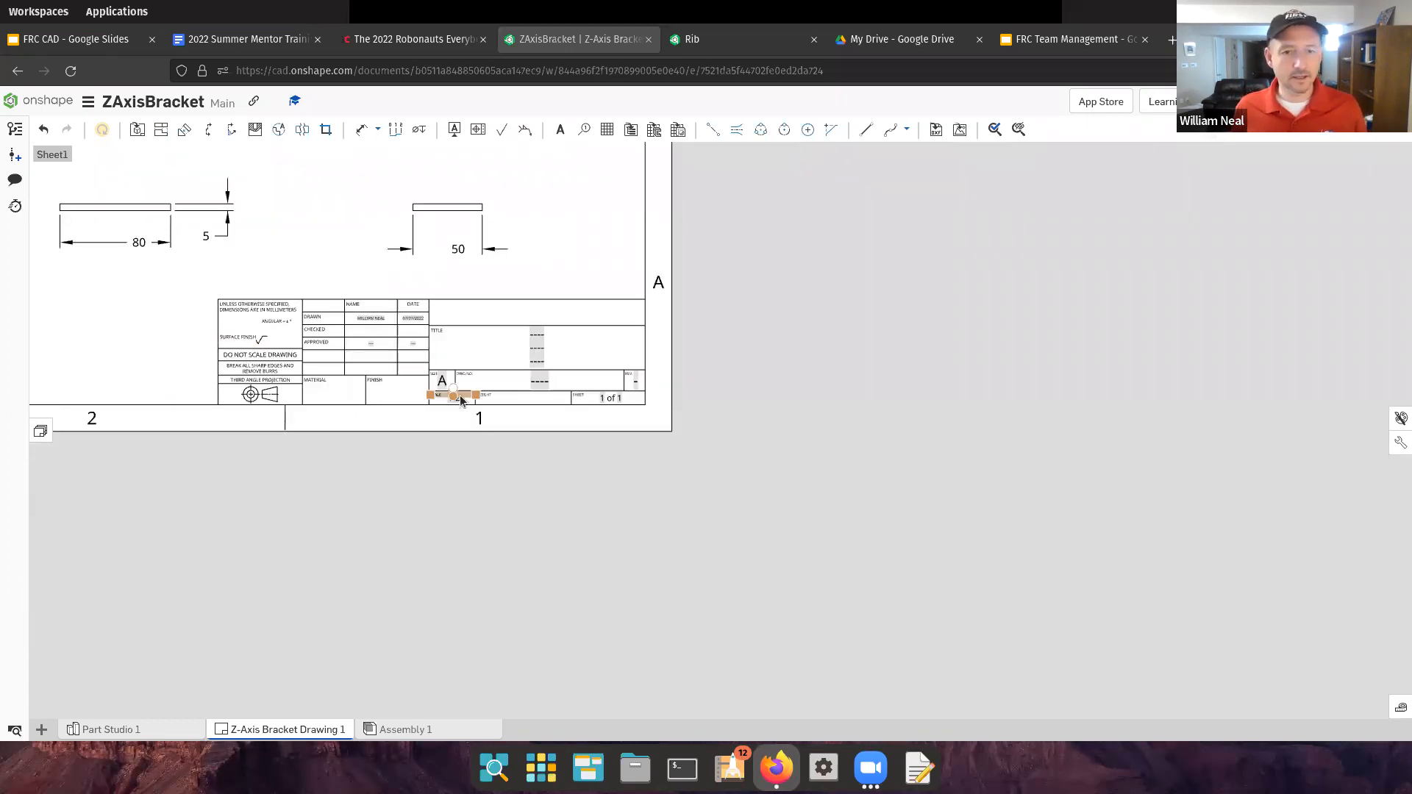
pyautogui.scroll(1, 372, 318)
pyautogui.moveTo(371, 317)
pyautogui.mouseDown(button='middle')
pyautogui.moveTo(669, 445)
pyautogui.moveTo(755, 610)
pyautogui.mouseUp(button='middle')
pyautogui.scroll(-1, 755, 610)
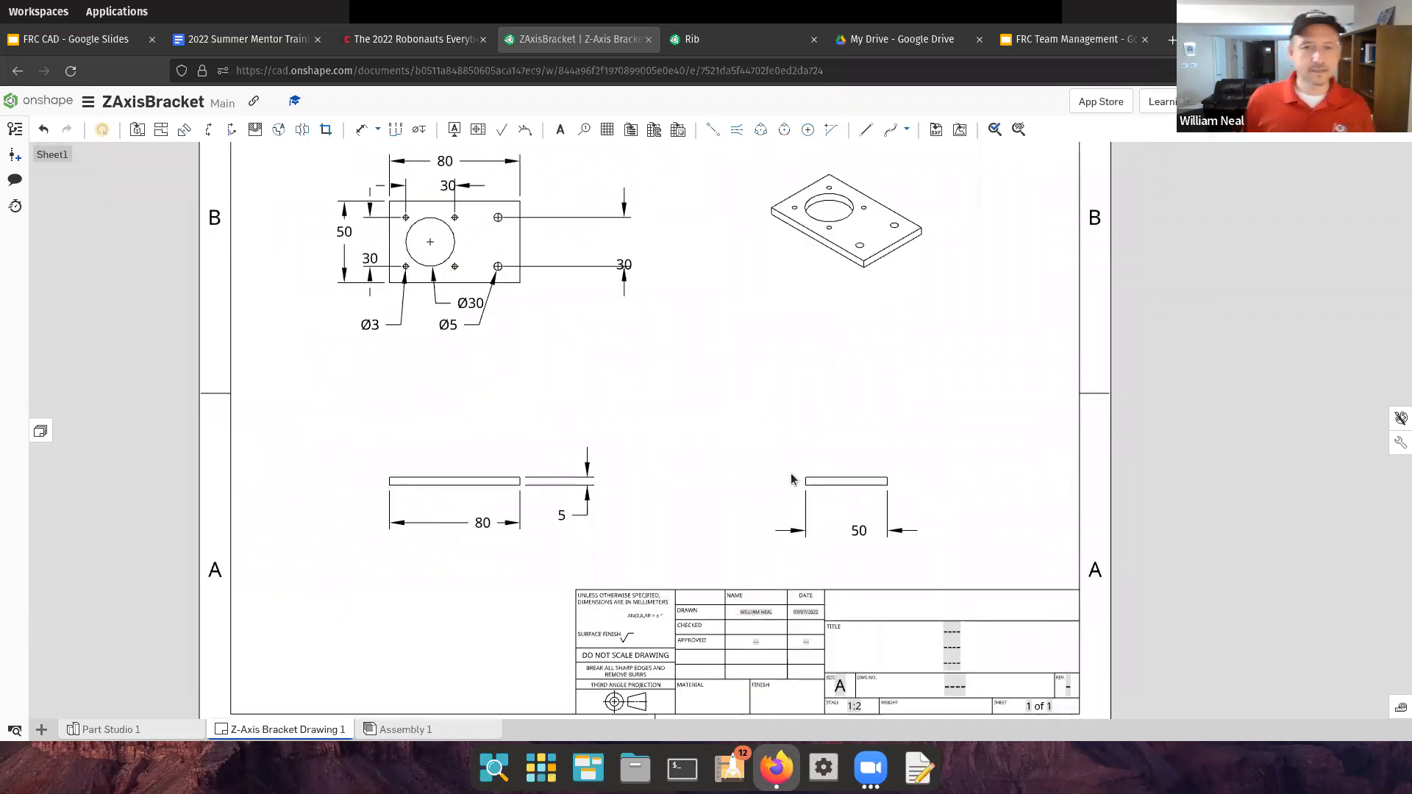
pyautogui.scroll(-2, 792, 479)
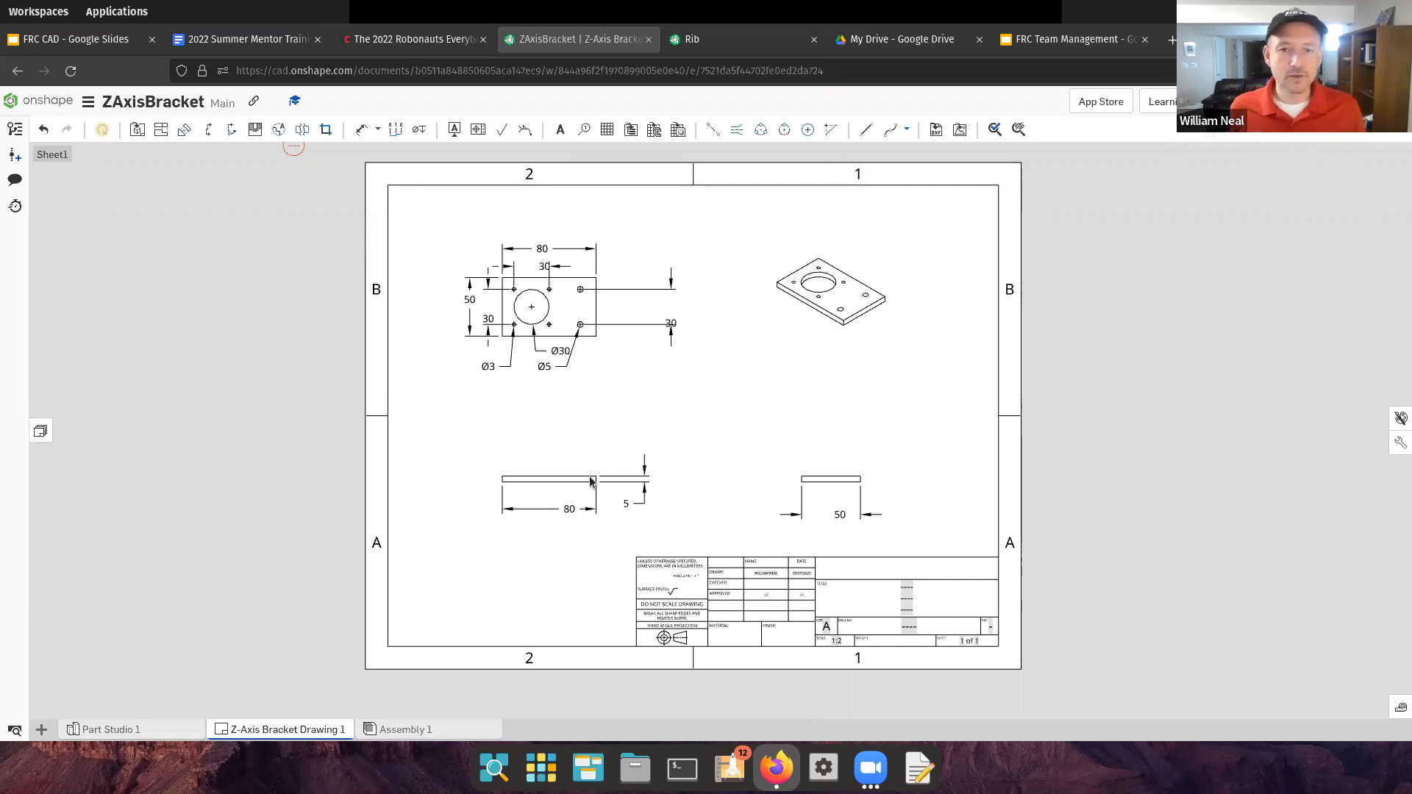
pyautogui.scroll(1, 422, 408)
pyautogui.scroll(-1, 663, 469)
pyautogui.scroll(-1, 654, 469)
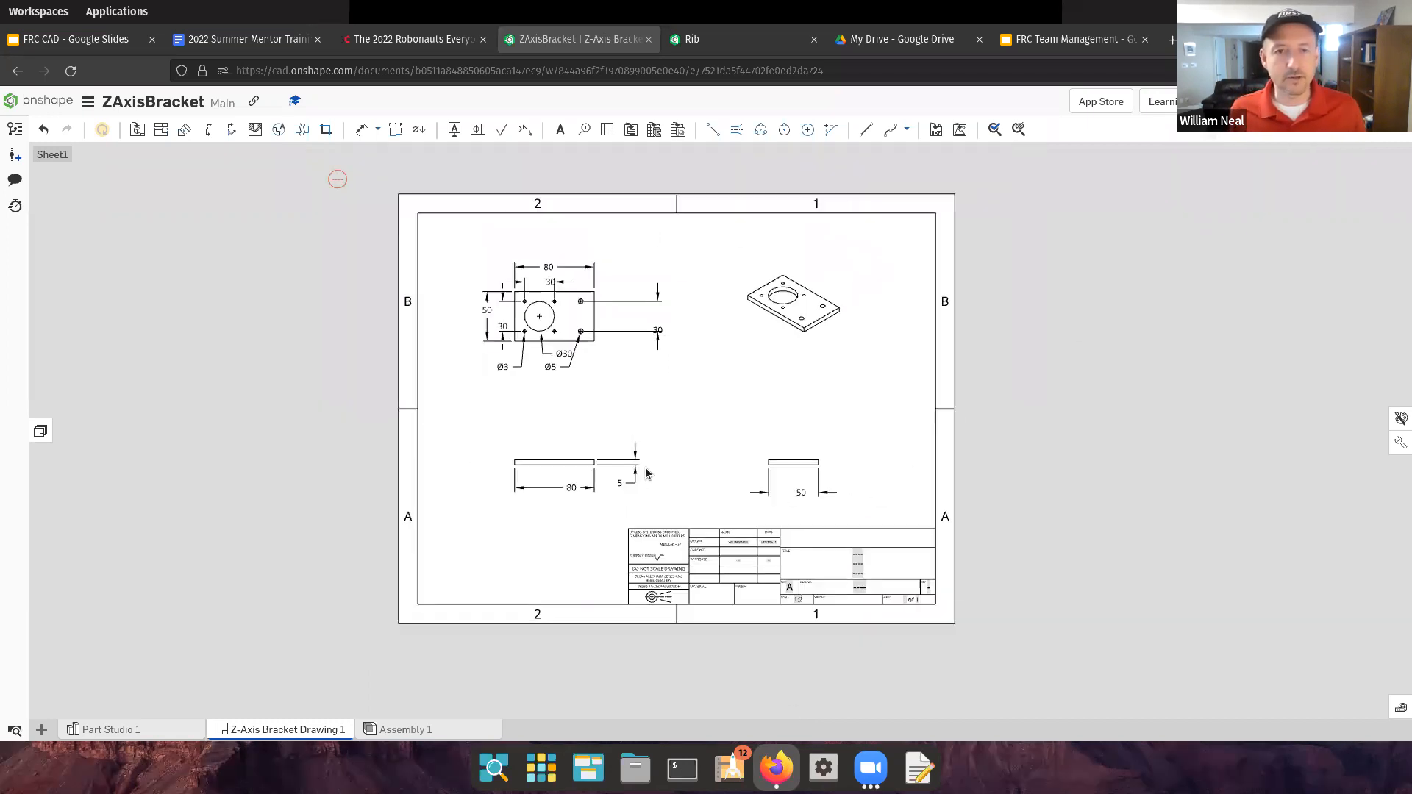
pyautogui.click(643, 461)
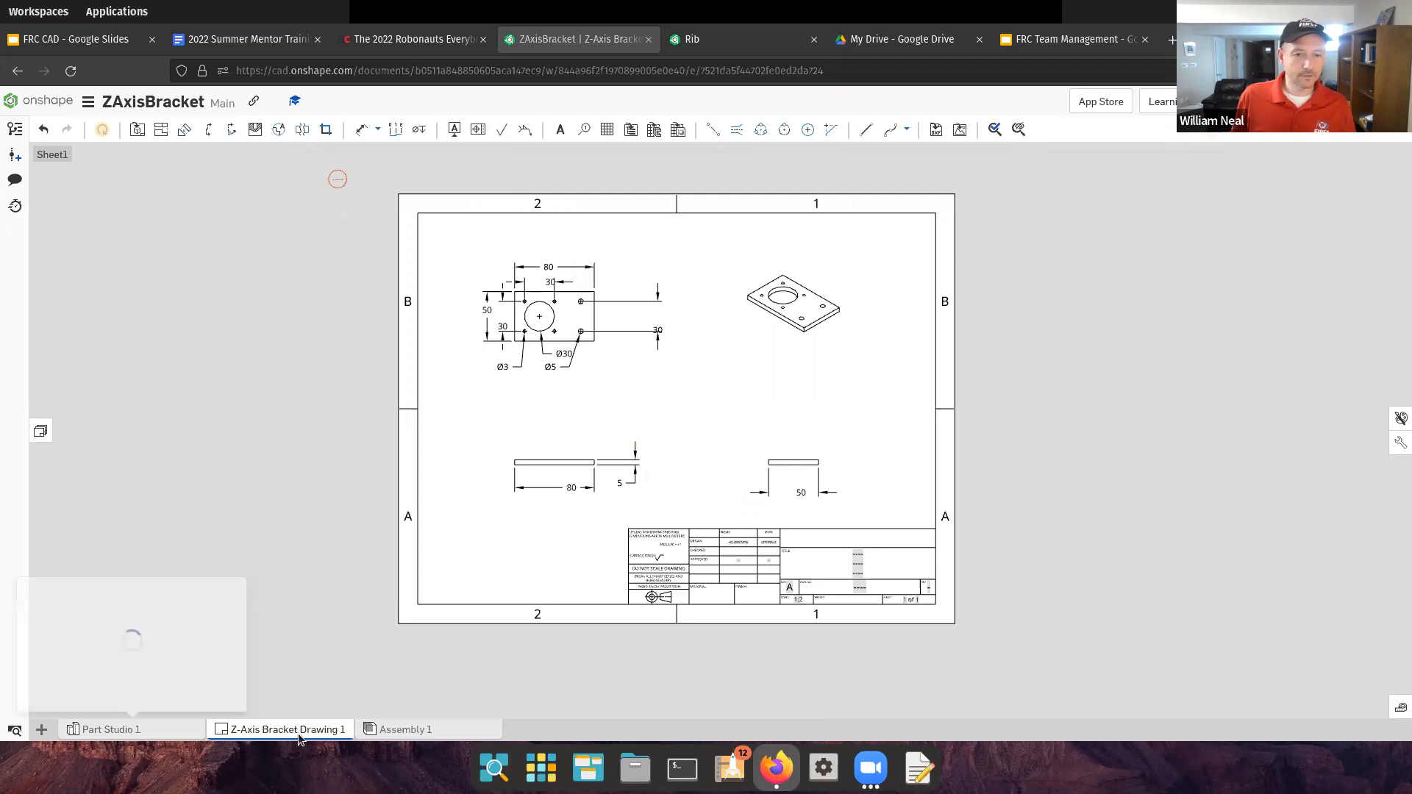
# Export the Z-Axis Bracket from Part Studio 1 as a downloaded binary STL in millimetres with medium resolution
pyautogui.moveTo(133, 733)
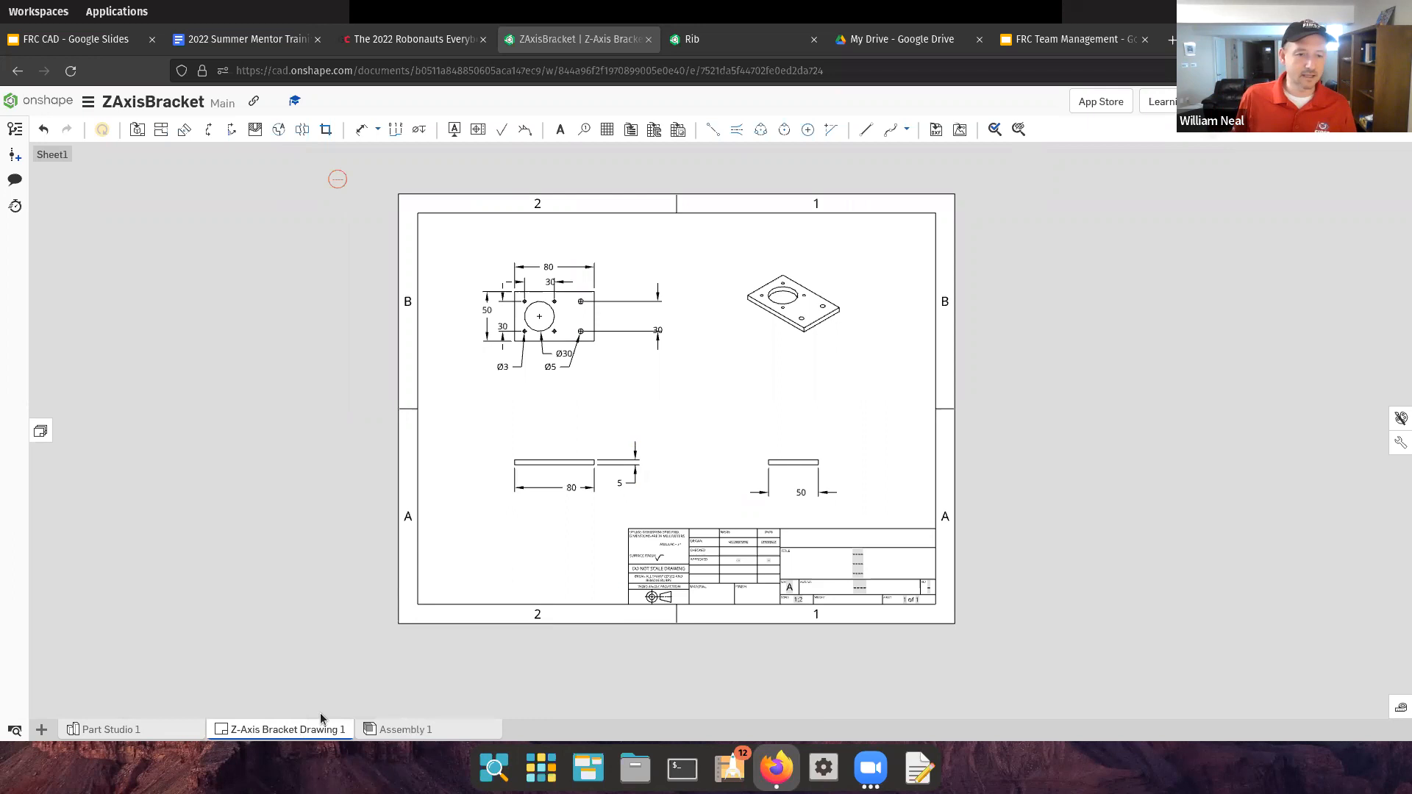
pyautogui.click(133, 730)
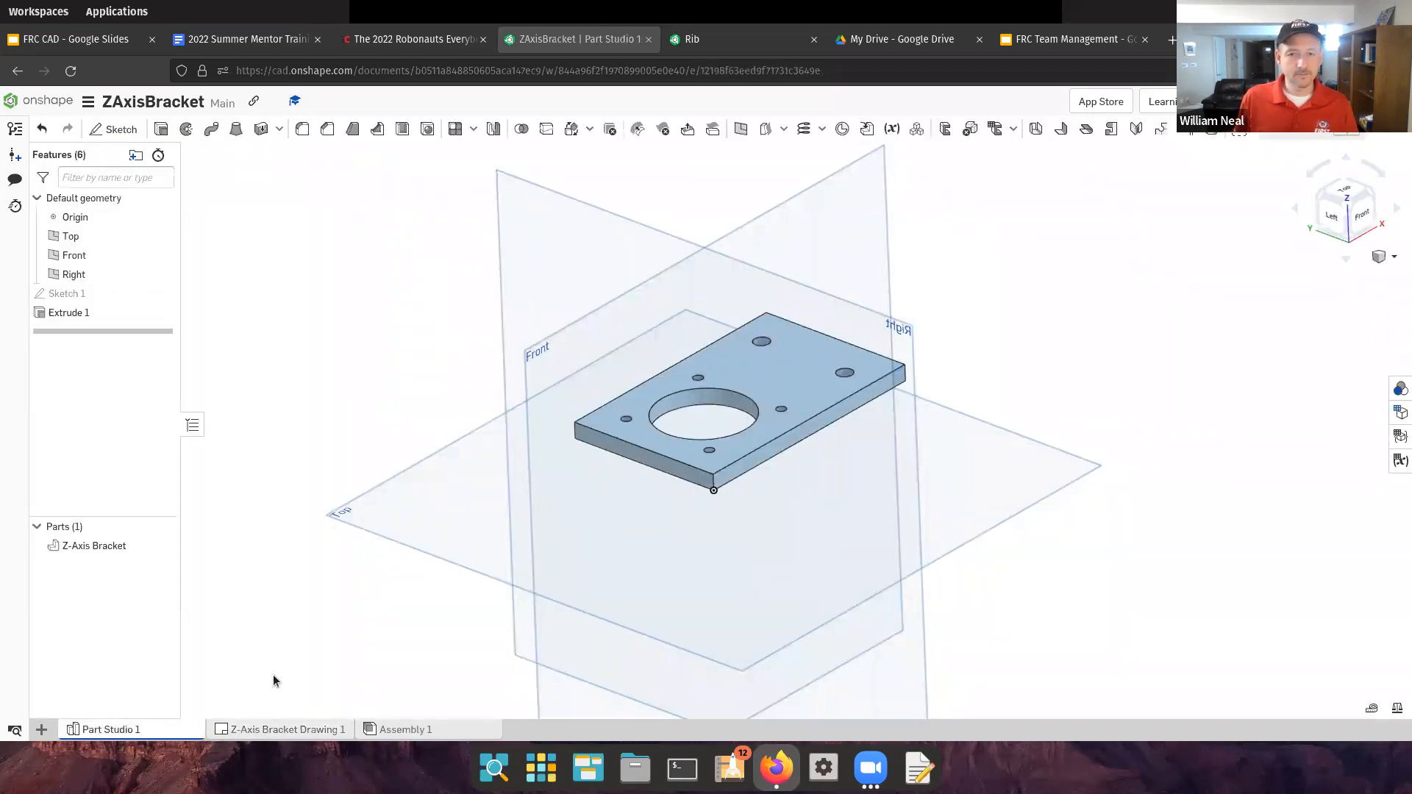
pyautogui.rightClick(794, 384)
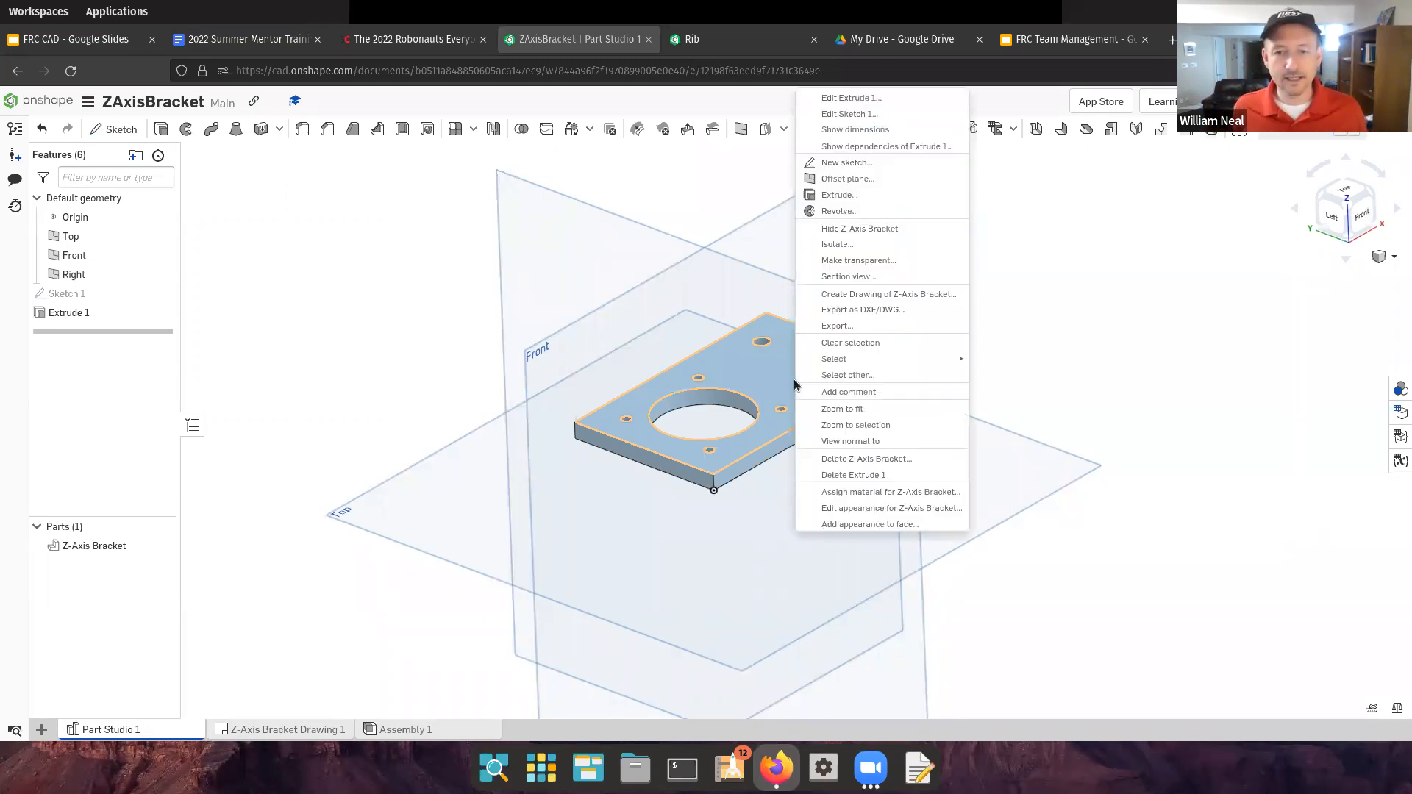
pyautogui.click(841, 323)
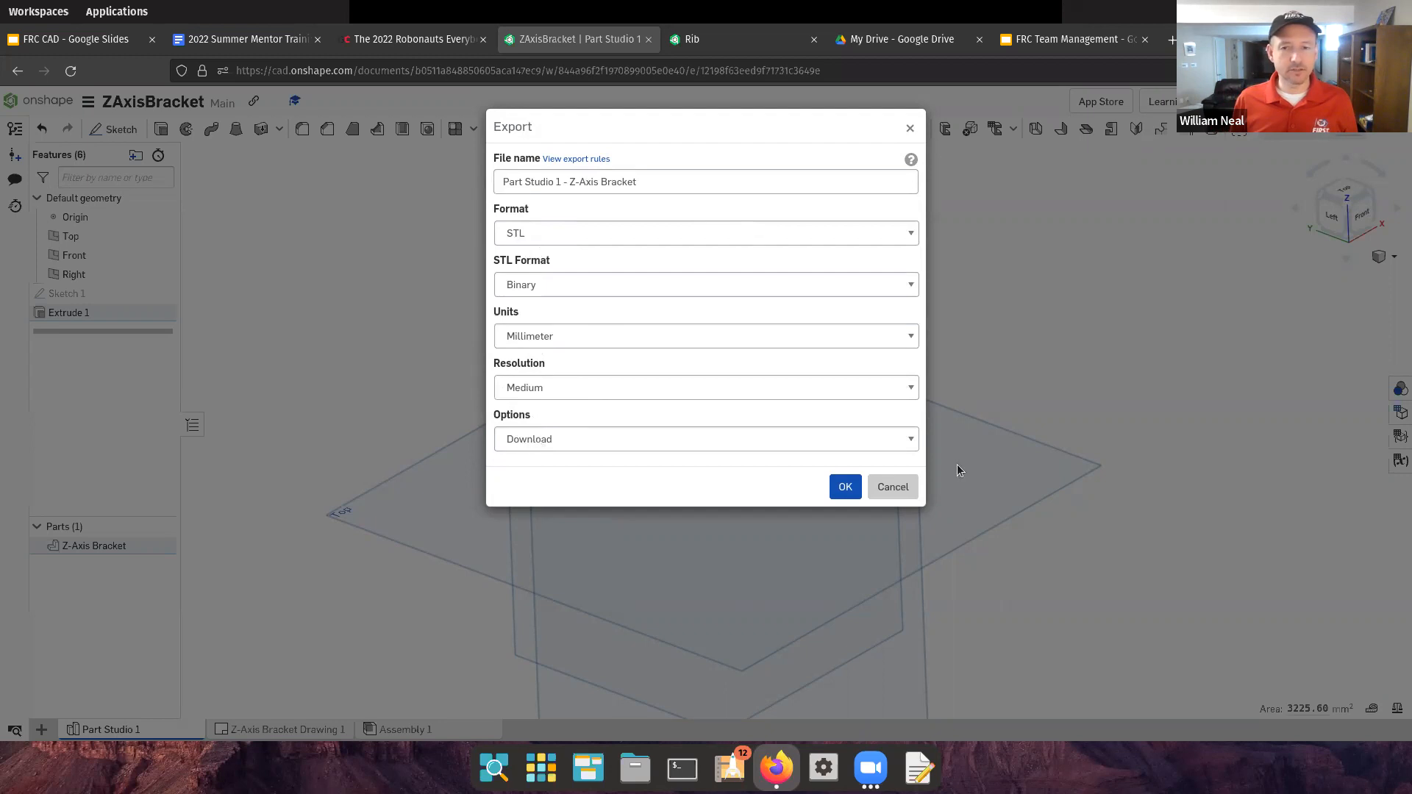
pyautogui.click(846, 487)
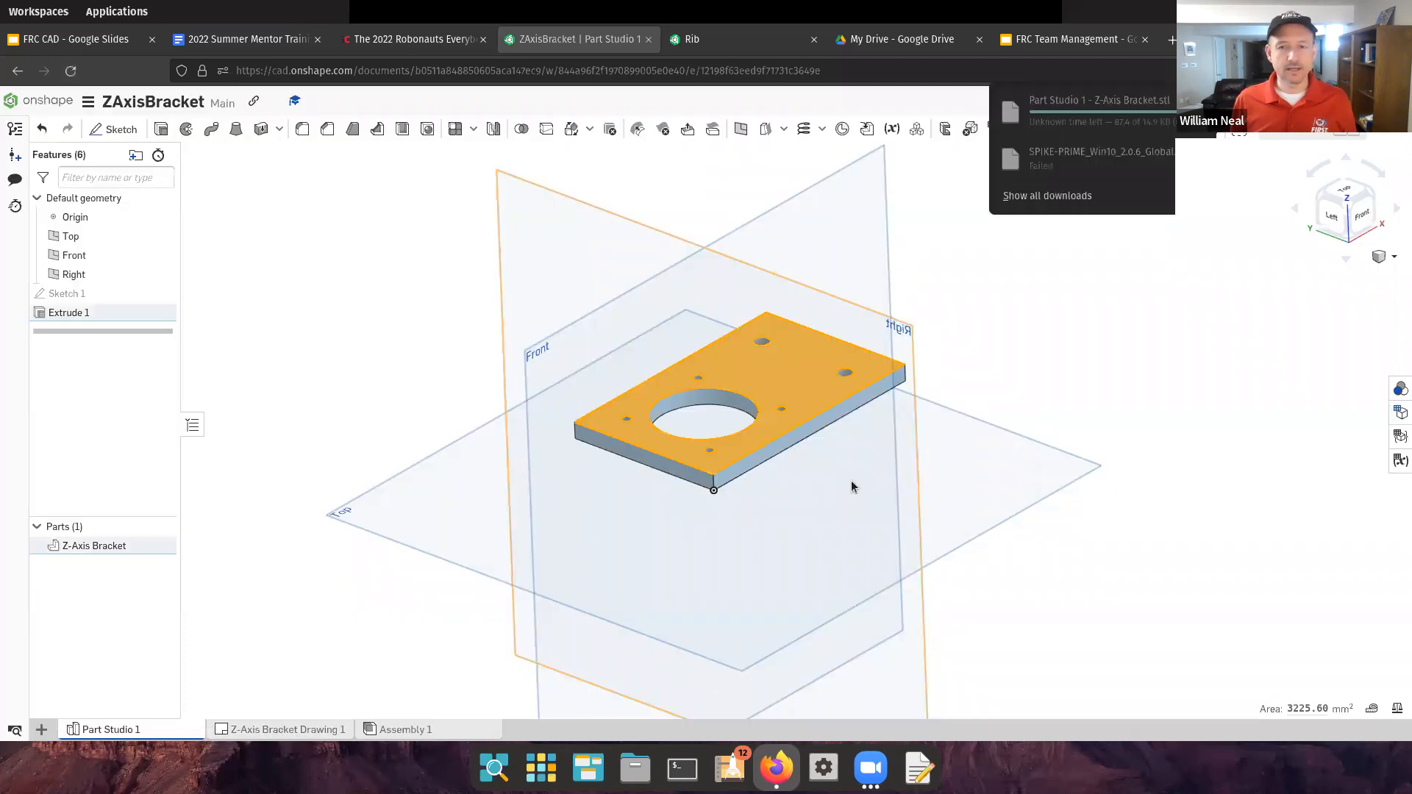
pyautogui.click(1087, 105)
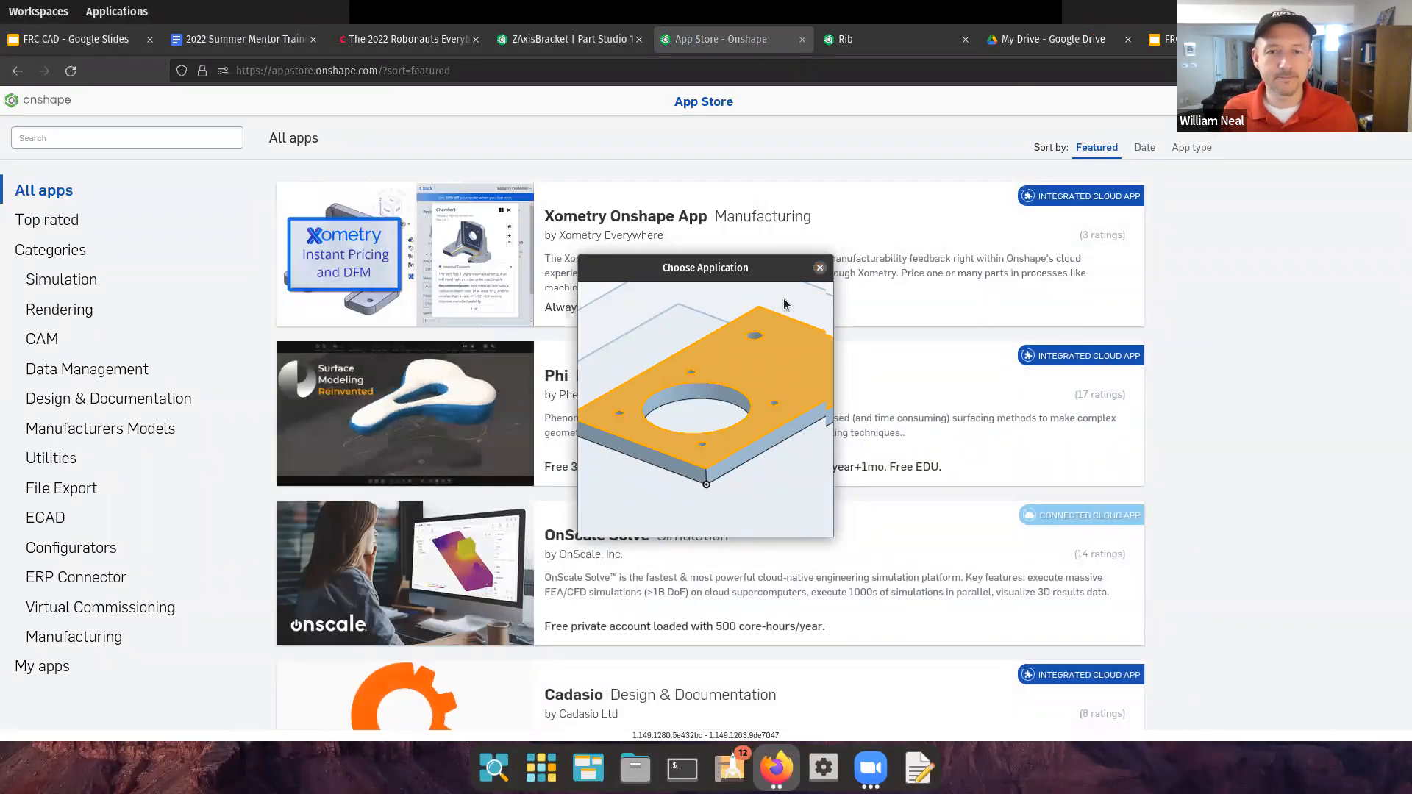
pyautogui.moveTo(786, 267); pyautogui.dragTo(911, 407)
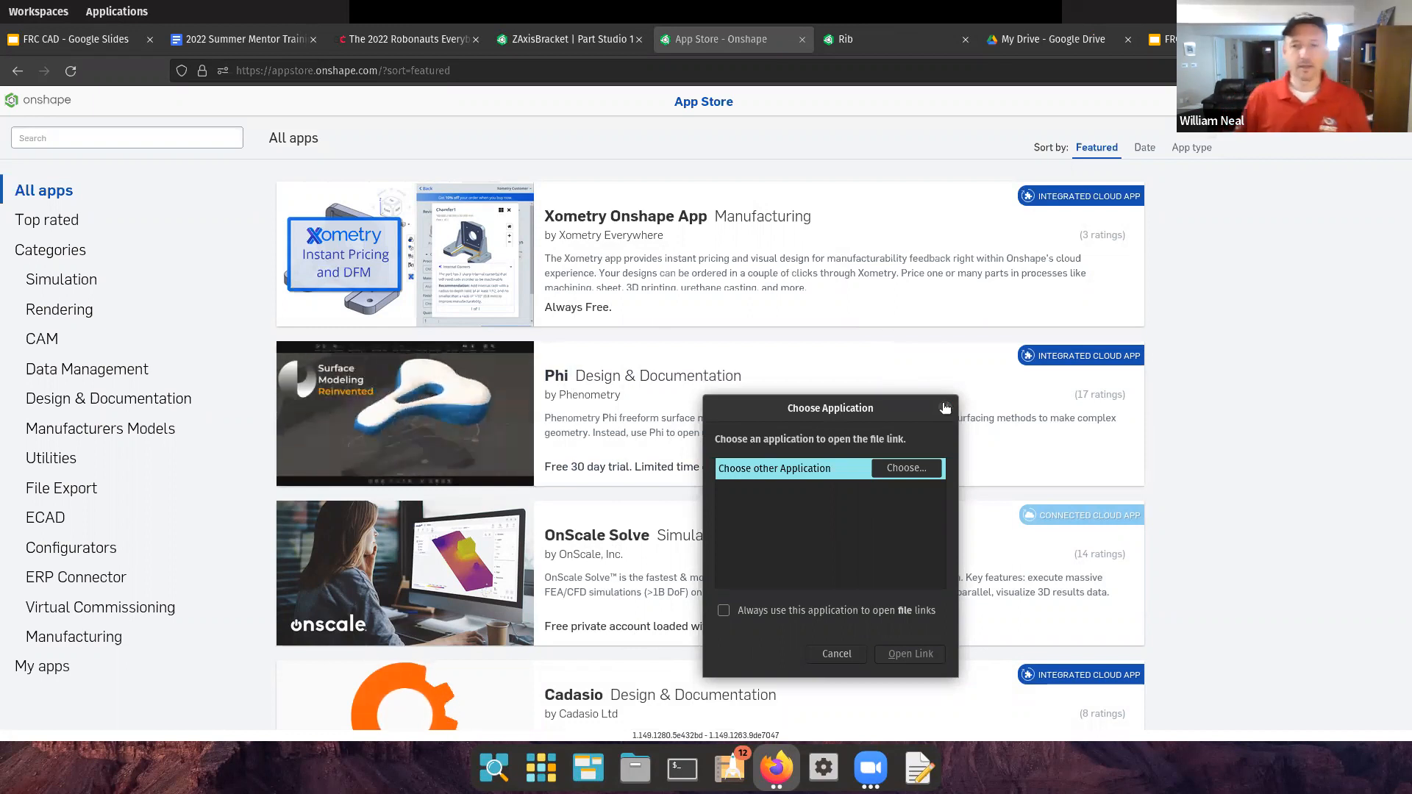
pyautogui.click(945, 407)
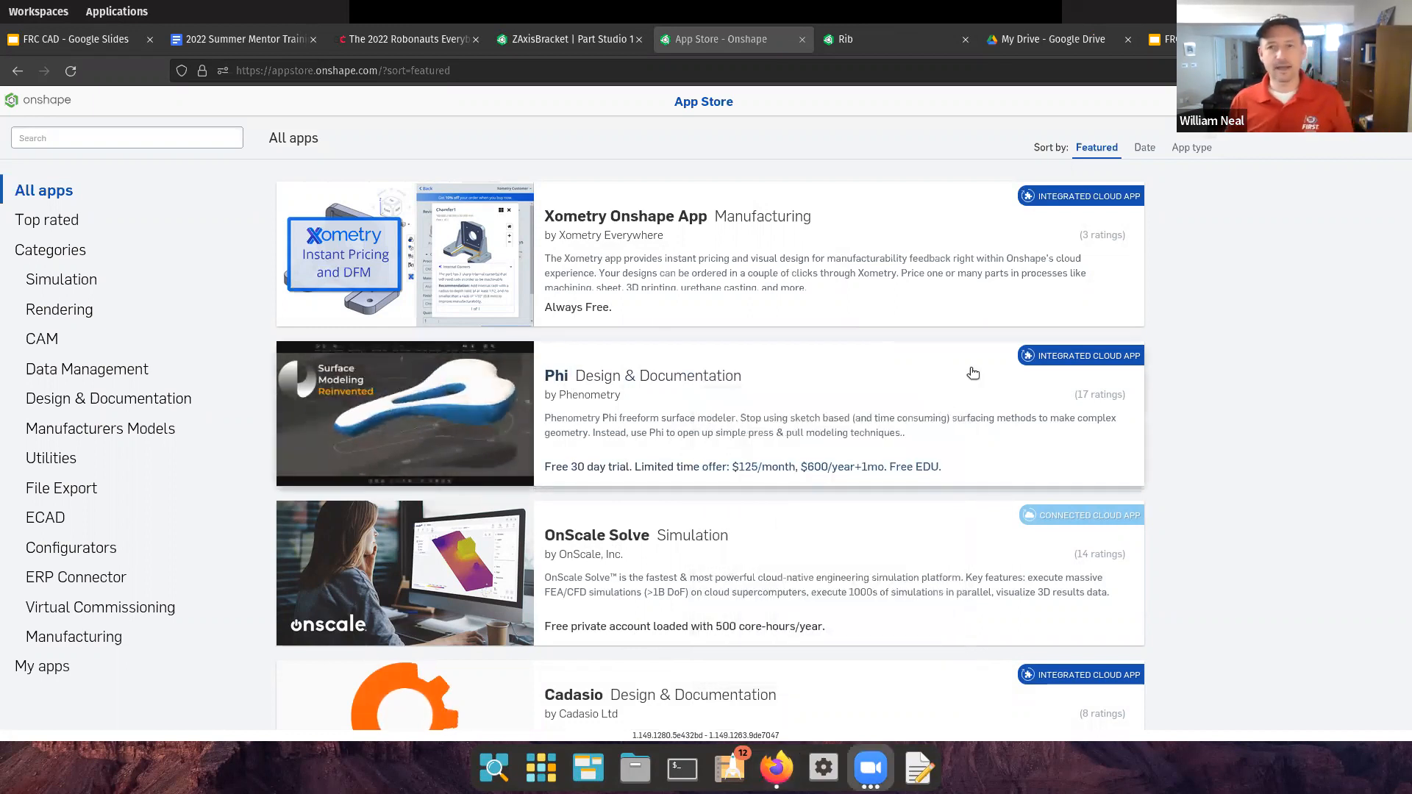
pyautogui.click(344, 43)
pyautogui.hotkey('ctrl', 'Tab')
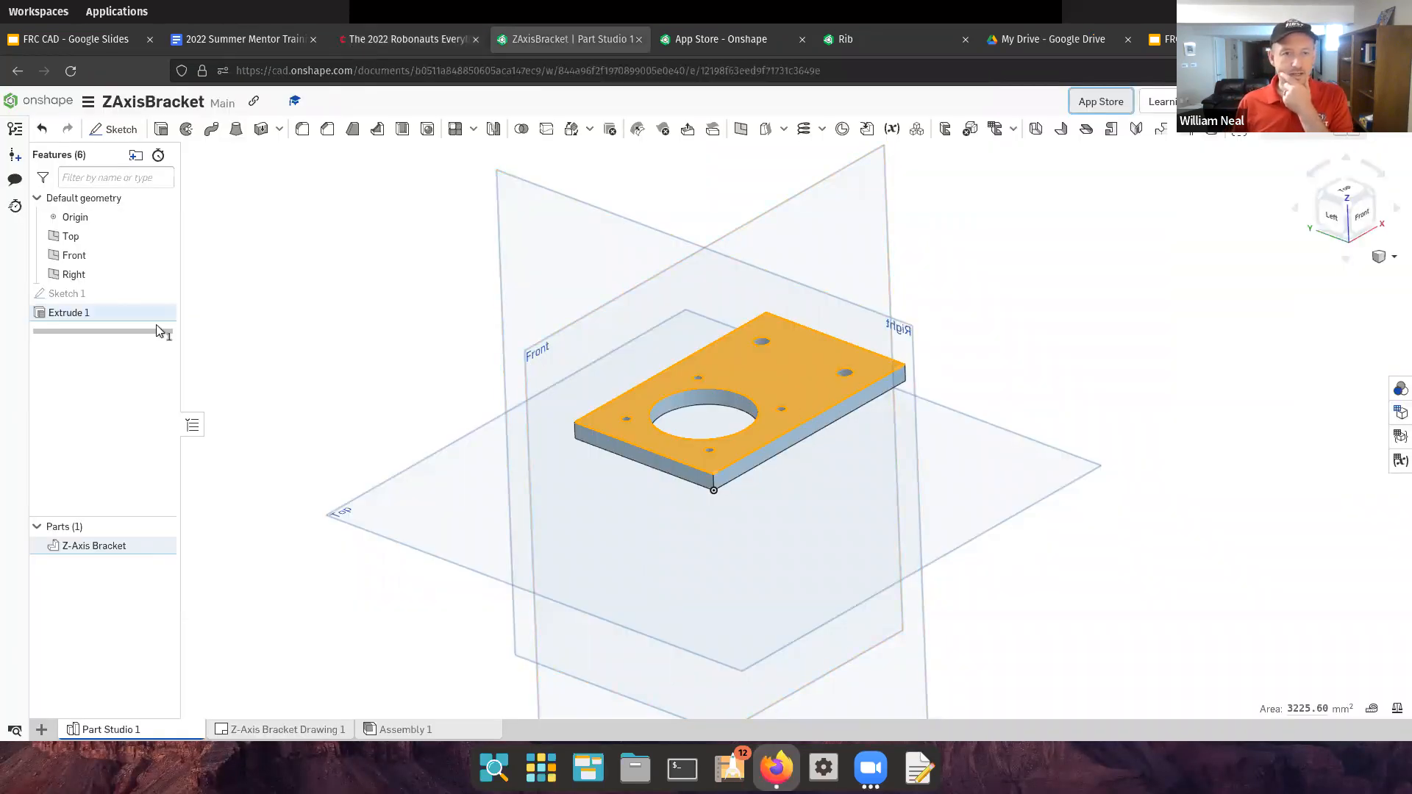
pyautogui.rightClick(769, 379)
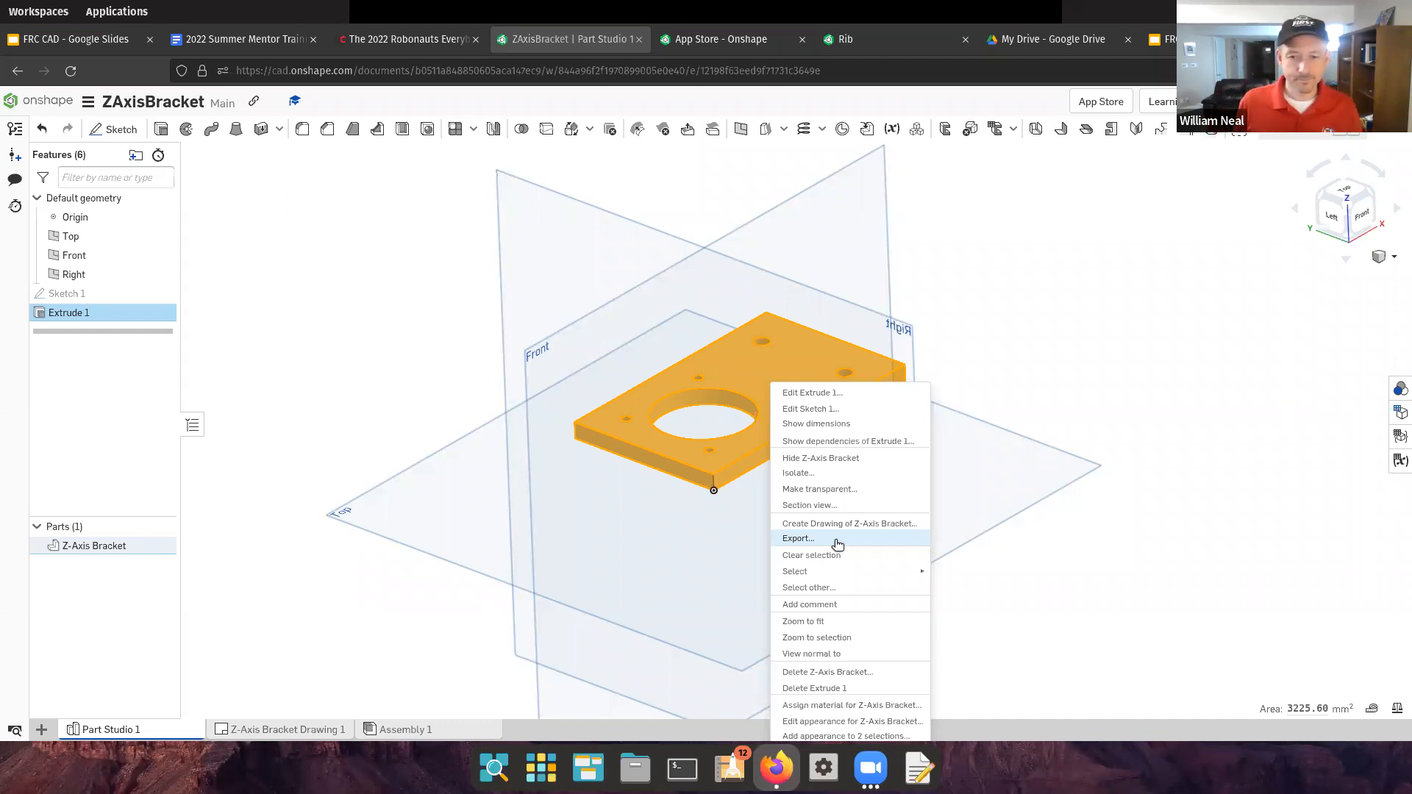
pyautogui.click(398, 310)
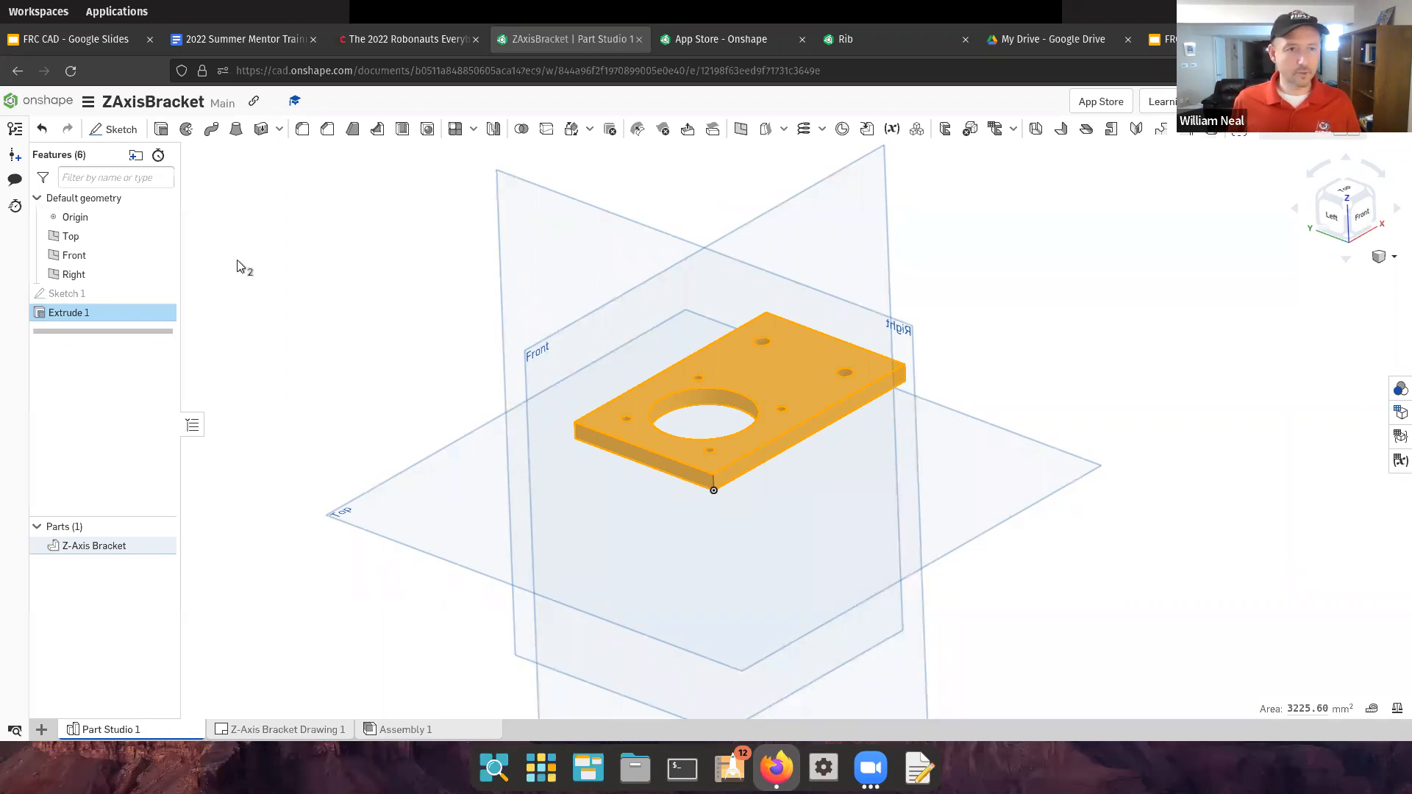
# Create a new document named YAxisBracket from the documents overview
pyautogui.click(44, 100)
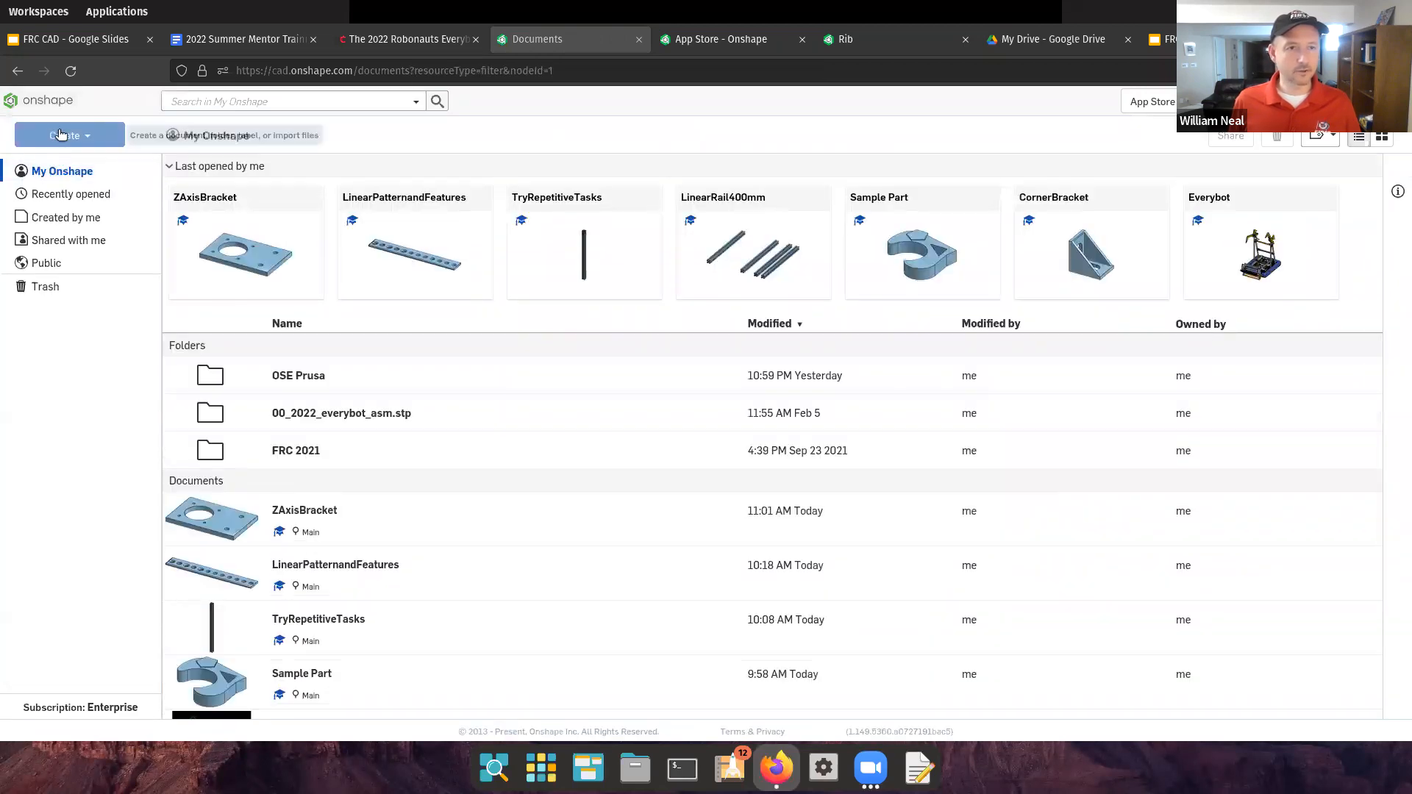
pyautogui.click(61, 133)
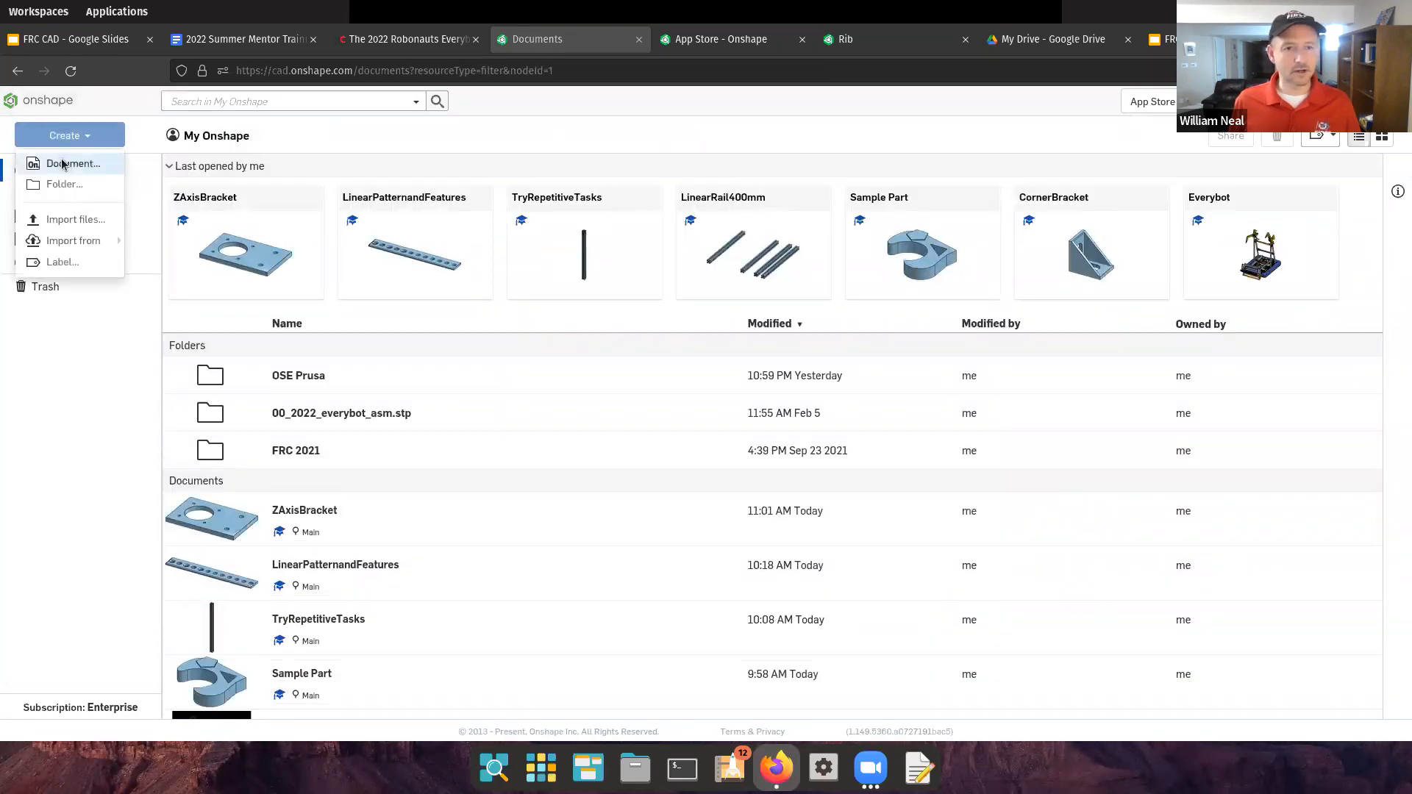
pyautogui.click(62, 163)
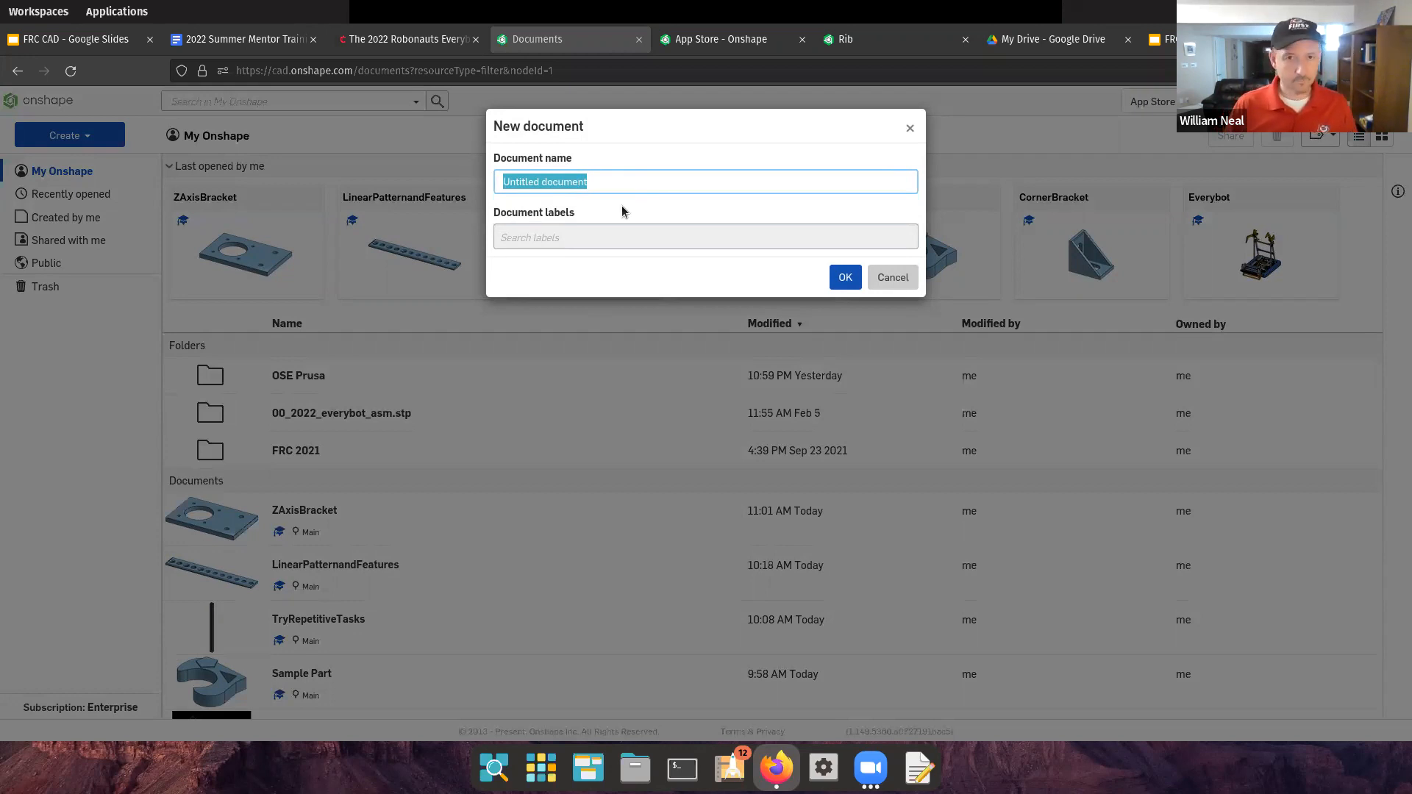
pyautogui.write('YA')
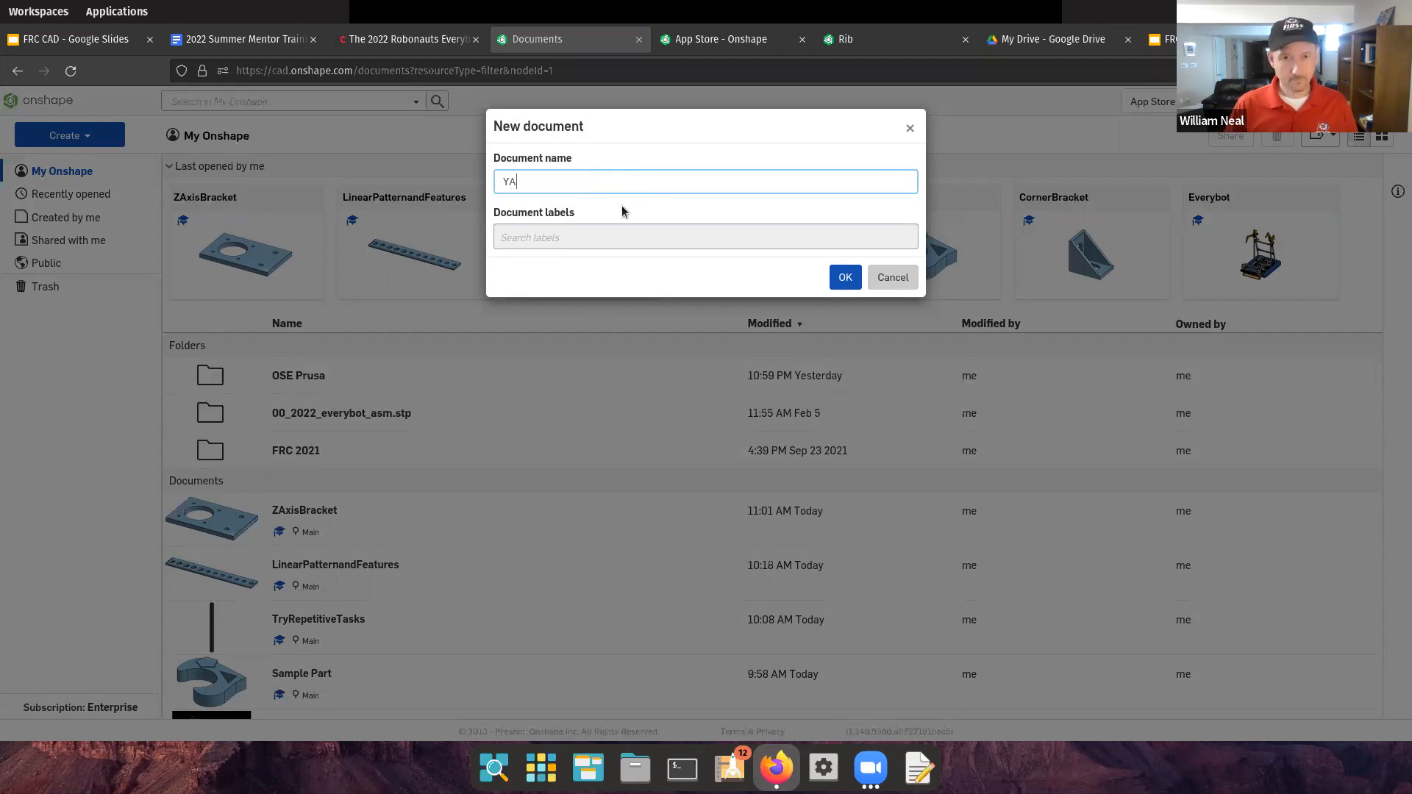
pyautogui.write('xis')
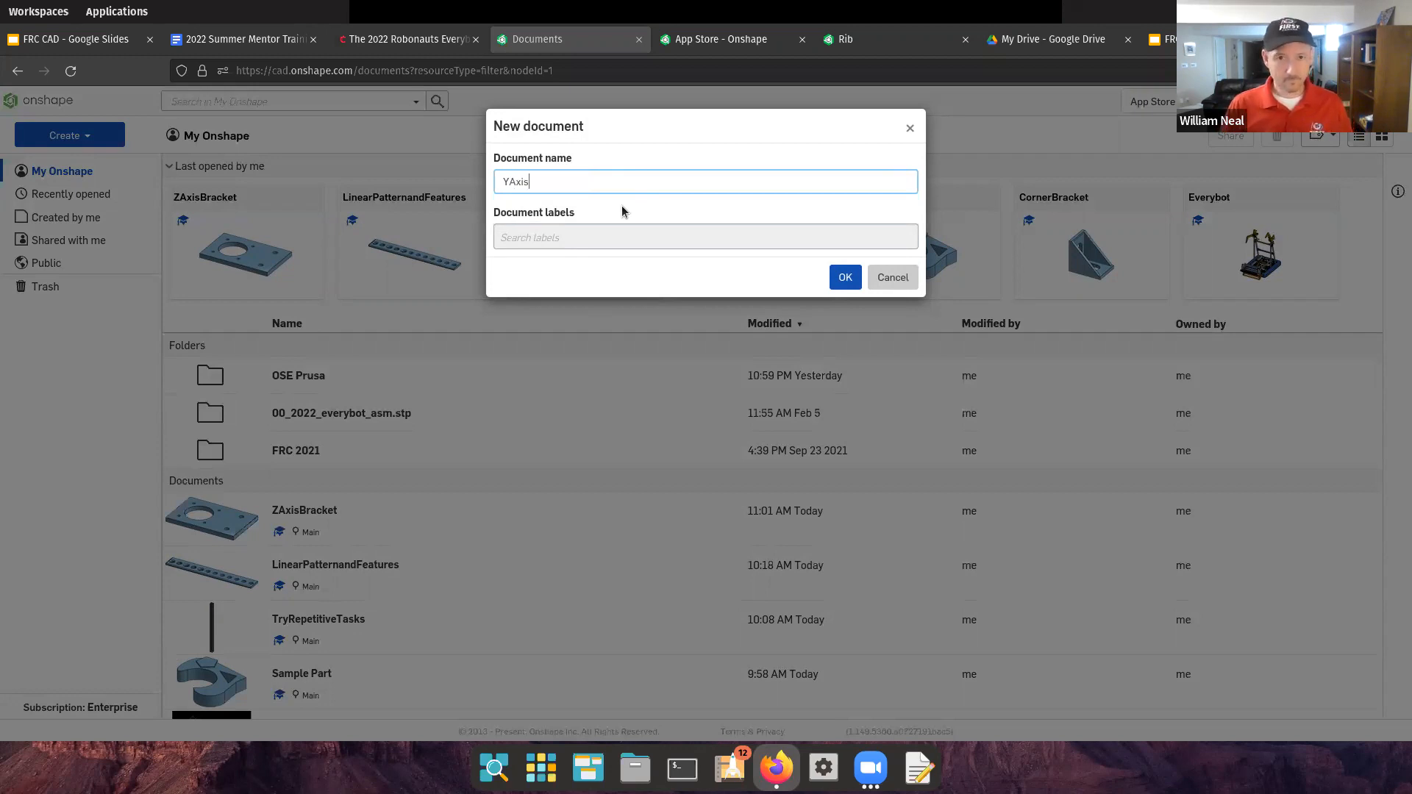
pyautogui.write('Bracket')
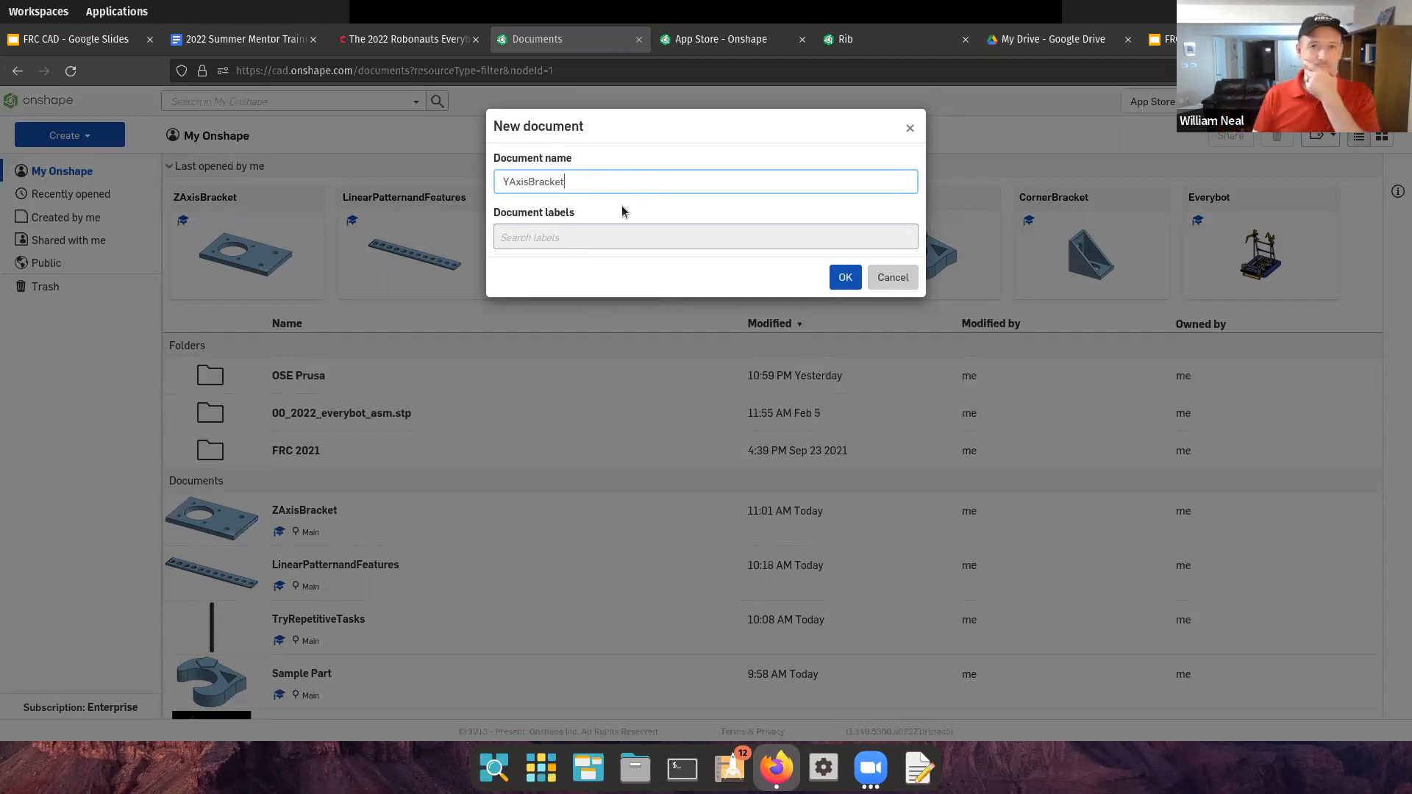
pyautogui.press('Return')
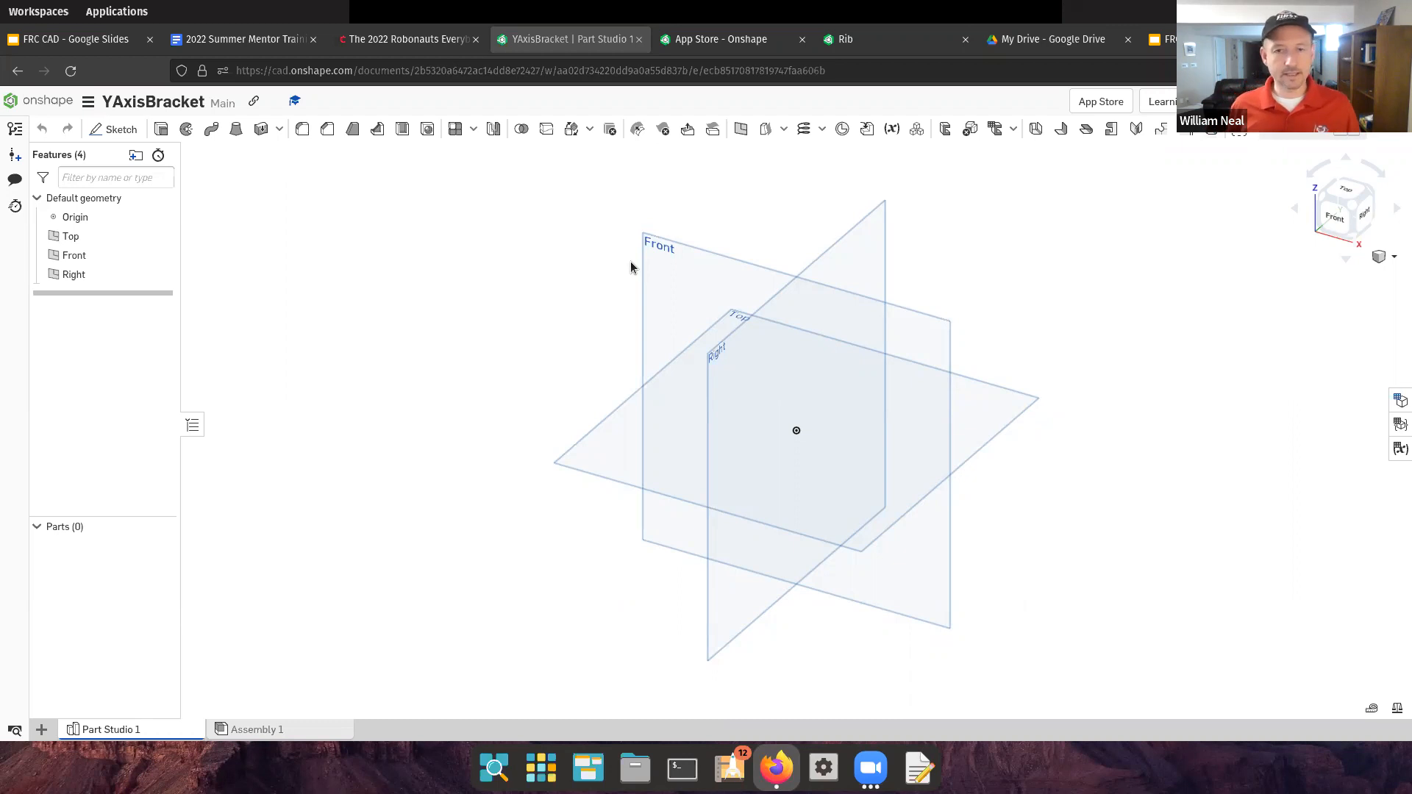
# Start a sketch on the Top plane and draw a corner rectangle from the origin, about 48 mm wide and 47 mm high
pyautogui.click(974, 436)
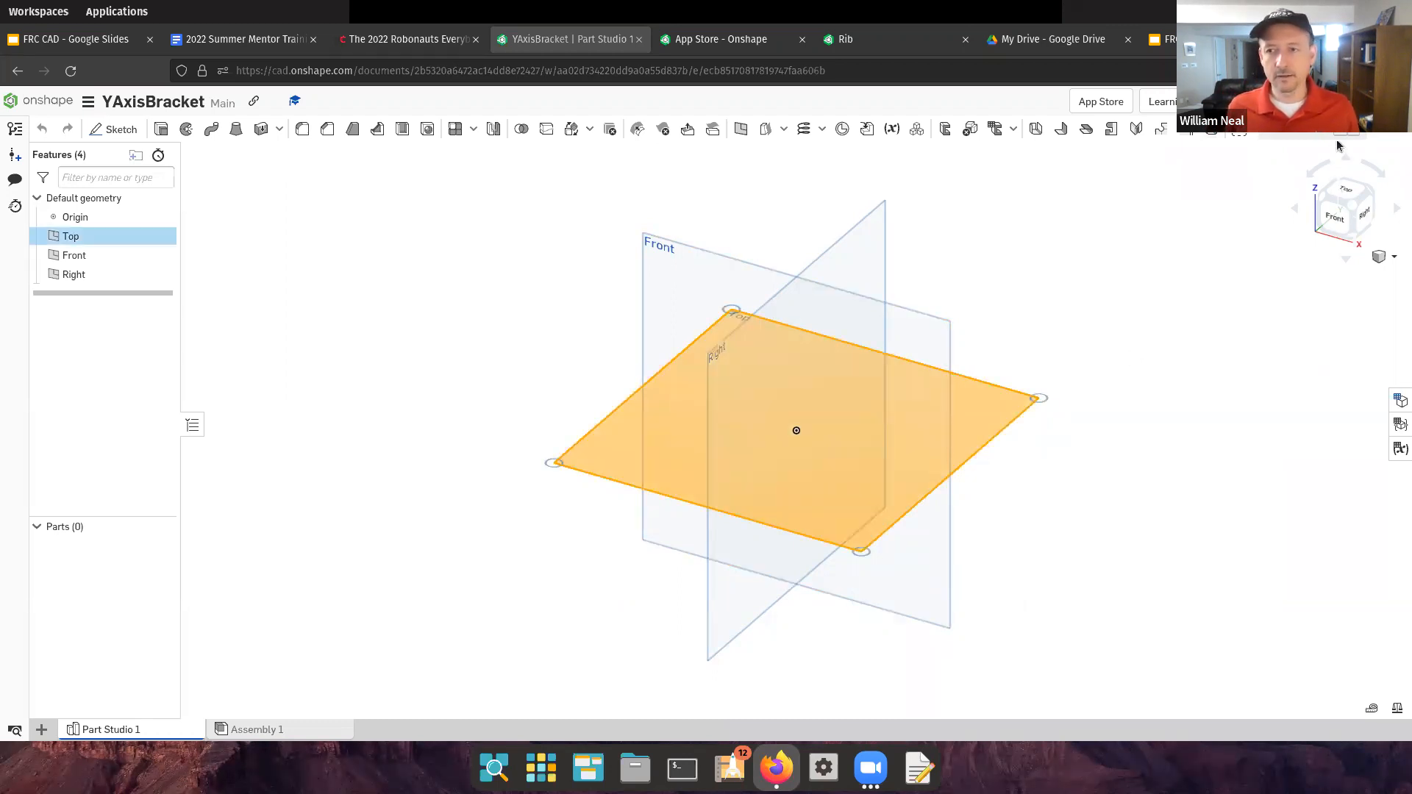
pyautogui.click(1346, 192)
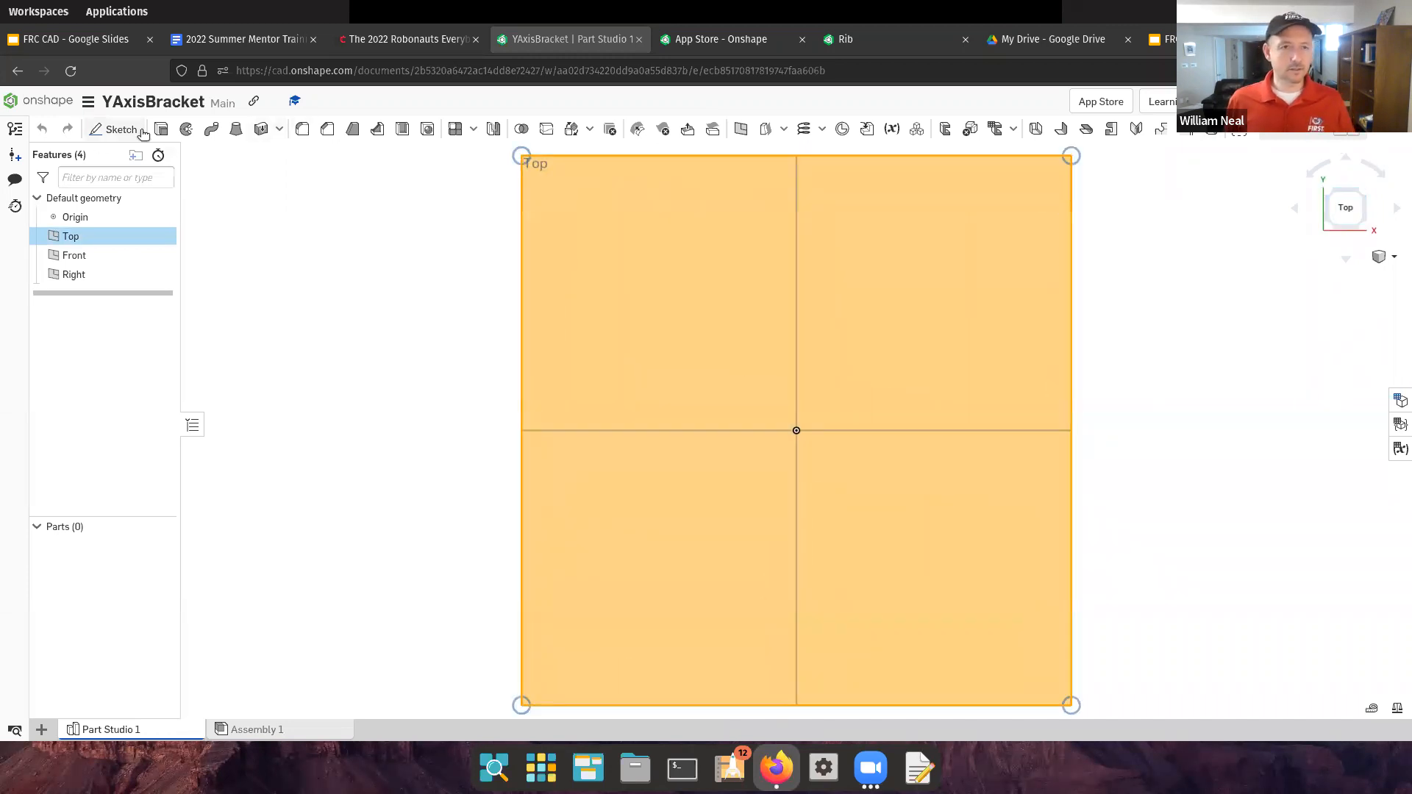
pyautogui.click(115, 130)
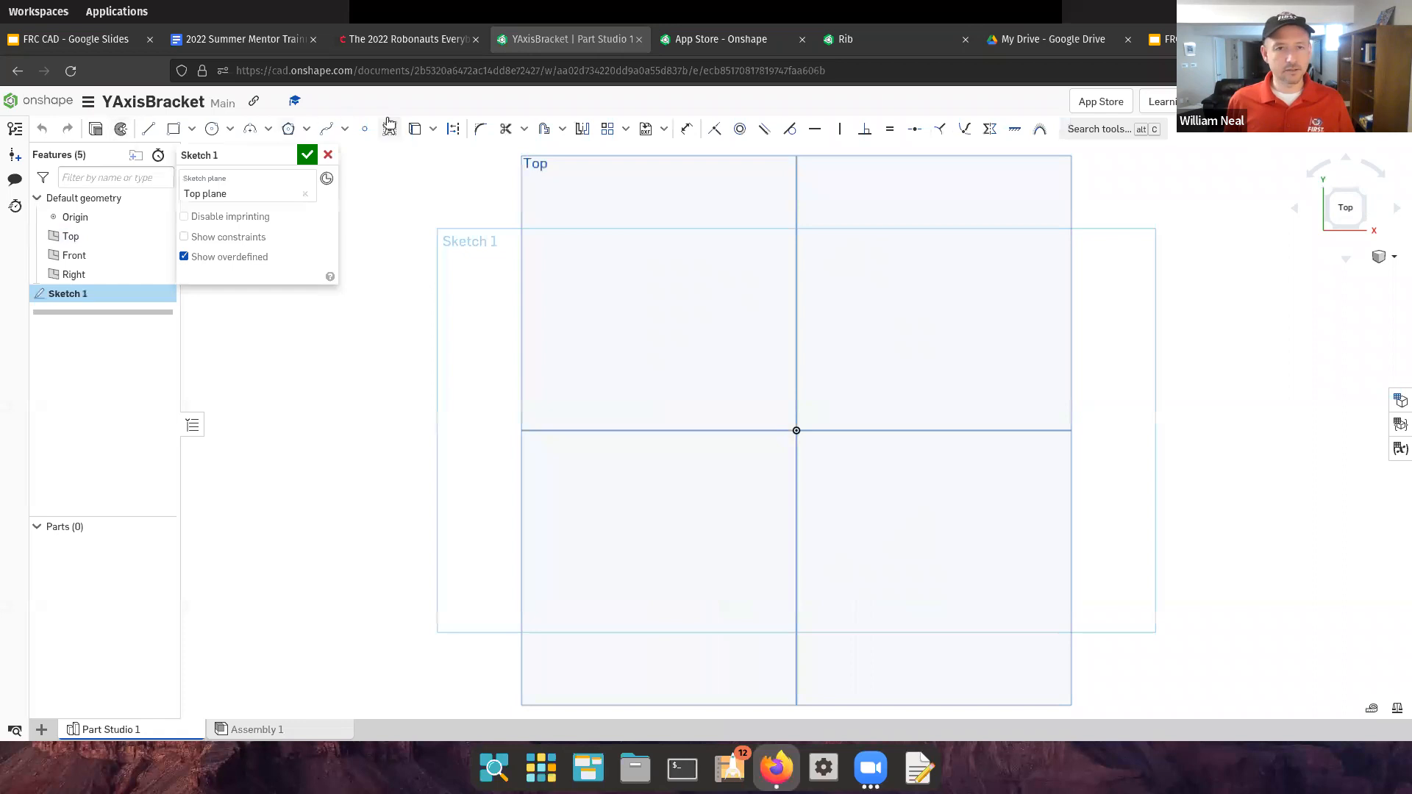
pyautogui.click(175, 129)
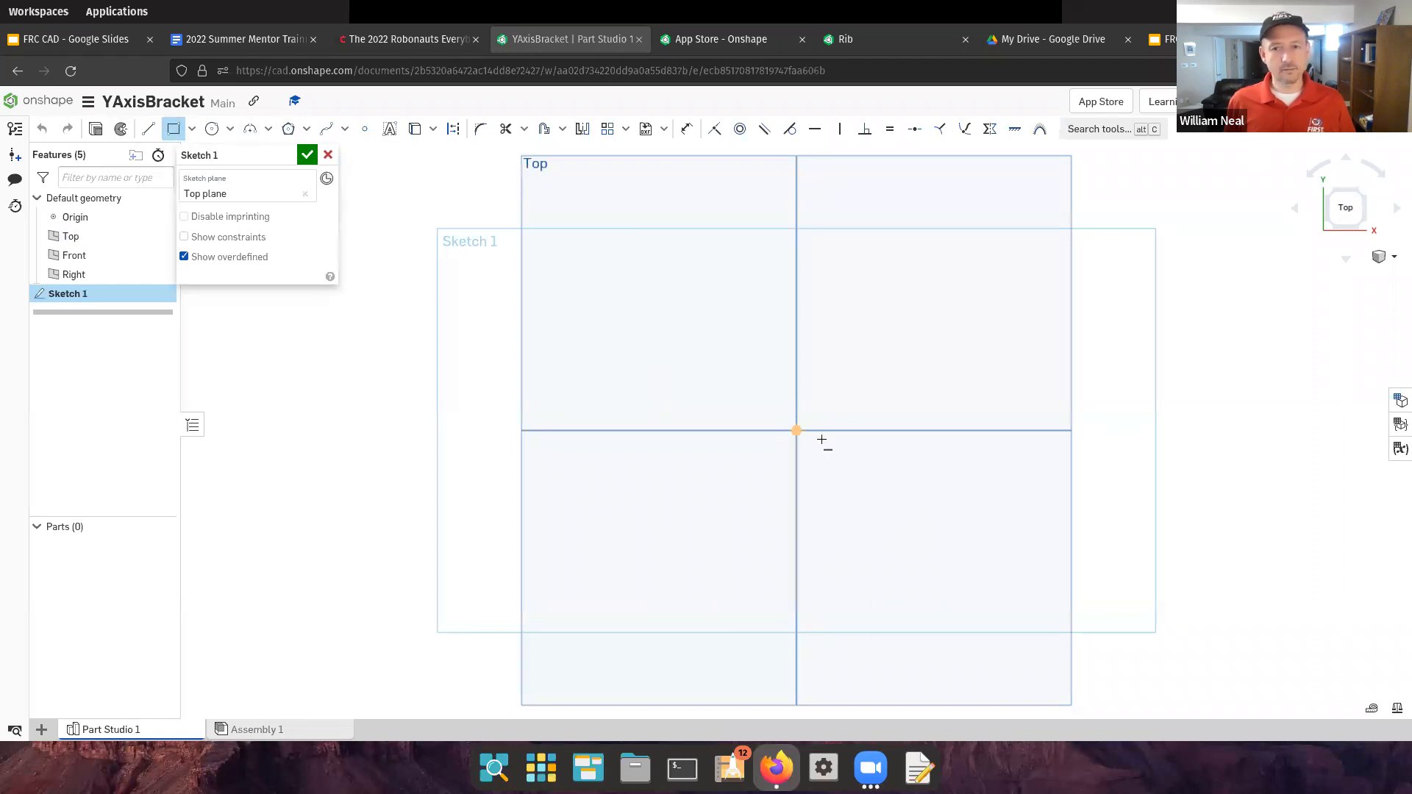
pyautogui.click(796, 430)
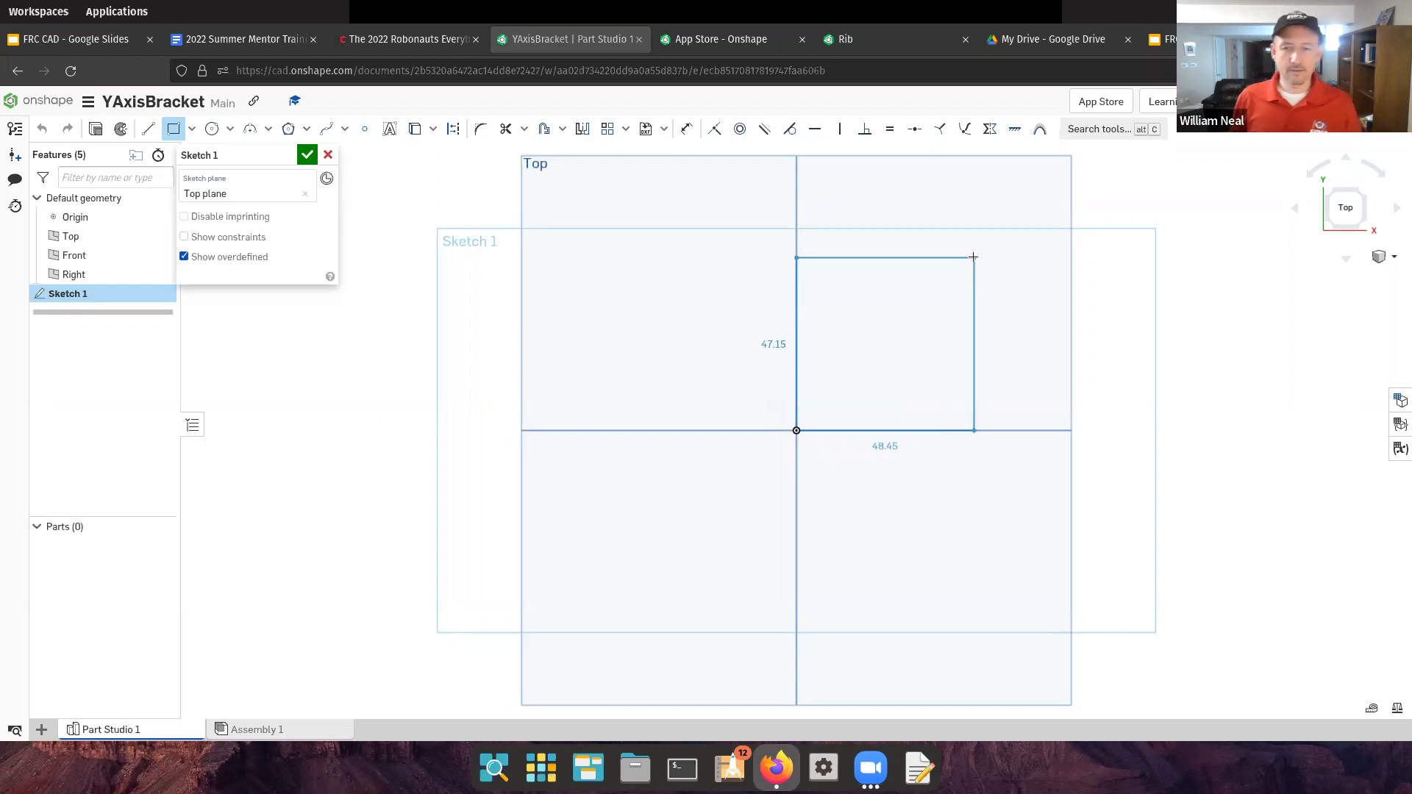
pyautogui.click(974, 257)
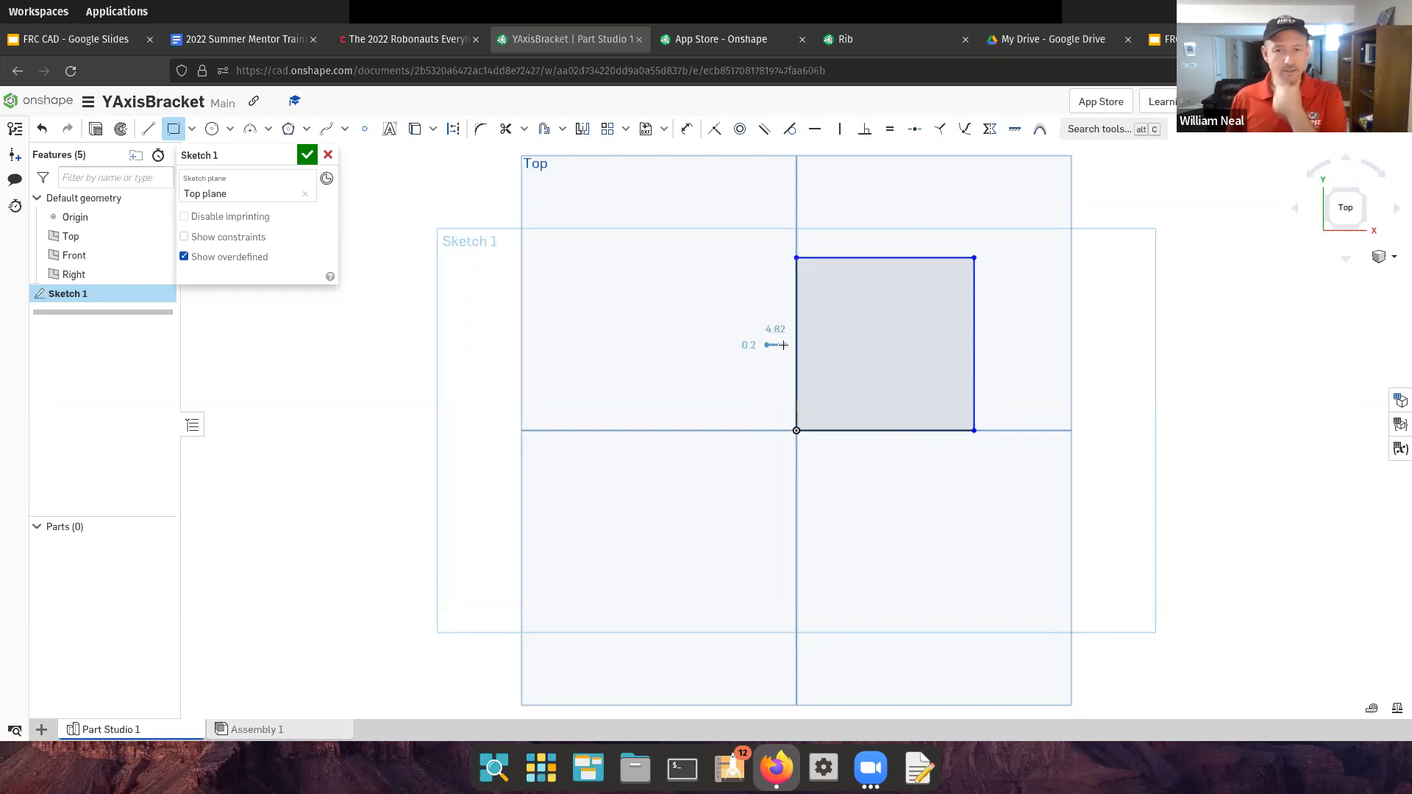
pyautogui.press('Escape')
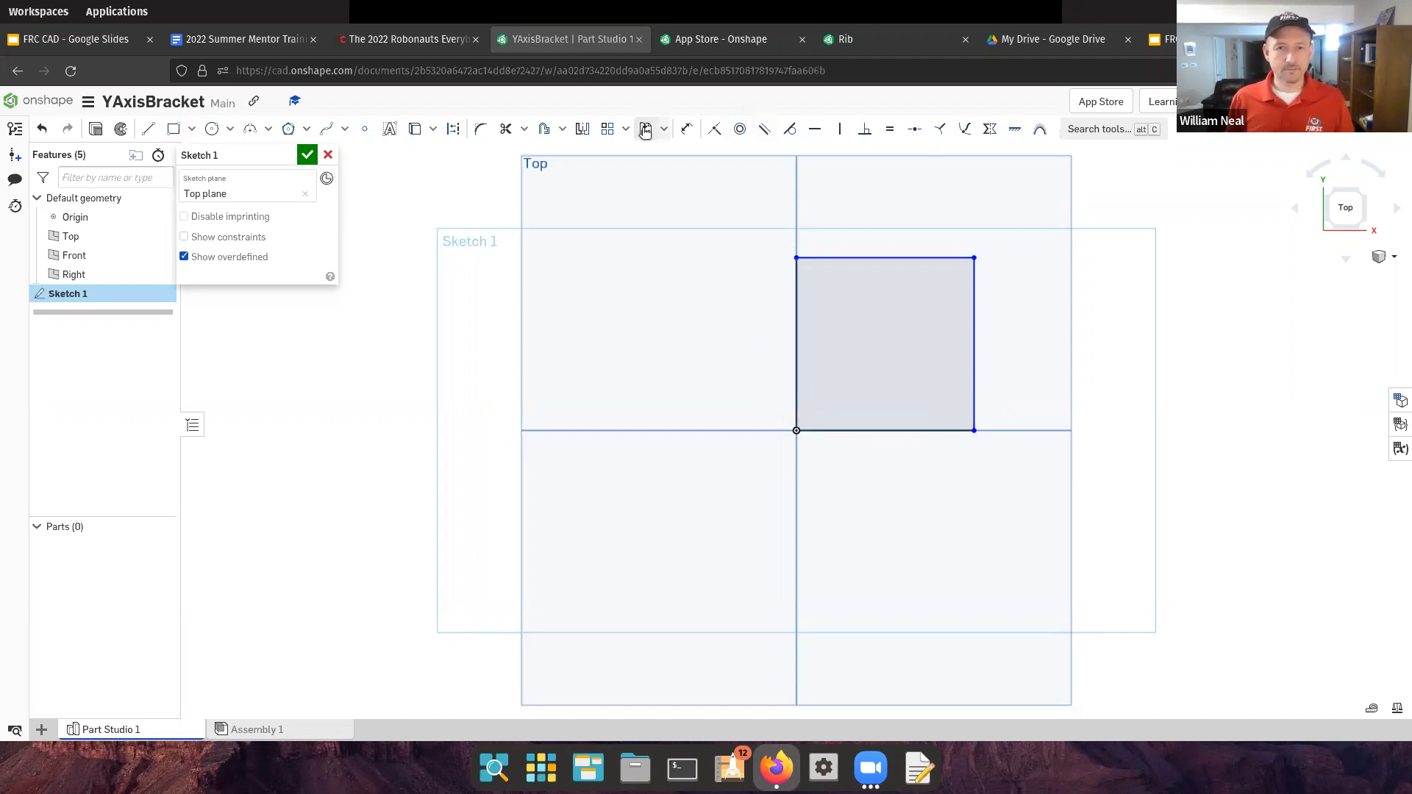
# Dimension the rectangle to a height of 42 mm and a width of 47 mm
pyautogui.click(686, 128)
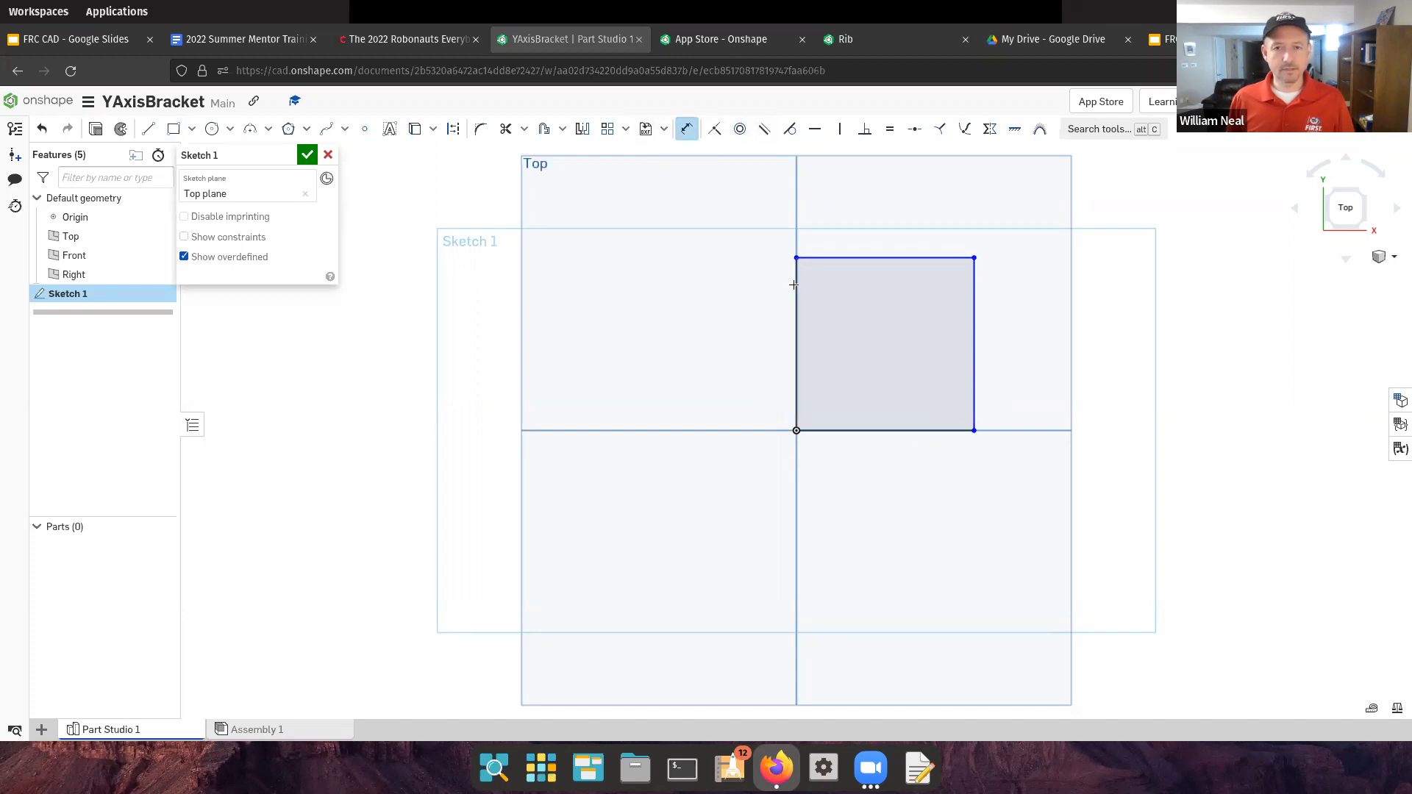
pyautogui.click(793, 285)
pyautogui.click(758, 278)
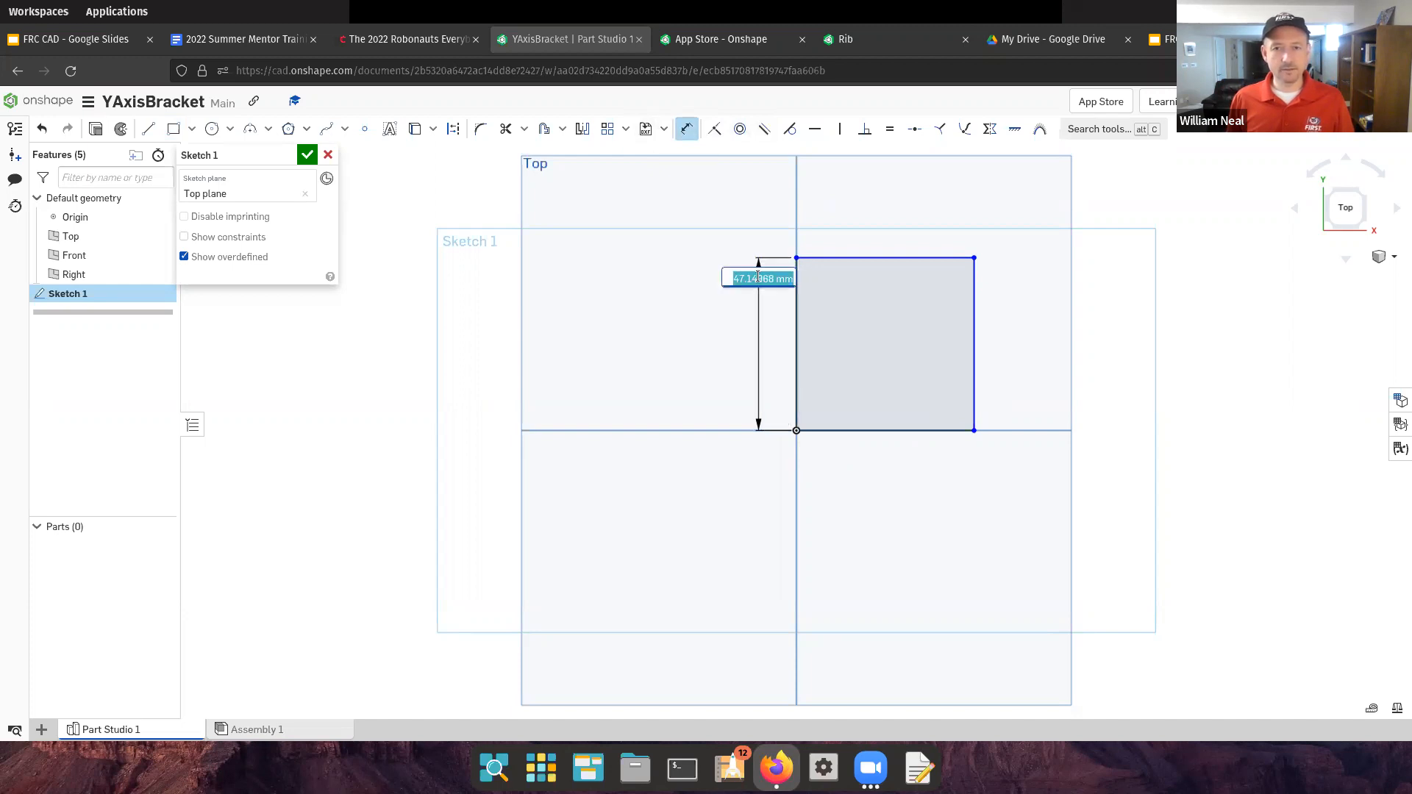
pyautogui.write('42')
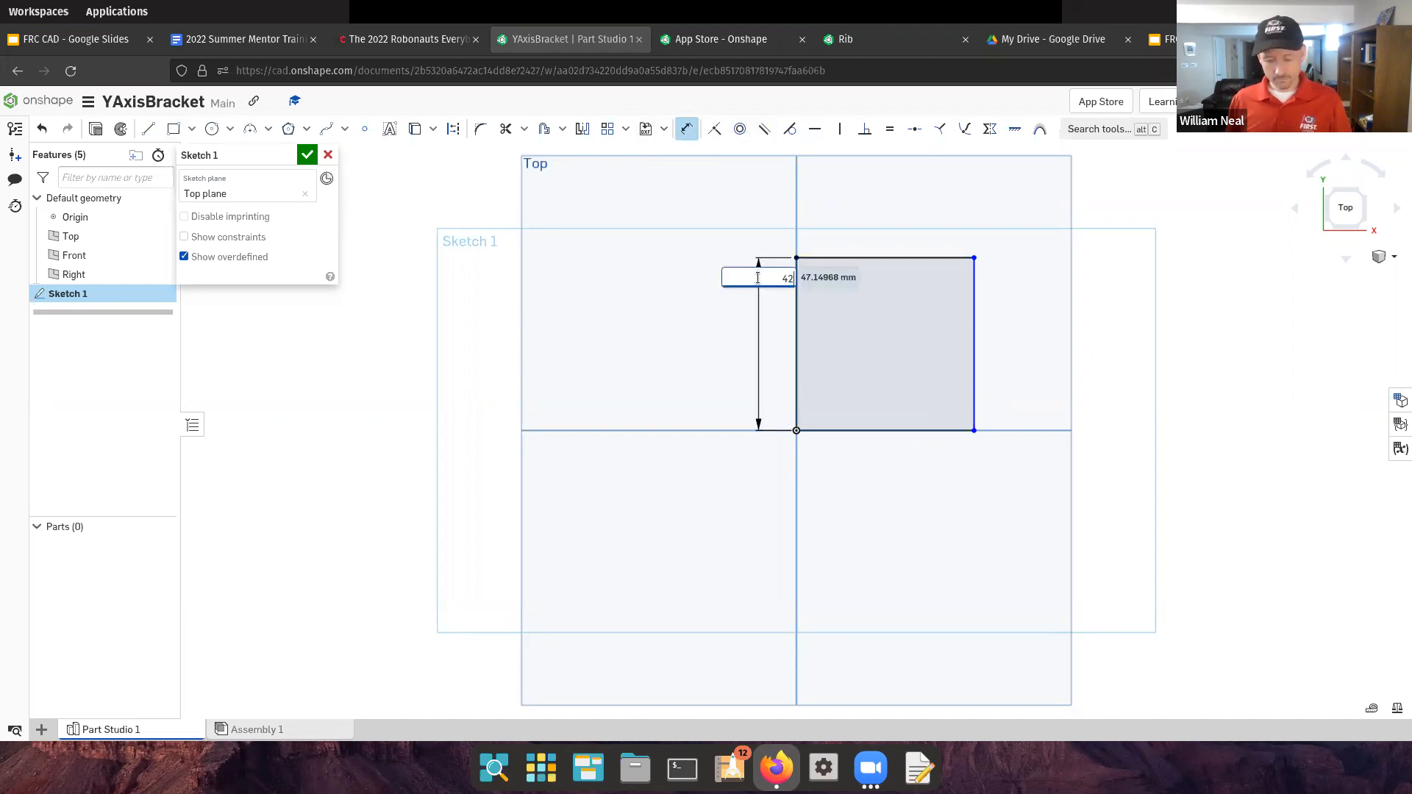
pyautogui.press('Return')
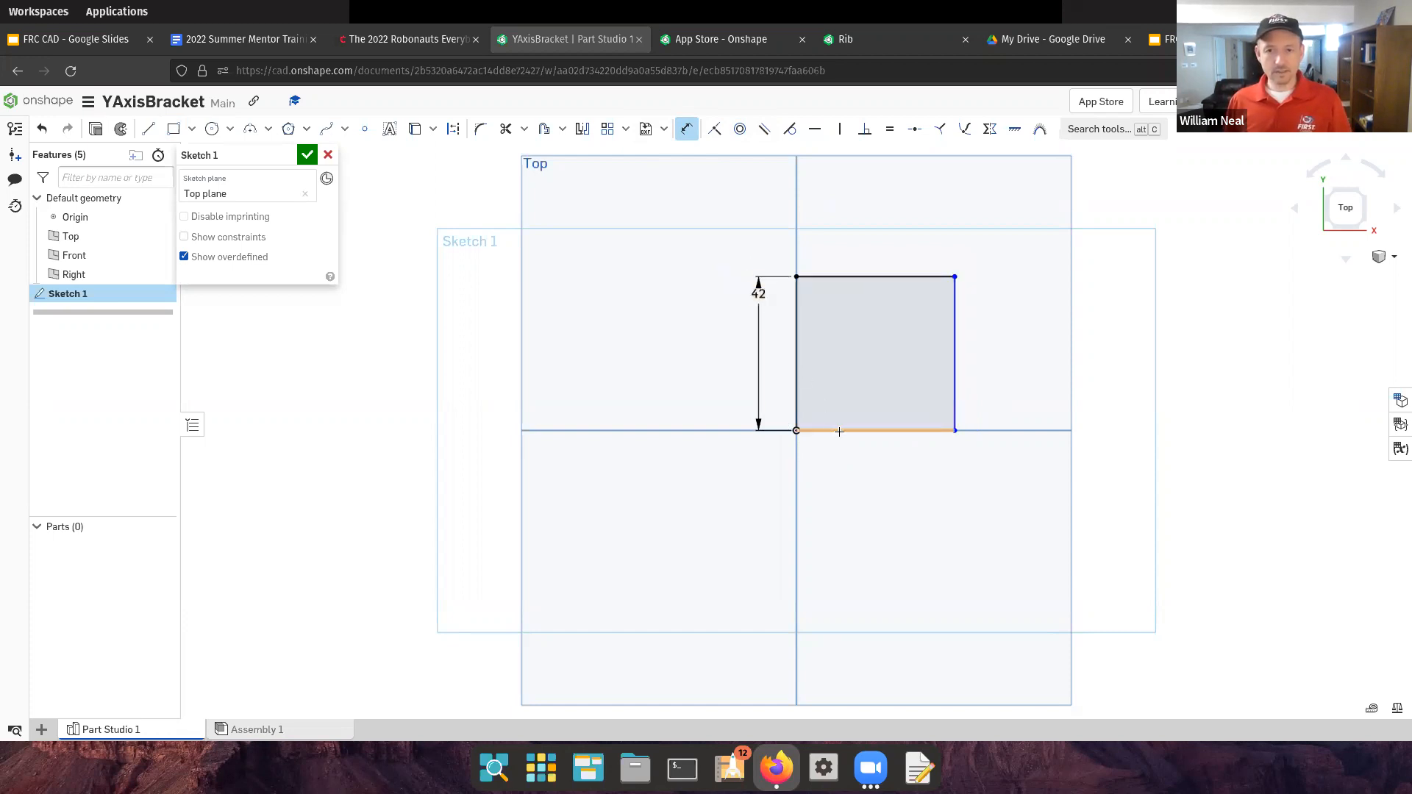
pyautogui.click(839, 432)
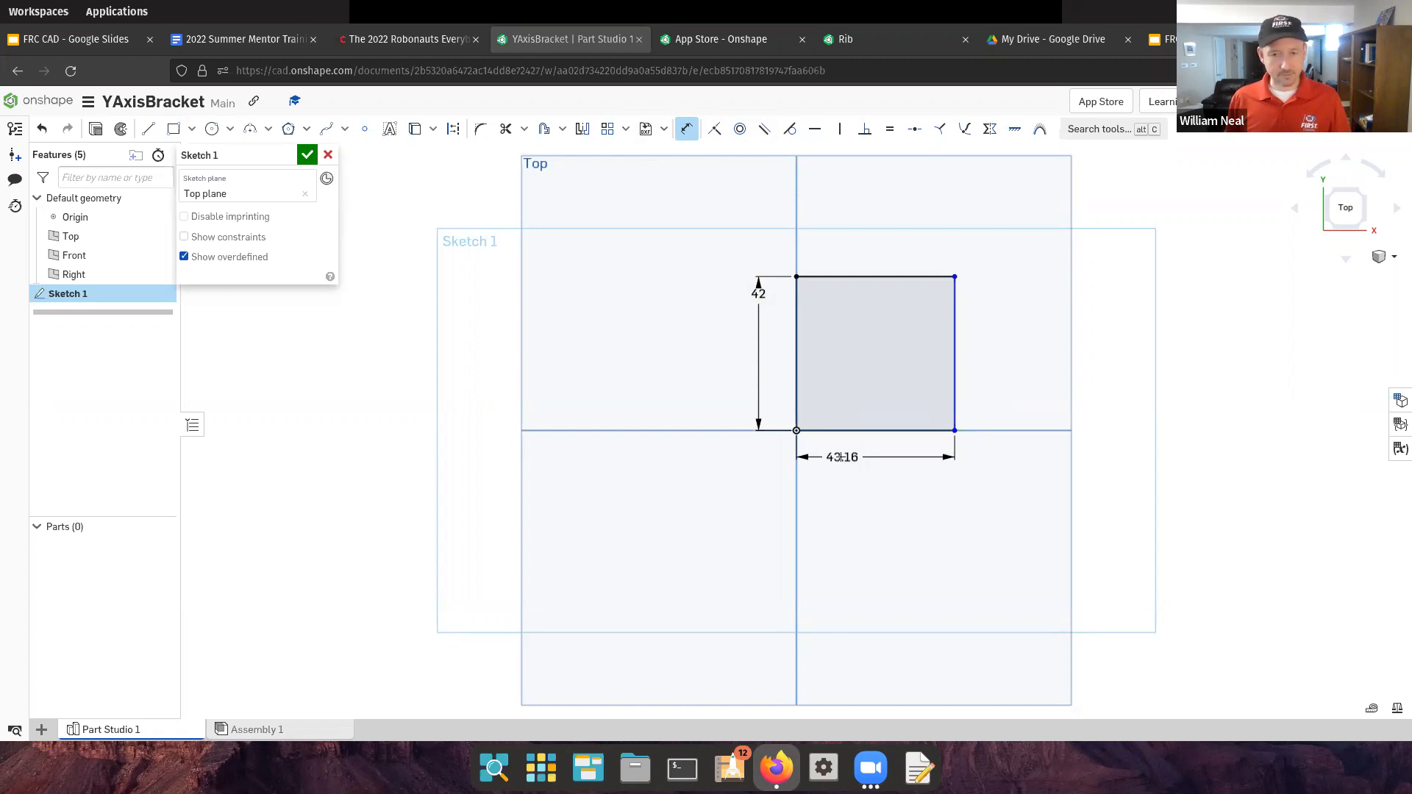
pyautogui.click(840, 456)
pyautogui.write('4')
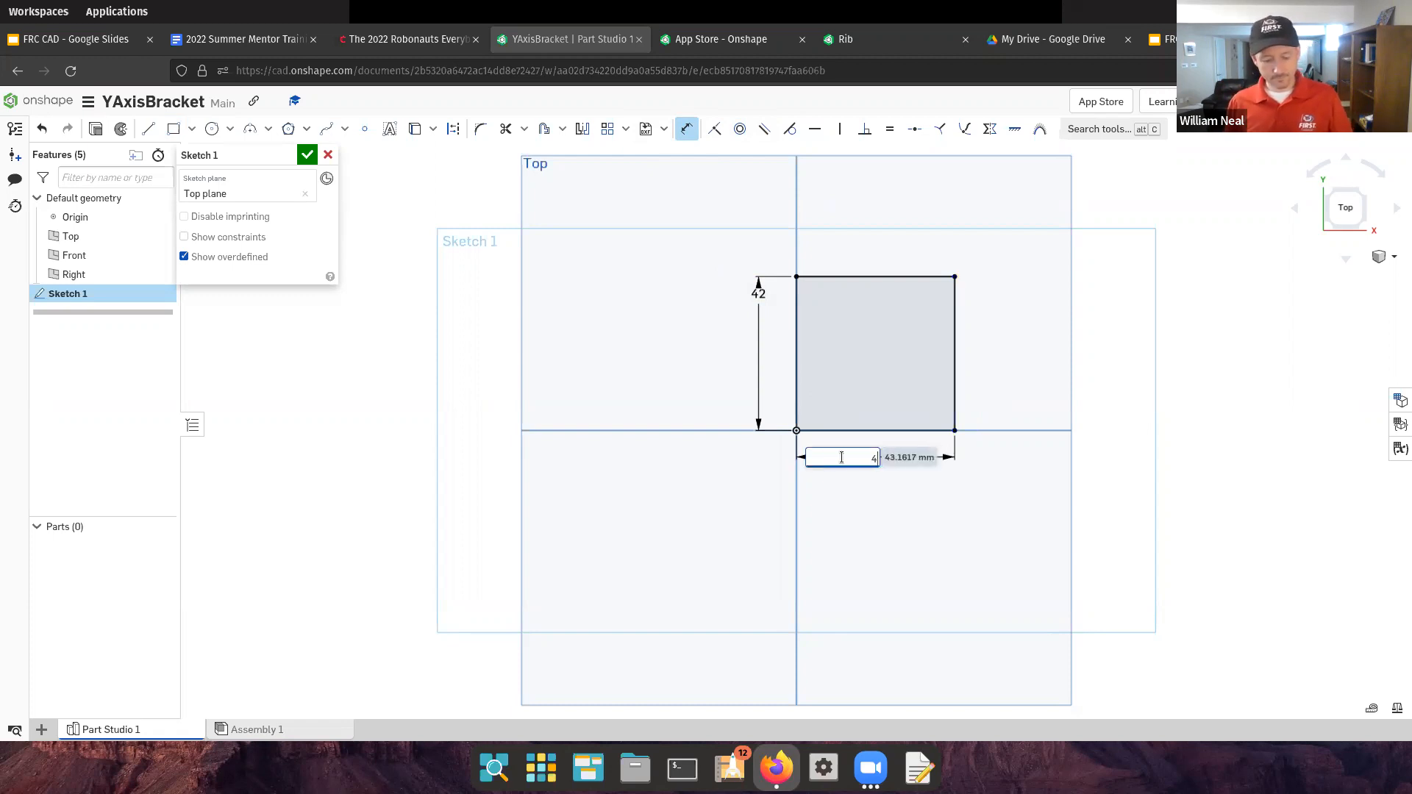
pyautogui.write('7')
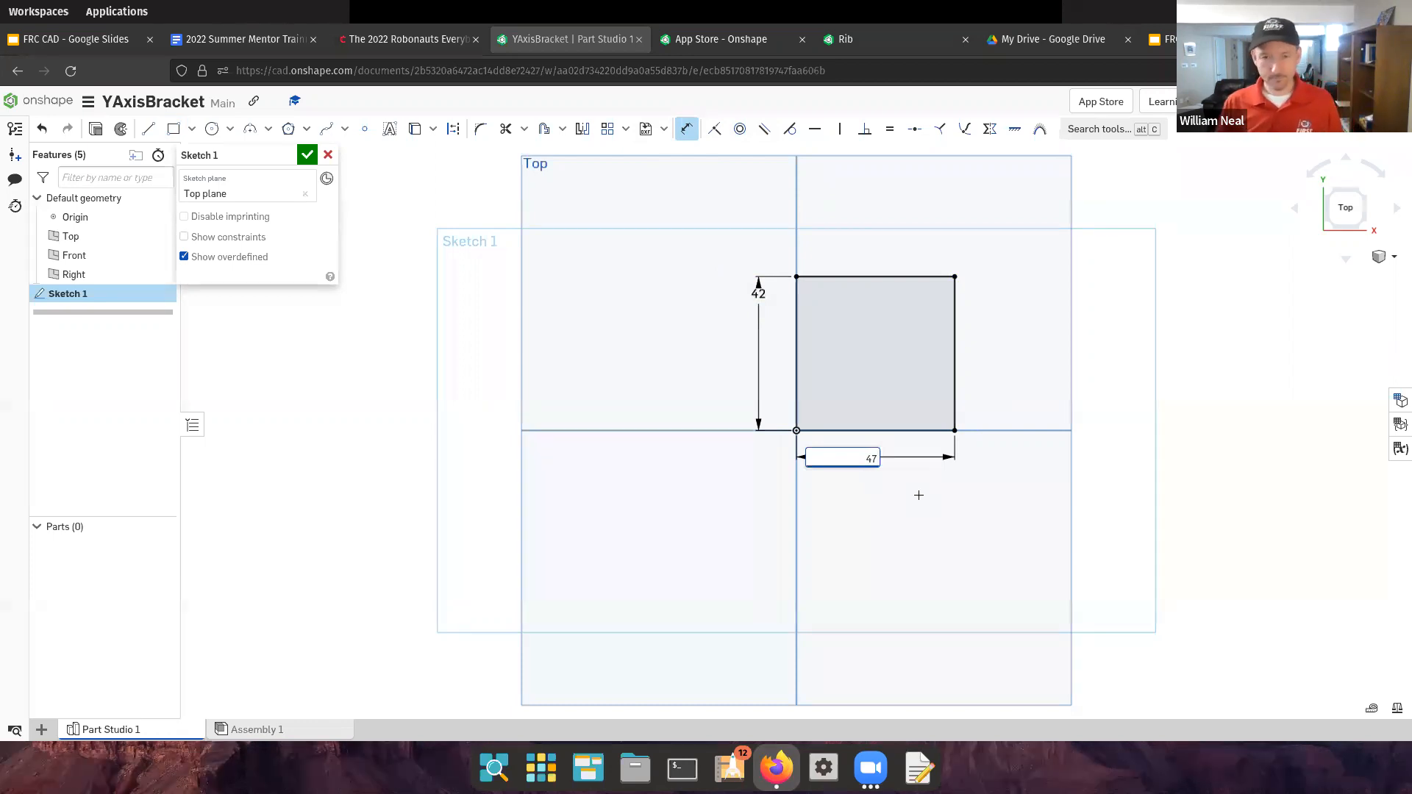
pyautogui.press('Return')
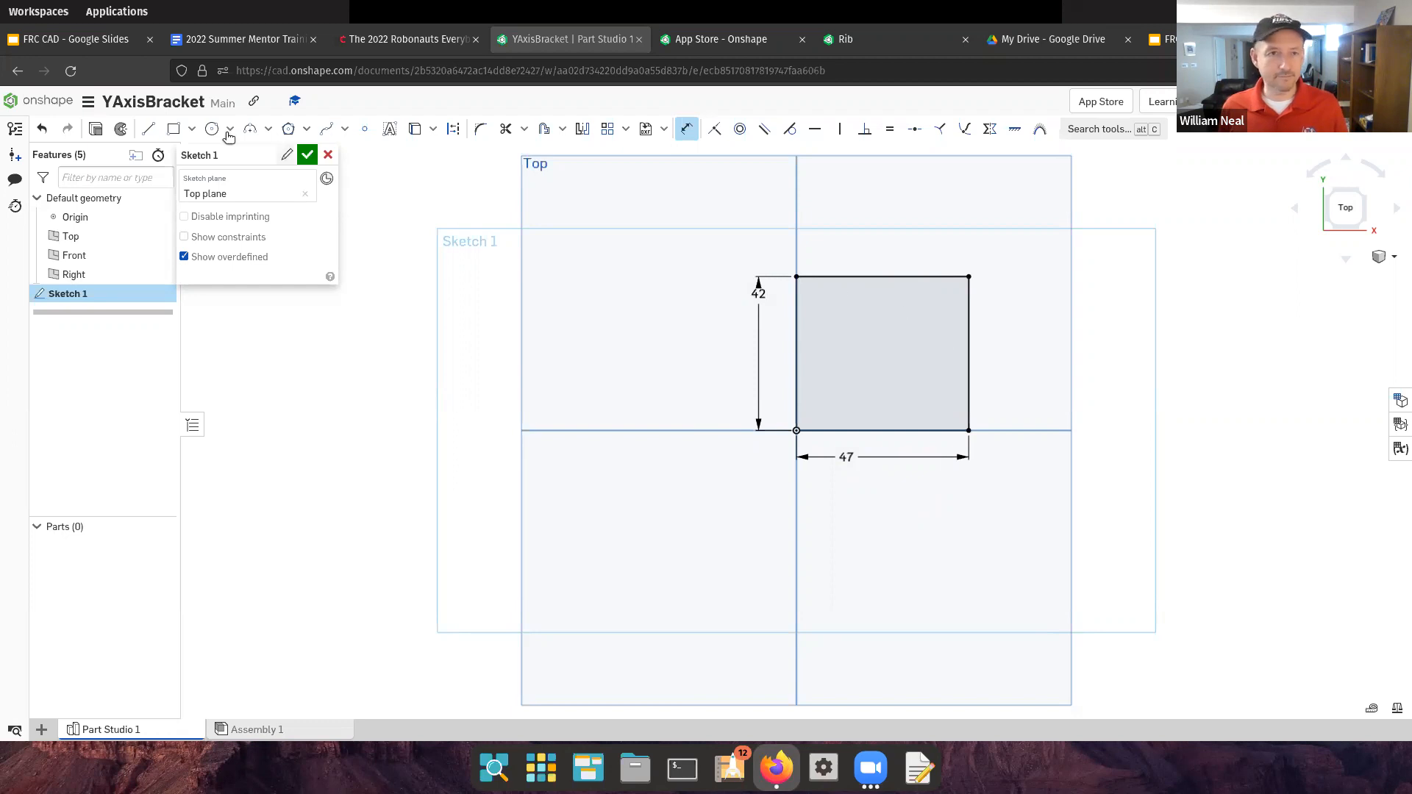
# Sketch a circle about 30 mm in diameter inside the rectangle, slightly right of its middle
pyautogui.click(212, 129)
pyautogui.click(896, 356)
pyautogui.click(945, 373)
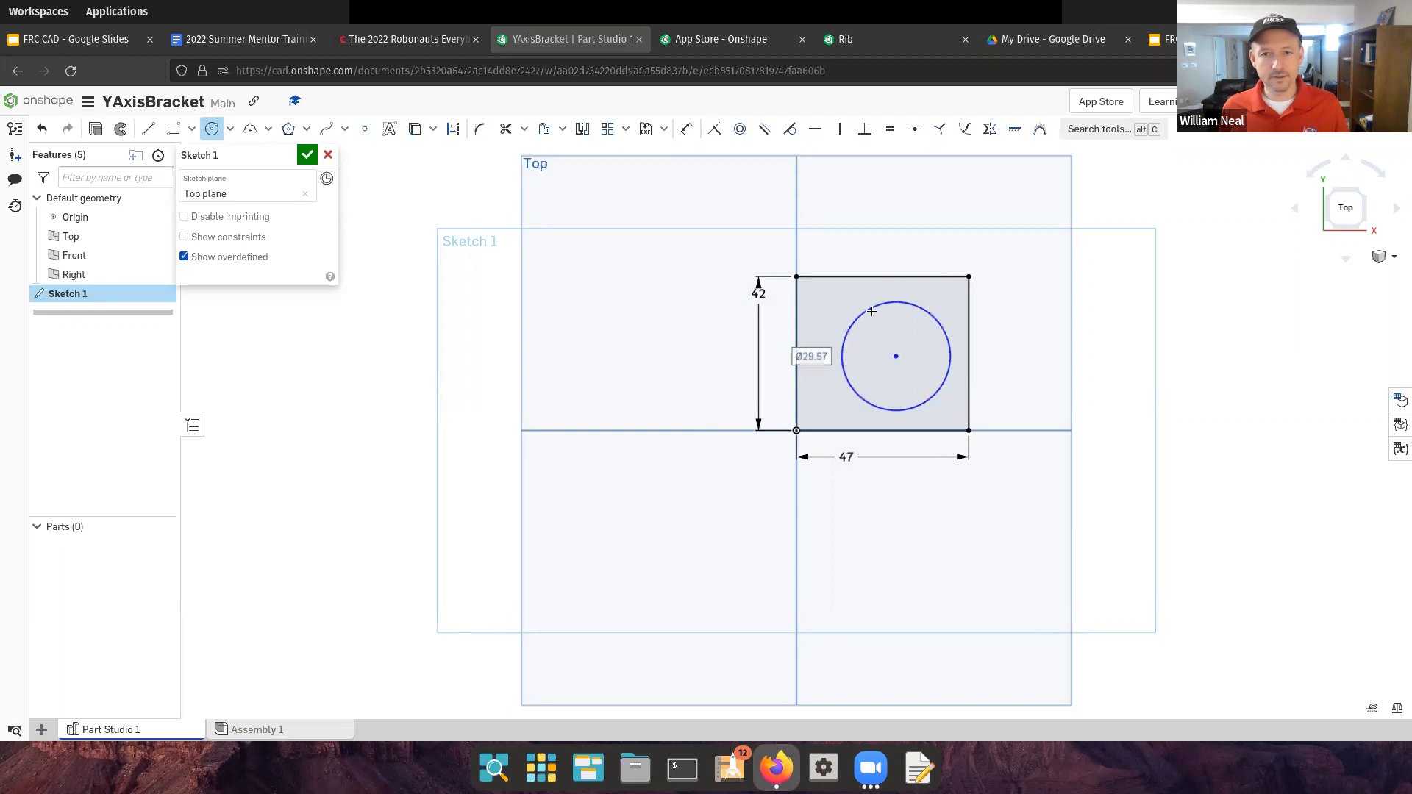
# Sketch four small circles, about 3 to 6 mm in diameter, around the large circle near the rectangle's corners
pyautogui.click(847, 295)
pyautogui.click(853, 296)
pyautogui.click(941, 292)
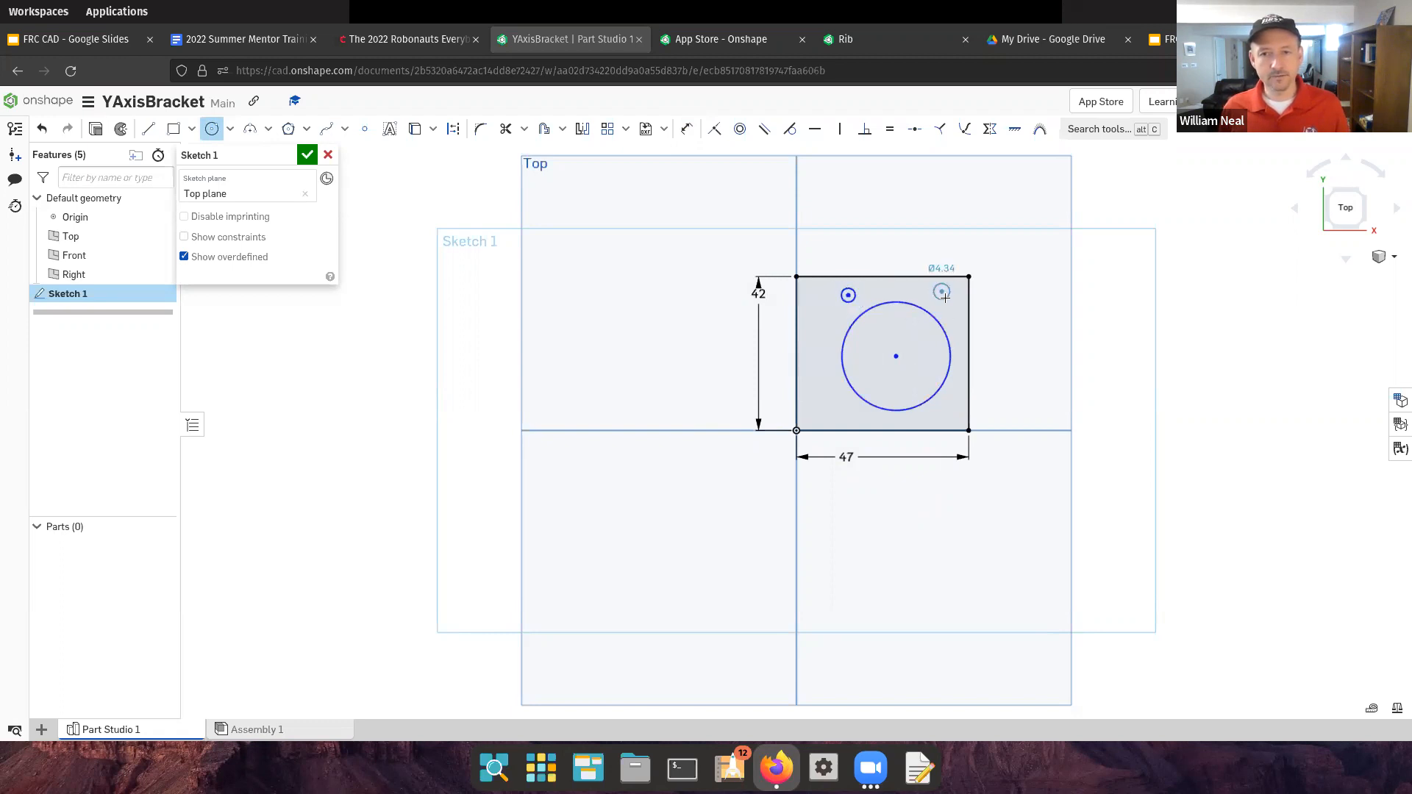
pyautogui.click(950, 293)
pyautogui.click(941, 409)
pyautogui.click(945, 418)
pyautogui.click(842, 407)
pyautogui.click(844, 408)
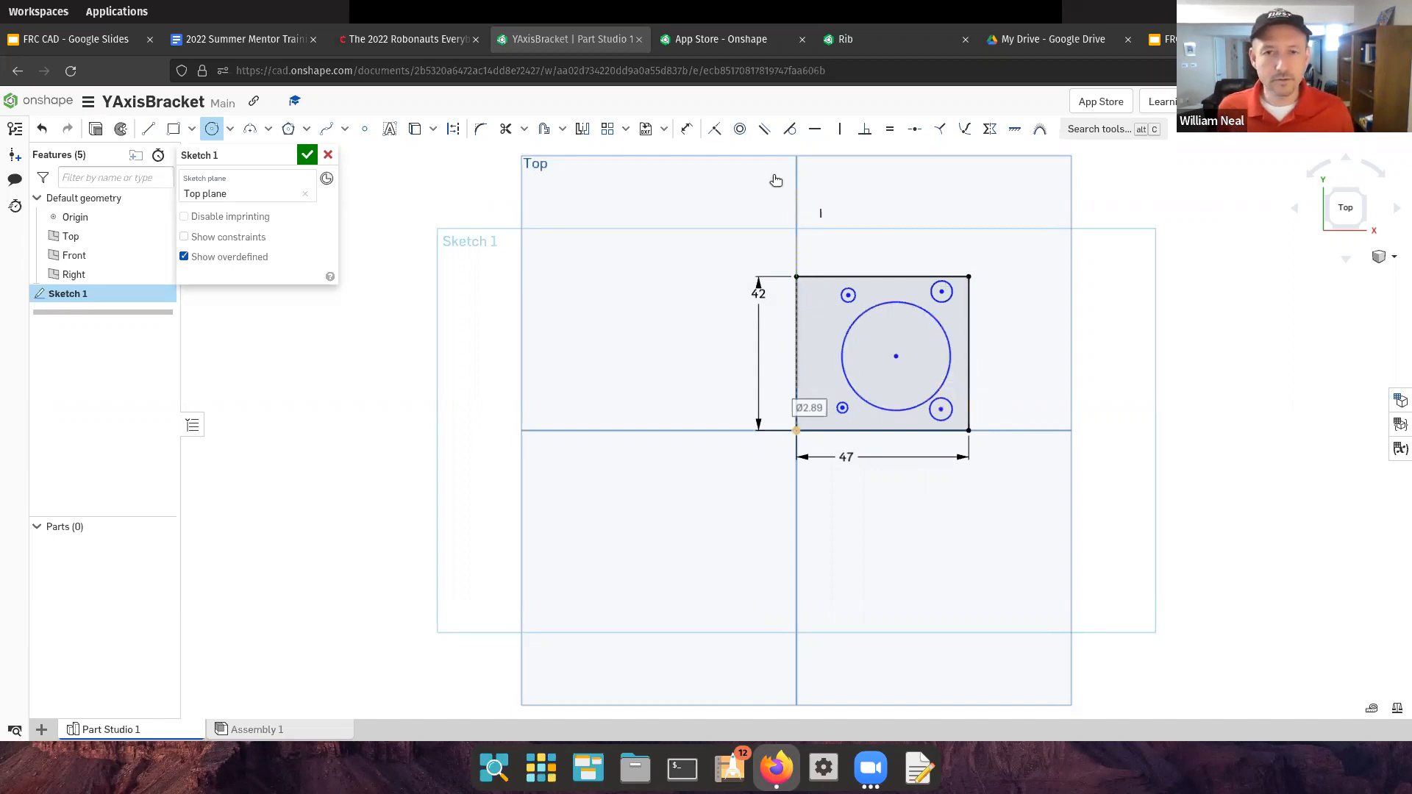
# Dimension the large circle's center 21 mm horizontally from the rectangle's right edge and 21 mm vertically from its upper right corner
pyautogui.click(687, 130)
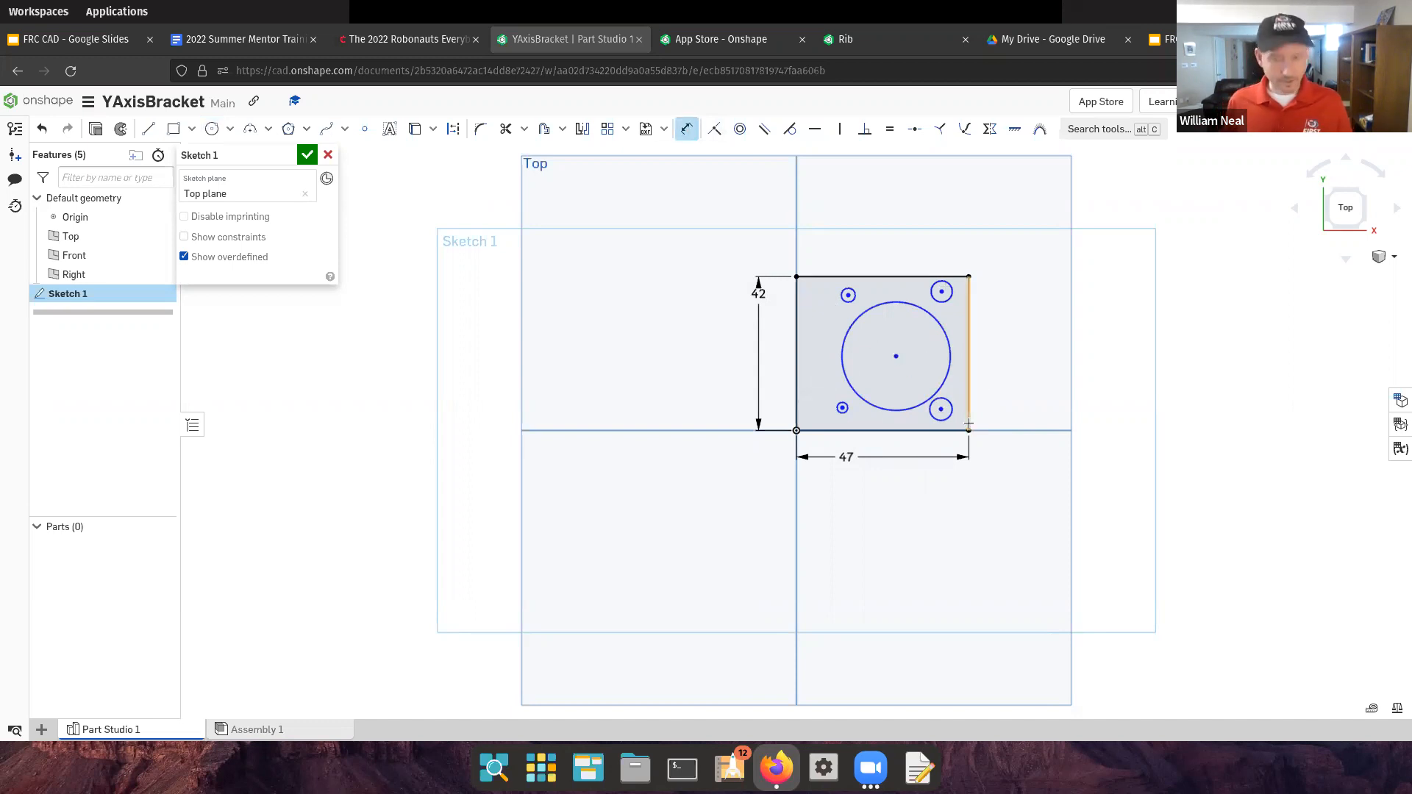
pyautogui.click(969, 425)
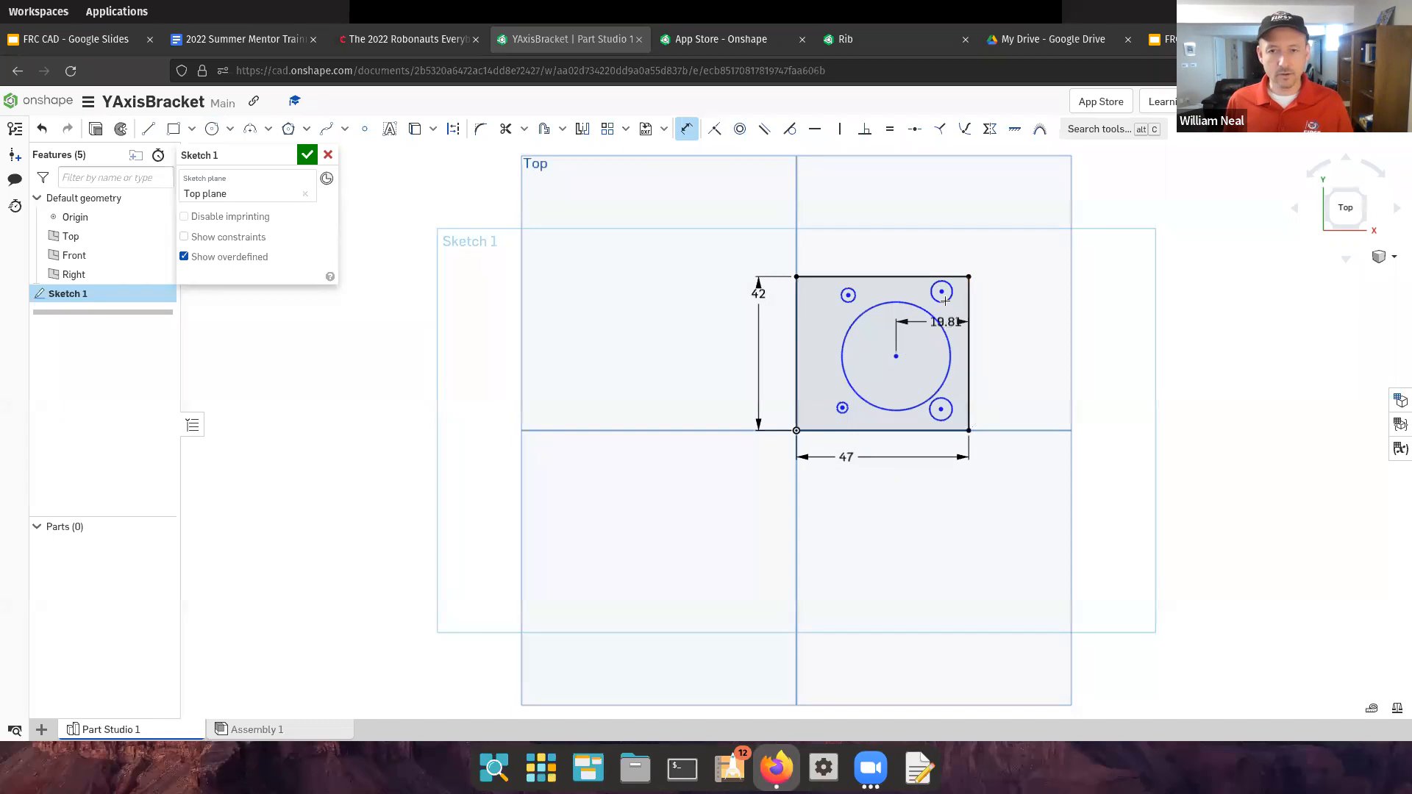
pyautogui.click(935, 194)
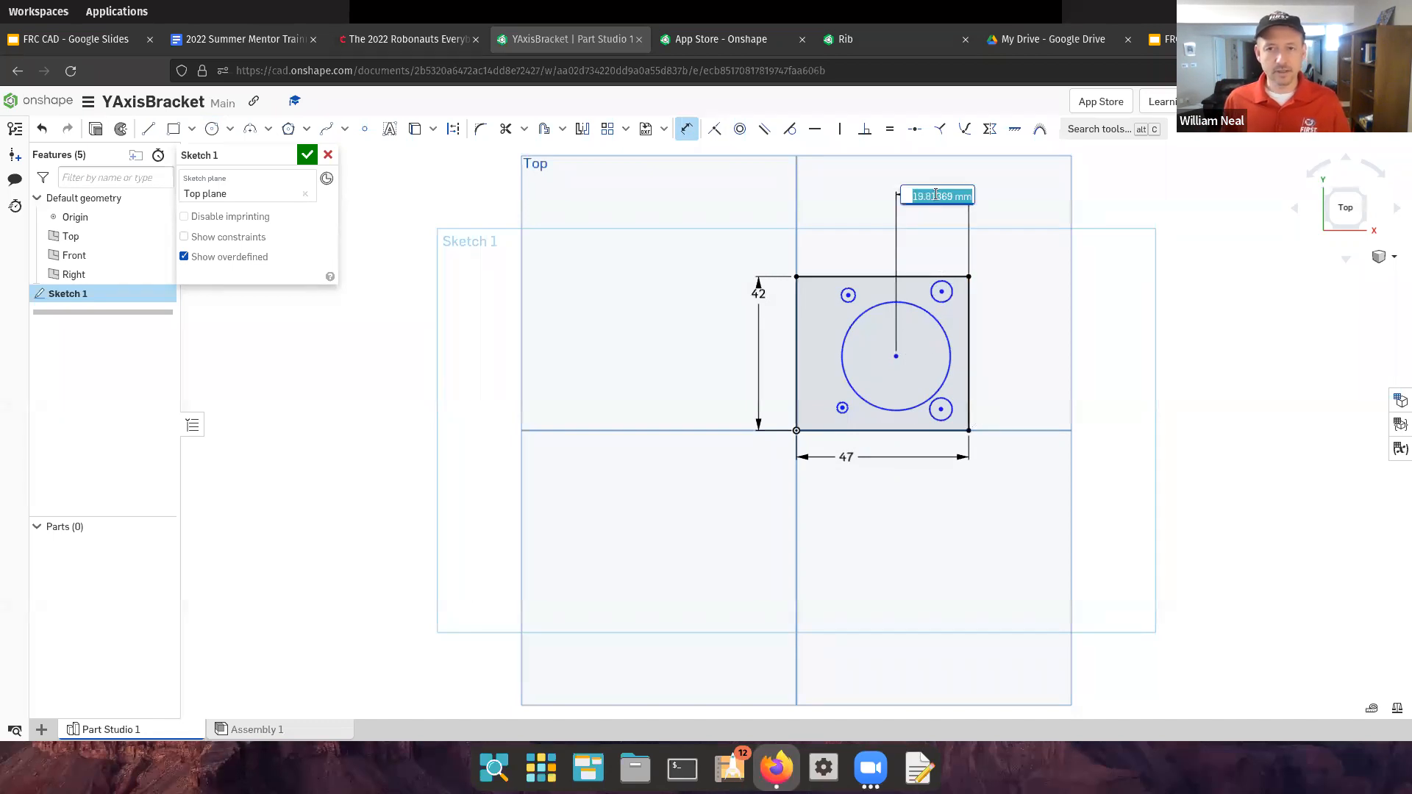
pyautogui.write('21')
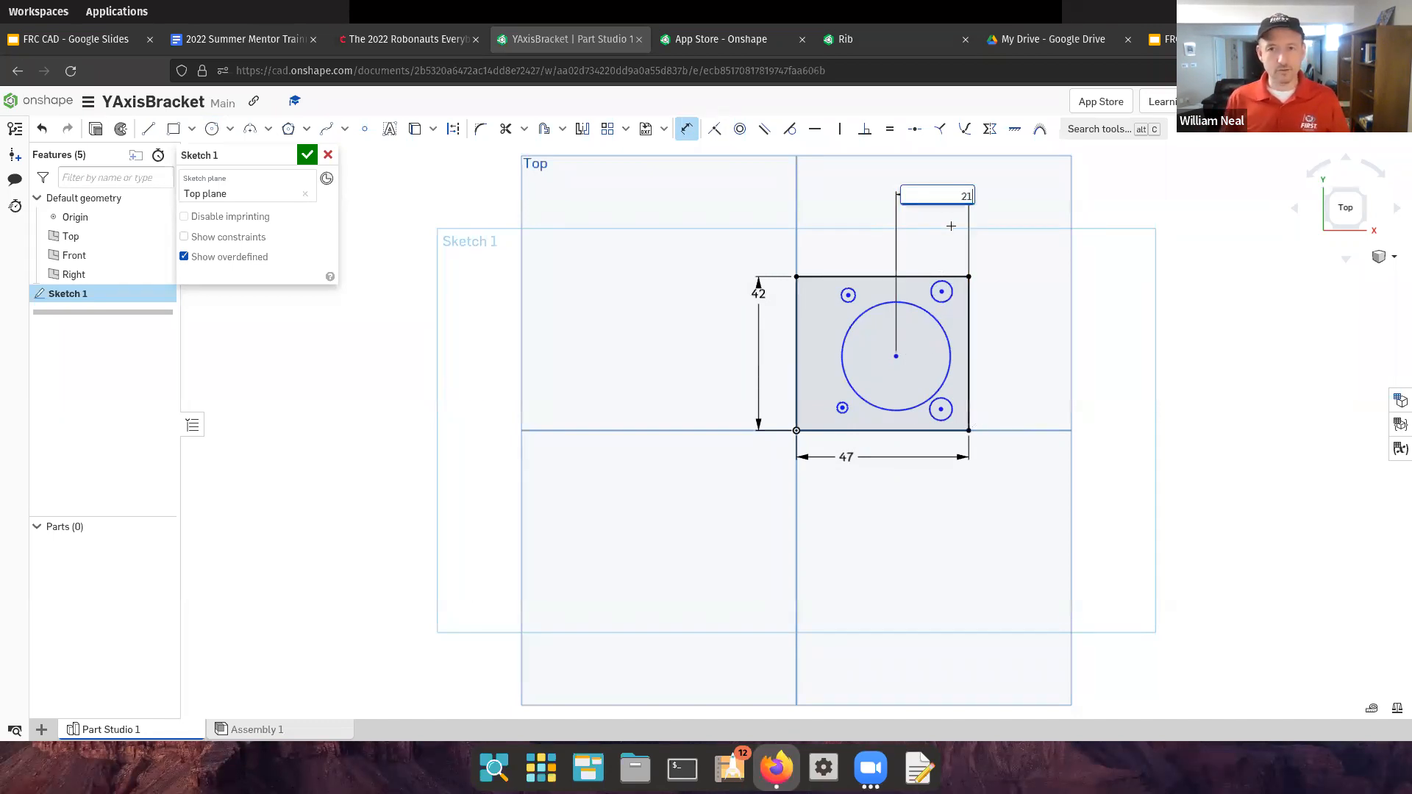
pyautogui.press('Return')
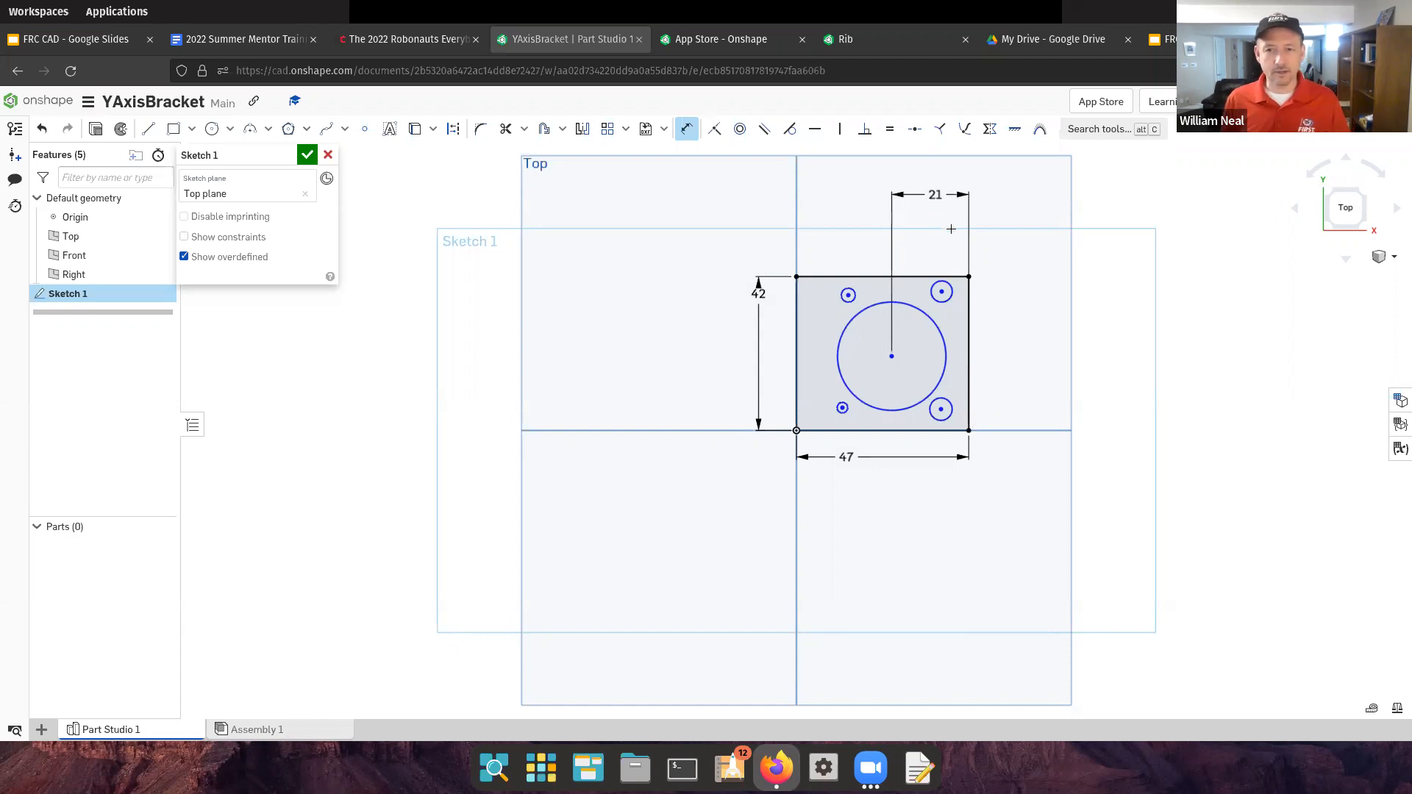
pyautogui.click(891, 356)
pyautogui.click(968, 277)
pyautogui.click(1082, 302)
pyautogui.write('21')
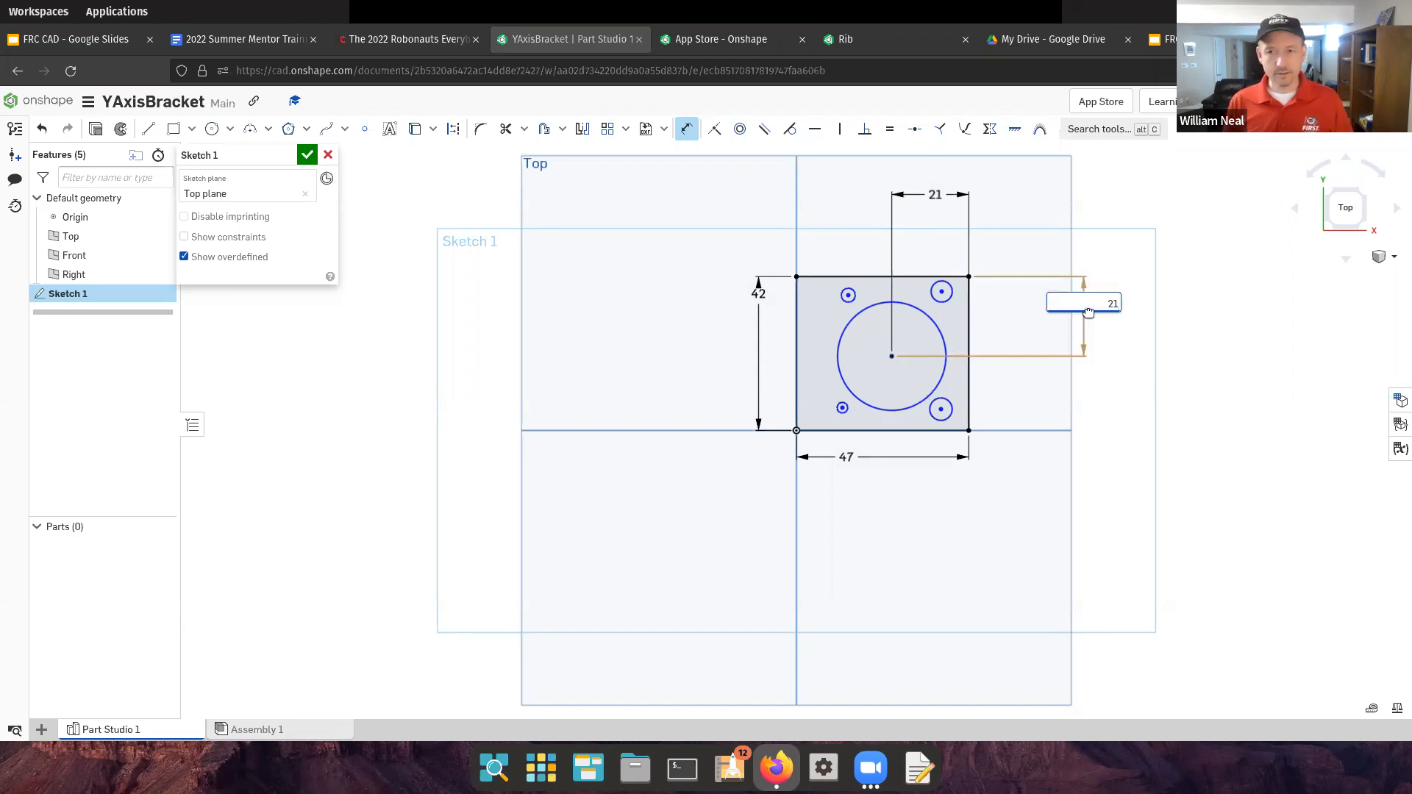
pyautogui.press('Return')
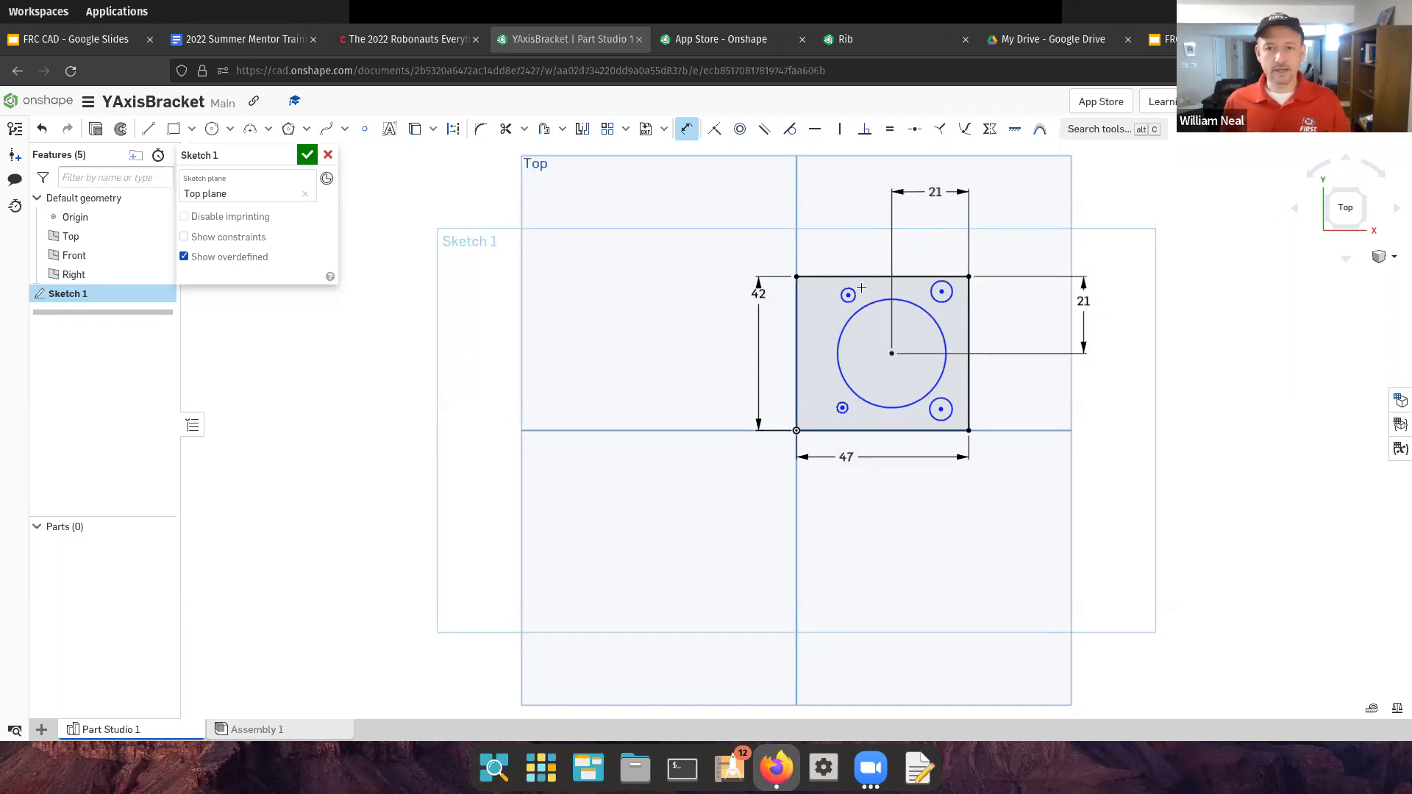
# Dimension the large circle's diameter to 30 mm
pyautogui.click(908, 300)
pyautogui.click(904, 238)
pyautogui.write('30')
pyautogui.press('Return')
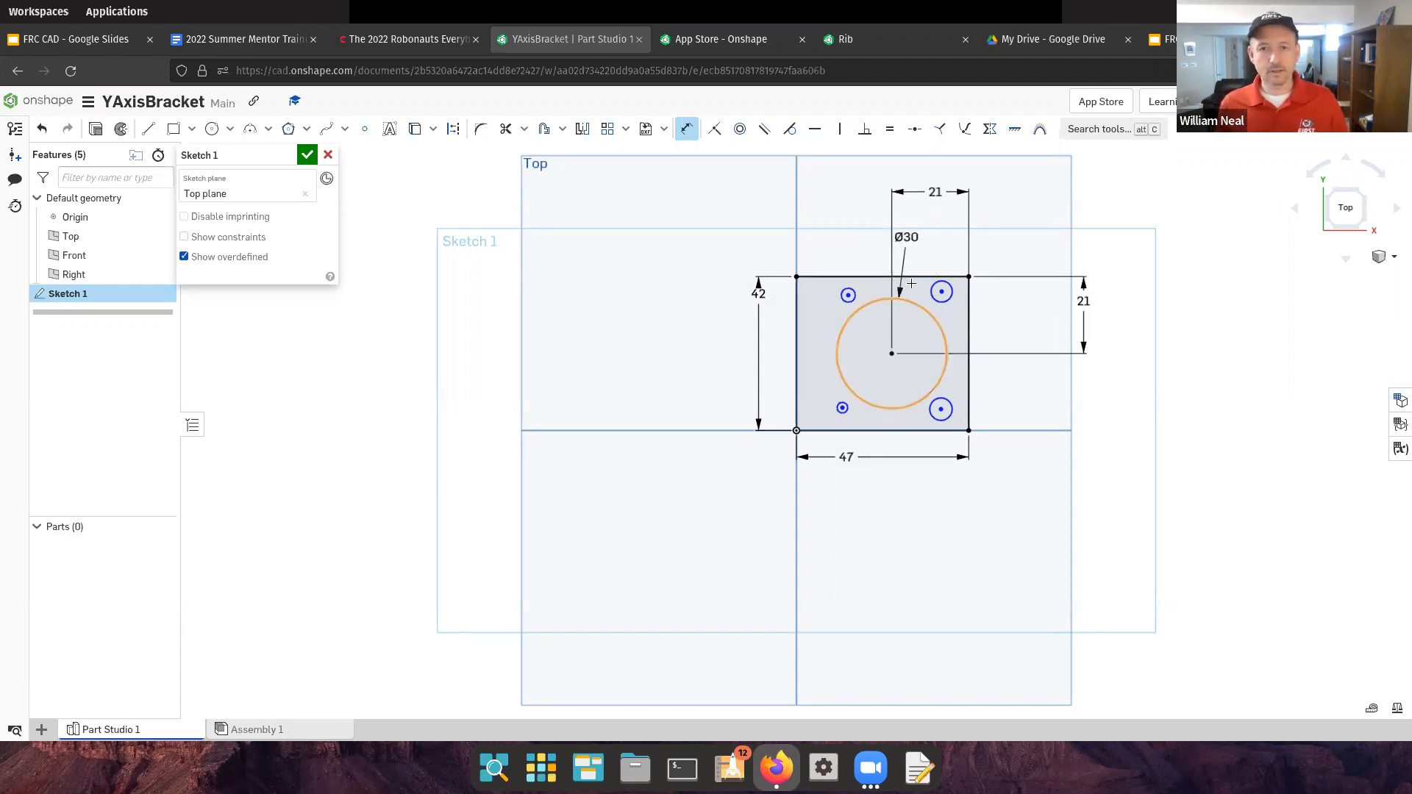
# Dimension the diameters of the two upper small circles to 3 mm each
pyautogui.click(853, 292)
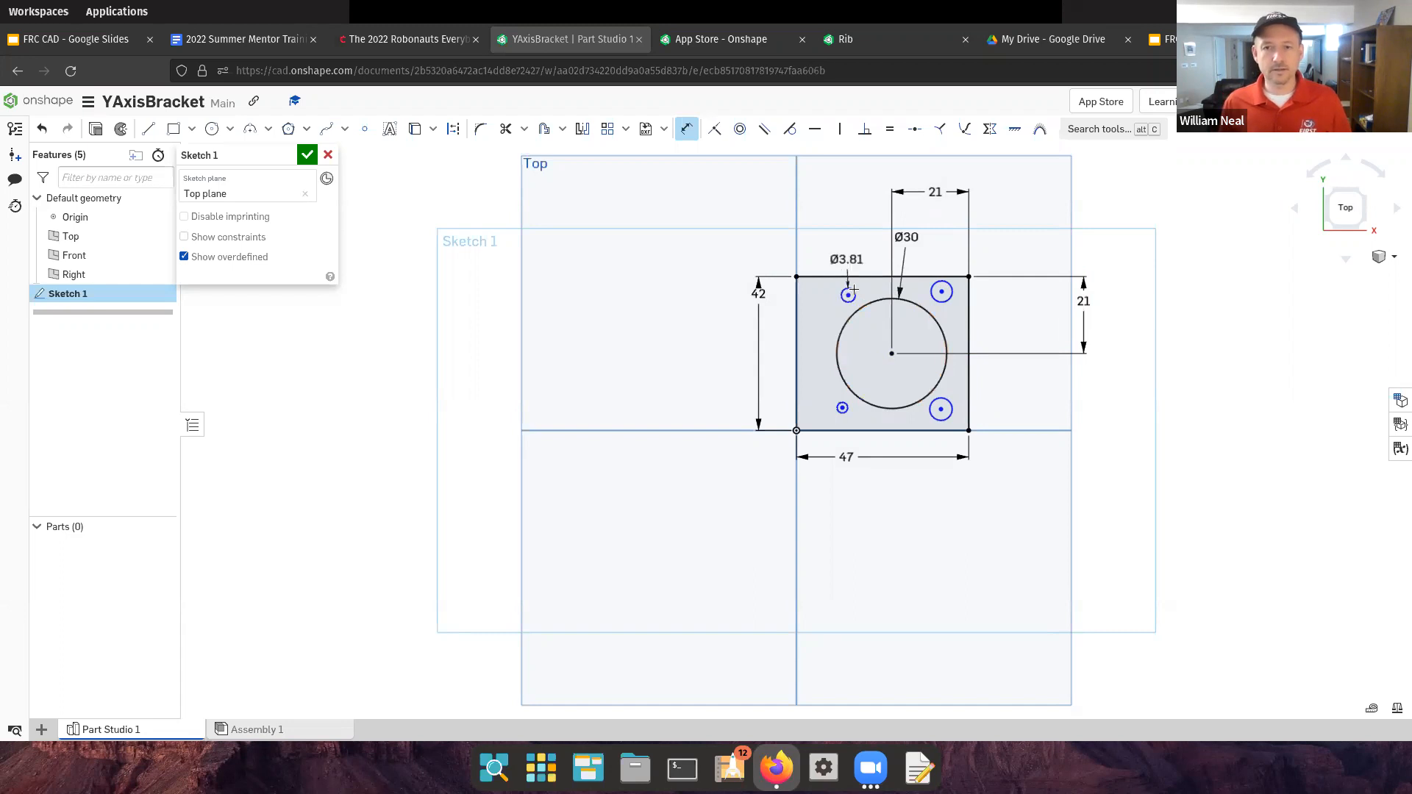
pyautogui.click(846, 246)
pyautogui.write('3')
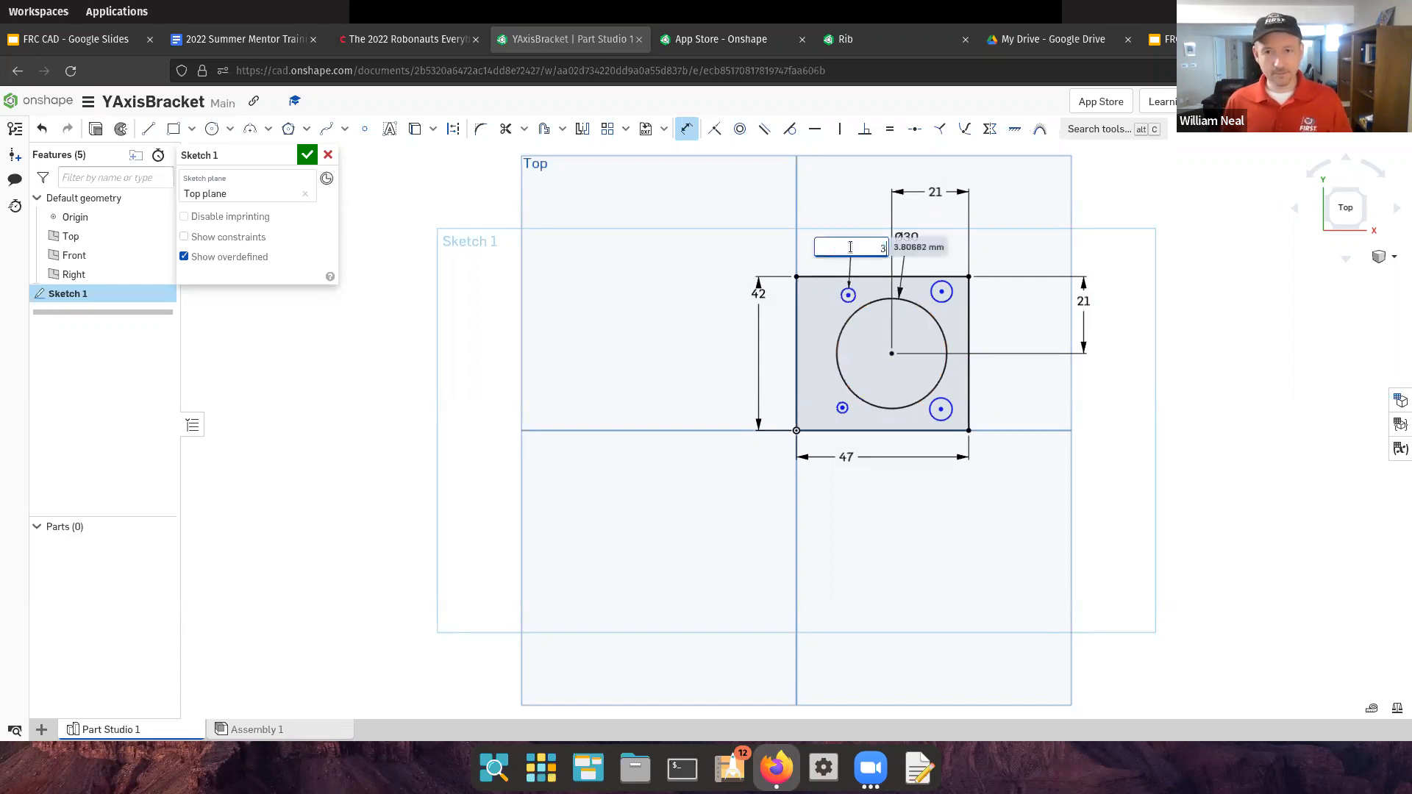
pyautogui.press('Return')
pyautogui.click(947, 286)
pyautogui.click(954, 252)
pyautogui.write('3')
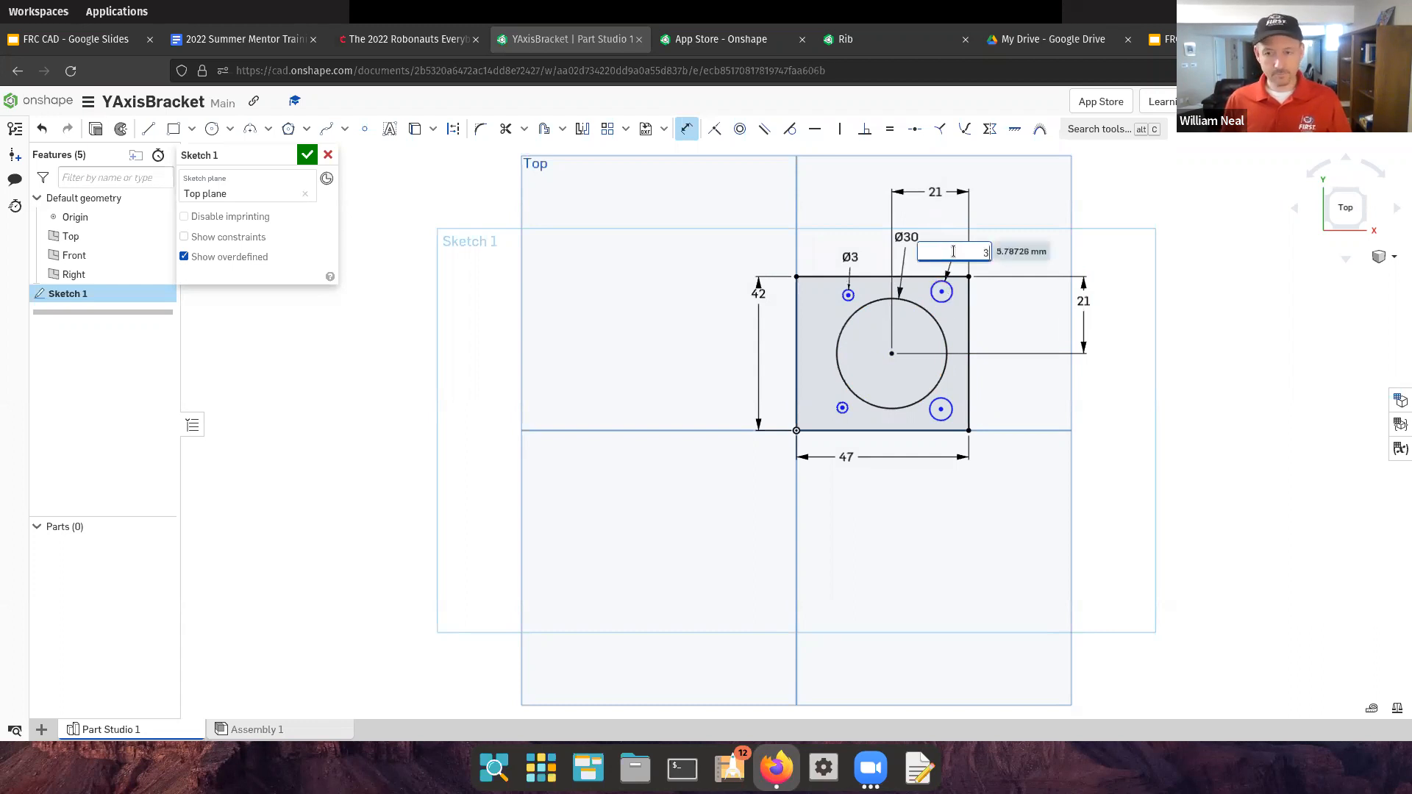
pyautogui.press('Return')
# Dimension the diameters of the two lower small circles to 3 mm each
pyautogui.click(843, 408)
pyautogui.click(839, 497)
pyautogui.write('3')
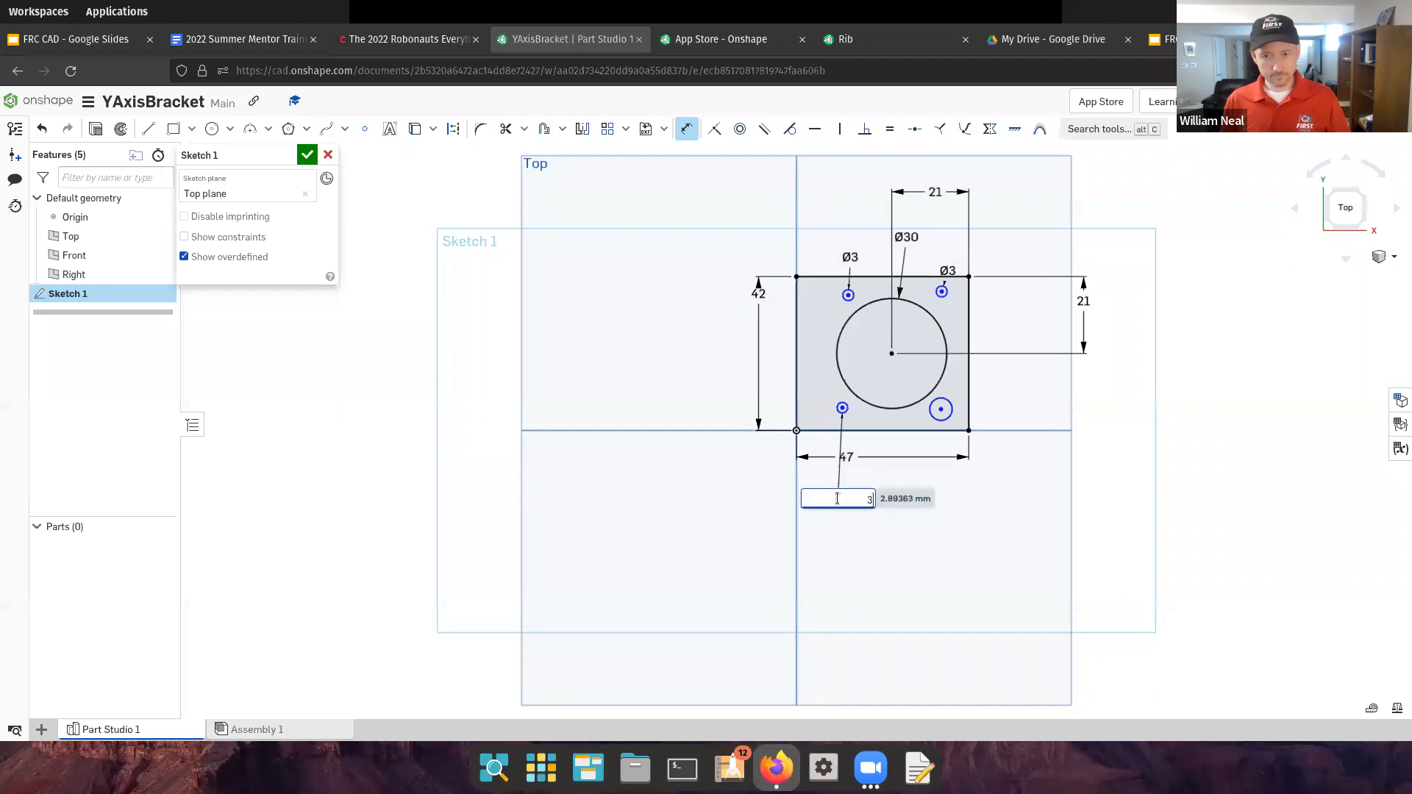
pyautogui.press('Return')
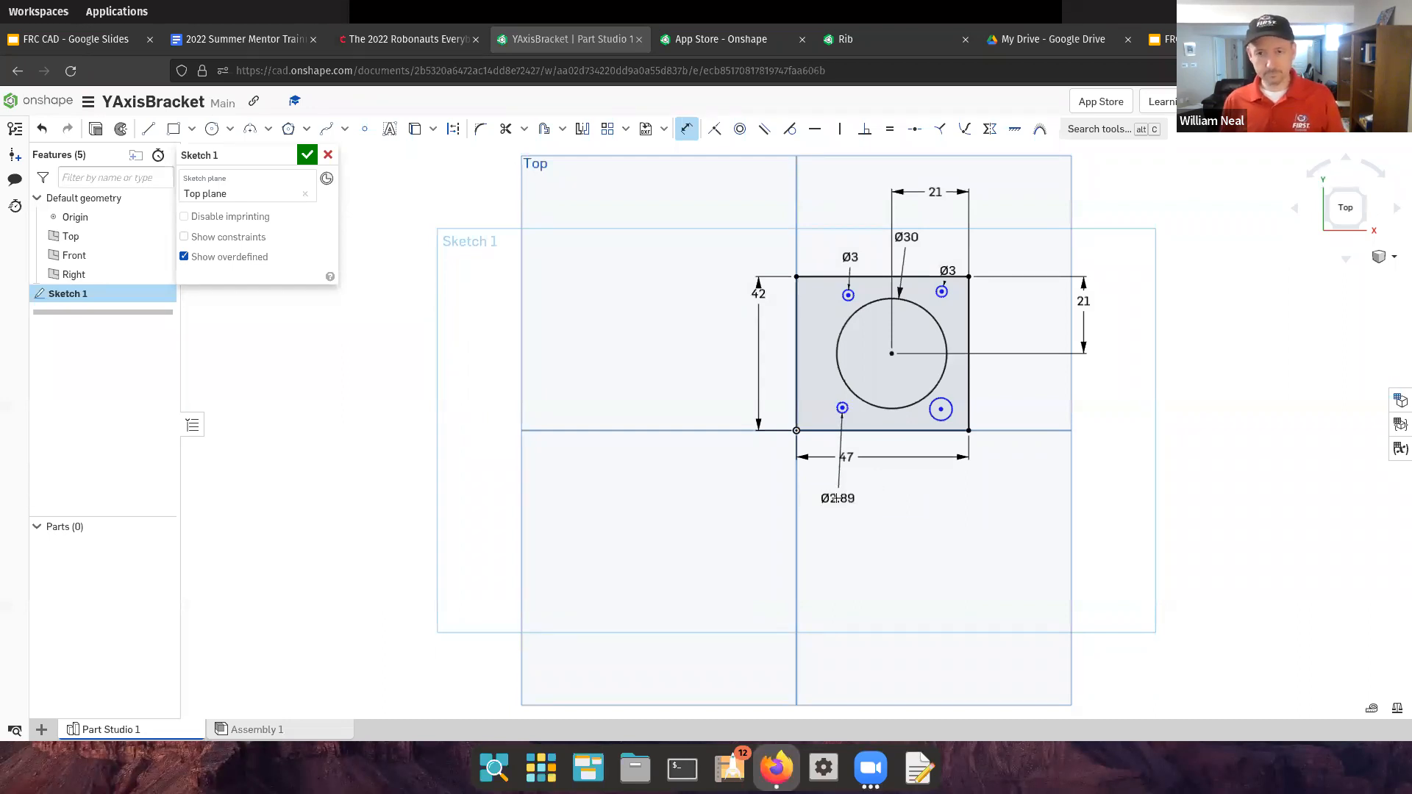
pyautogui.click(948, 417)
pyautogui.click(941, 500)
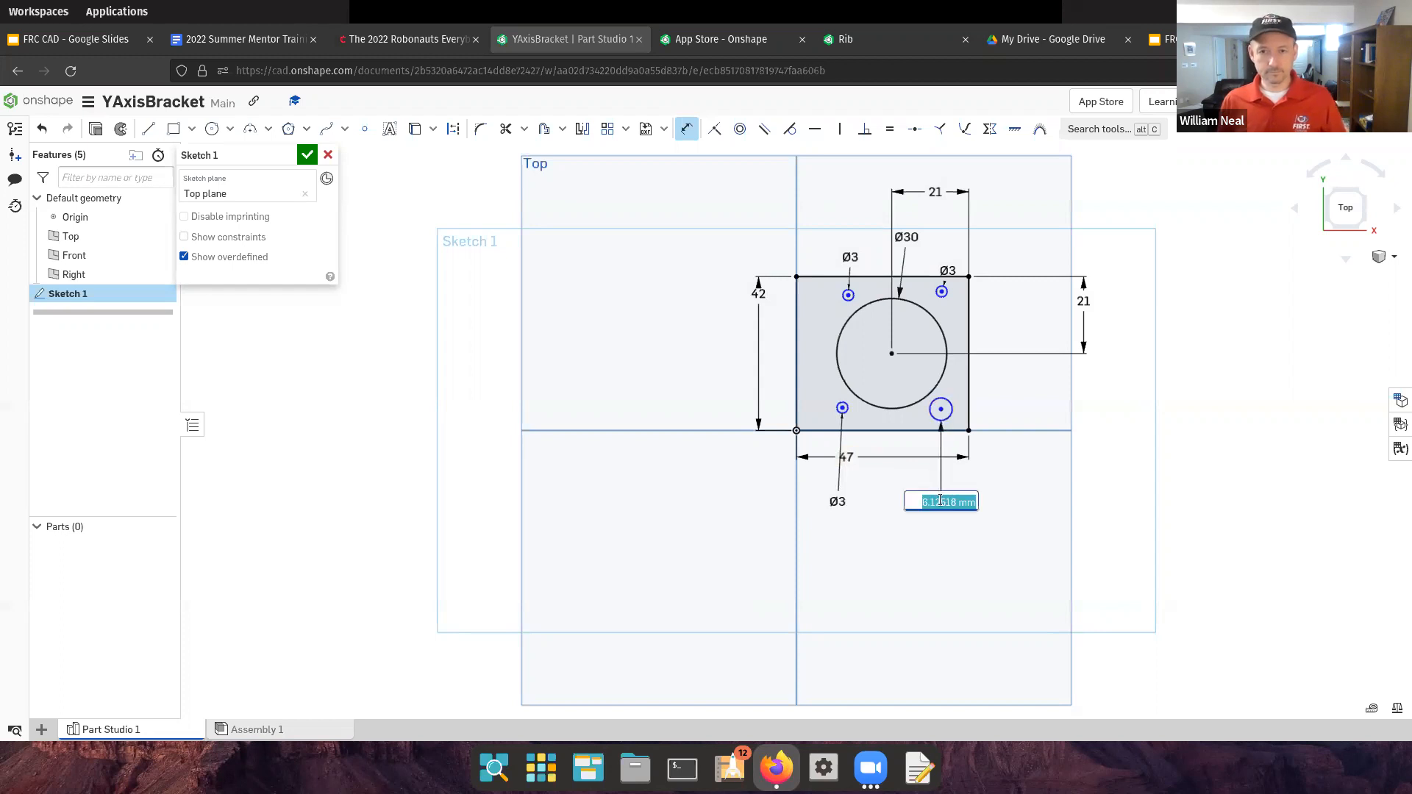
pyautogui.write('3')
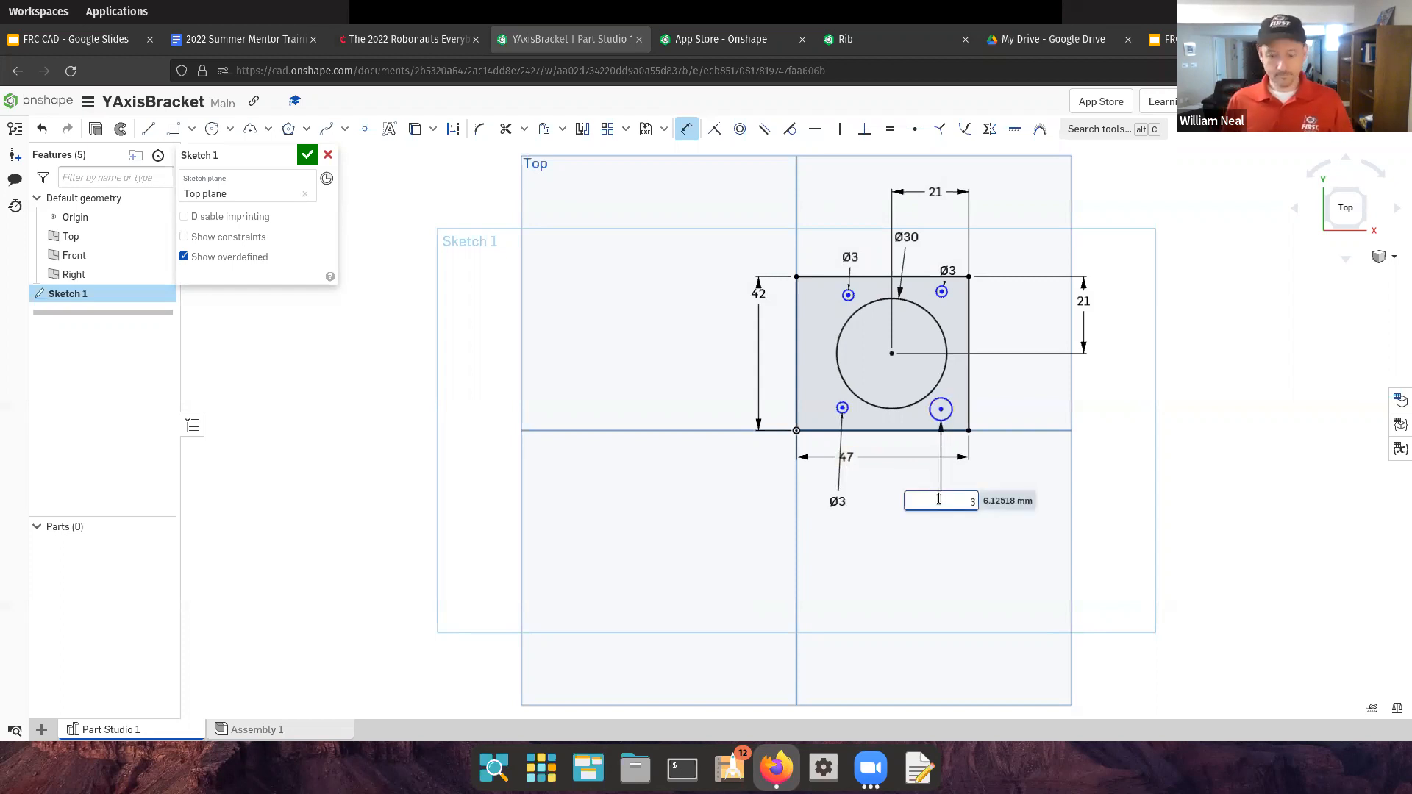
pyautogui.press('Return')
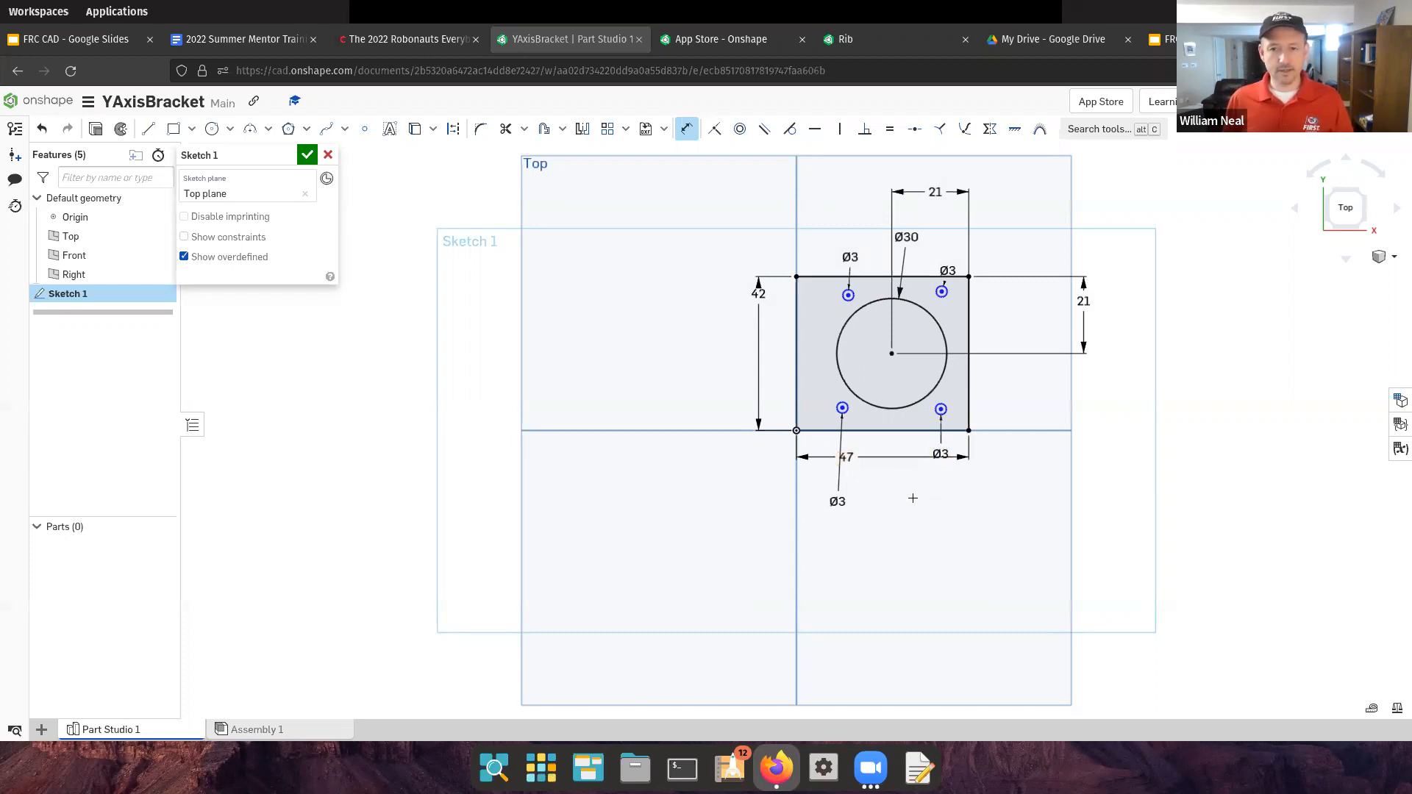
pyautogui.press('Escape')
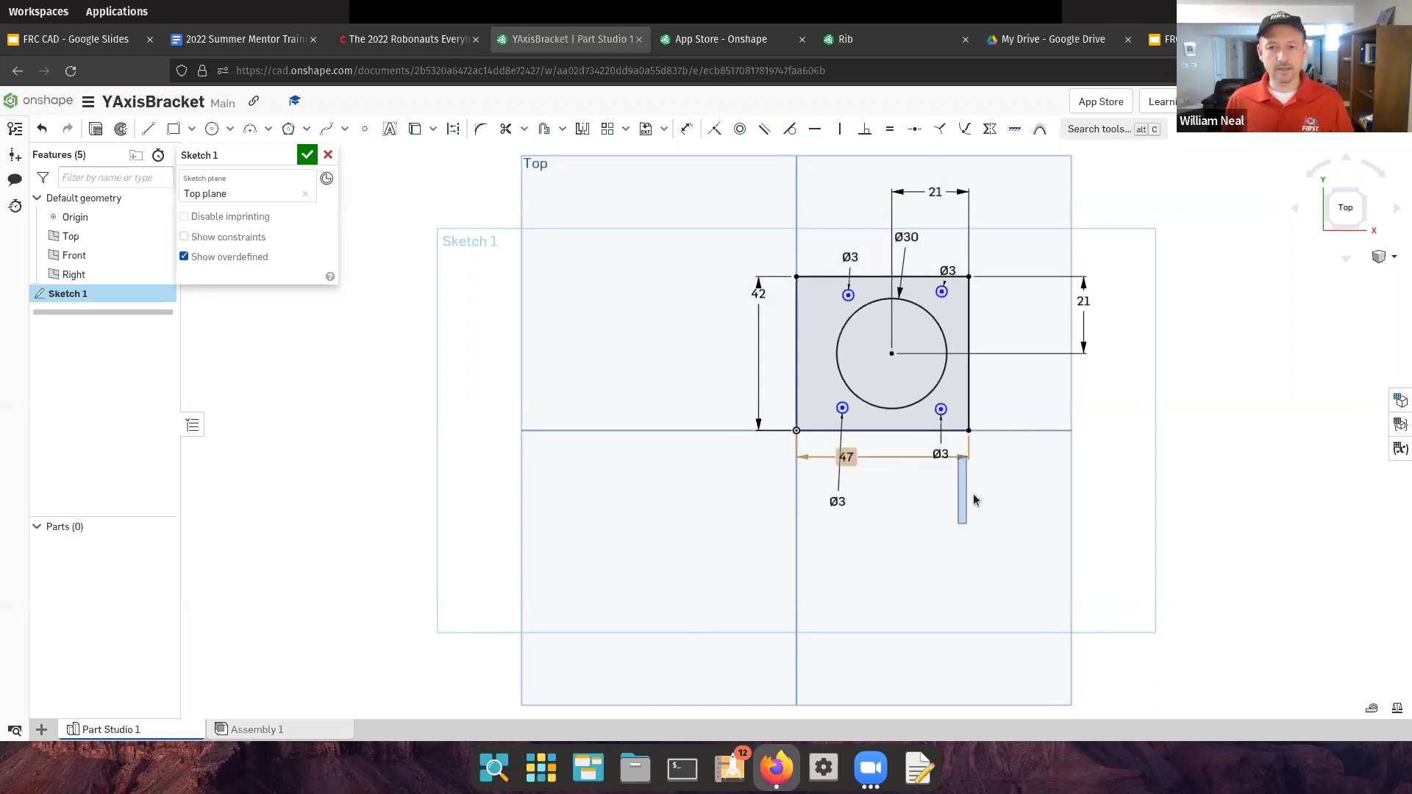
# Reposition the 47 mm width dimension and the circle diameter labels so they no longer overlap around the rectangle
pyautogui.moveTo(850, 456); pyautogui.dragTo(853, 542)
pyautogui.moveTo(837, 501); pyautogui.dragTo(839, 454)
pyautogui.moveTo(853, 542); pyautogui.dragTo(867, 474)
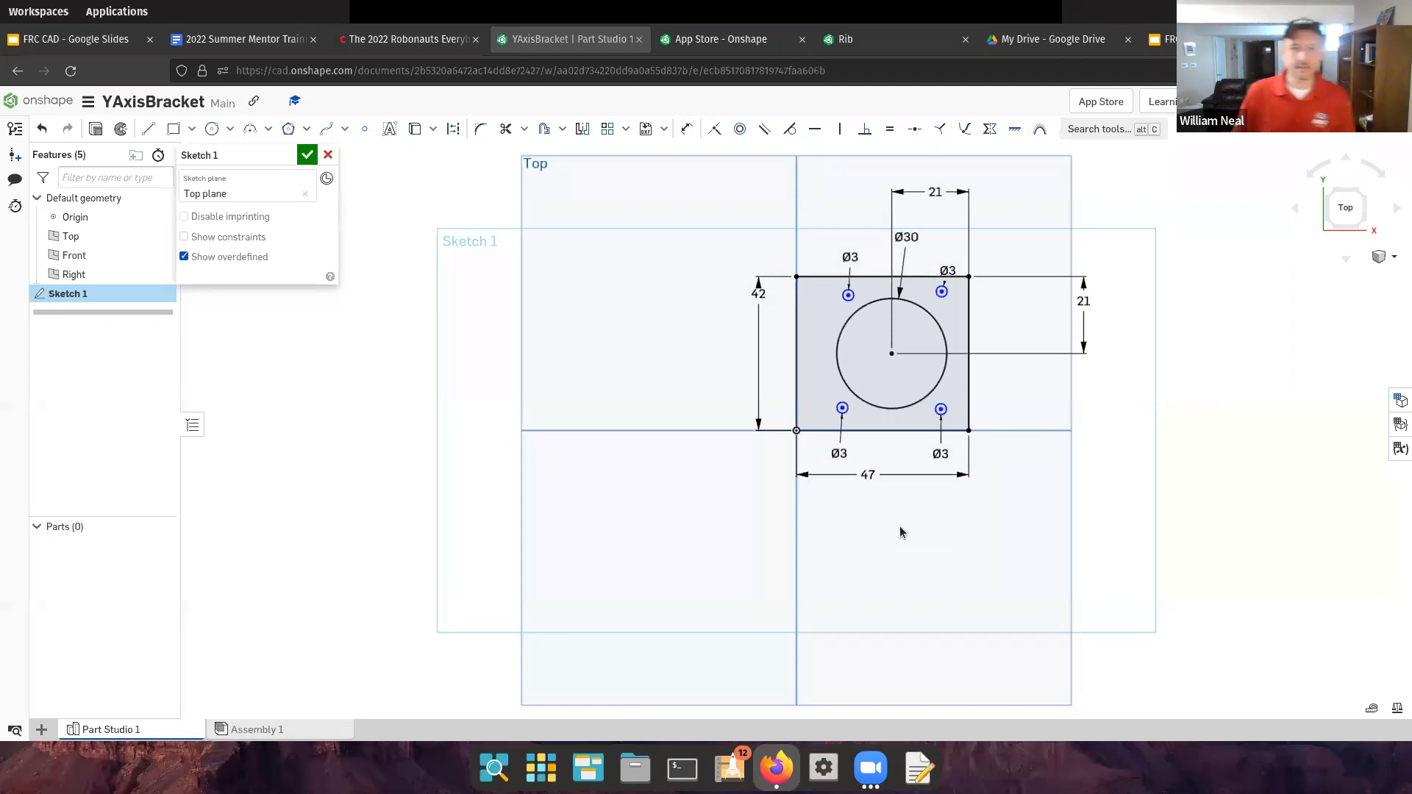
pyautogui.moveTo(909, 237); pyautogui.dragTo(826, 244)
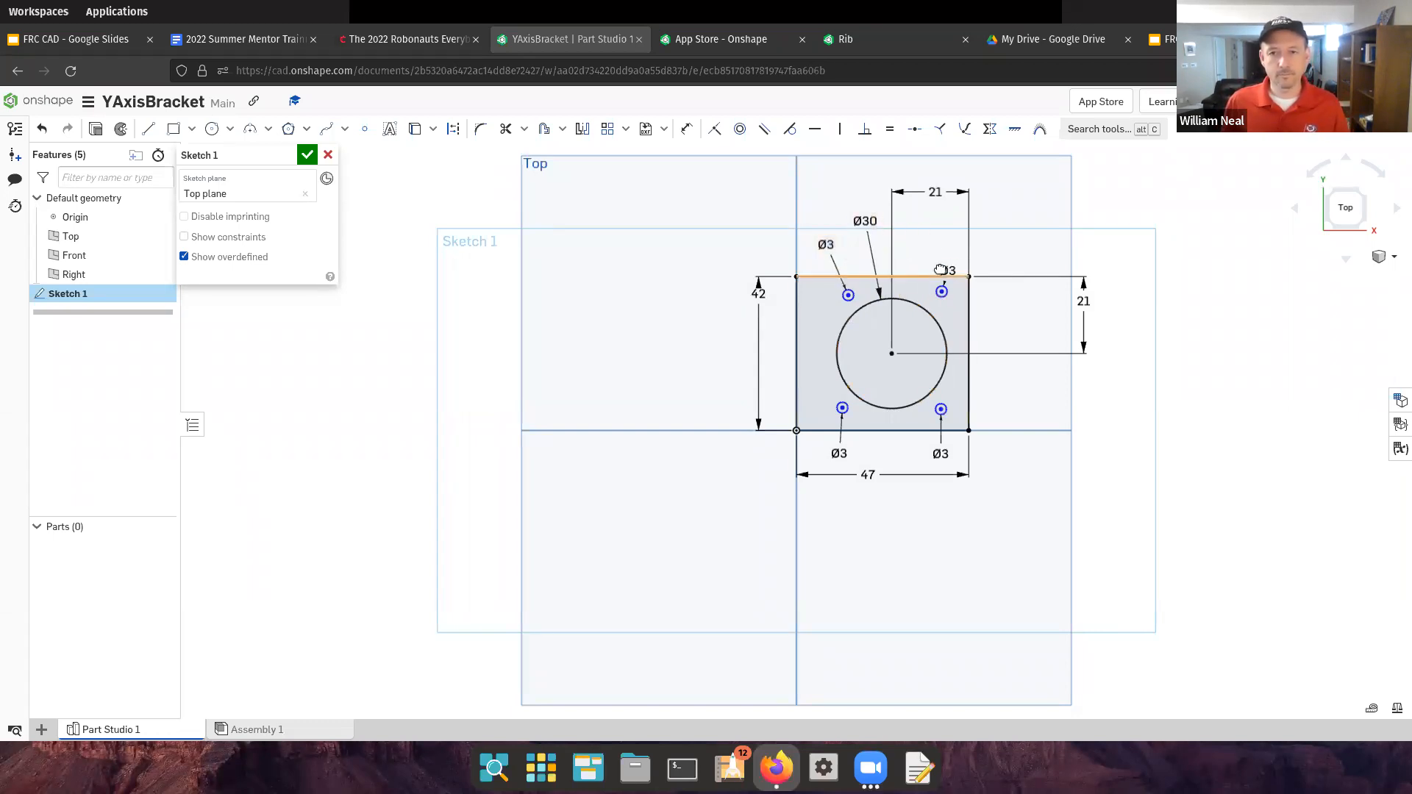
pyautogui.moveTo(920, 257)
pyautogui.mouseDown()
pyautogui.moveTo(886, 230)
pyautogui.moveTo(870, 242)
pyautogui.mouseUp()
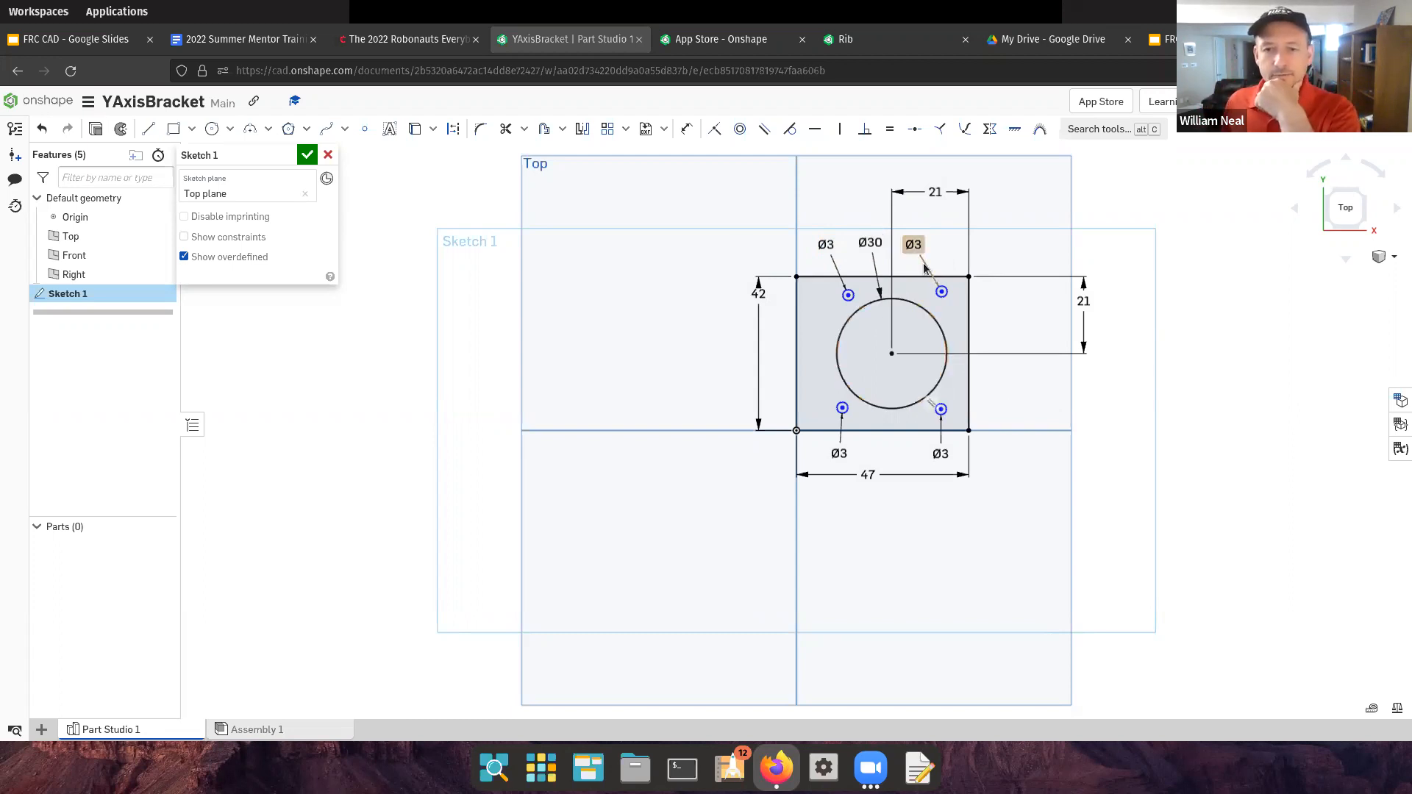
# Dimension the horizontal distance between the centers of the two upper small circles to 30 mm
pyautogui.click(848, 295)
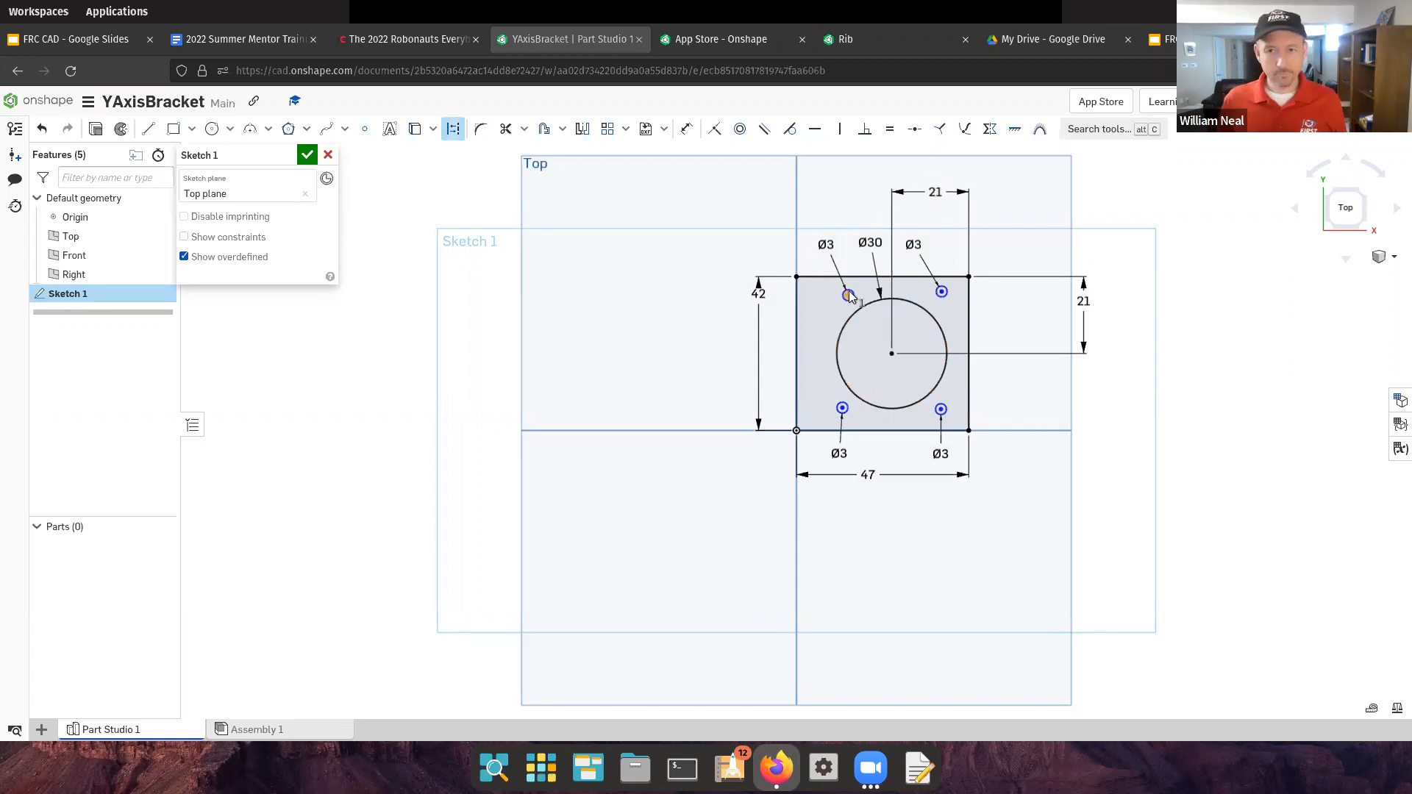
pyautogui.click(942, 292)
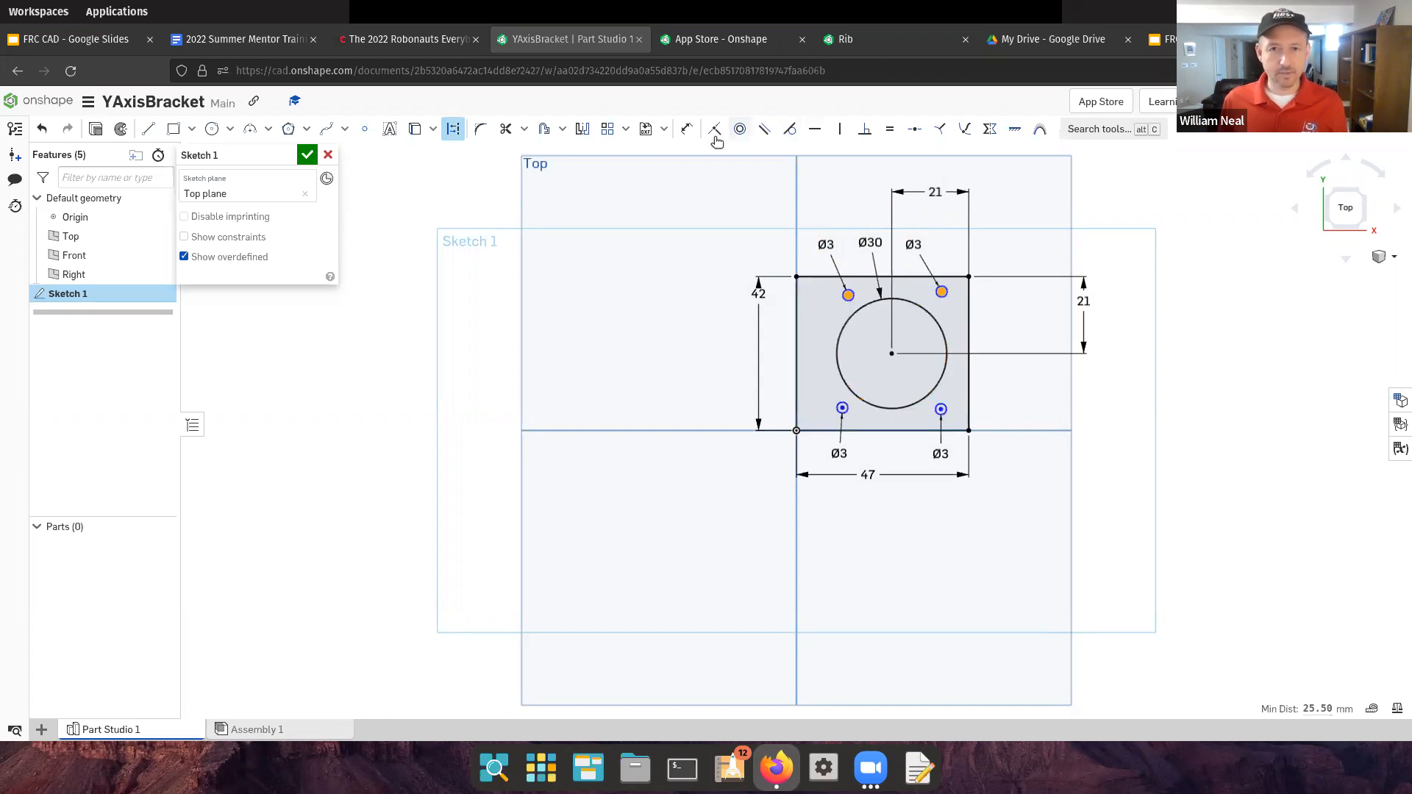
pyautogui.click(685, 130)
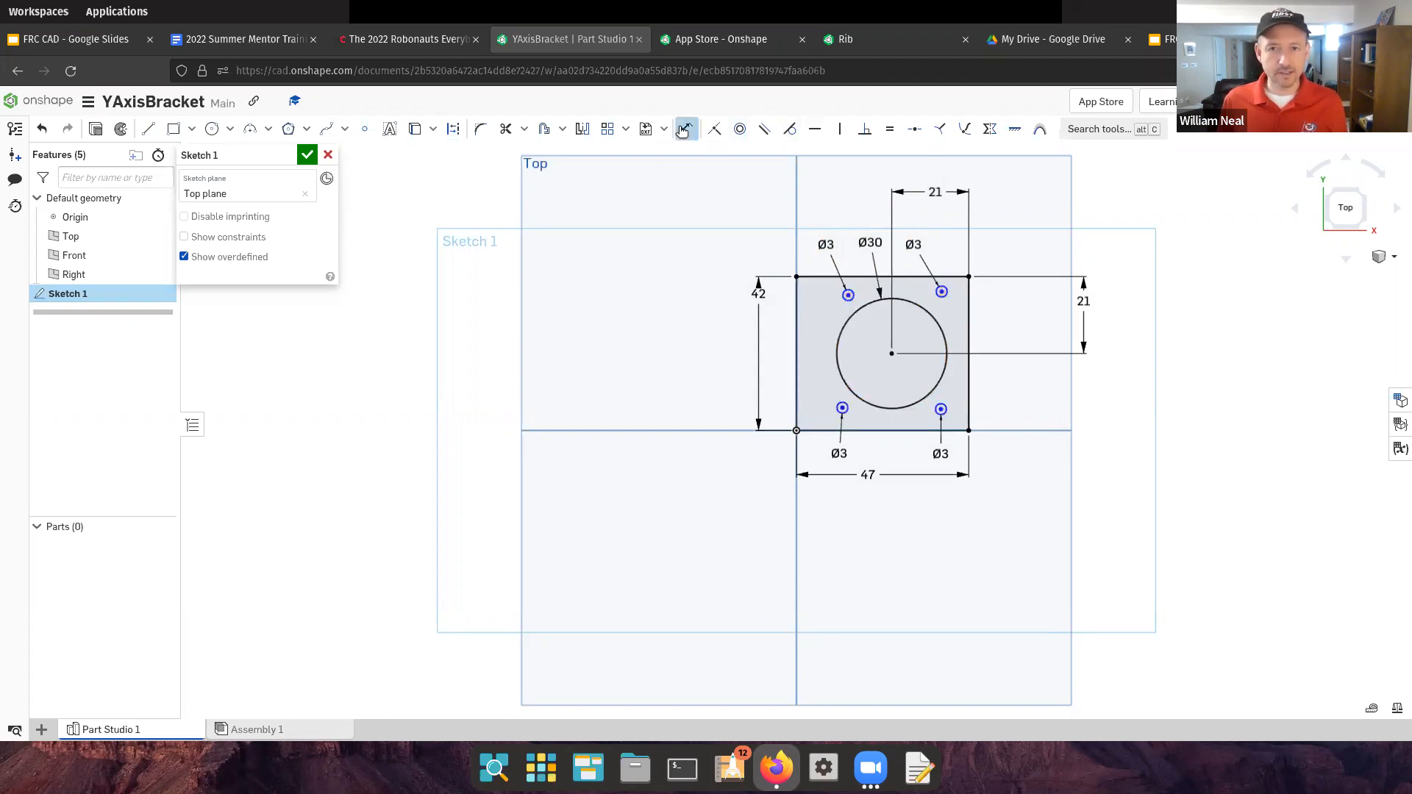
pyautogui.click(849, 295)
pyautogui.click(941, 292)
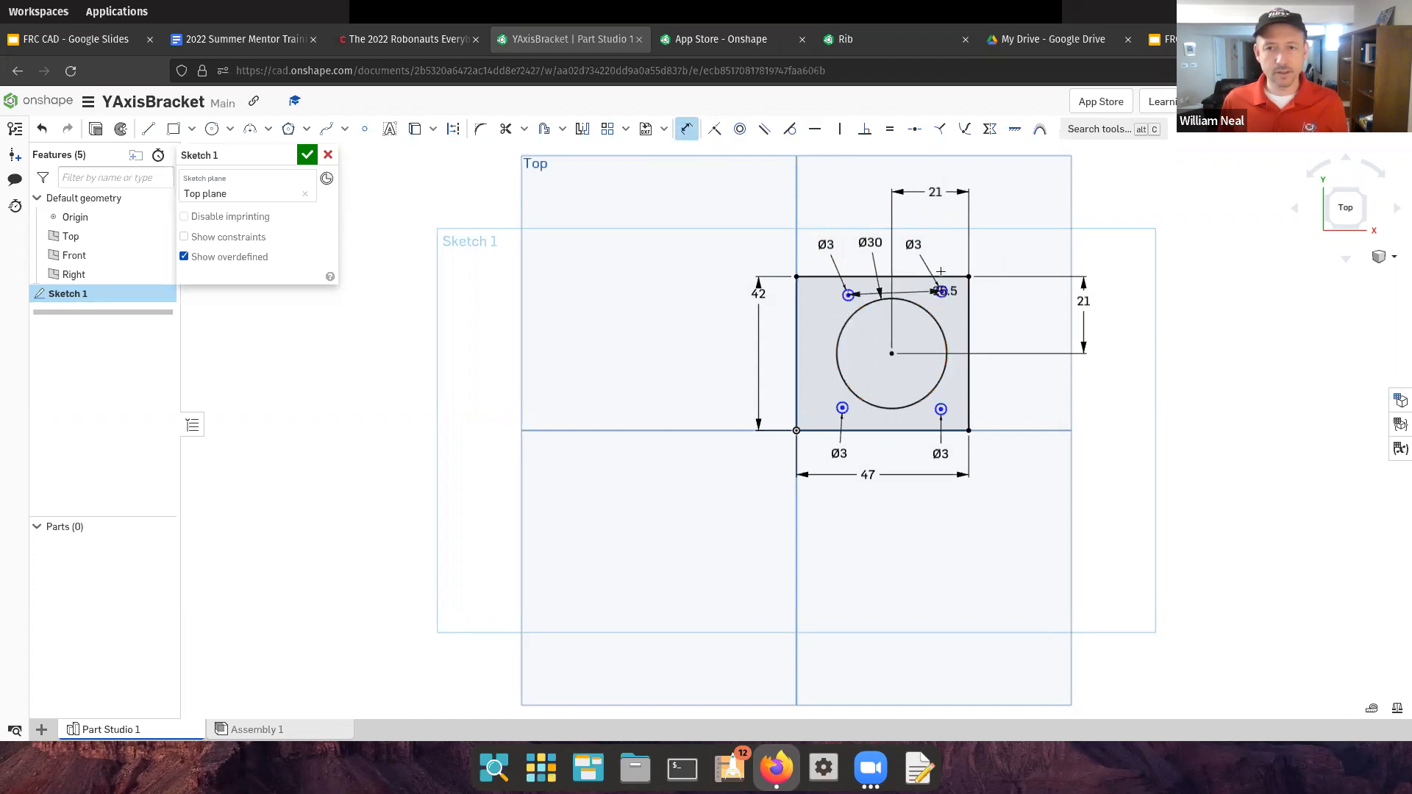
pyautogui.click(933, 224)
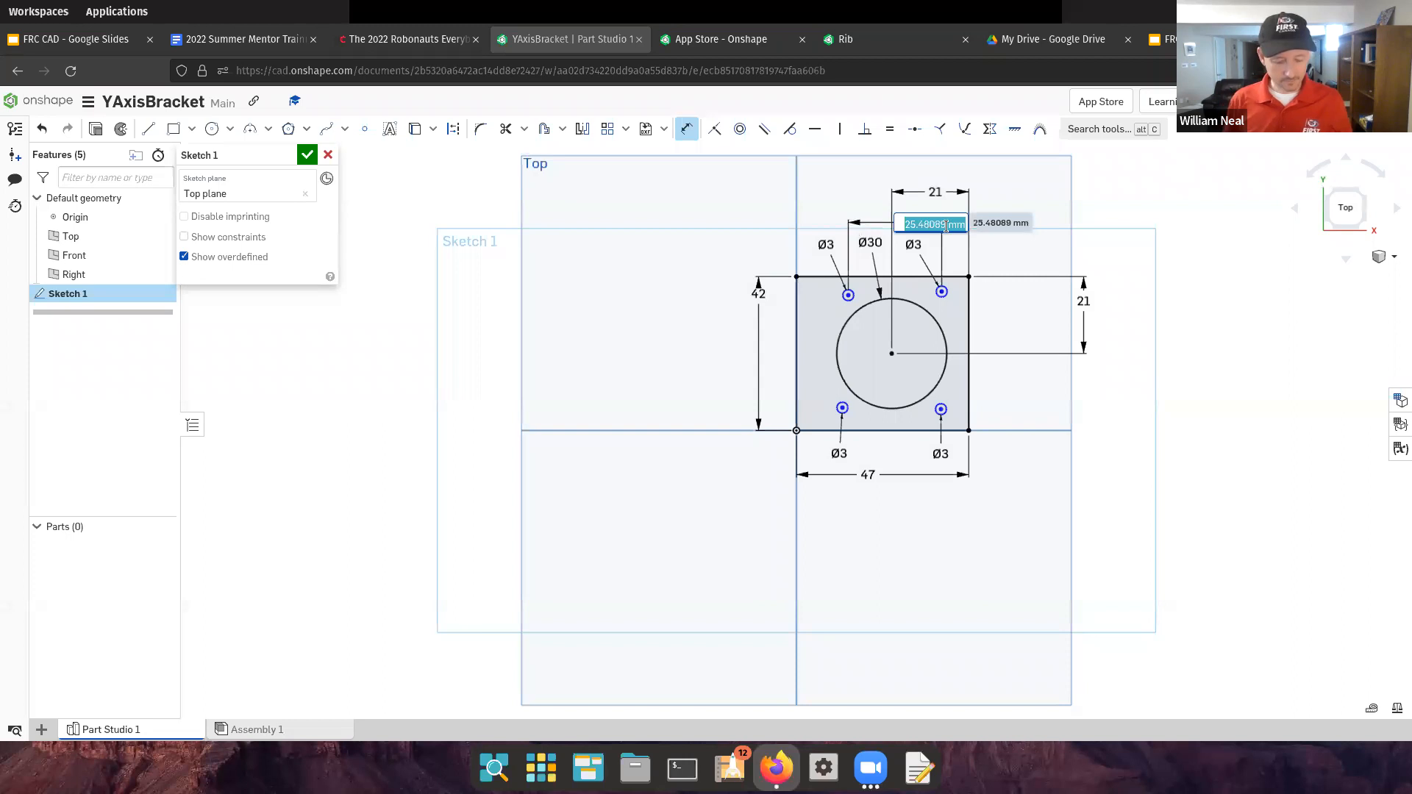
pyautogui.write('30')
pyautogui.press('Return')
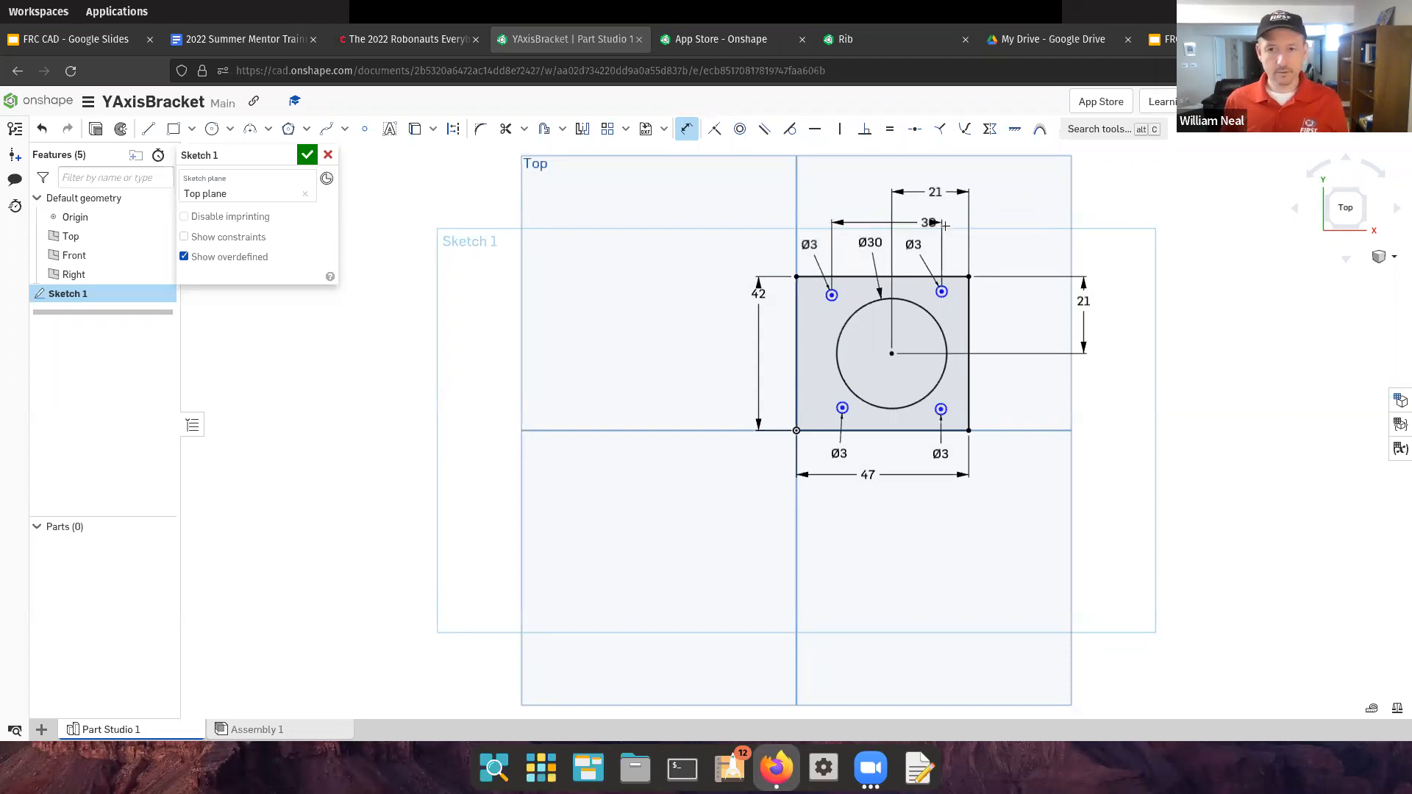
pyautogui.click(941, 292)
pyautogui.press('Escape')
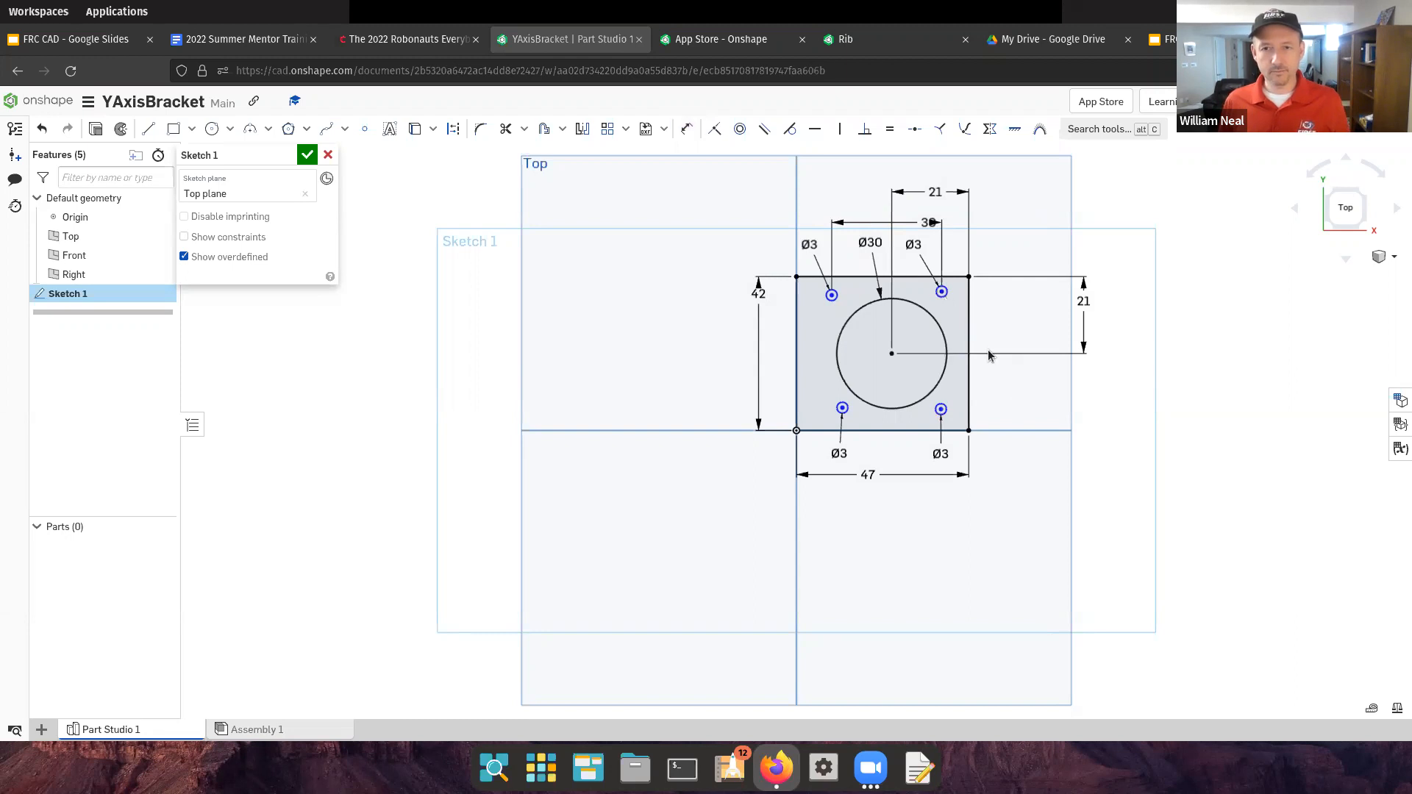
# Dimension the two right-hand small circles 30 mm apart vertically and the two lower small circles 30 mm apart horizontally
pyautogui.click(688, 130)
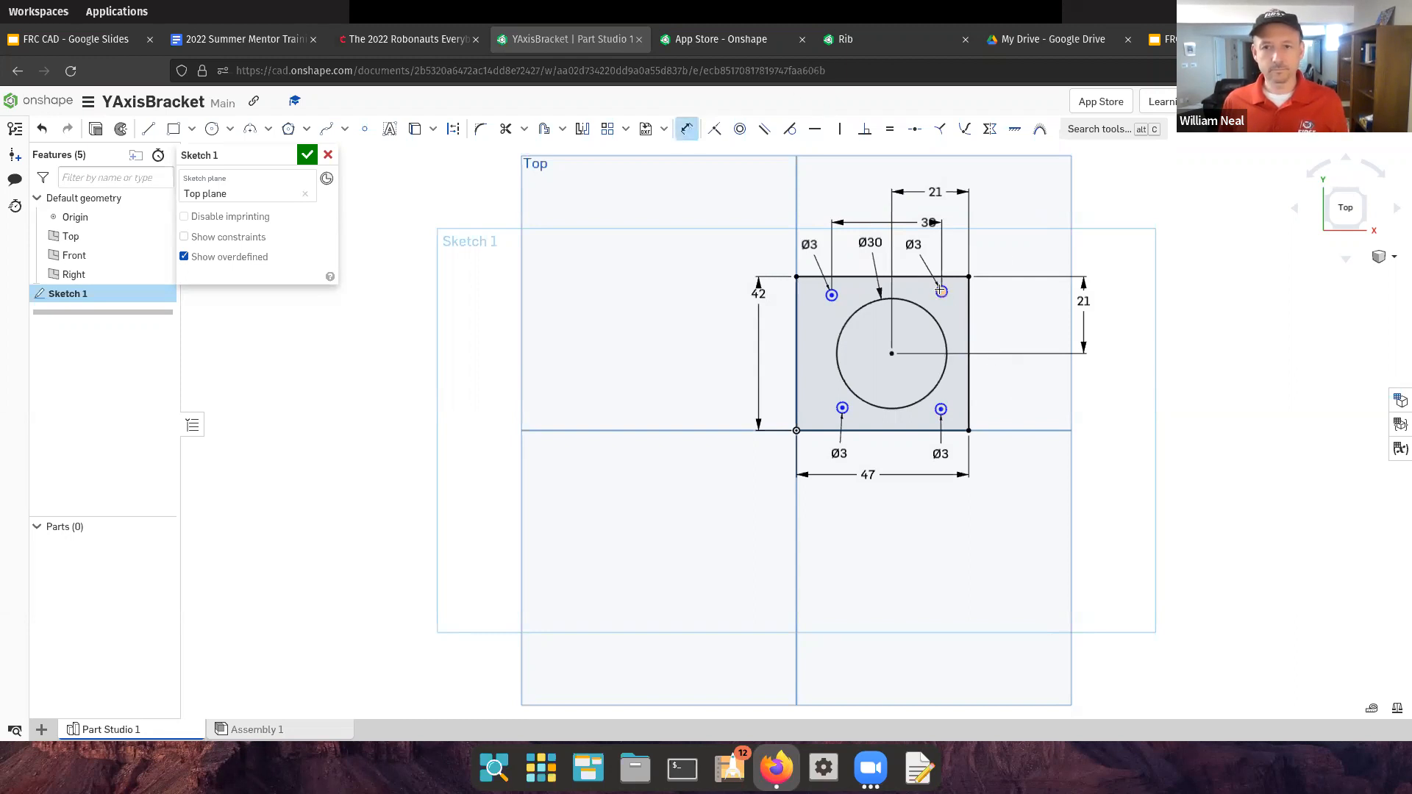
pyautogui.click(941, 409)
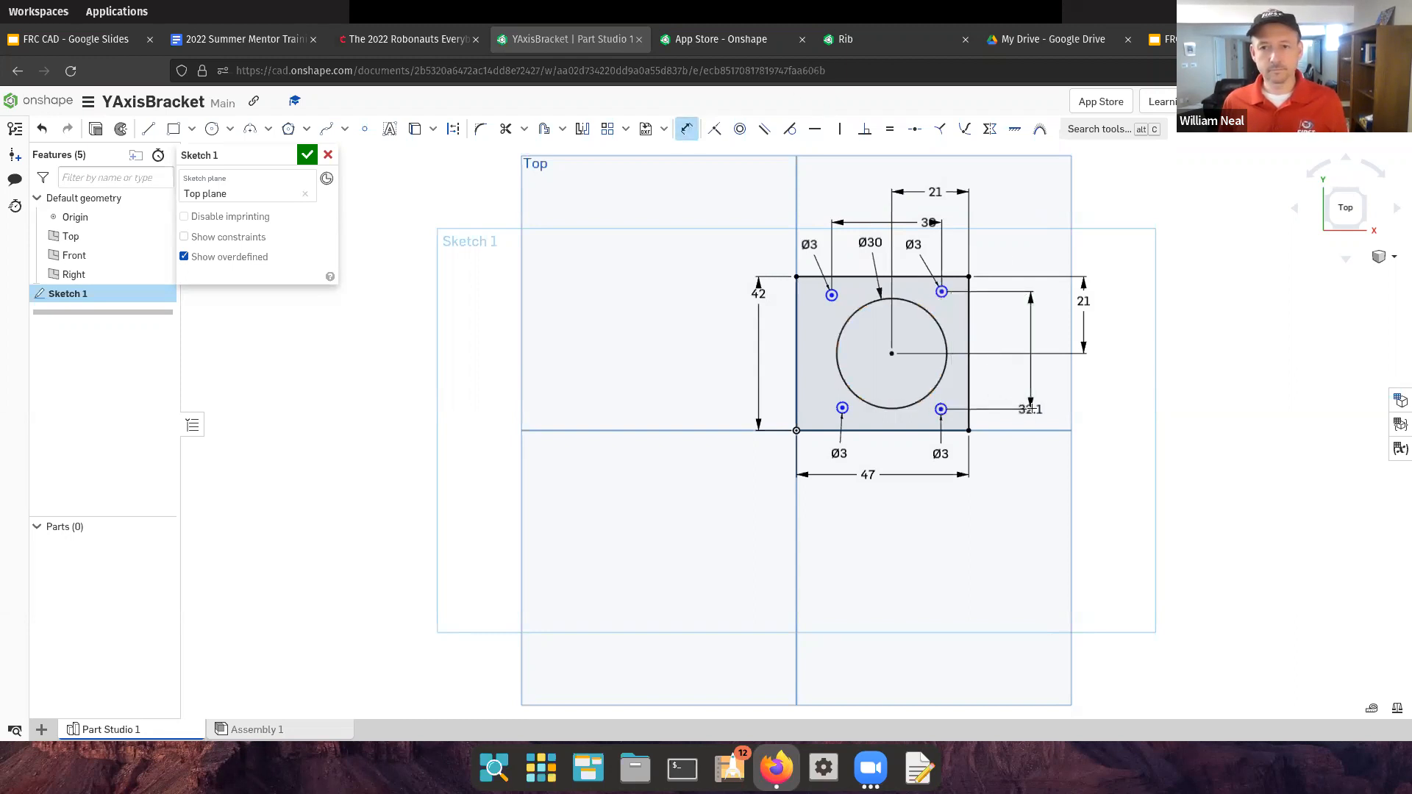
pyautogui.click(1033, 410)
pyautogui.write('30')
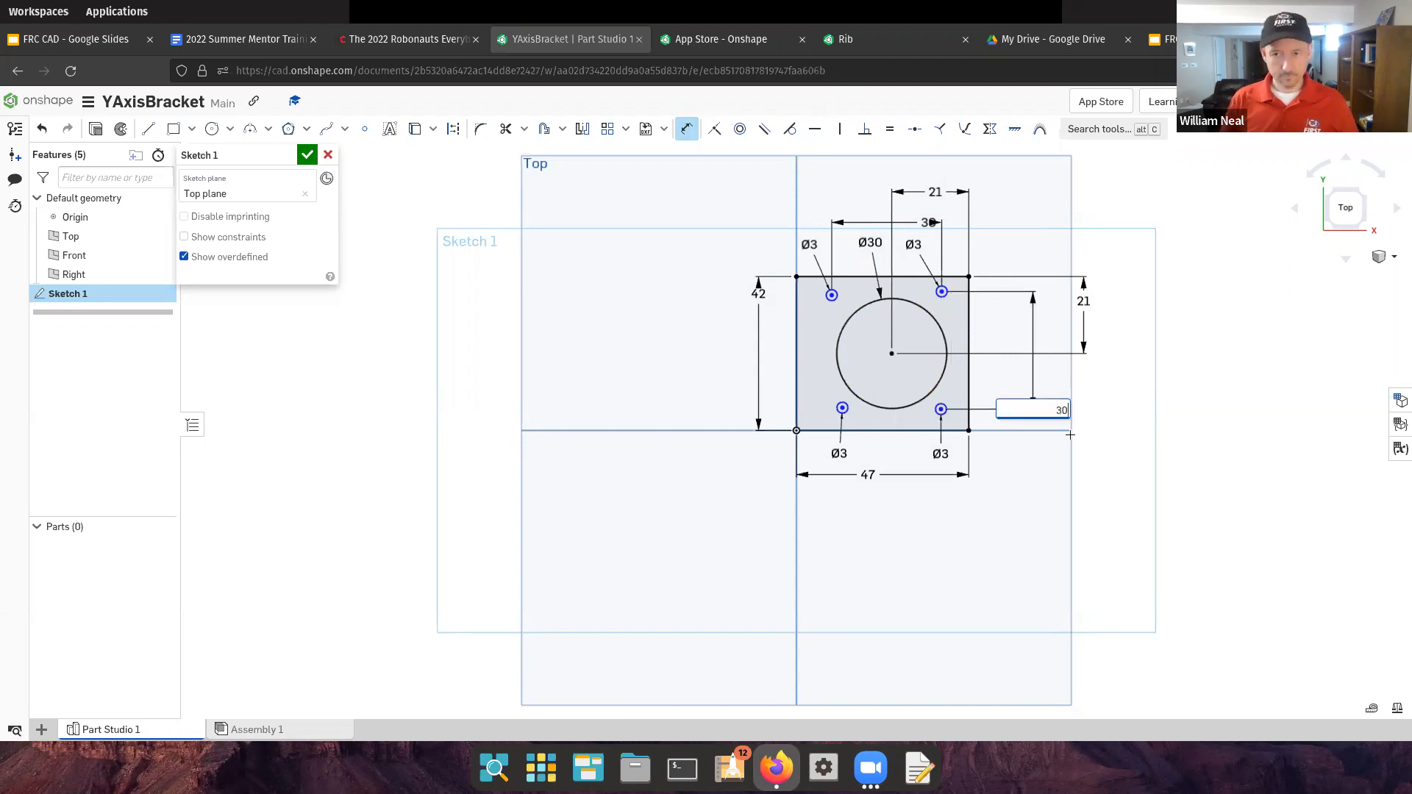
pyautogui.press('Return')
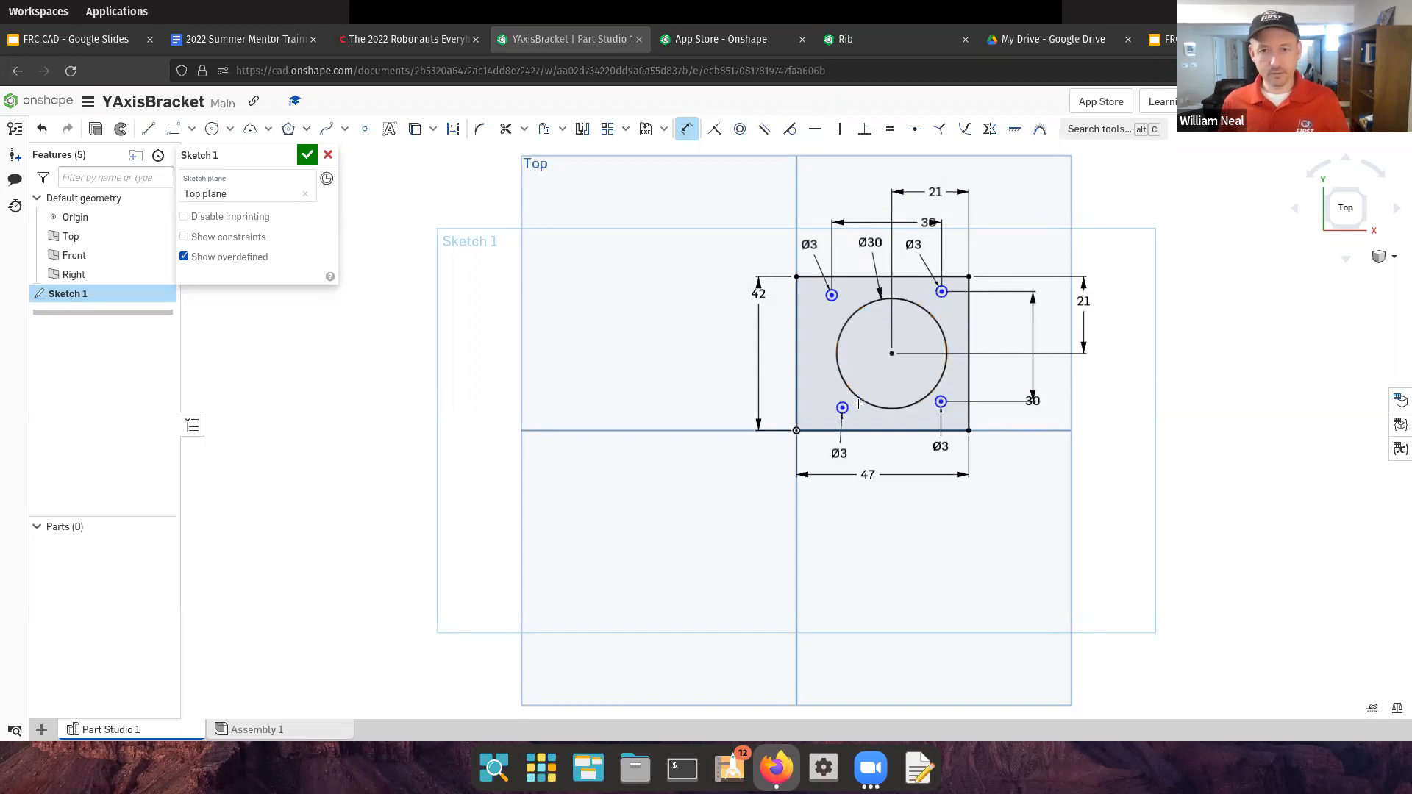
pyautogui.click(940, 403)
pyautogui.click(925, 542)
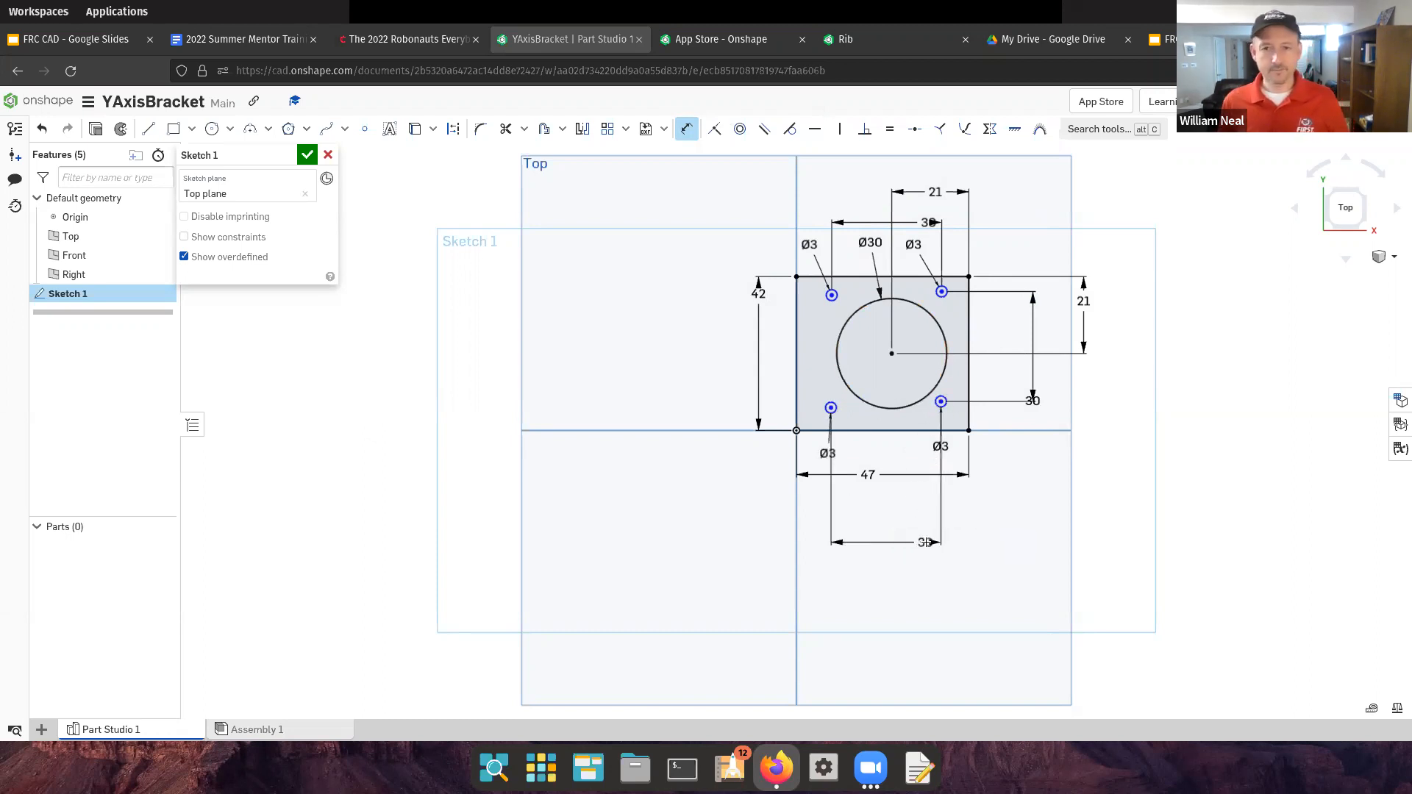
# Dimension the two left-hand small circles 30 mm apart vertically
pyautogui.click(832, 295)
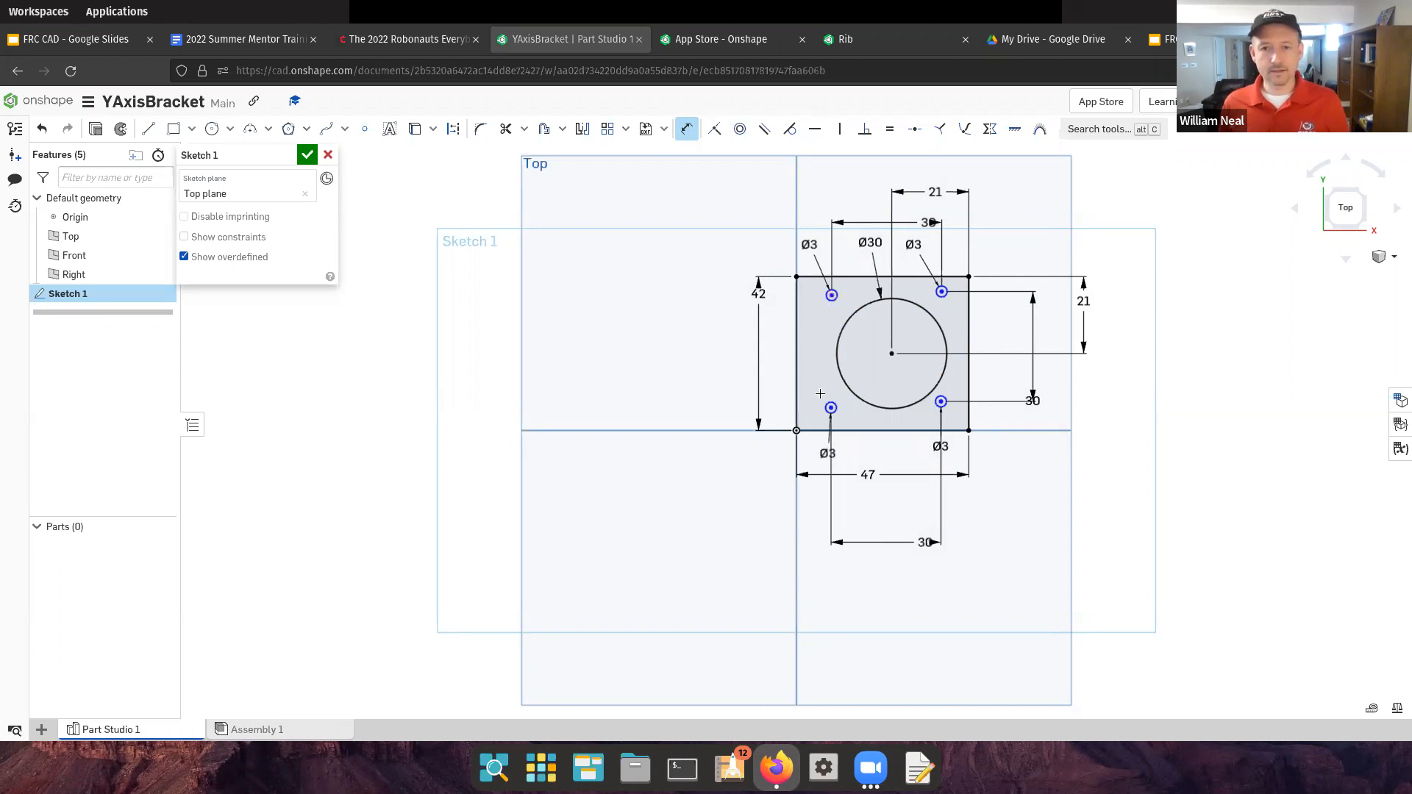
pyautogui.click(830, 408)
pyautogui.click(673, 392)
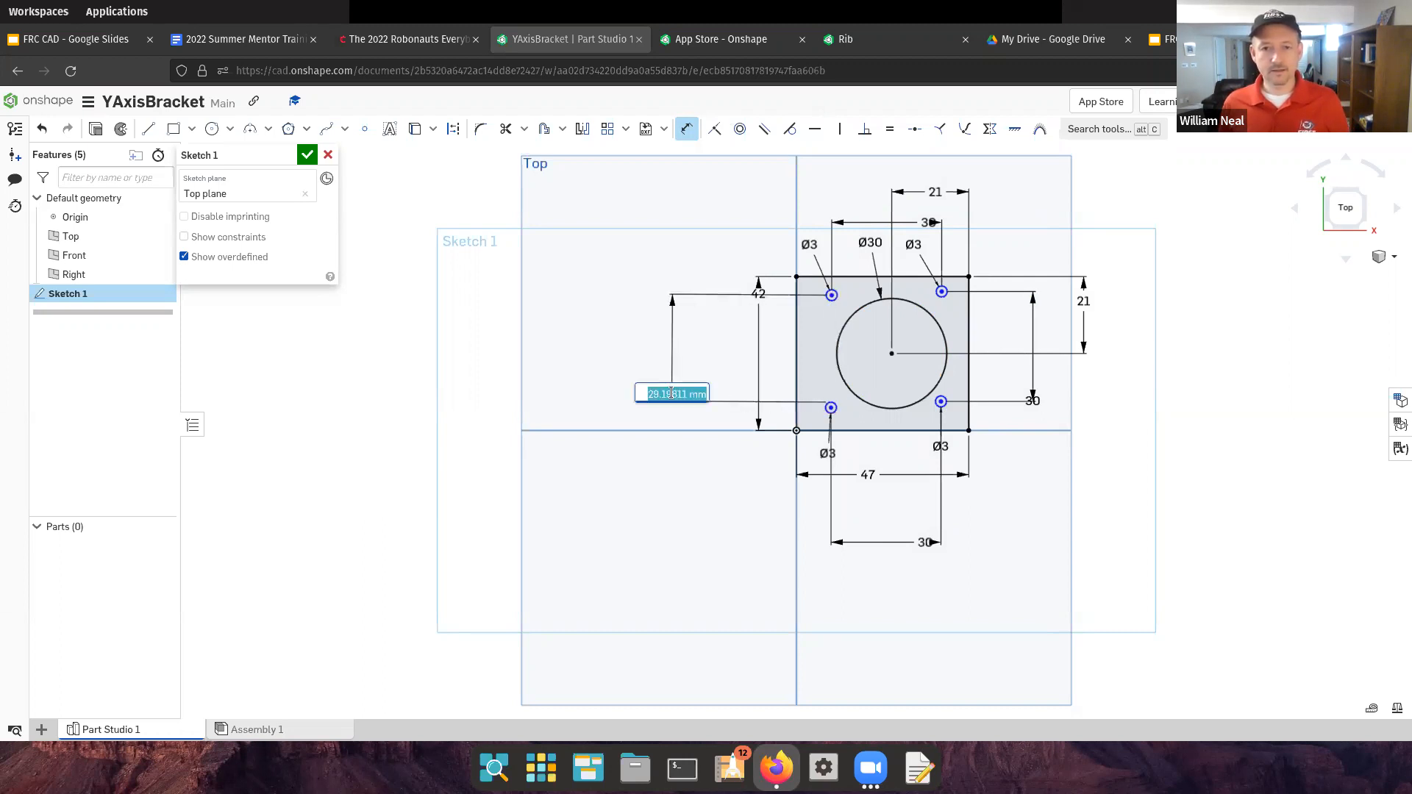
pyautogui.write('30')
pyautogui.press('Return')
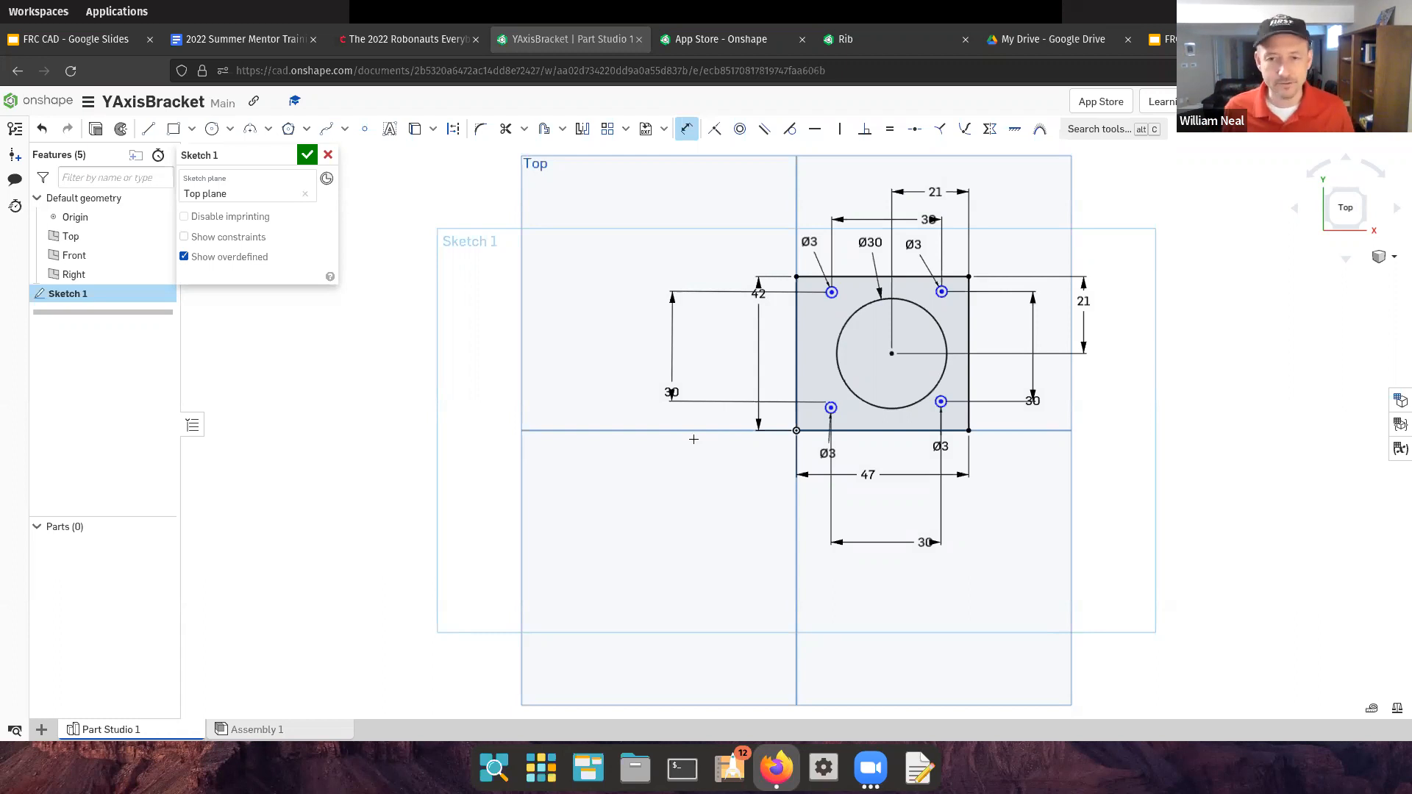
# Dimension the vertical offset between the two lower small circles to 0 mm so they sit level
pyautogui.click(831, 408)
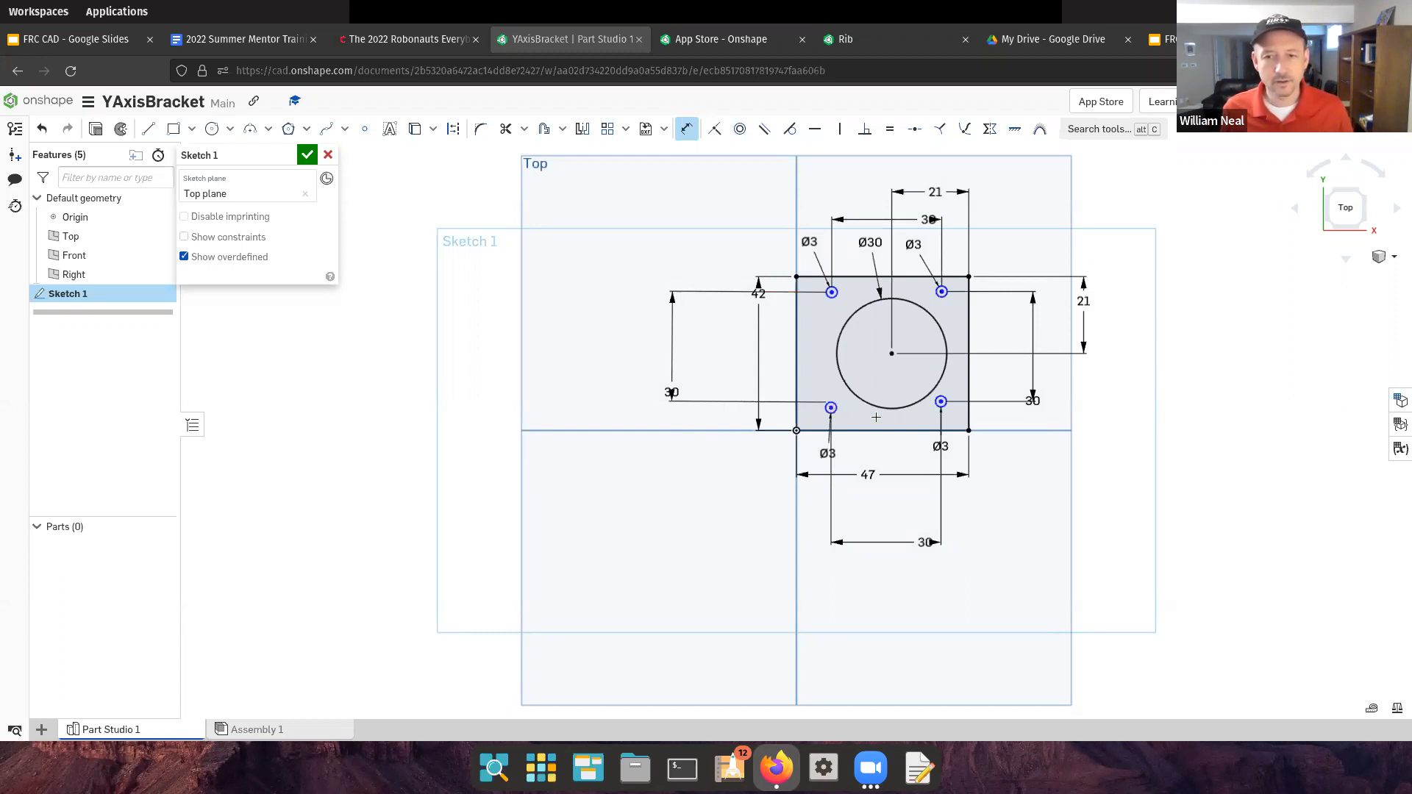
pyautogui.click(942, 403)
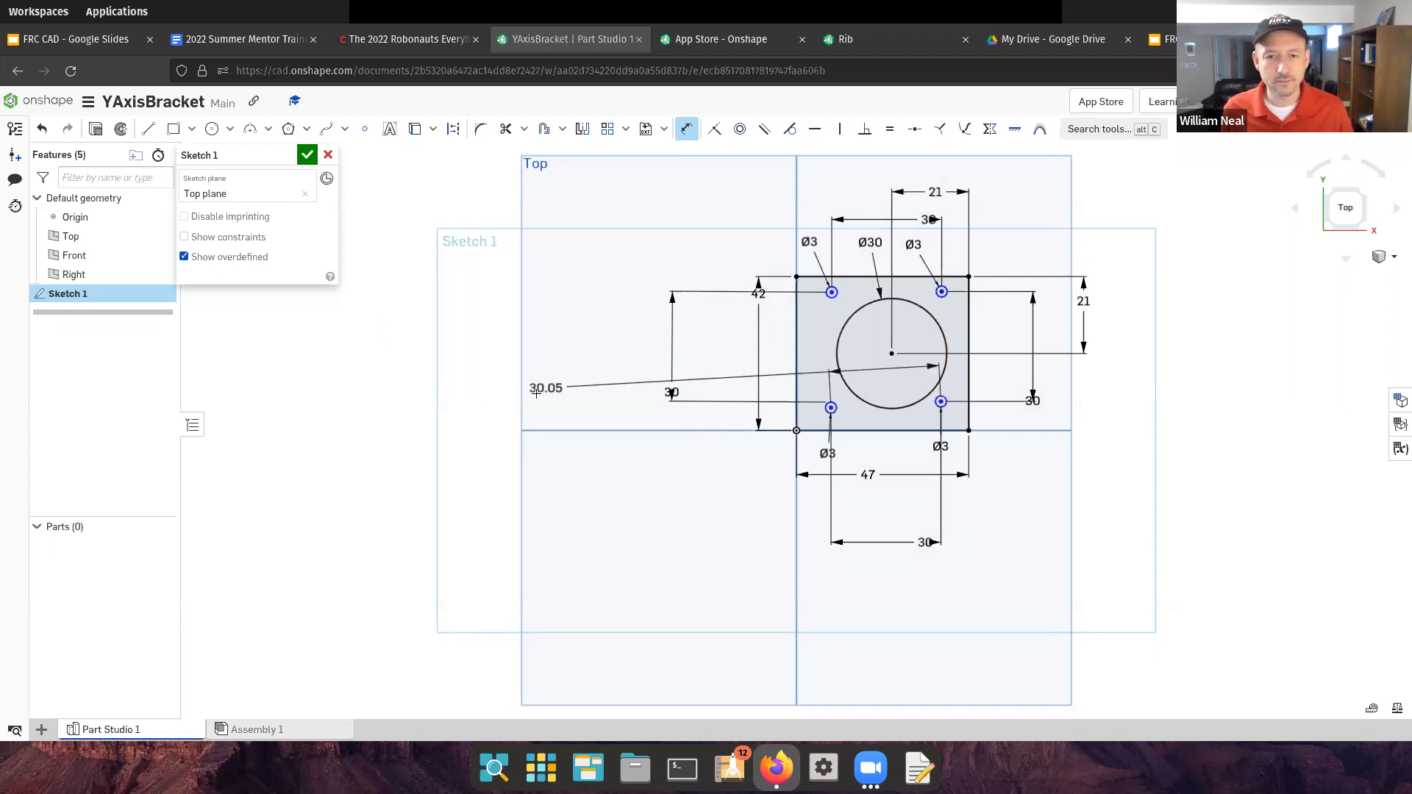
pyautogui.click(557, 405)
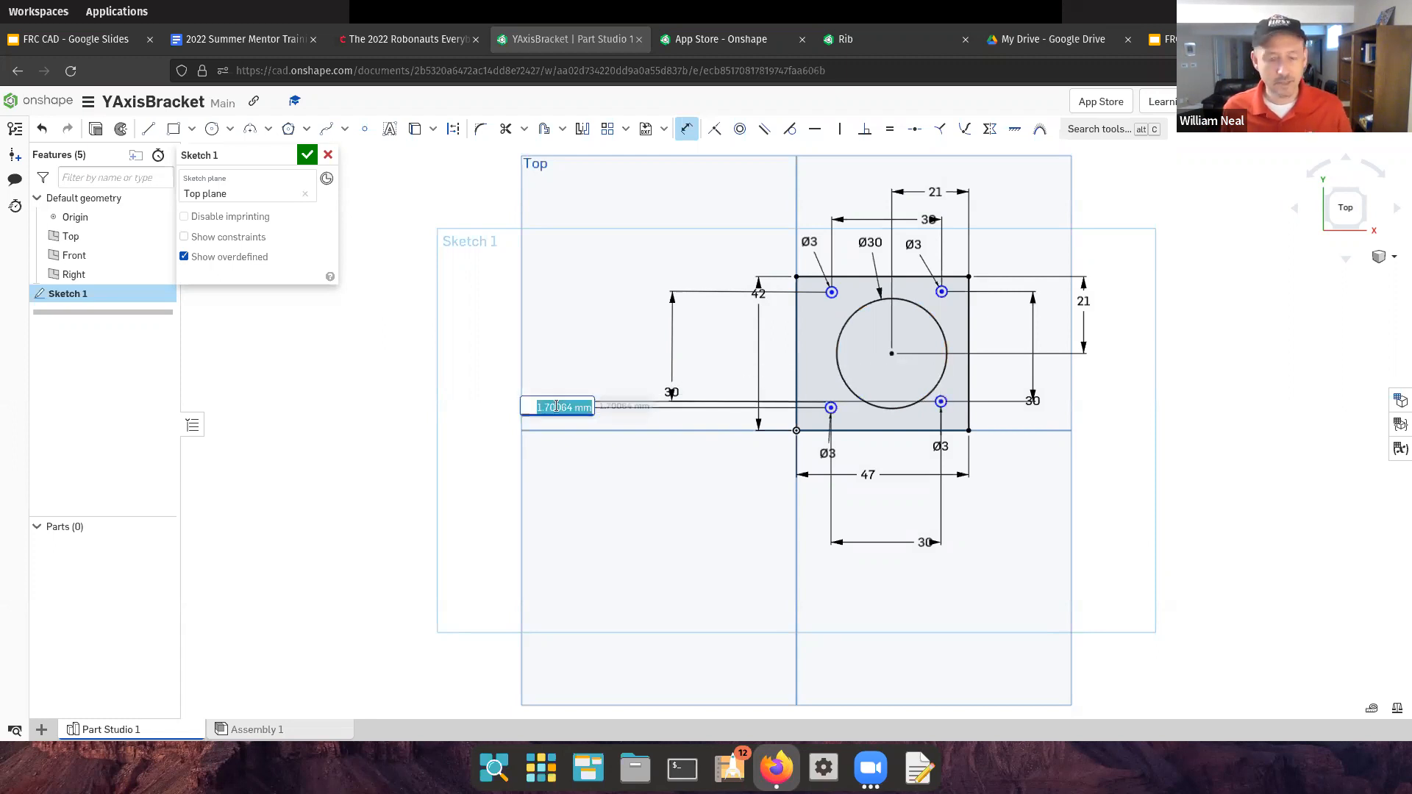
pyautogui.write('0')
pyautogui.press('Return')
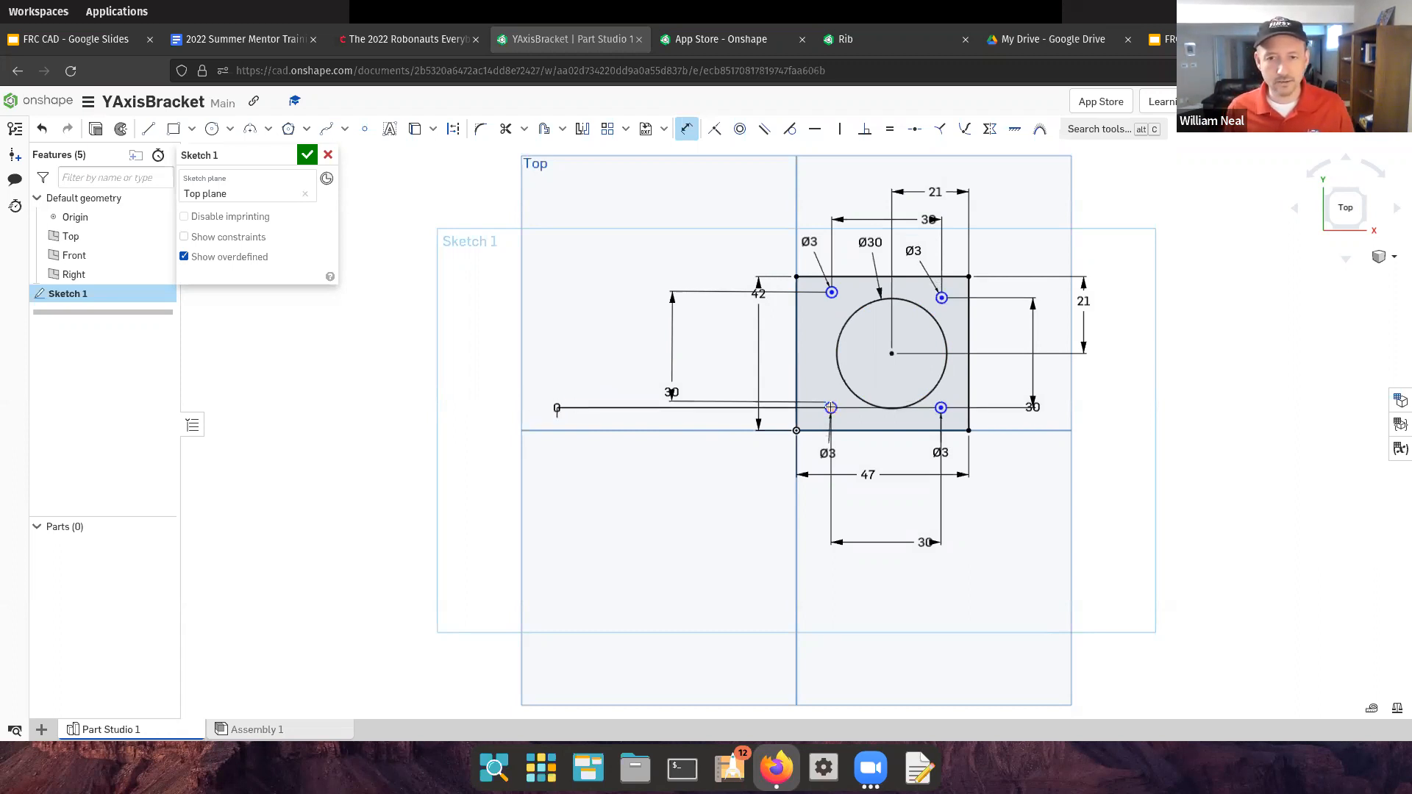
pyautogui.click(833, 294)
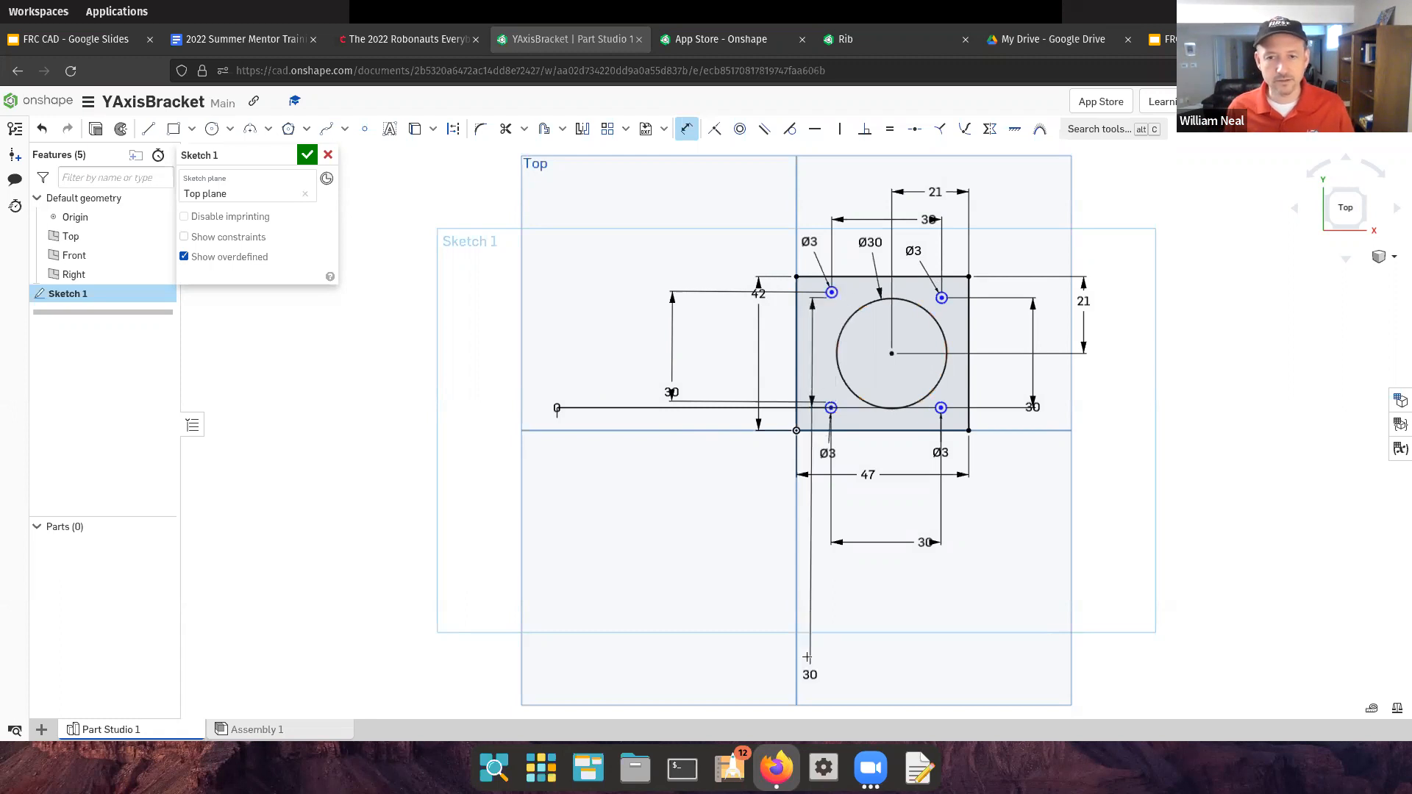
pyautogui.click(841, 675)
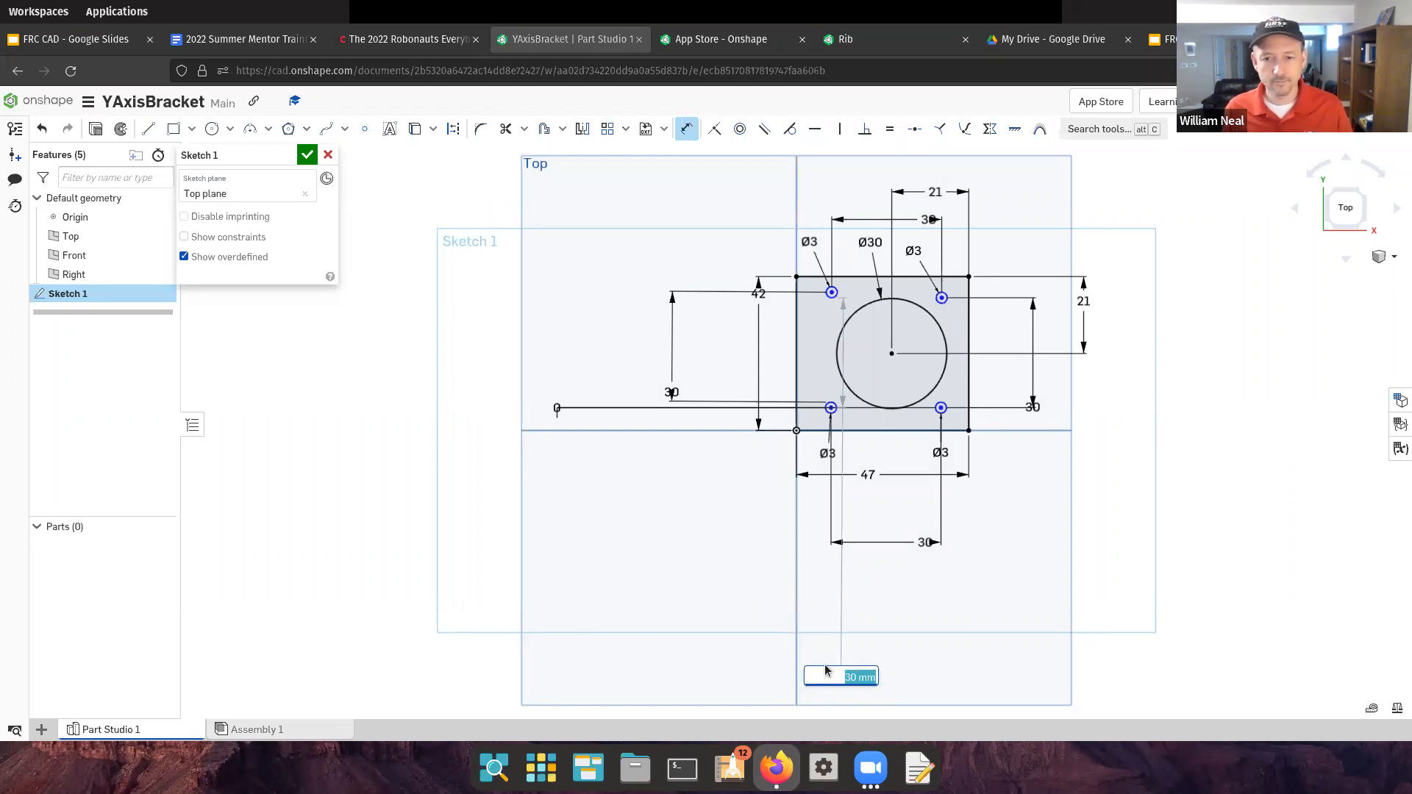
pyautogui.write('30')
pyautogui.press('Return')
pyautogui.press('Escape')
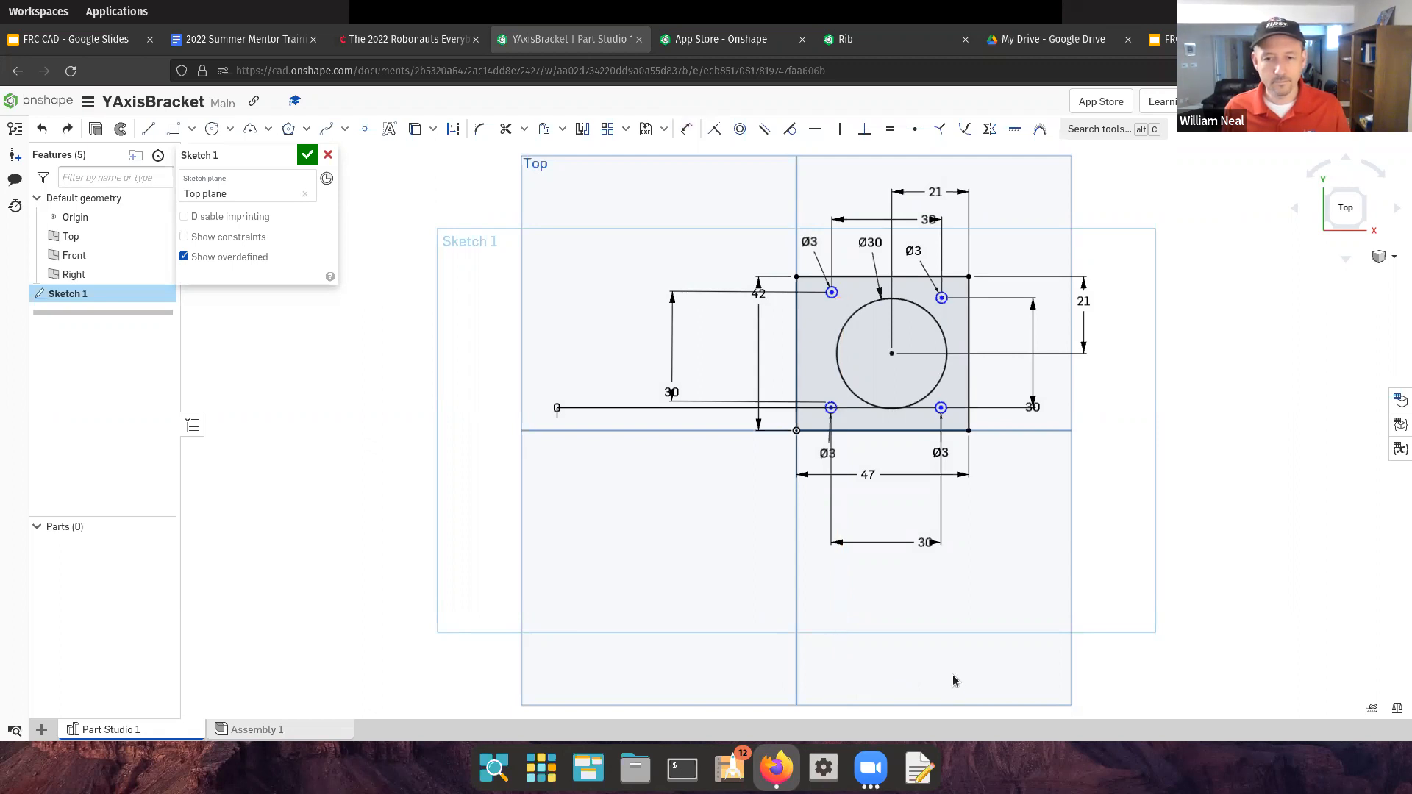
# Check the vertical center distance between the two left-hand small circles and between the two right-hand small circles
pyautogui.press('d')
pyautogui.click(831, 293)
pyautogui.click(831, 408)
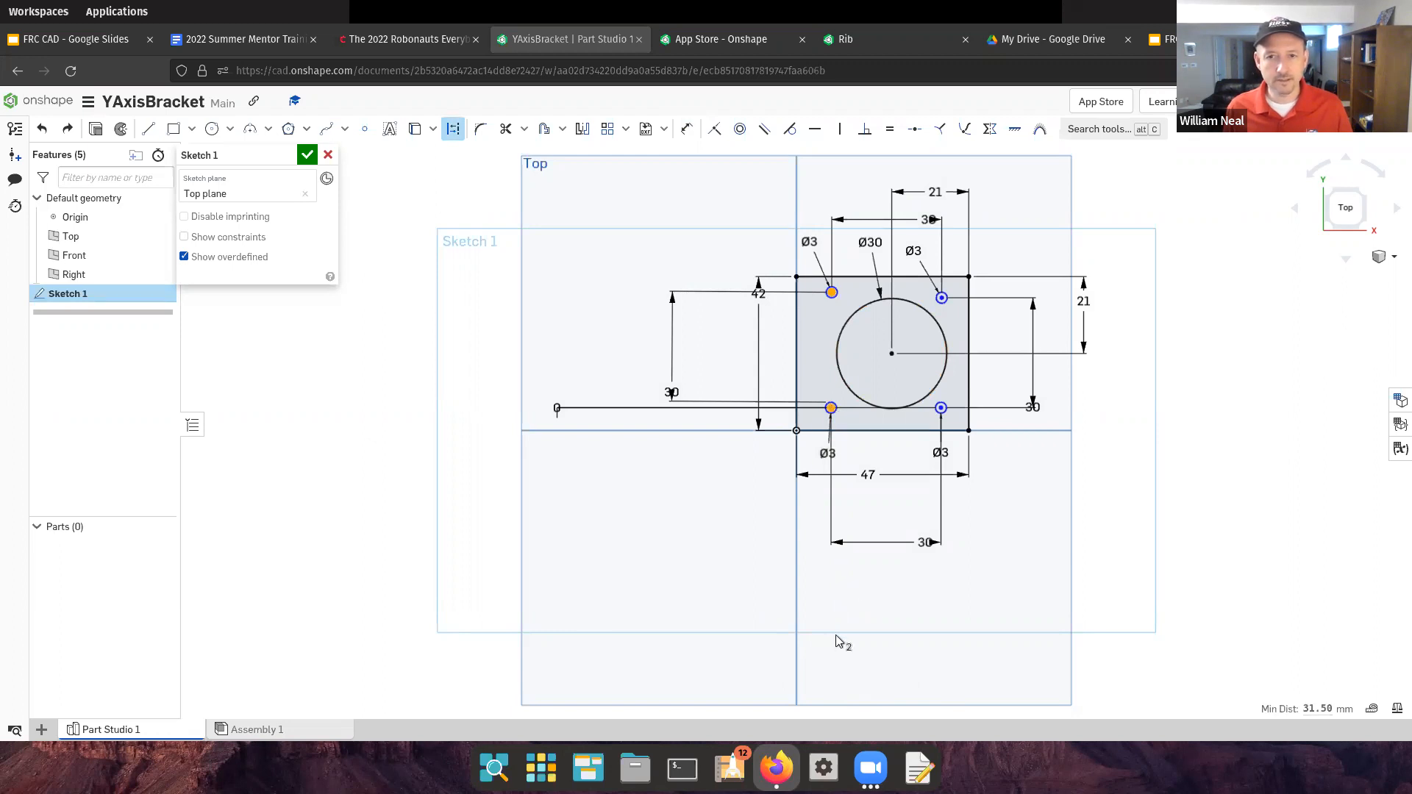
pyautogui.click(686, 129)
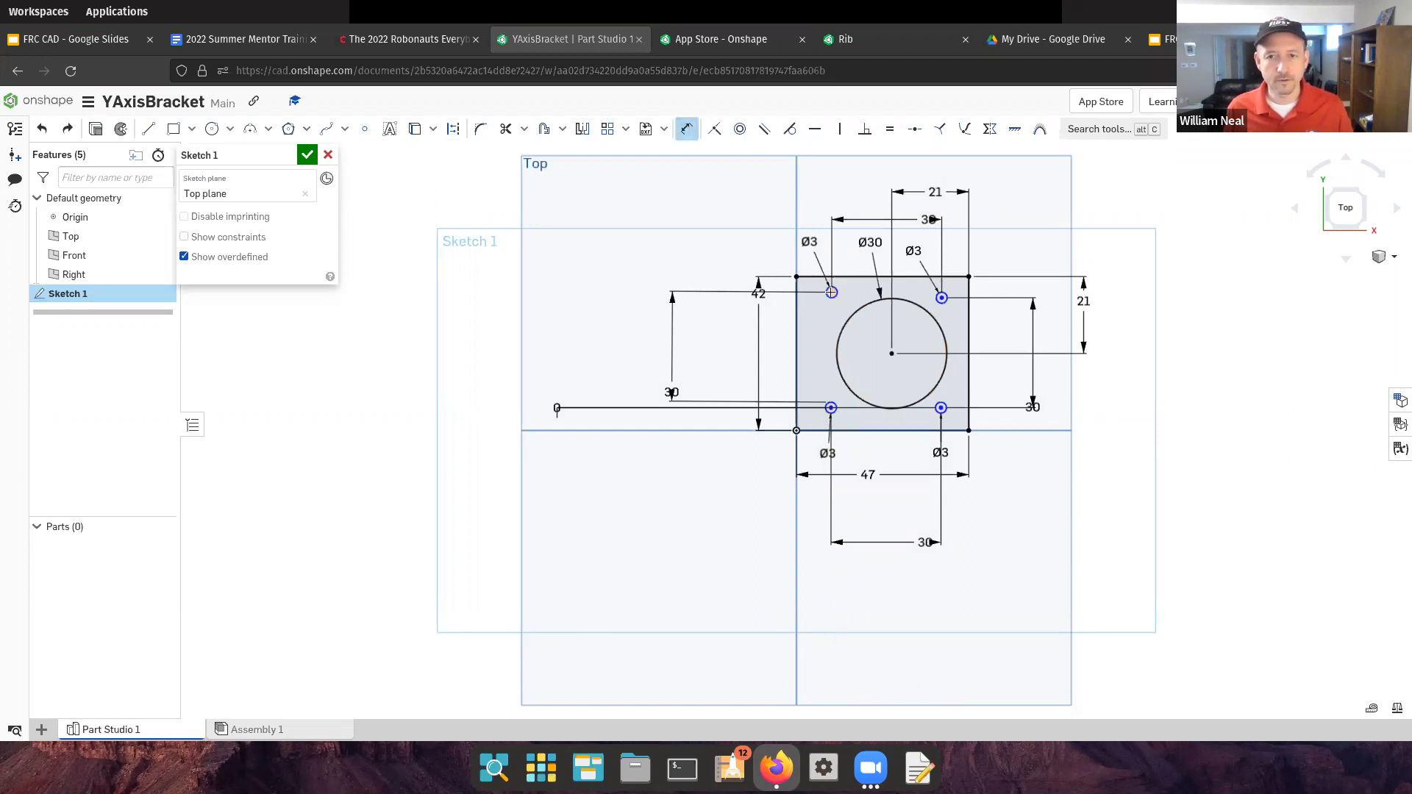
pyautogui.click(831, 408)
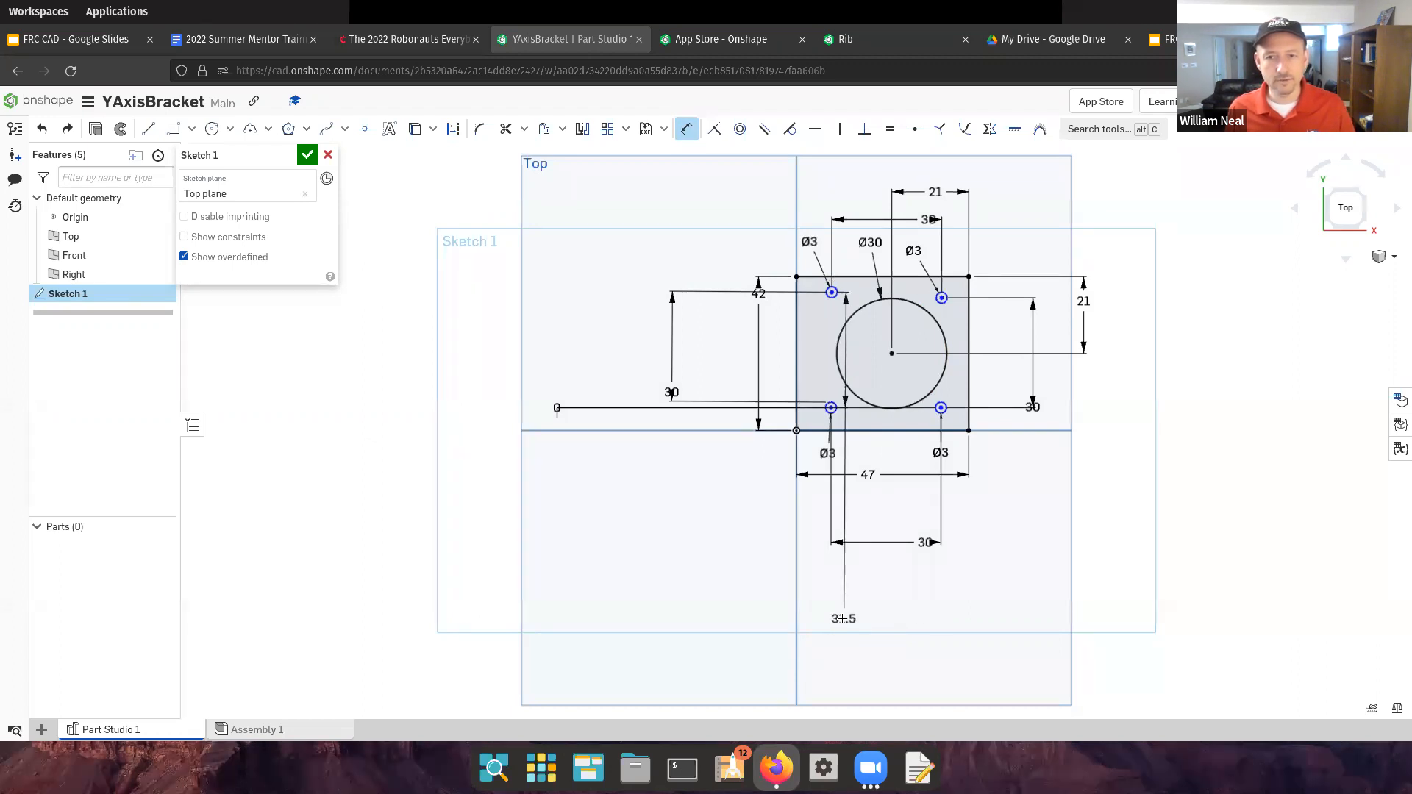
pyautogui.press('Escape')
pyautogui.click(941, 298)
pyautogui.click(940, 409)
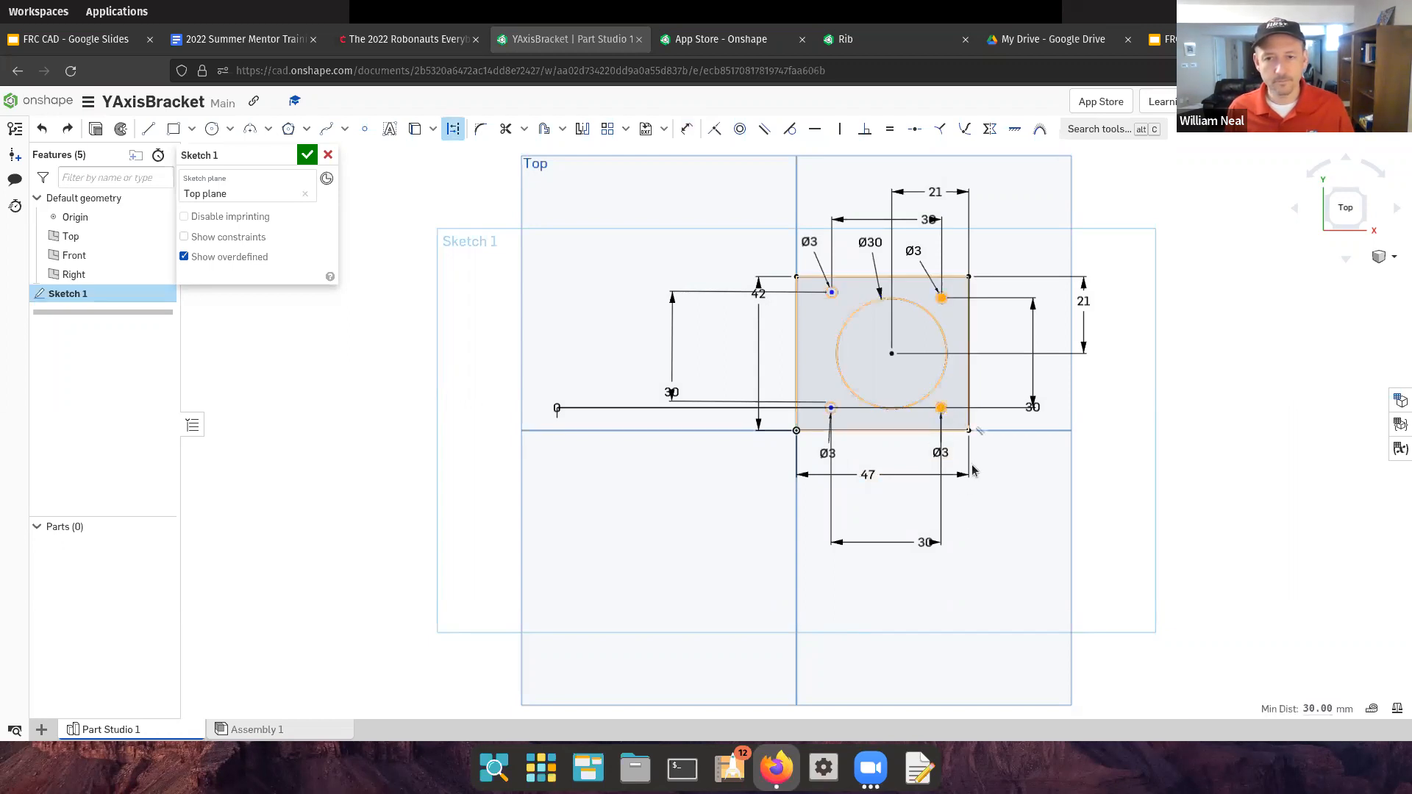
pyautogui.click(685, 134)
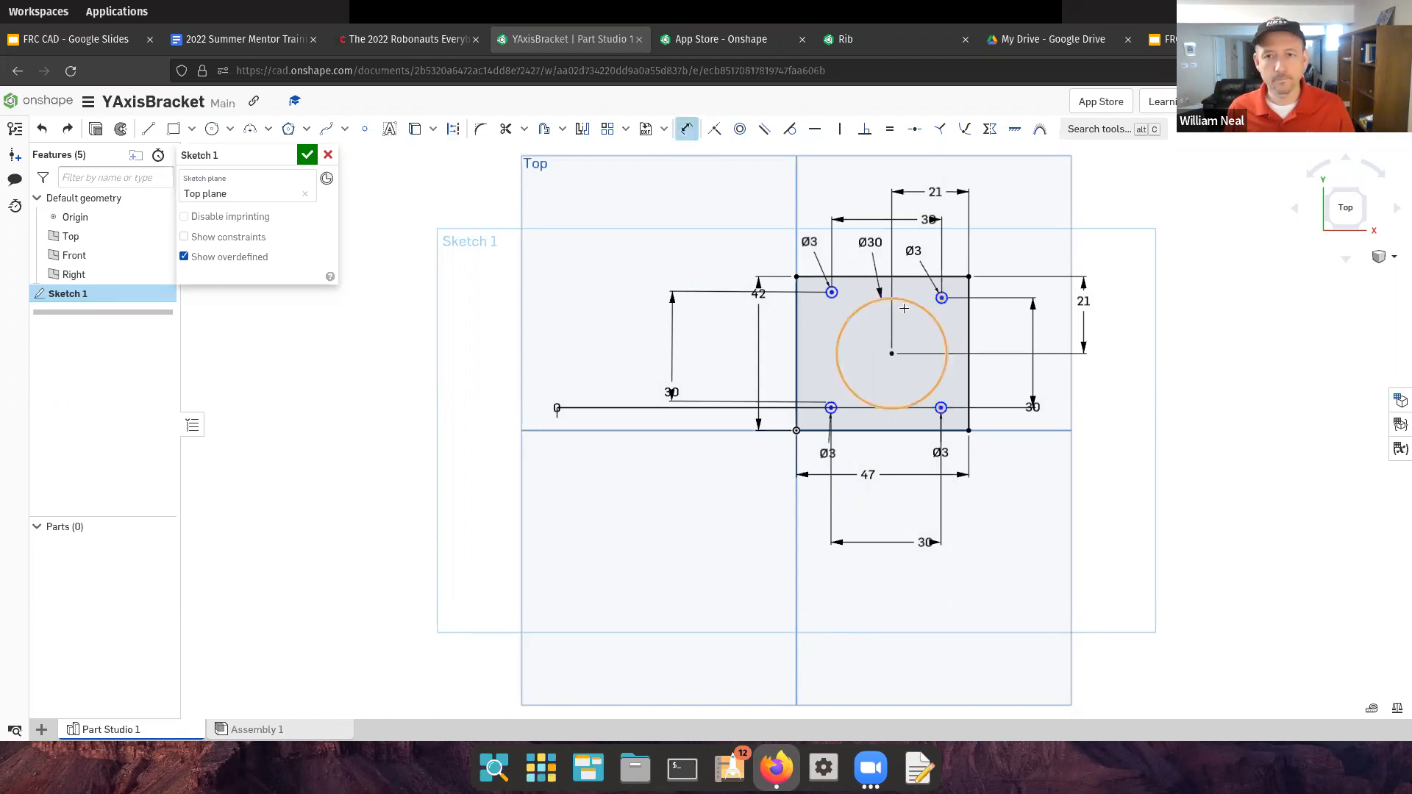
pyautogui.click(951, 406)
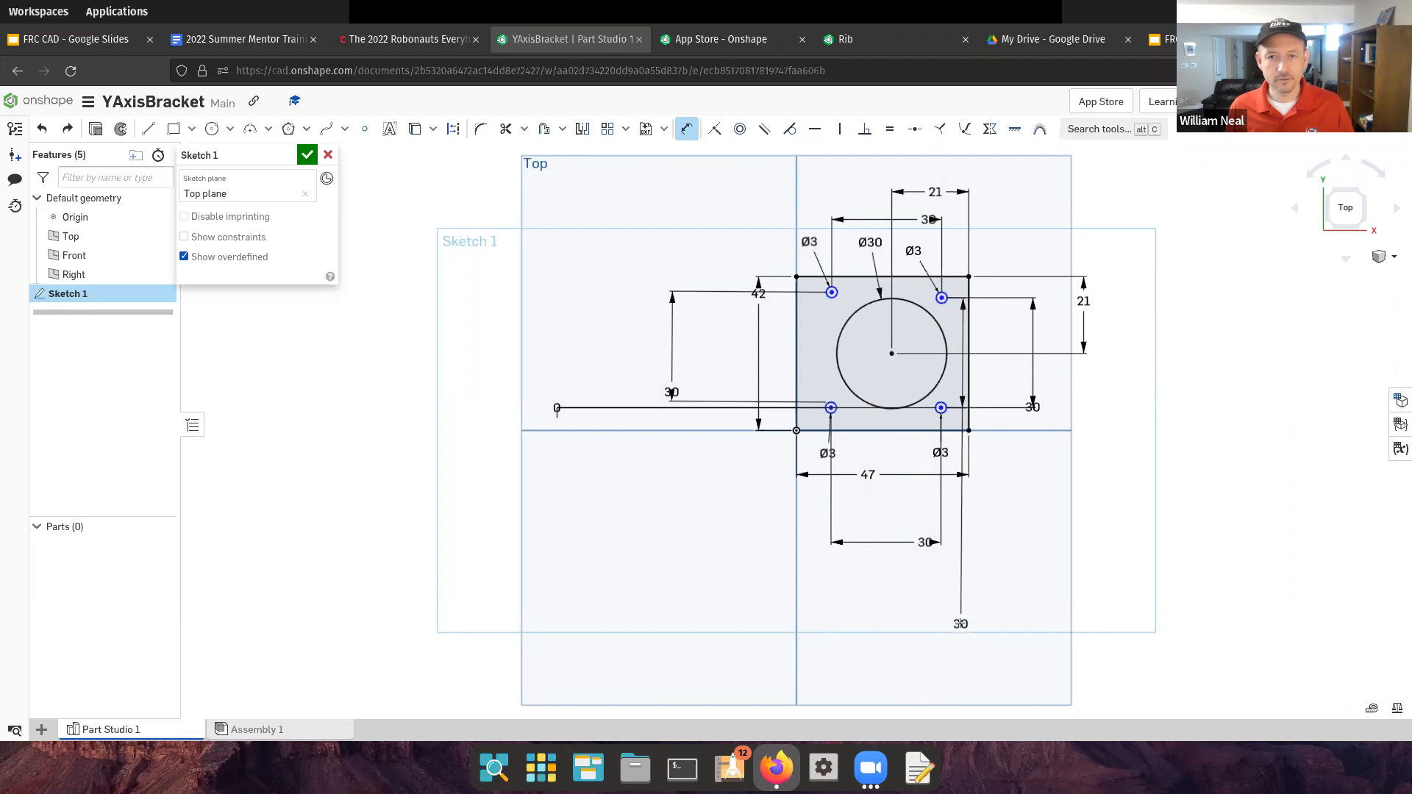
pyautogui.press('Escape')
# Dimension the vertical offset between the two upper small circles to 0 mm so they sit level
pyautogui.click(942, 298)
pyautogui.click(832, 292)
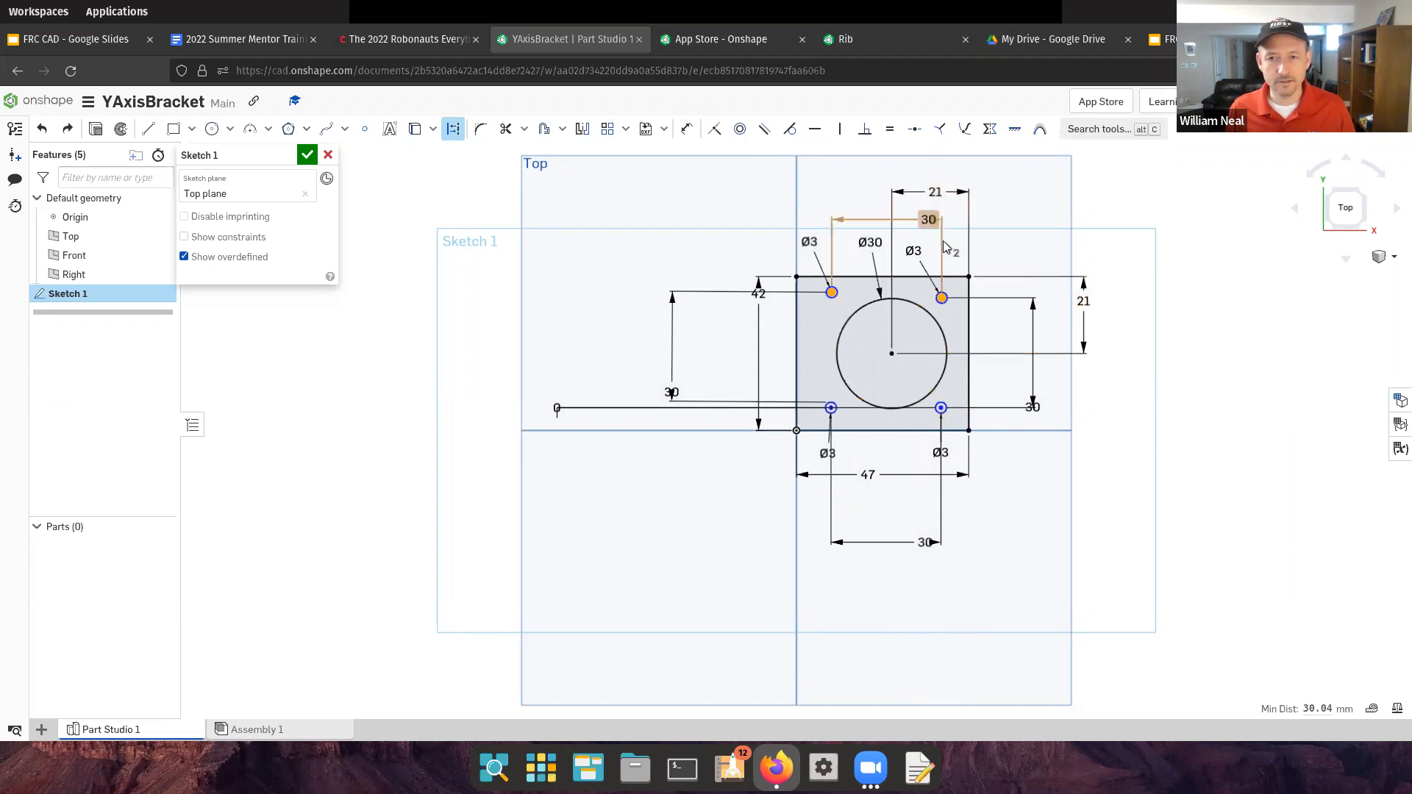
pyautogui.click(686, 129)
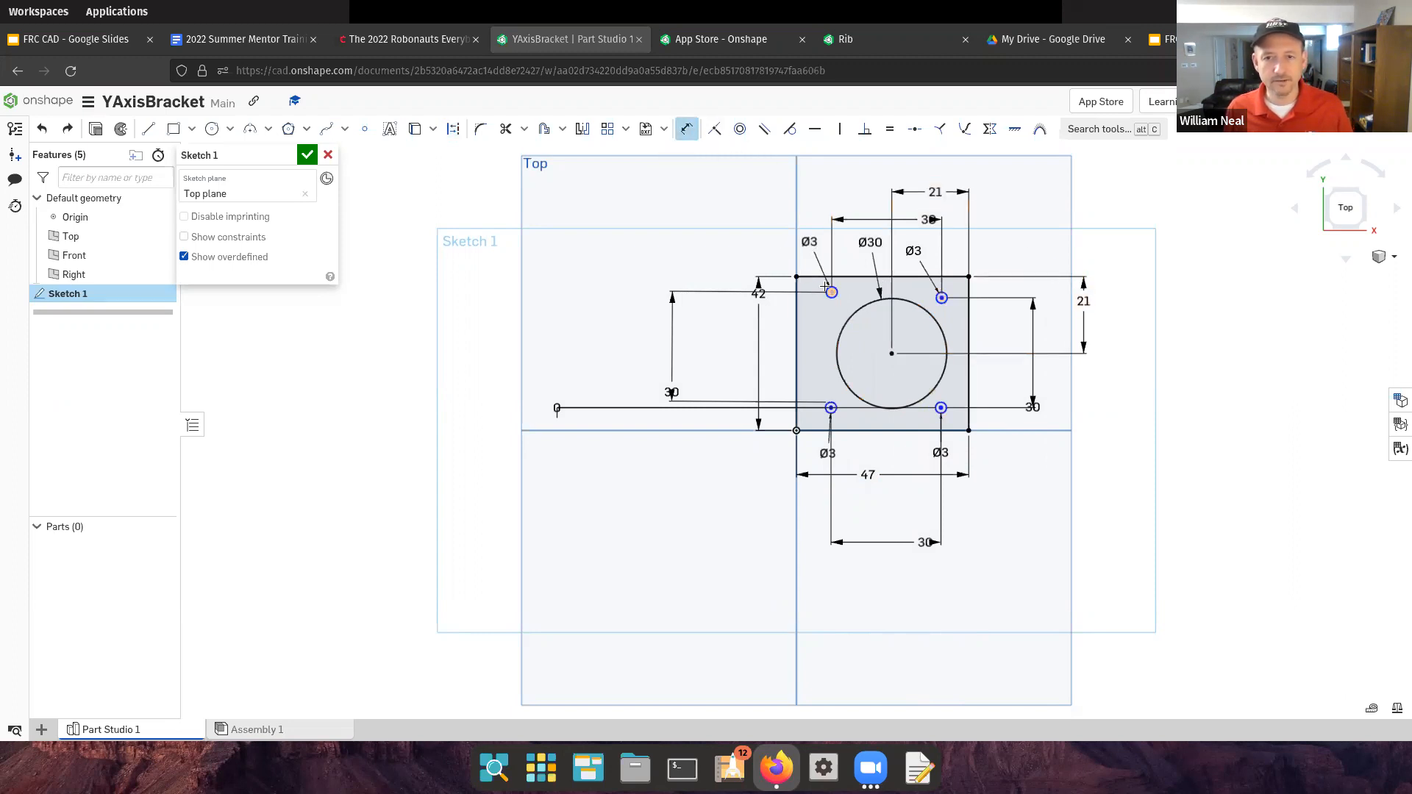
pyautogui.click(941, 298)
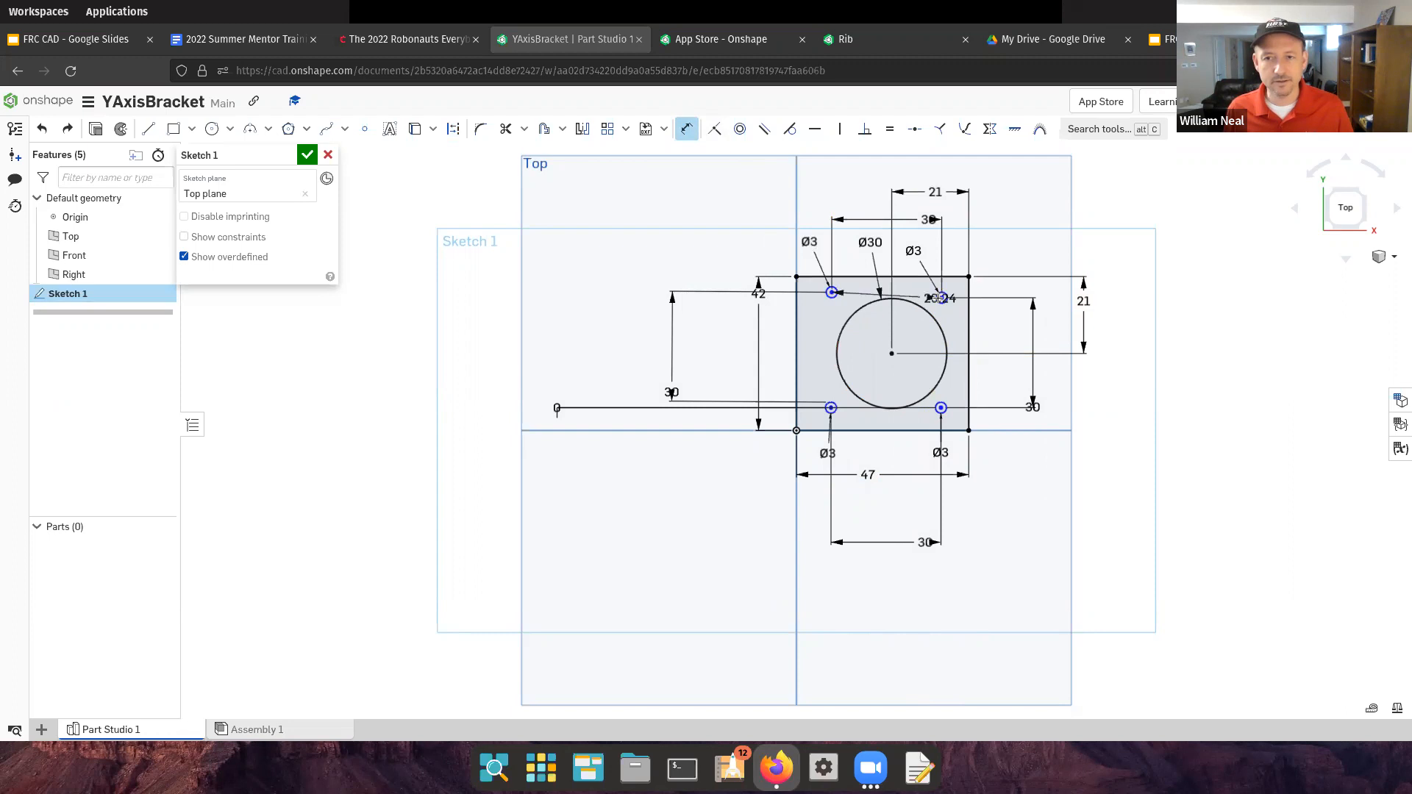
pyautogui.click(1190, 298)
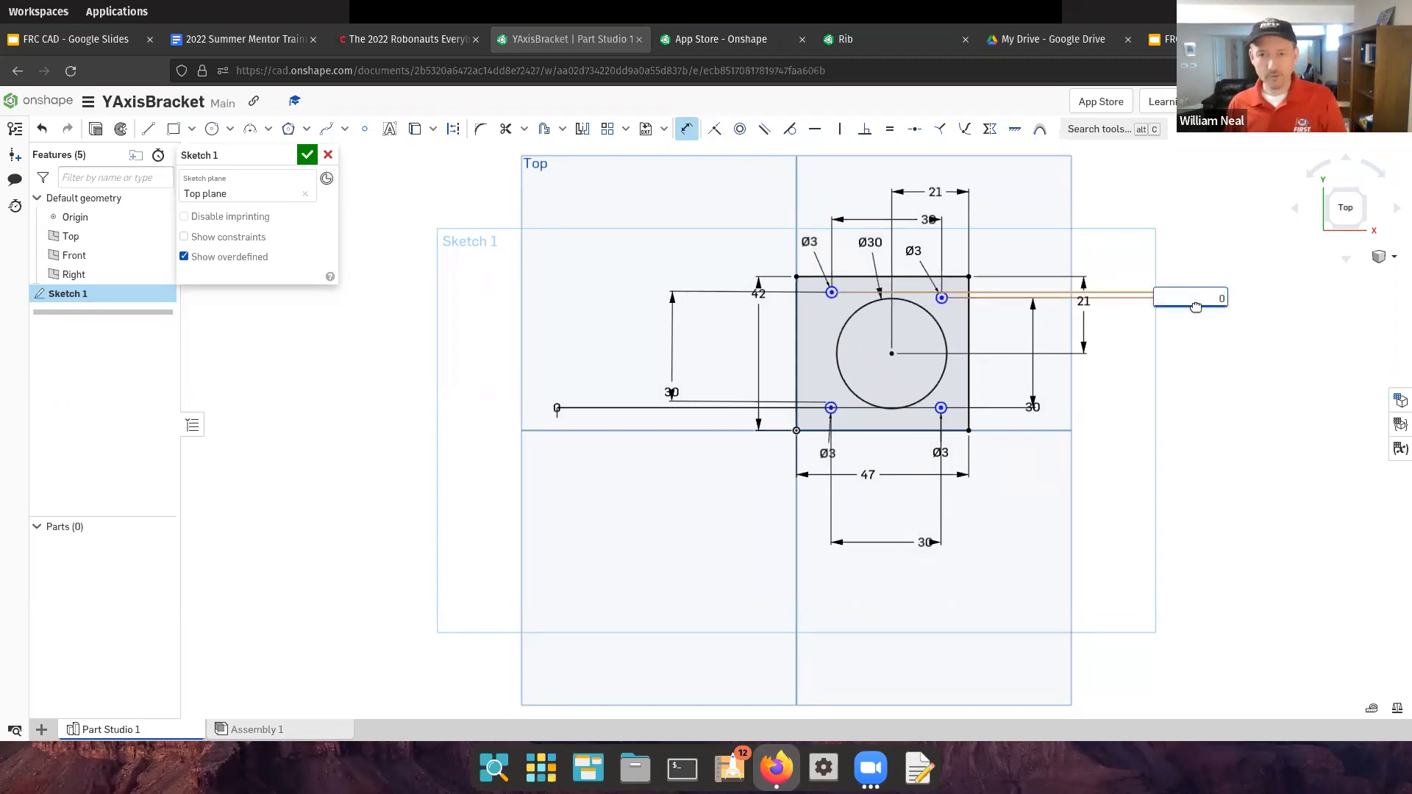
pyautogui.press('Return')
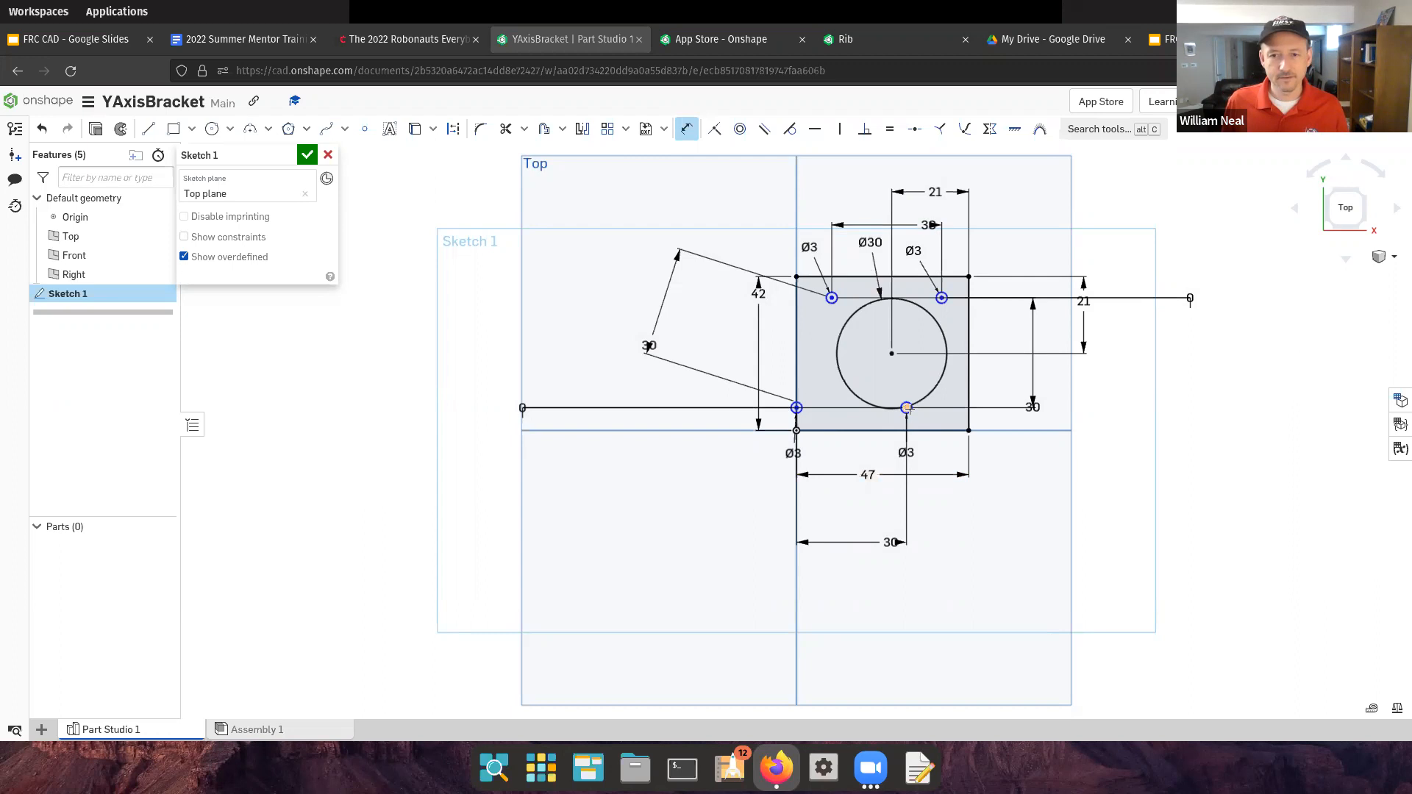
# Dimension the horizontal offset between the two right-hand small circles to 0 mm so they line up vertically
pyautogui.click(907, 408)
pyautogui.click(941, 298)
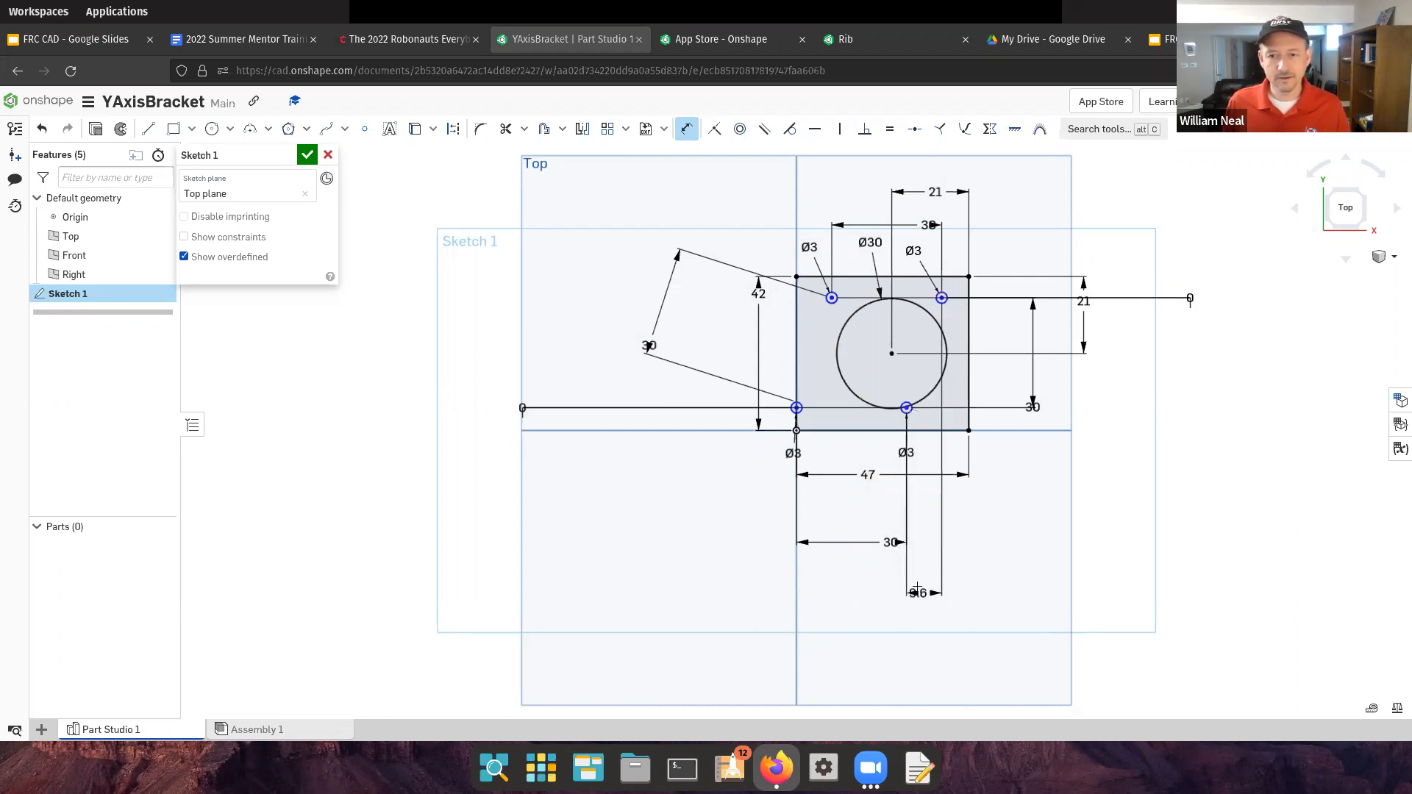
pyautogui.click(920, 628)
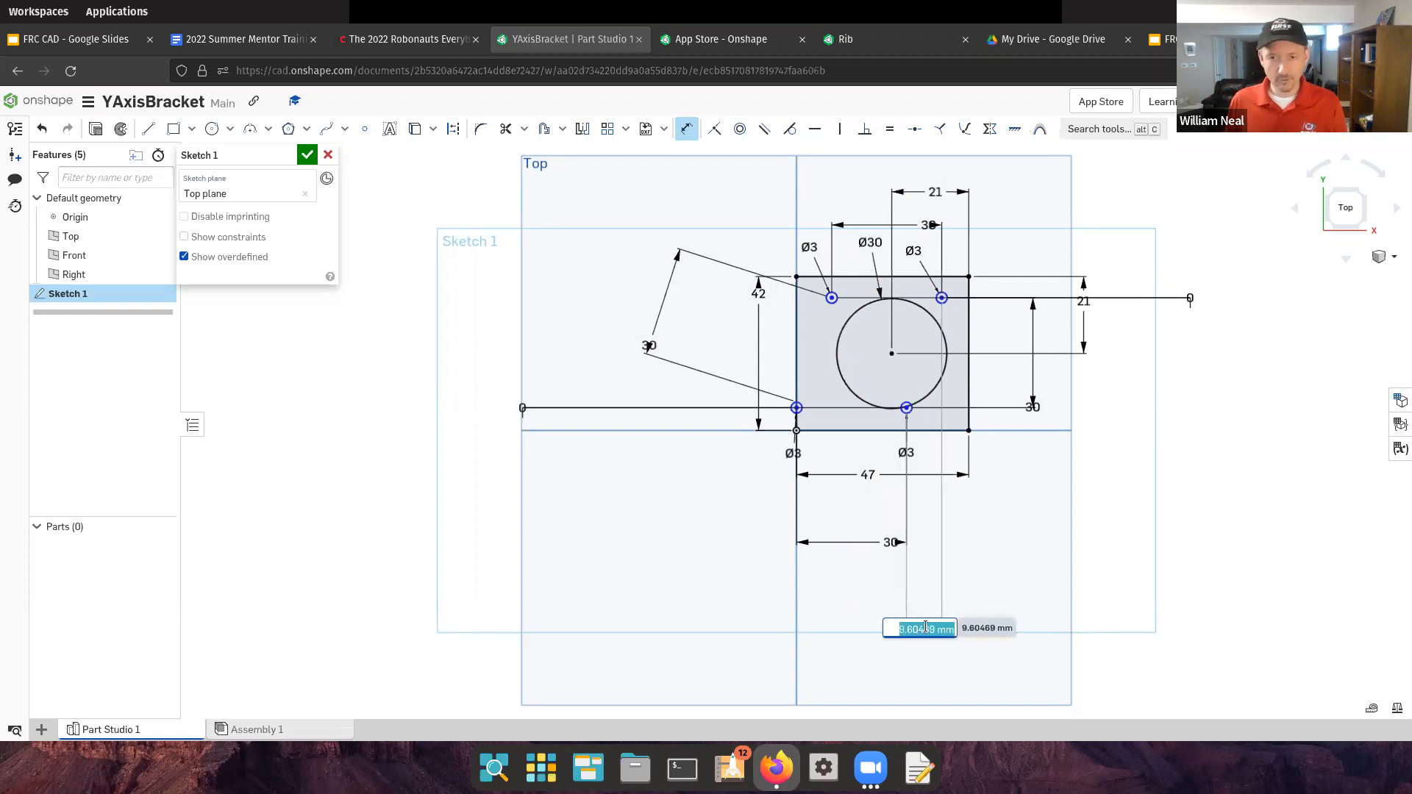
pyautogui.write('0')
pyautogui.press('Return')
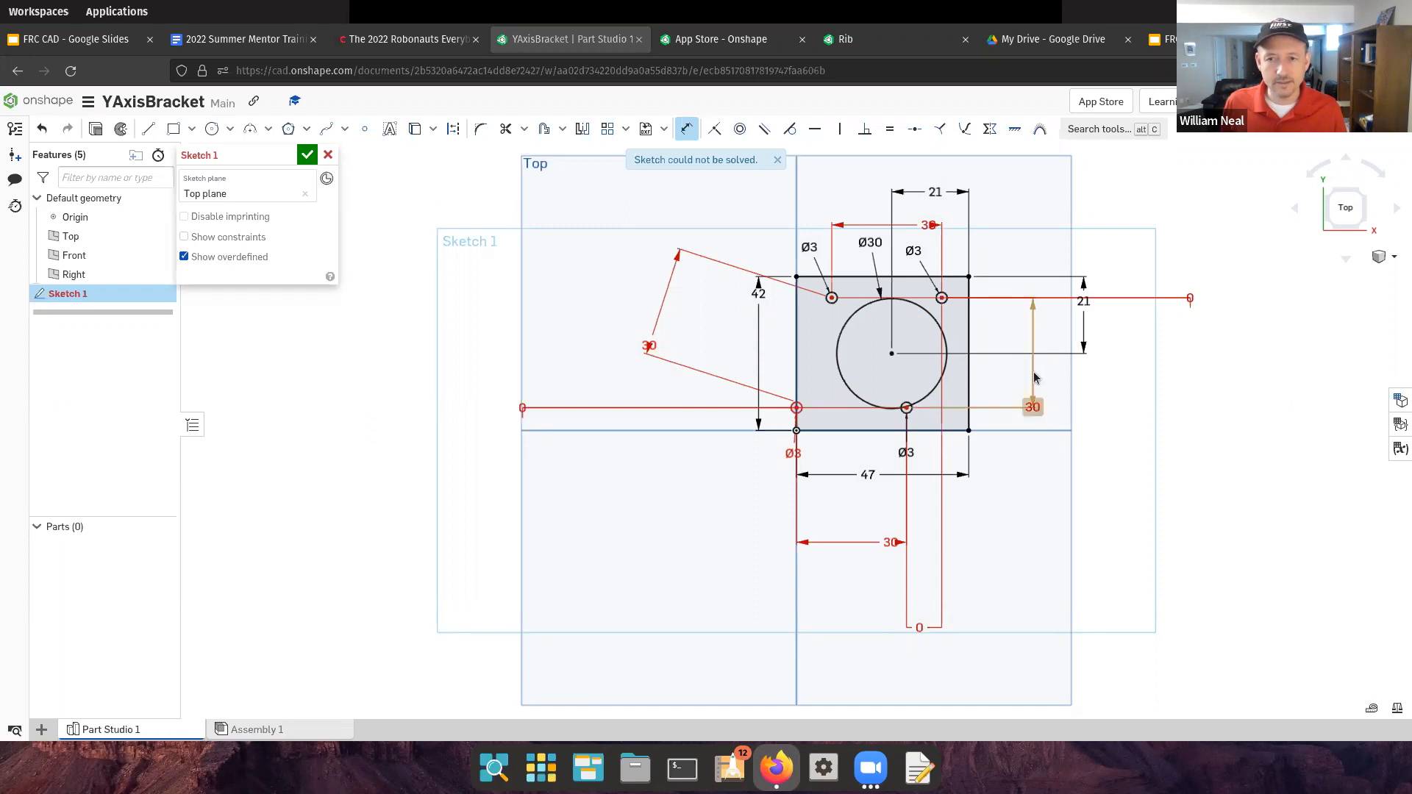
# Delete the 30 mm vertical dimension between the two right-hand small circles and shift the hole pattern slightly by its lower-right circle
pyautogui.press('Delete')
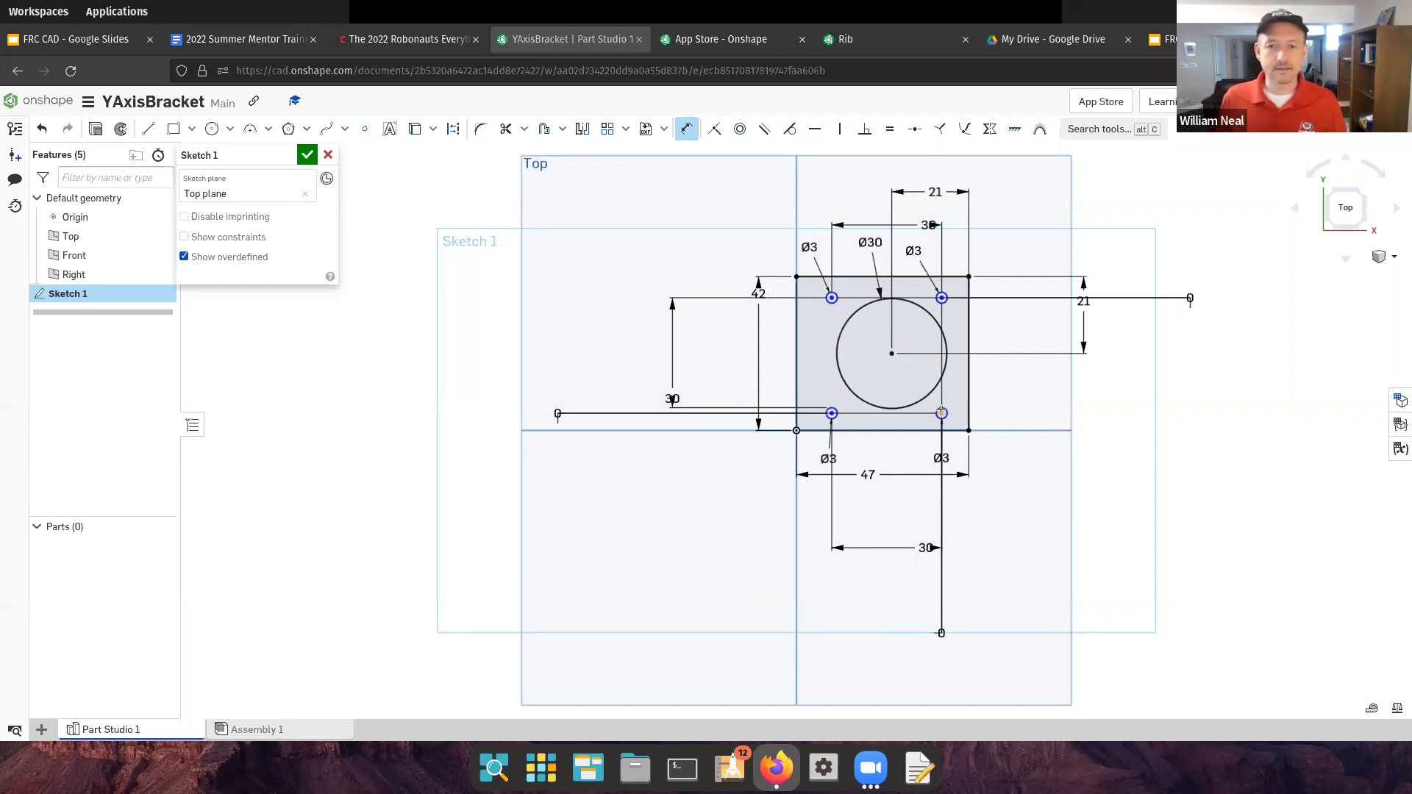
pyautogui.press('Escape')
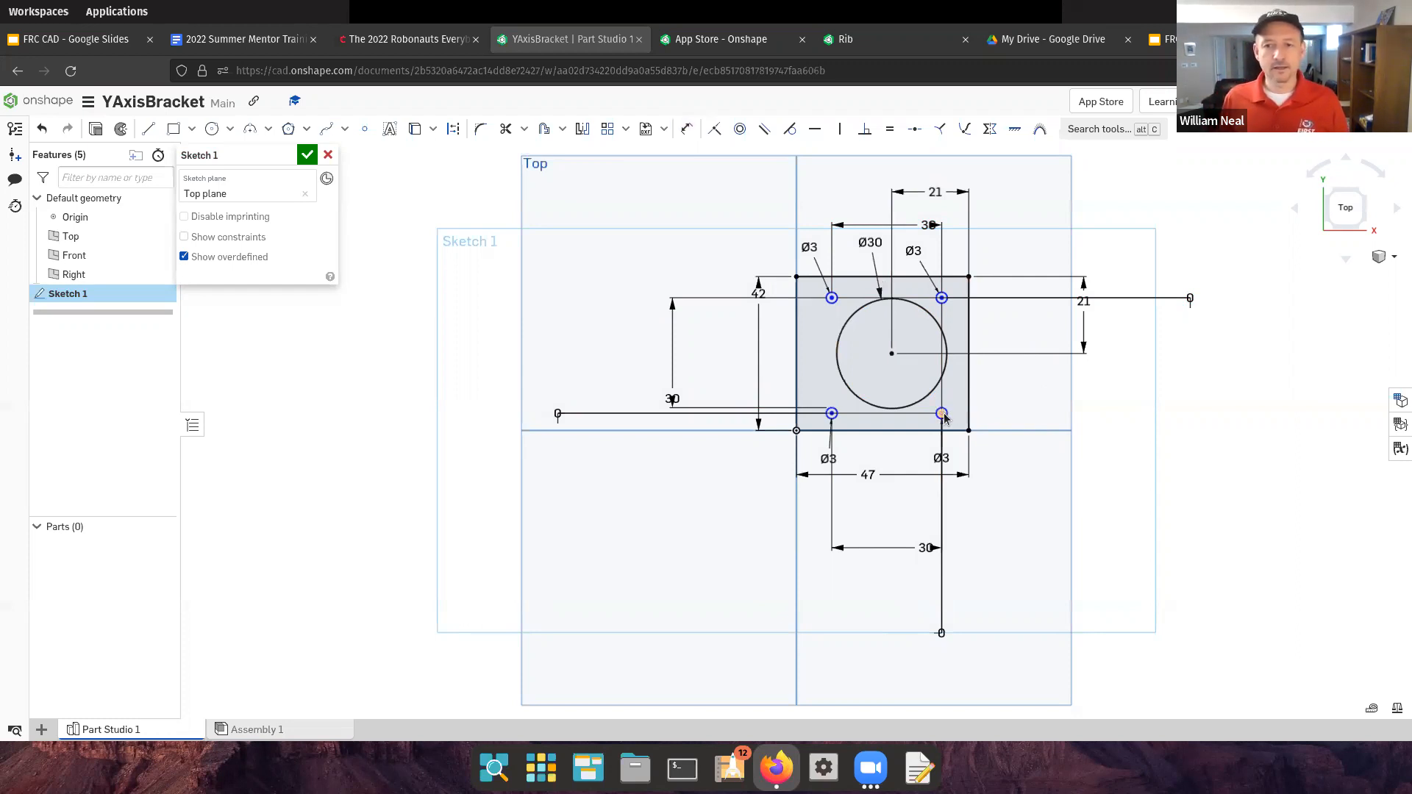
pyautogui.moveTo(944, 413)
pyautogui.mouseDown()
pyautogui.moveTo(955, 441)
pyautogui.moveTo(948, 391)
pyautogui.moveTo(915, 413)
pyautogui.moveTo(953, 401)
pyautogui.moveTo(937, 412)
pyautogui.moveTo(953, 419)
pyautogui.mouseUp()
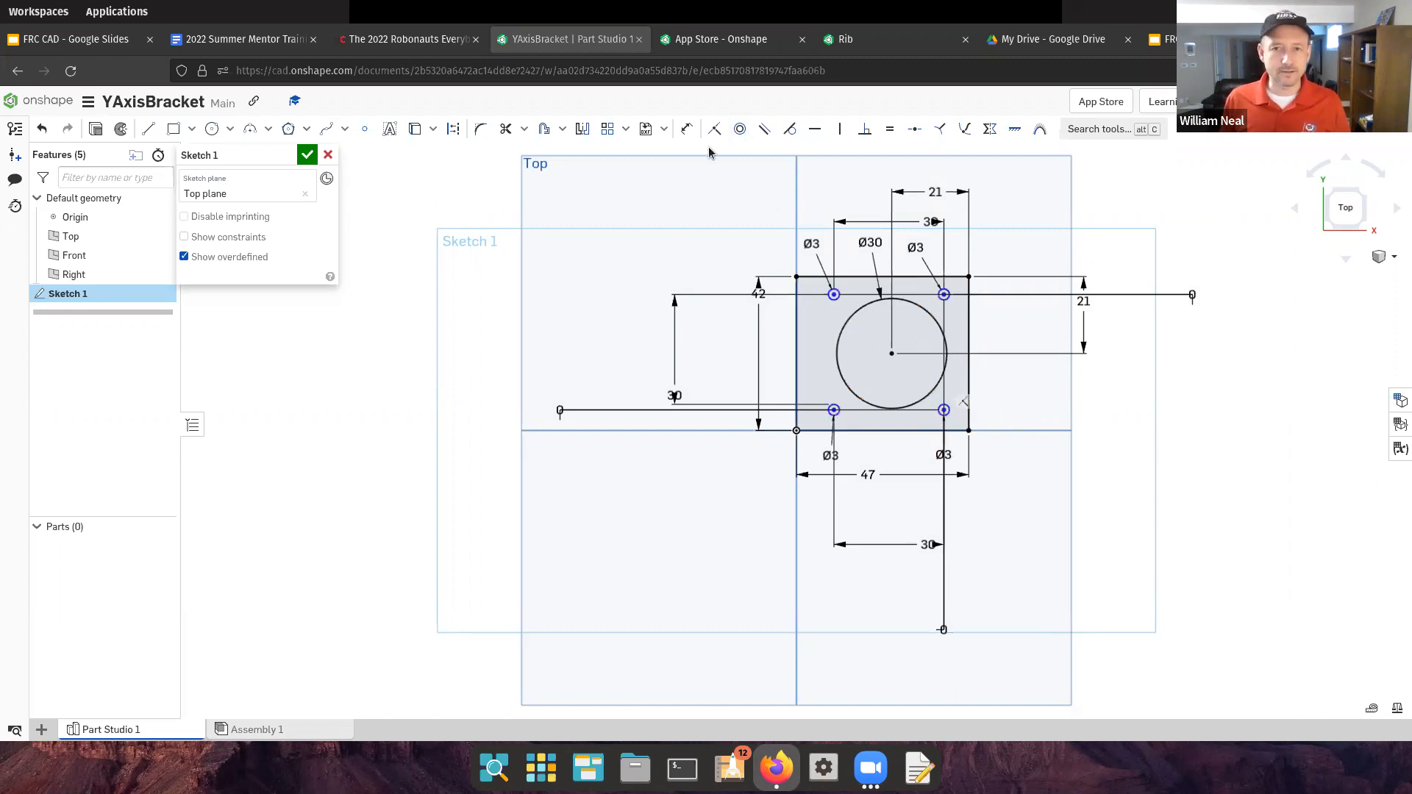
# Dimension the lower-right small circle's center 5 mm vertically from the rectangle's lower-right corner
pyautogui.click(686, 128)
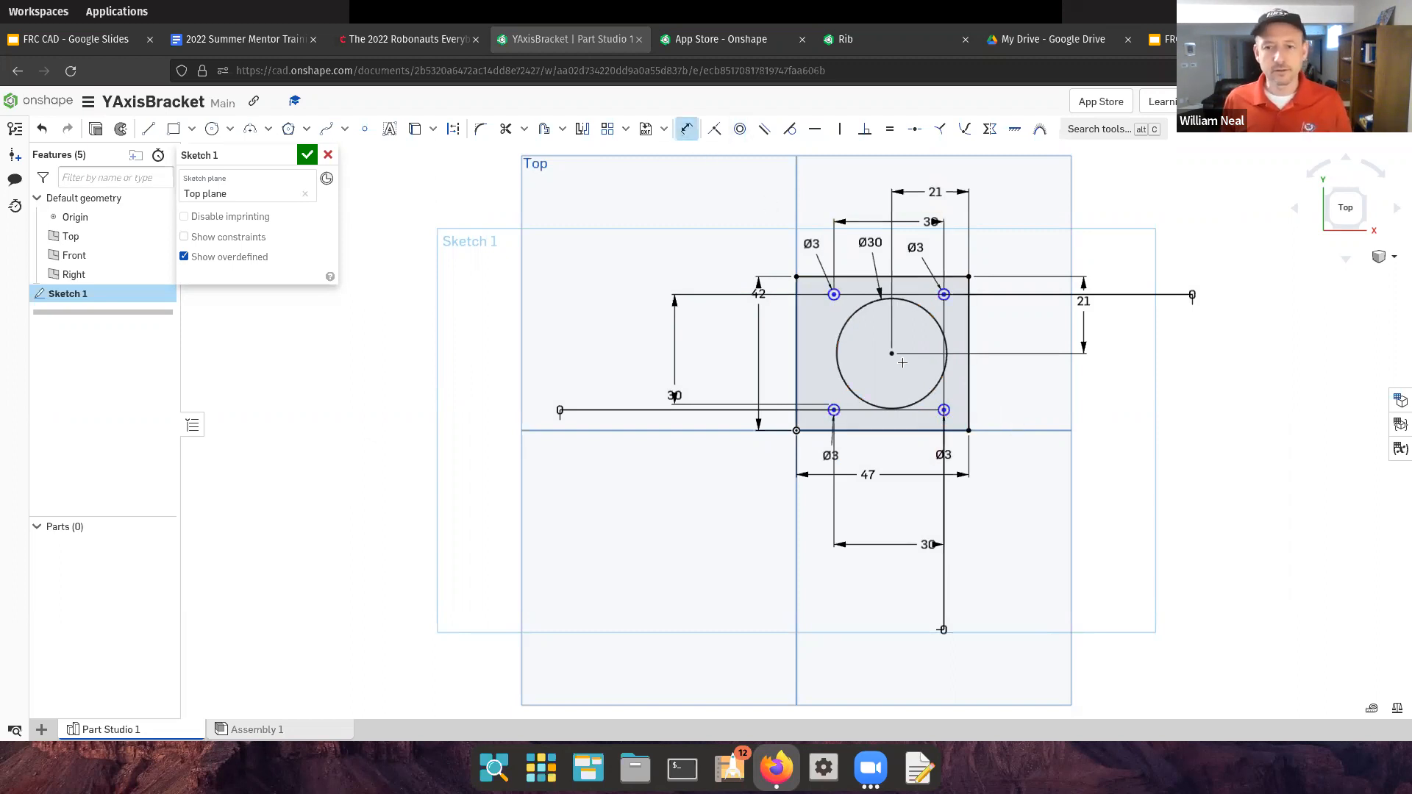
pyautogui.click(943, 410)
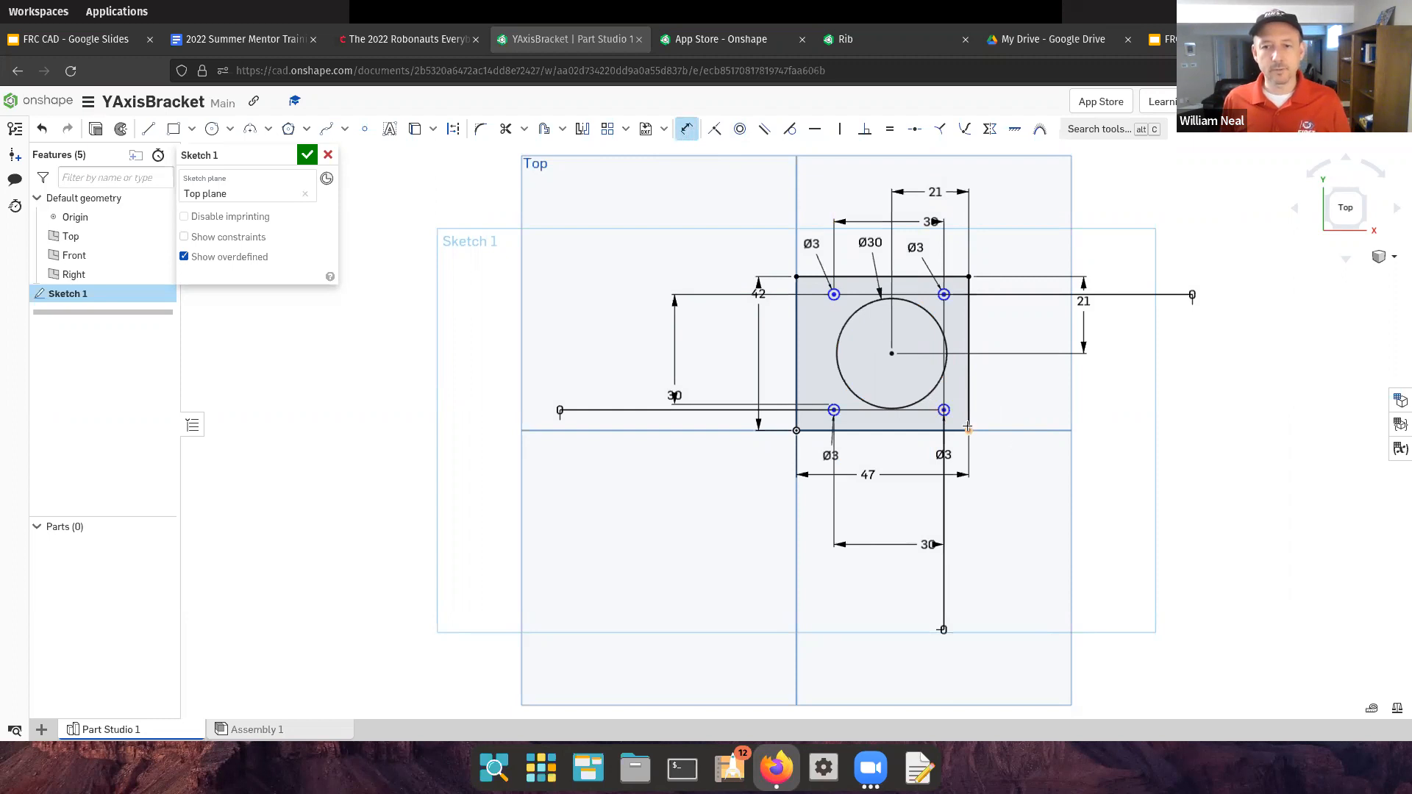
pyautogui.click(968, 429)
pyautogui.click(1030, 430)
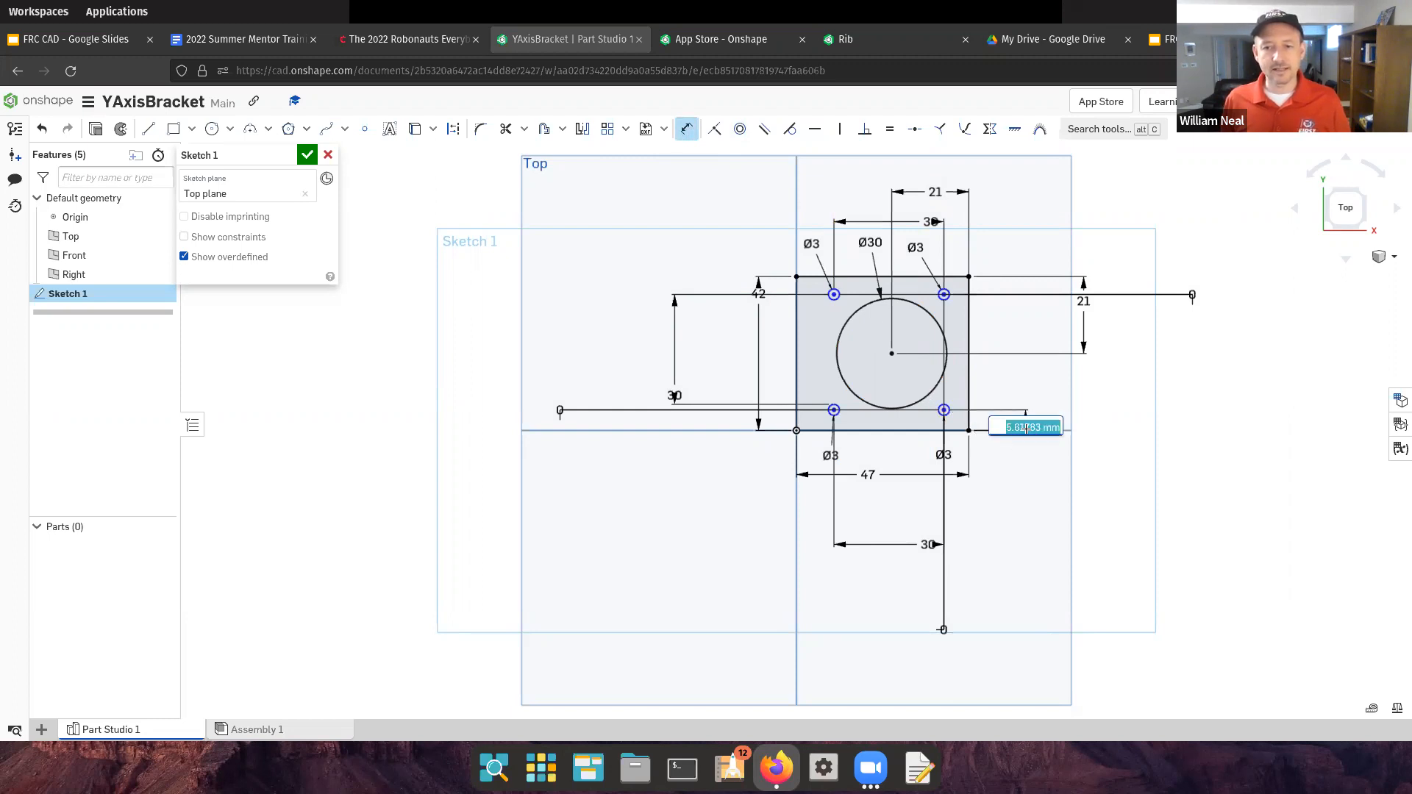
pyautogui.write('5')
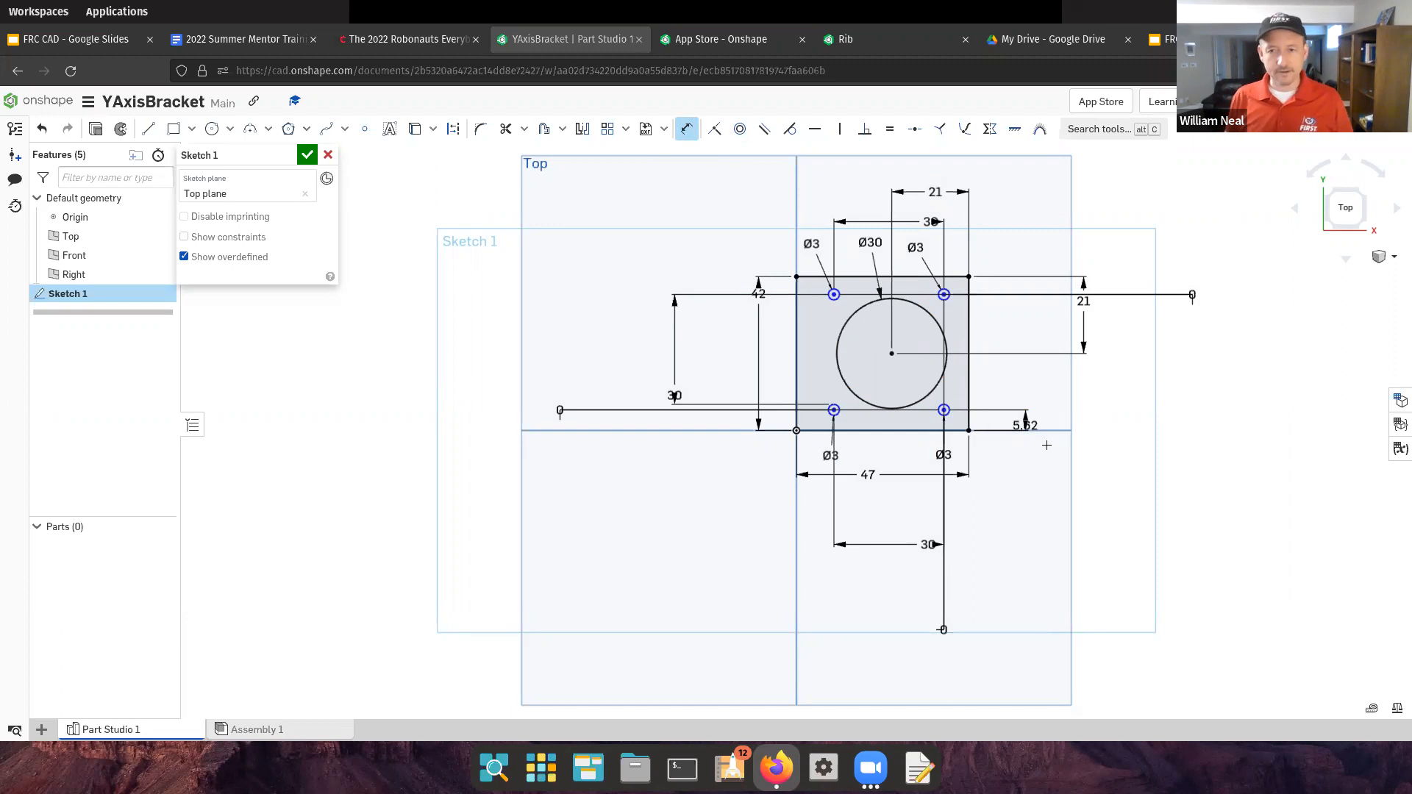
pyautogui.press('Return')
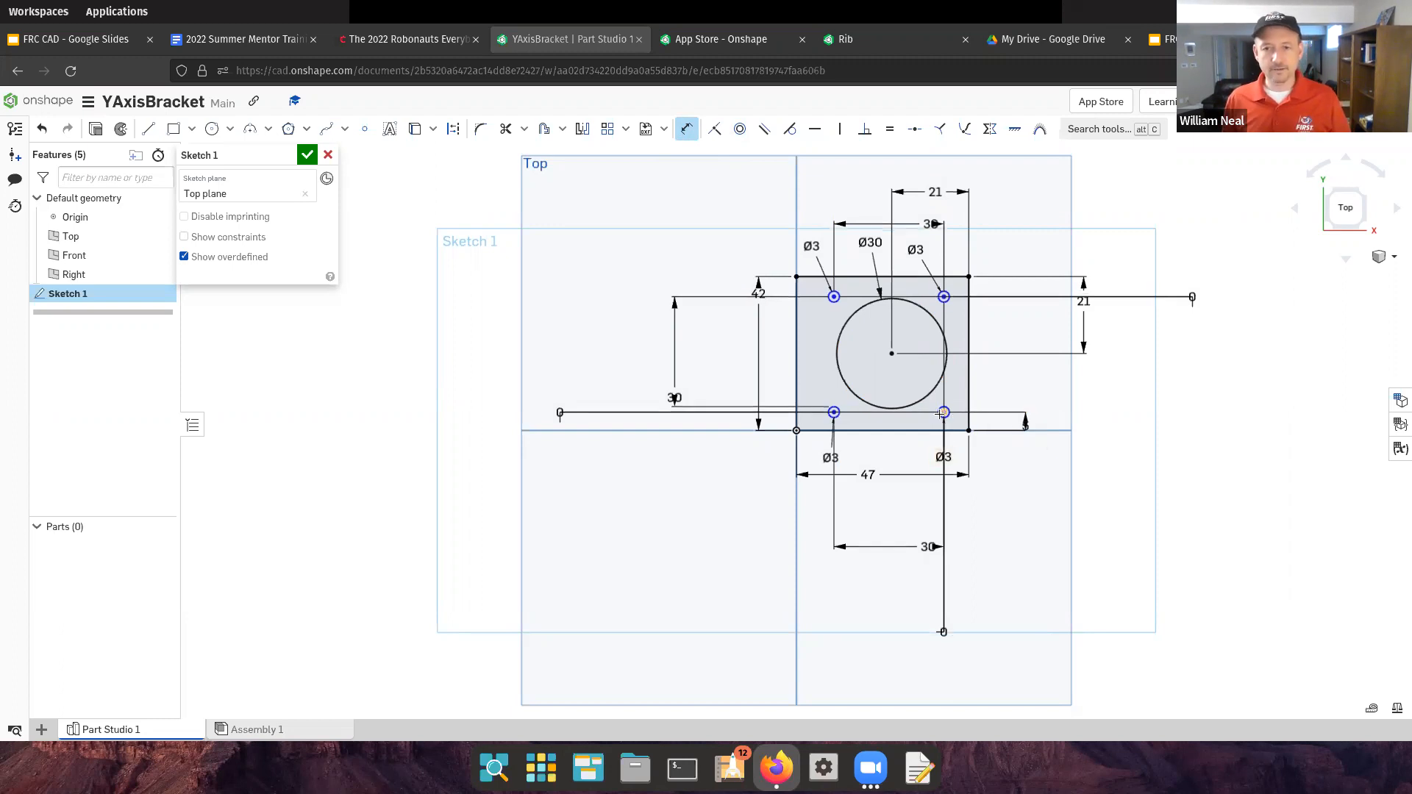
# Dimension the lower-right small circle's center 6 mm horizontally from the rectangle's lower-right corner
pyautogui.click(965, 431)
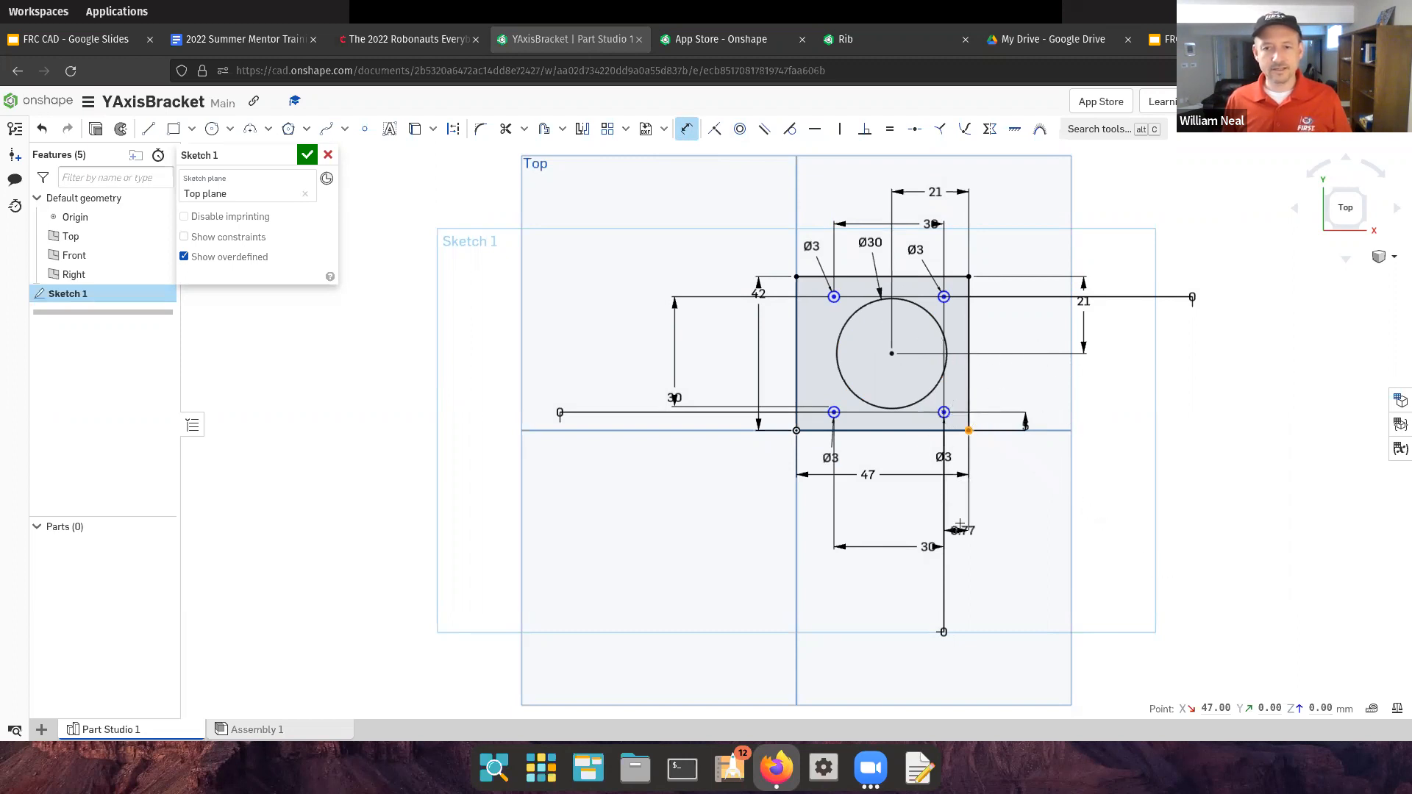
pyautogui.click(971, 538)
pyautogui.write('6')
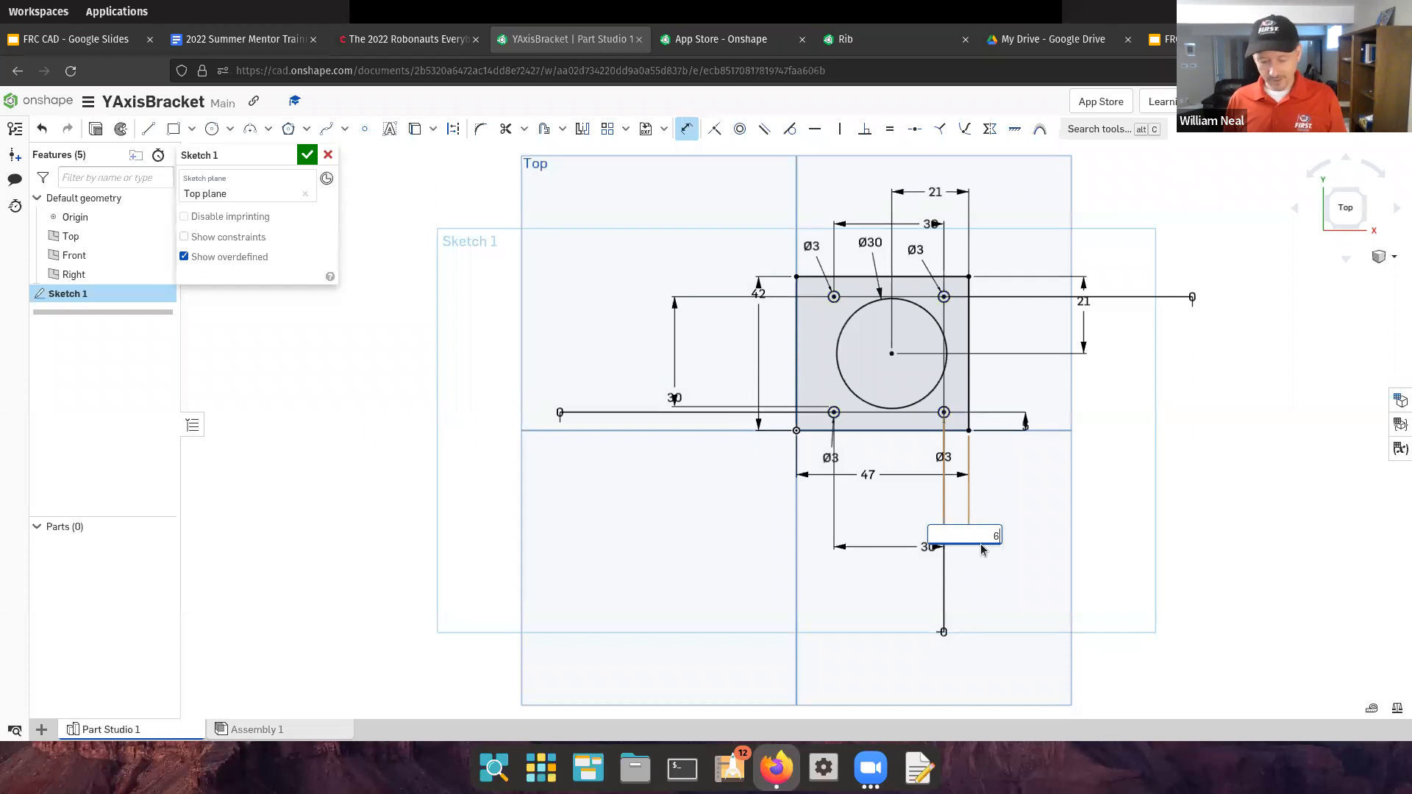
pyautogui.press('Return')
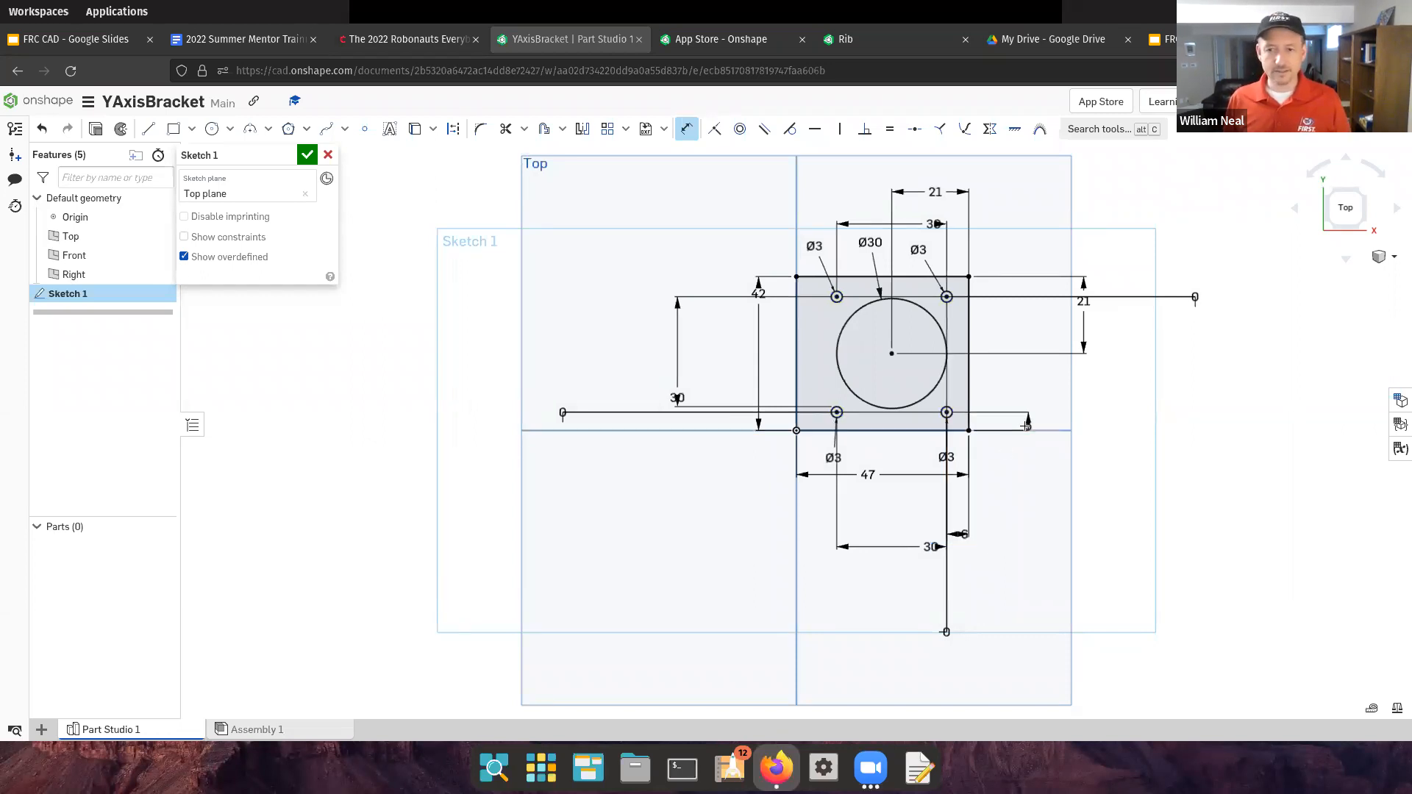
# Set the vertical distance from the lower-right small circle's center to the rectangle's lower-right corner to 6 mm
pyautogui.click(1029, 425)
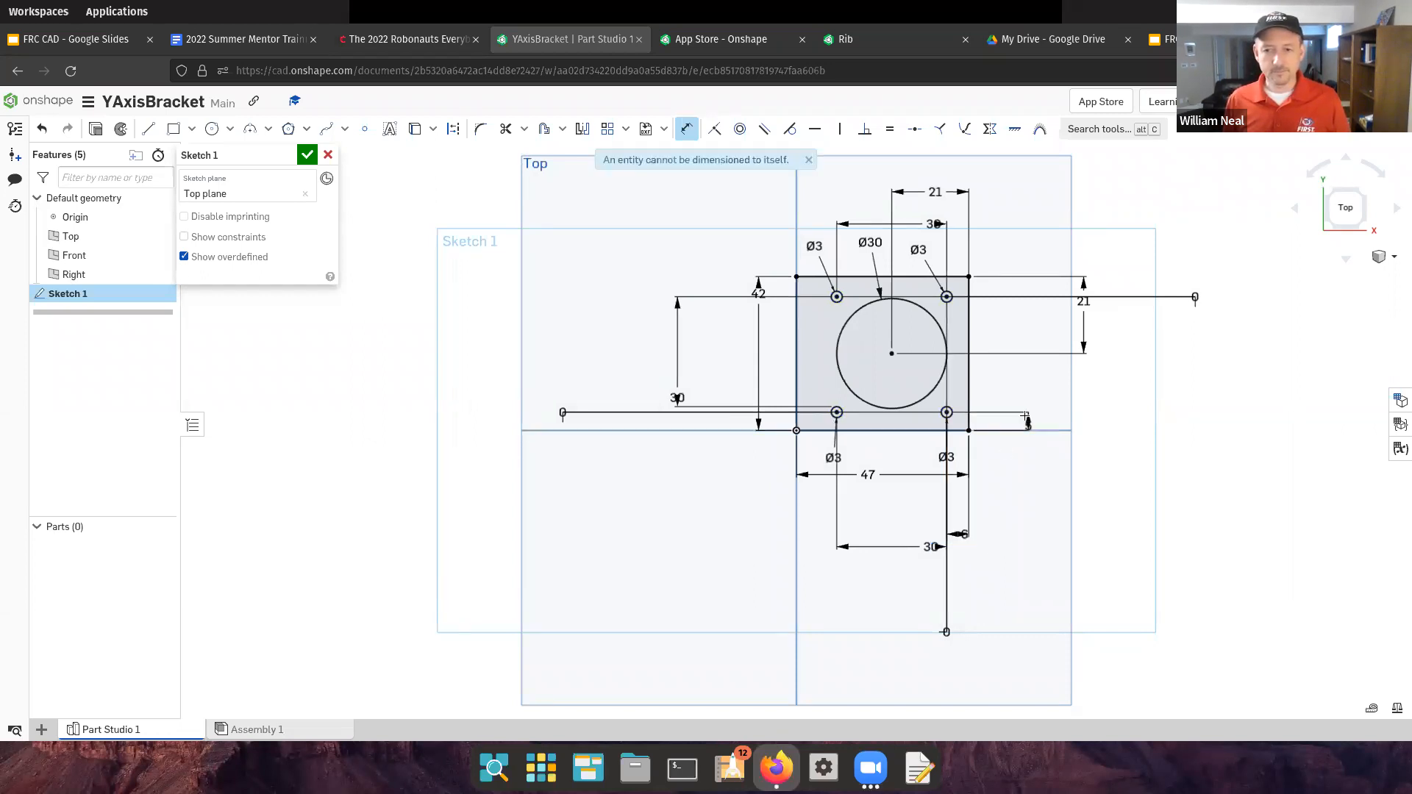
pyautogui.scroll(5, 1033, 434)
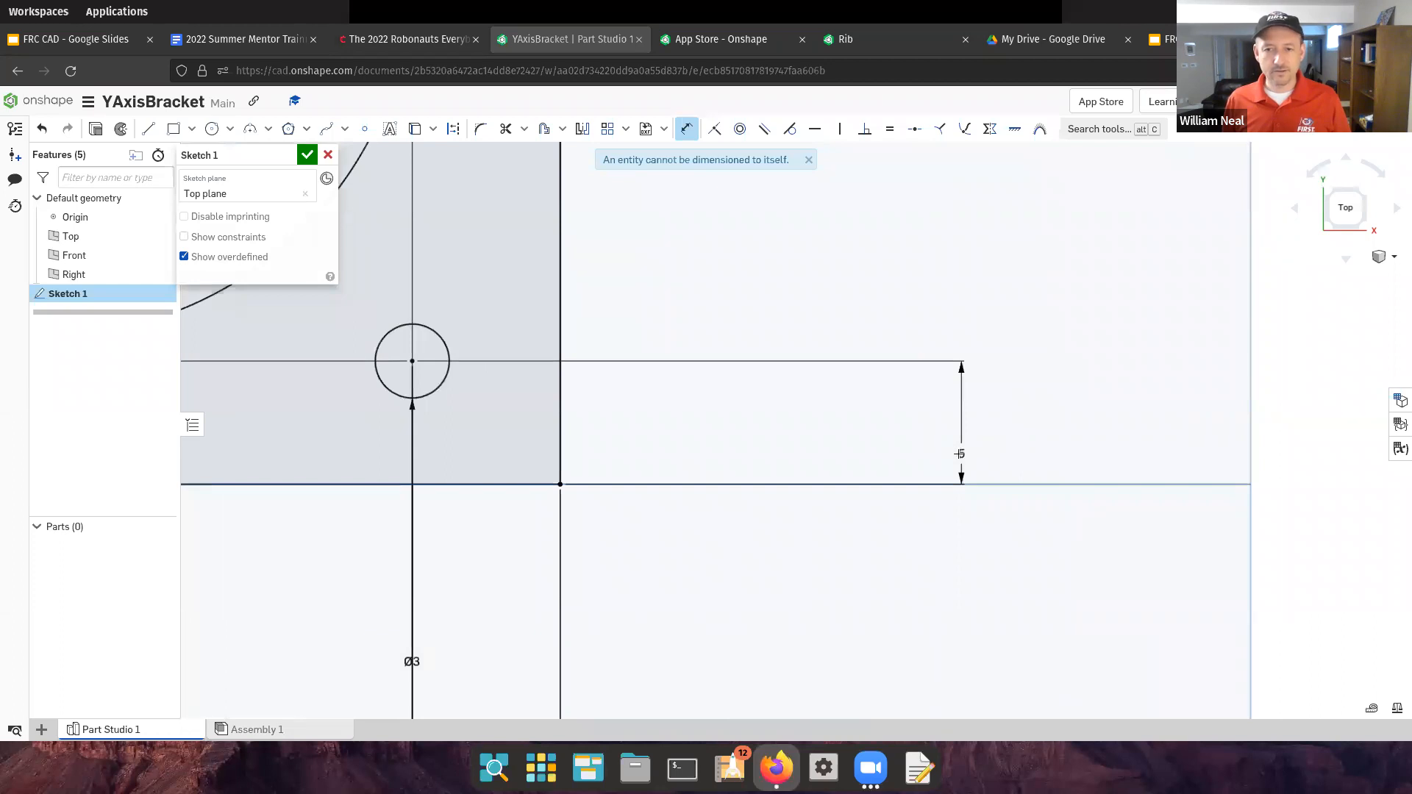
pyautogui.click(960, 453)
pyautogui.write('6')
pyautogui.press('Return')
pyautogui.scroll(-5, 872, 536)
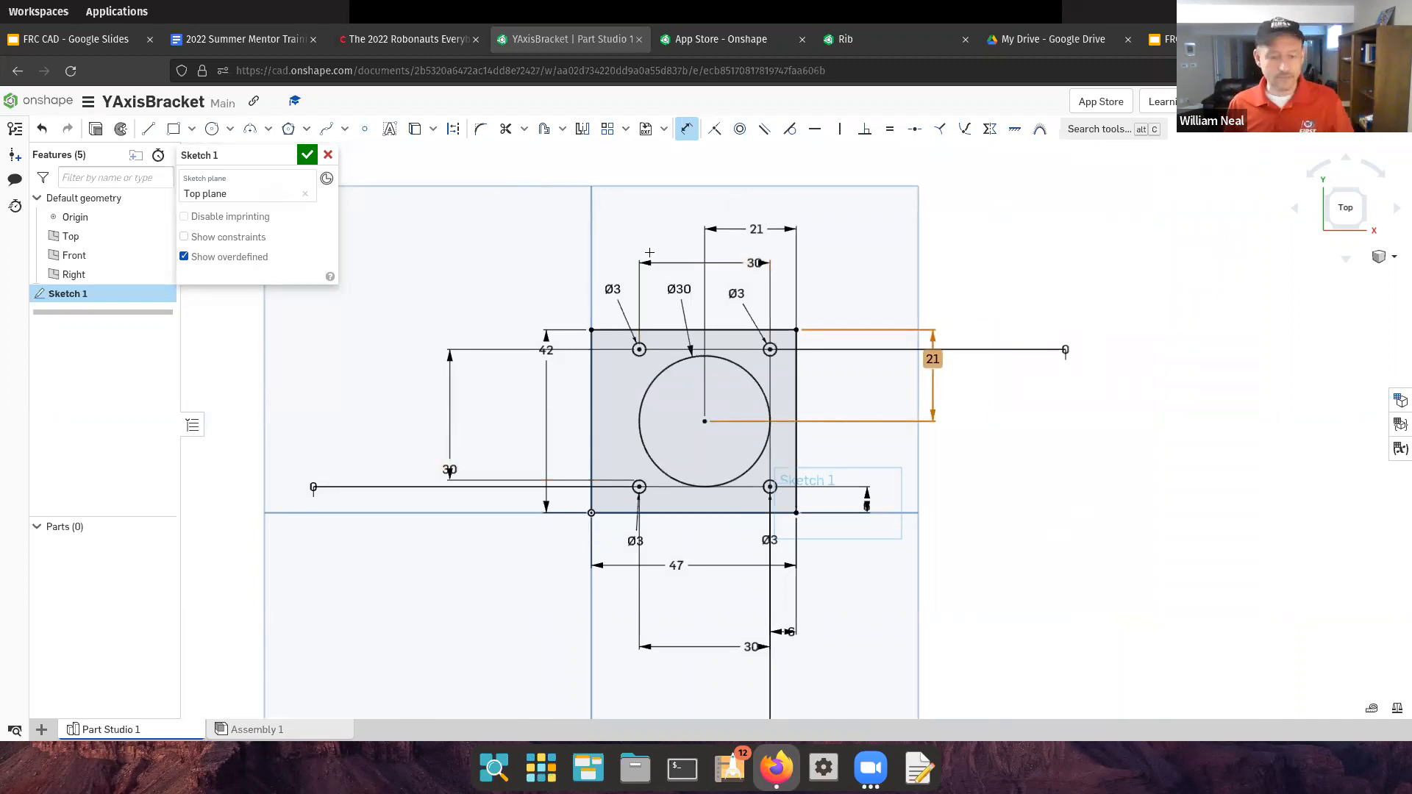
# Move the upper 30 mm, upper-left Ø3 and 42 mm dimension labels clear of neighbouring lines, and finish the plate sketch
pyautogui.press('Escape')
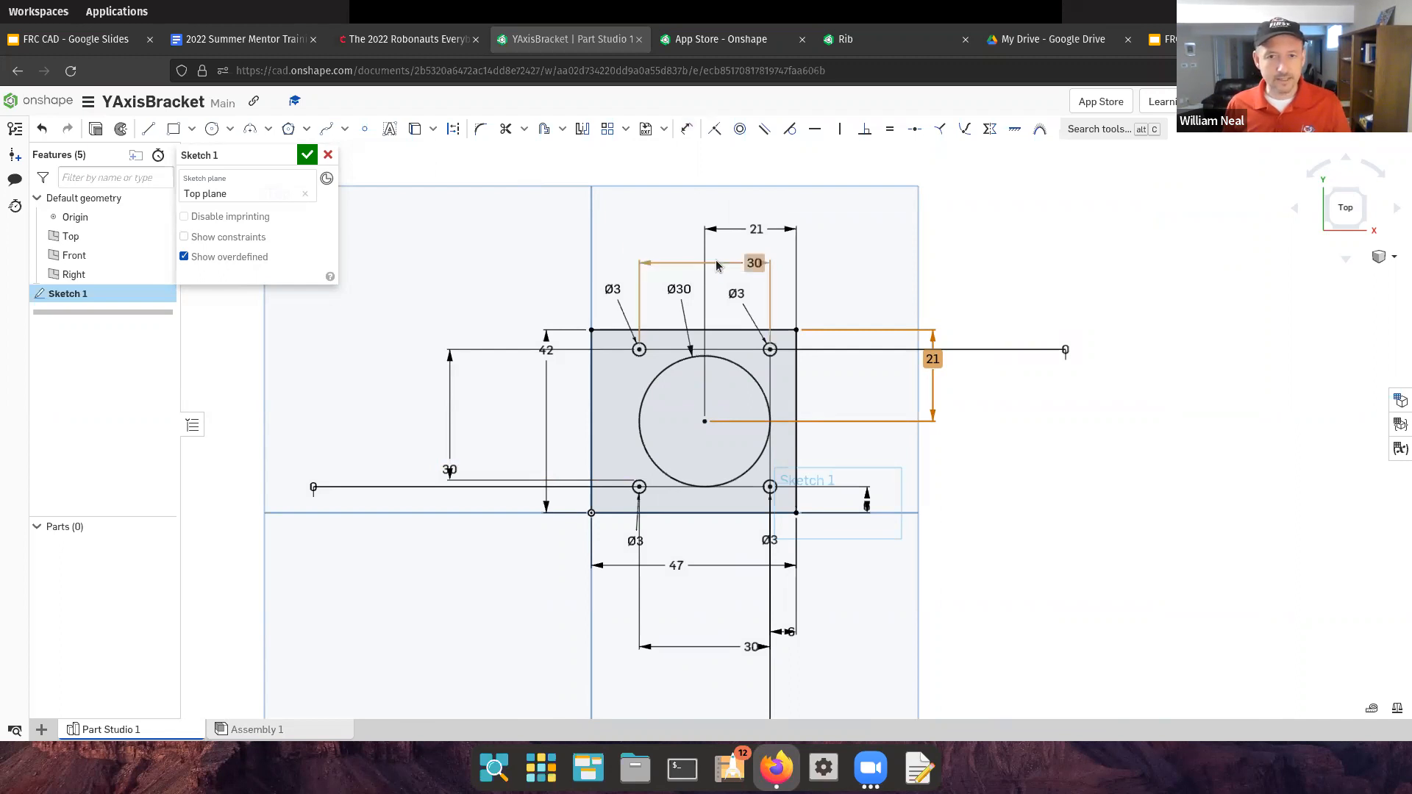
pyautogui.moveTo(750, 263); pyautogui.dragTo(728, 253)
pyautogui.moveTo(609, 287)
pyautogui.mouseDown()
pyautogui.moveTo(588, 272)
pyautogui.moveTo(596, 280)
pyautogui.mouseUp()
pyautogui.moveTo(541, 352); pyautogui.dragTo(404, 350)
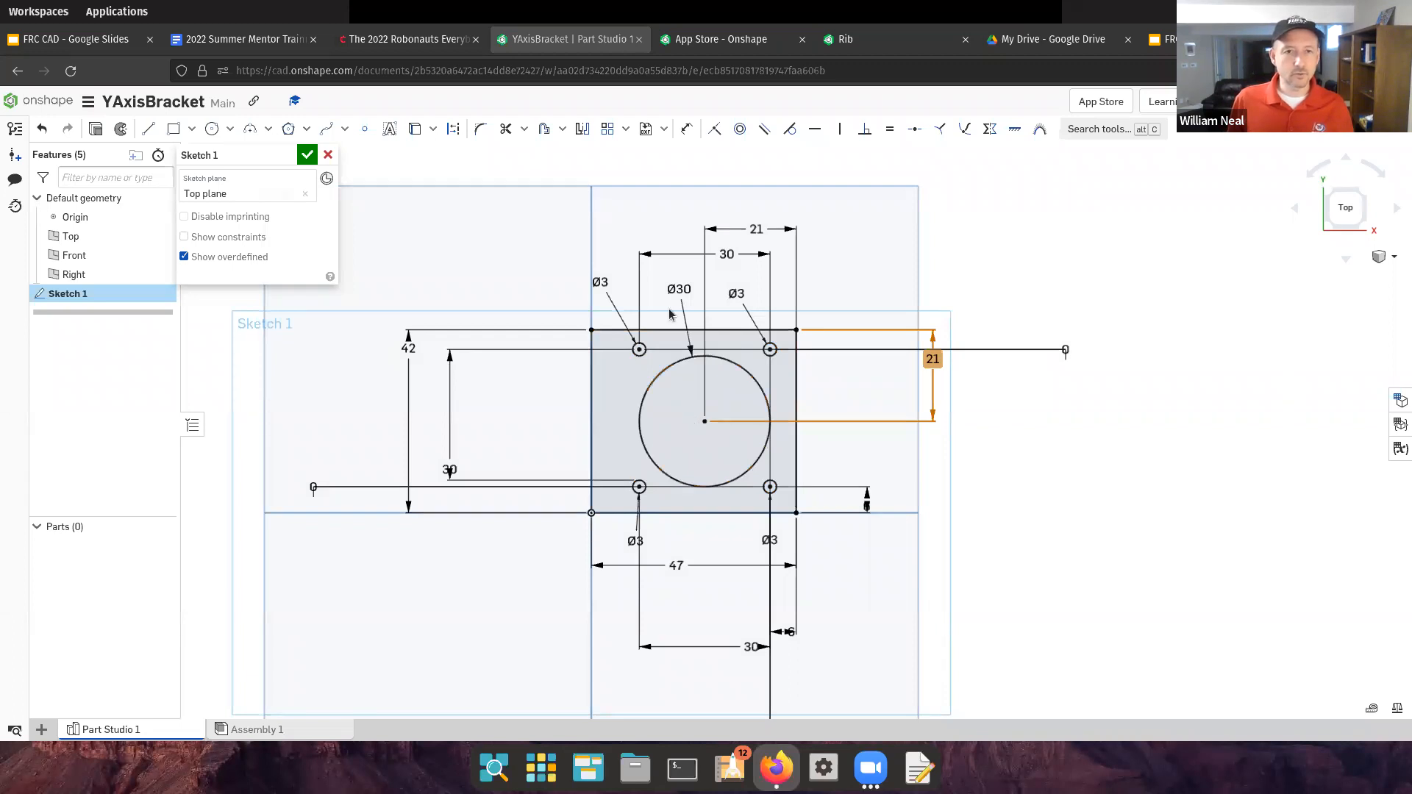
pyautogui.click(307, 156)
# Extrude the finished plate sketch 5 mm upward as a new solid with its holes left open
pyautogui.click(64, 293)
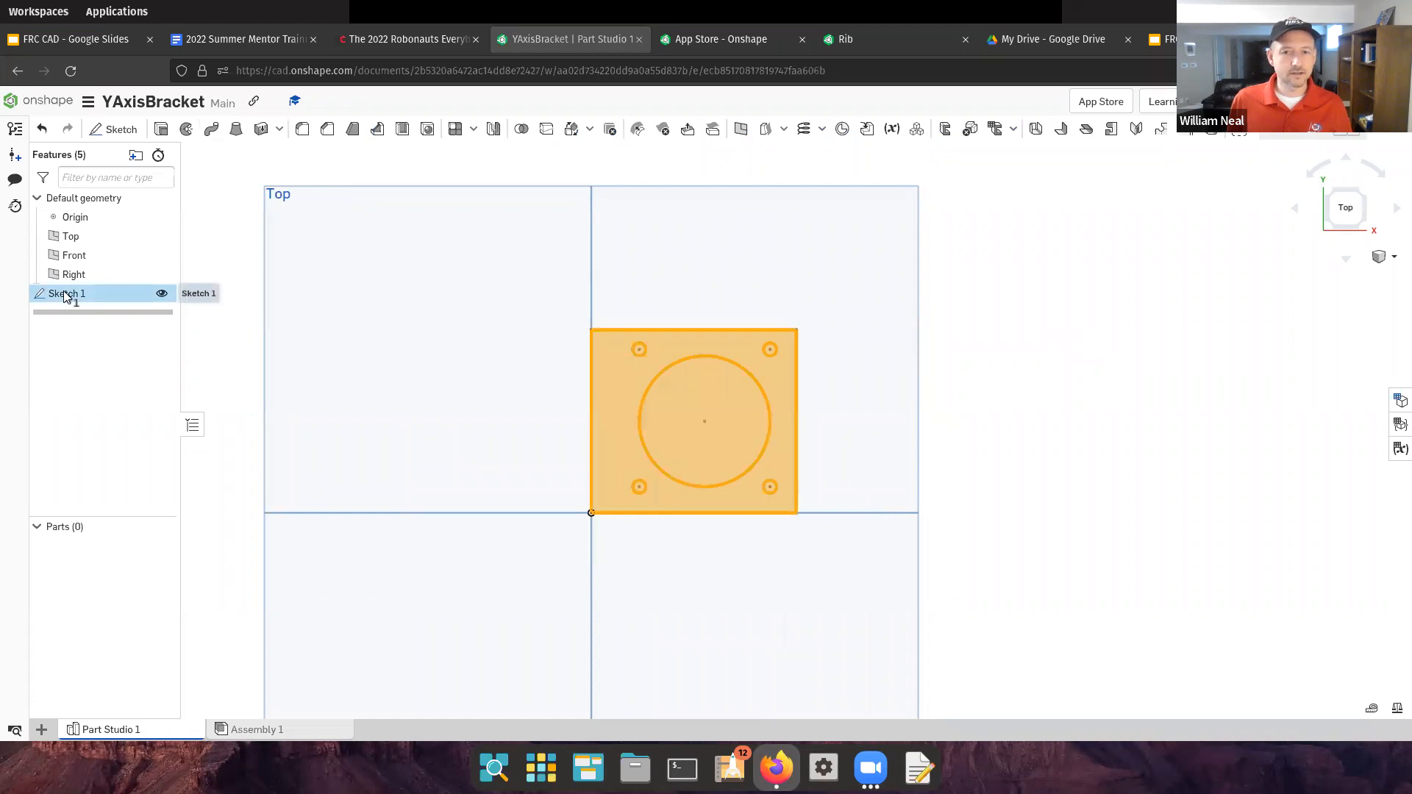
pyautogui.moveTo(321, 452); pyautogui.dragTo(313, 416, button='right')
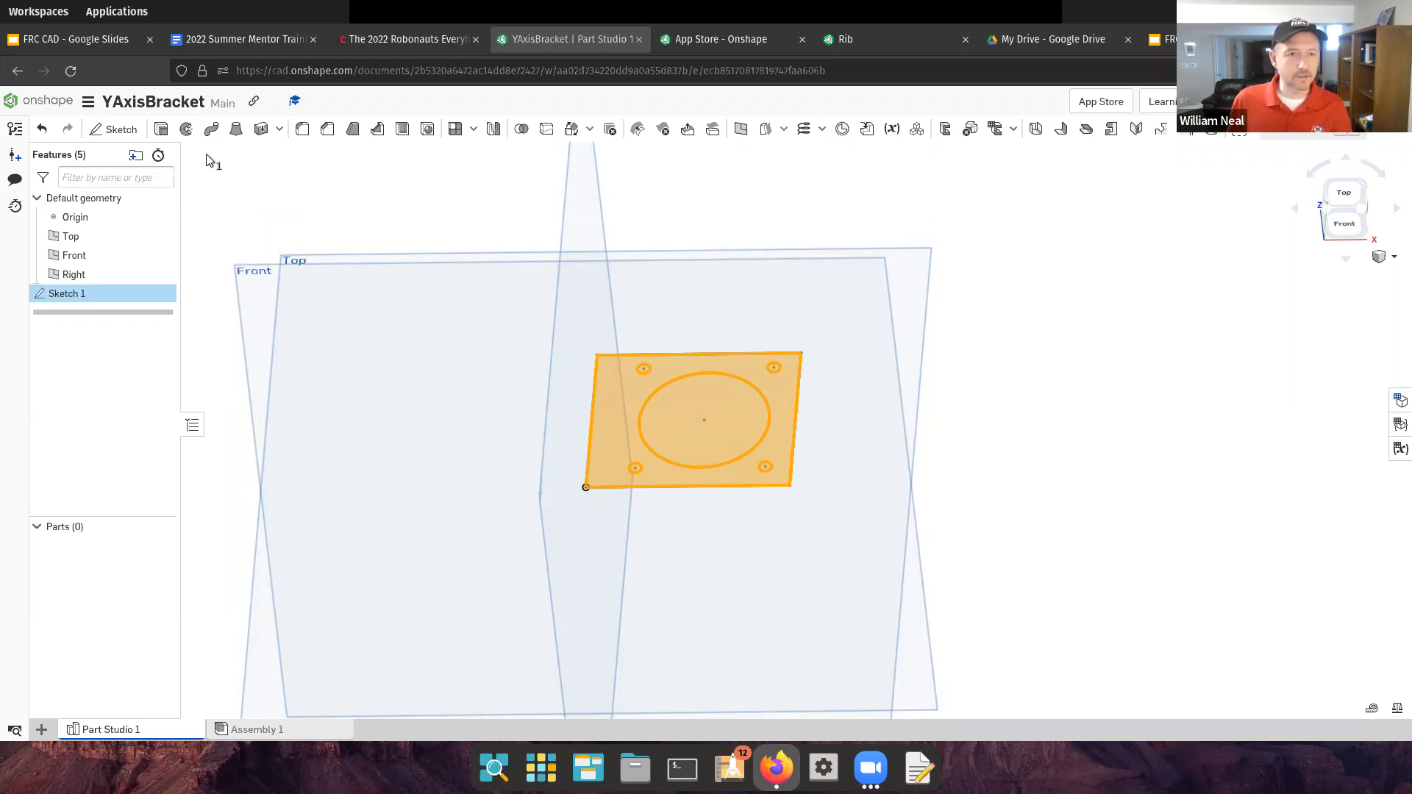
pyautogui.click(163, 129)
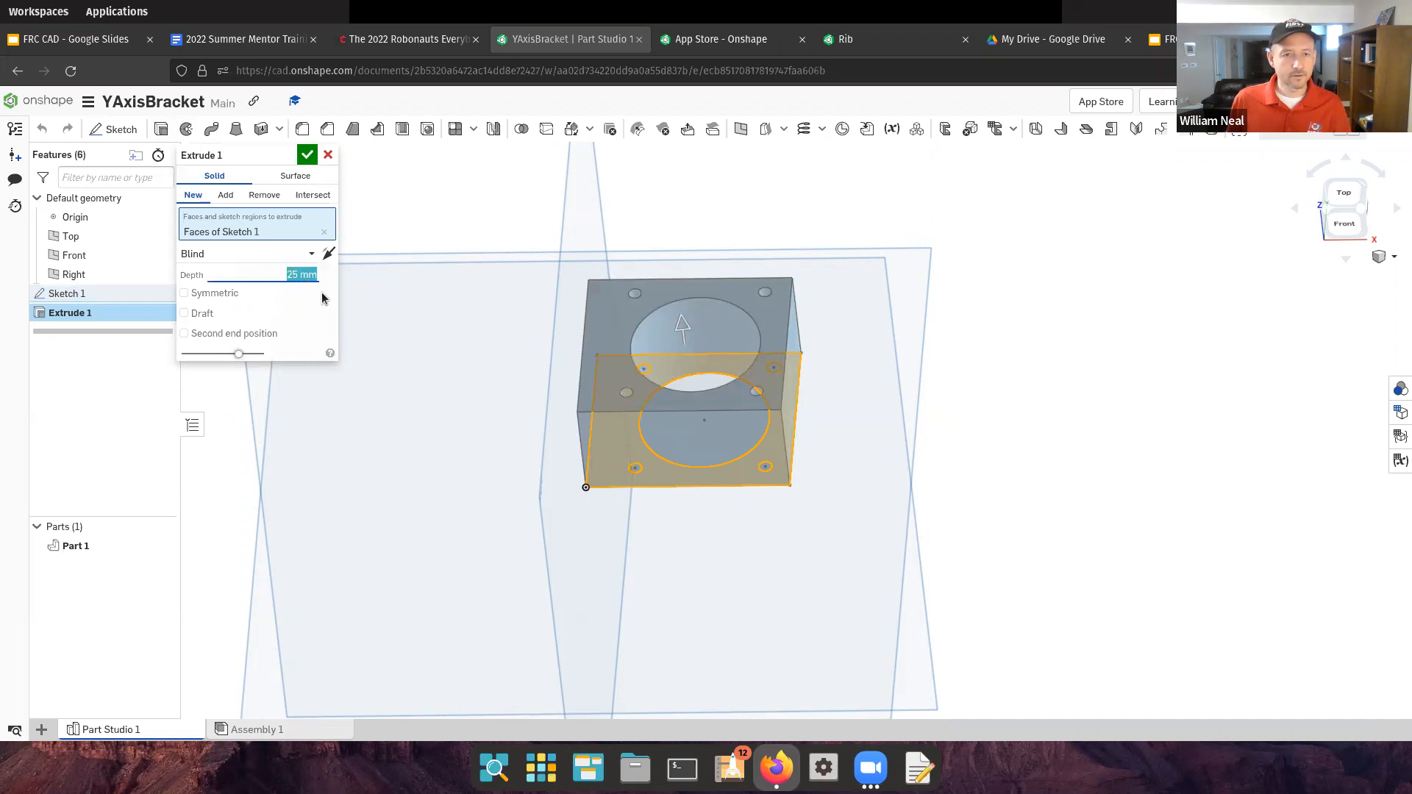
pyautogui.write('5')
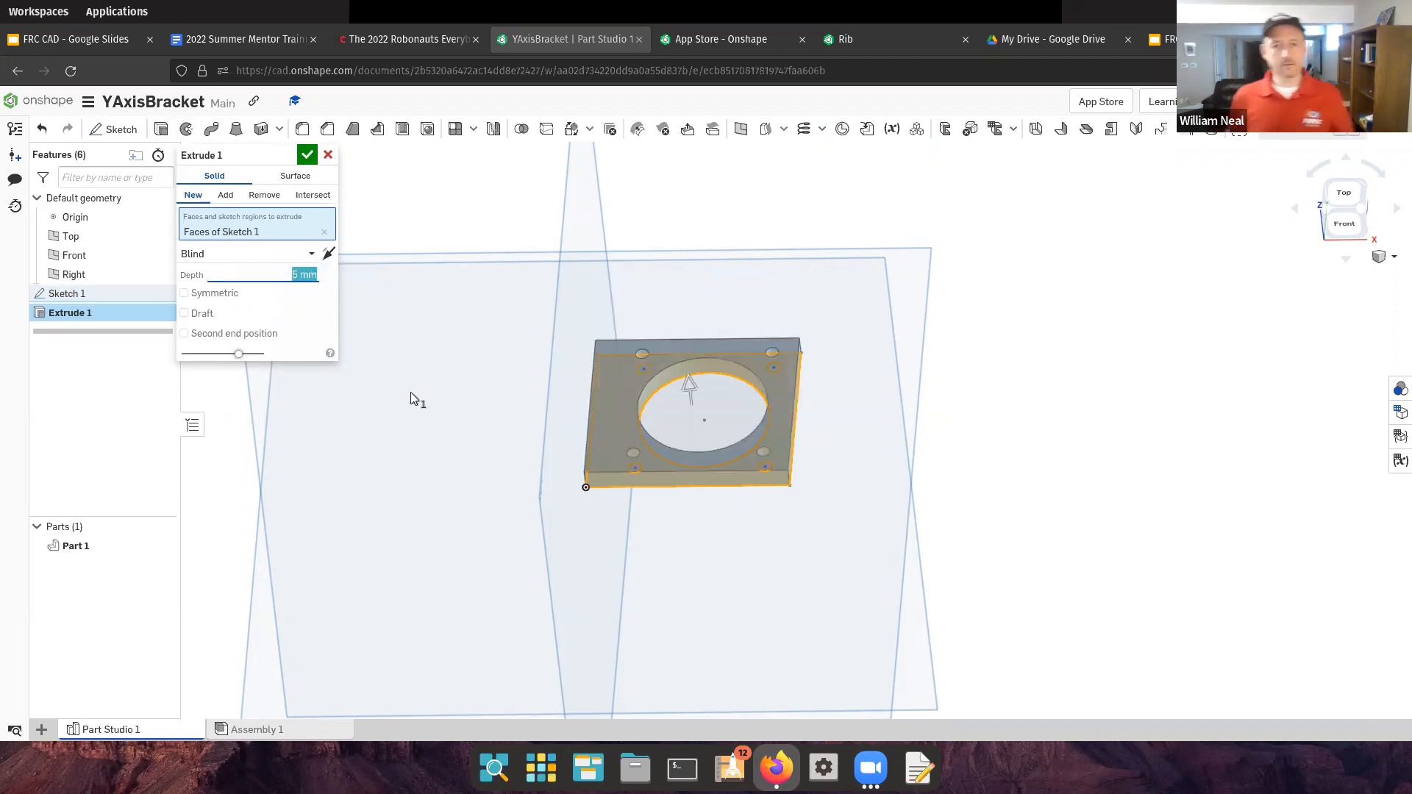
pyautogui.moveTo(520, 512); pyautogui.dragTo(525, 562, button='right')
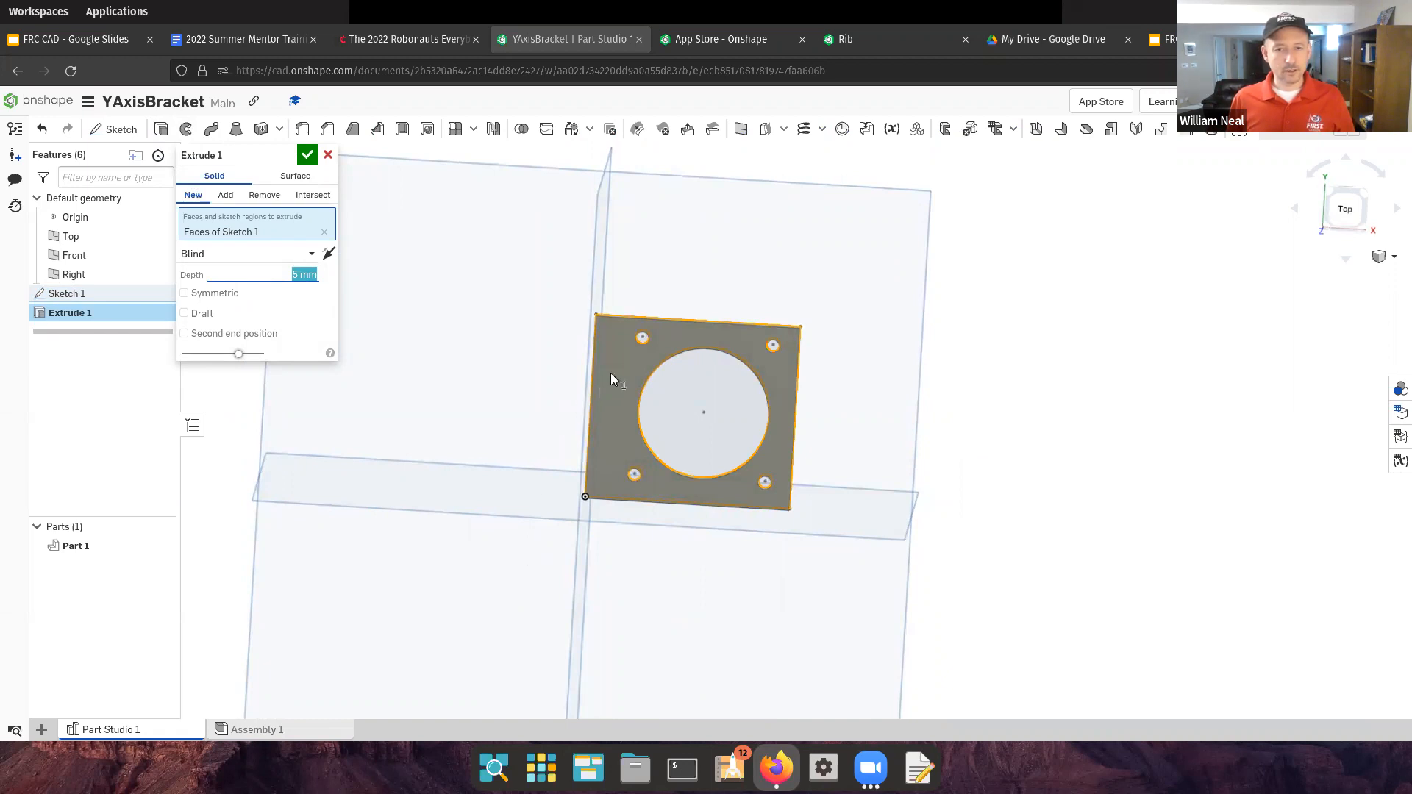
pyautogui.moveTo(613, 363); pyautogui.dragTo(612, 333, button='right')
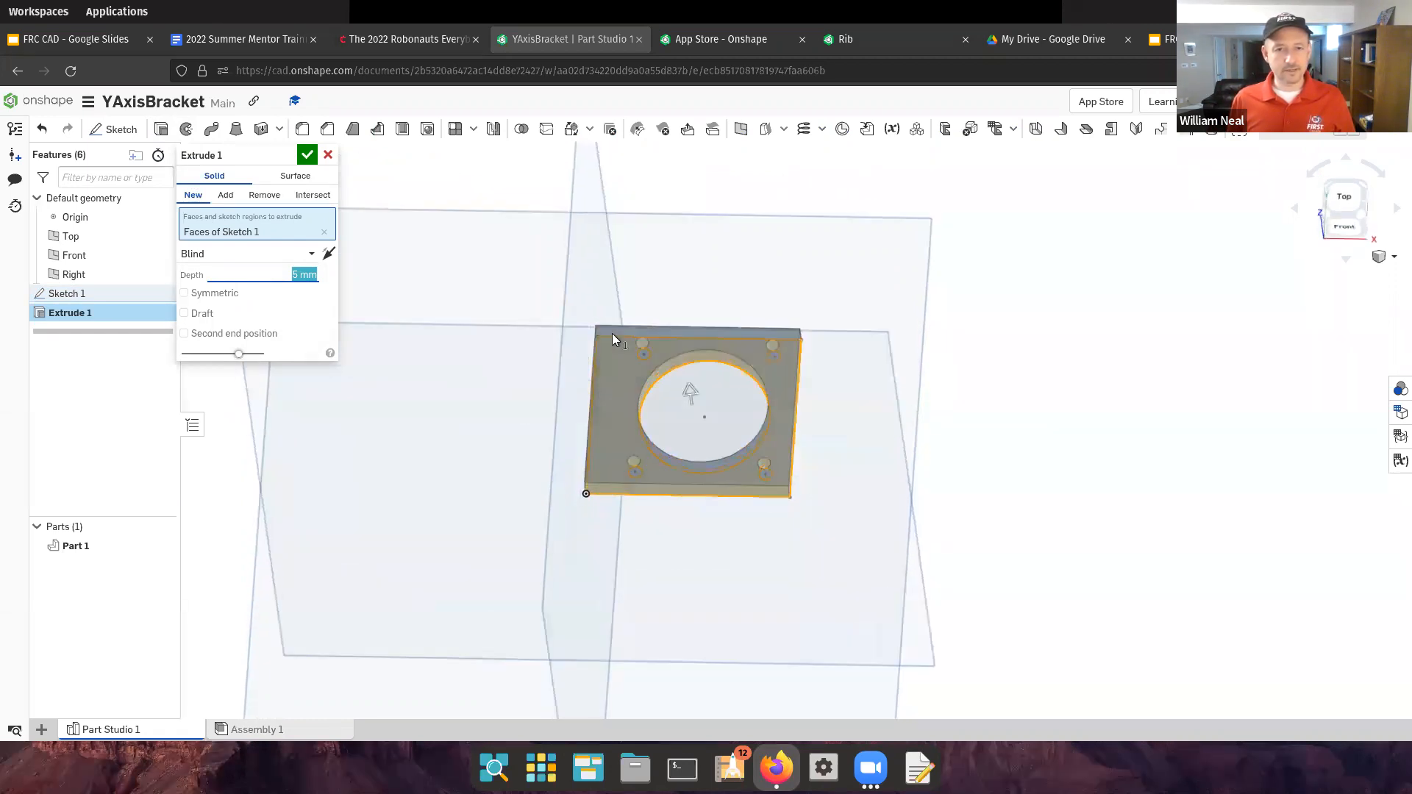
pyautogui.click(307, 155)
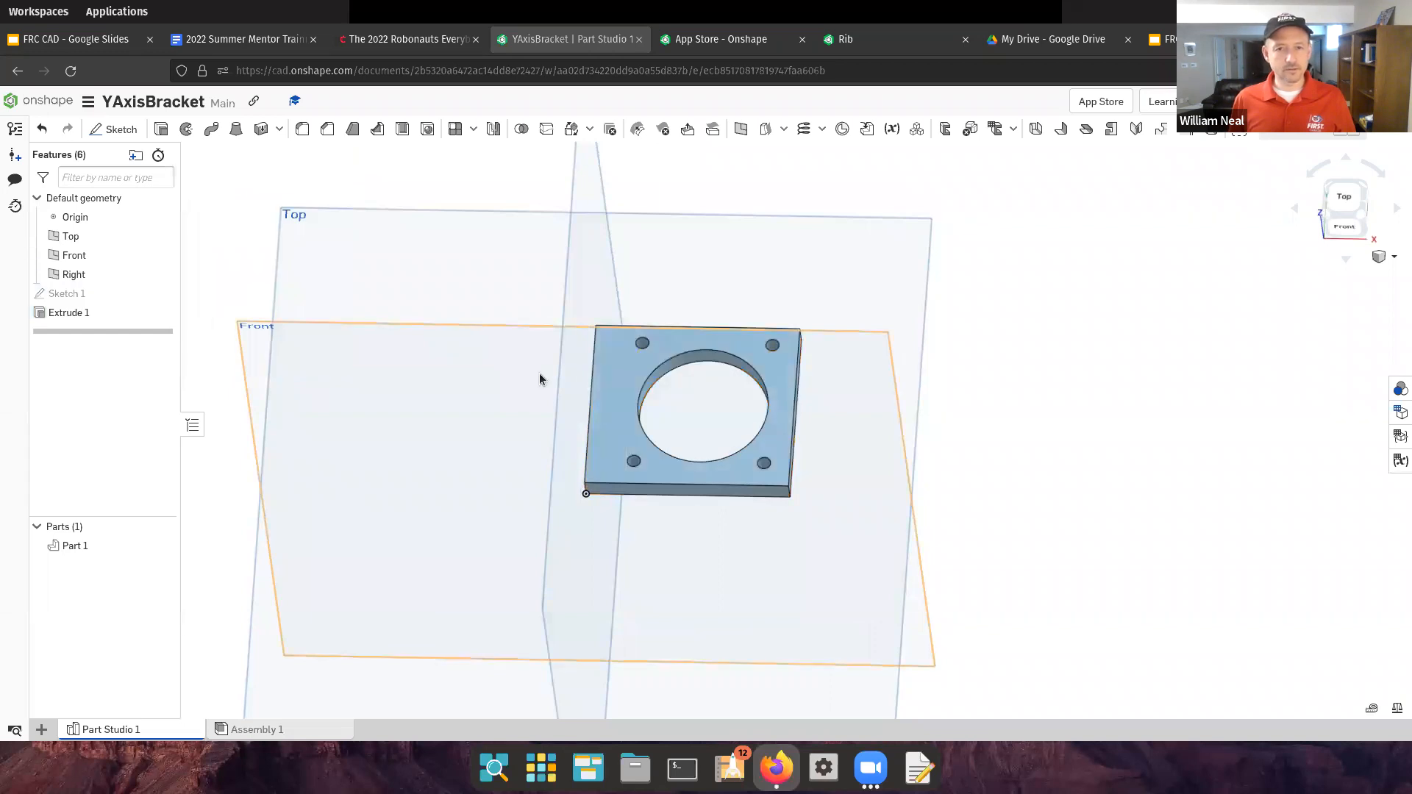
pyautogui.click(604, 384)
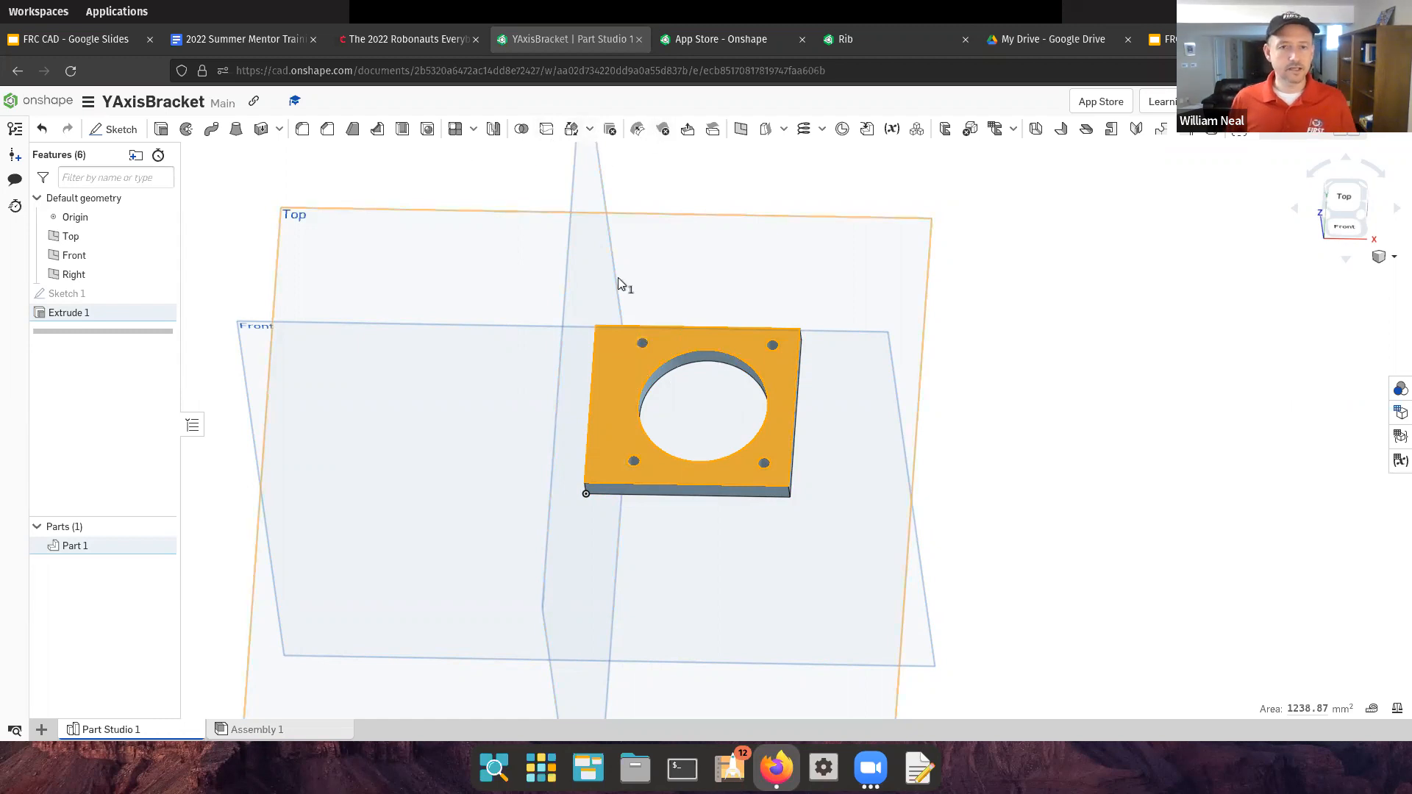
pyautogui.click(1345, 200)
pyautogui.click(161, 130)
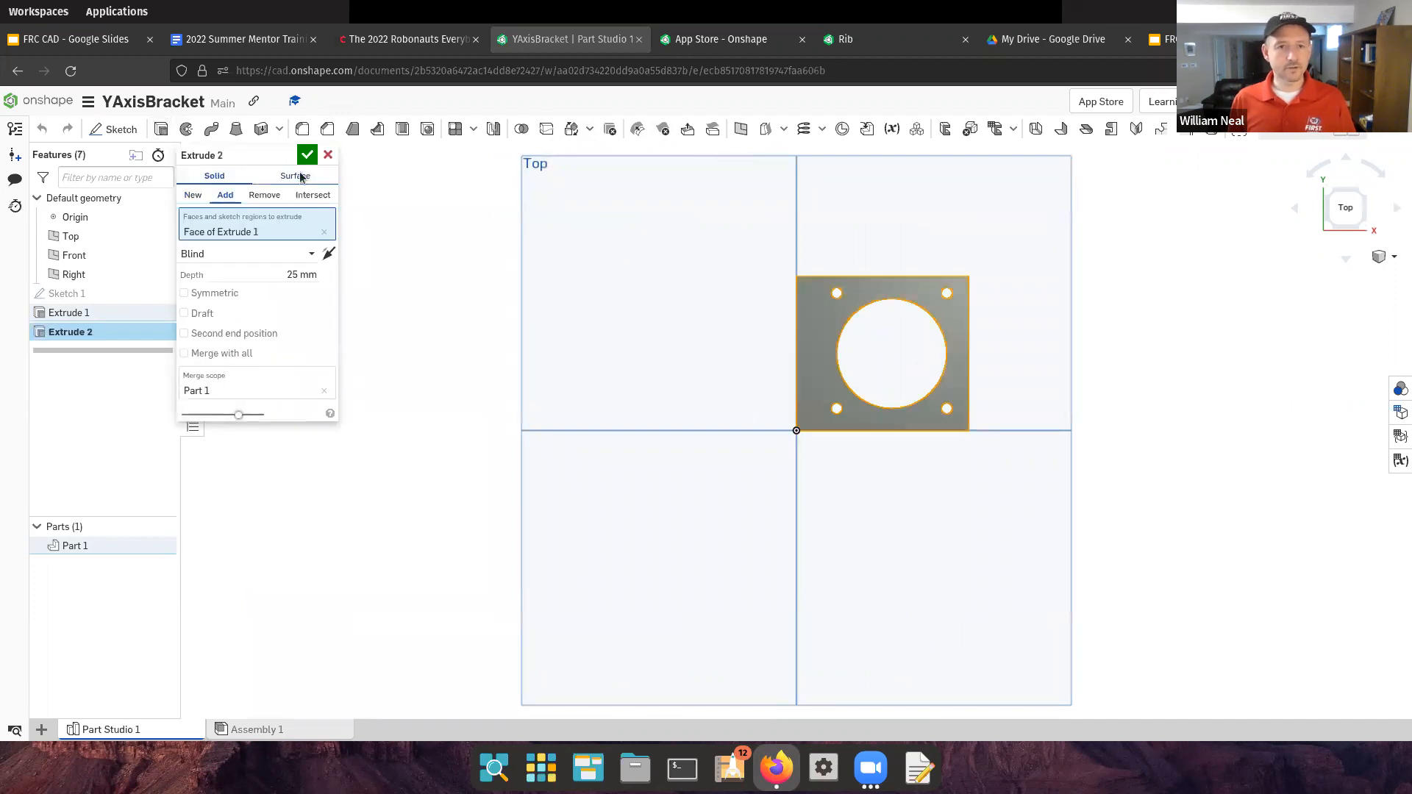
pyautogui.click(328, 154)
pyautogui.click(115, 130)
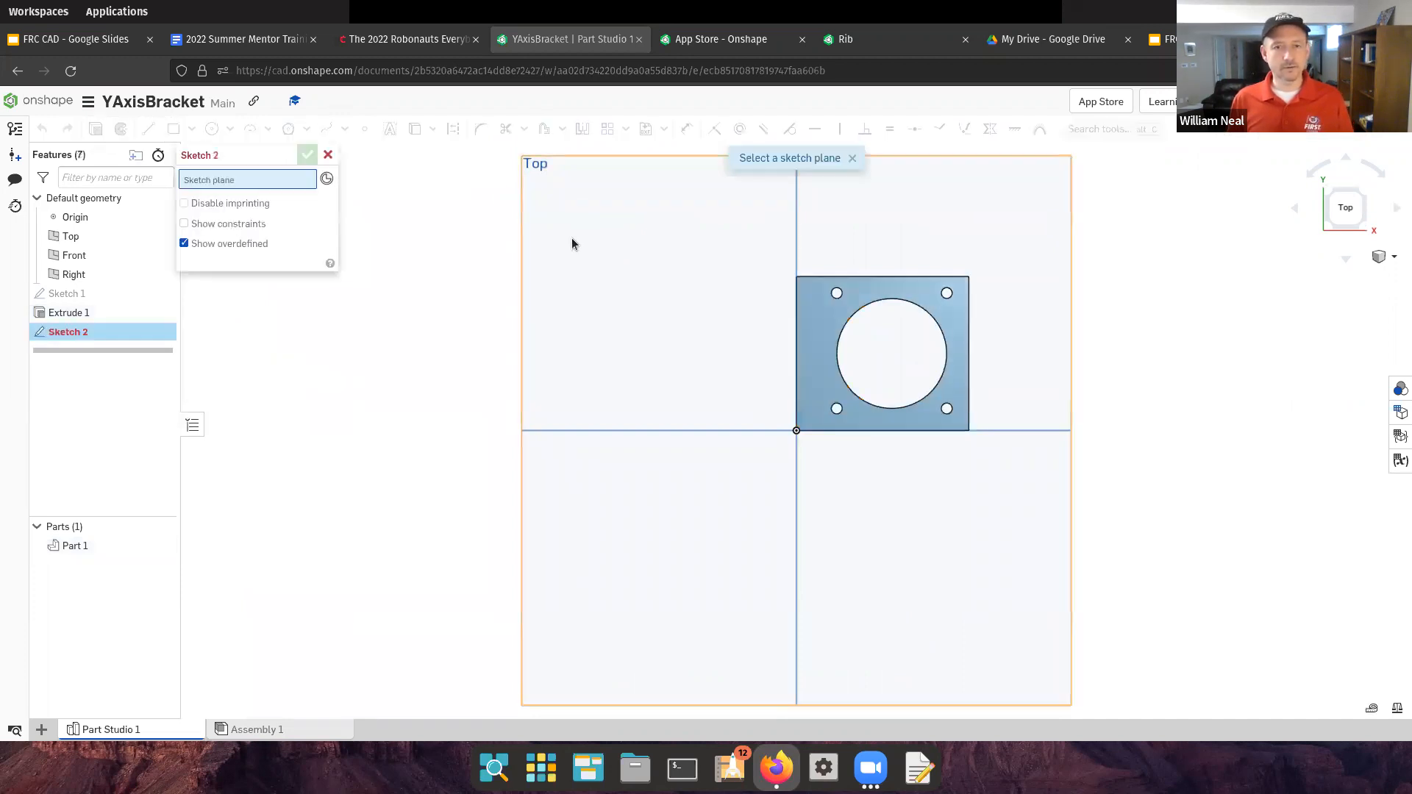
pyautogui.click(329, 153)
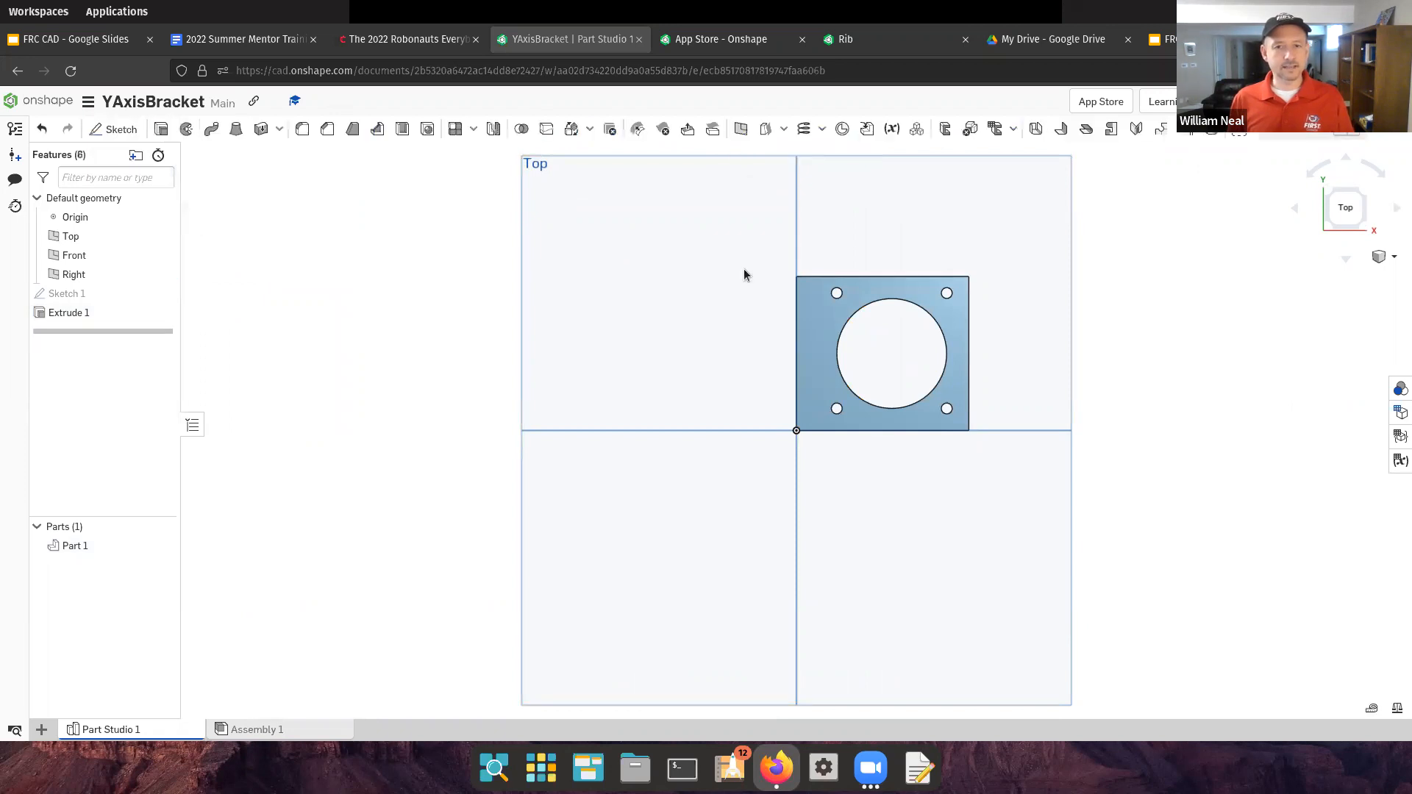
# Start a sketch on the plate's top face and draw a full-height rectangle about 4.92 mm wide along its left edge
pyautogui.click(821, 329)
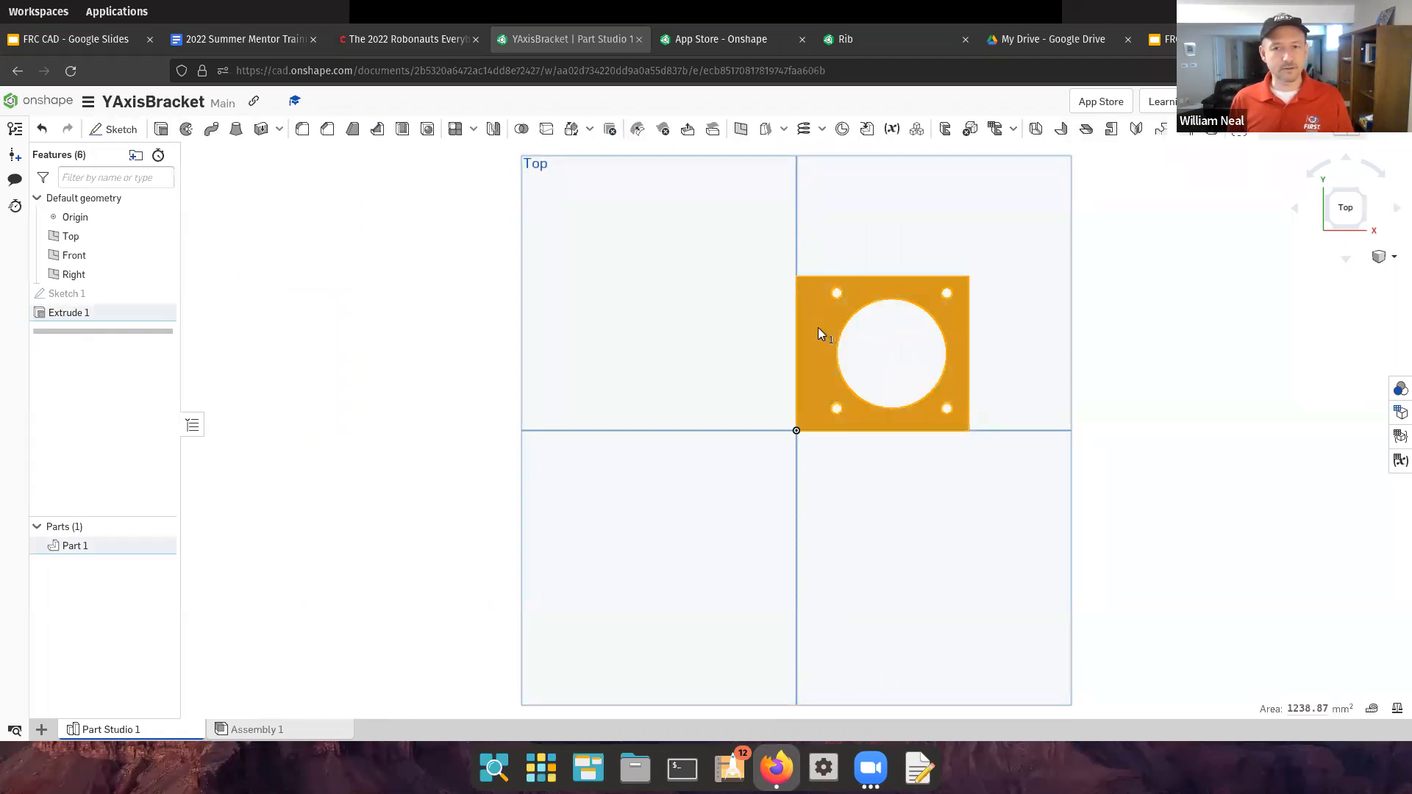
pyautogui.click(121, 130)
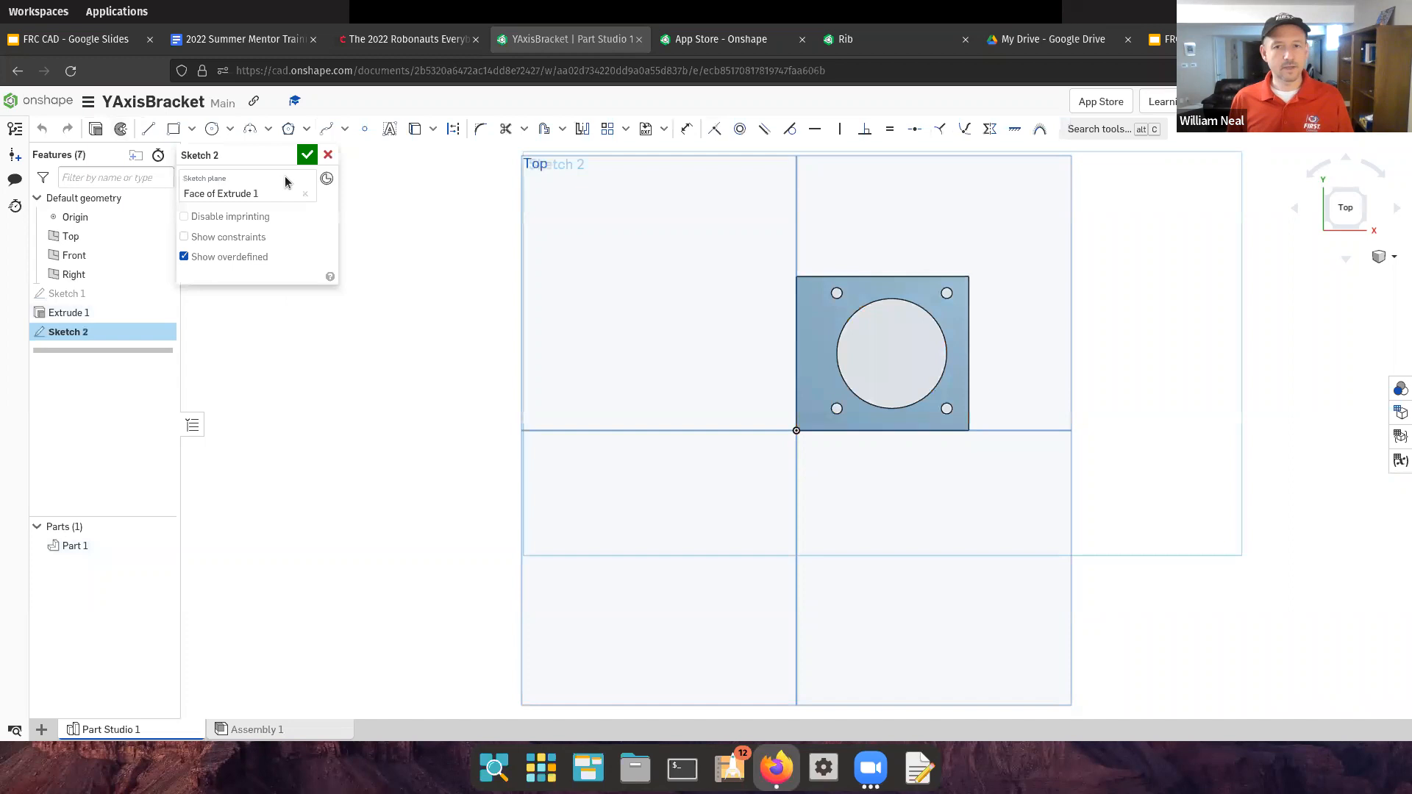
pyautogui.click(173, 129)
pyautogui.click(797, 277)
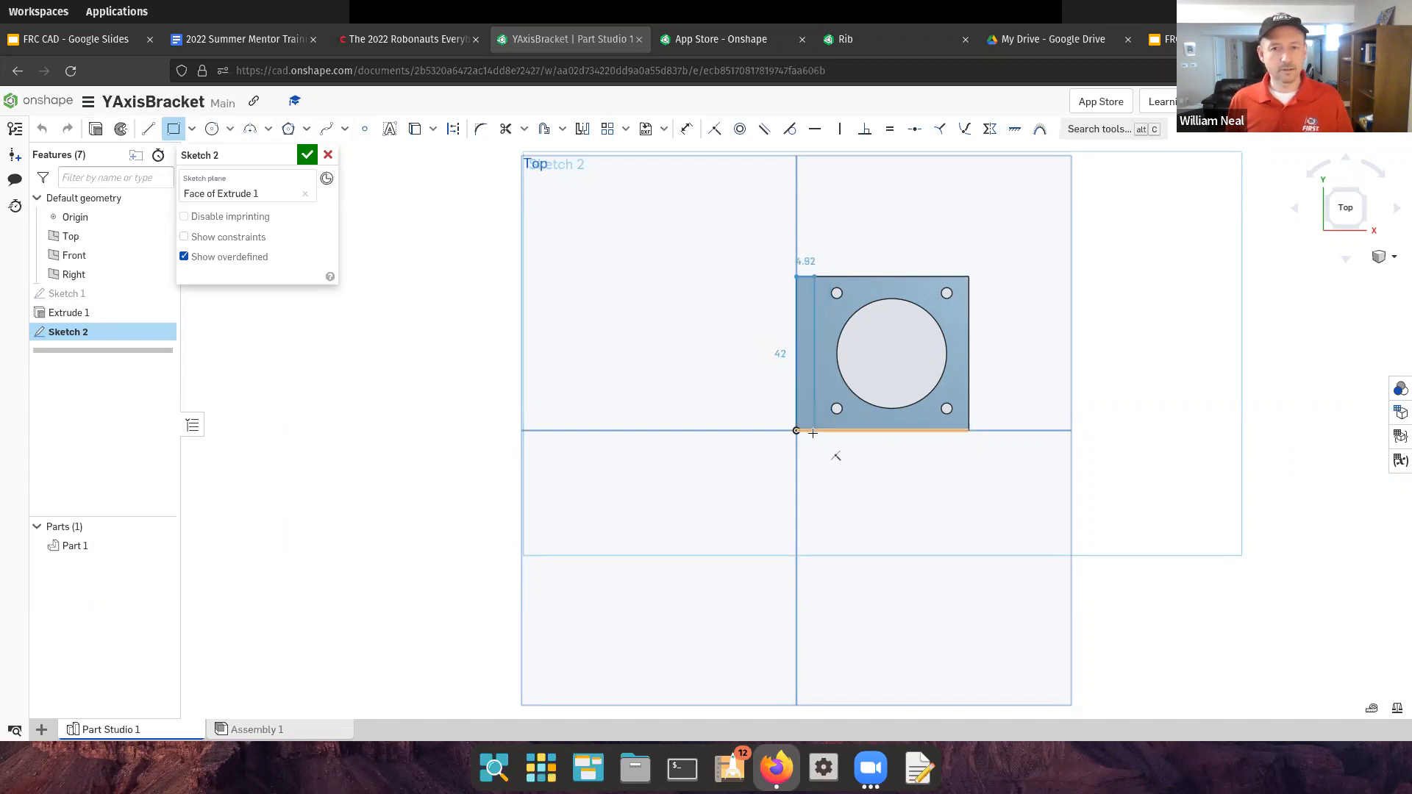
pyautogui.click(813, 433)
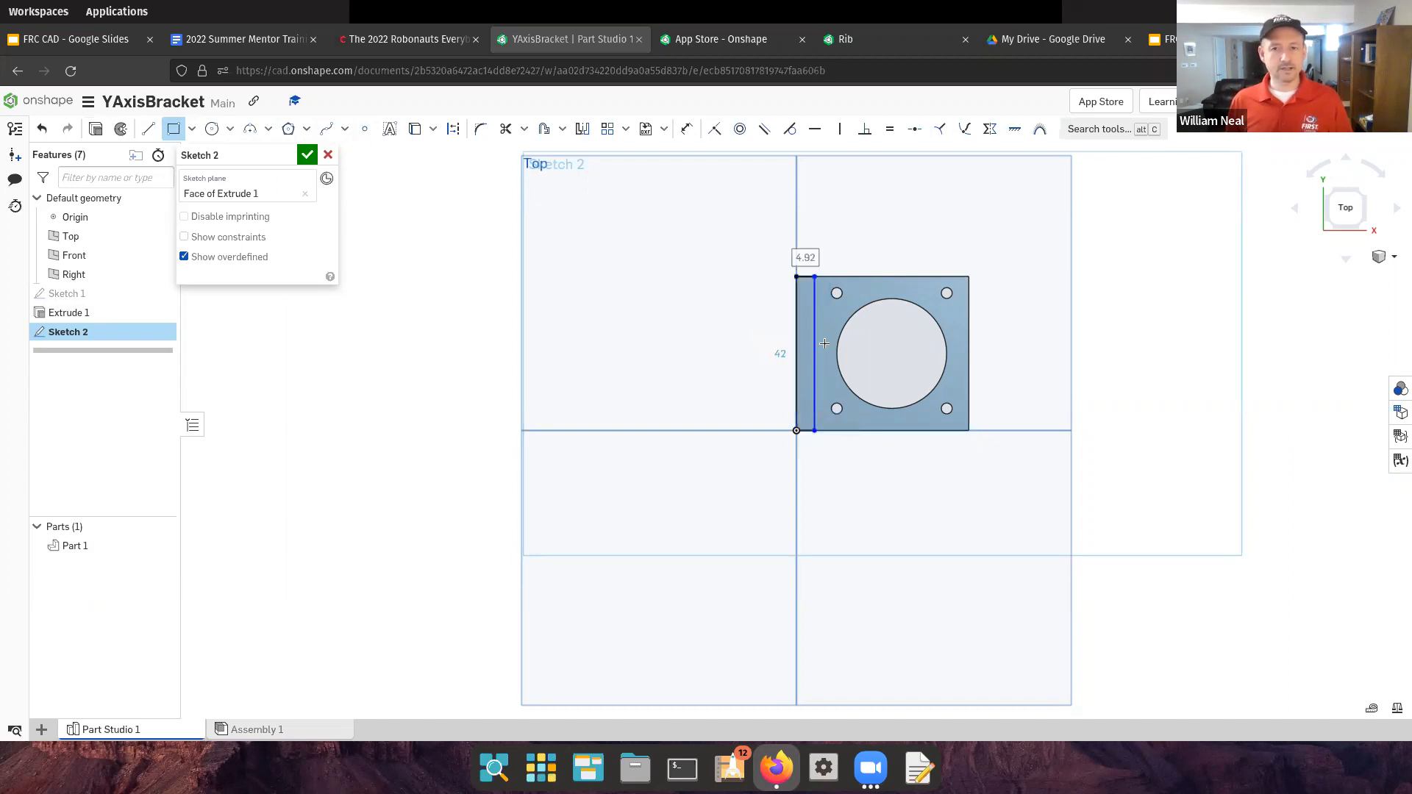
pyautogui.scroll(5, 809, 279)
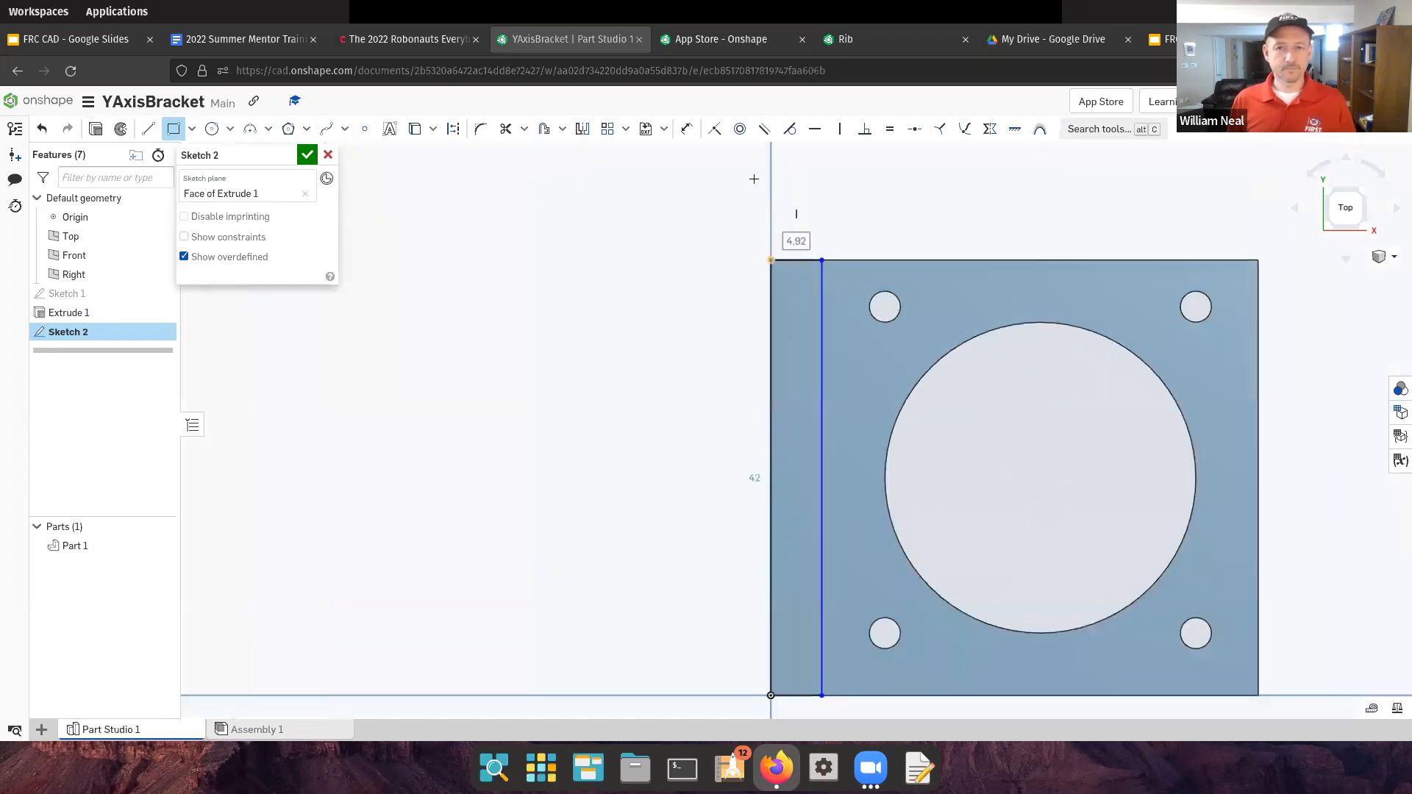
# Dimension the narrow rectangle's width to 5 mm and finish the sketch
pyautogui.click(685, 130)
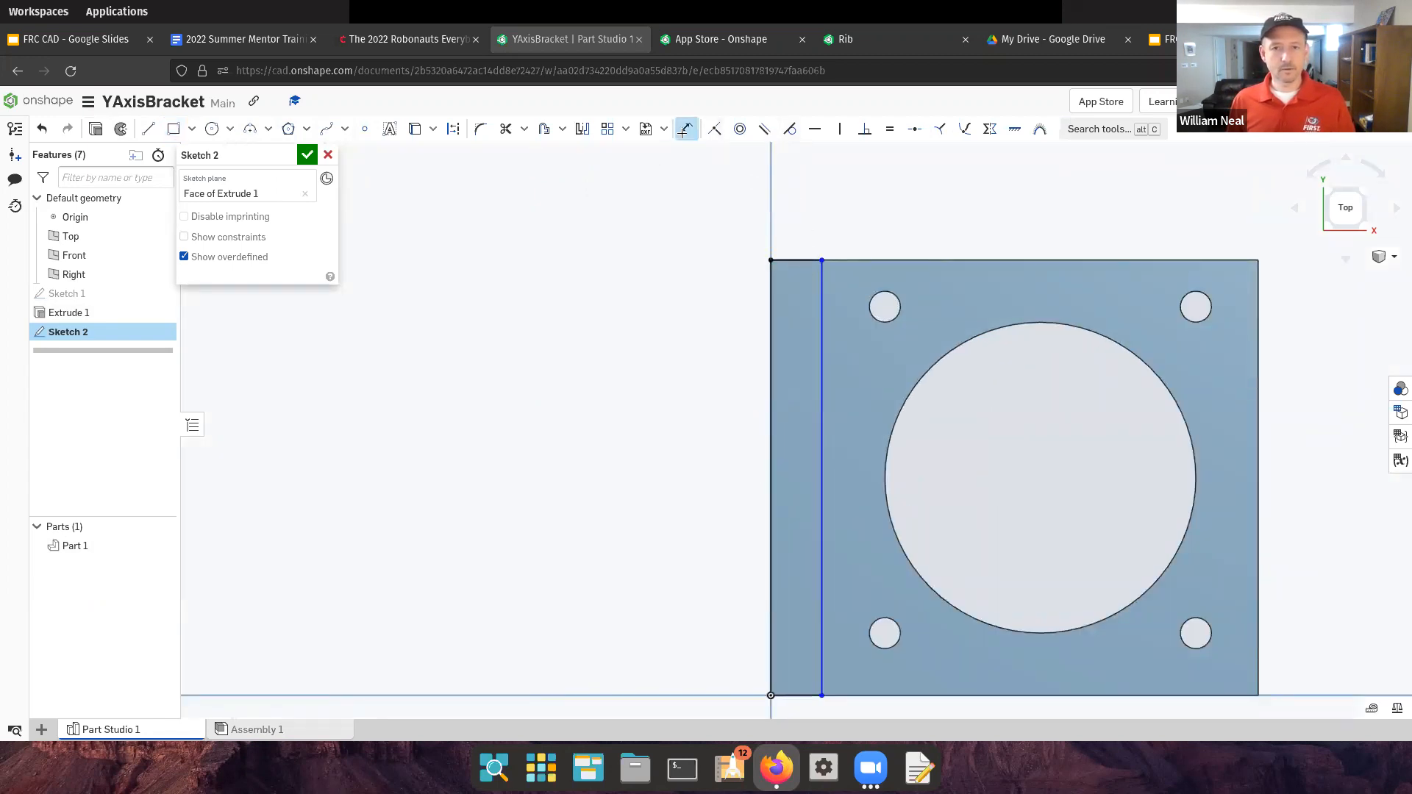
pyautogui.click(799, 261)
pyautogui.click(806, 221)
pyautogui.write('5')
pyautogui.press('Return')
pyautogui.scroll(-2, 780, 302)
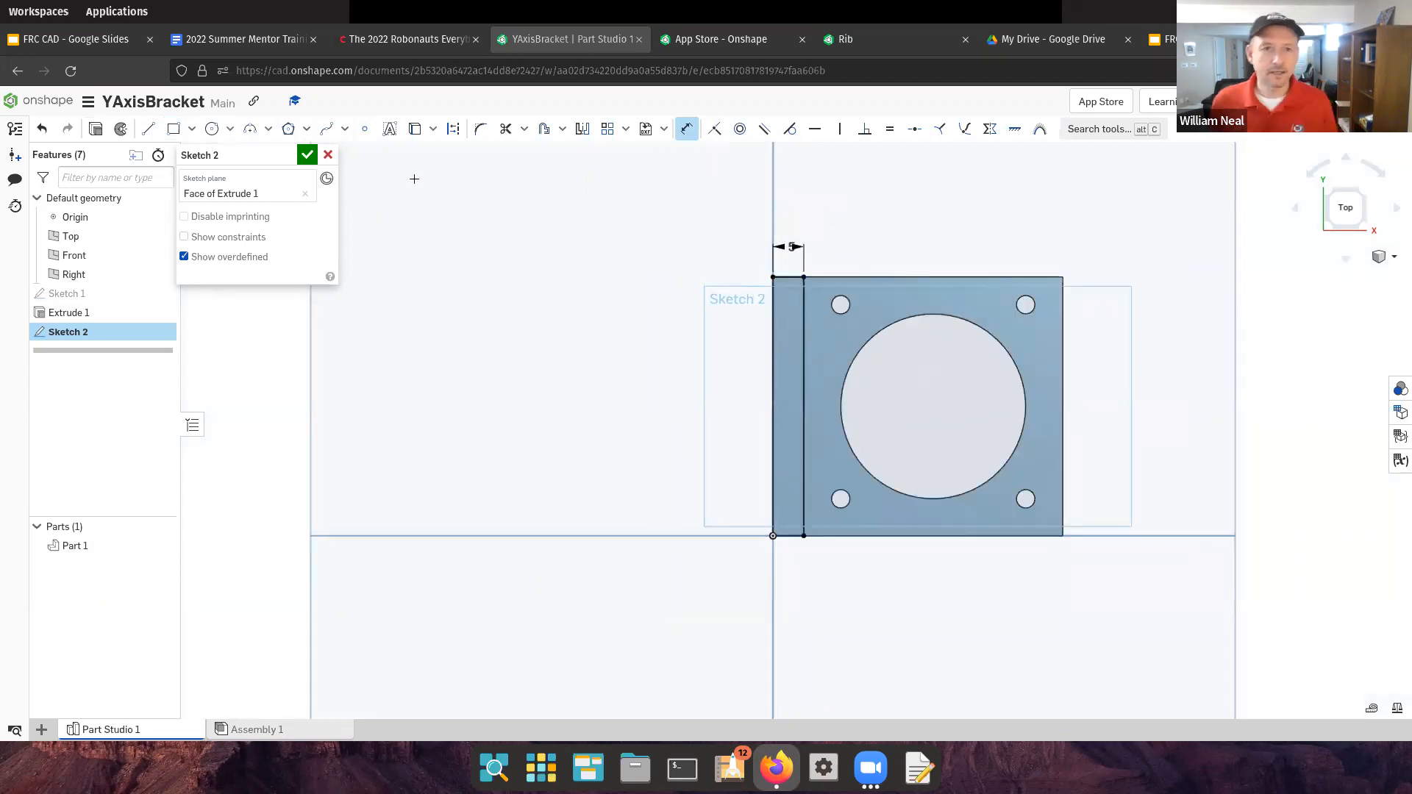
pyautogui.click(306, 154)
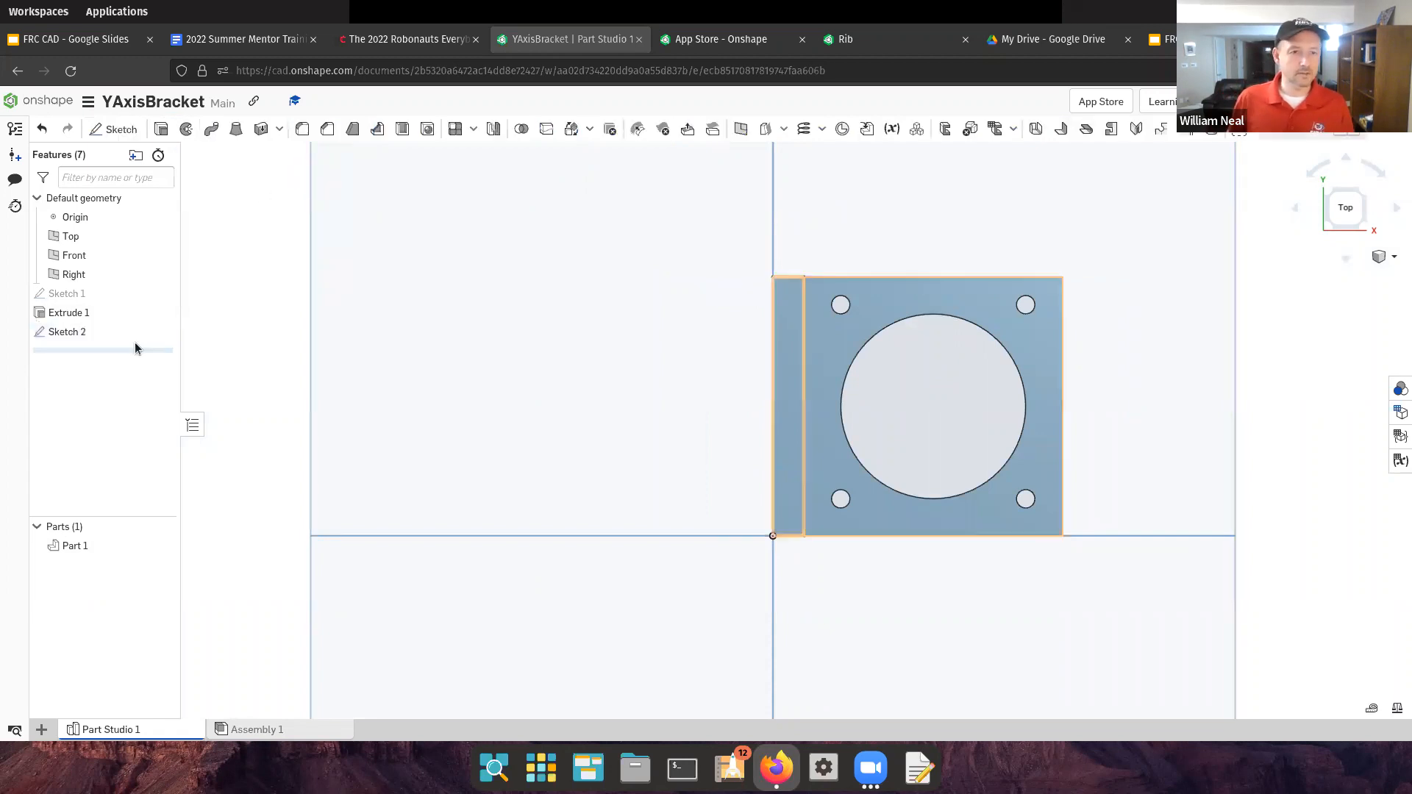
# Extrude the 5 mm strip sketch 30 mm upward, adding it to the plate as a vertical wall
pyautogui.click(93, 335)
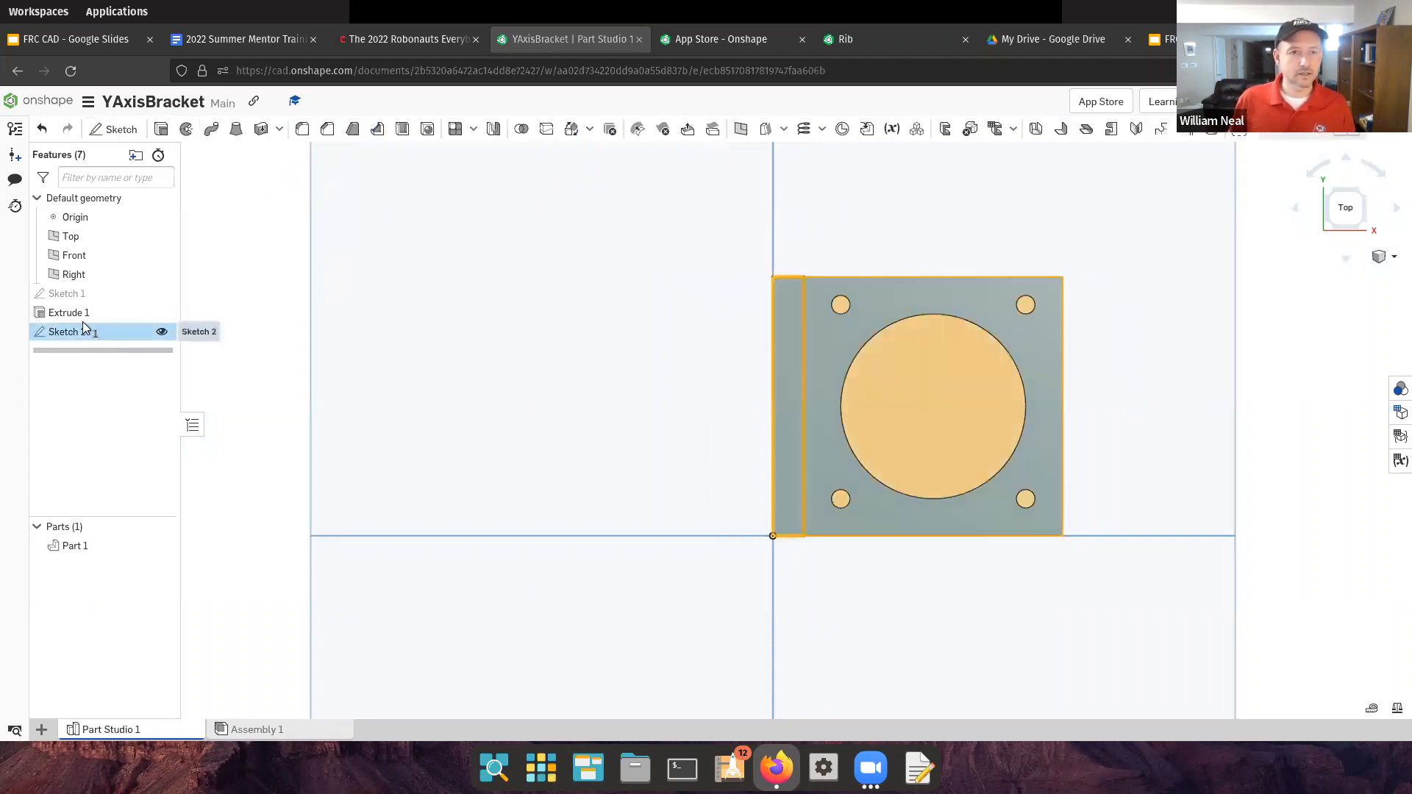
pyautogui.click(161, 130)
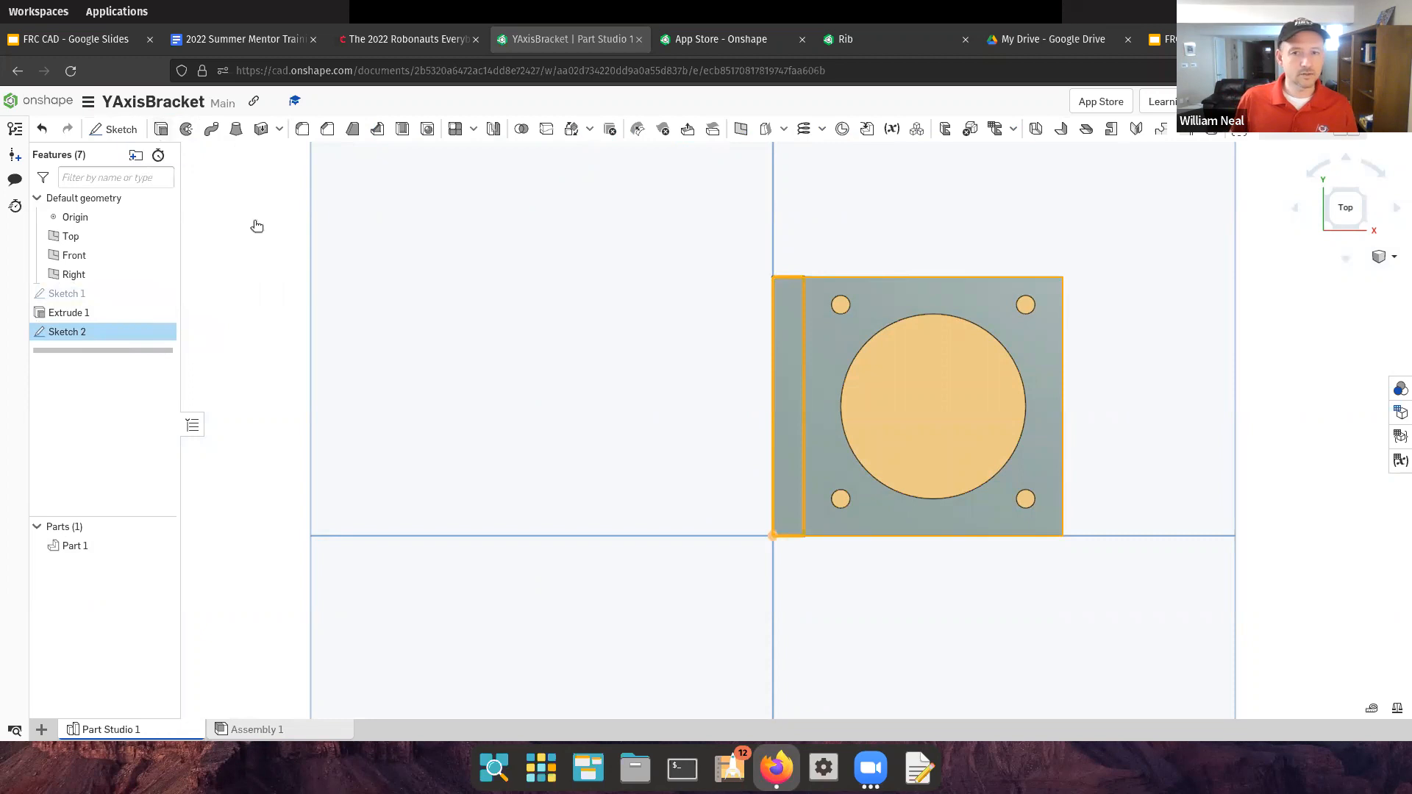
pyautogui.press('p')
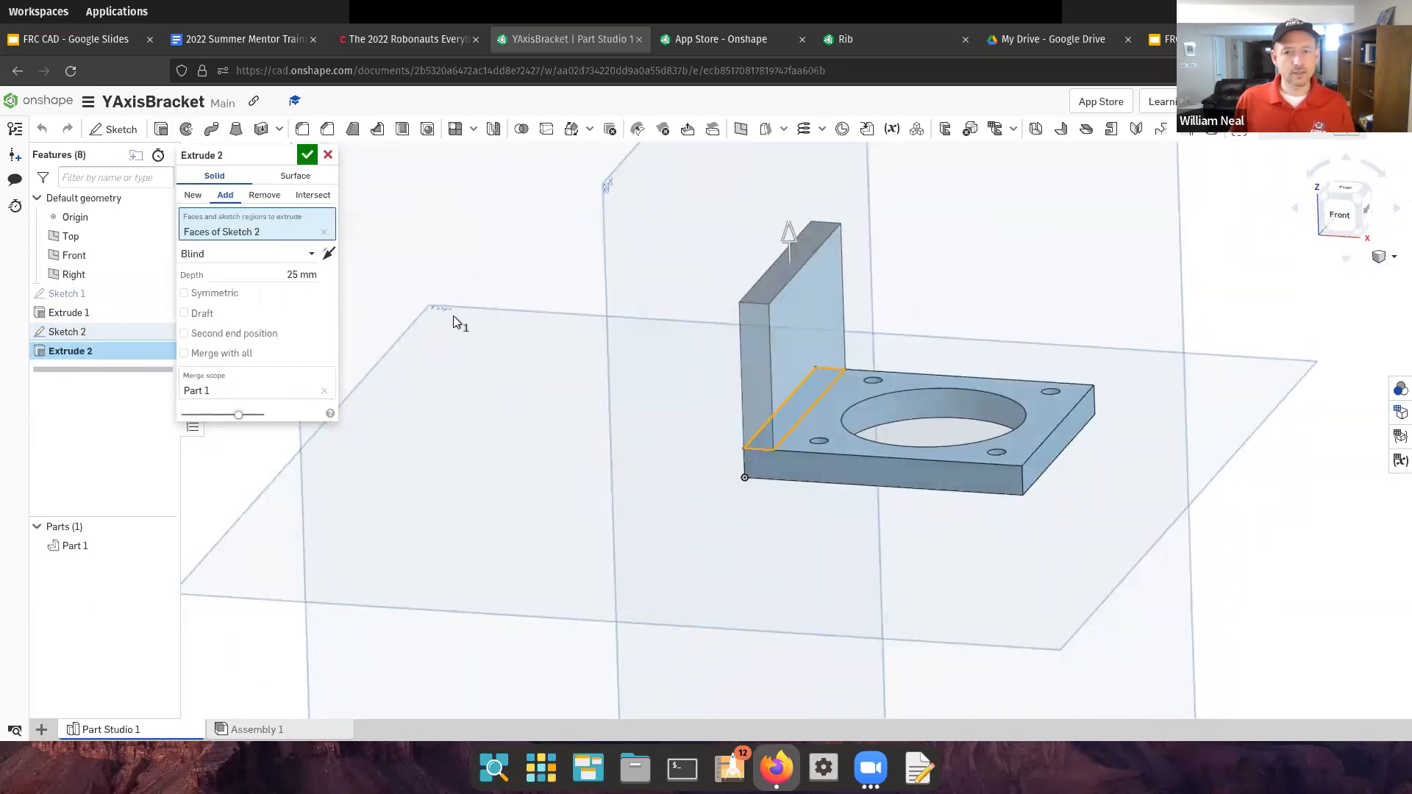
pyautogui.click(293, 274)
pyautogui.write('30')
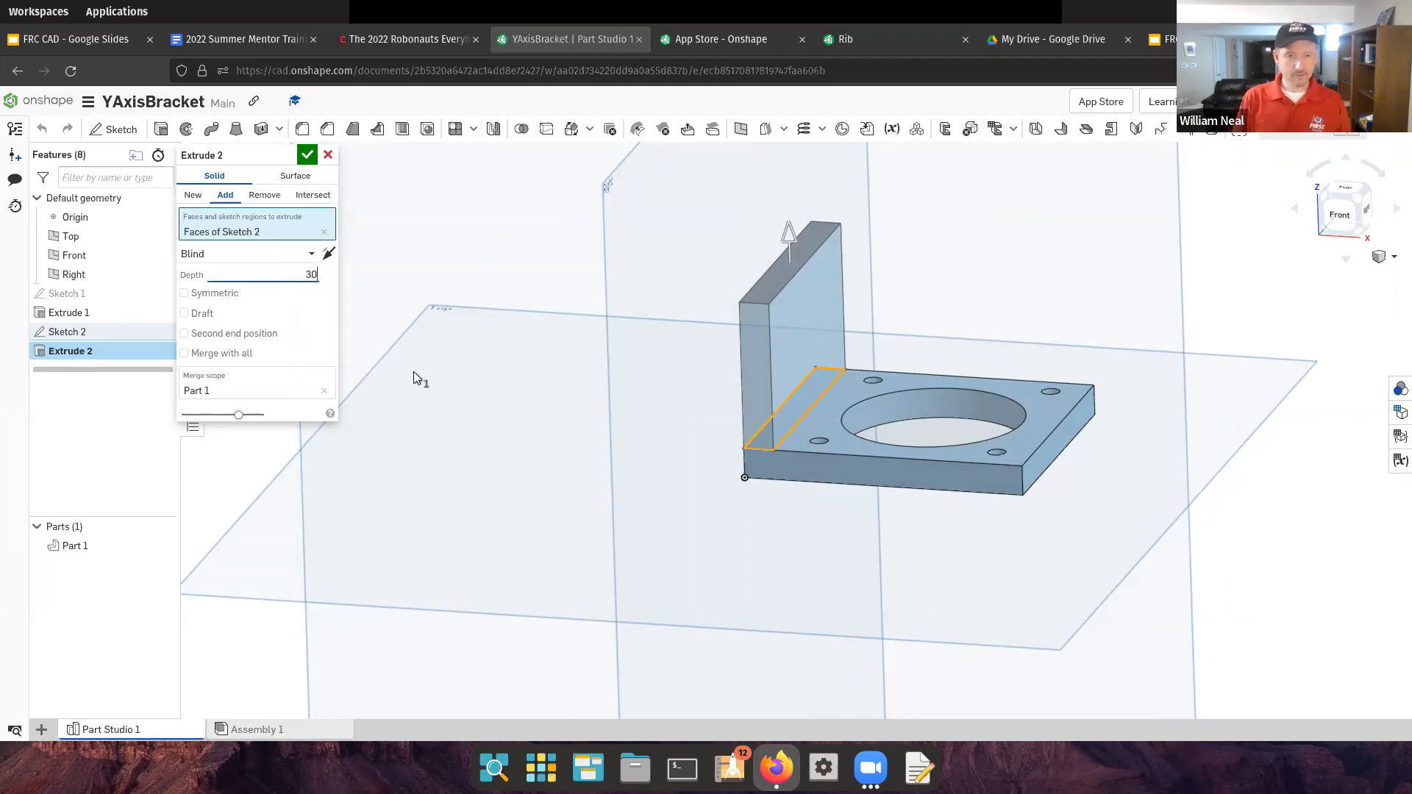
pyautogui.press('Return')
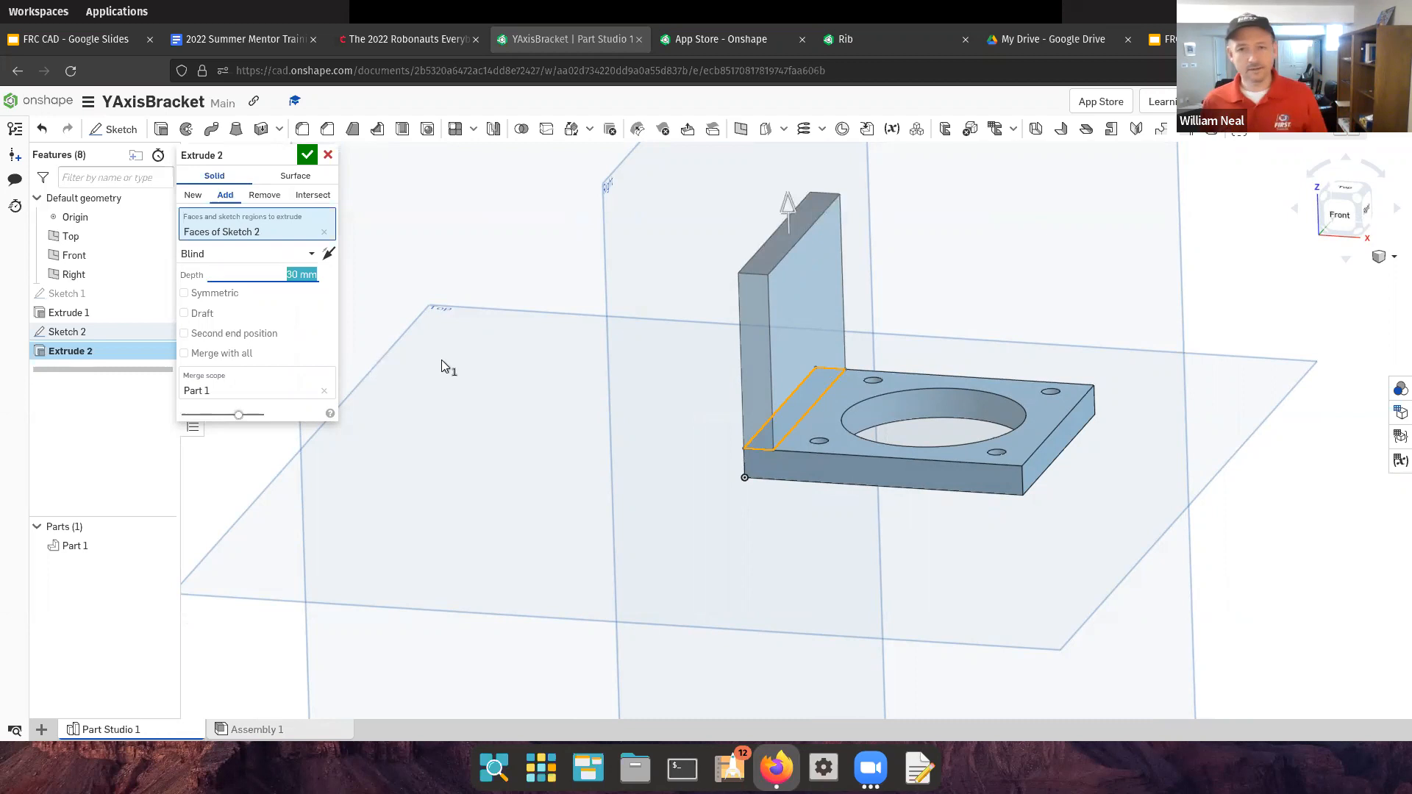
pyautogui.moveTo(607, 334); pyautogui.dragTo(563, 364, button='right')
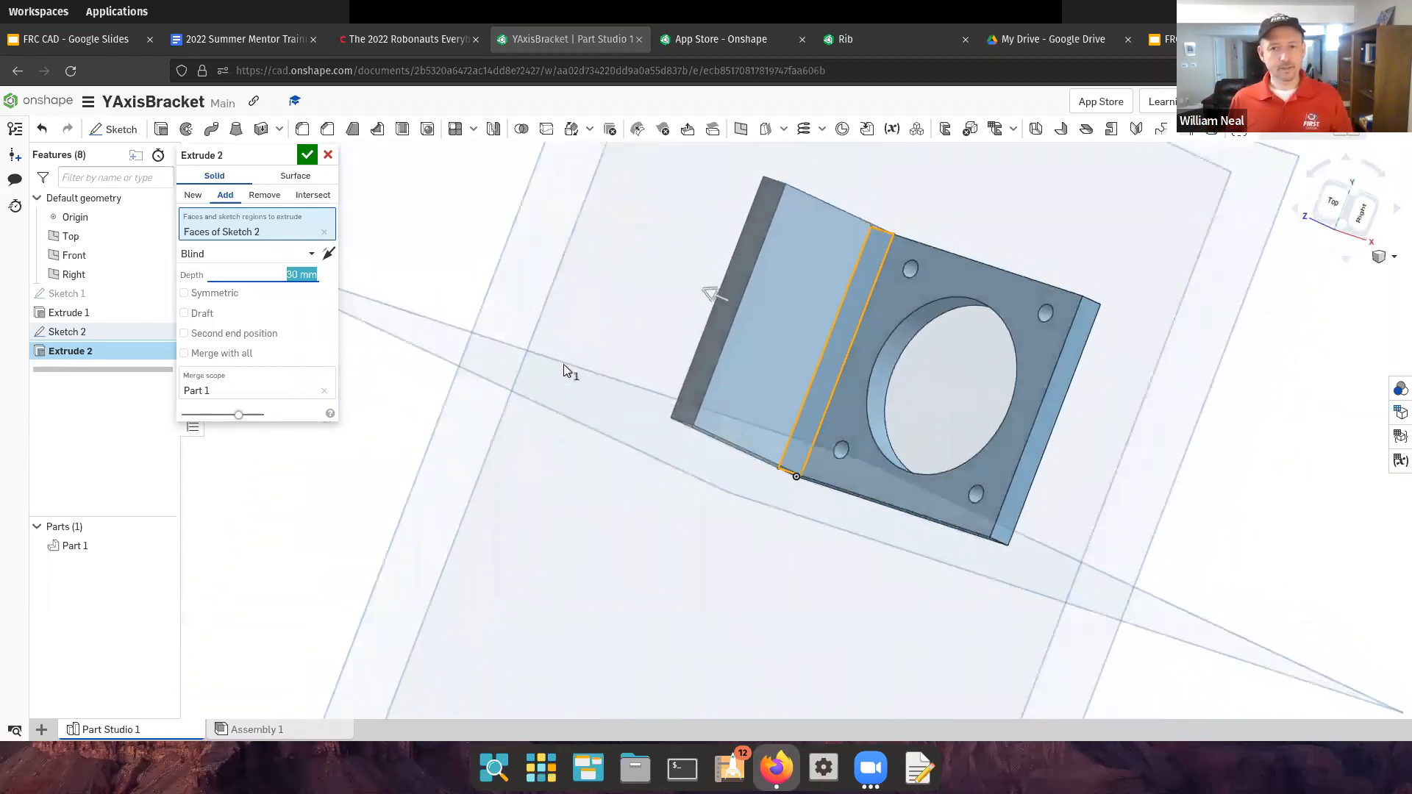
pyautogui.click(305, 156)
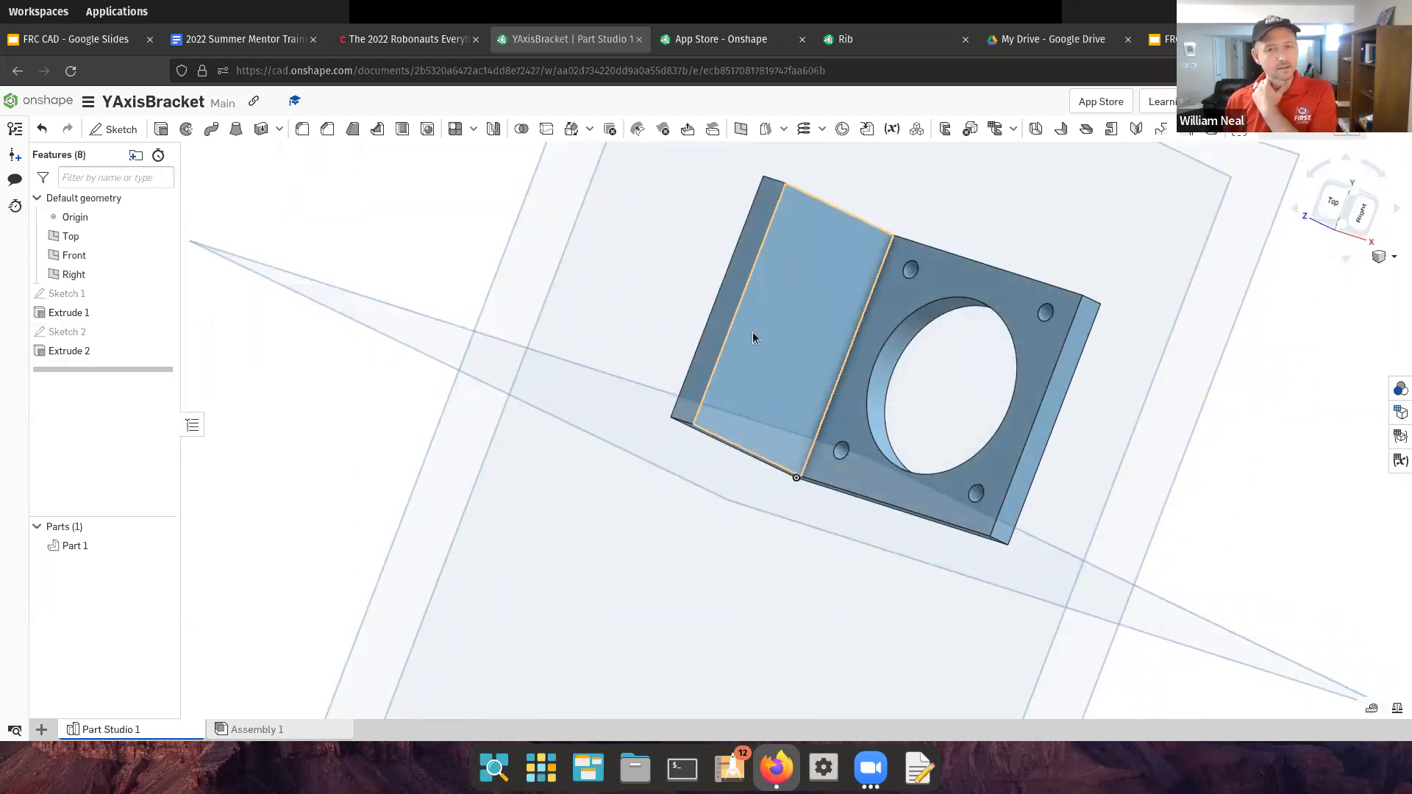
# Start a sketch on the vertical wall's inner face and draw overlapping circles near its outer corner
pyautogui.moveTo(783, 324); pyautogui.dragTo(731, 312, button='right')
pyautogui.click(793, 296)
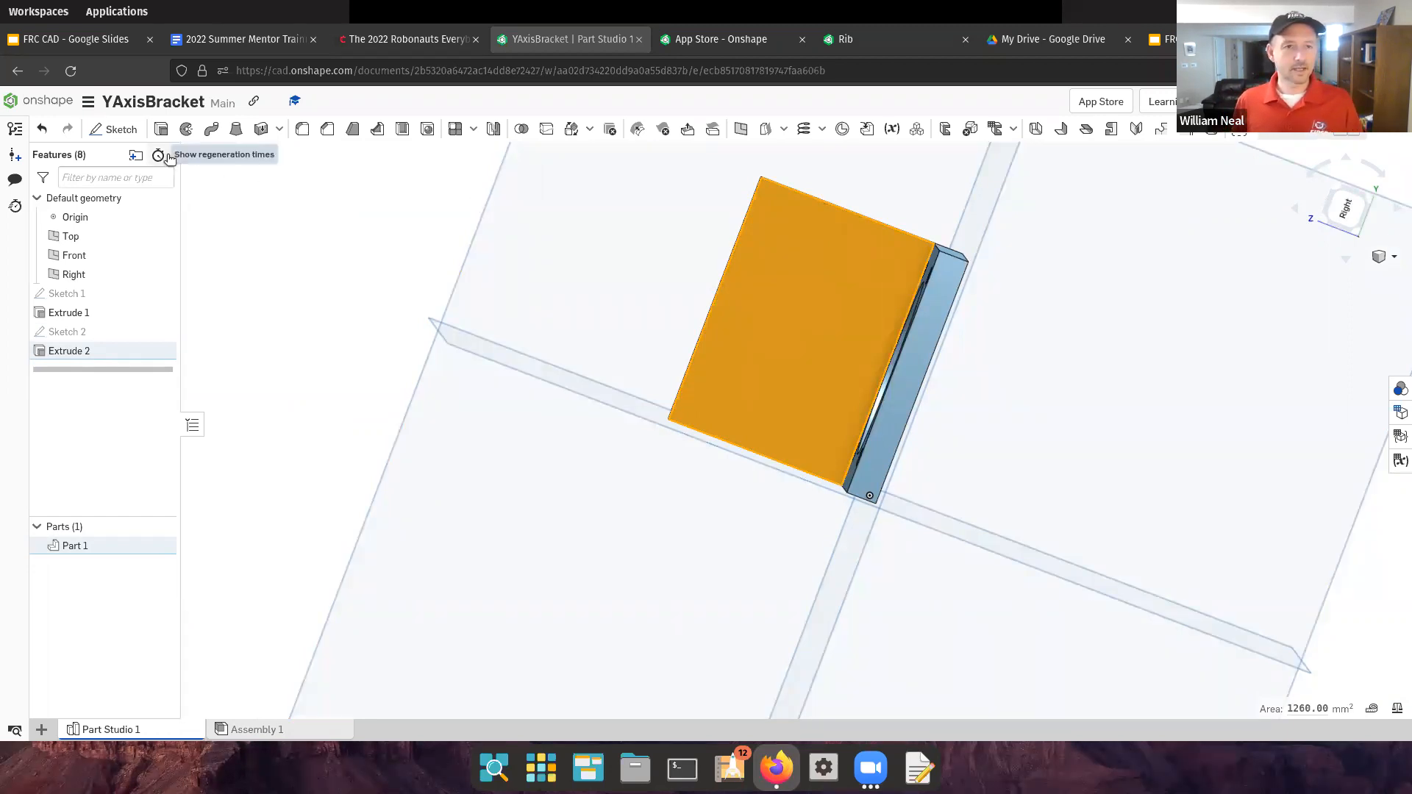
pyautogui.click(127, 129)
pyautogui.click(212, 129)
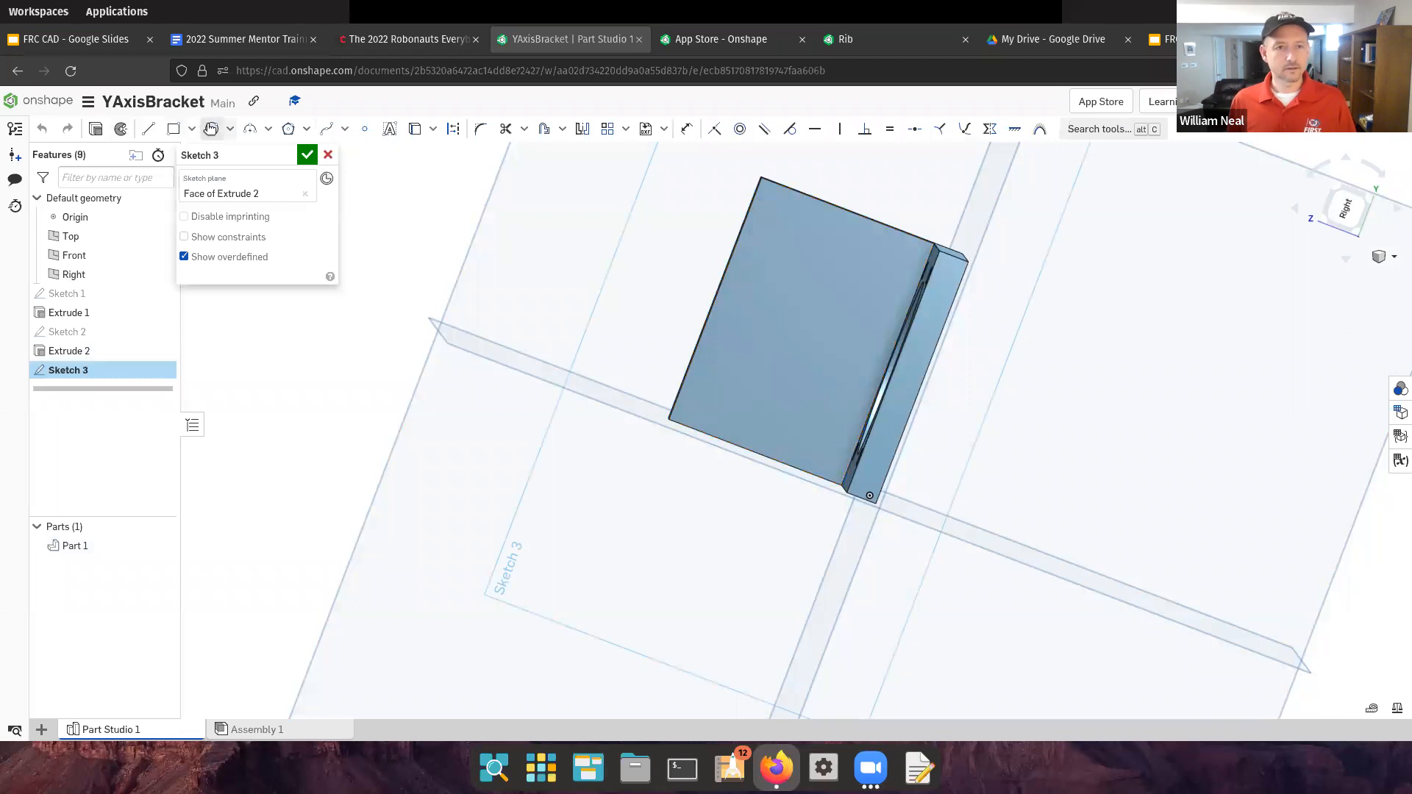
pyautogui.click(774, 221)
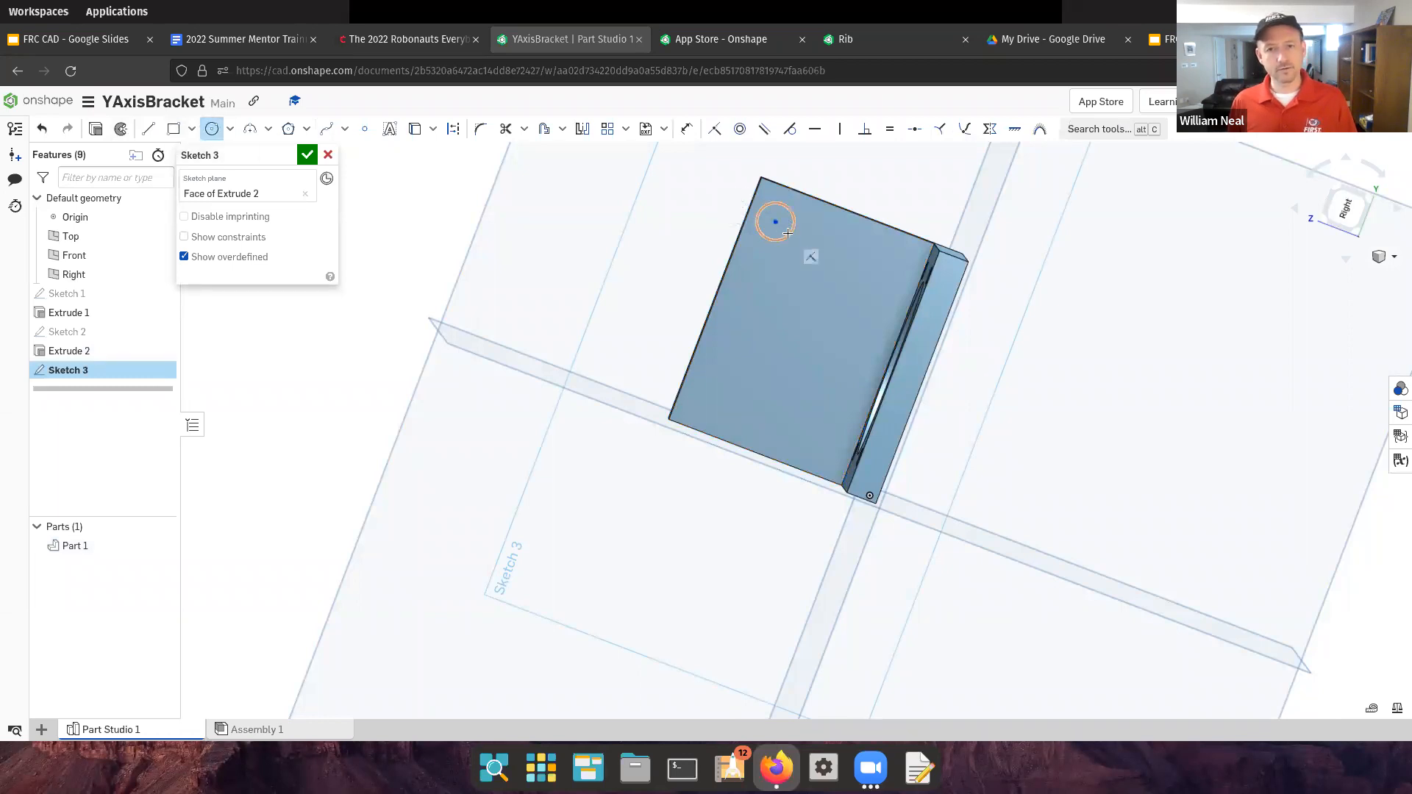
pyautogui.click(851, 249)
pyautogui.click(790, 234)
pyautogui.click(789, 234)
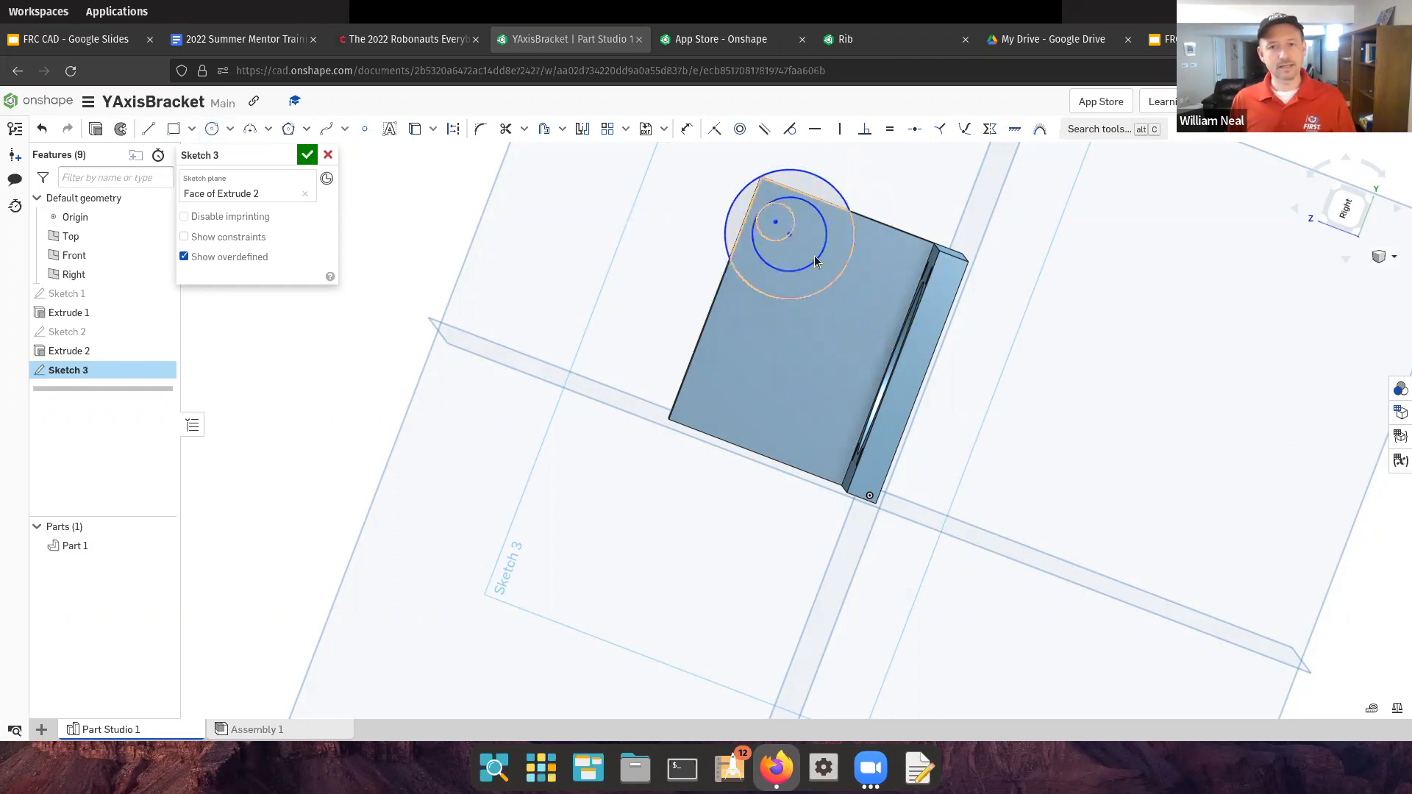
# Undo the two larger overlapping circles and draw a separate circle about 5.44 mm in diameter beside the remaining one along the wall's outer edge
pyautogui.hotkey('ctrl', 'z')
pyautogui.hotkey('ctrl', 'z')
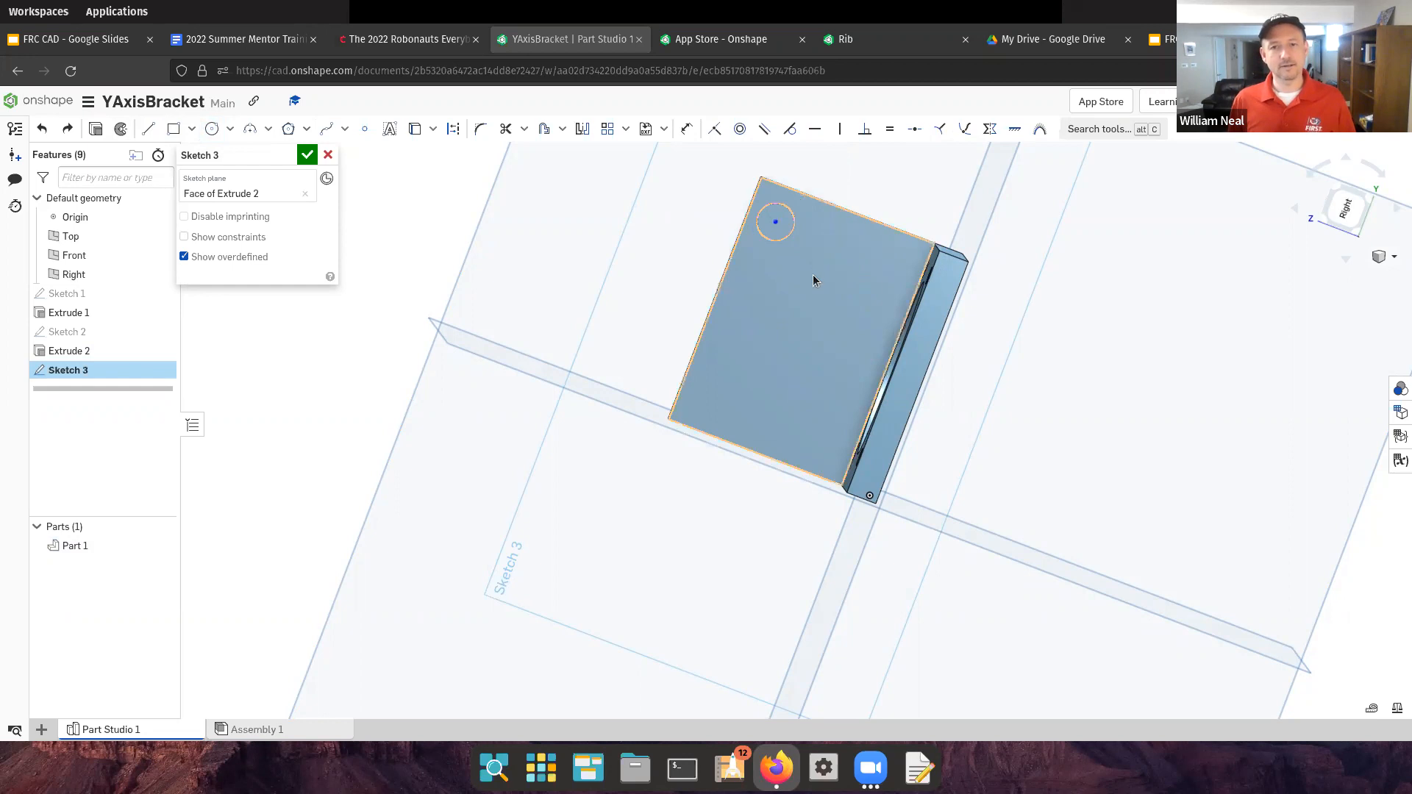
pyautogui.click(228, 130)
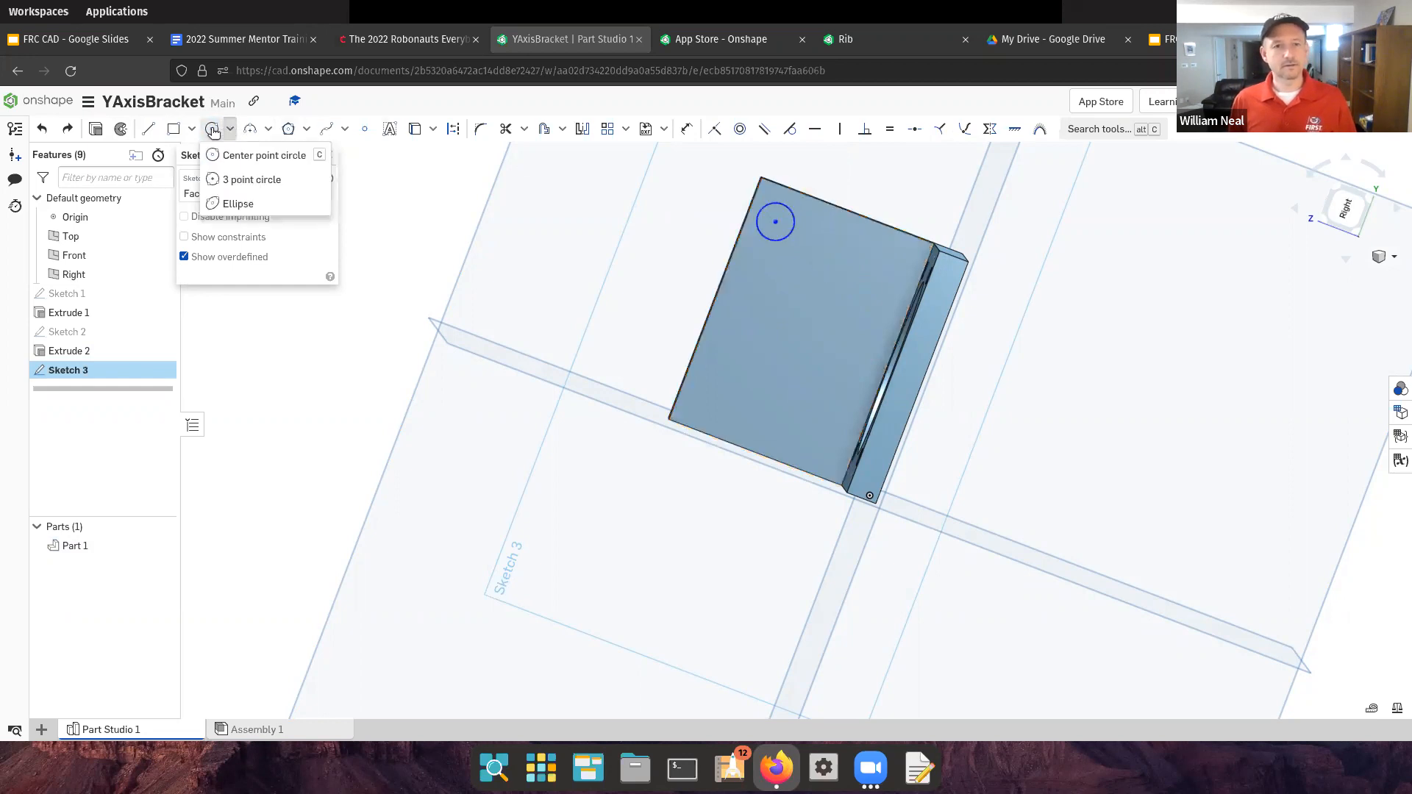
pyautogui.click(261, 155)
pyautogui.moveTo(864, 254); pyautogui.dragTo(878, 267)
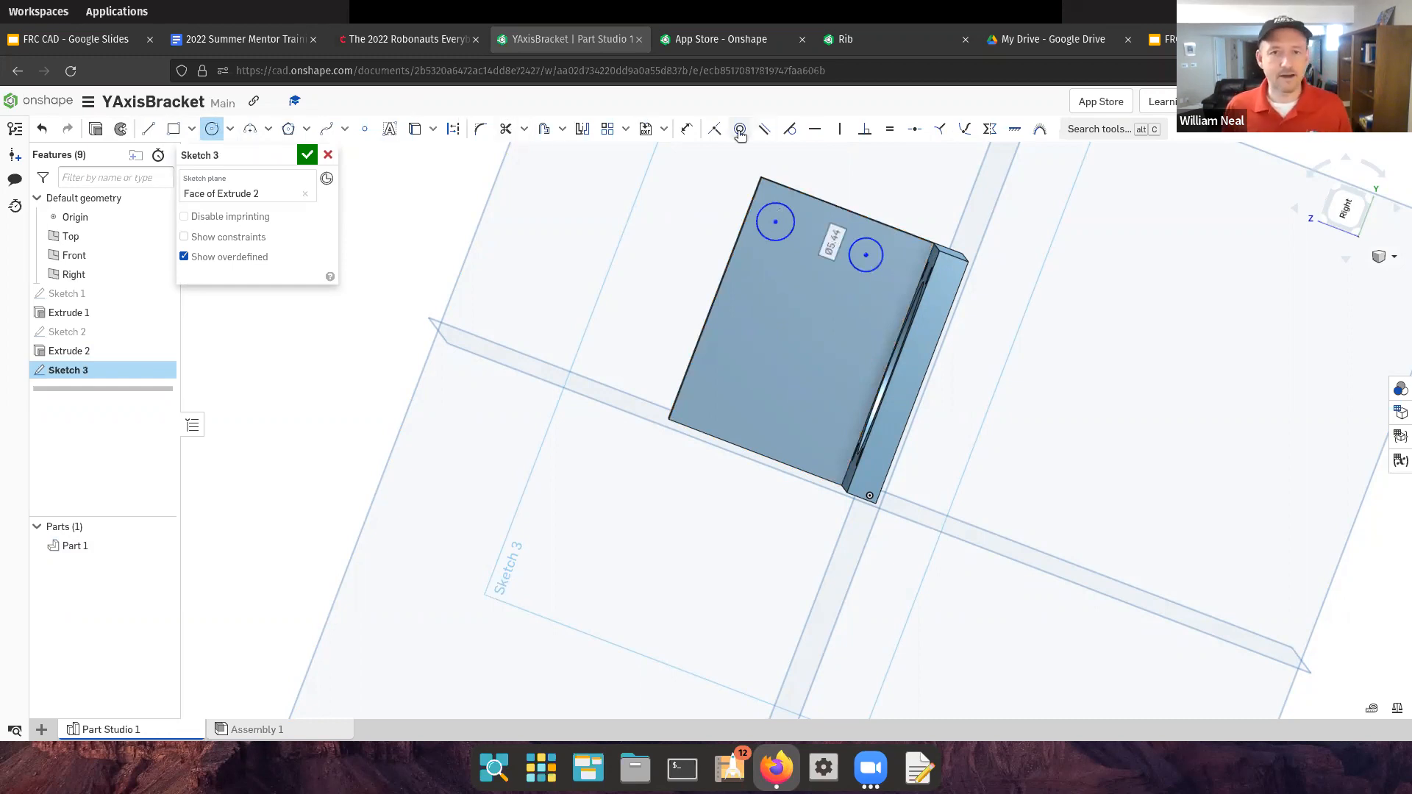
# Dimension both circles on the wall to a diameter of 5 mm
pyautogui.click(686, 128)
pyautogui.click(774, 203)
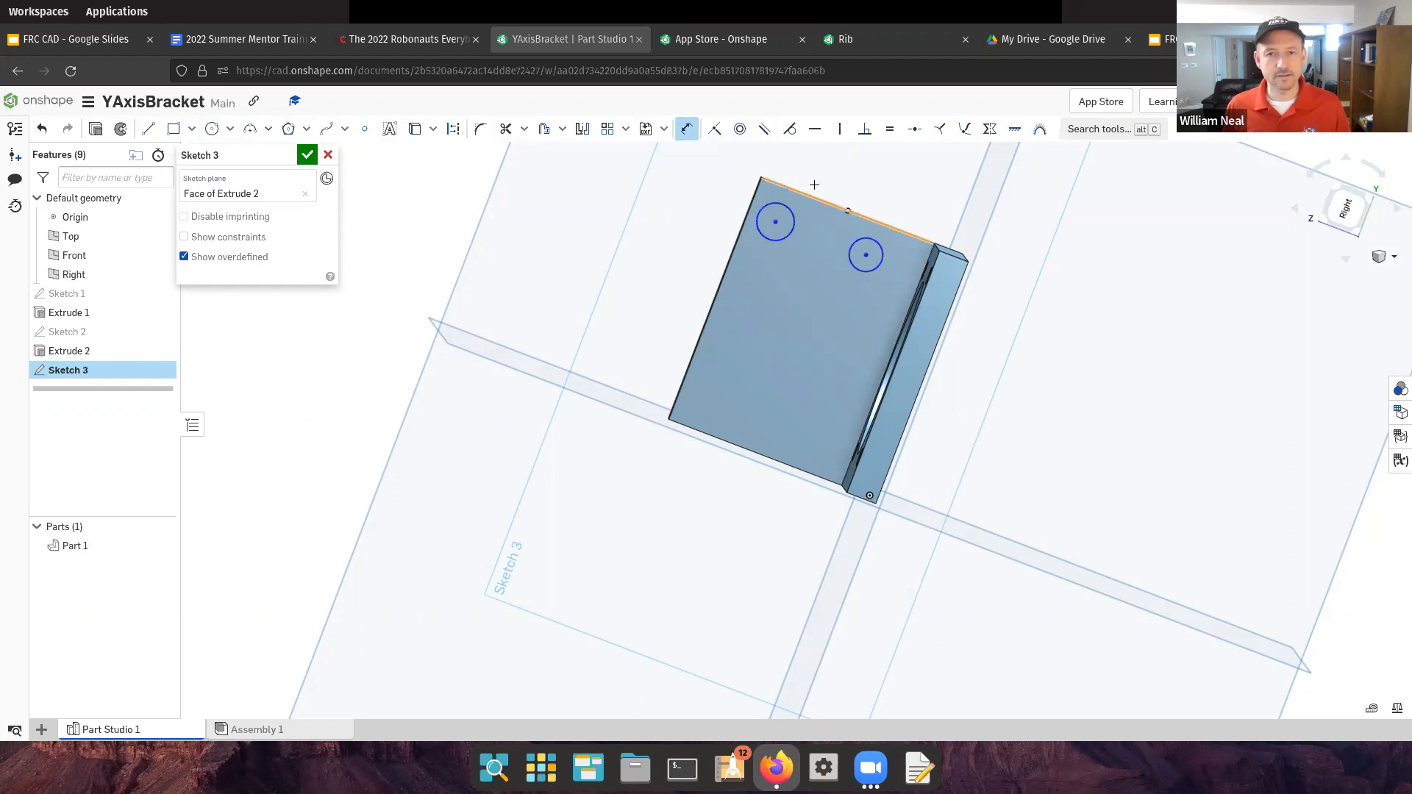
pyautogui.click(832, 175)
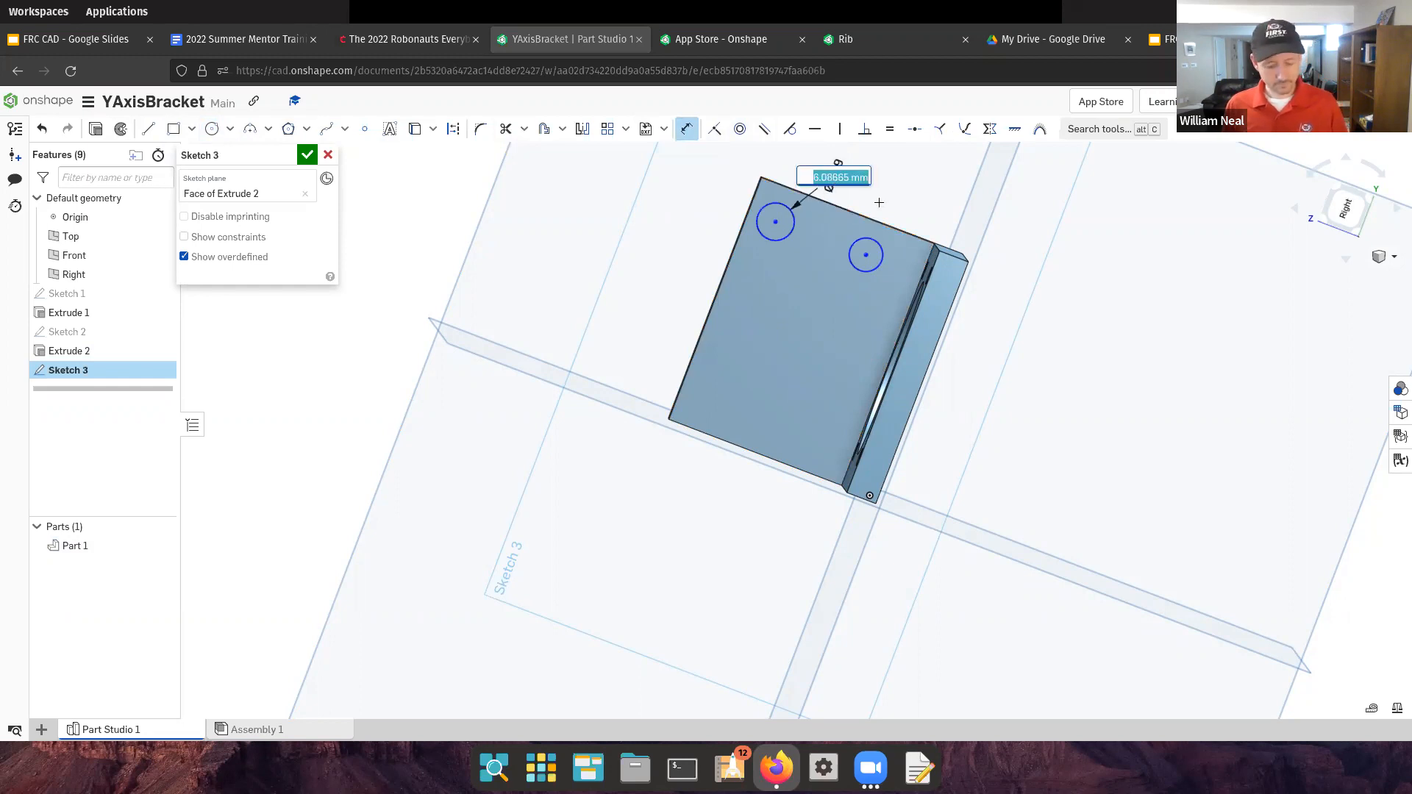
pyautogui.write('5')
pyautogui.press('Return')
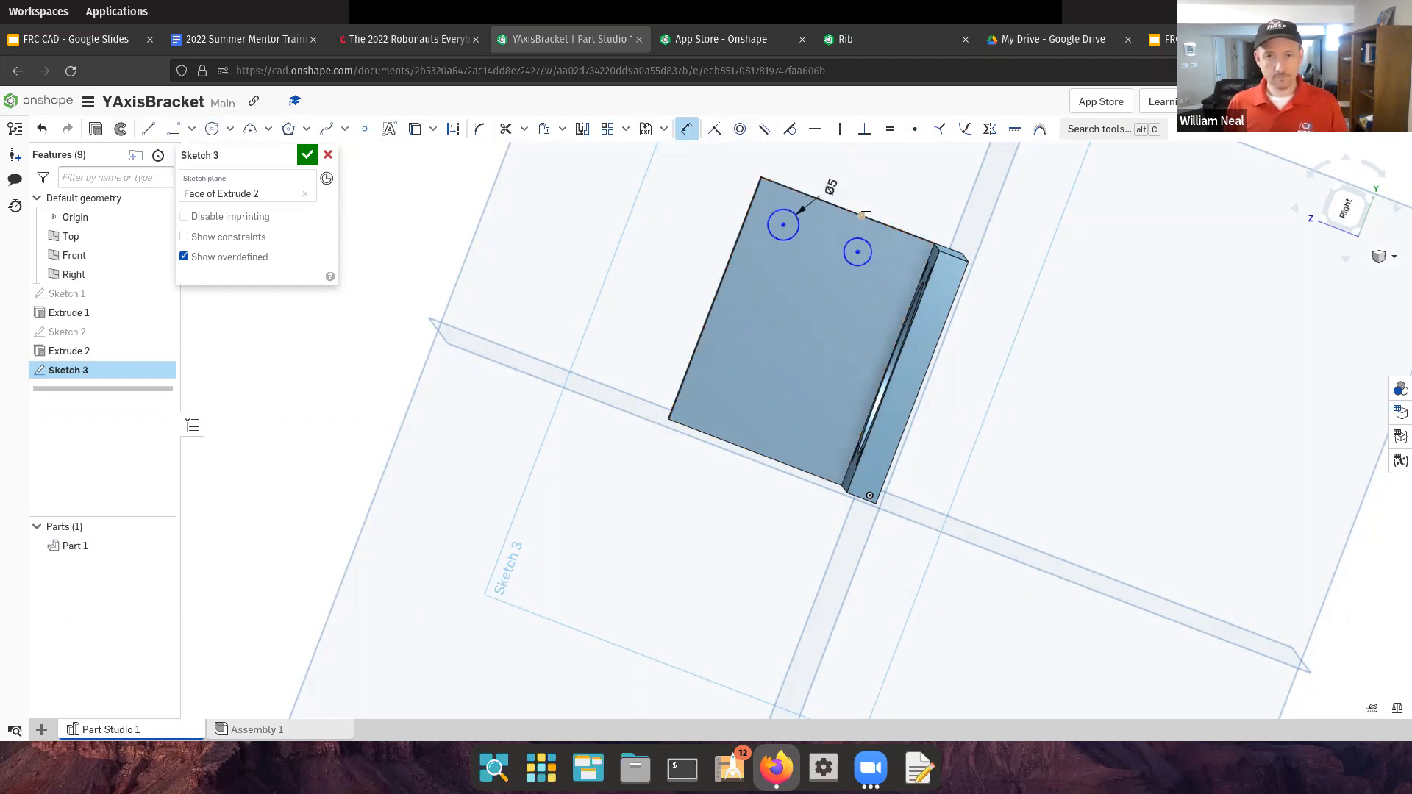
pyautogui.click(864, 241)
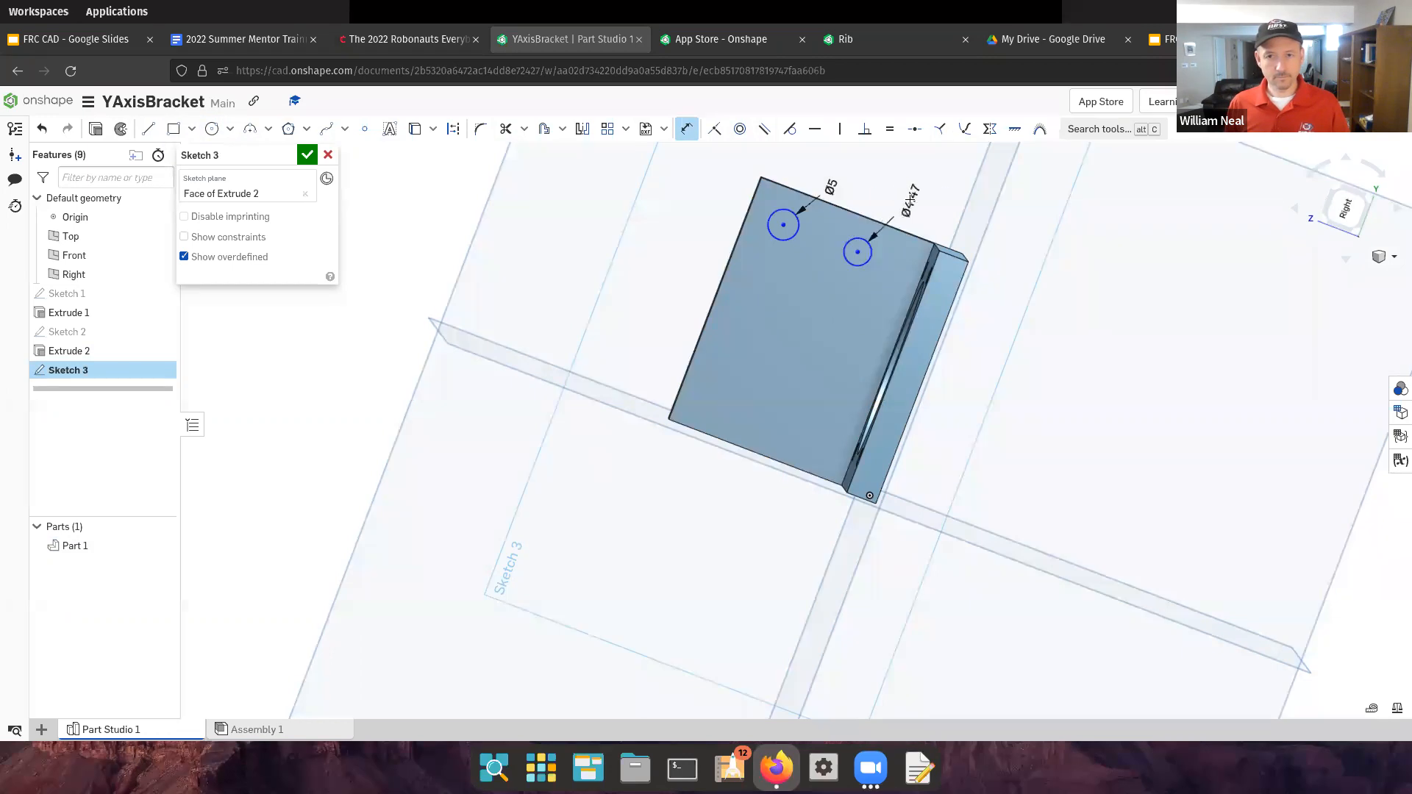
pyautogui.click(911, 198)
pyautogui.press('Return')
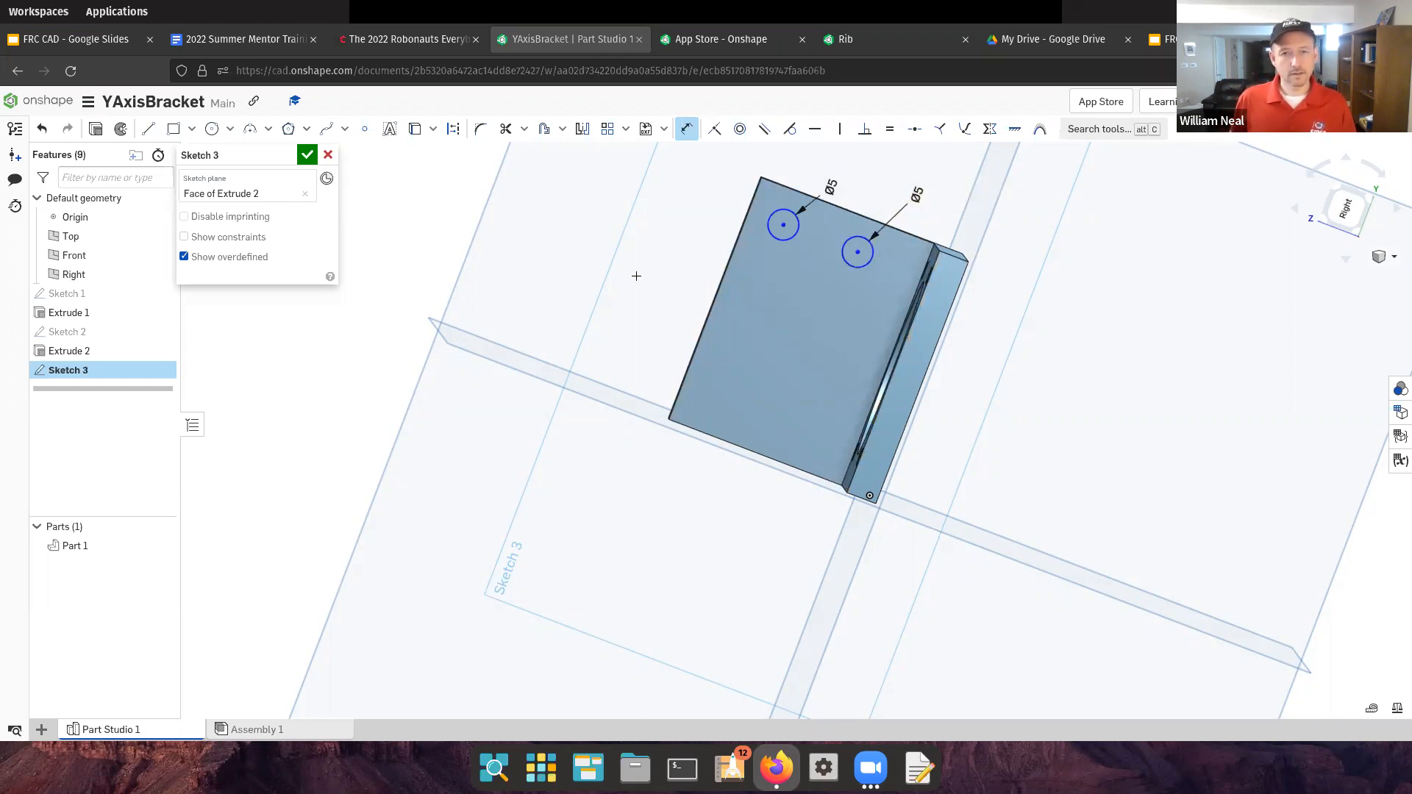
pyautogui.moveTo(645, 268)
pyautogui.mouseDown(button='right')
pyautogui.moveTo(676, 281)
pyautogui.moveTo(641, 277)
pyautogui.mouseUp(button='right')
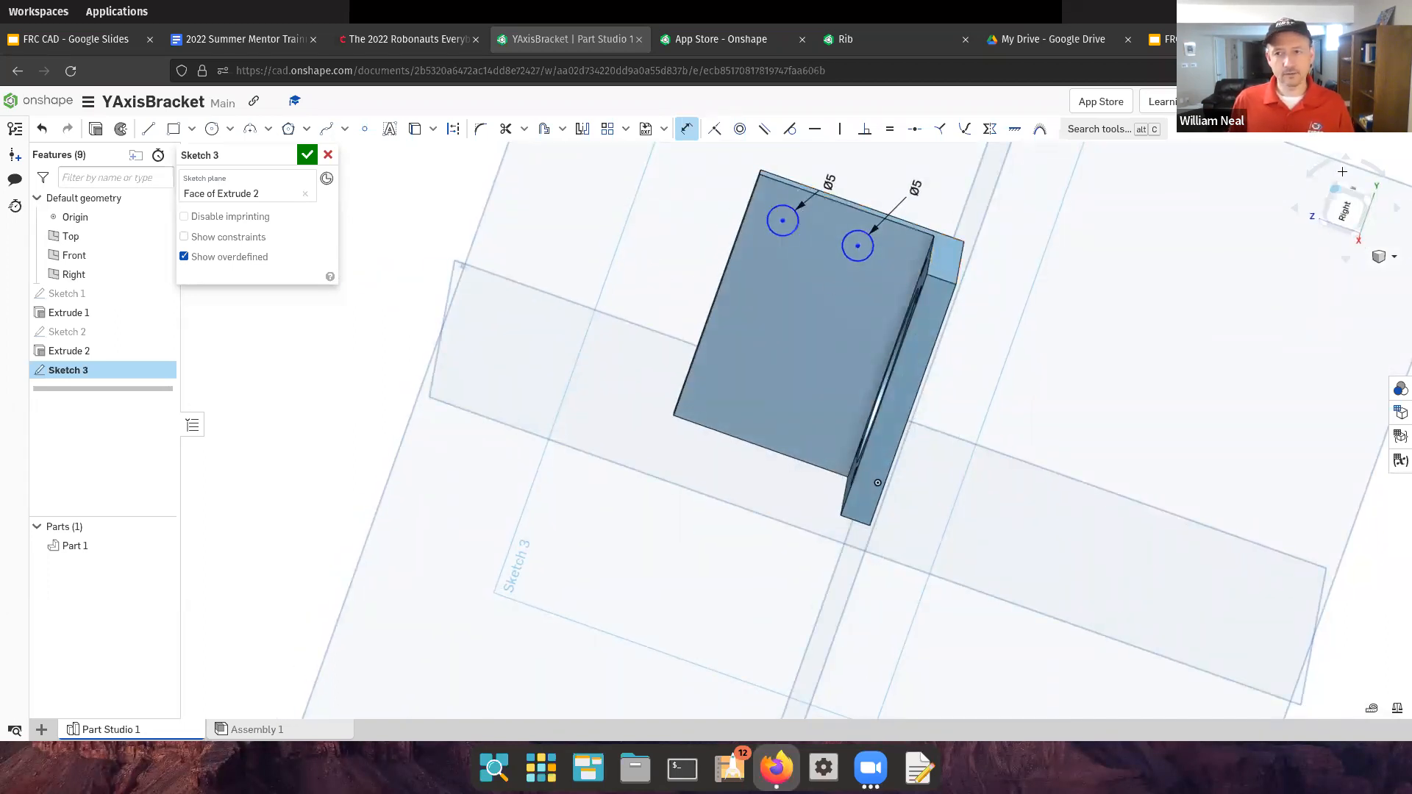
pyautogui.click(1345, 214)
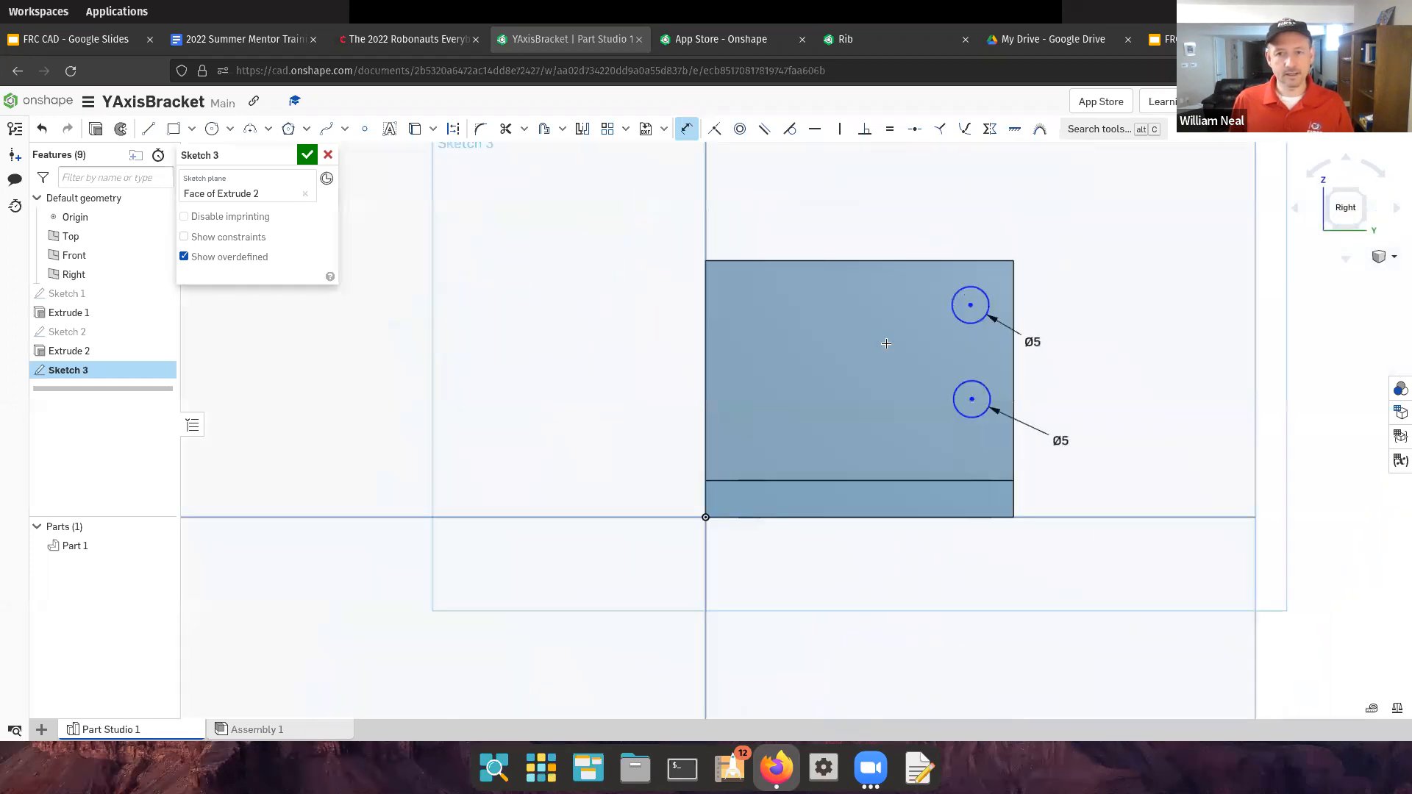
pyautogui.scroll(3, 886, 343)
pyautogui.scroll(-2, 1028, 283)
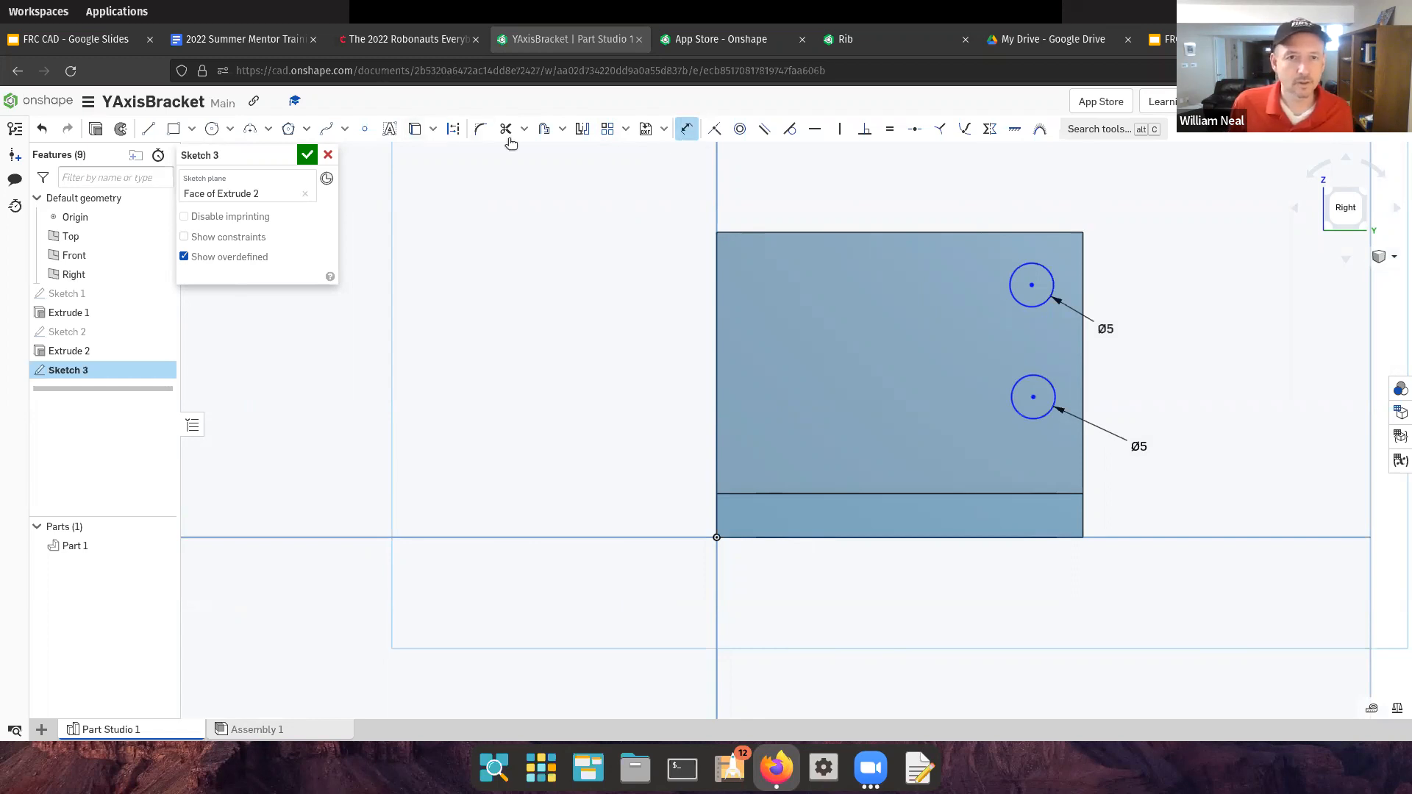
pyautogui.click(456, 130)
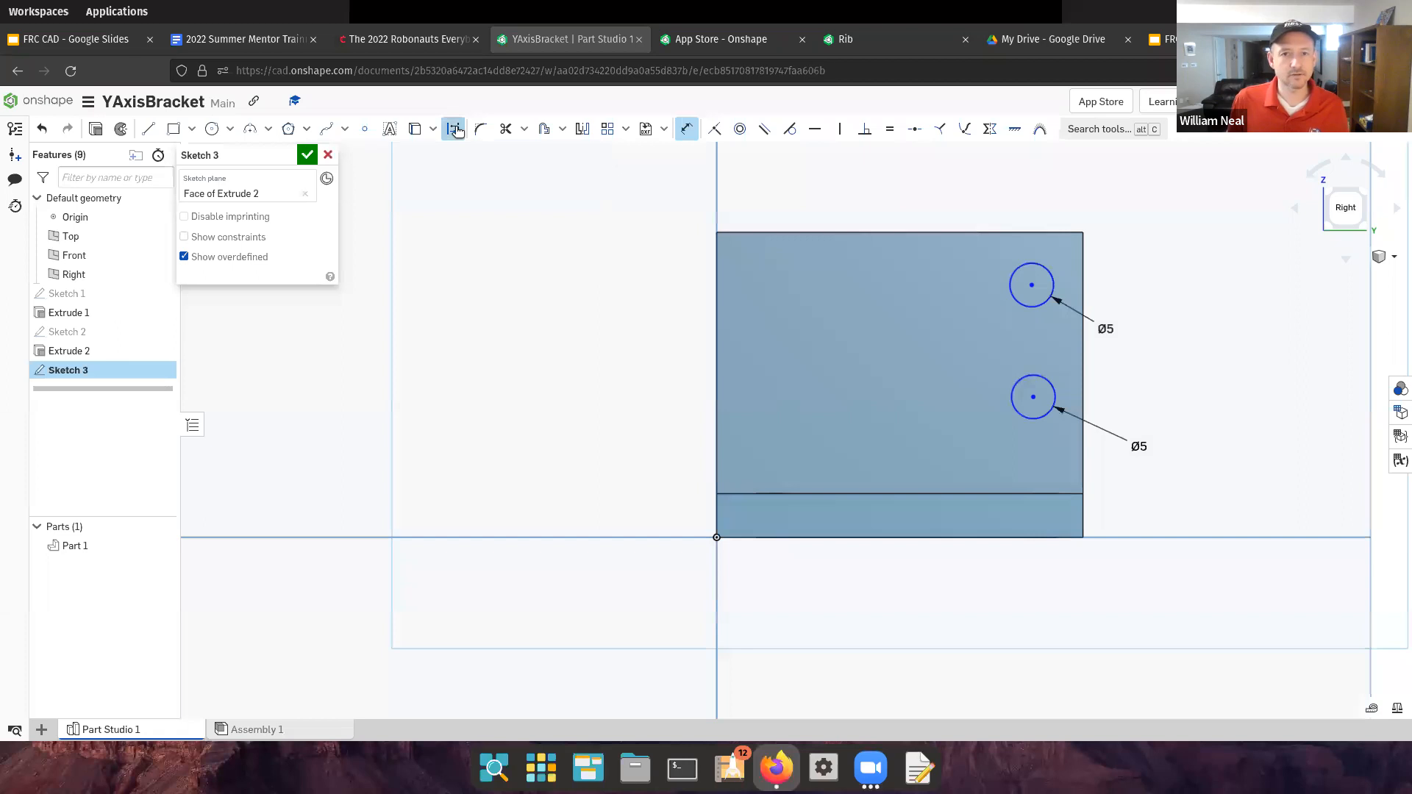
pyautogui.press('q')
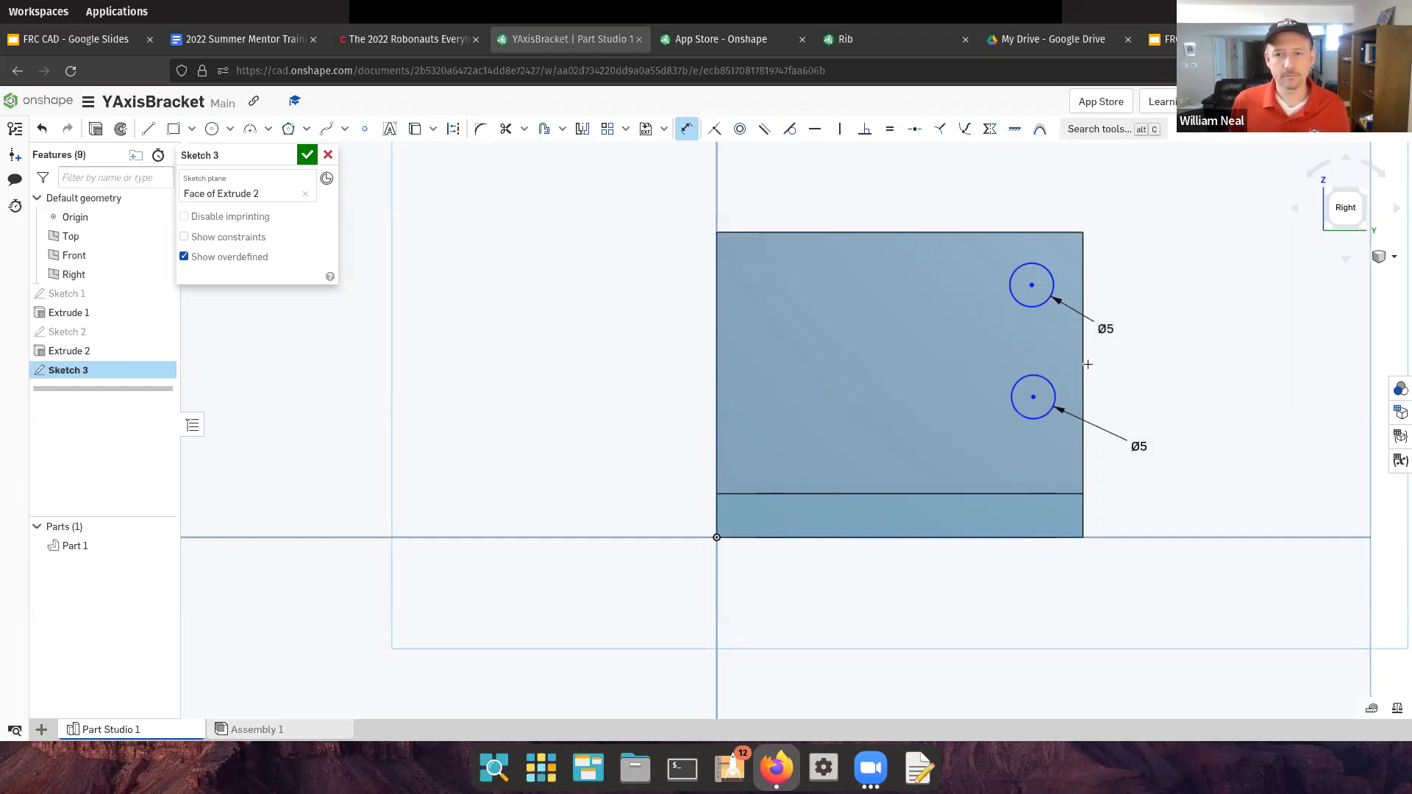
pyautogui.click(453, 129)
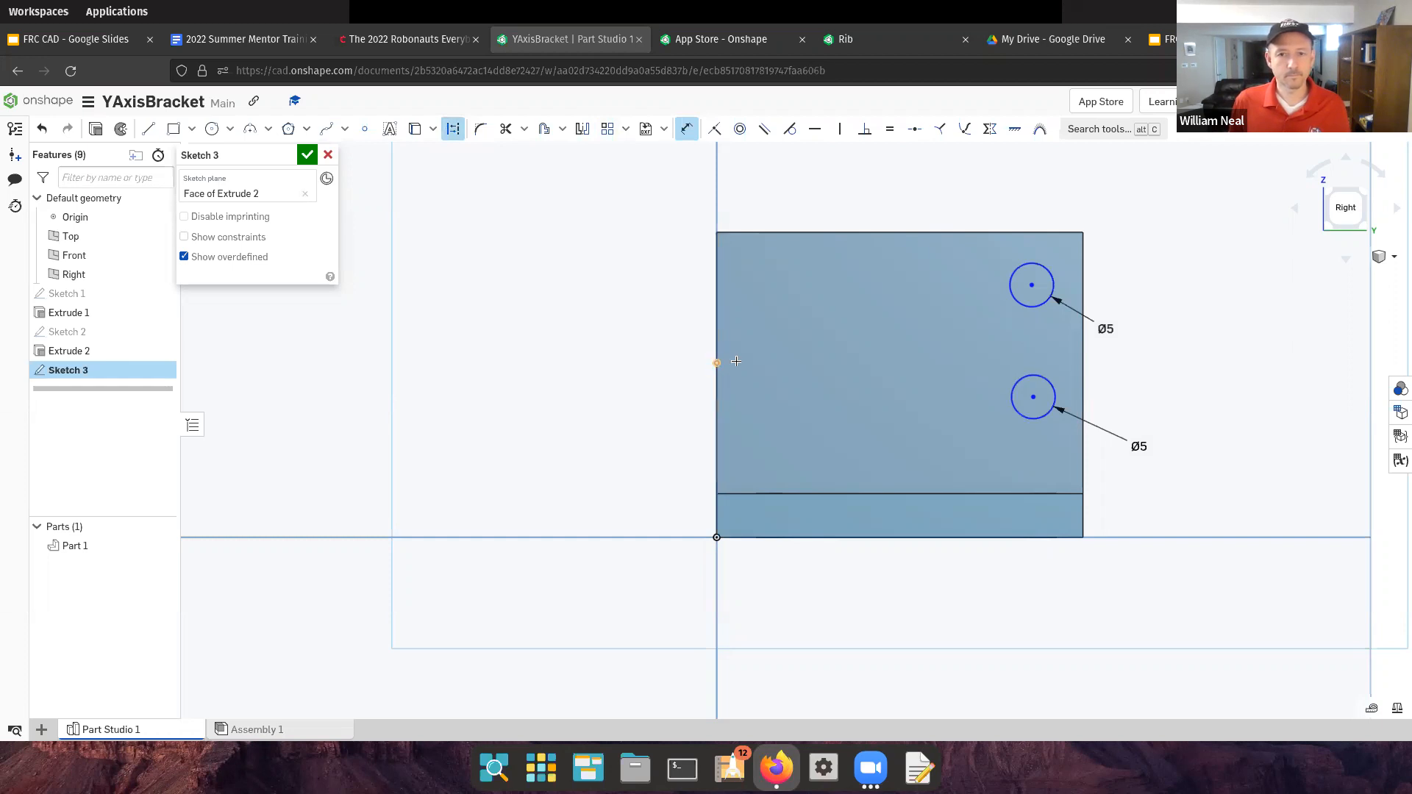
pyautogui.click(1082, 361)
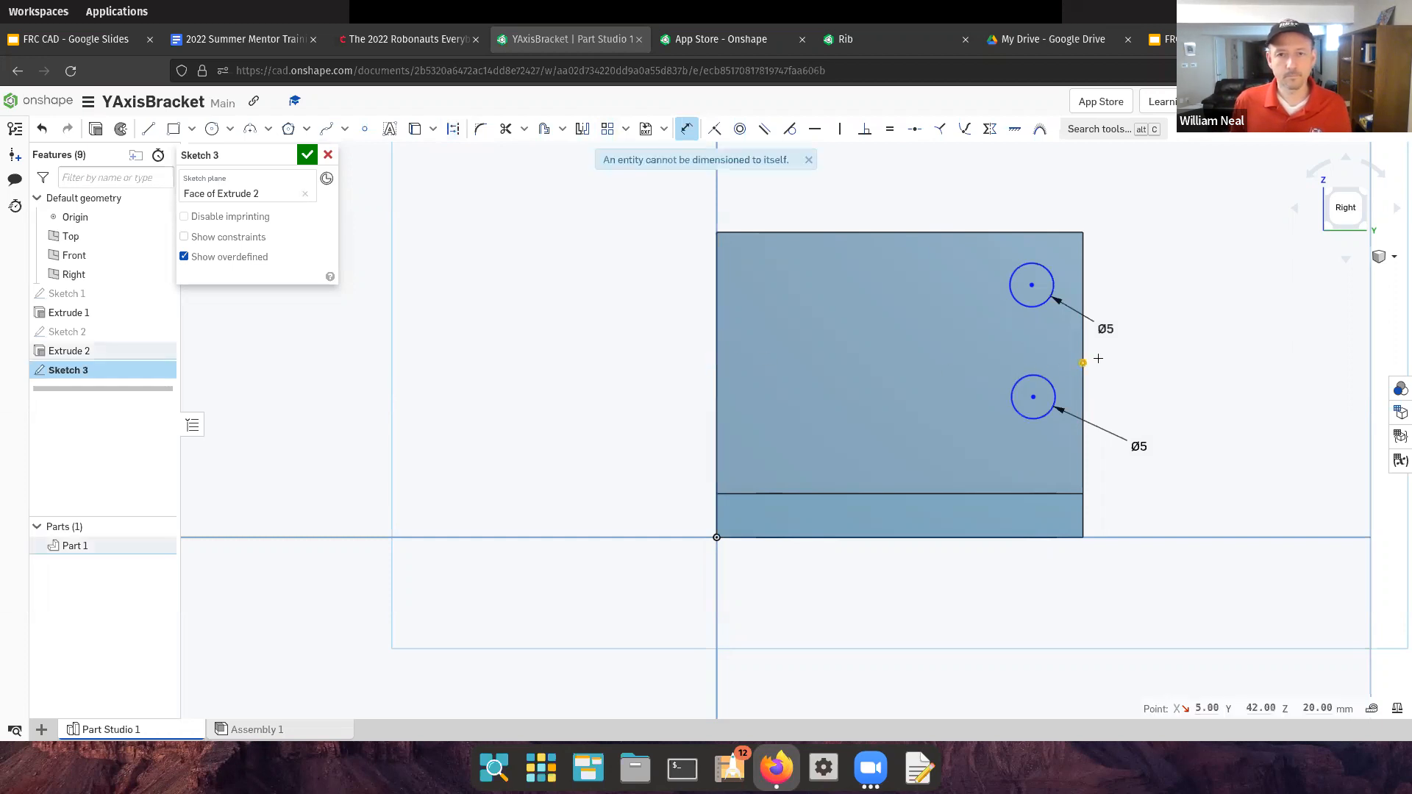
pyautogui.click(809, 159)
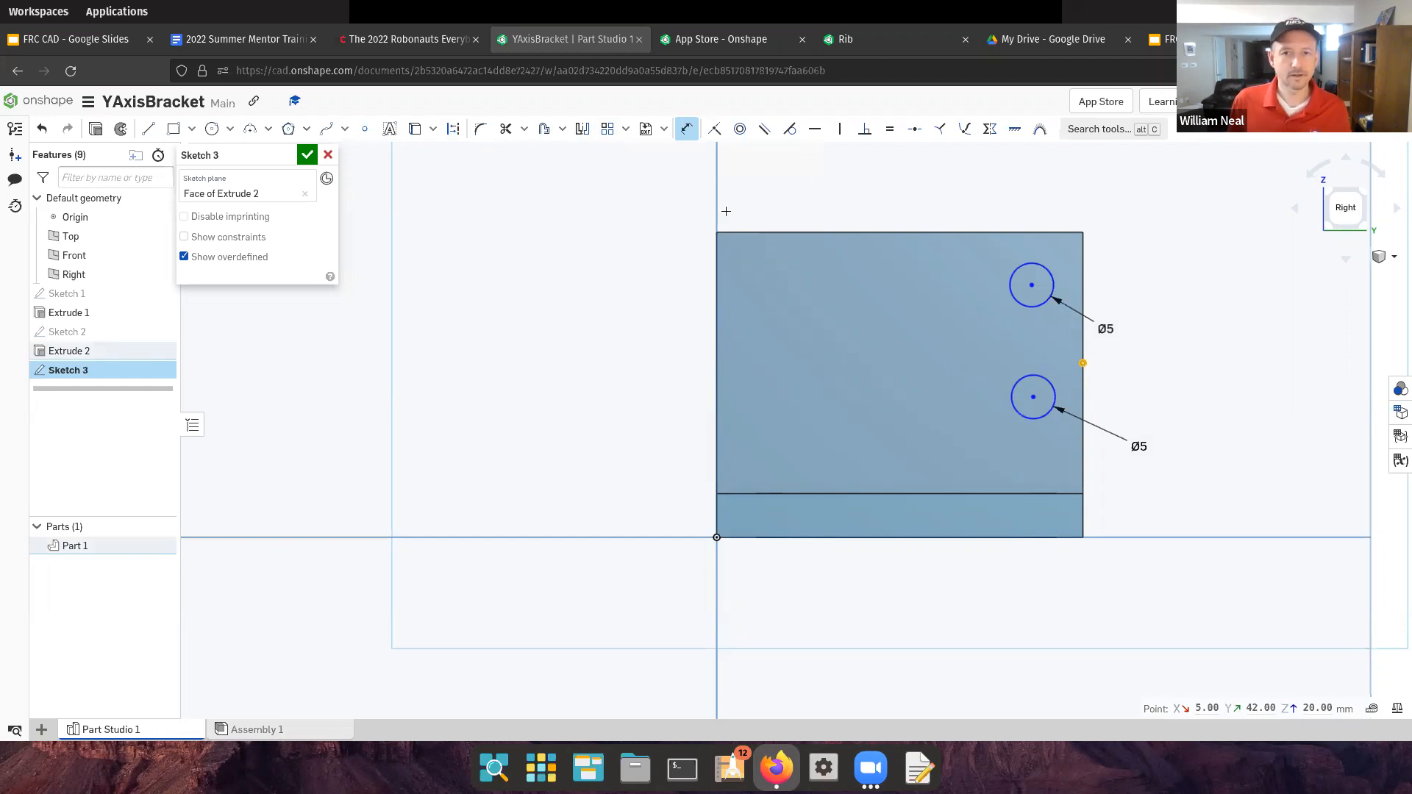
pyautogui.click(453, 129)
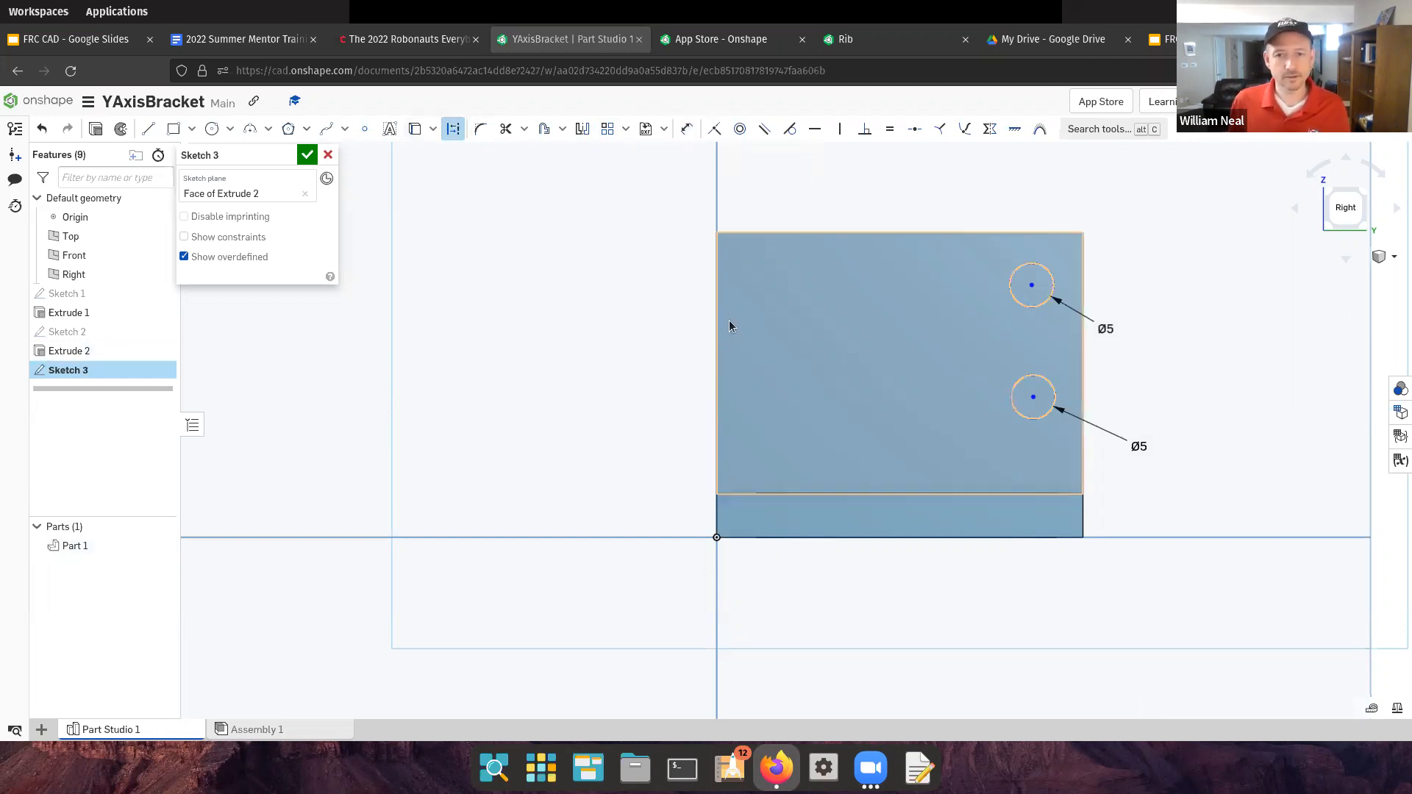
pyautogui.click(716, 362)
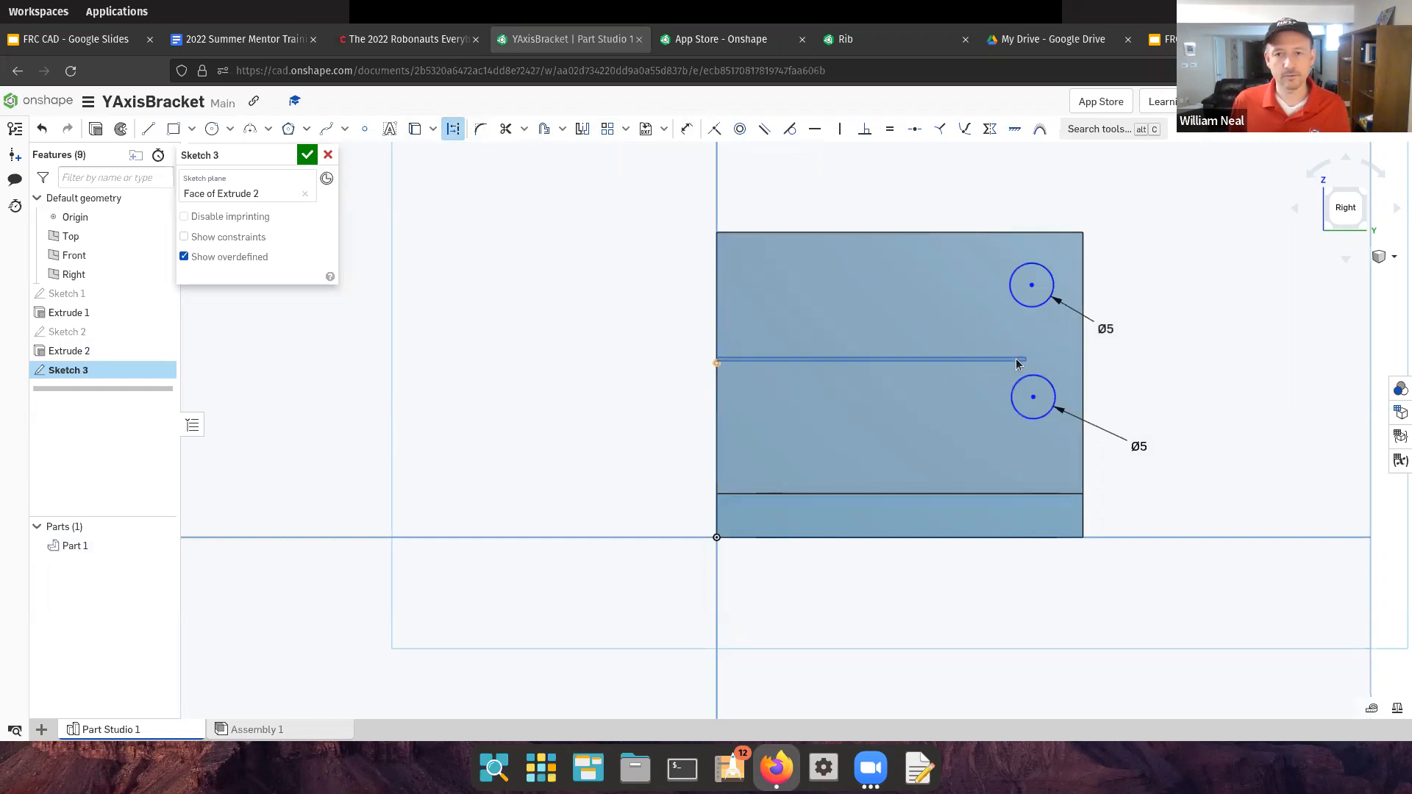
pyautogui.press('Escape')
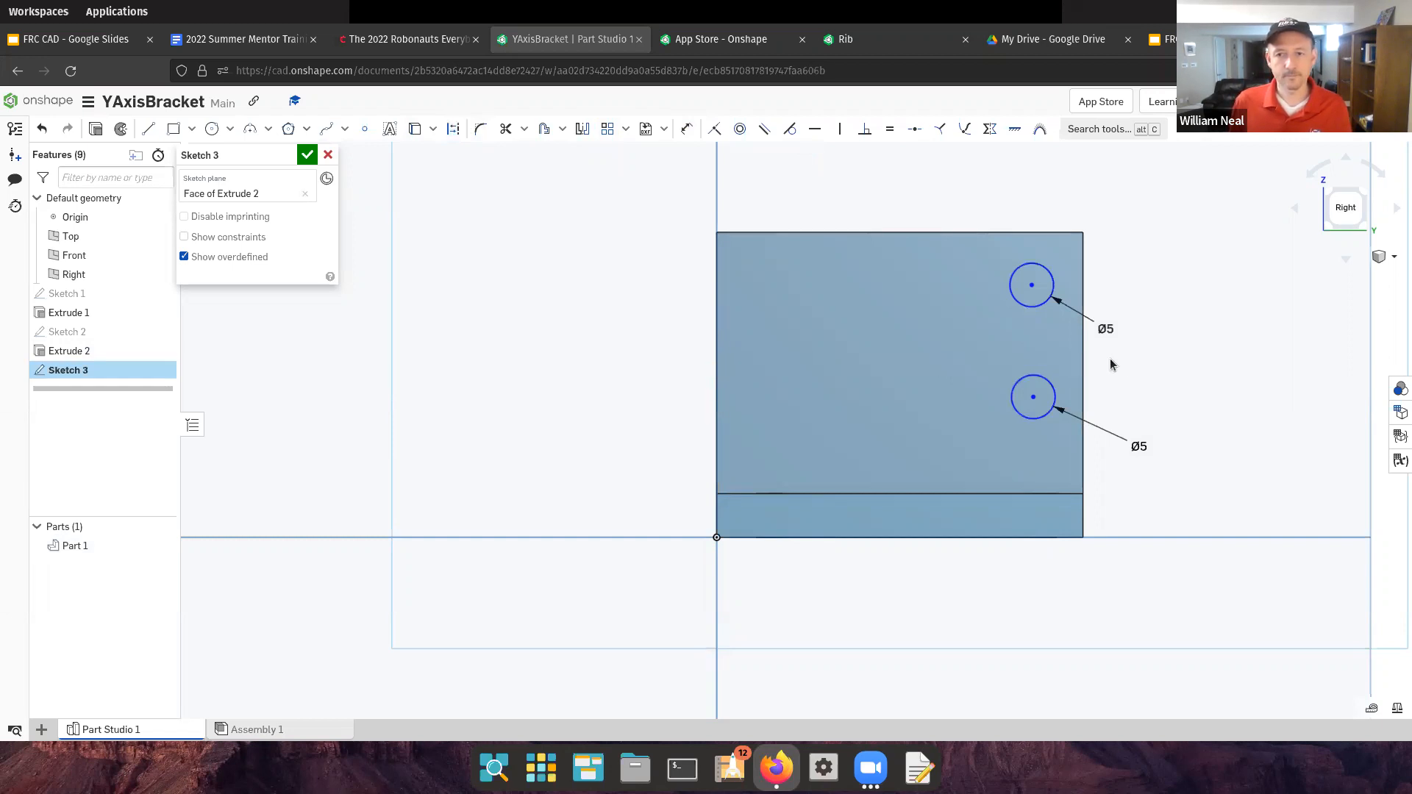
# Draw a 42 mm horizontal construction line across the wall face between the midpoints of its two side edges
pyautogui.click(453, 129)
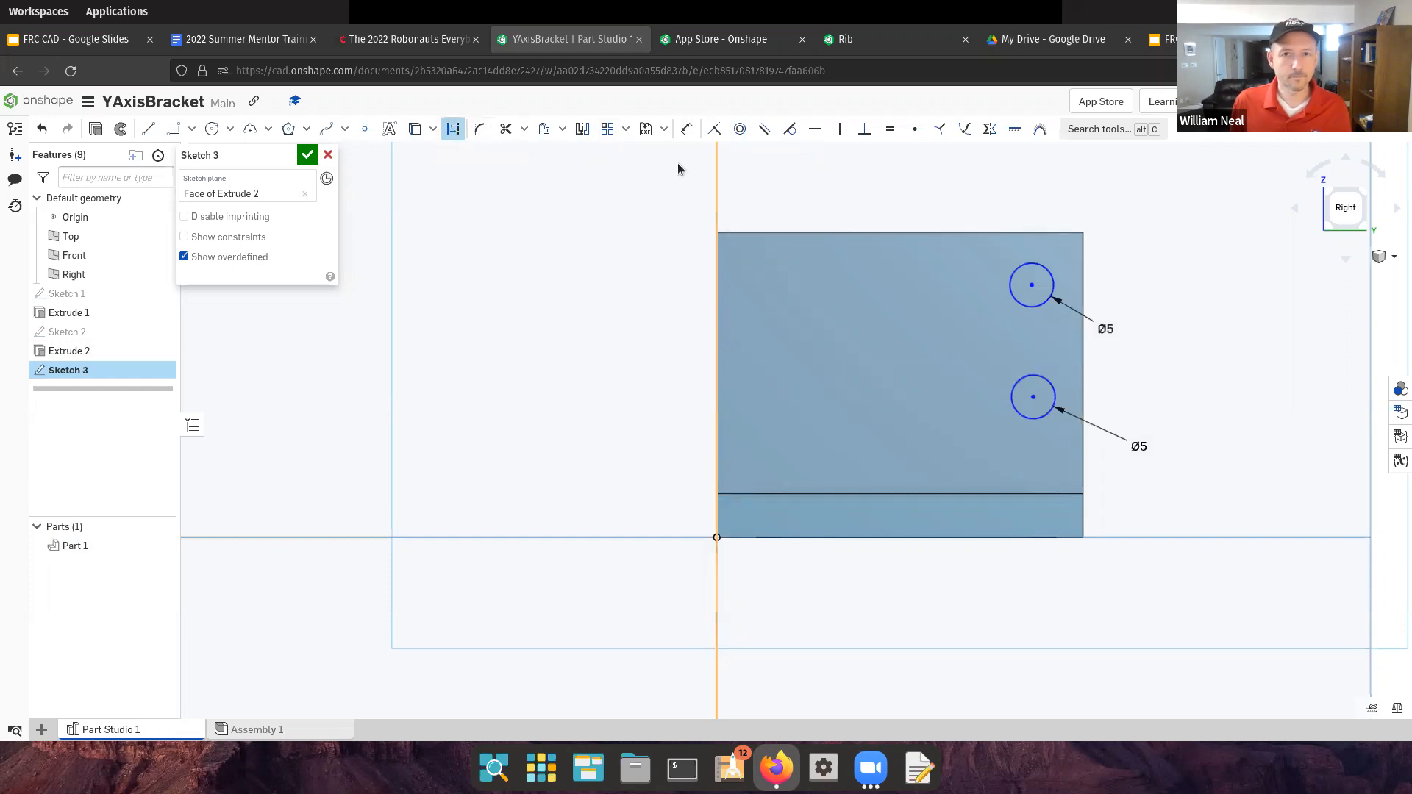
pyautogui.click(148, 129)
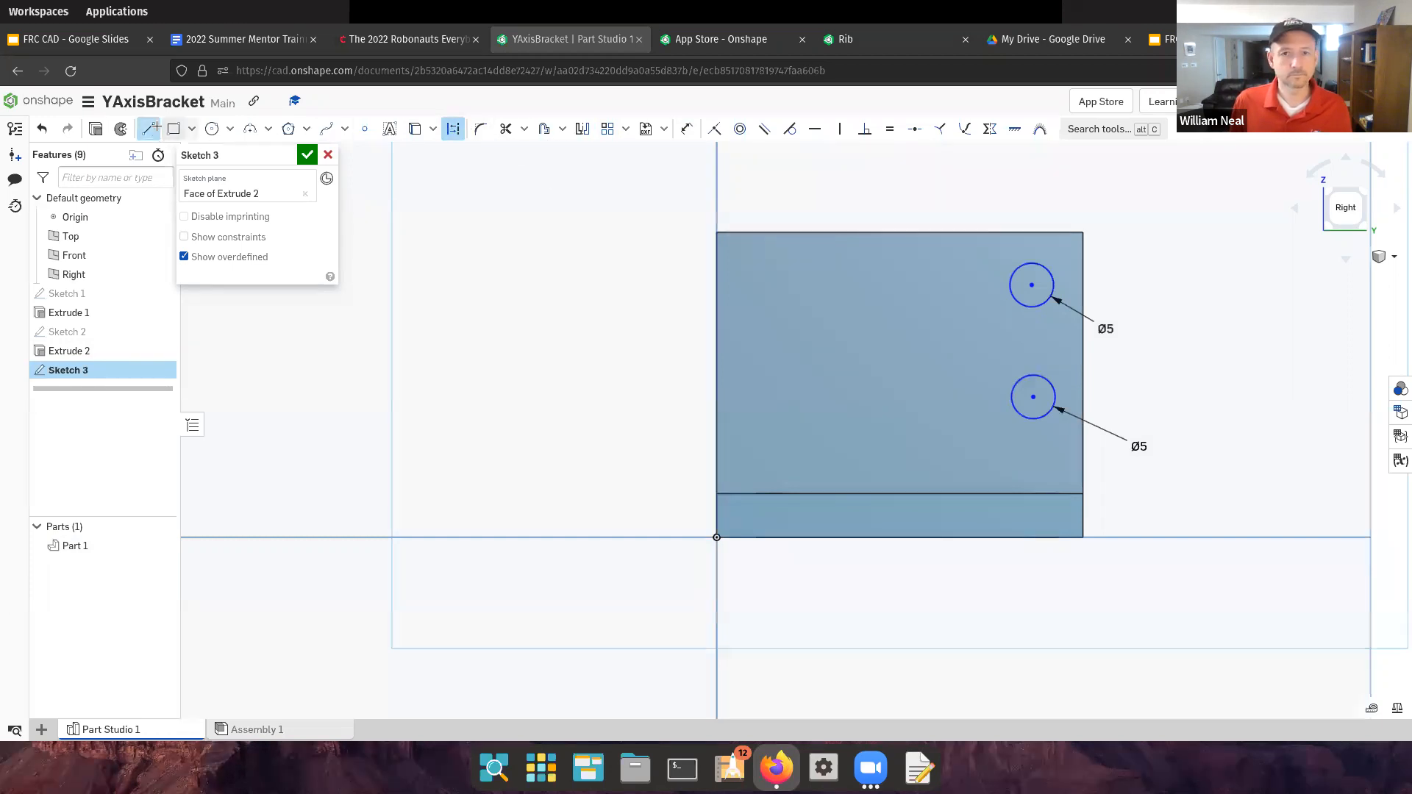
pyautogui.click(712, 360)
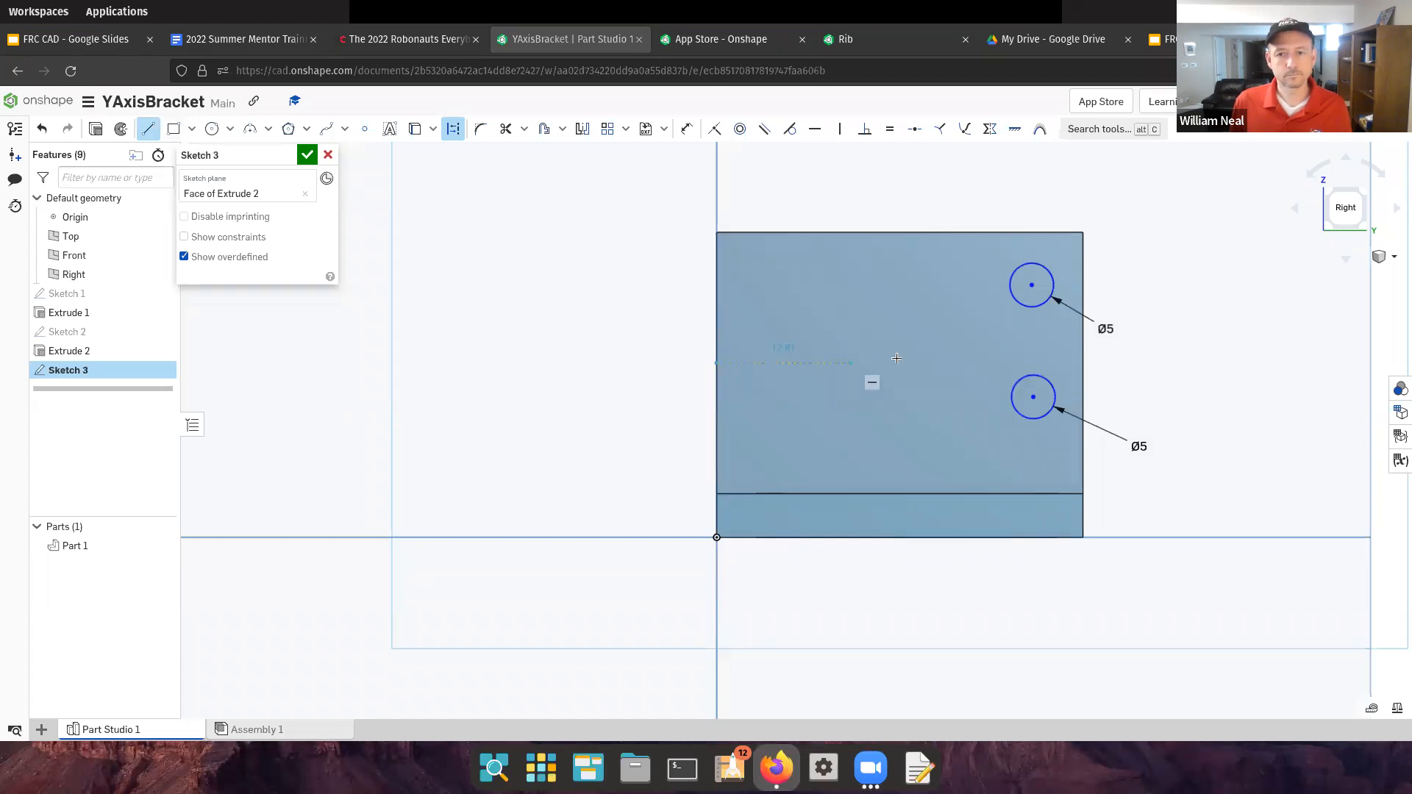
pyautogui.click(1083, 363)
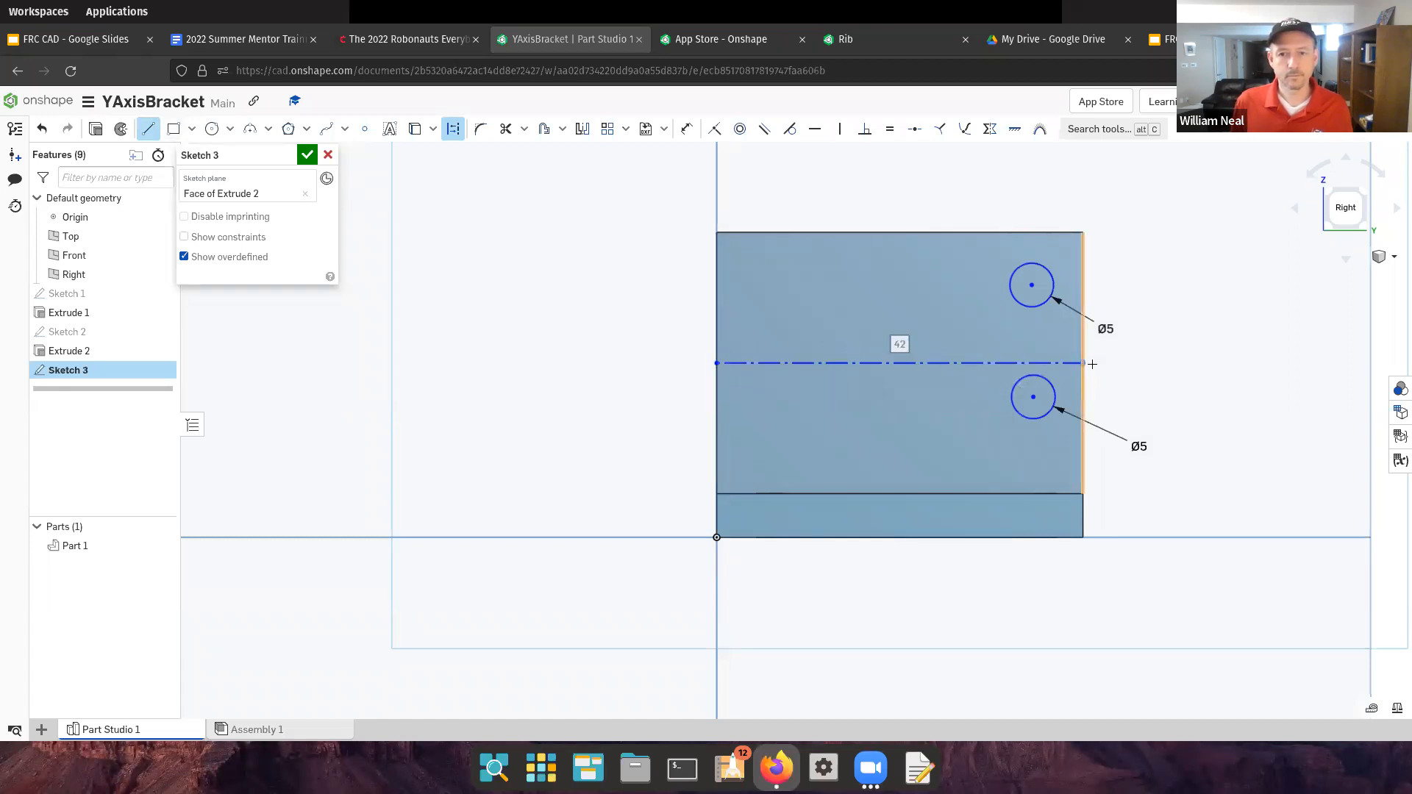
pyautogui.press('Escape')
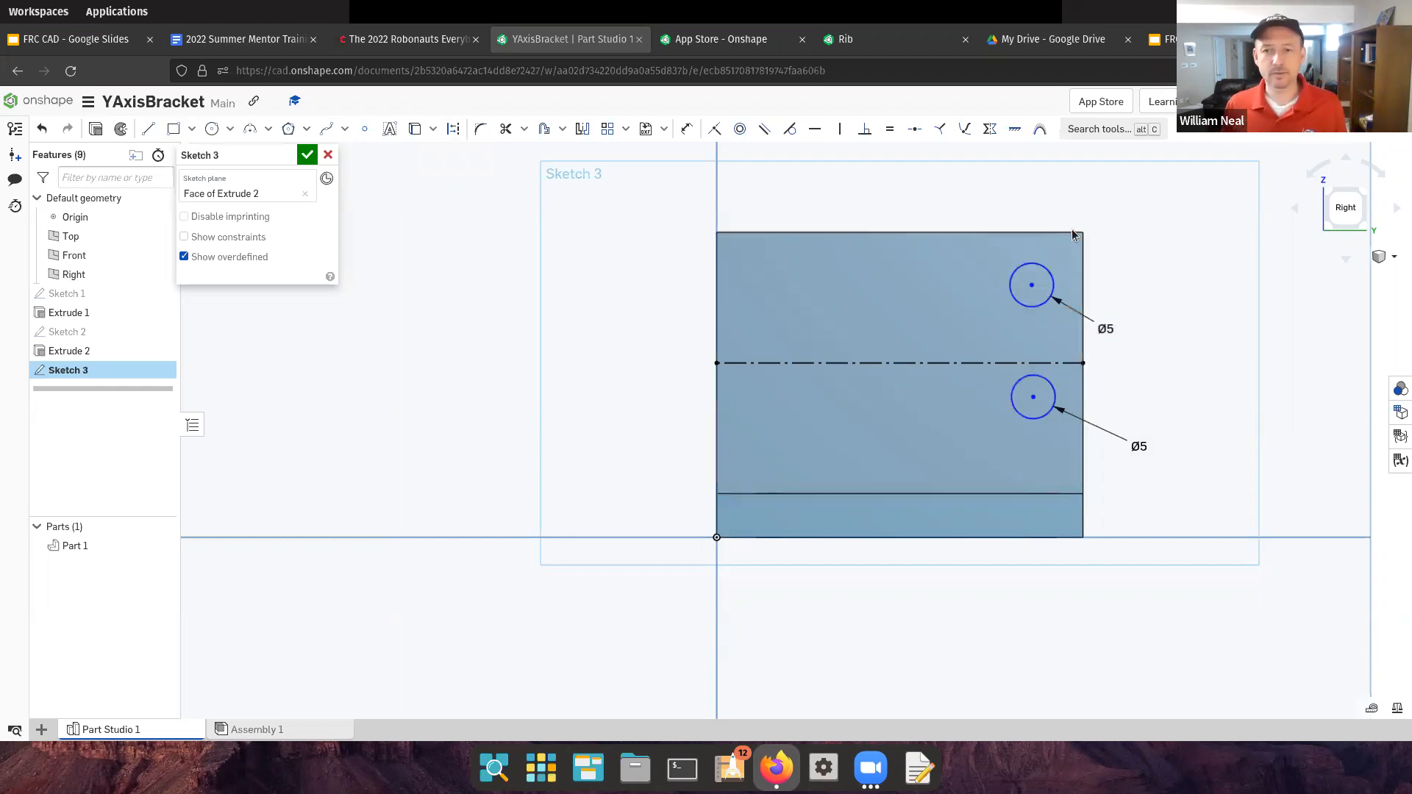
# Draw a construction line about 12.84 mm long connecting the centres of the two circles
pyautogui.click(1031, 286)
pyautogui.click(1033, 397)
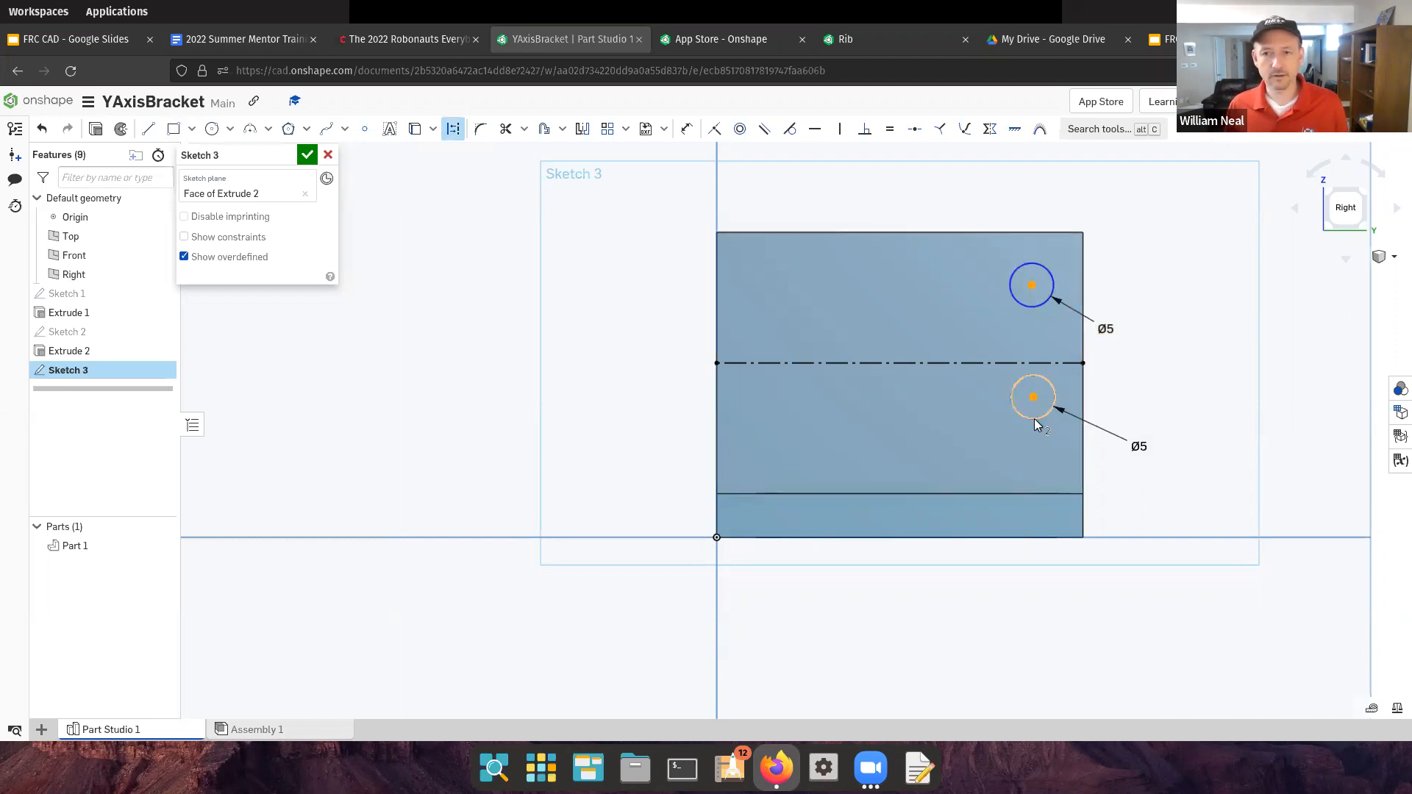
pyautogui.click(157, 133)
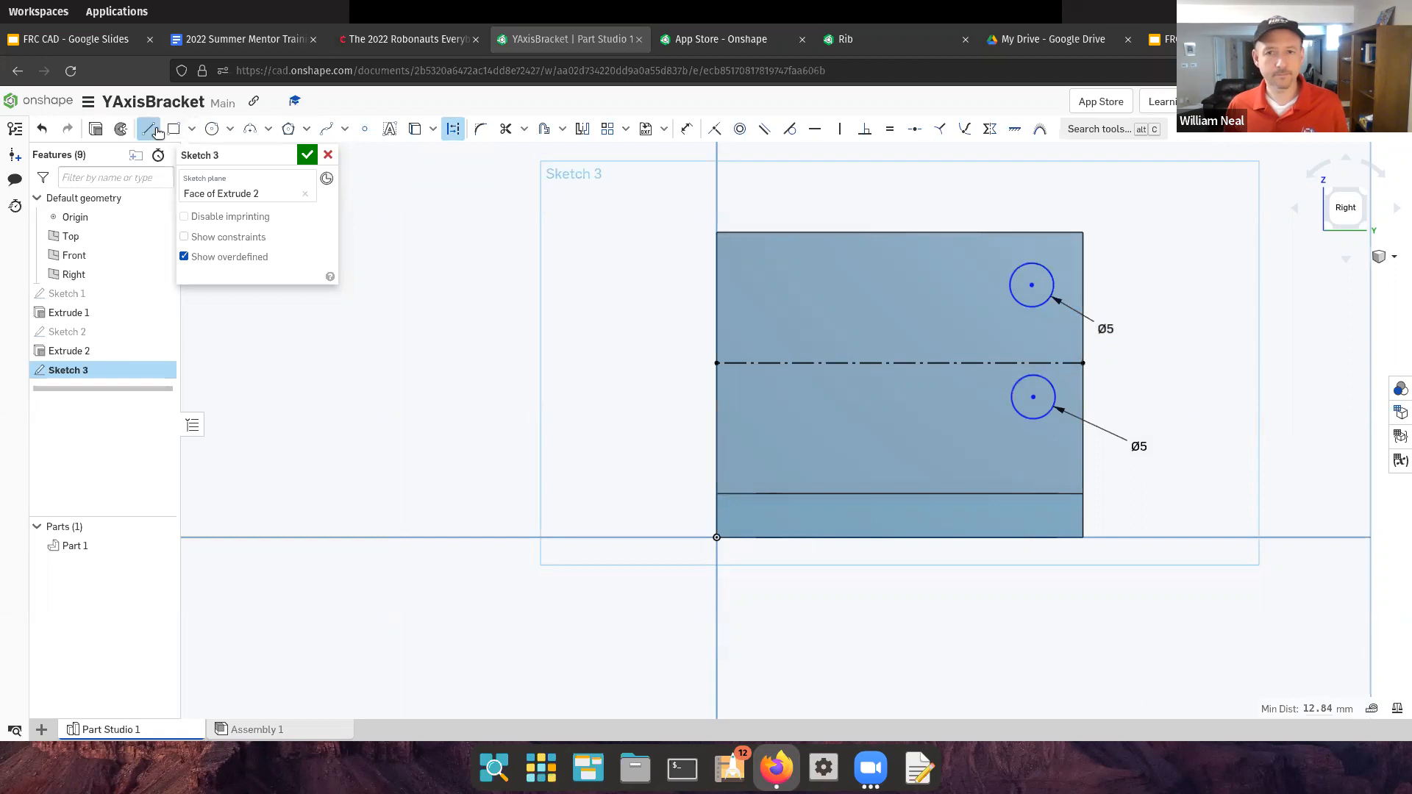
pyautogui.click(1031, 285)
pyautogui.click(1034, 398)
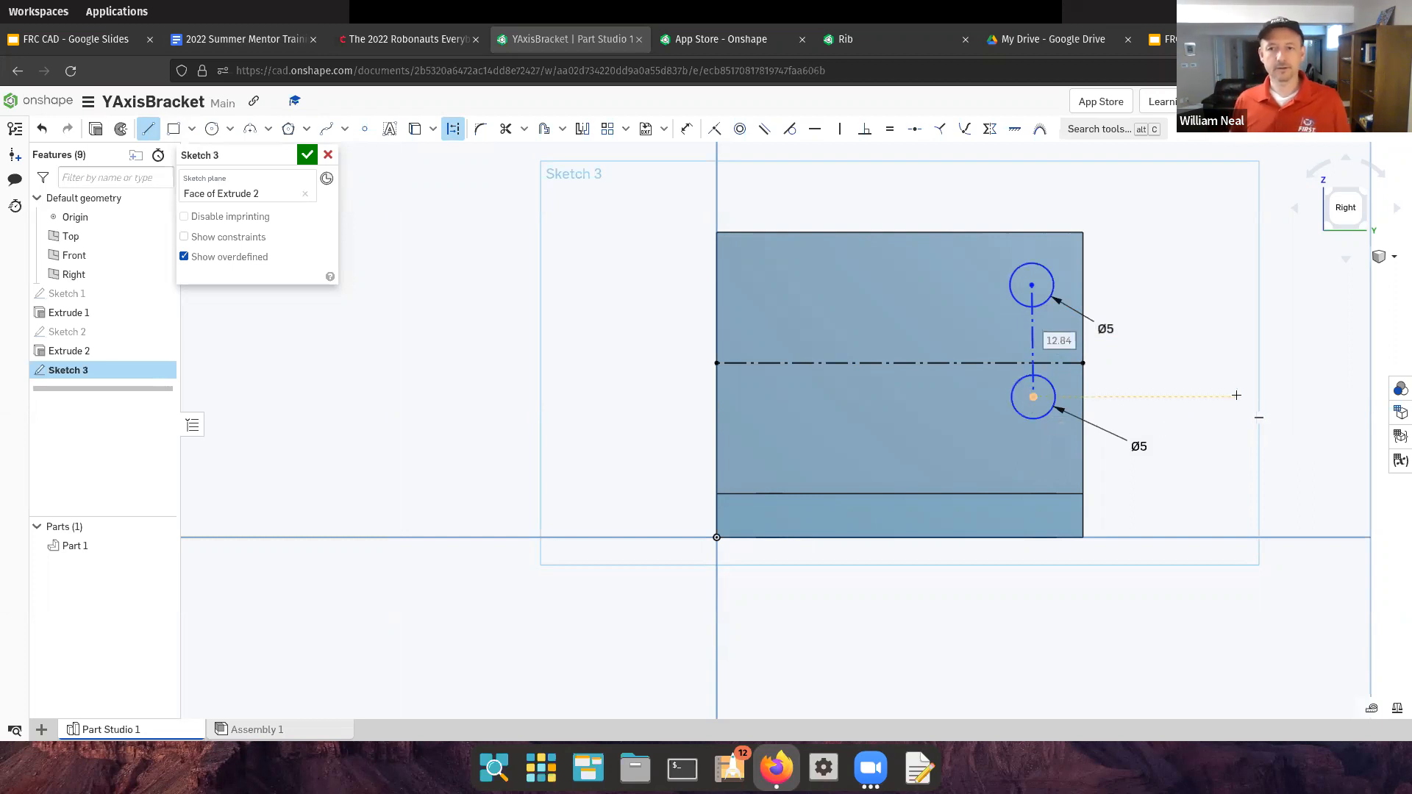
pyautogui.click(1028, 336)
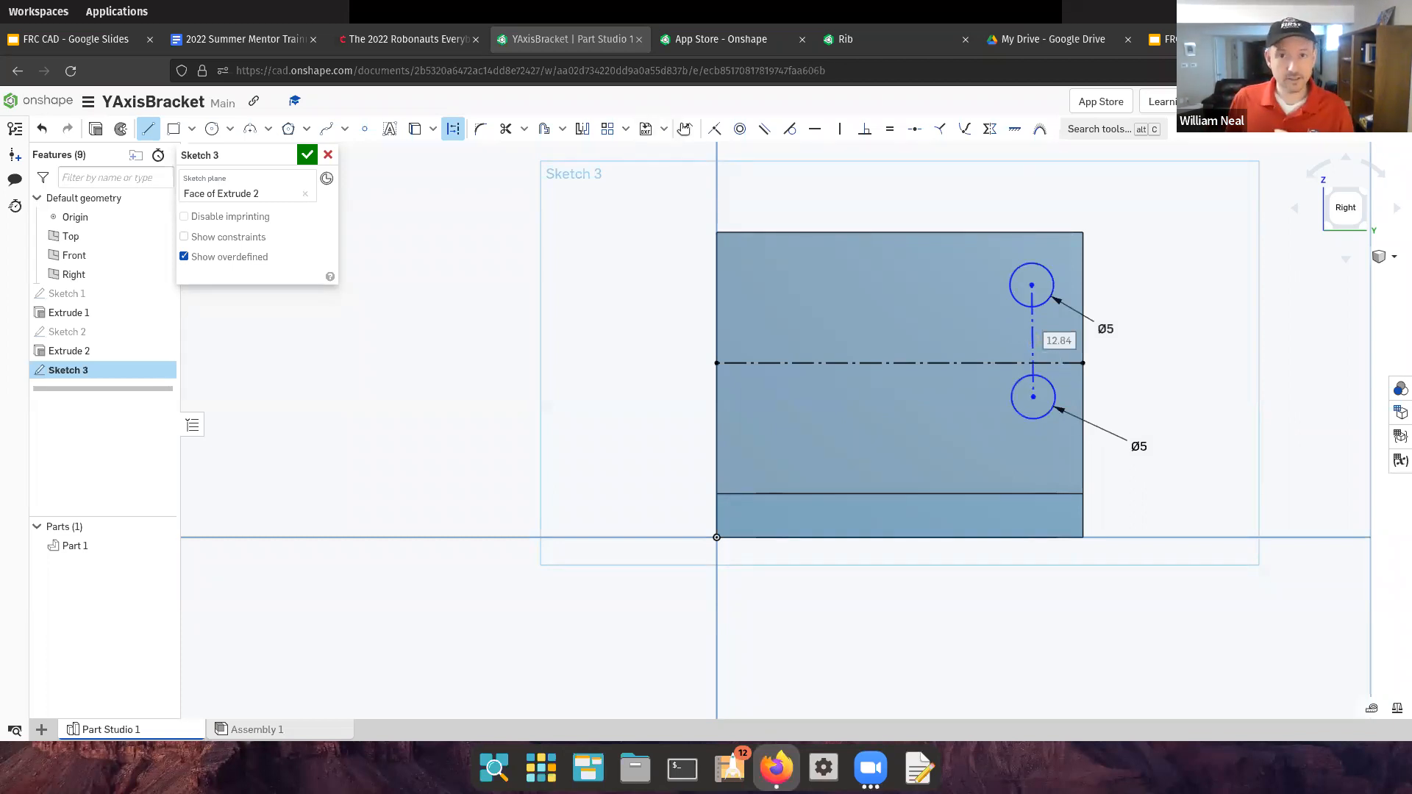
# Dimension the construction line between the circle centres to 20 mm
pyautogui.click(686, 129)
pyautogui.click(1033, 332)
pyautogui.click(1187, 371)
pyautogui.write('20')
pyautogui.press('Return')
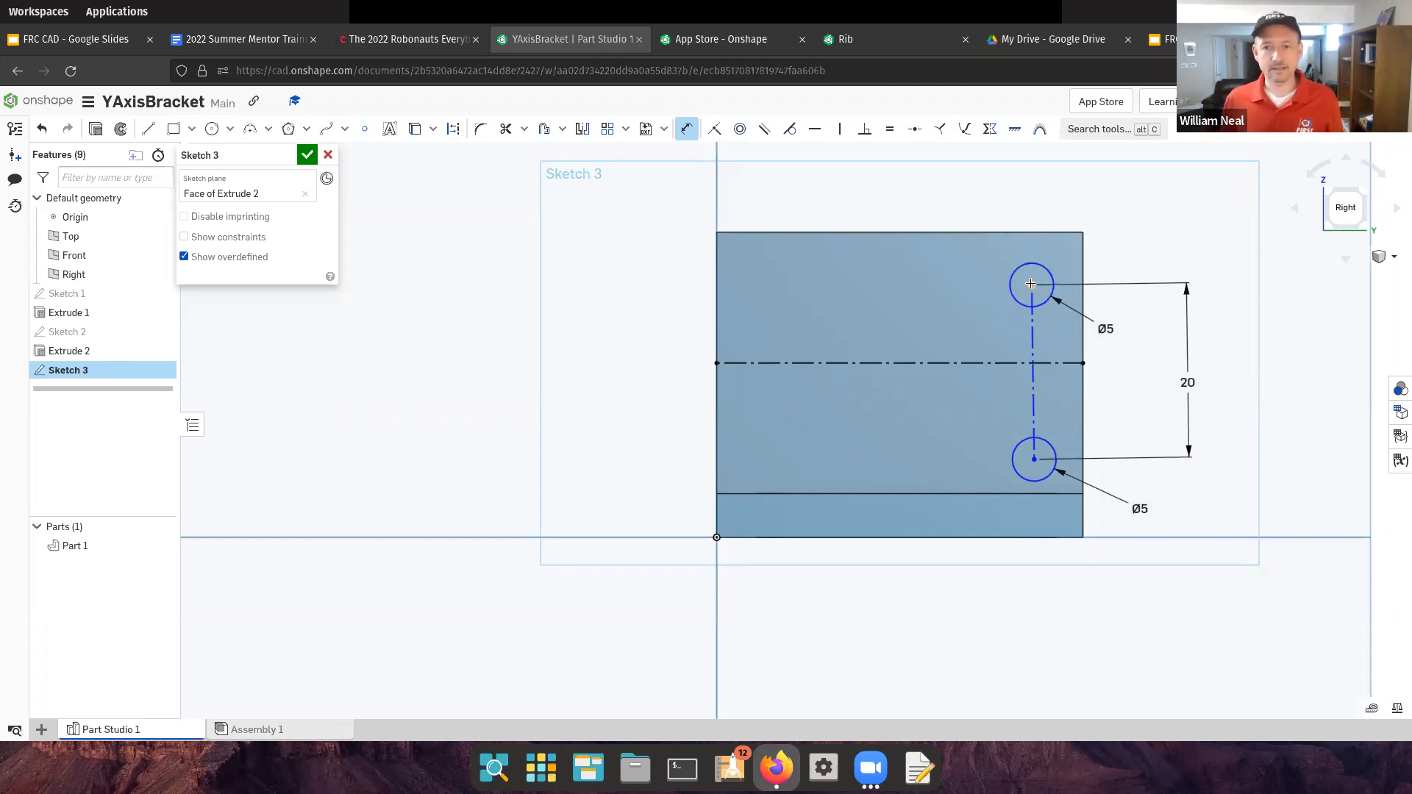
pyautogui.click(997, 361)
pyautogui.click(1015, 332)
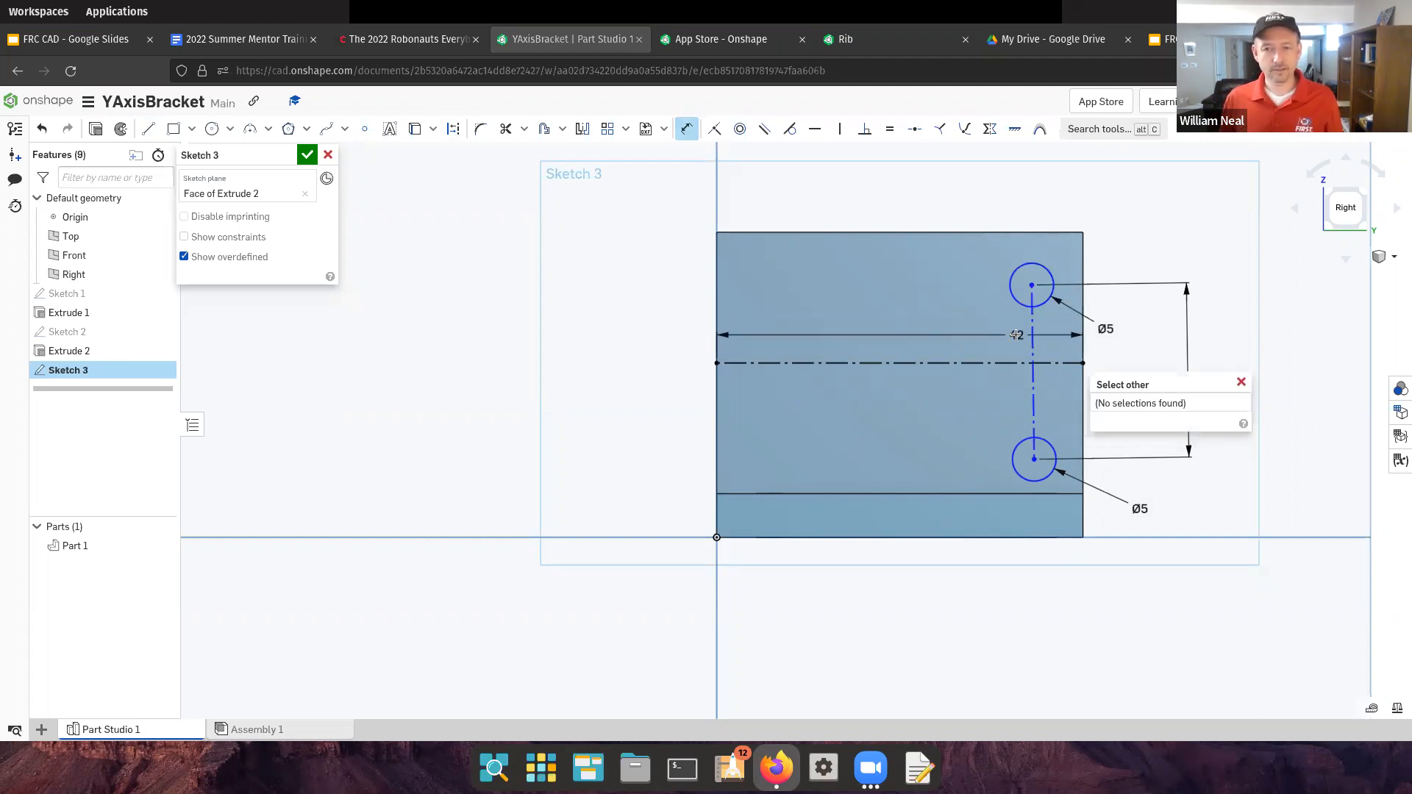
pyautogui.press('Escape')
pyautogui.press('Escape')
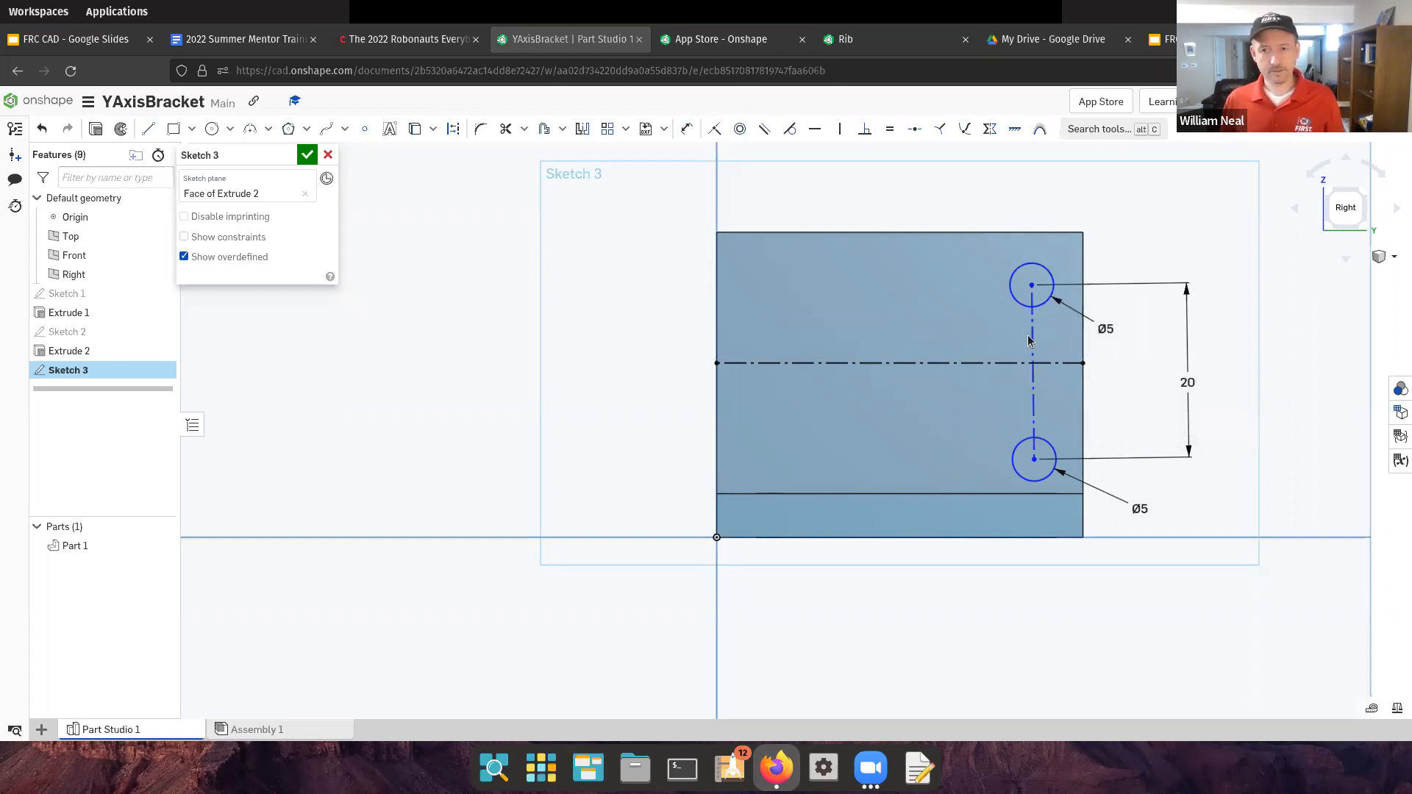
# Dimension the upper circle's centre to 10 mm from the wall's horizontal construction midline
pyautogui.click(1031, 288)
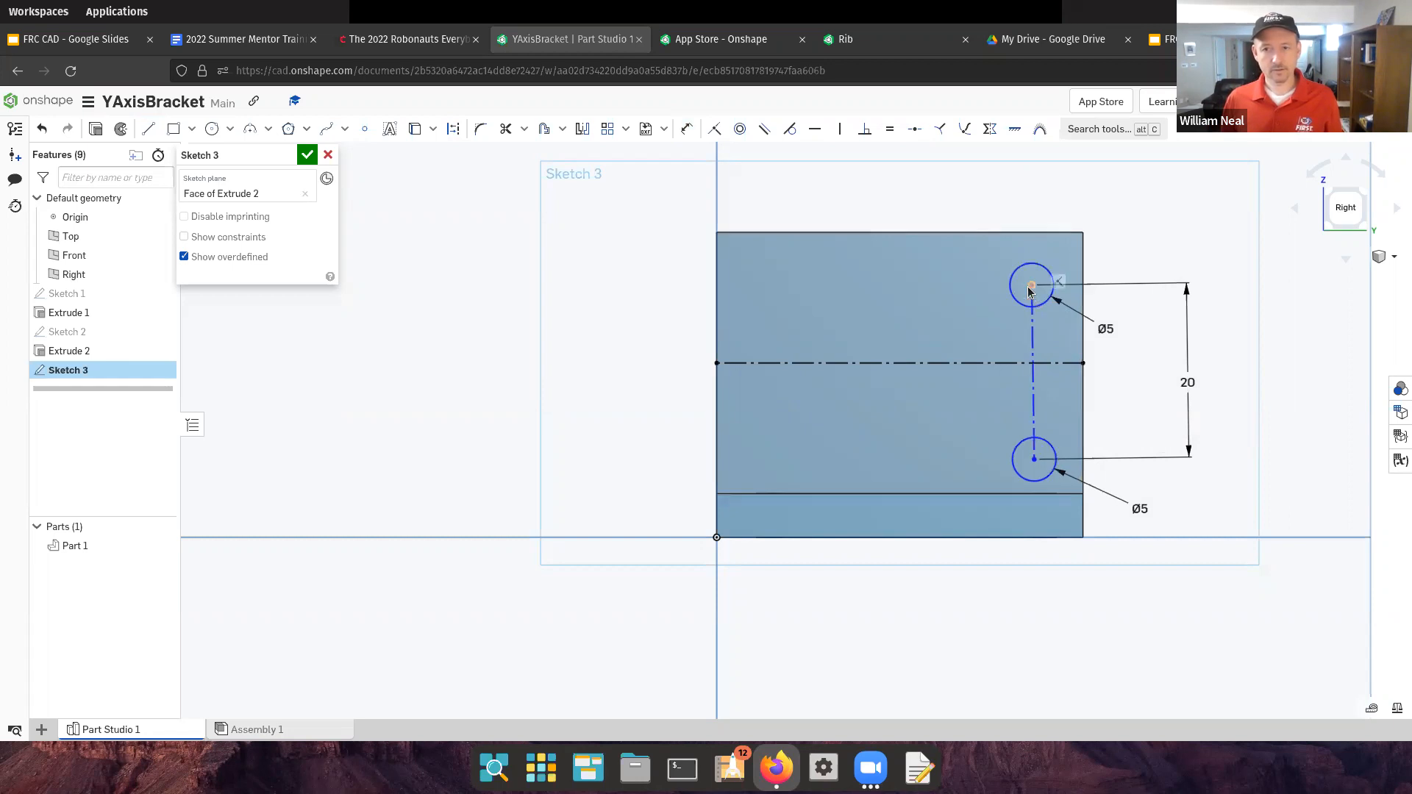
pyautogui.click(986, 362)
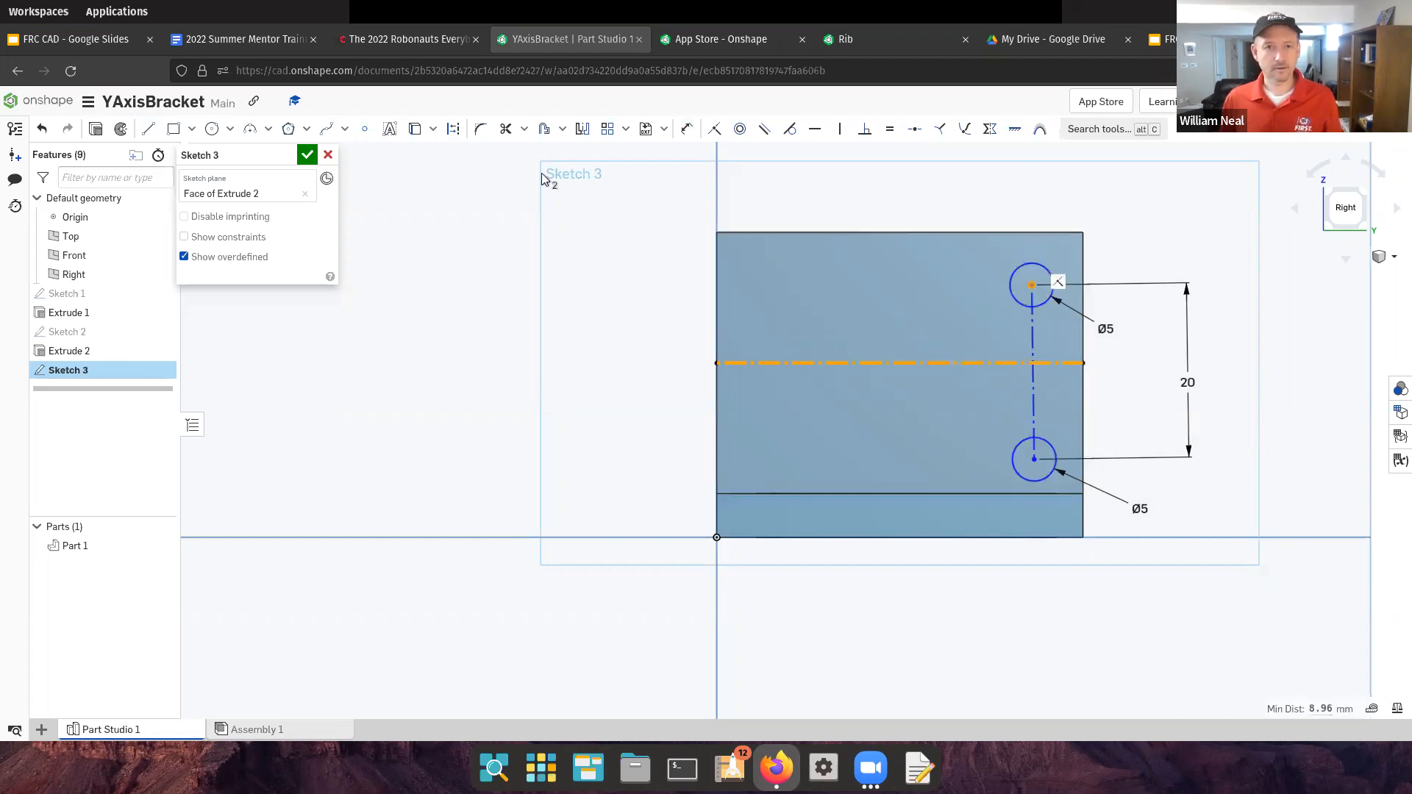
pyautogui.click(686, 129)
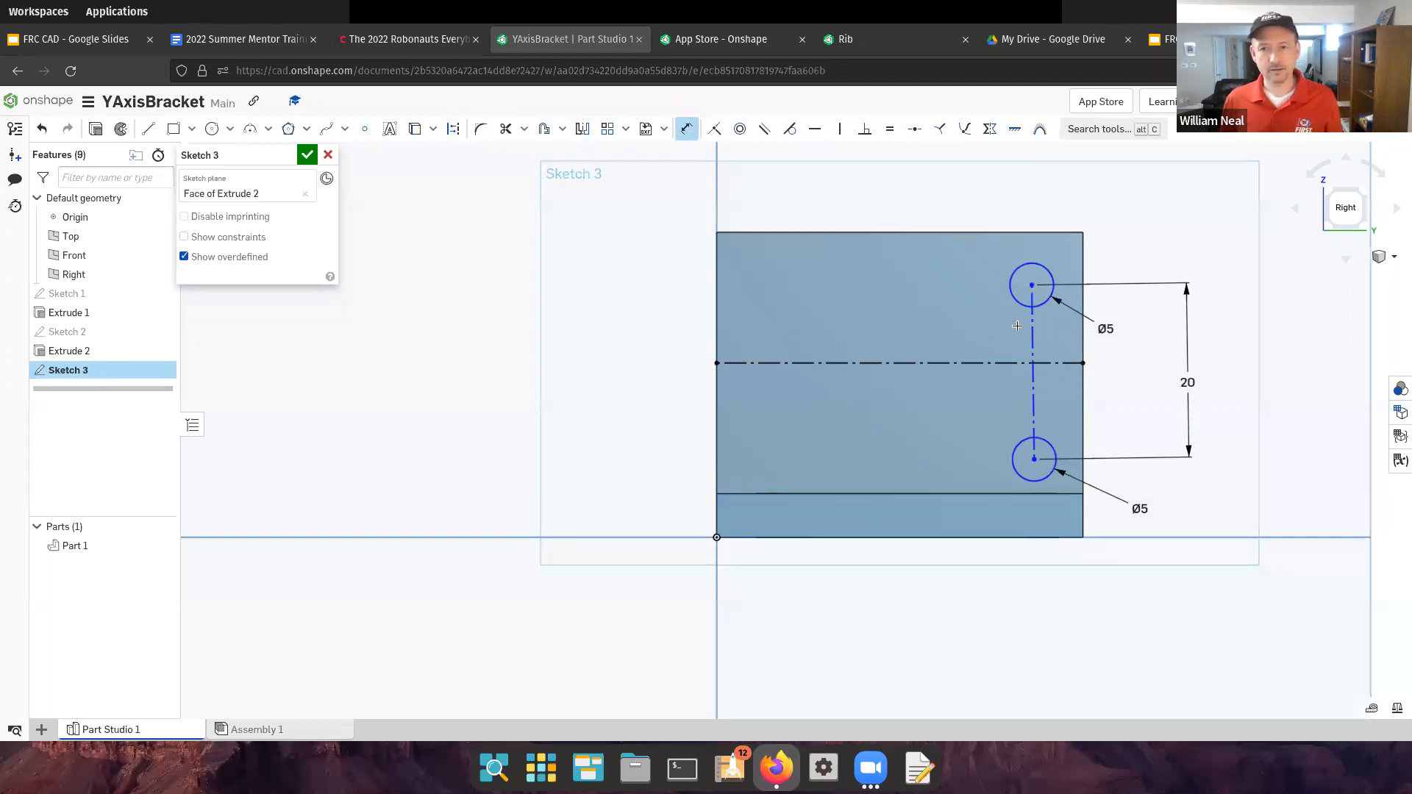
pyautogui.click(1004, 363)
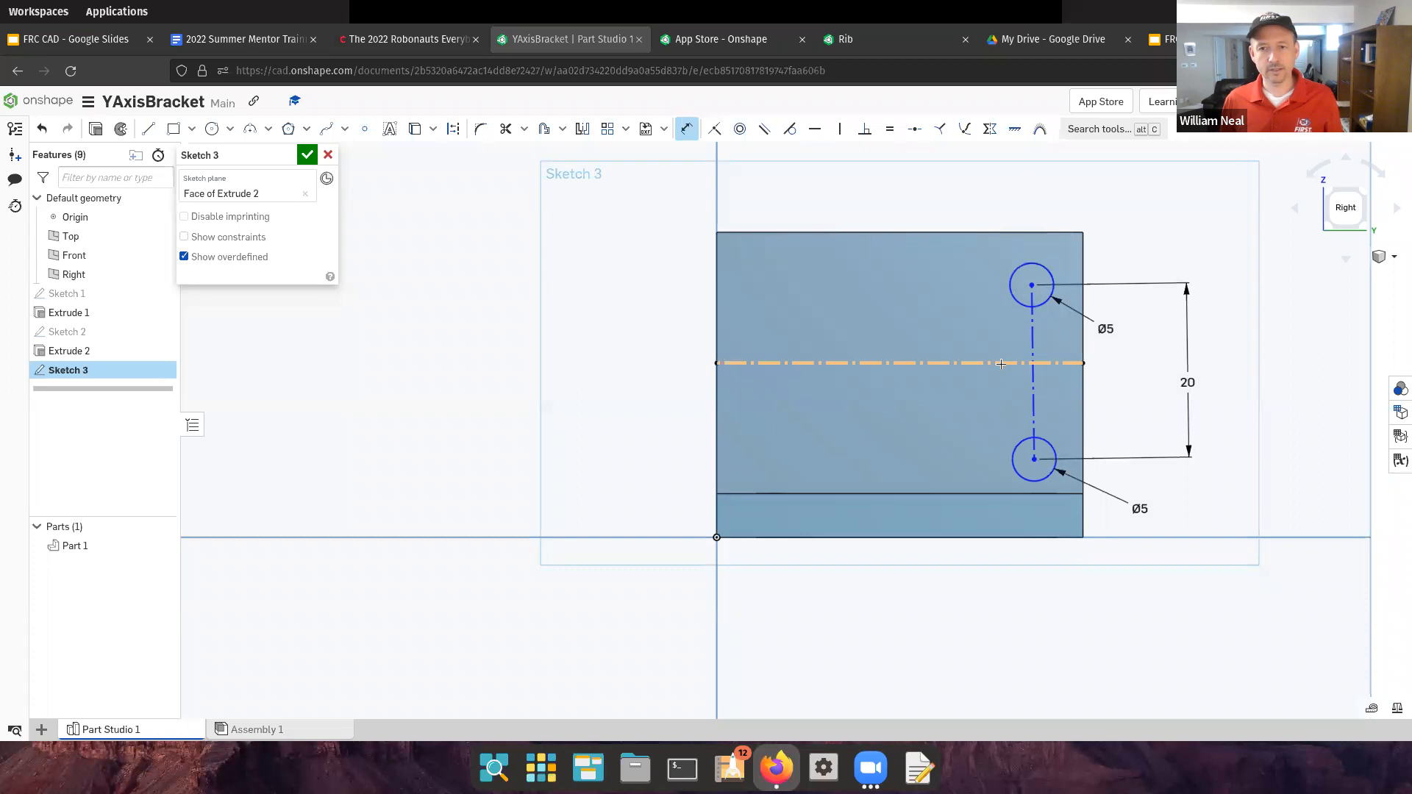
pyautogui.click(661, 359)
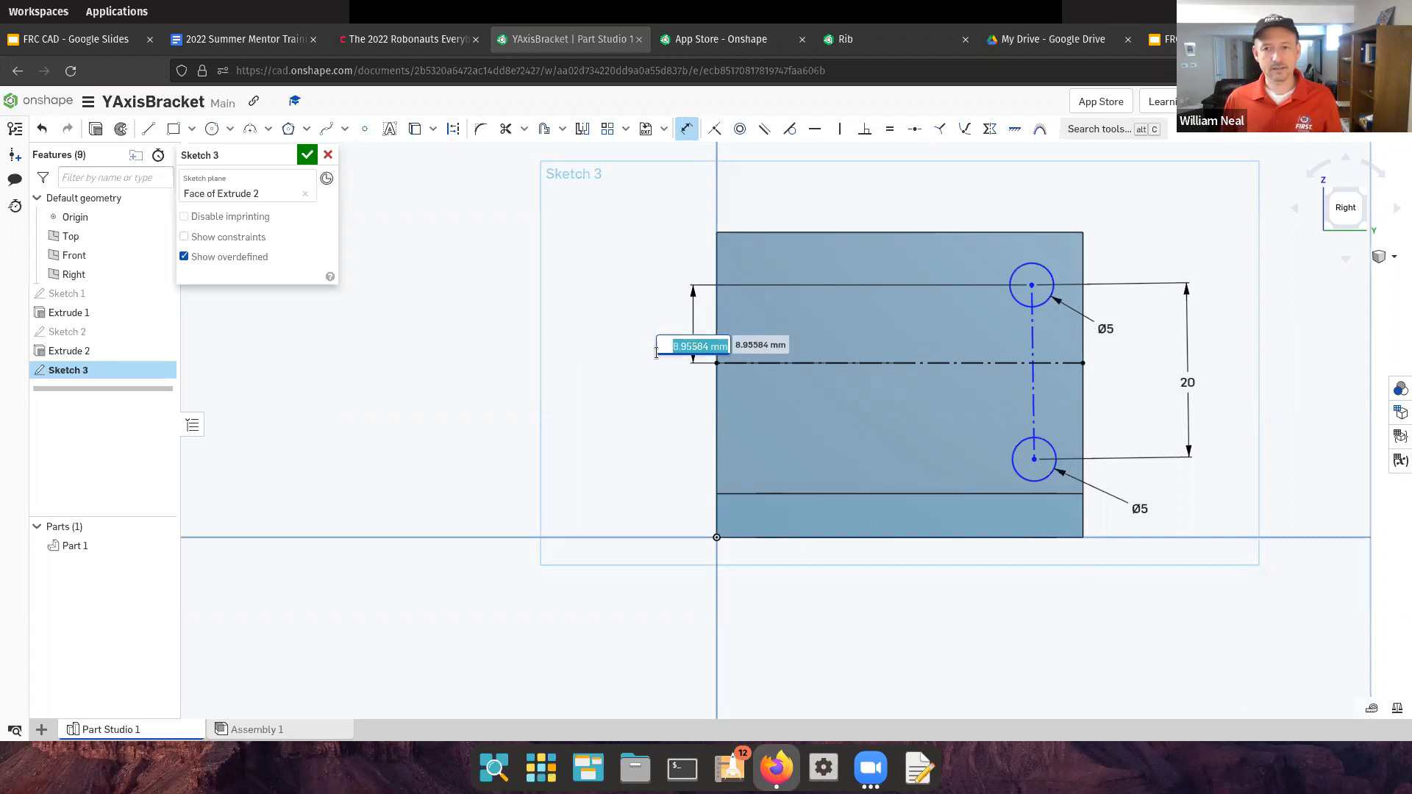
pyautogui.write('1')
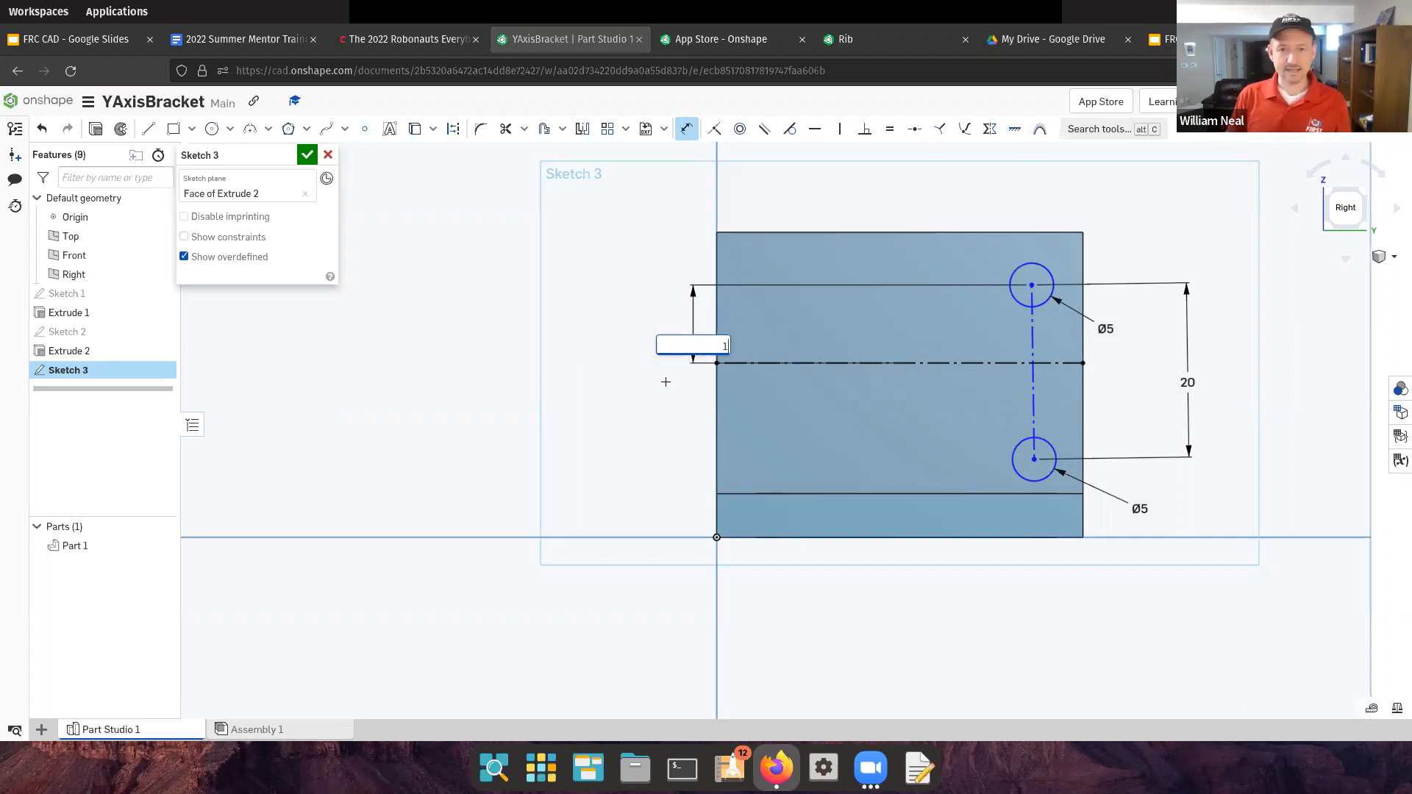
pyautogui.write('0')
pyautogui.press('Return')
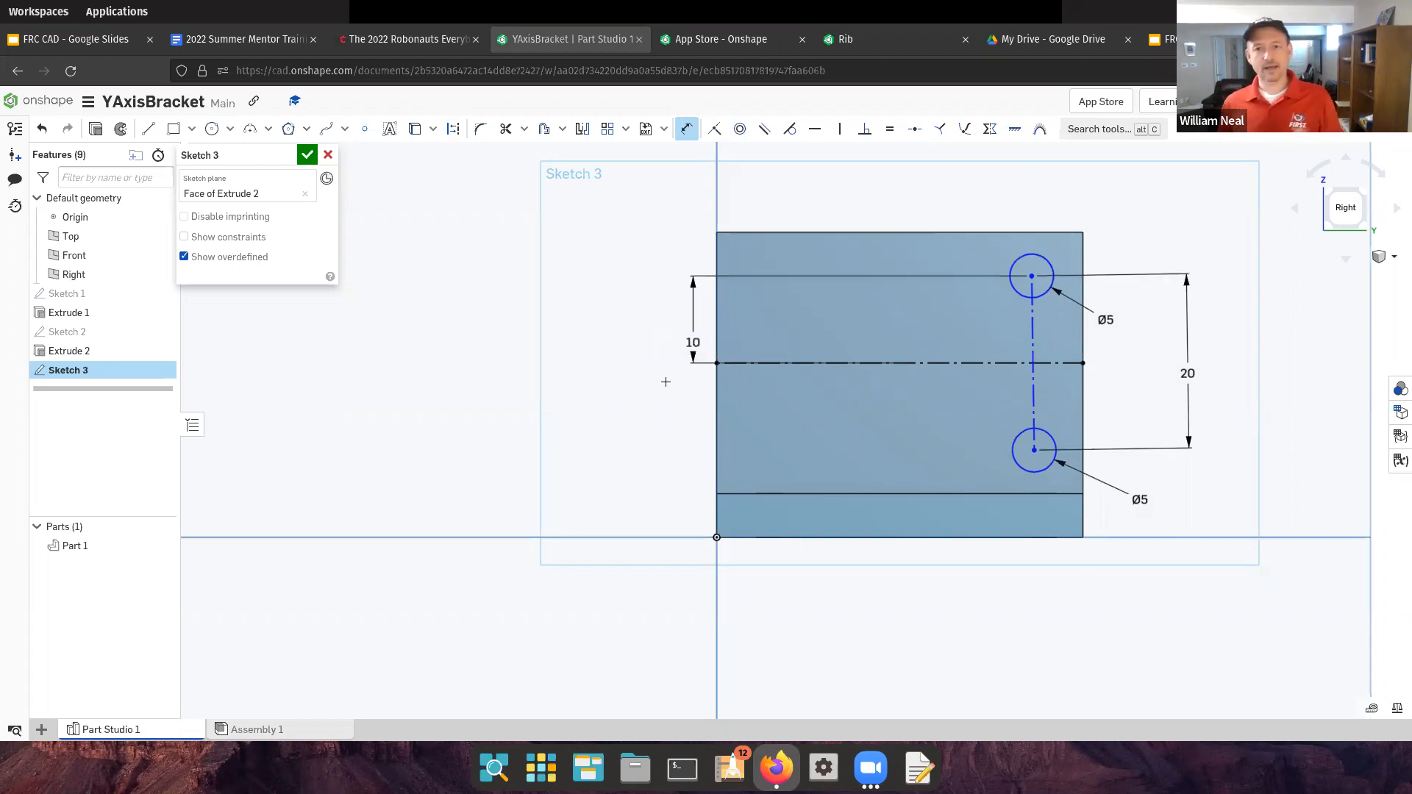
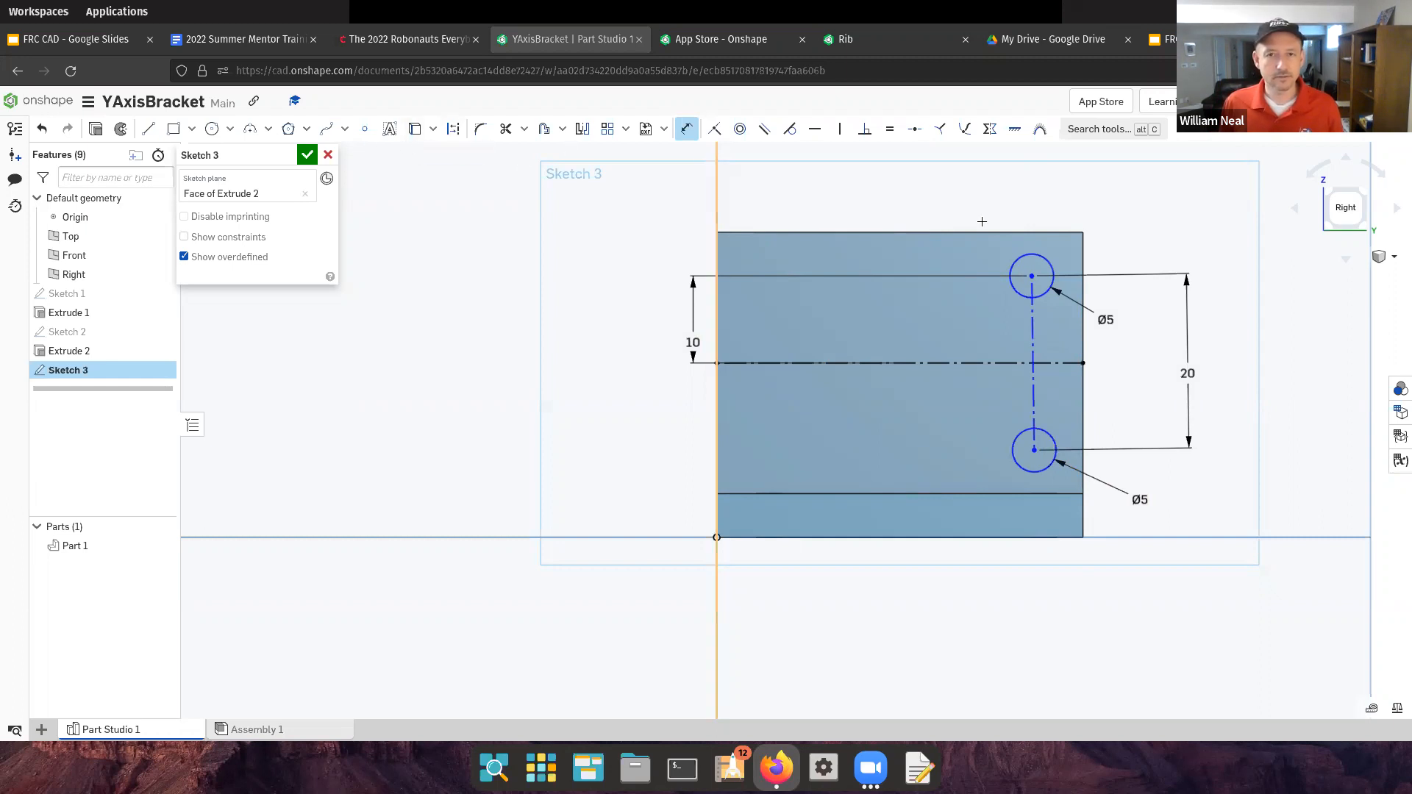
# Try to dimension the distance between the two circle centres to 0 mm, and undo it
pyautogui.click(1033, 274)
pyautogui.click(1034, 450)
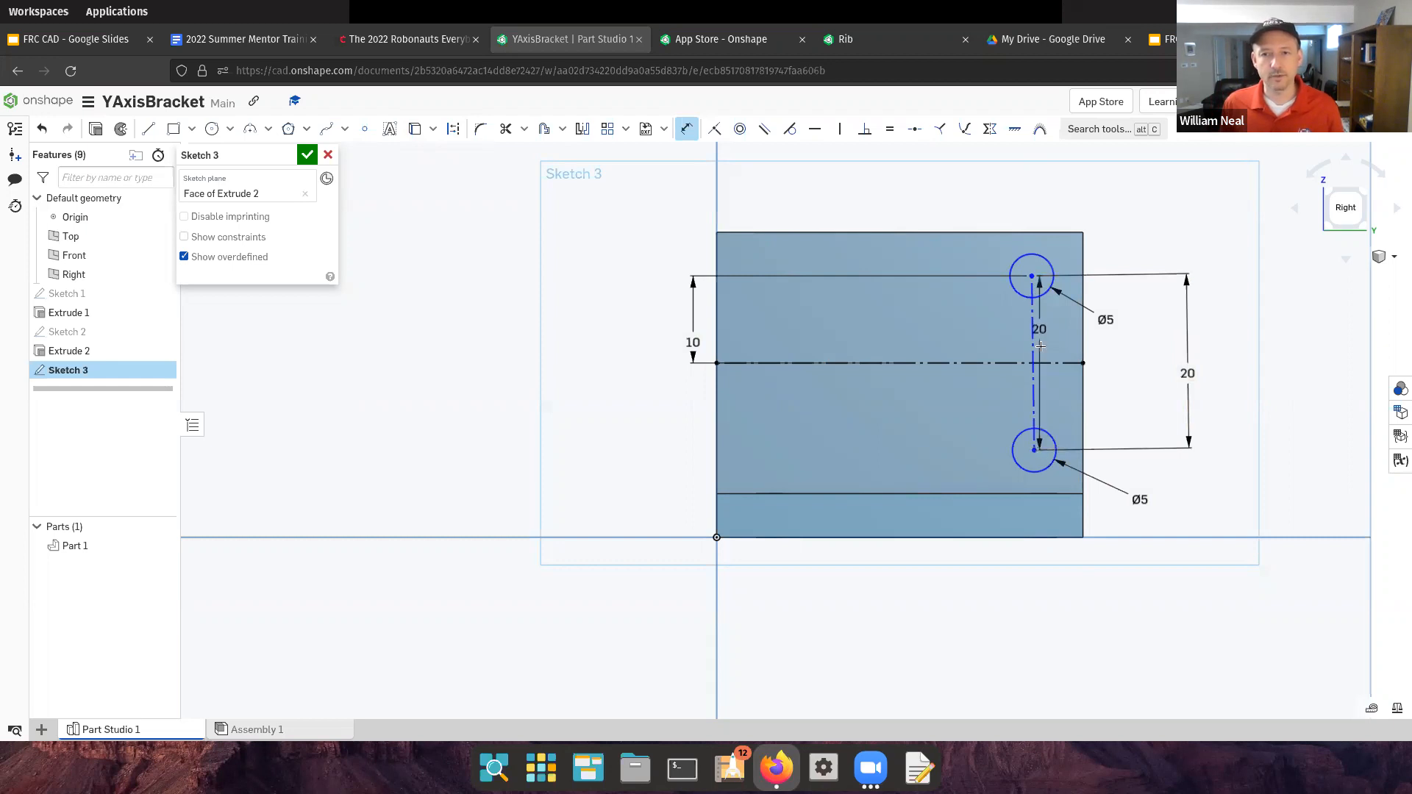
pyautogui.click(1031, 209)
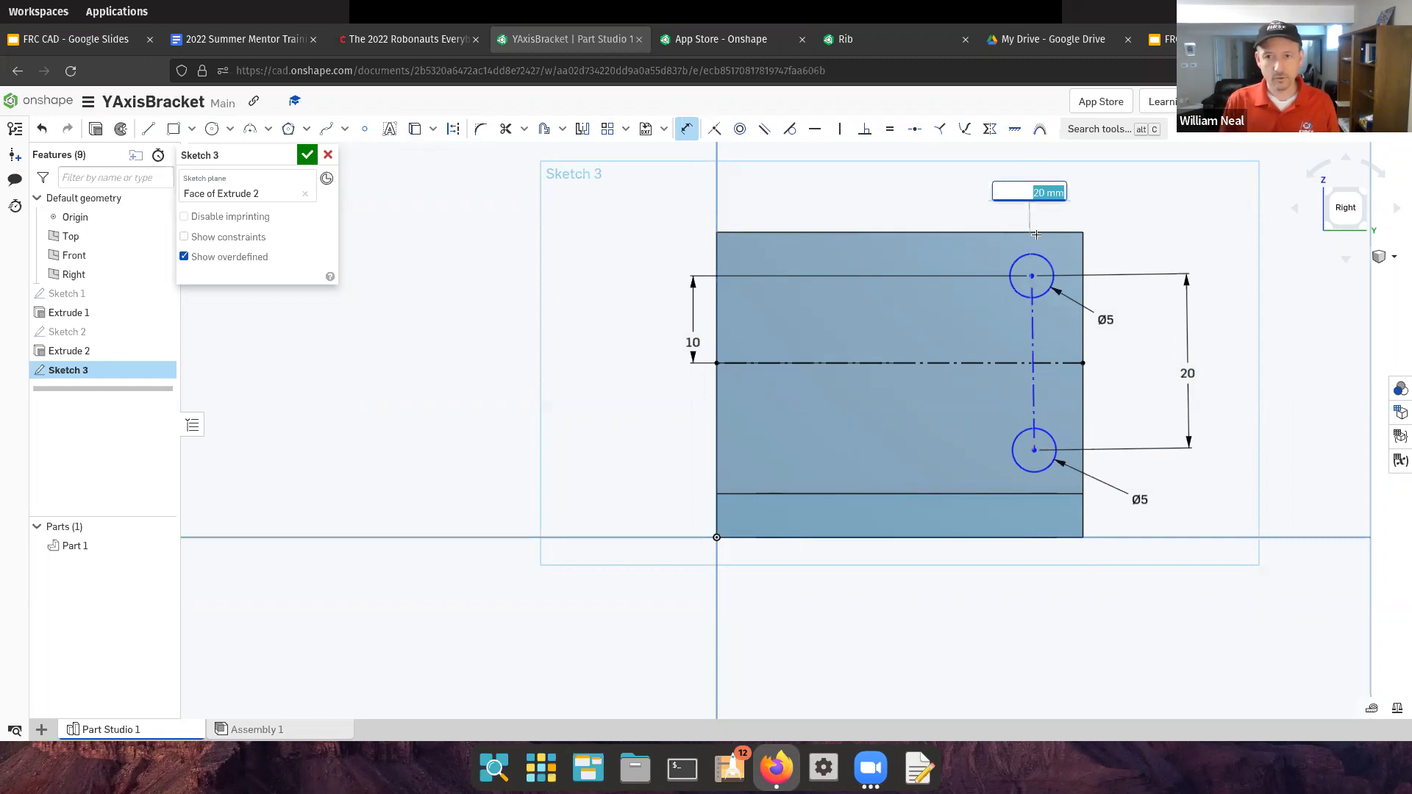
pyautogui.write('0')
pyautogui.press('Return')
pyautogui.hotkey('ctrl', 'z')
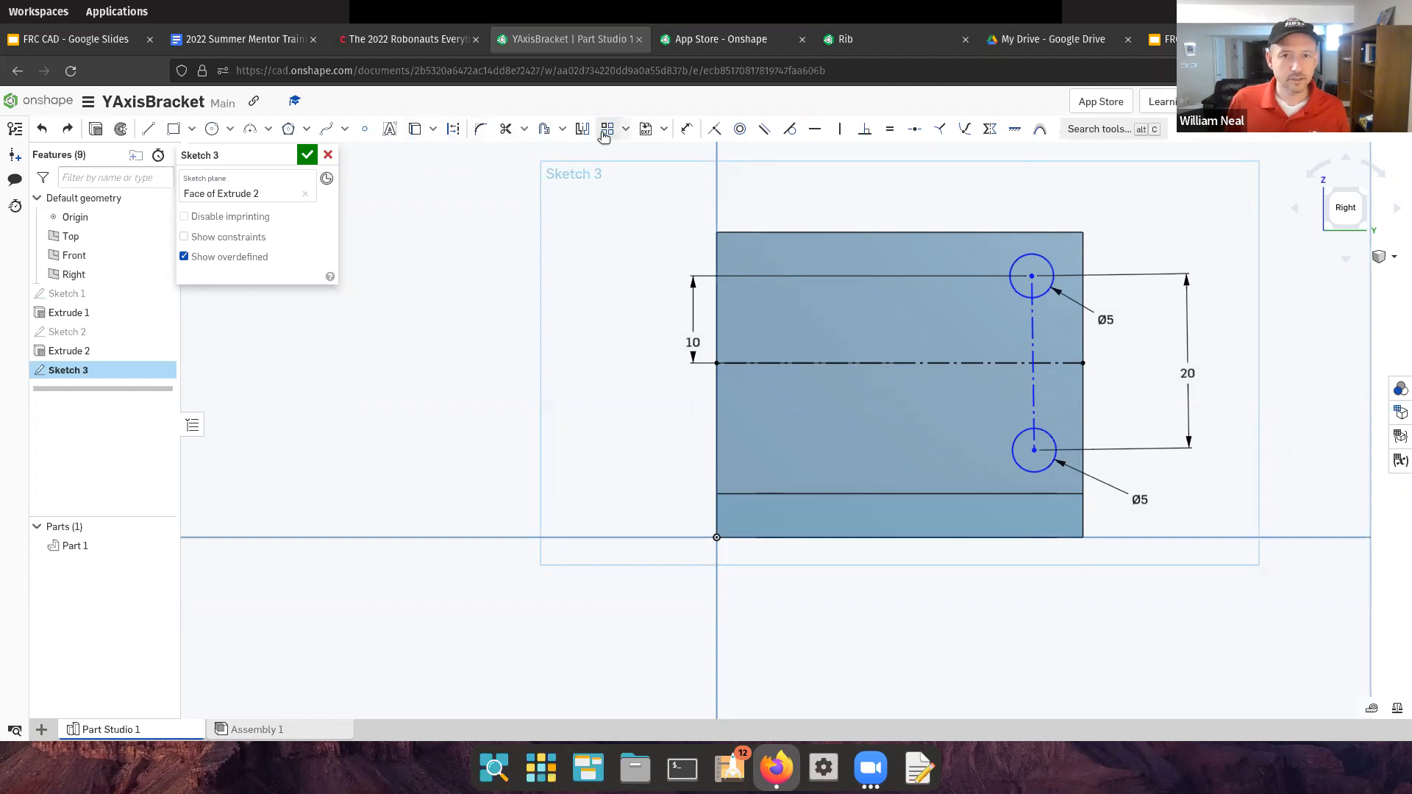
# Align the two circle centres vertically with a 0 mm horizontal dimension between them, and finish the sketch
pyautogui.click(686, 129)
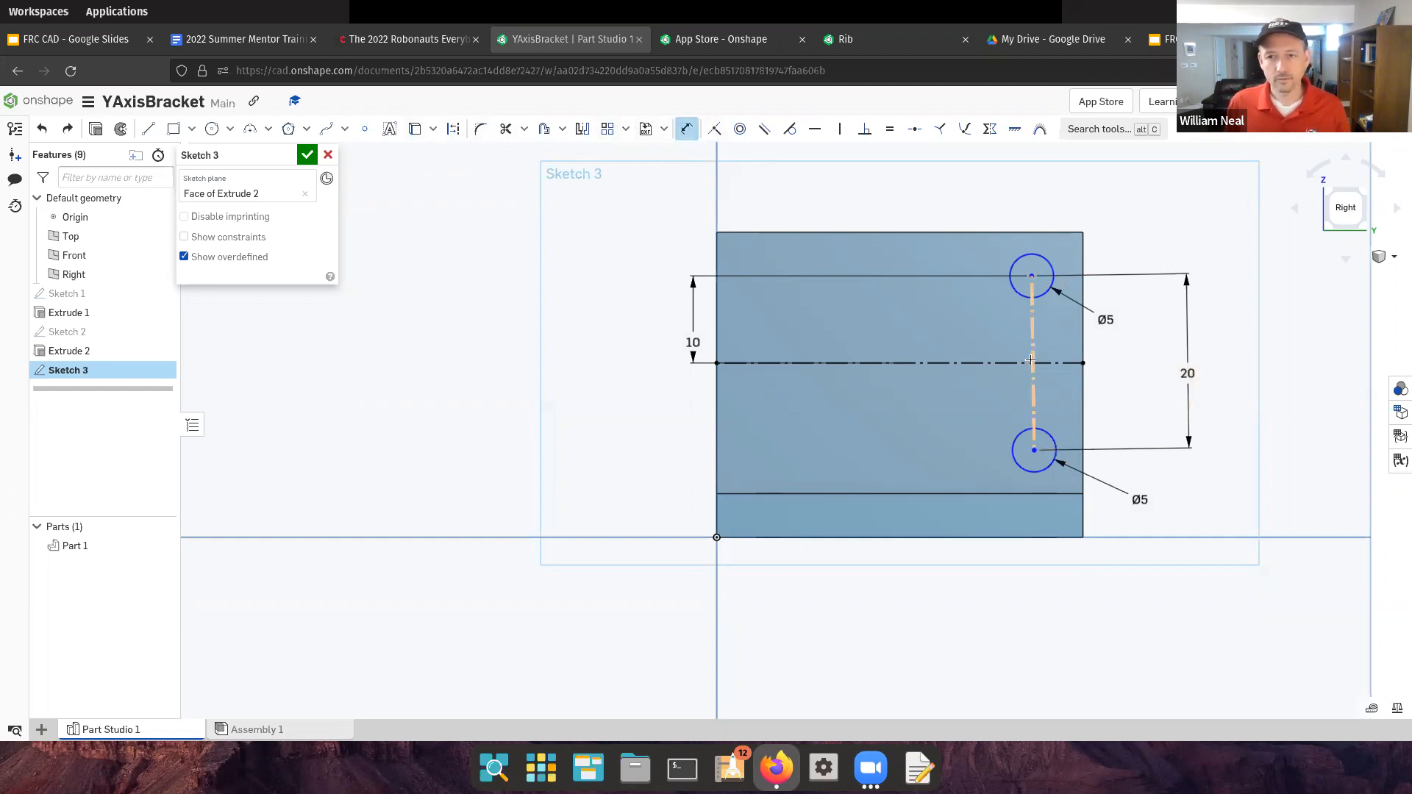
pyautogui.click(1034, 449)
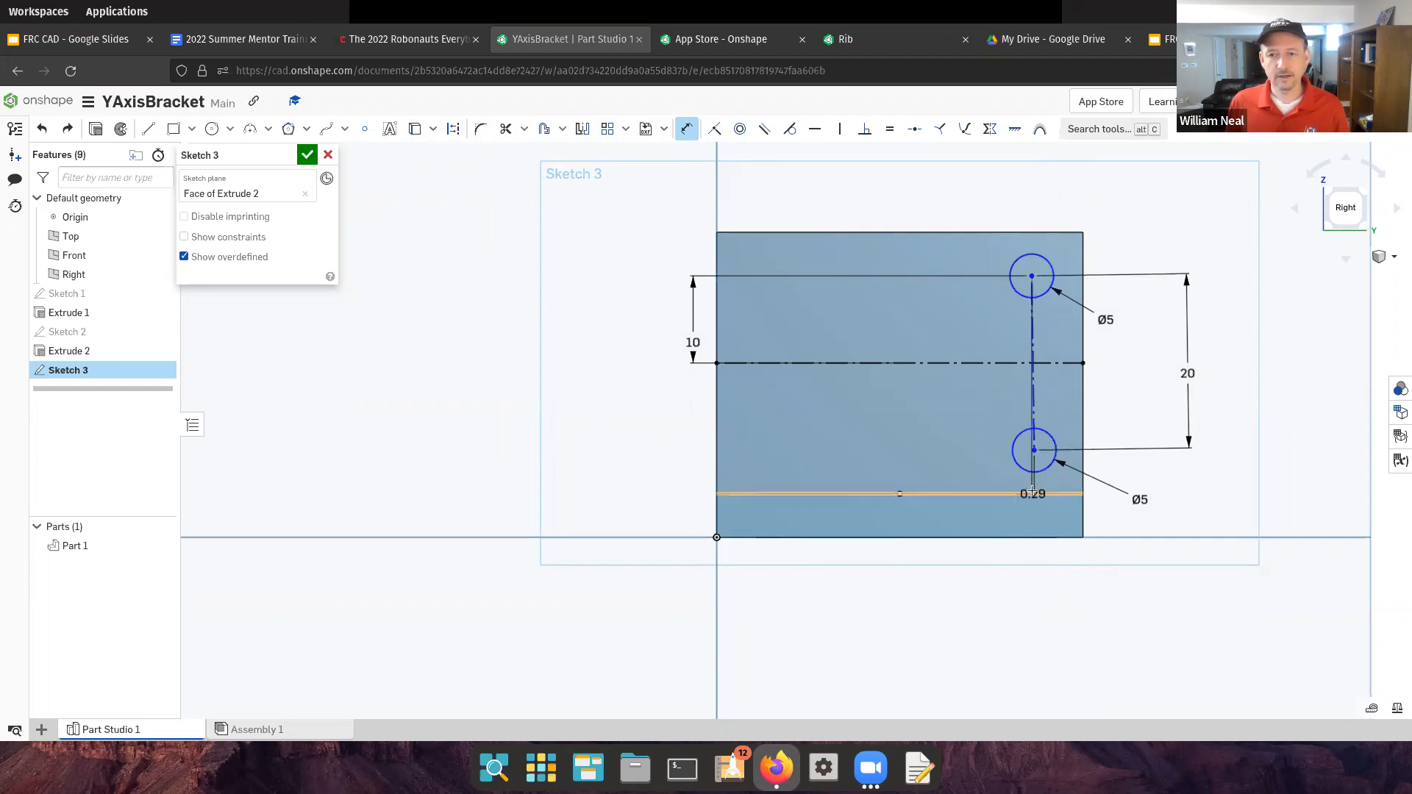
pyautogui.click(1033, 563)
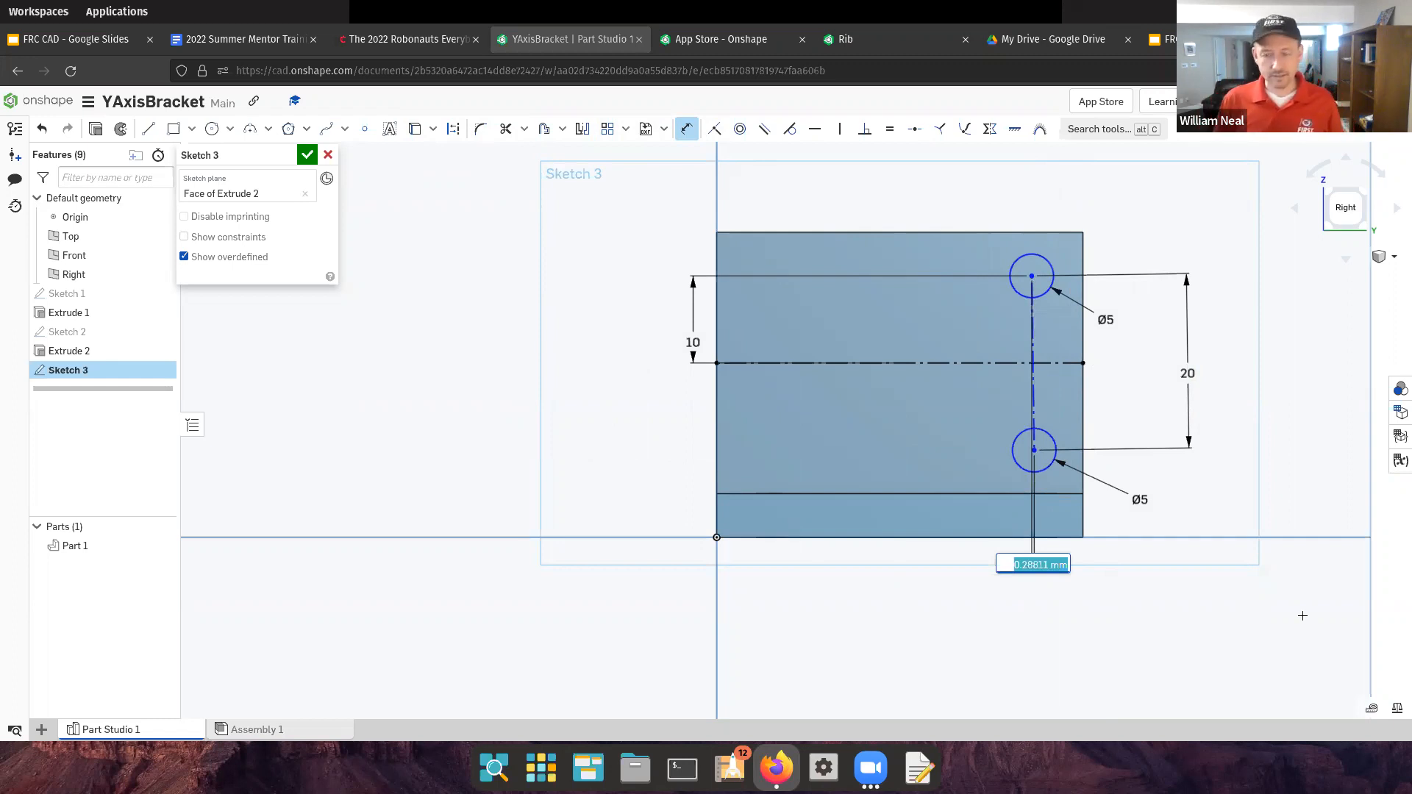
pyautogui.write('0')
pyautogui.press('Return')
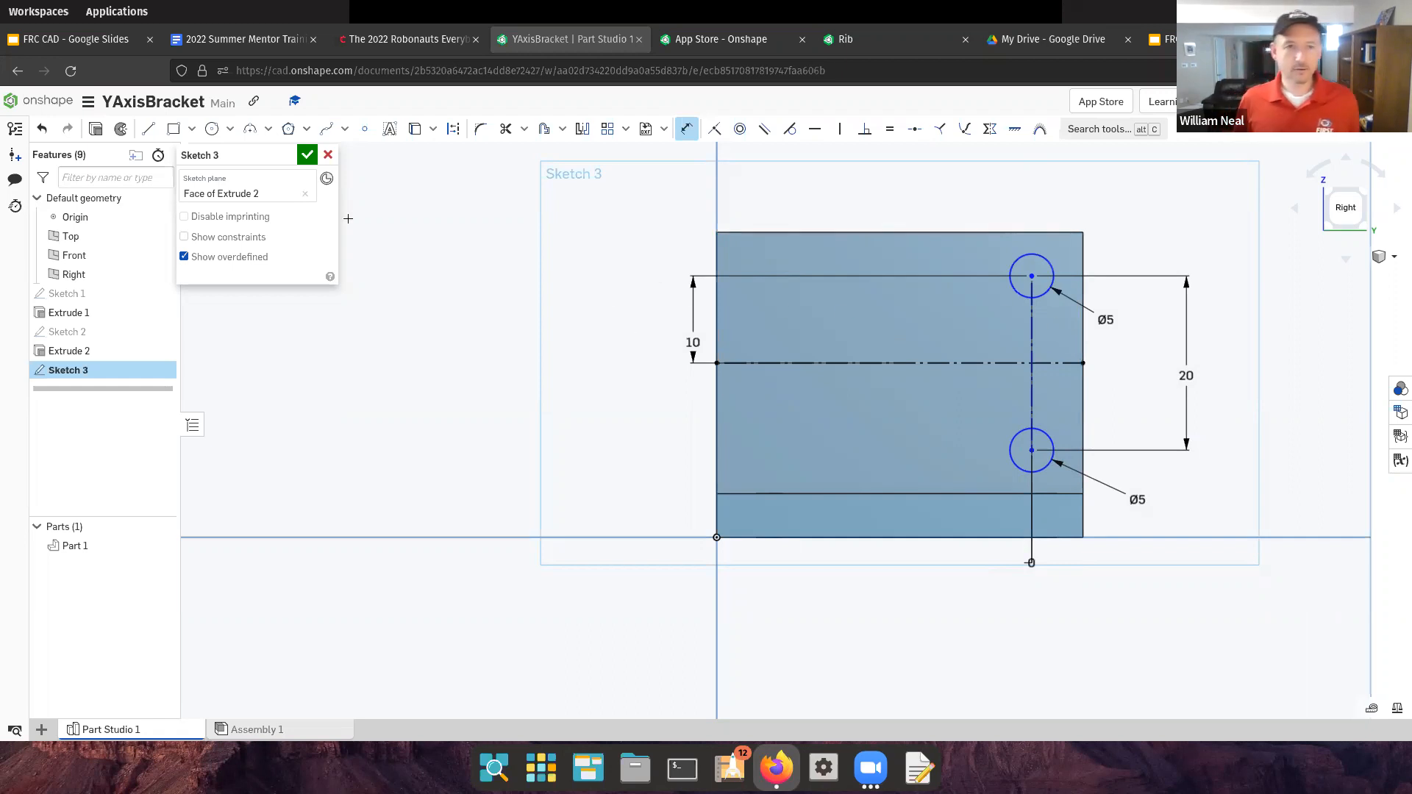
pyautogui.click(307, 154)
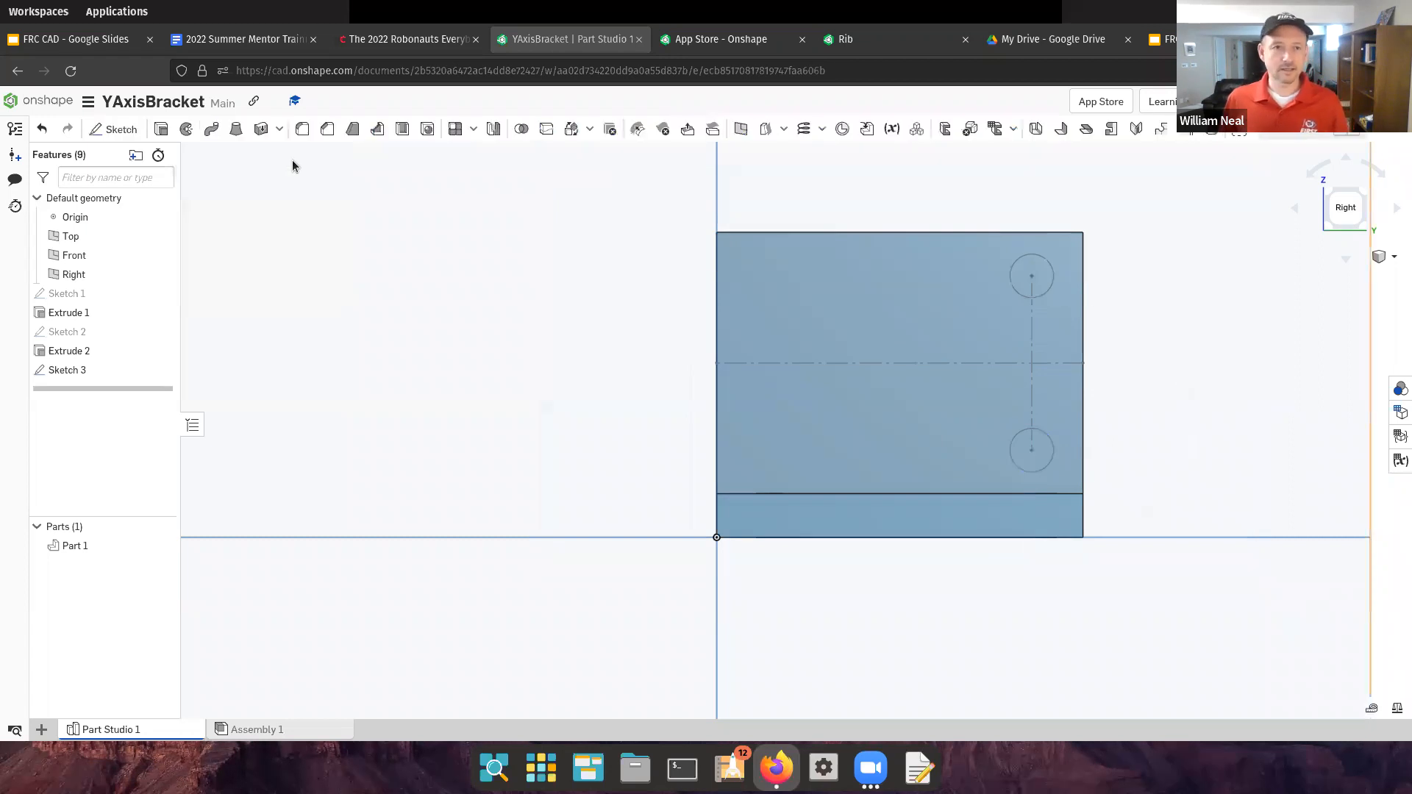
pyautogui.click(83, 369)
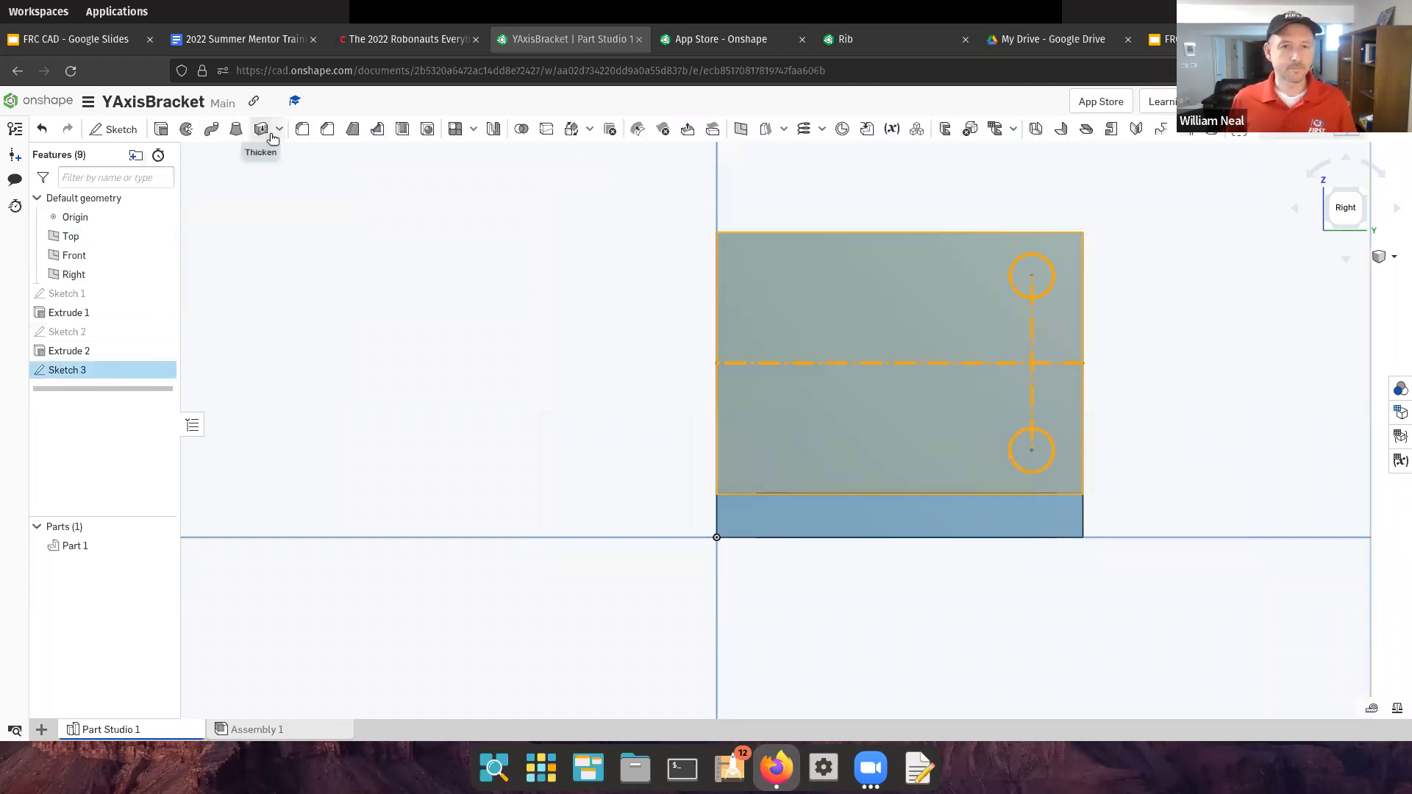
pyautogui.click(161, 129)
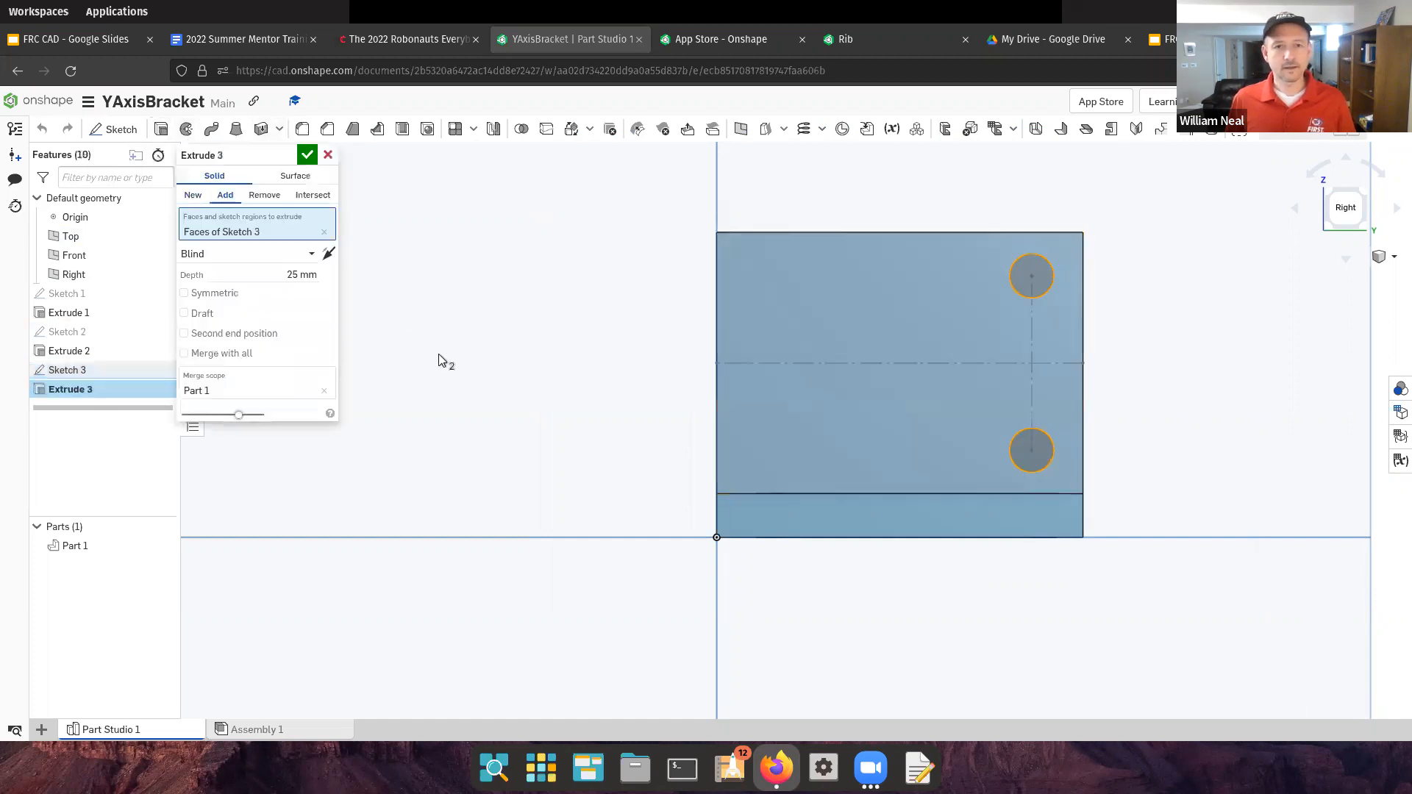
pyautogui.moveTo(482, 382); pyautogui.dragTo(404, 299, button='right')
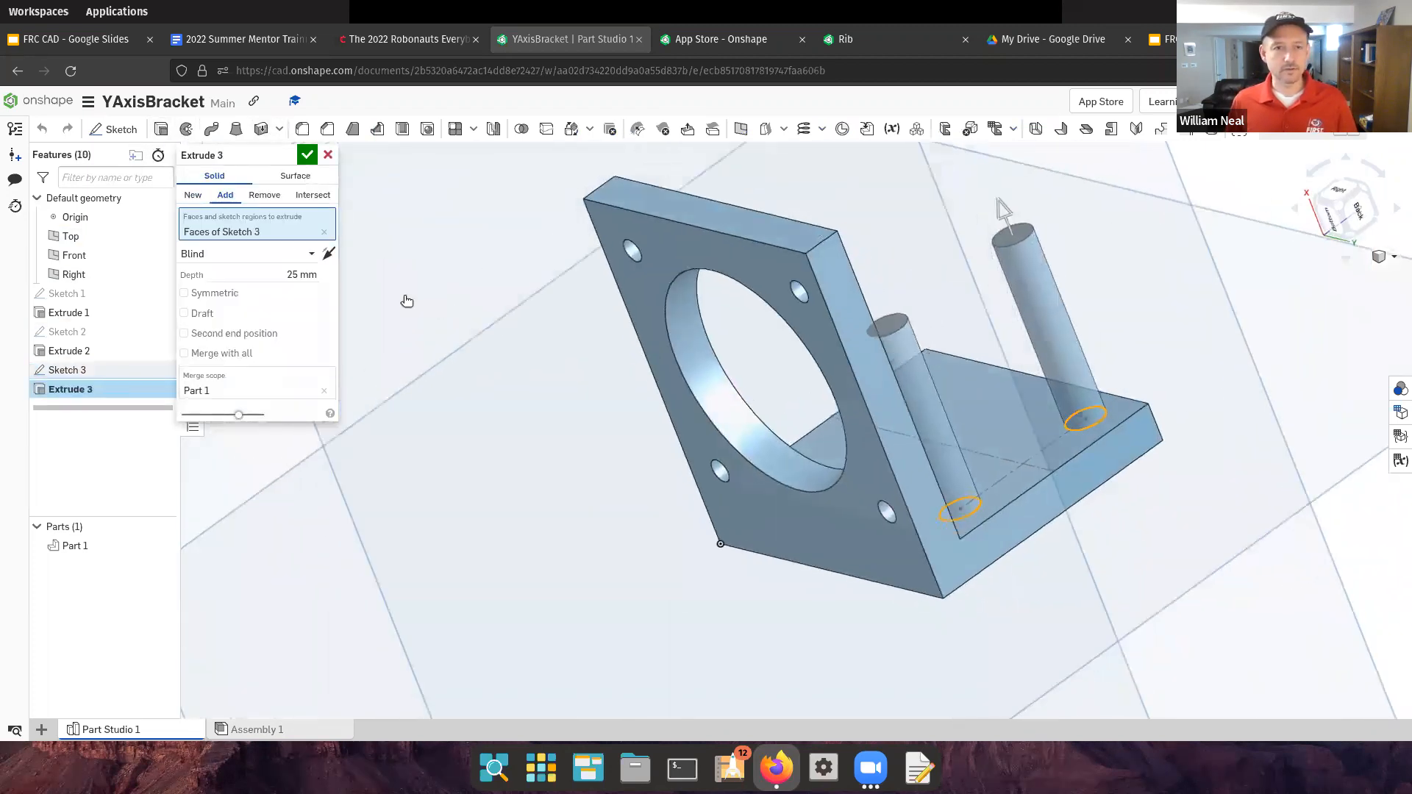
pyautogui.click(265, 196)
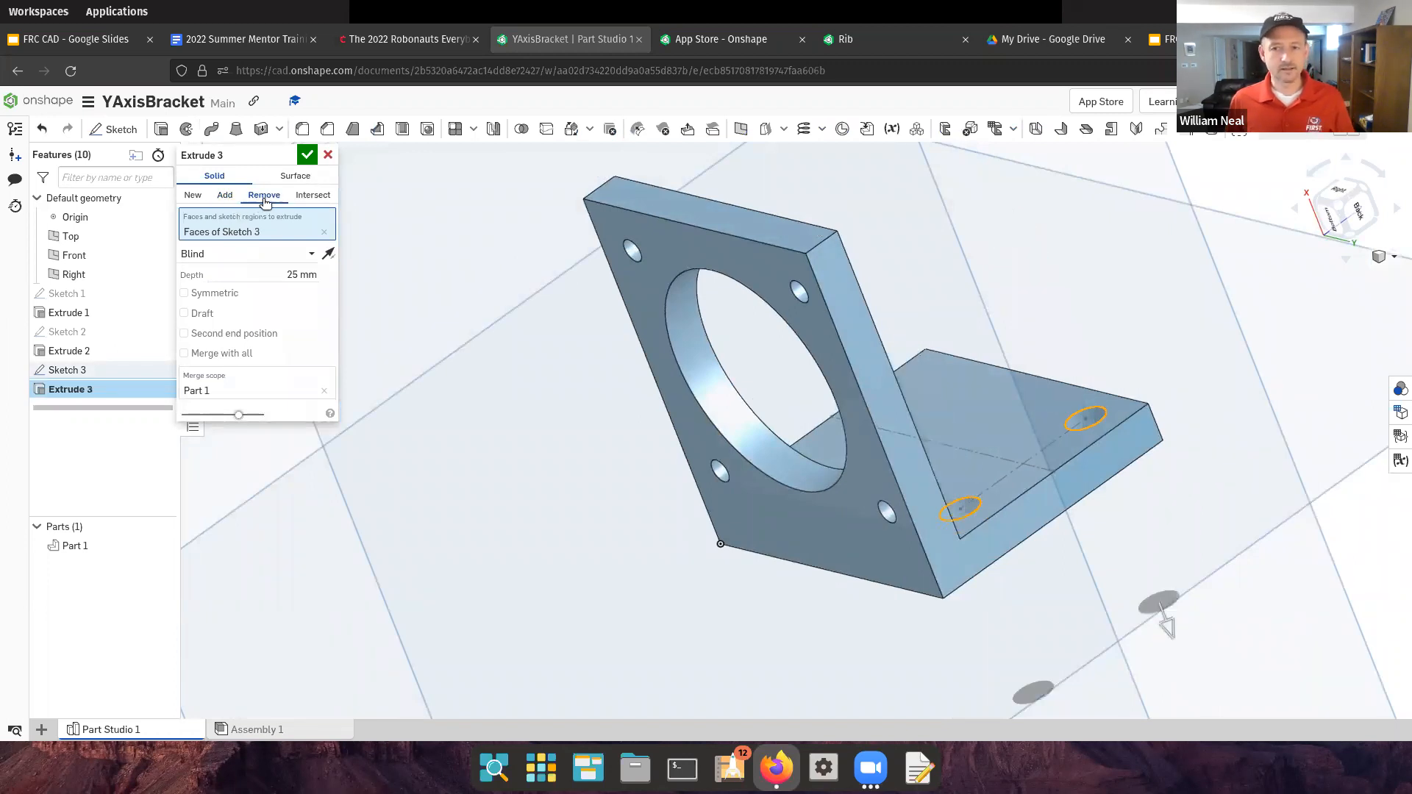
pyautogui.moveTo(462, 492); pyautogui.dragTo(422, 473, button='right')
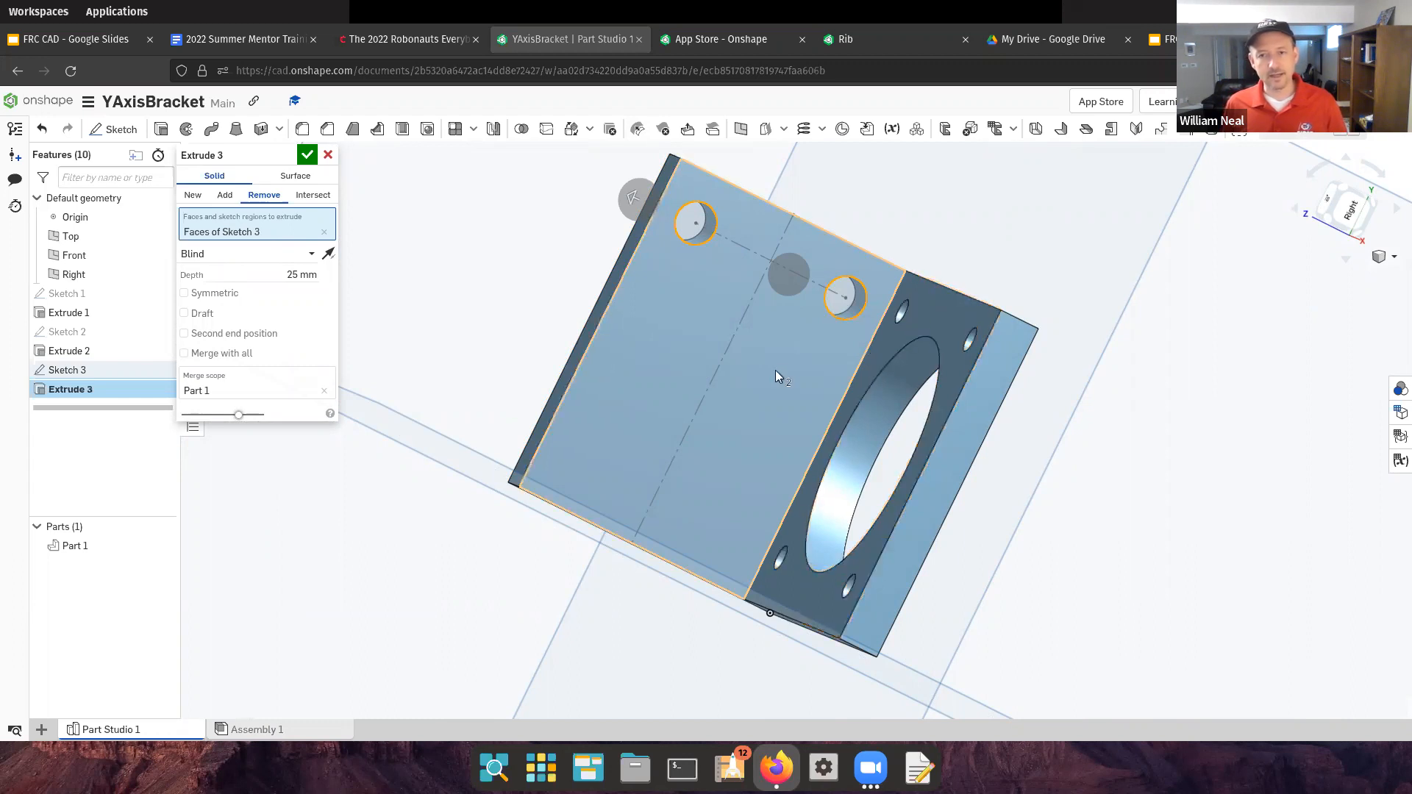
pyautogui.moveTo(799, 355); pyautogui.dragTo(803, 360, button='right')
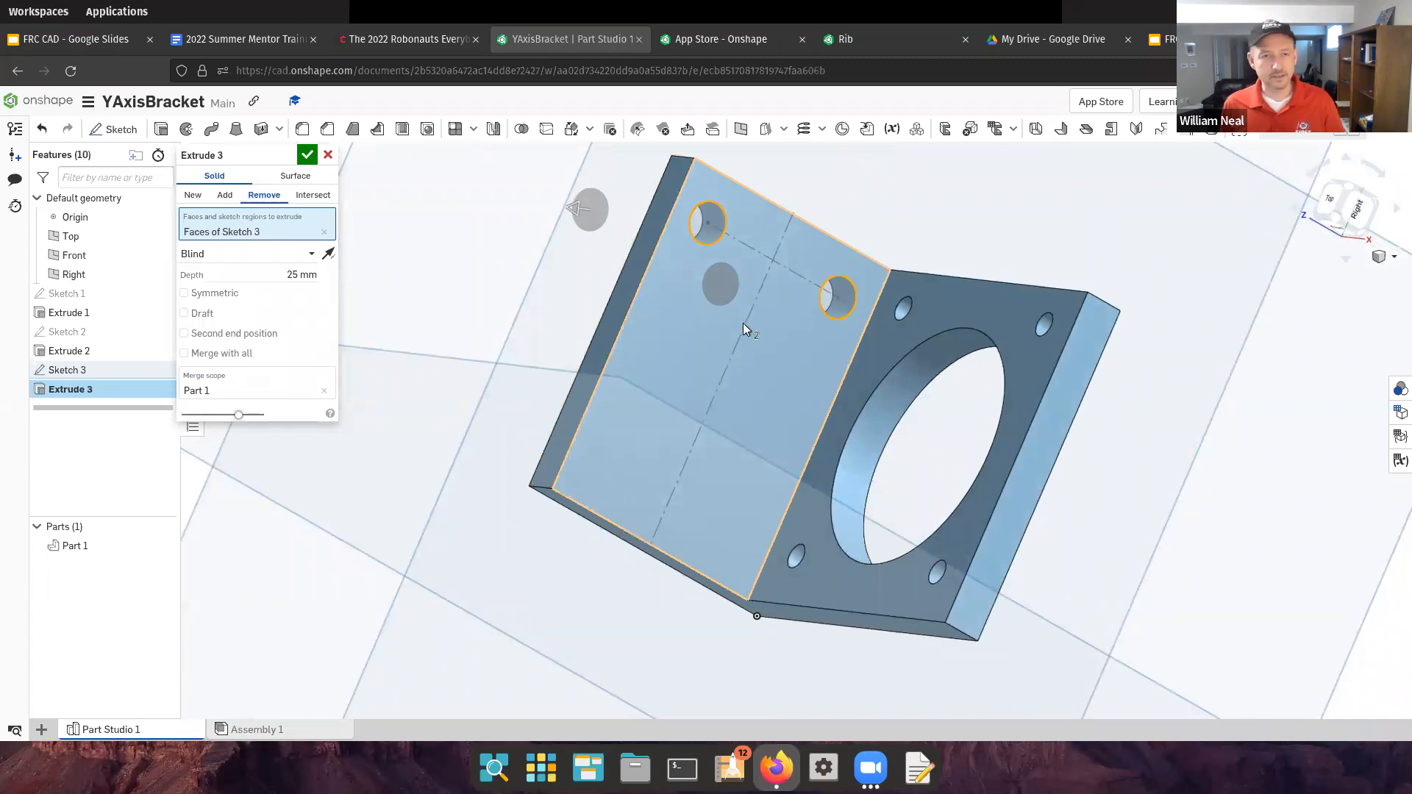
pyautogui.click(63, 371)
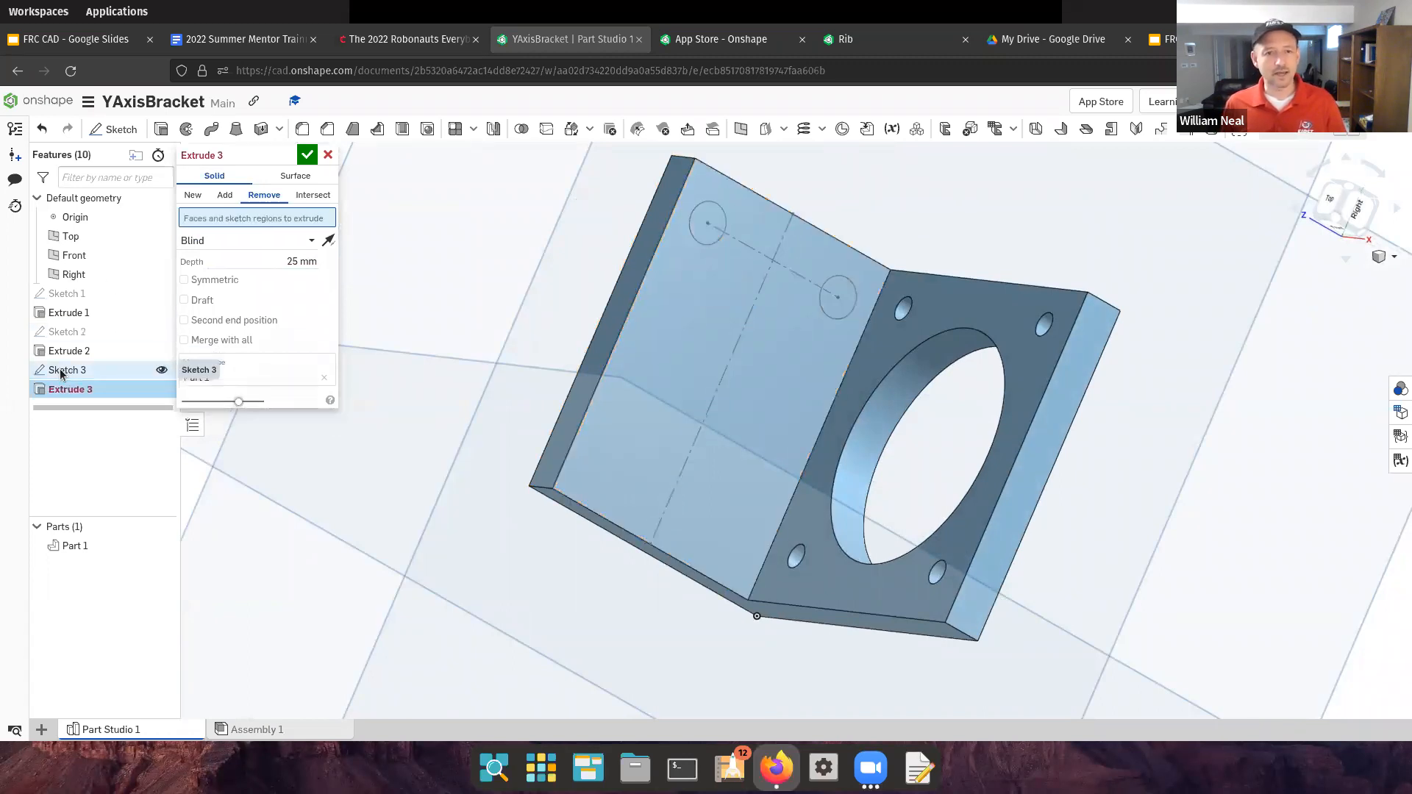
pyautogui.click(748, 249)
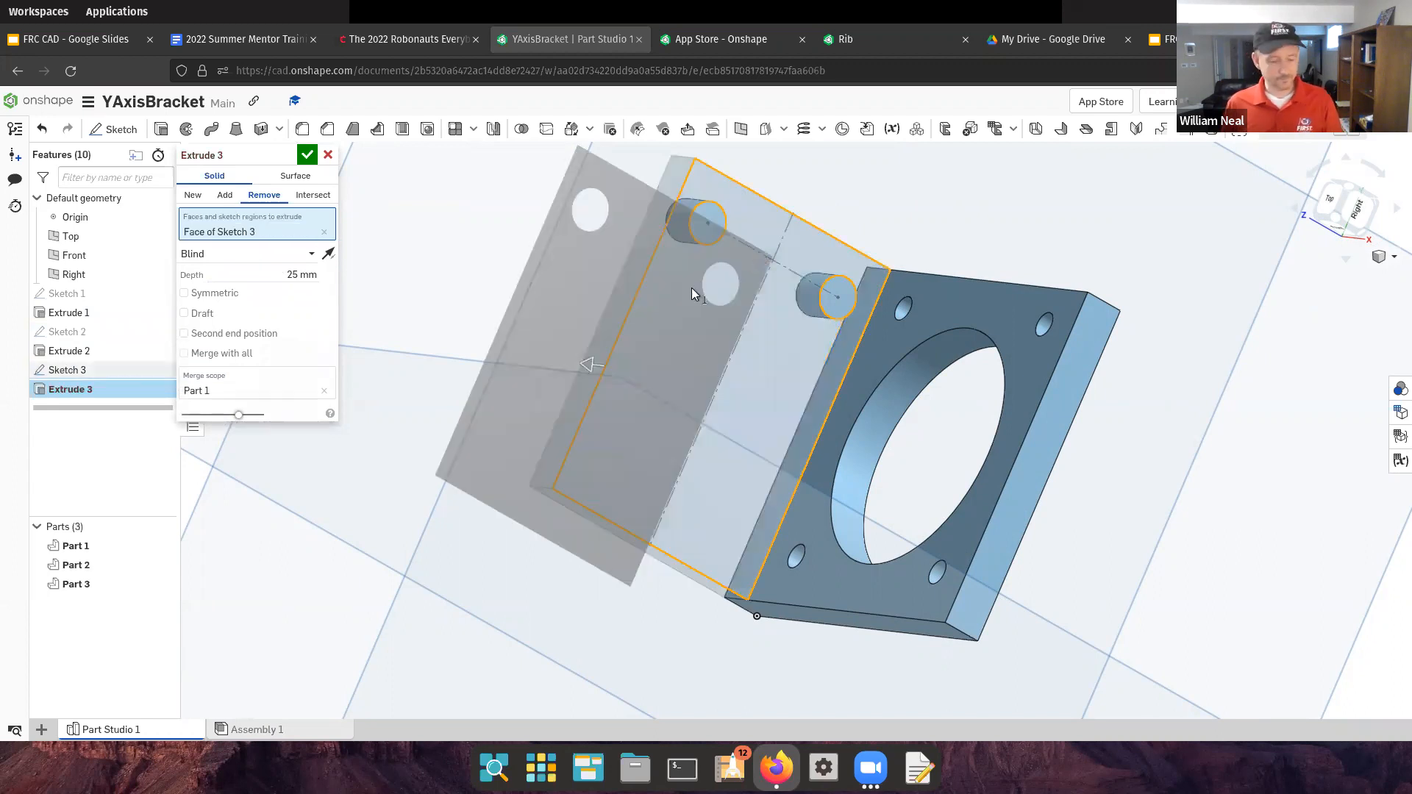
pyautogui.press('Escape')
# Edit Sketch 3 to move the aligned pair of circles inward along the wall, away from its nearby side edge, and accept the sketch
pyautogui.click(82, 373)
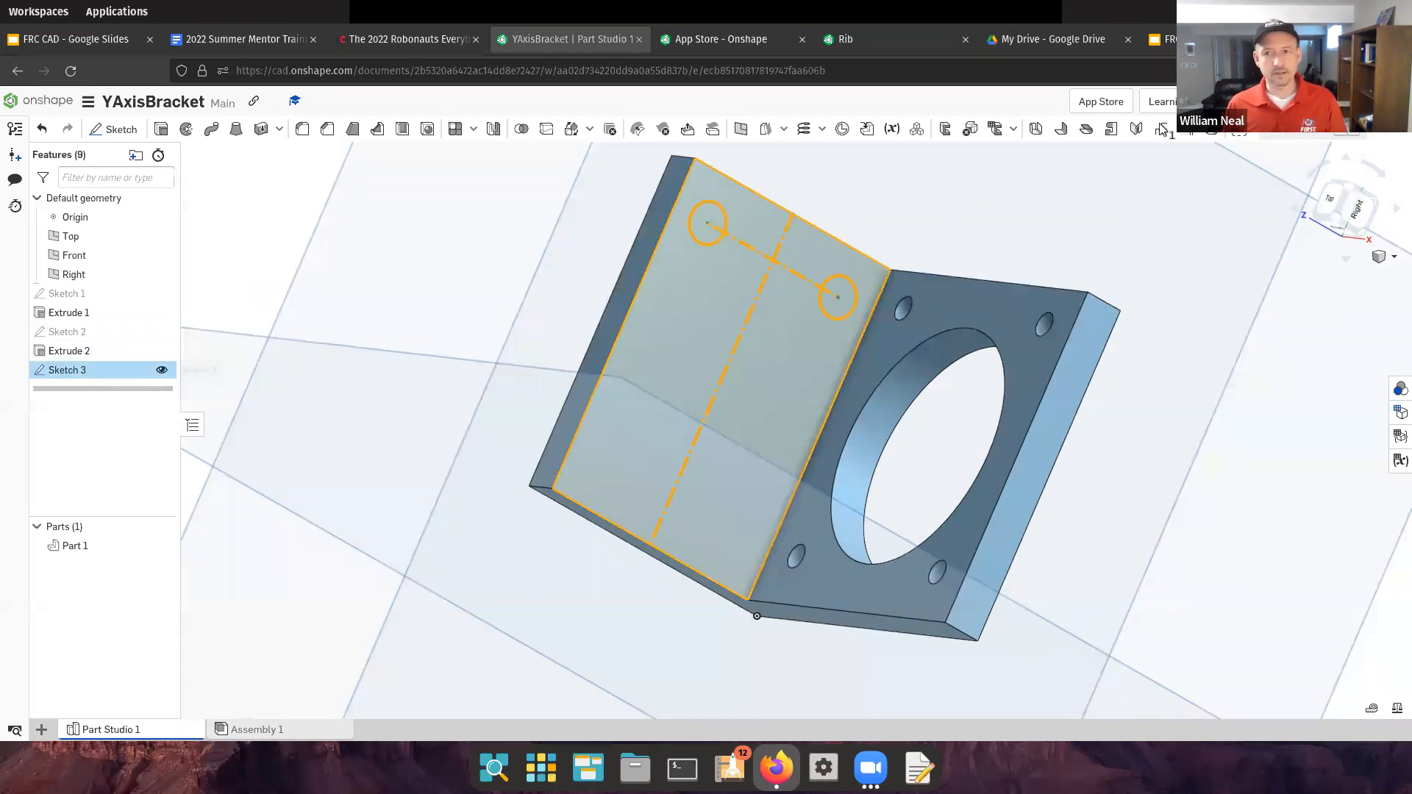
pyautogui.click(1358, 211)
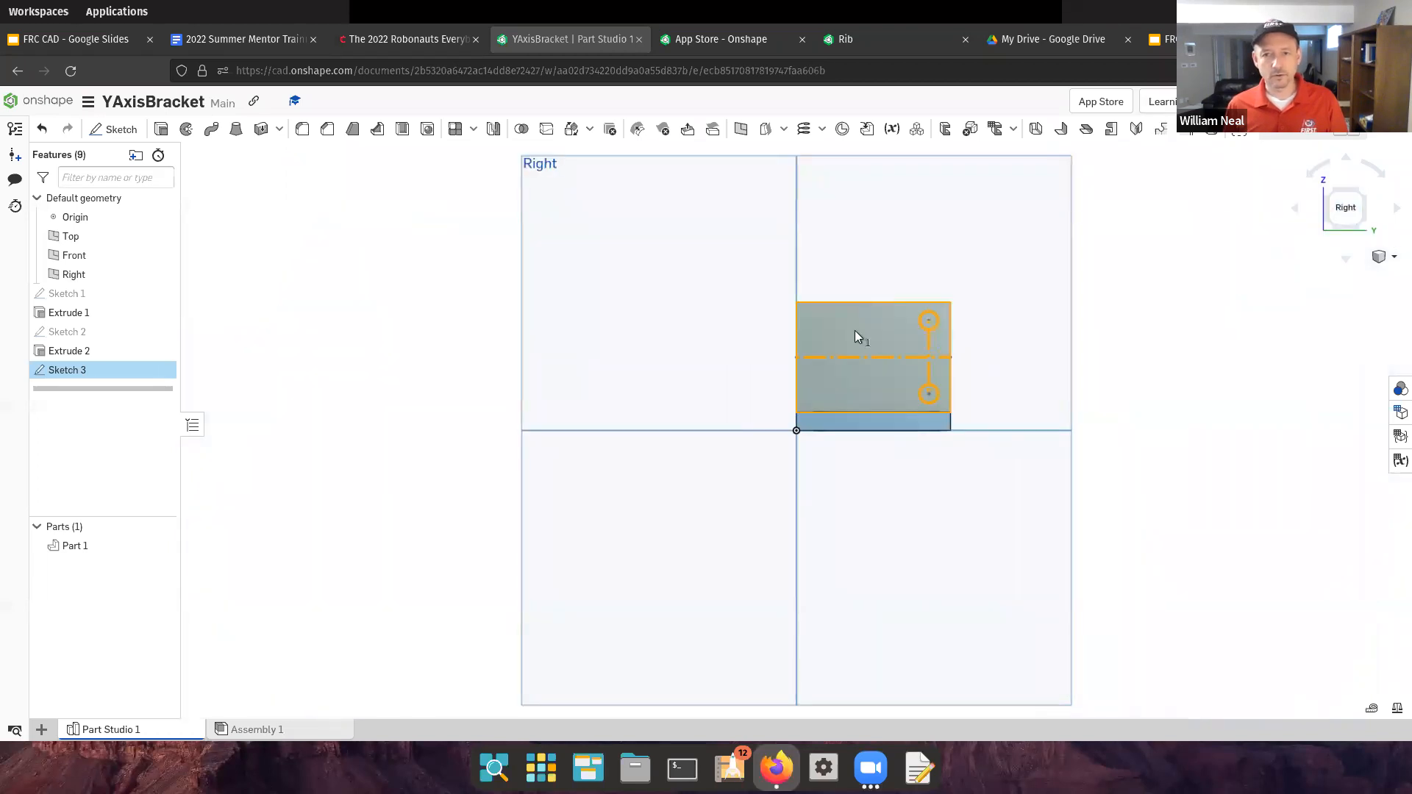
pyautogui.scroll(8, 883, 341)
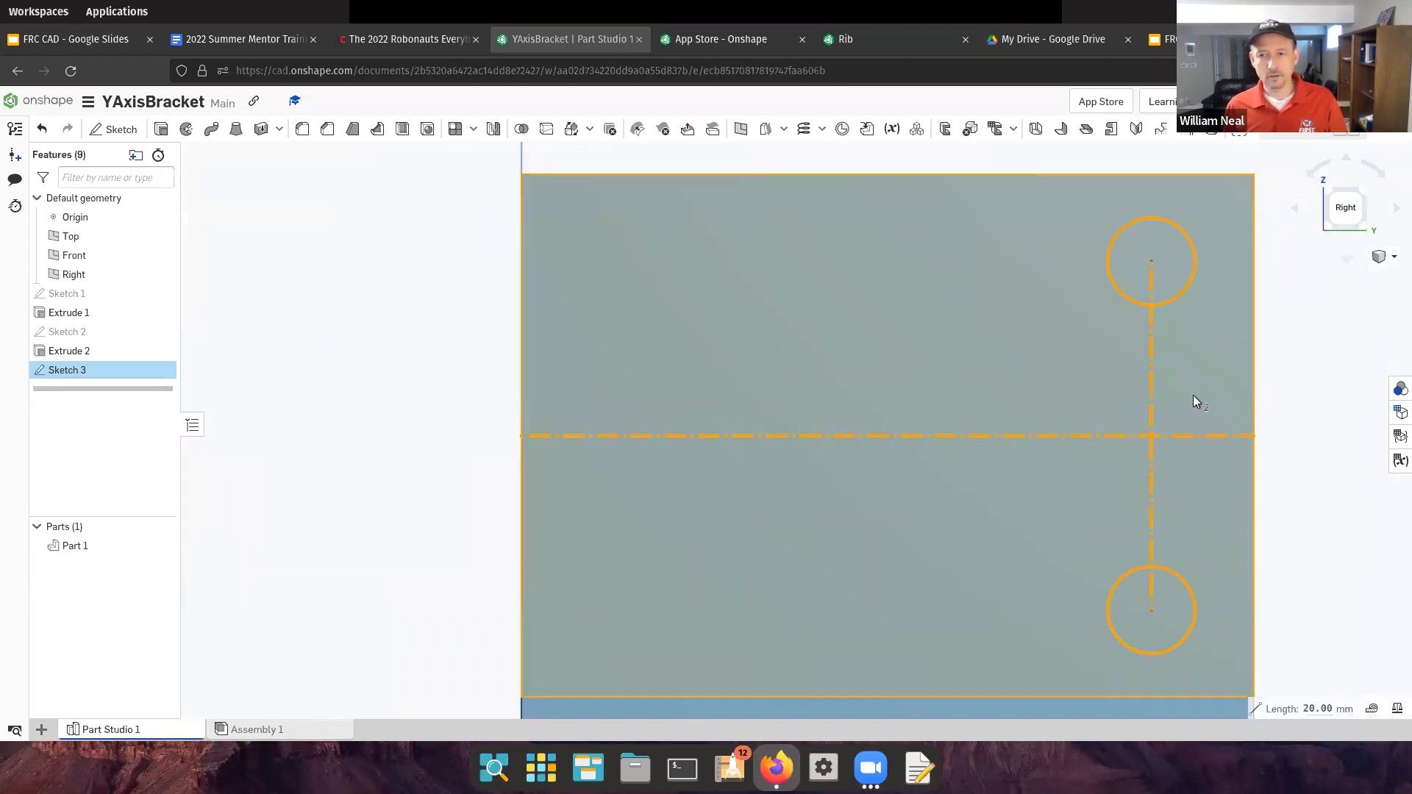
pyautogui.click(1316, 405)
pyautogui.doubleClick(59, 369)
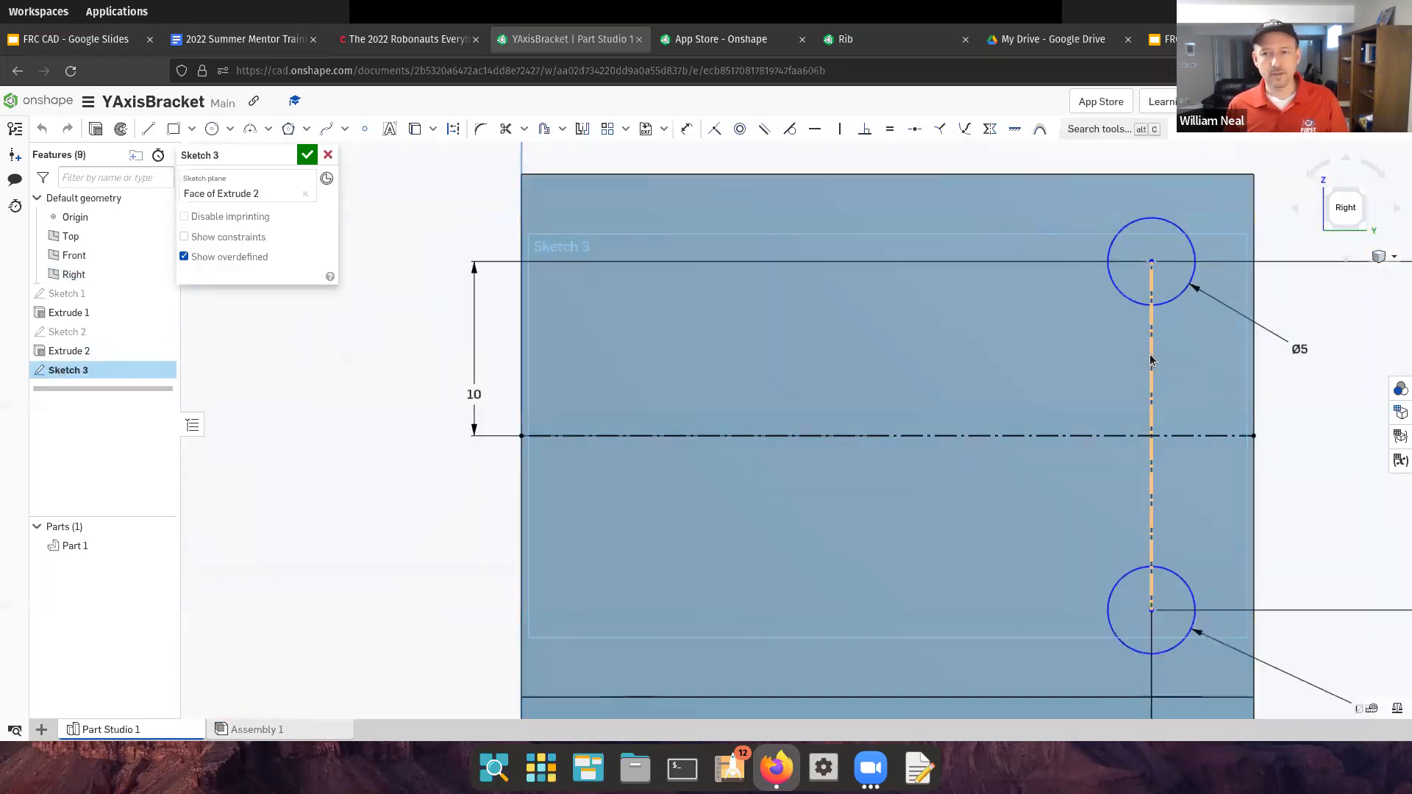
pyautogui.moveTo(1152, 263); pyautogui.dragTo(1002, 250)
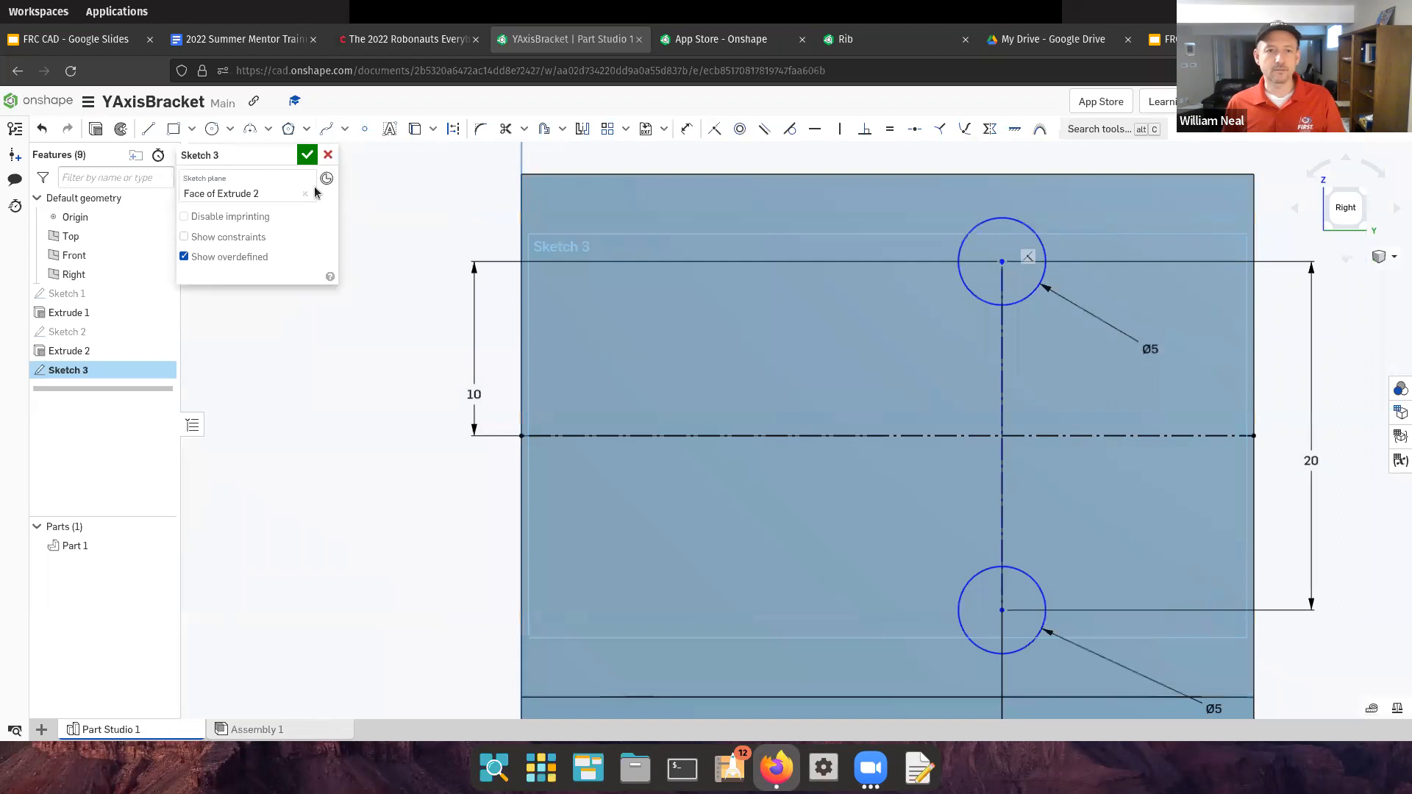
pyautogui.click(307, 155)
# Cut both circles of Sketch 3 through the wall with a 25 mm blind Remove extrude
pyautogui.moveTo(551, 470)
pyautogui.mouseDown(button='right')
pyautogui.moveTo(690, 486)
pyautogui.moveTo(557, 487)
pyautogui.moveTo(381, 399)
pyautogui.mouseUp(button='right')
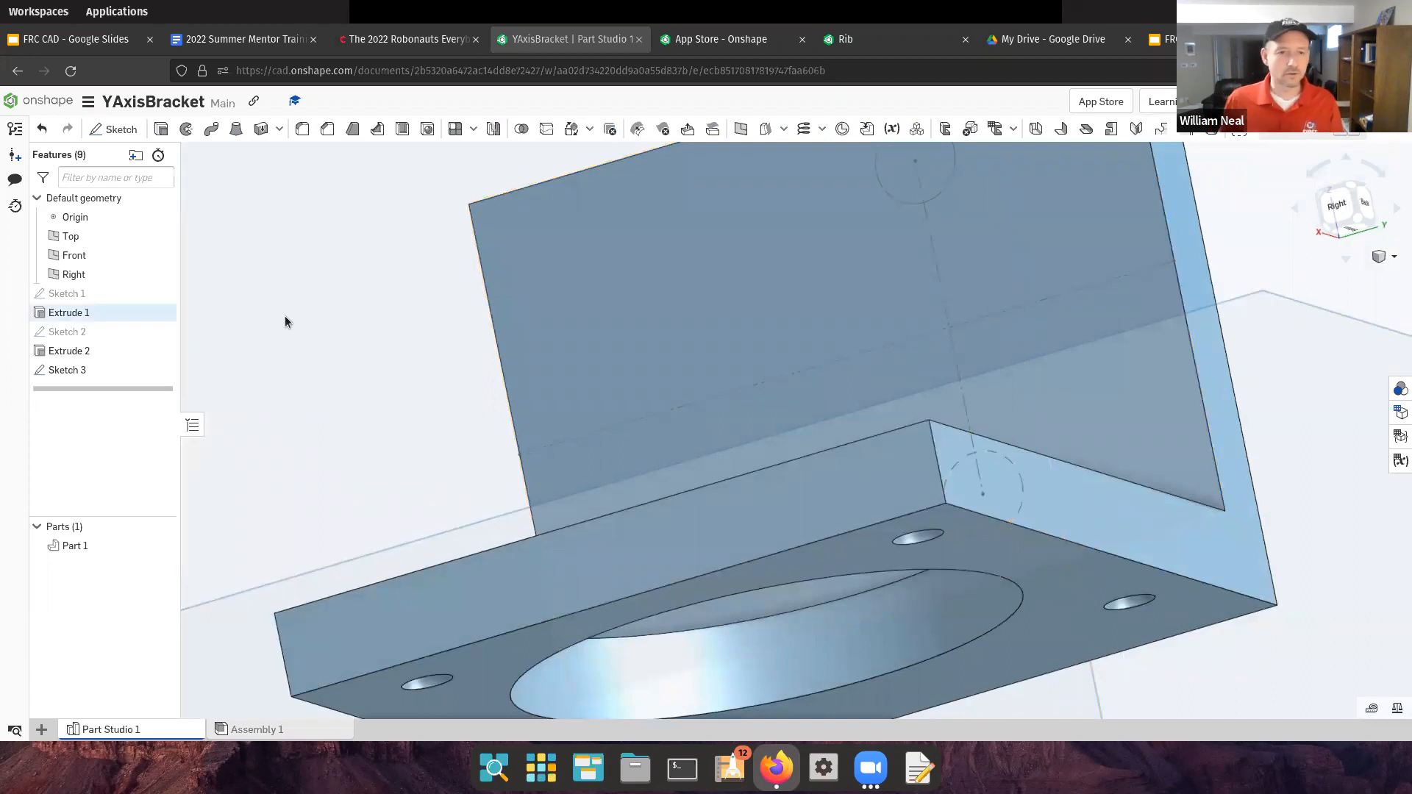
pyautogui.moveTo(201, 390)
pyautogui.mouseDown(button='right')
pyautogui.moveTo(245, 385)
pyautogui.moveTo(254, 411)
pyautogui.moveTo(237, 382)
pyautogui.mouseUp(button='right')
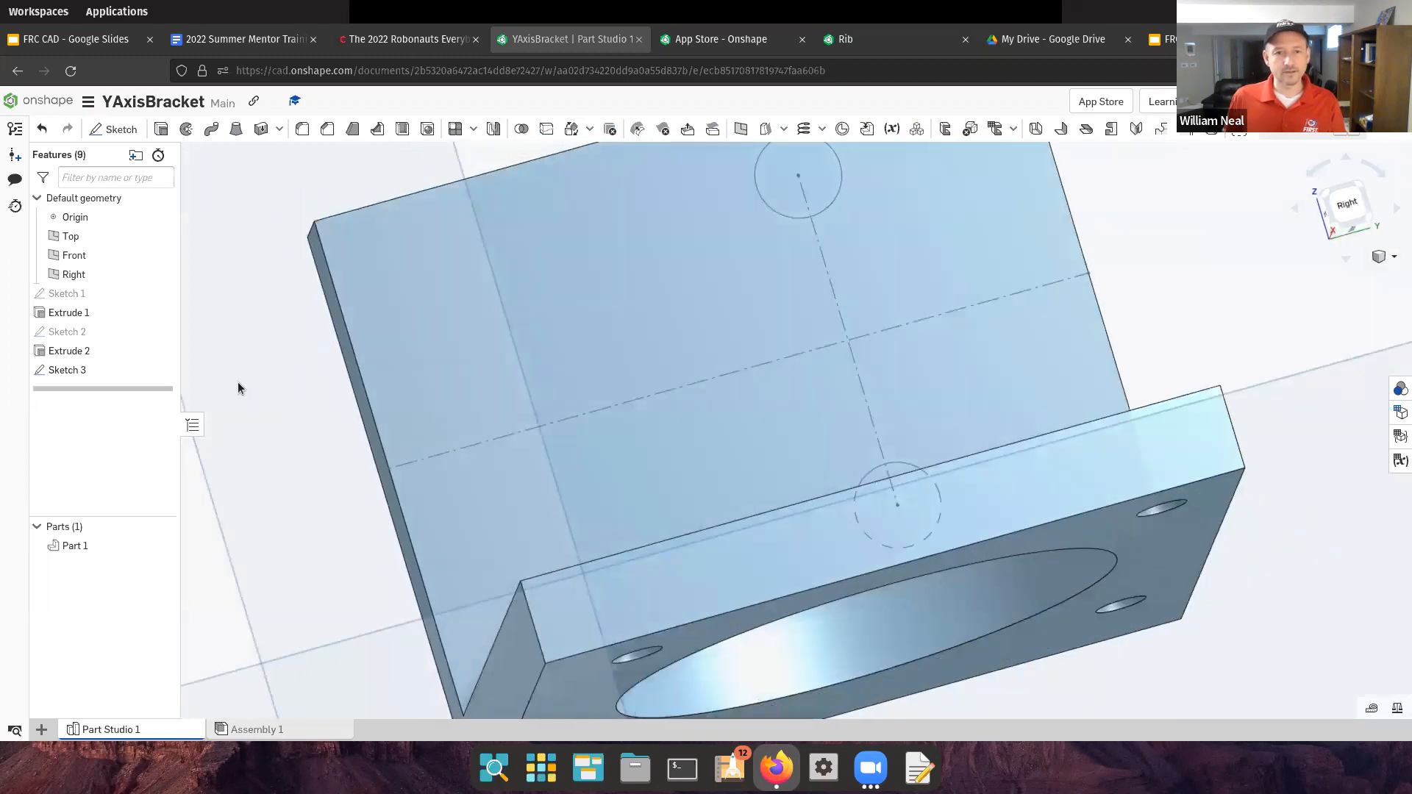
pyautogui.click(55, 370)
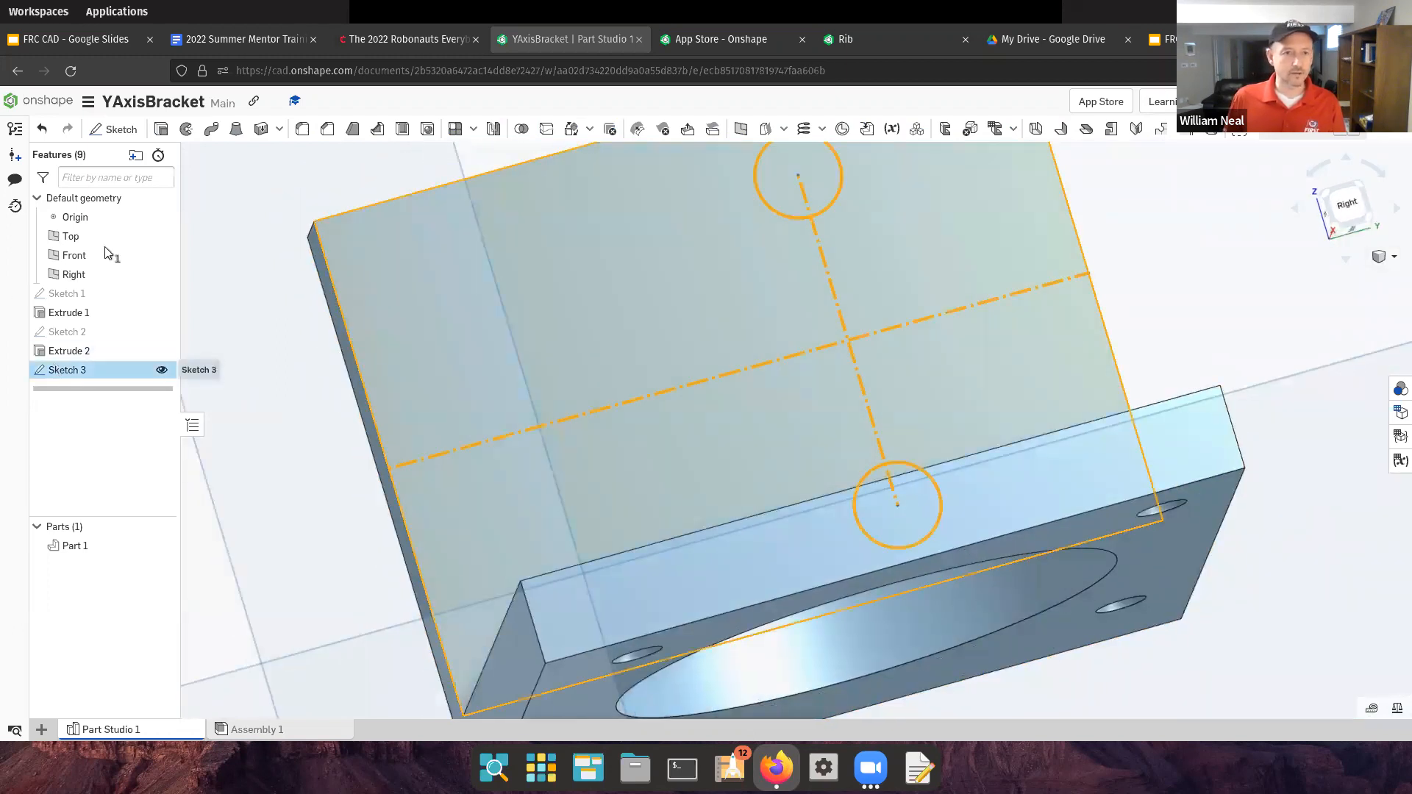
pyautogui.click(161, 130)
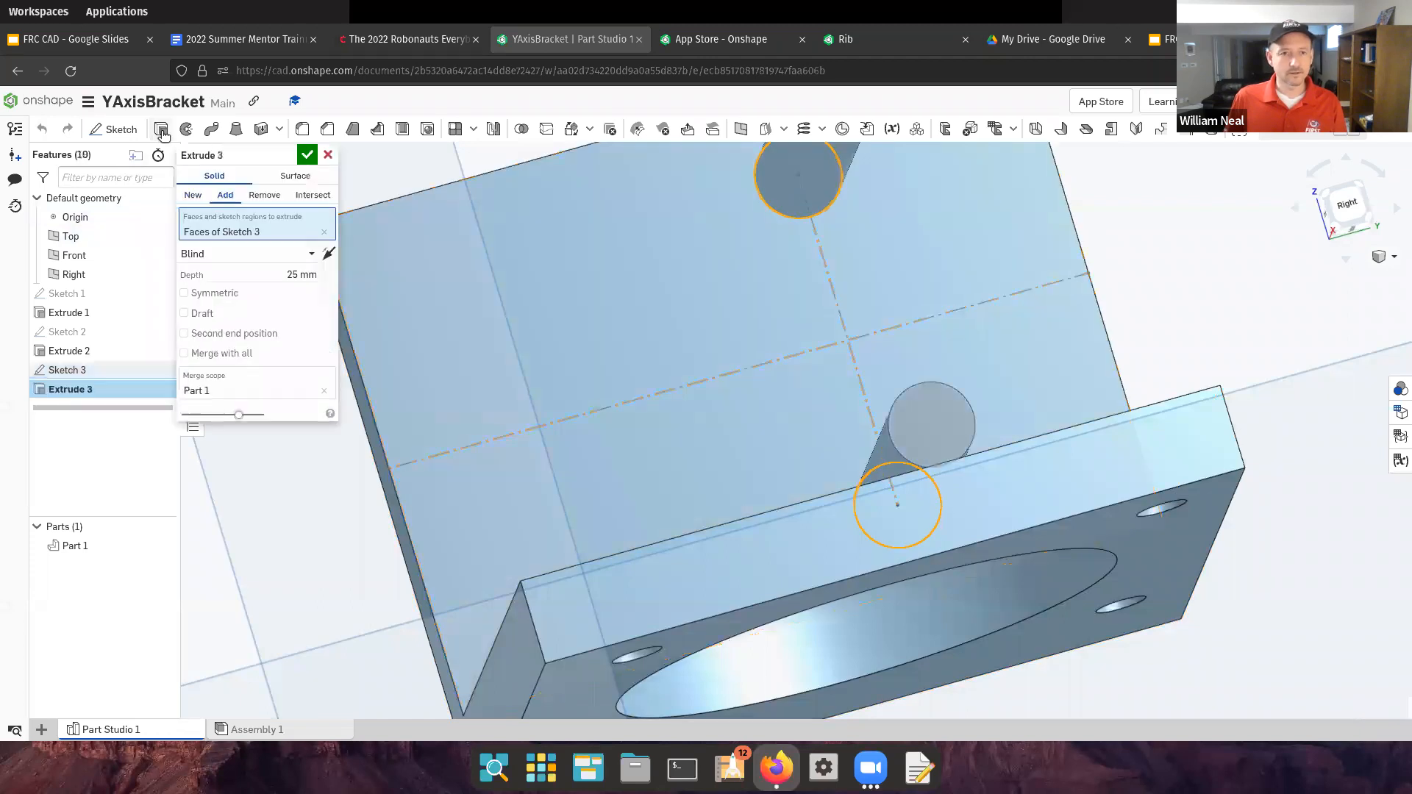
pyautogui.click(264, 195)
pyautogui.click(306, 156)
pyautogui.moveTo(337, 376); pyautogui.dragTo(390, 441, button='right')
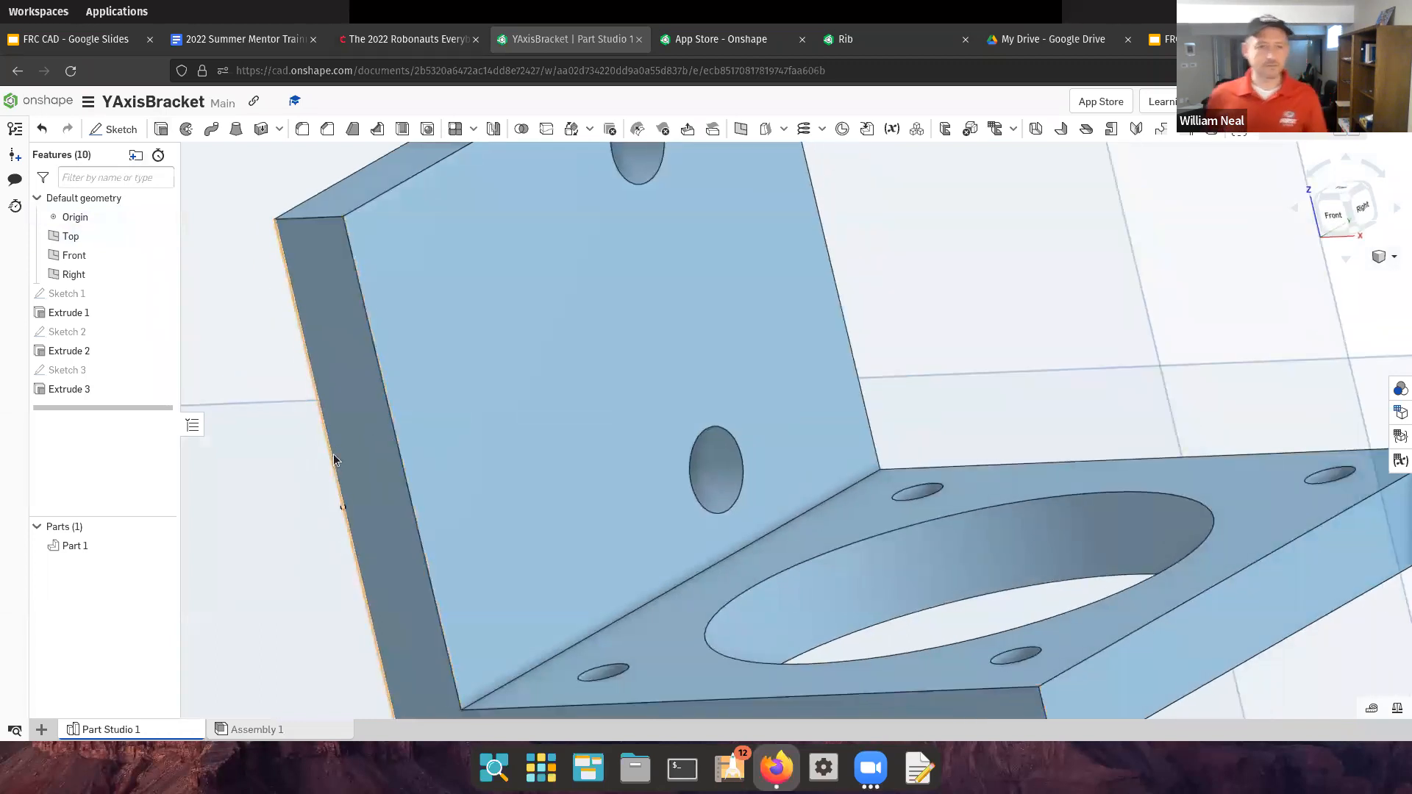
# Rename Part 1 as yAxisBracket
pyautogui.moveTo(394, 457); pyautogui.dragTo(369, 404, button='right')
pyautogui.scroll(-3, 364, 457)
pyautogui.scroll(-1, 364, 457)
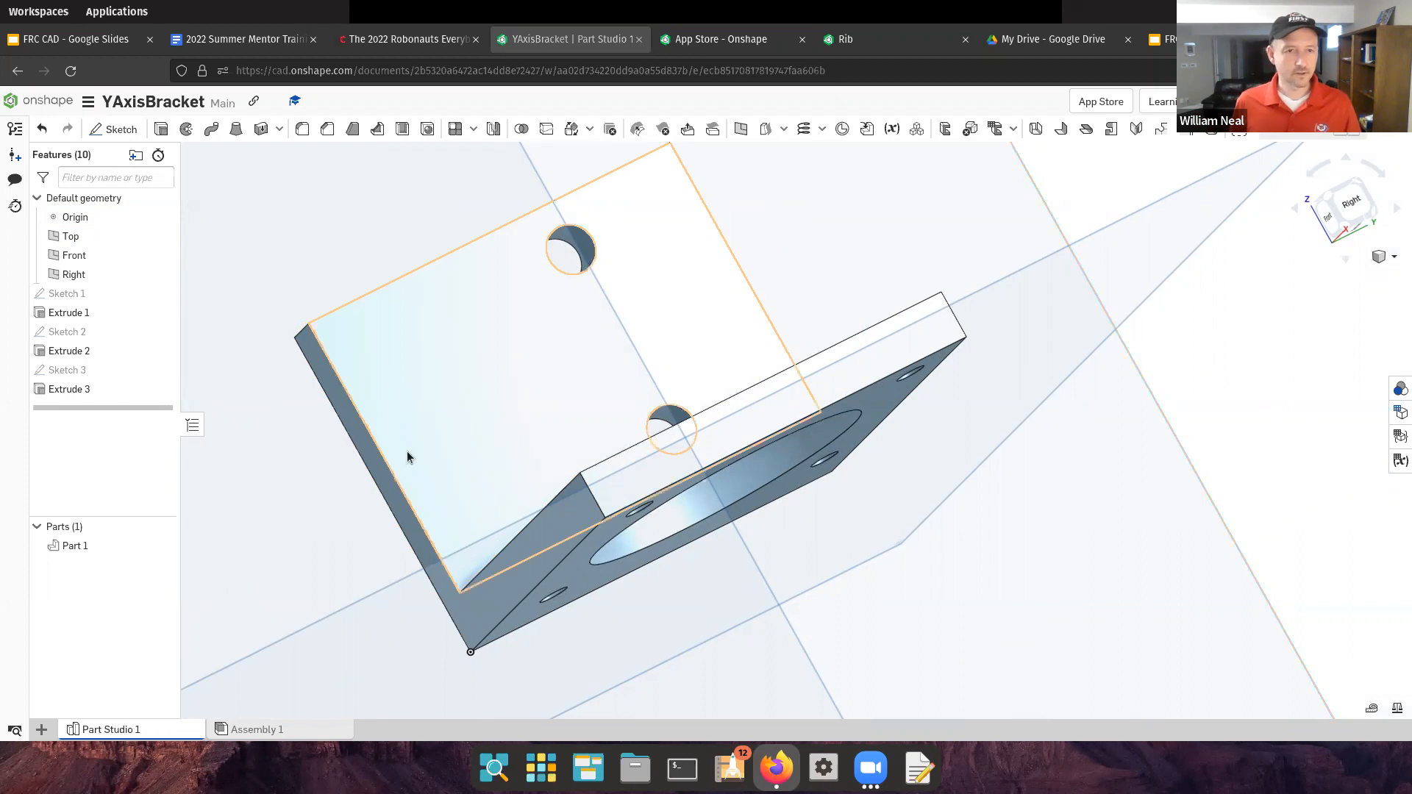
pyautogui.scroll(-5, 351, 461)
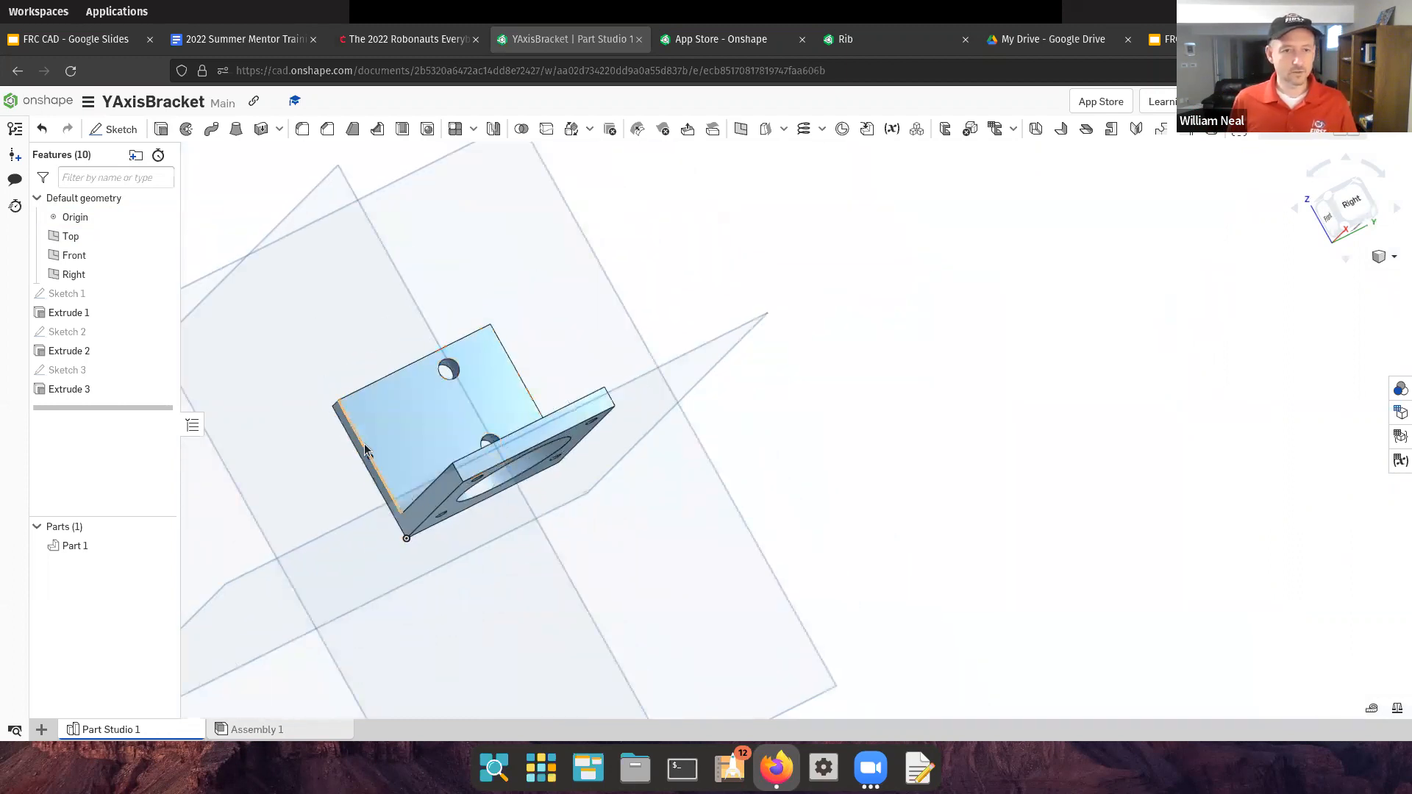
pyautogui.click(82, 546)
pyautogui.click(82, 546)
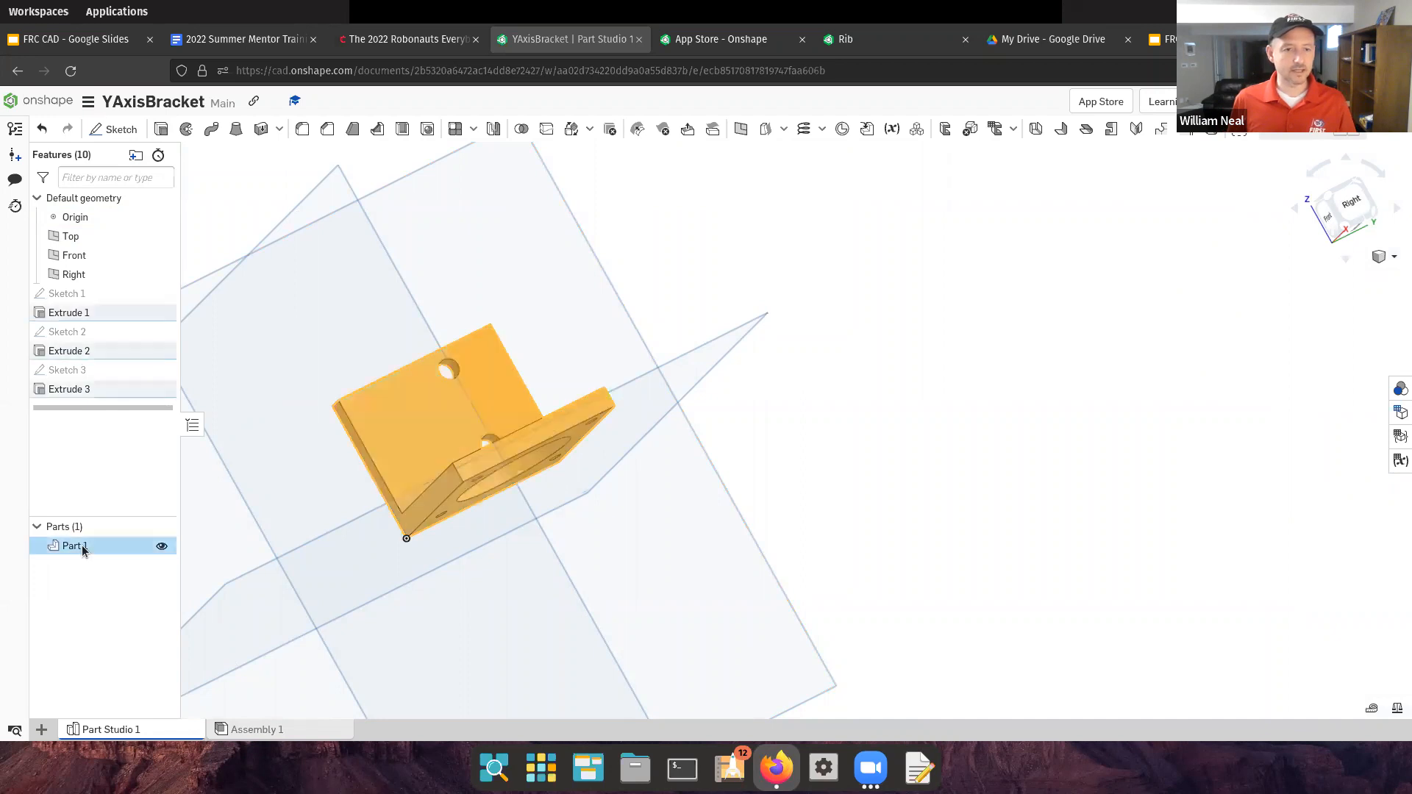
pyautogui.rightClick(83, 547)
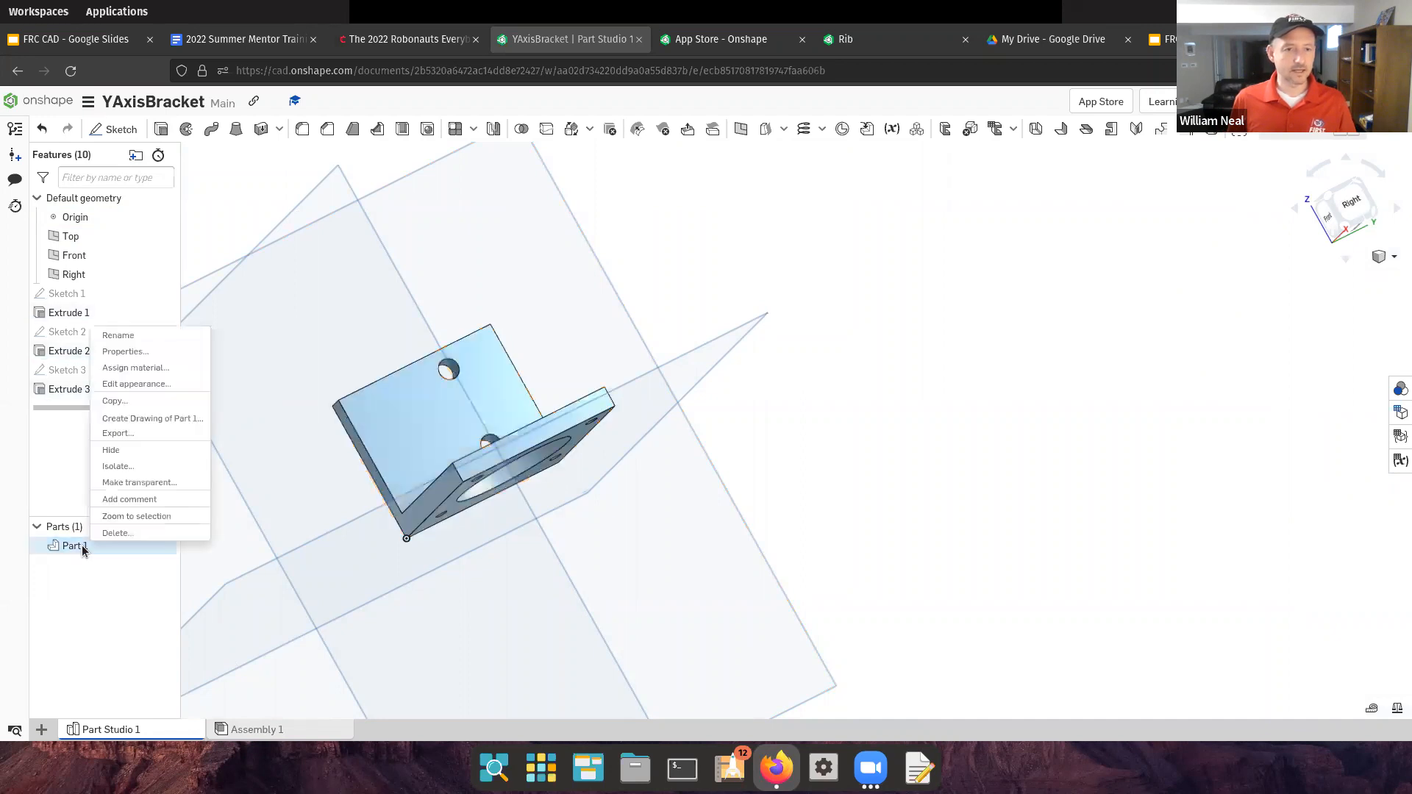
pyautogui.click(143, 340)
pyautogui.write('yaXIS')
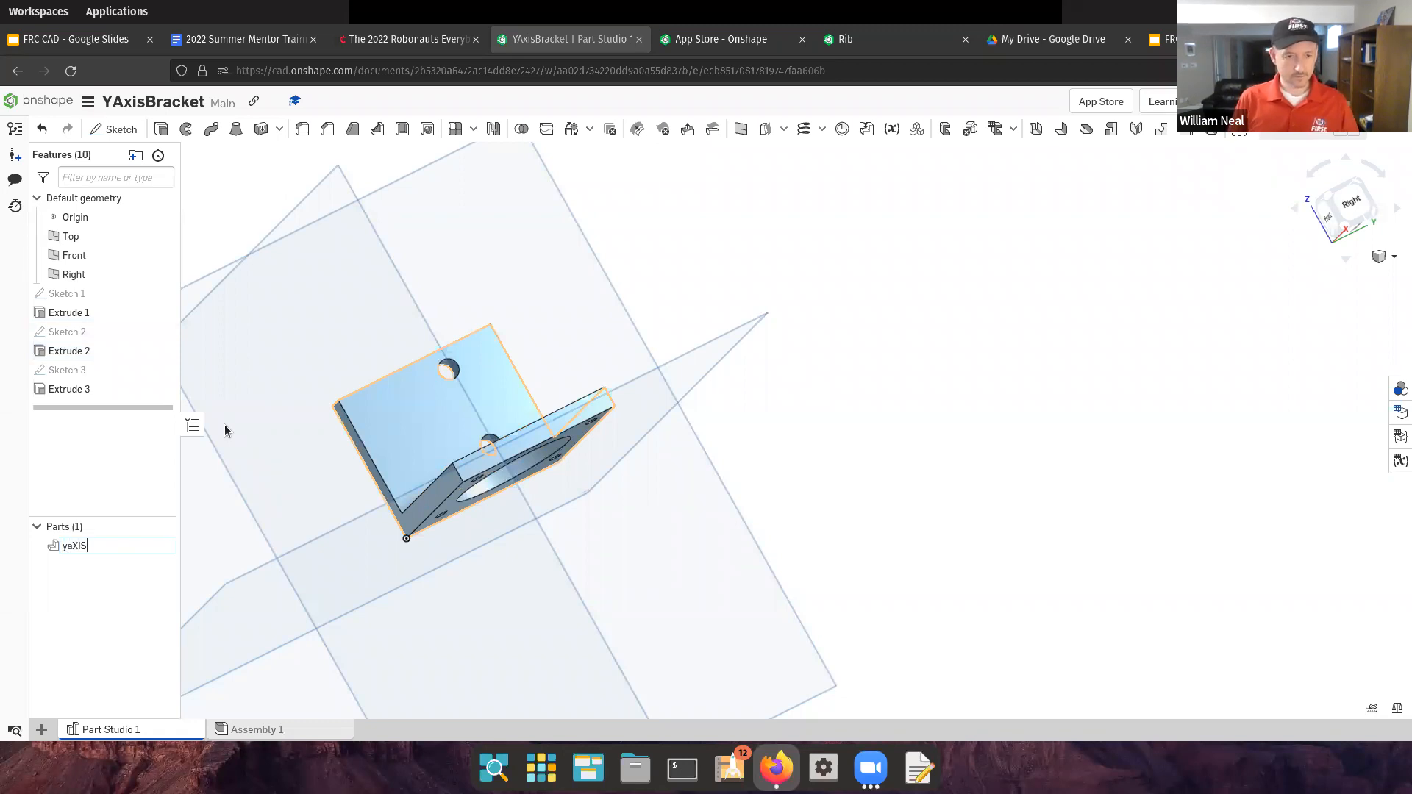
pyautogui.press('BackSpace')
pyautogui.press('BackSpace')
pyautogui.press('BackSpace')
pyautogui.press('BackSpace')
pyautogui.write('AxisBracket')
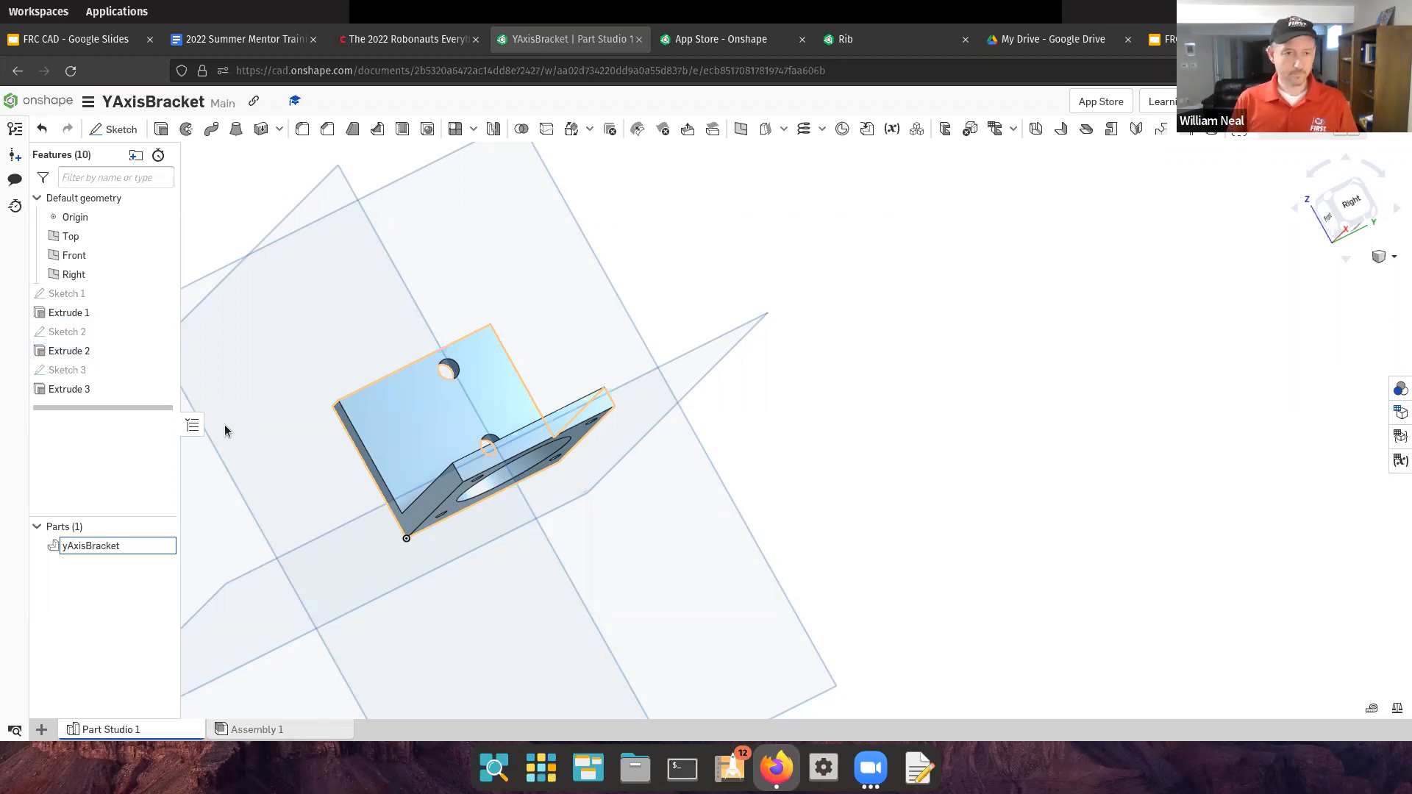
pyautogui.press('Return')
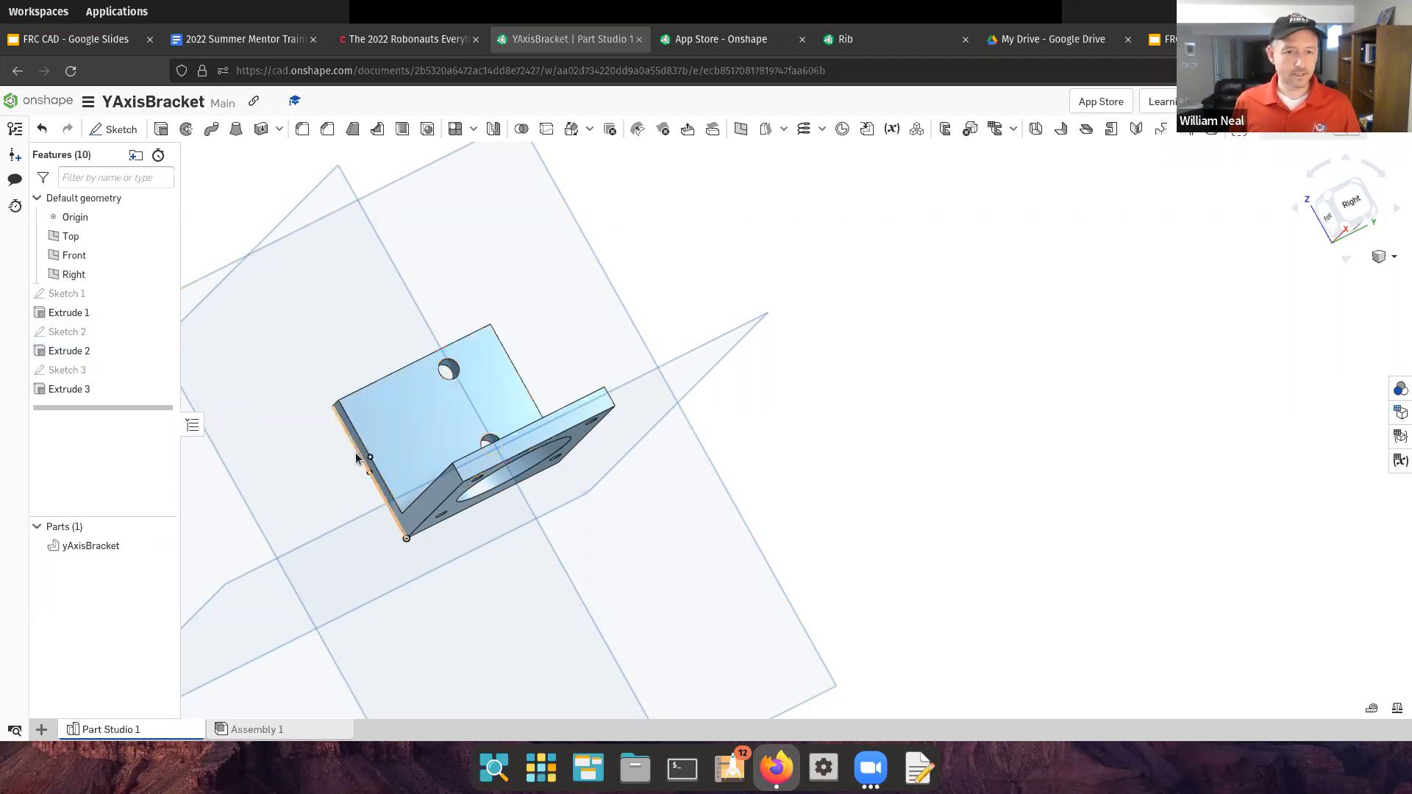
pyautogui.click(505, 410)
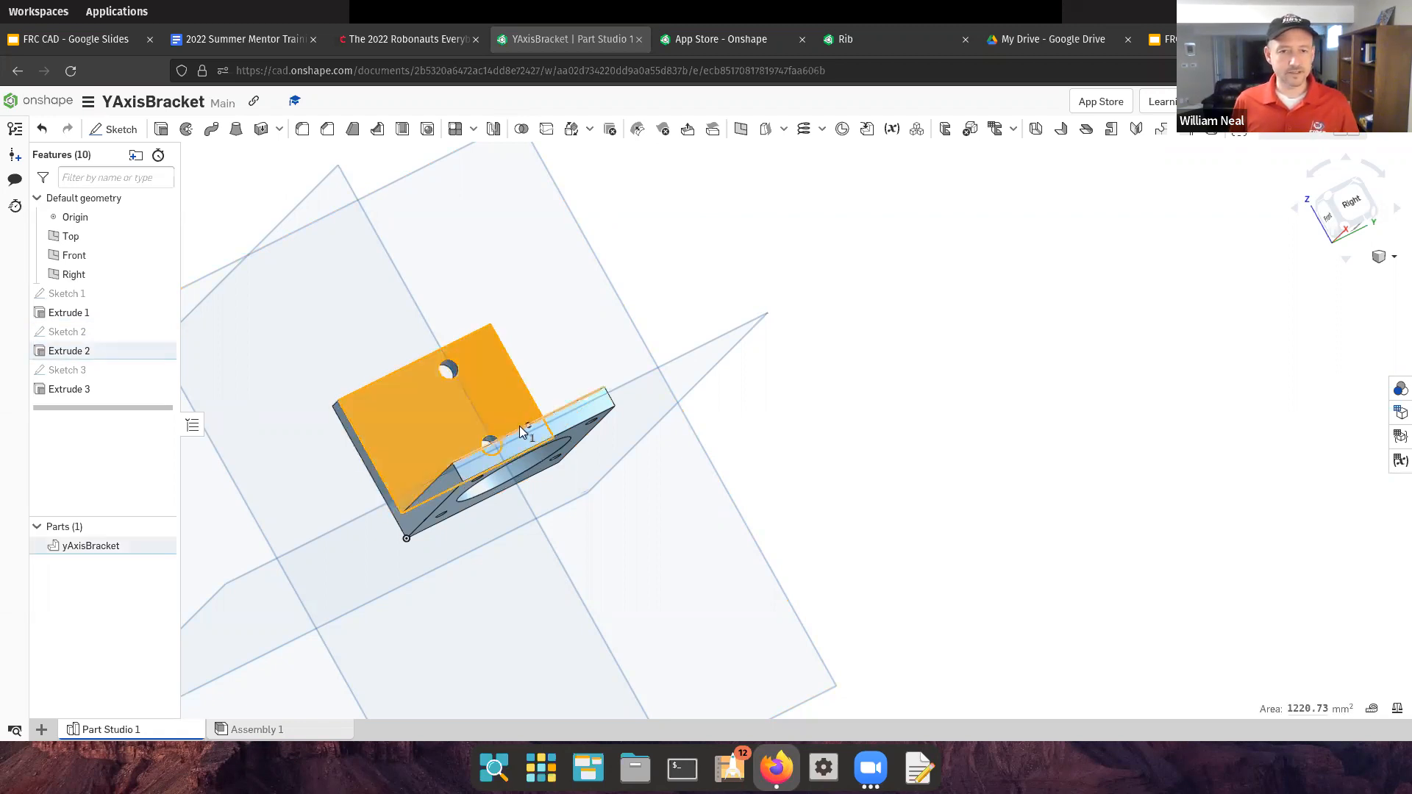
pyautogui.doubleClick(545, 436)
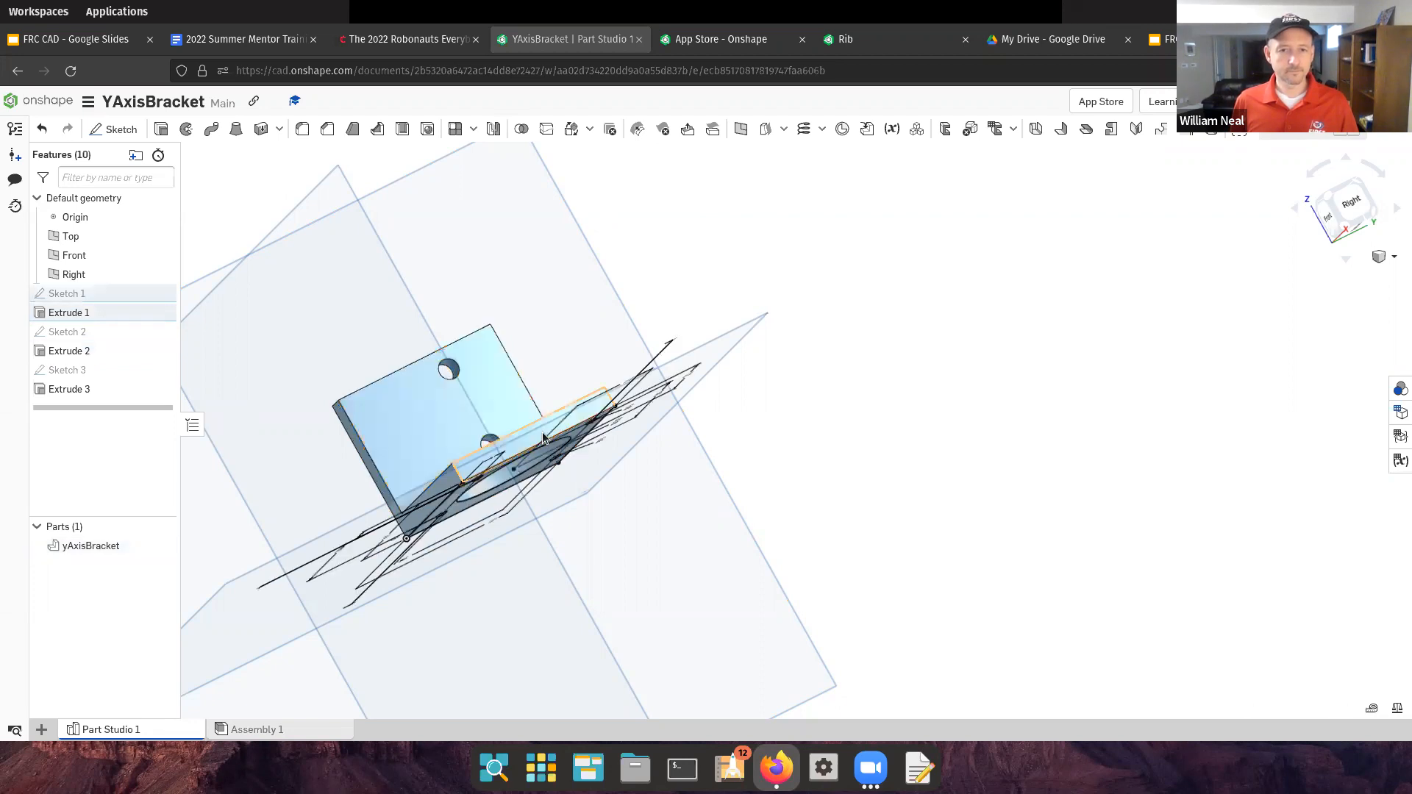
pyautogui.click(949, 356)
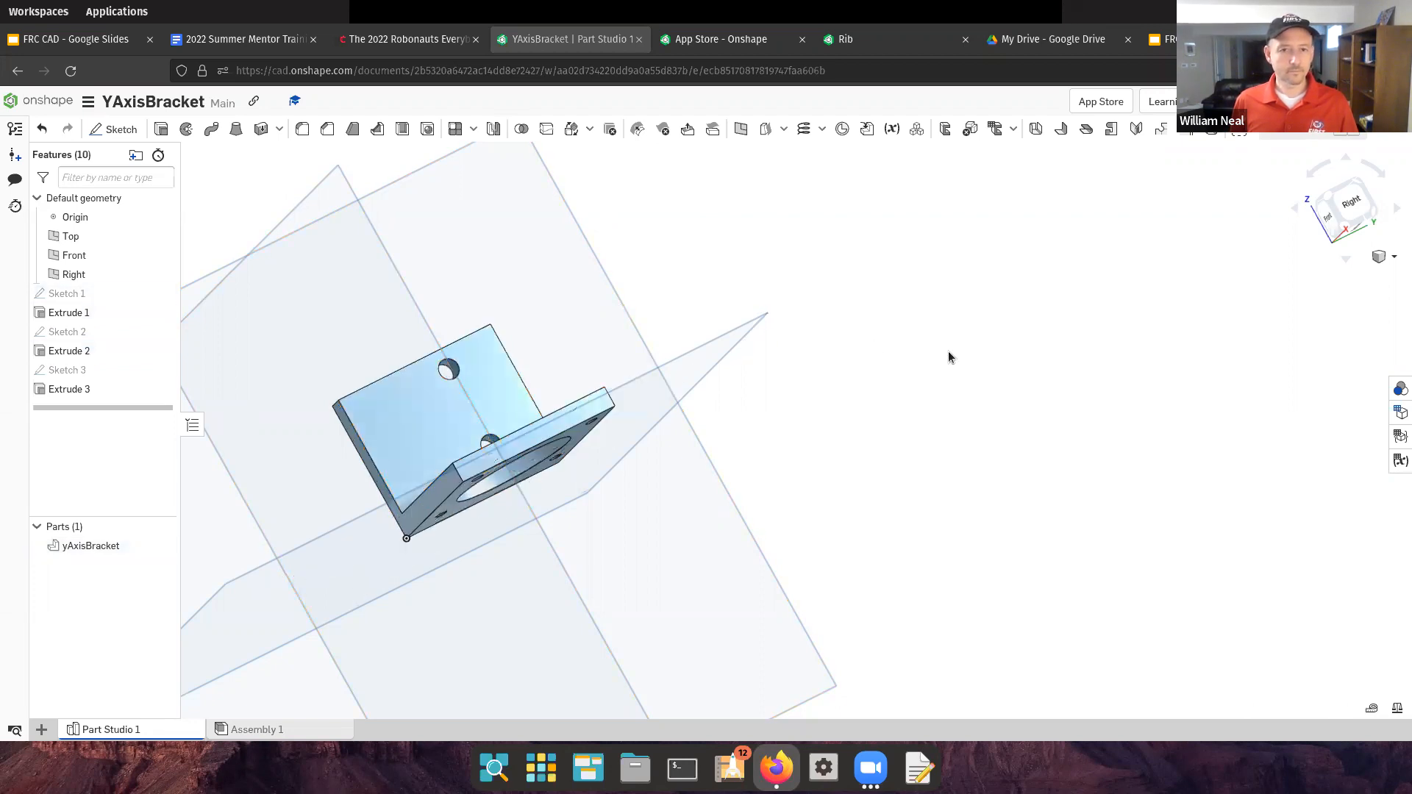
pyautogui.click(506, 401)
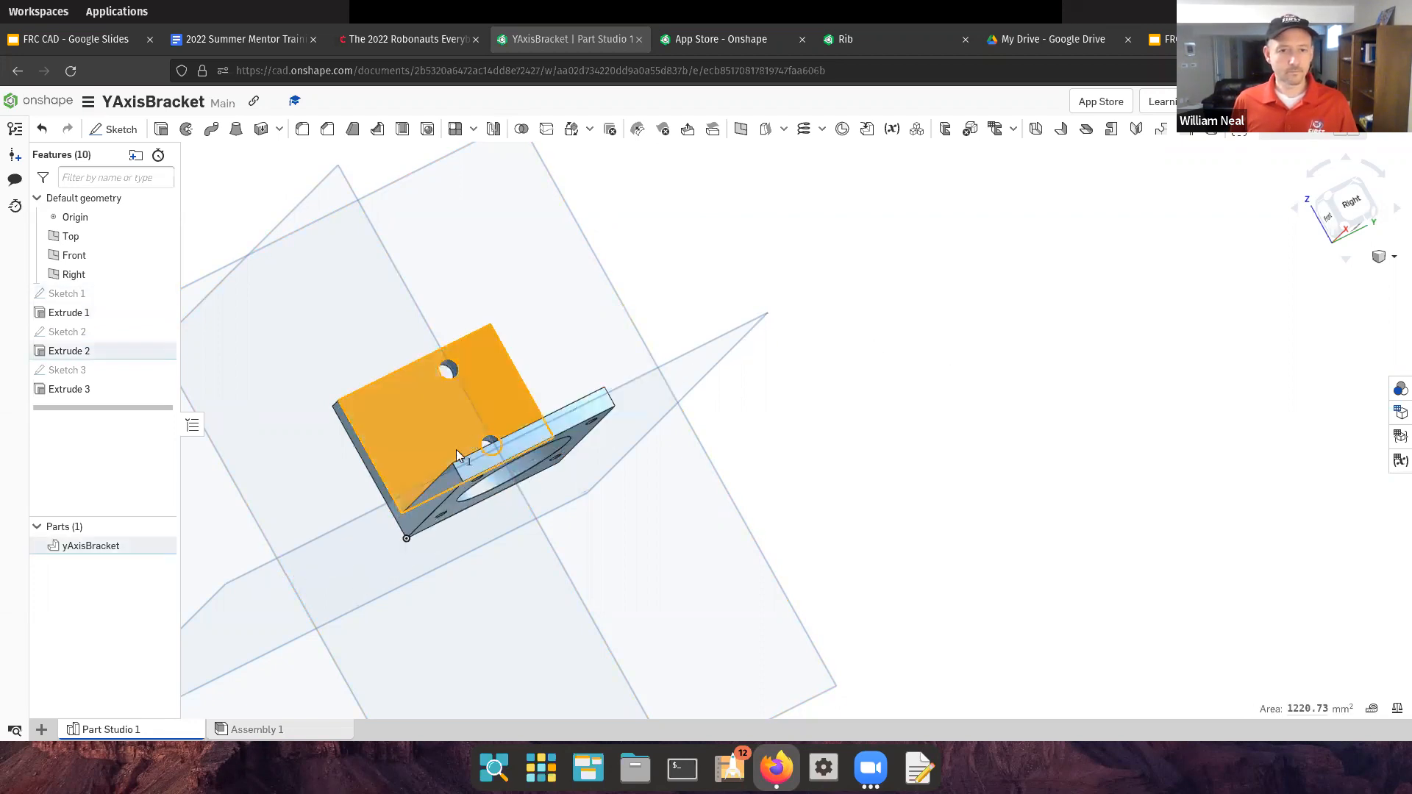
pyautogui.click(412, 509)
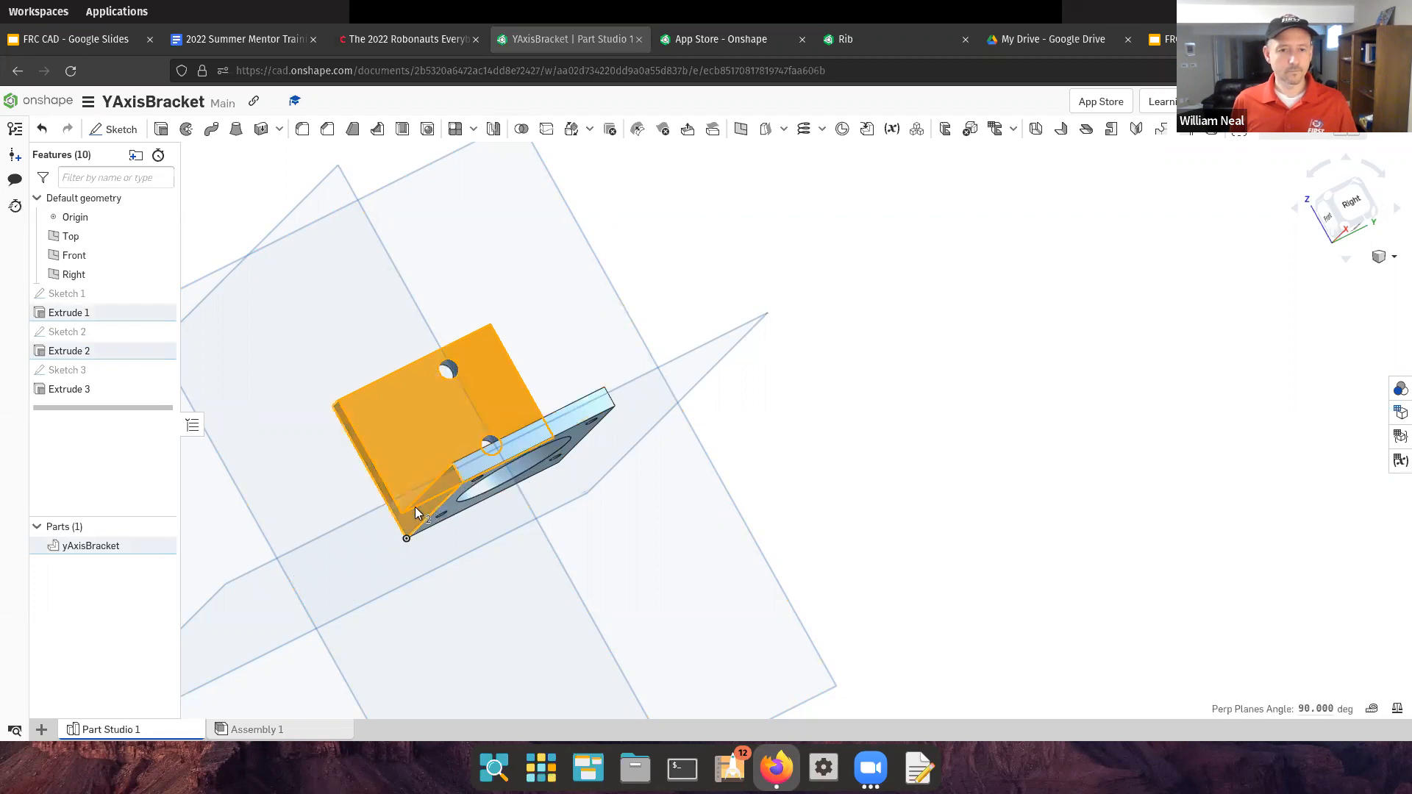
pyautogui.click(461, 505)
pyautogui.doubleClick(588, 408)
# Create a drawing of yAxisBracket from the ANSI_A_MM.dwt template with four views
pyautogui.click(469, 412)
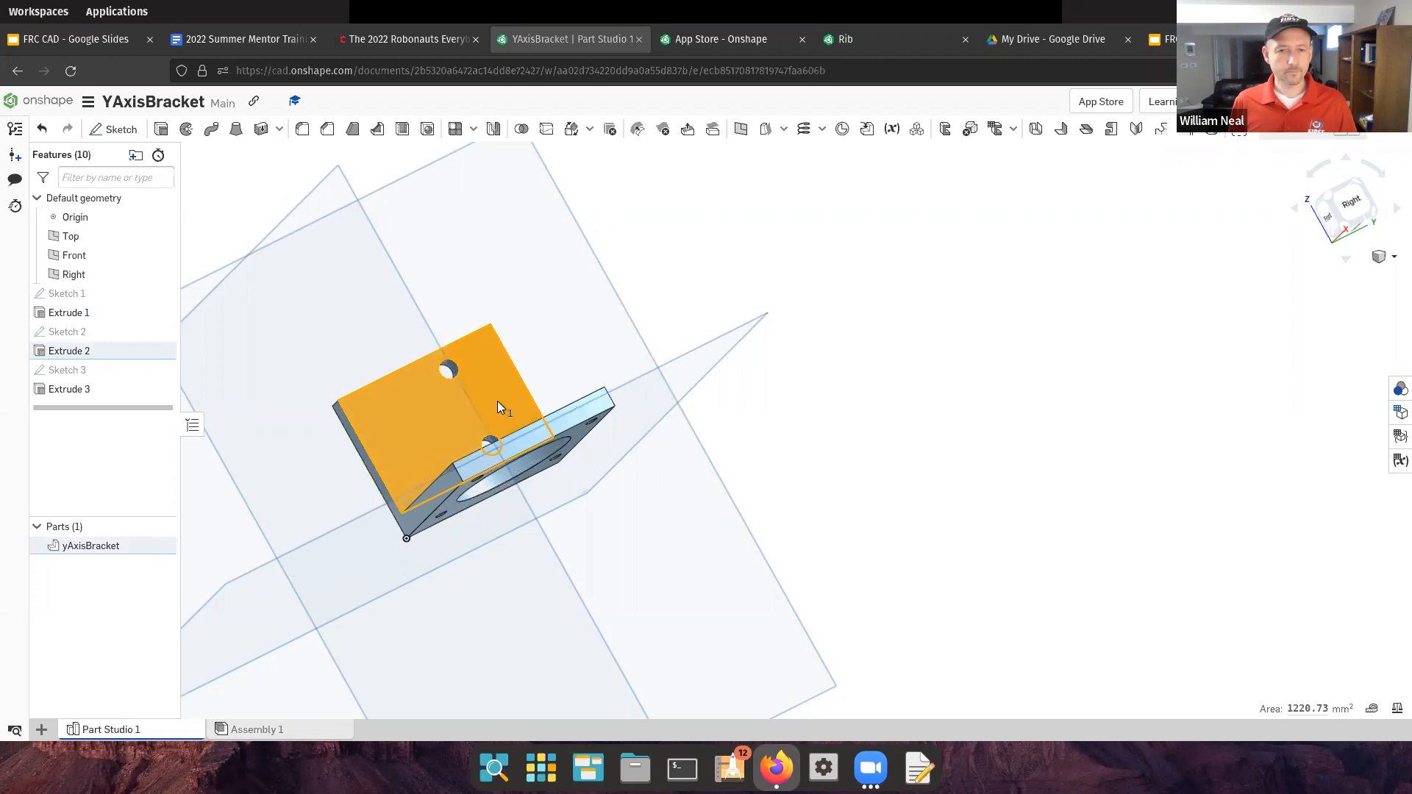
pyautogui.rightClick(497, 405)
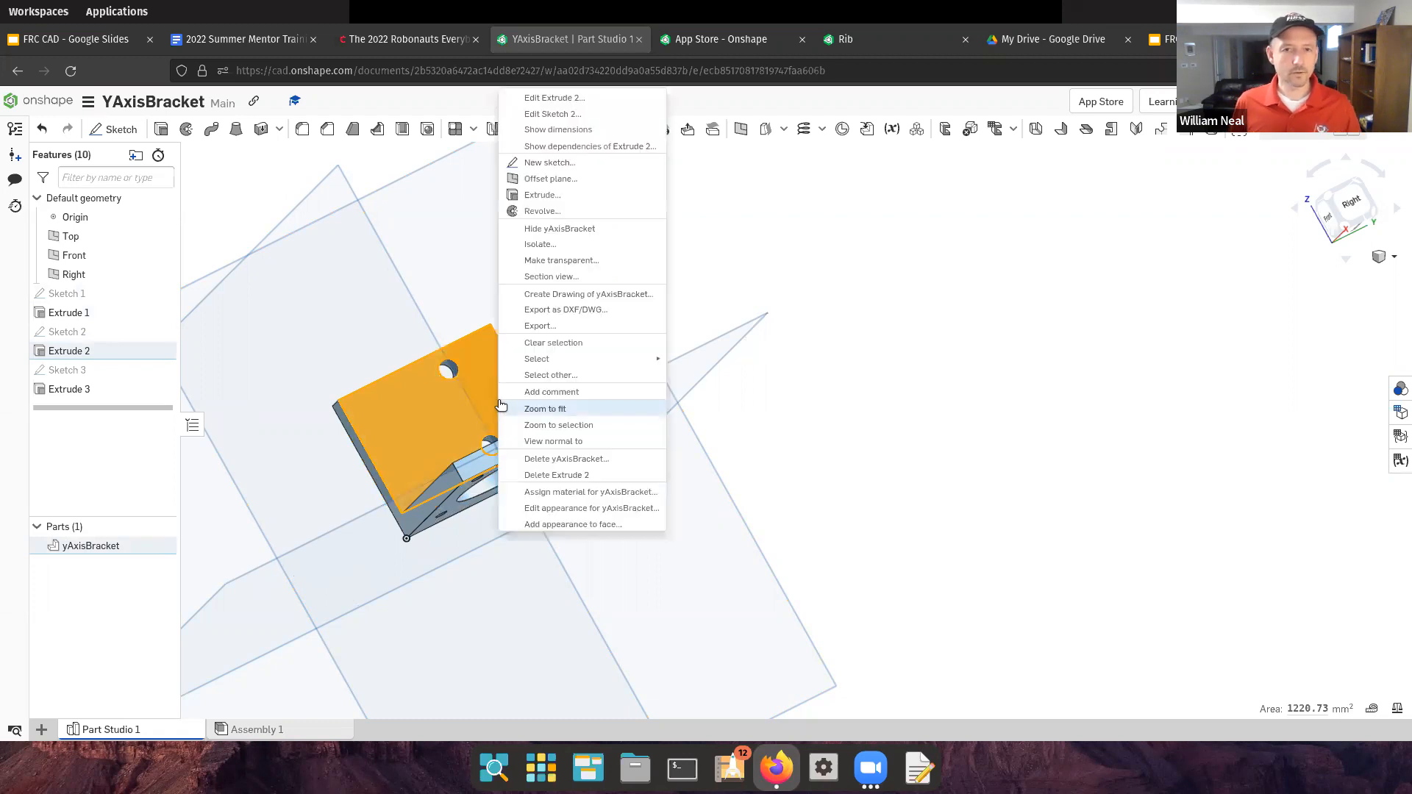
pyautogui.click(567, 293)
pyautogui.click(651, 425)
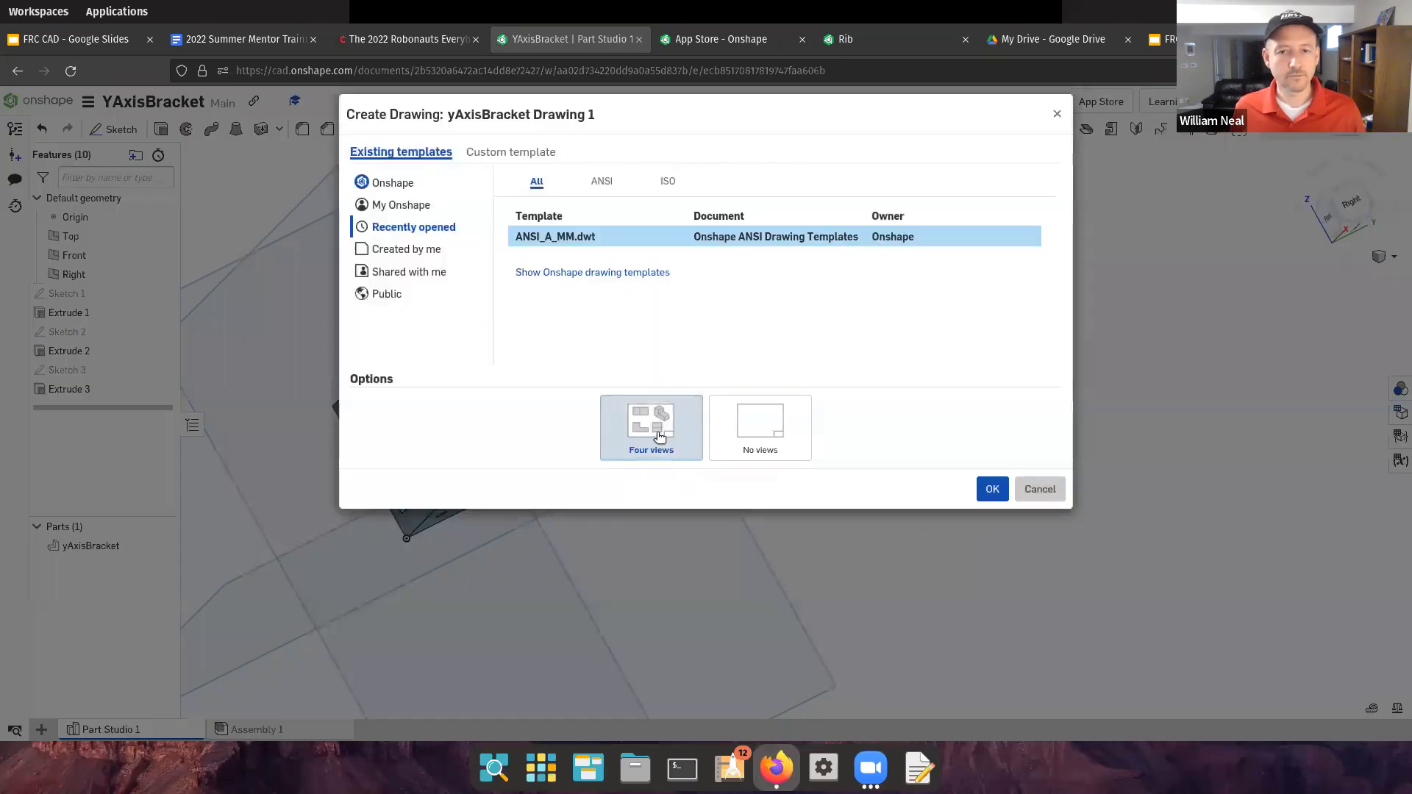
pyautogui.click(992, 490)
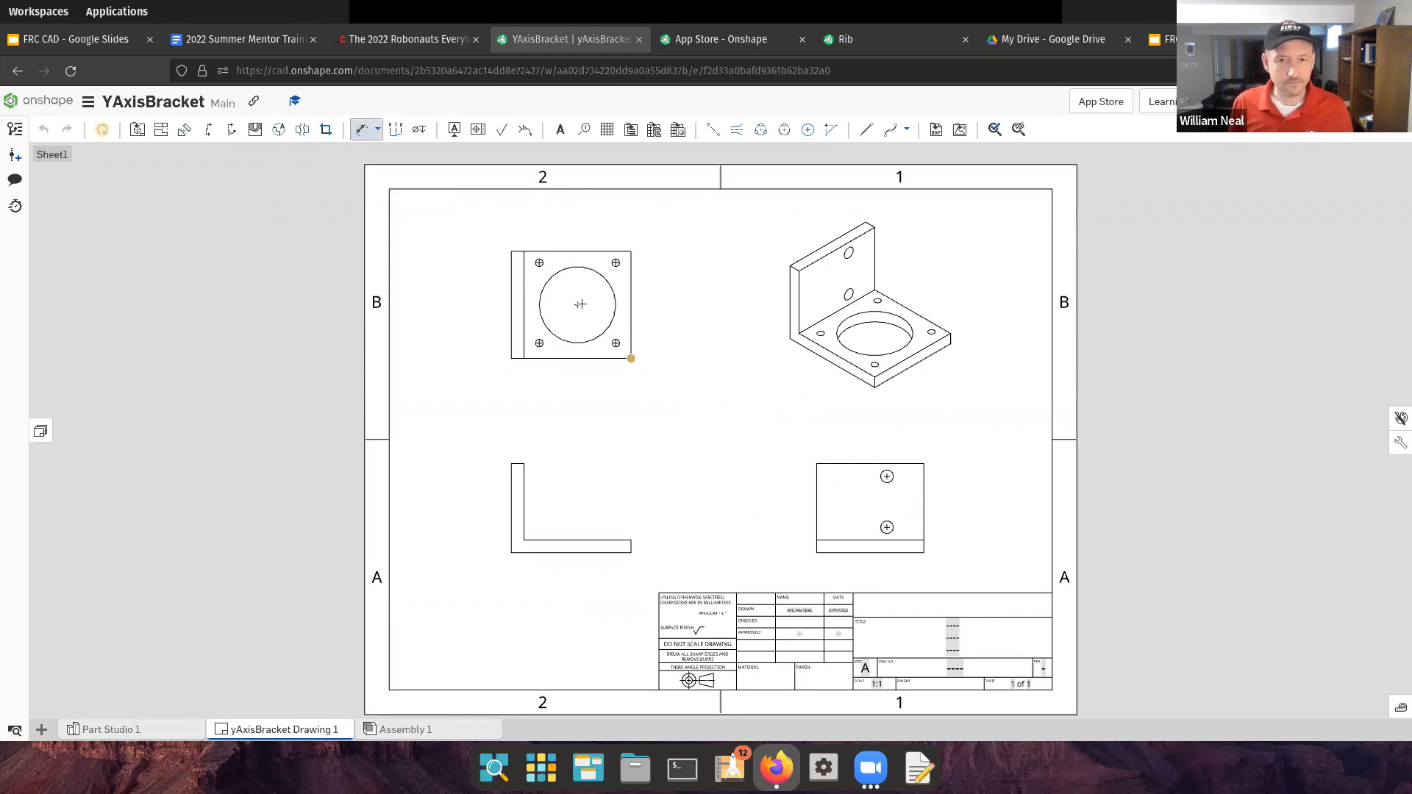
# In the top view, dimension the horizontal distance from the large hole's centre to the plate's outer edge, and that edge's length
pyautogui.click(631, 358)
pyautogui.click(559, 394)
pyautogui.click(632, 310)
pyautogui.click(658, 312)
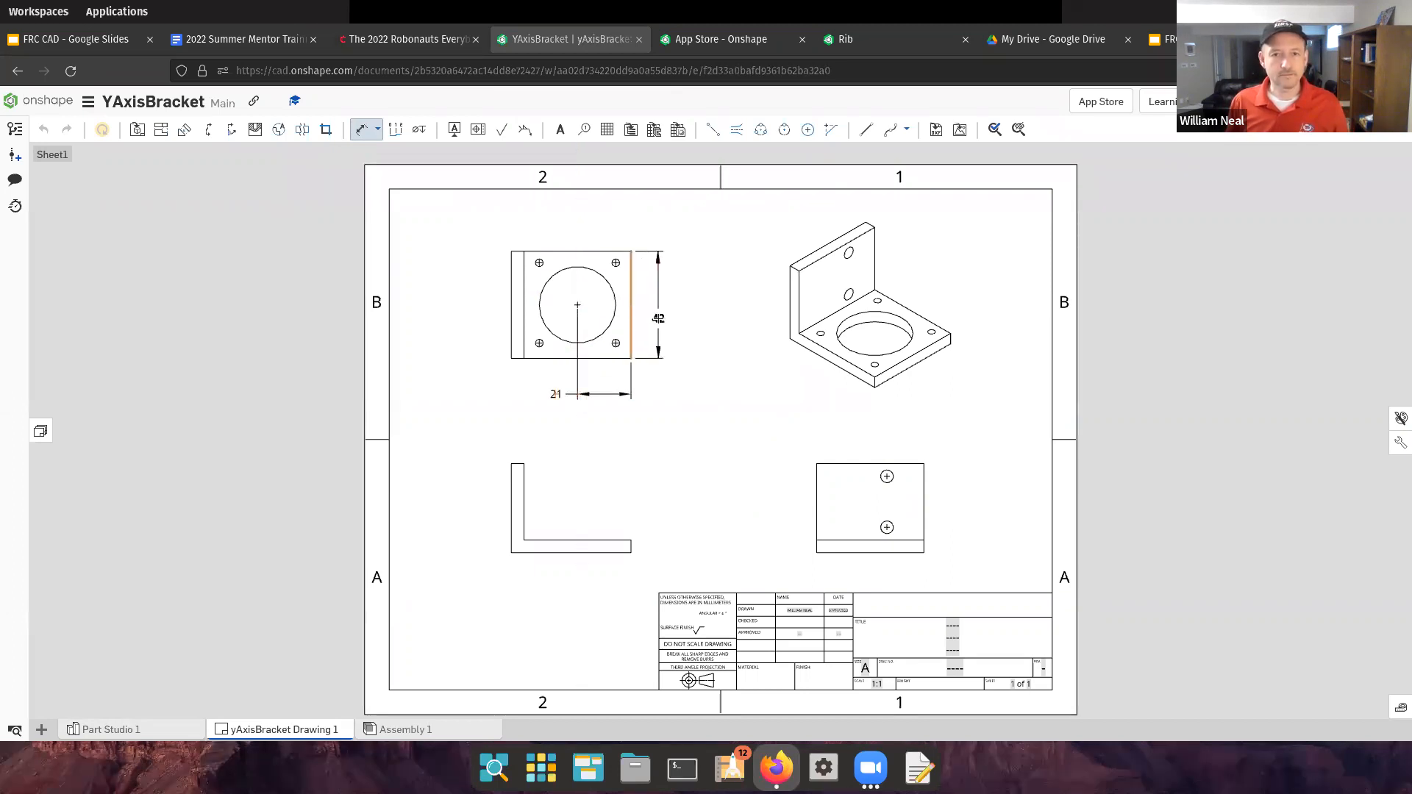
# Dimension the horizontal length of the plate and the thickness of the upright wall above the top view
pyautogui.click(570, 252)
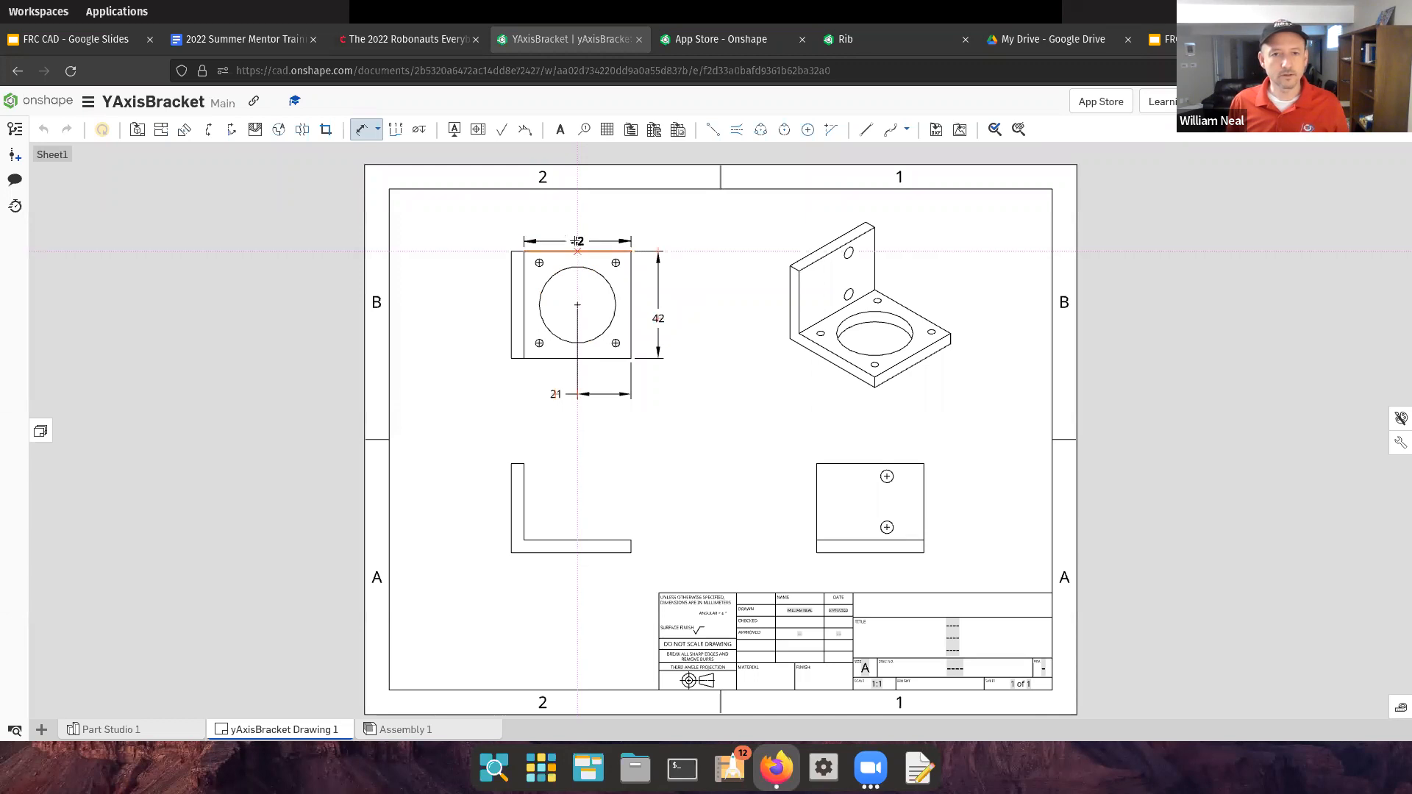
pyautogui.click(577, 233)
pyautogui.click(512, 253)
pyautogui.click(524, 254)
pyautogui.click(517, 232)
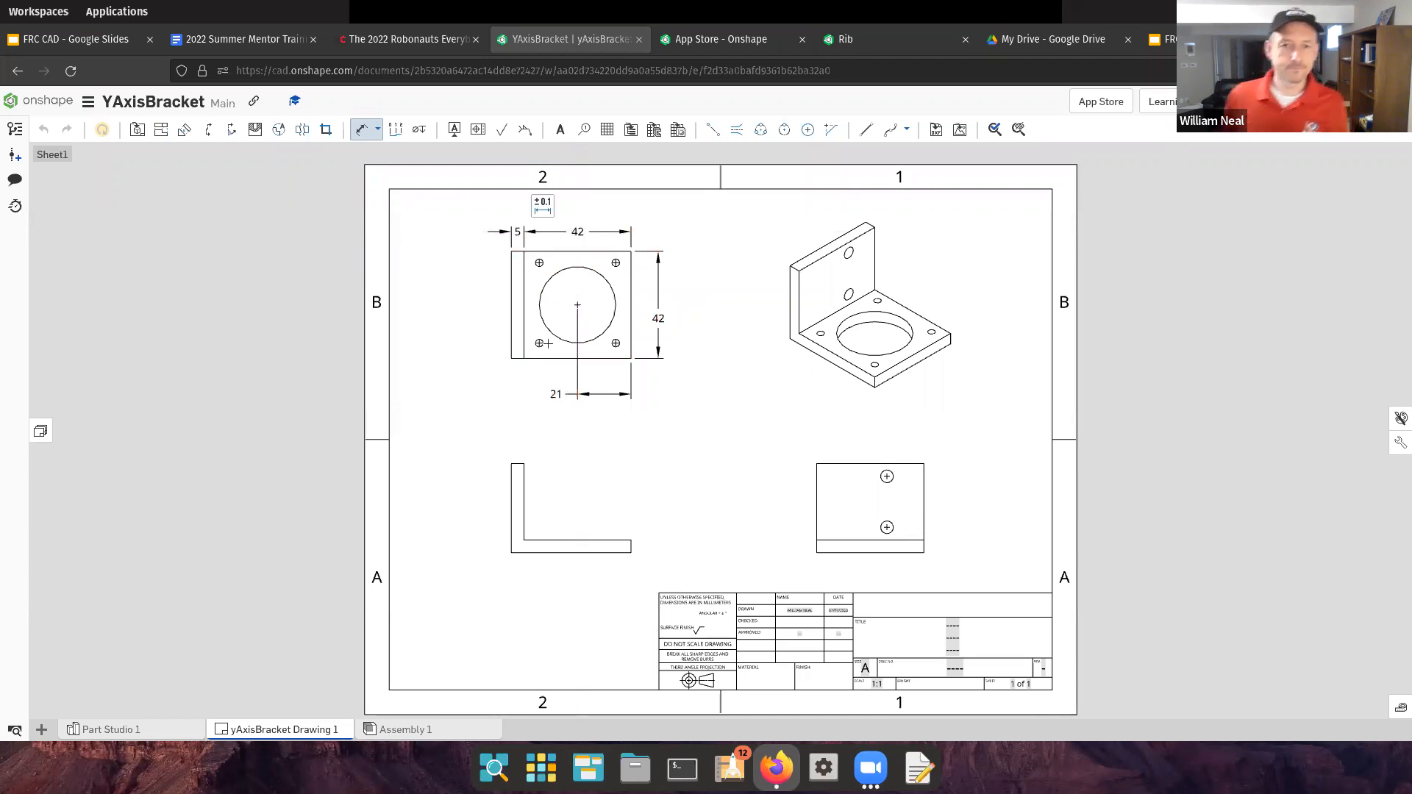
# Add diameter dimensions to the large centre hole and the two small holes nearest the upright wall in the top view
pyautogui.click(378, 129)
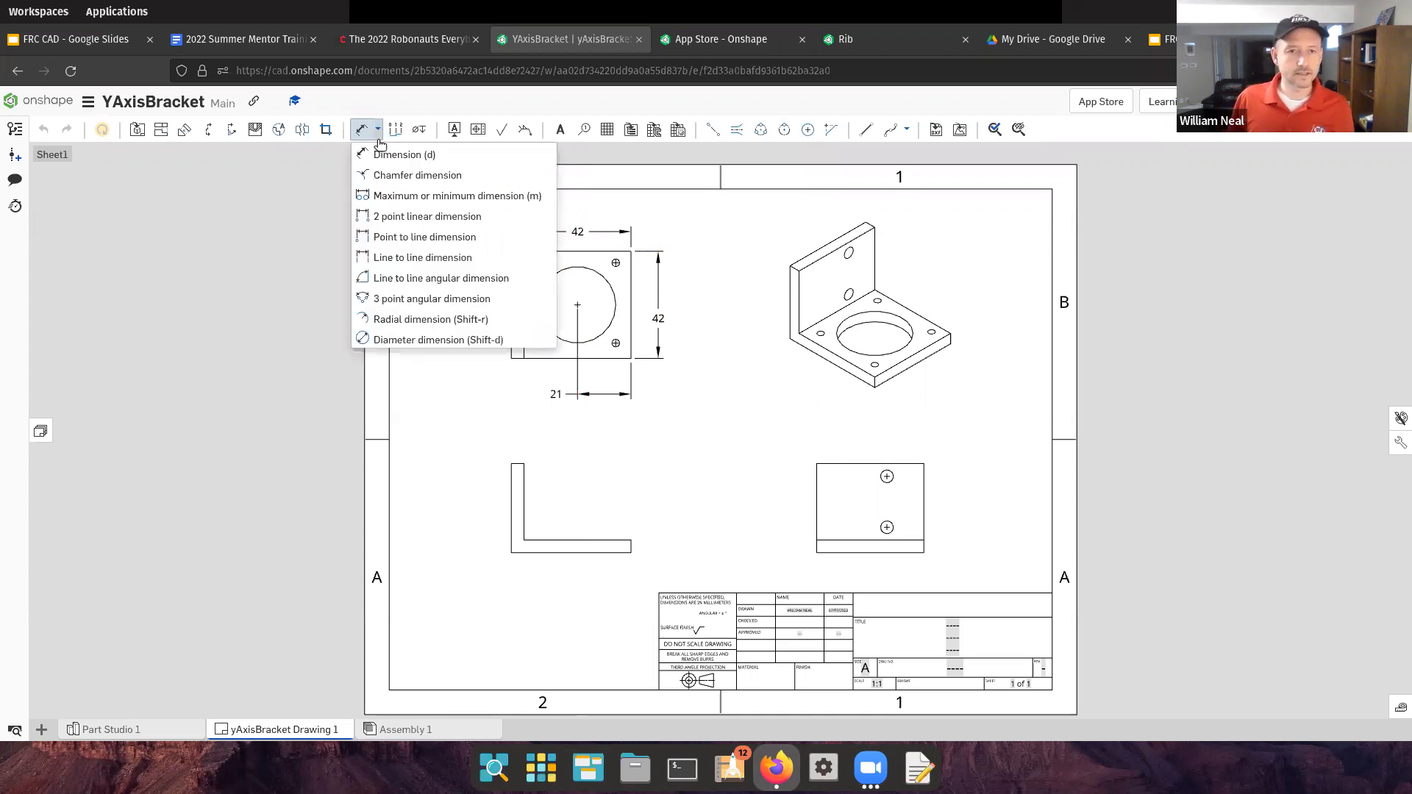
pyautogui.click(416, 340)
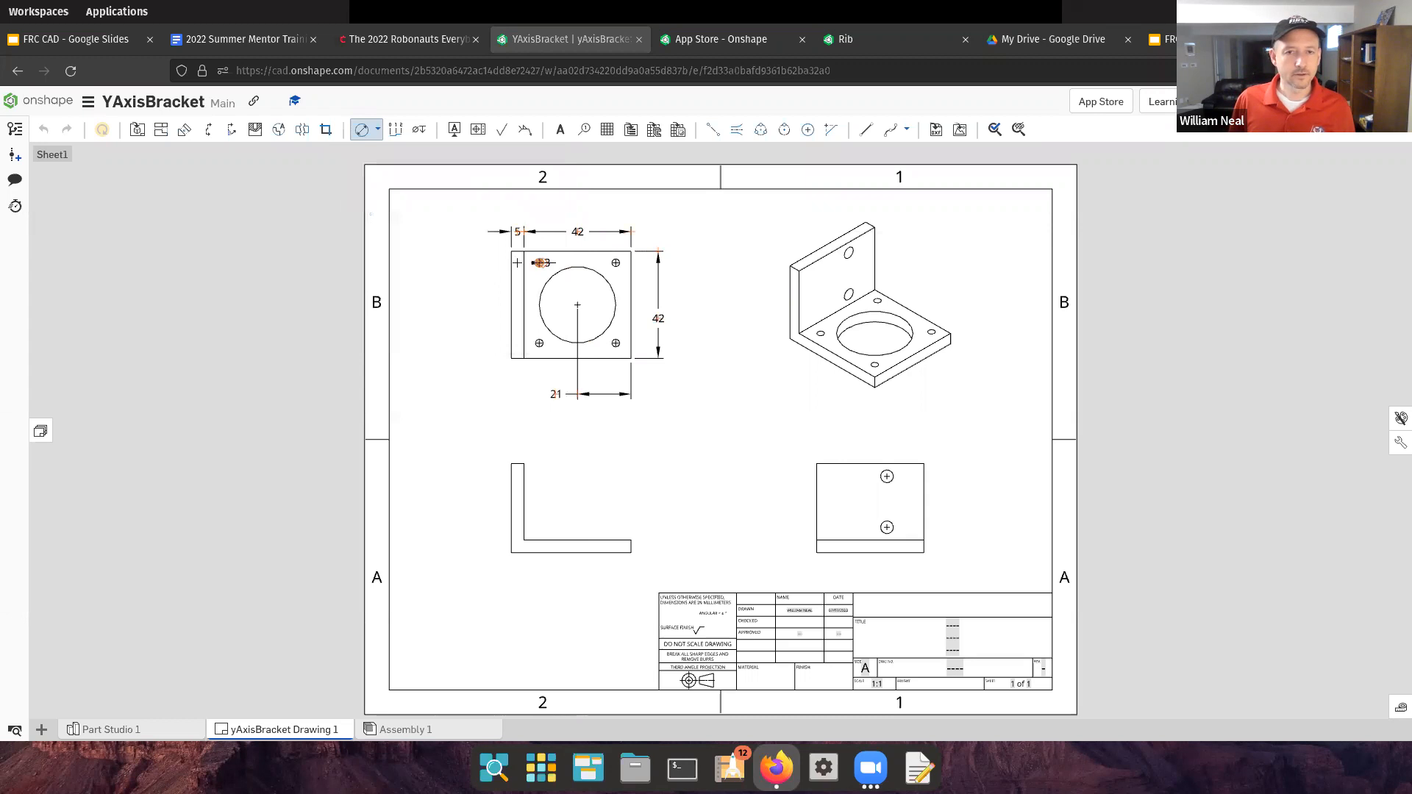
pyautogui.click(477, 265)
pyautogui.click(539, 342)
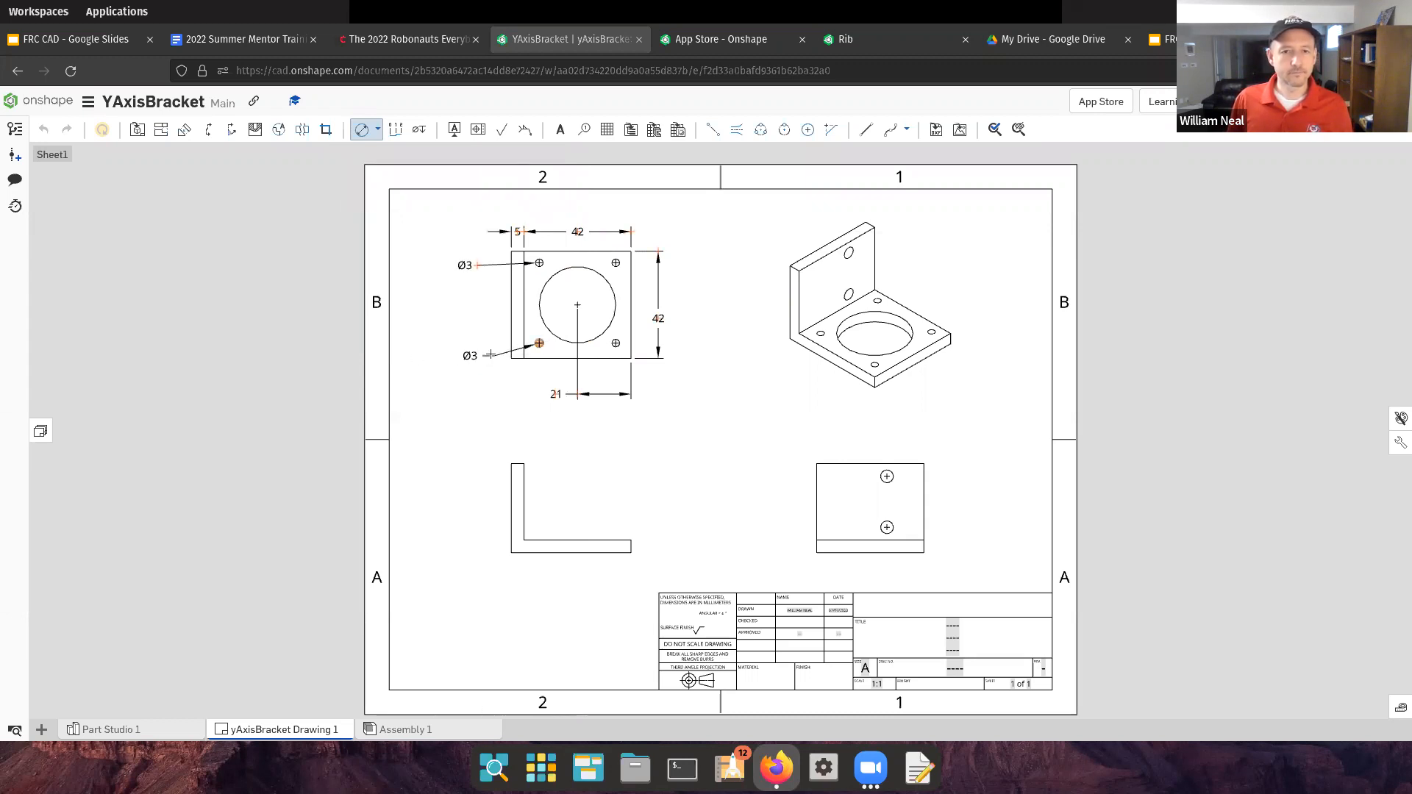
pyautogui.click(477, 347)
pyautogui.click(540, 296)
pyautogui.click(484, 306)
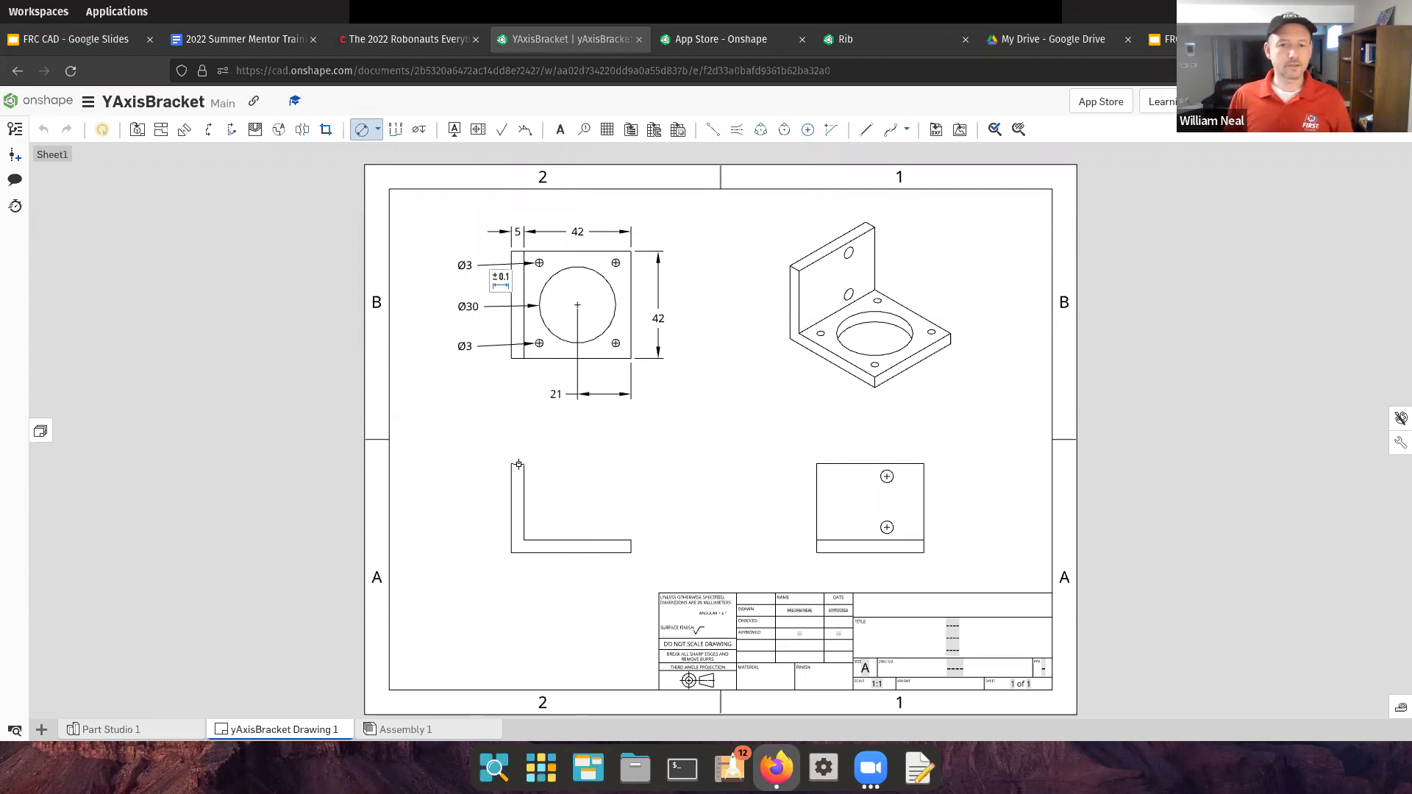
# Dimension the thickness and inside height of the vertical leg in the L-shaped front view
pyautogui.click(377, 130)
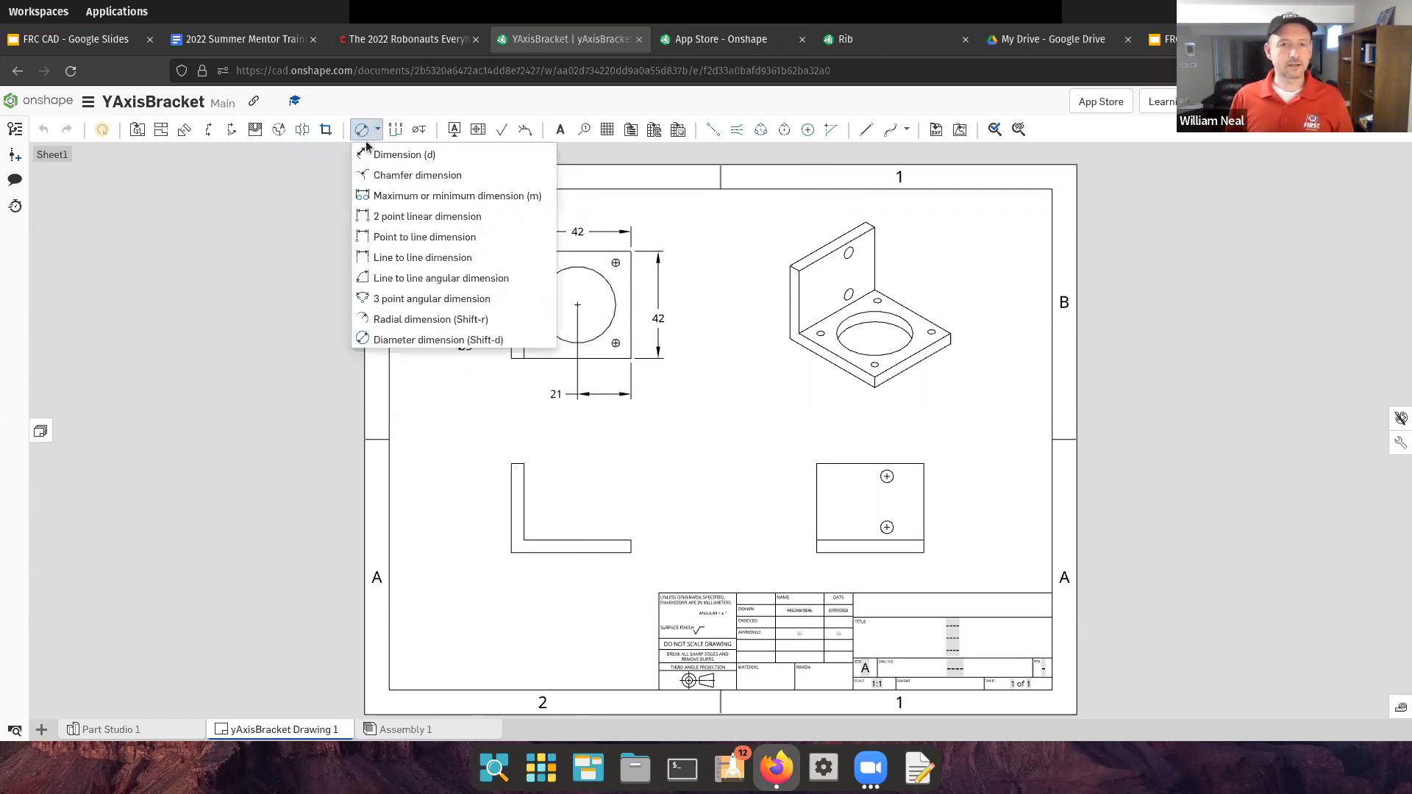
pyautogui.click(370, 154)
pyautogui.click(518, 464)
pyautogui.click(520, 436)
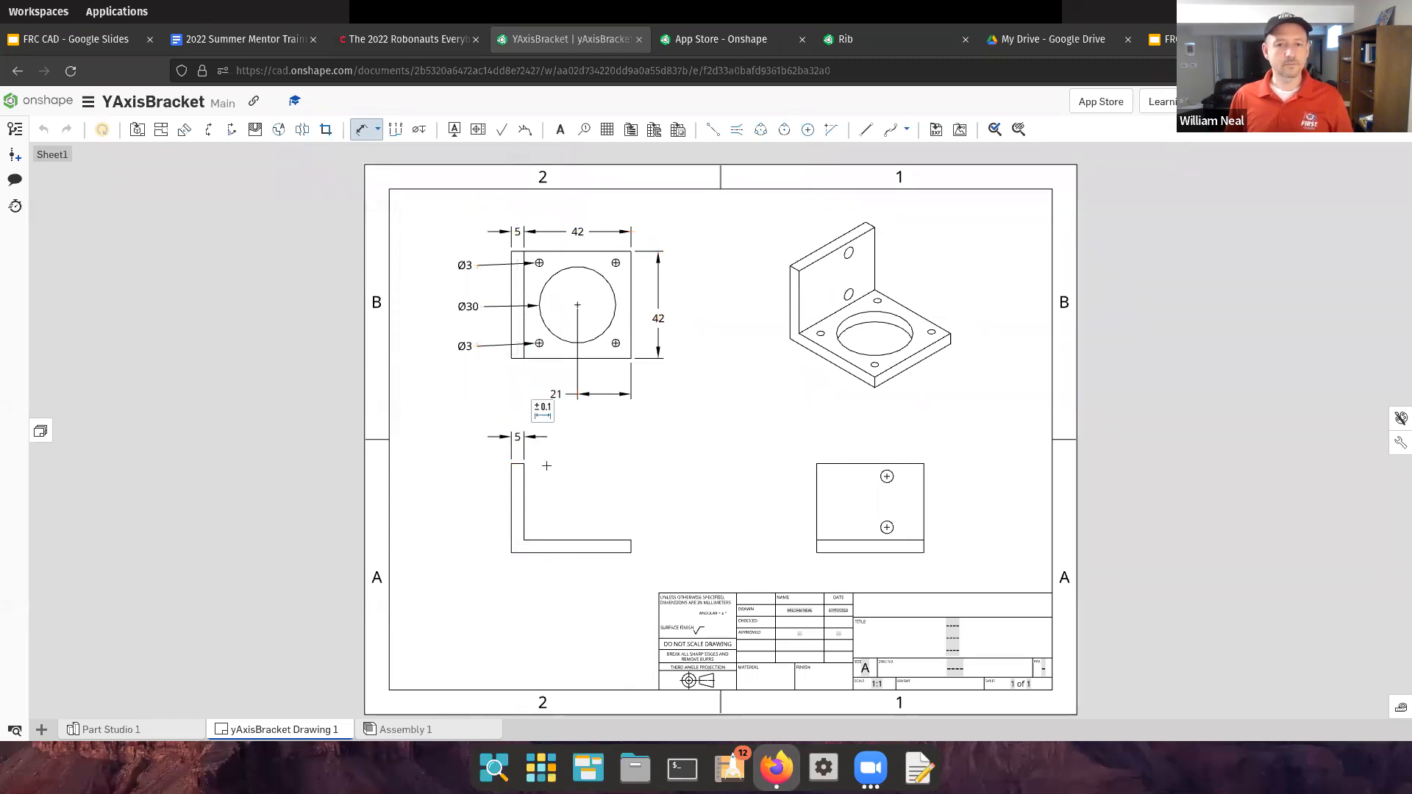
pyautogui.click(524, 483)
pyautogui.click(550, 486)
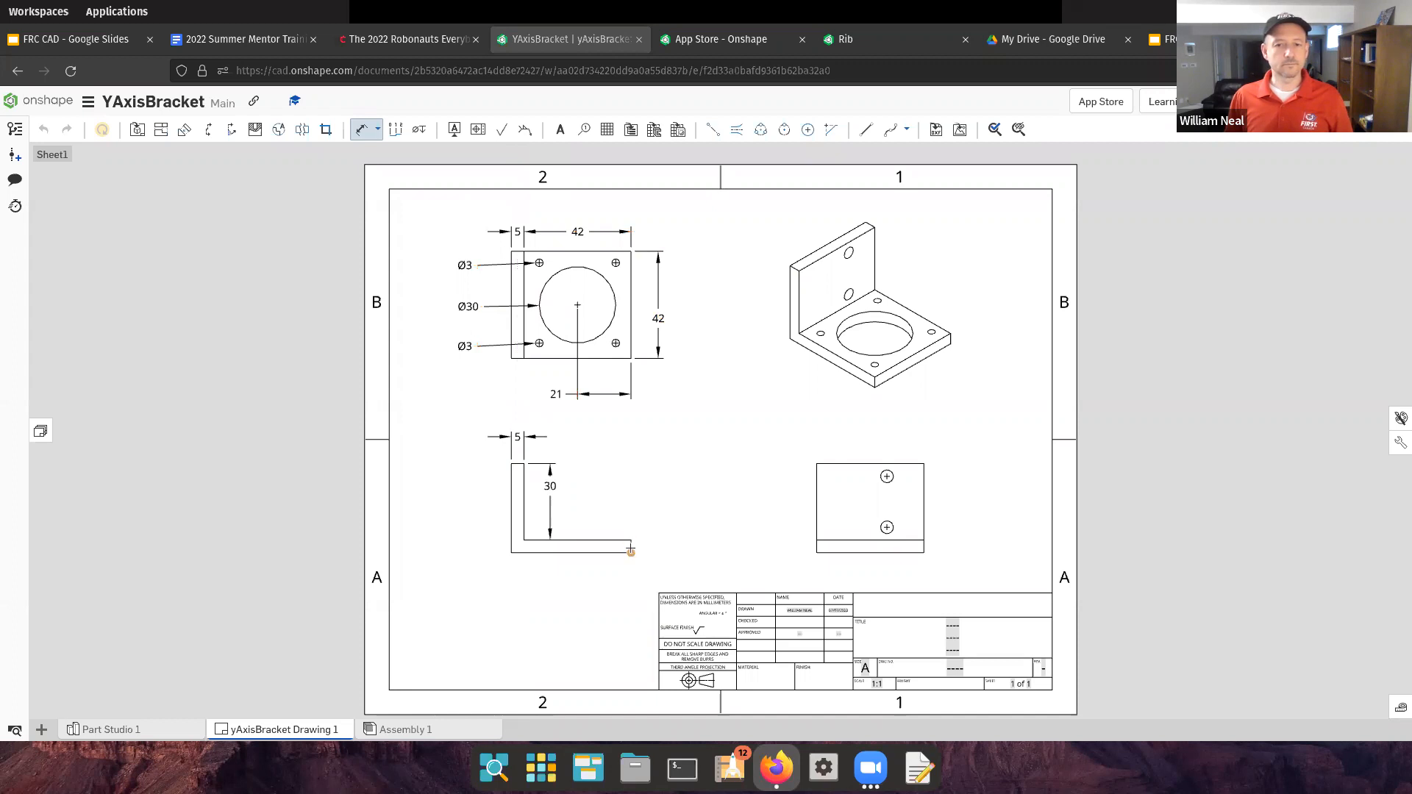
# Dimension the L-shaped front view's overall width and height, plus the thickness of its horizontal leg
pyautogui.scroll(3, 630, 550)
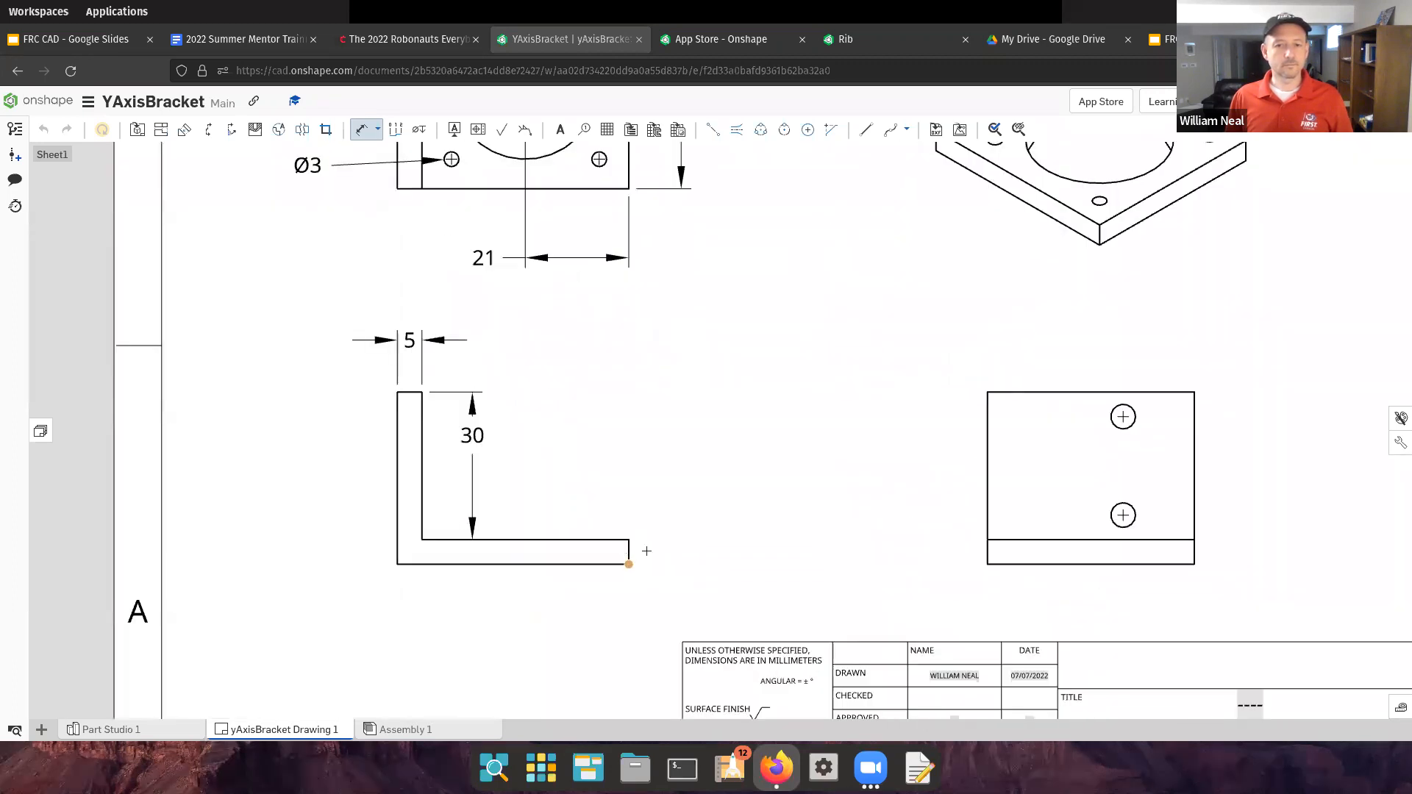
pyautogui.scroll(2, 649, 548)
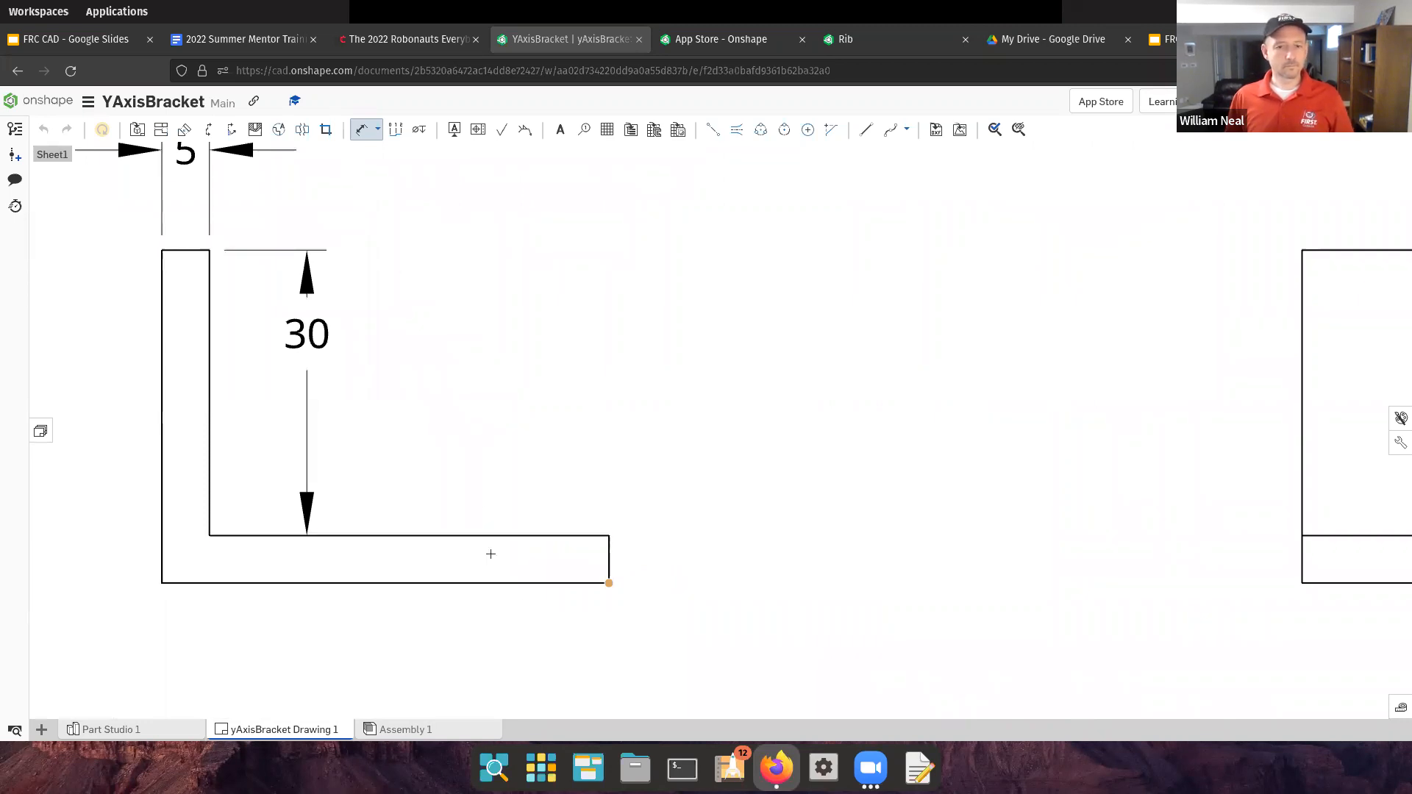
pyautogui.click(163, 486)
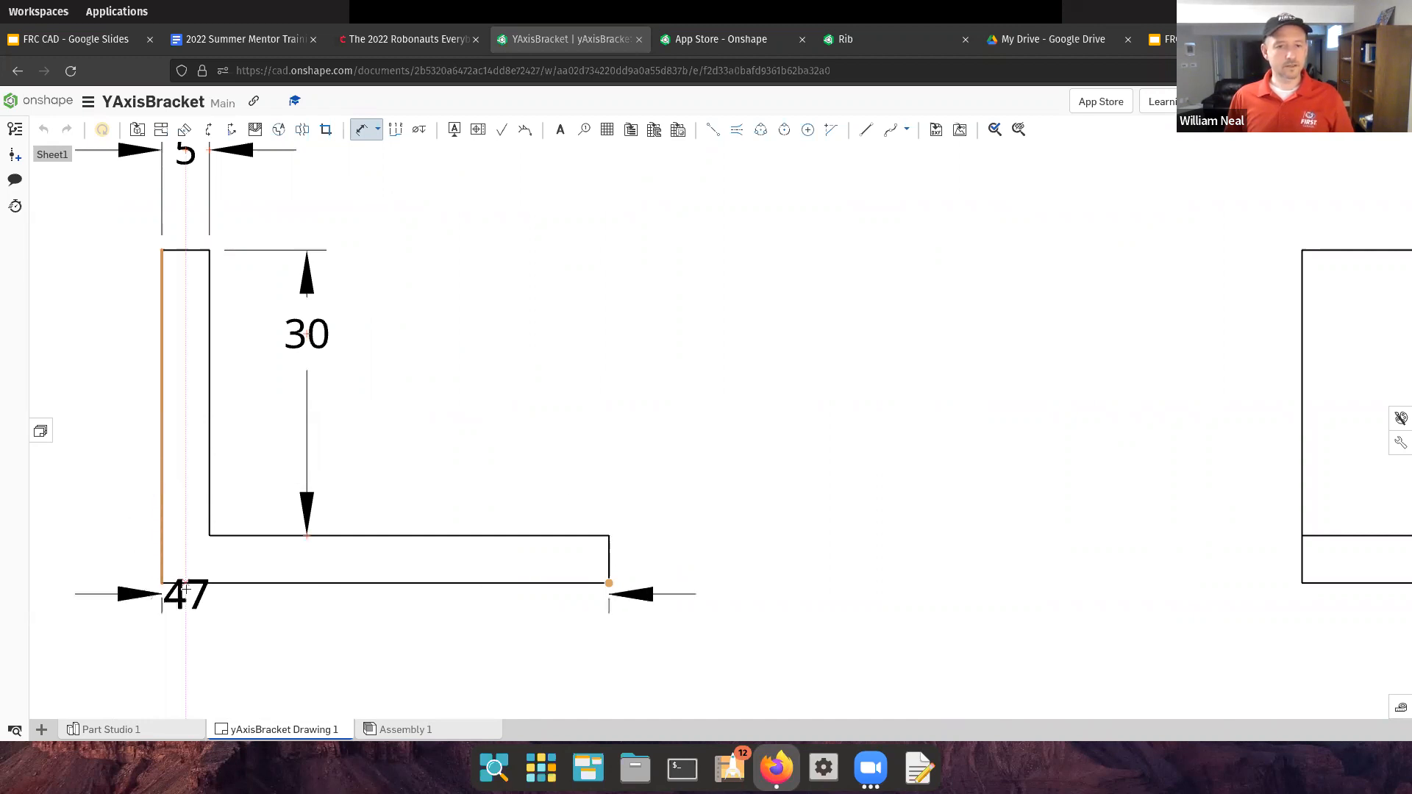
pyautogui.click(185, 623)
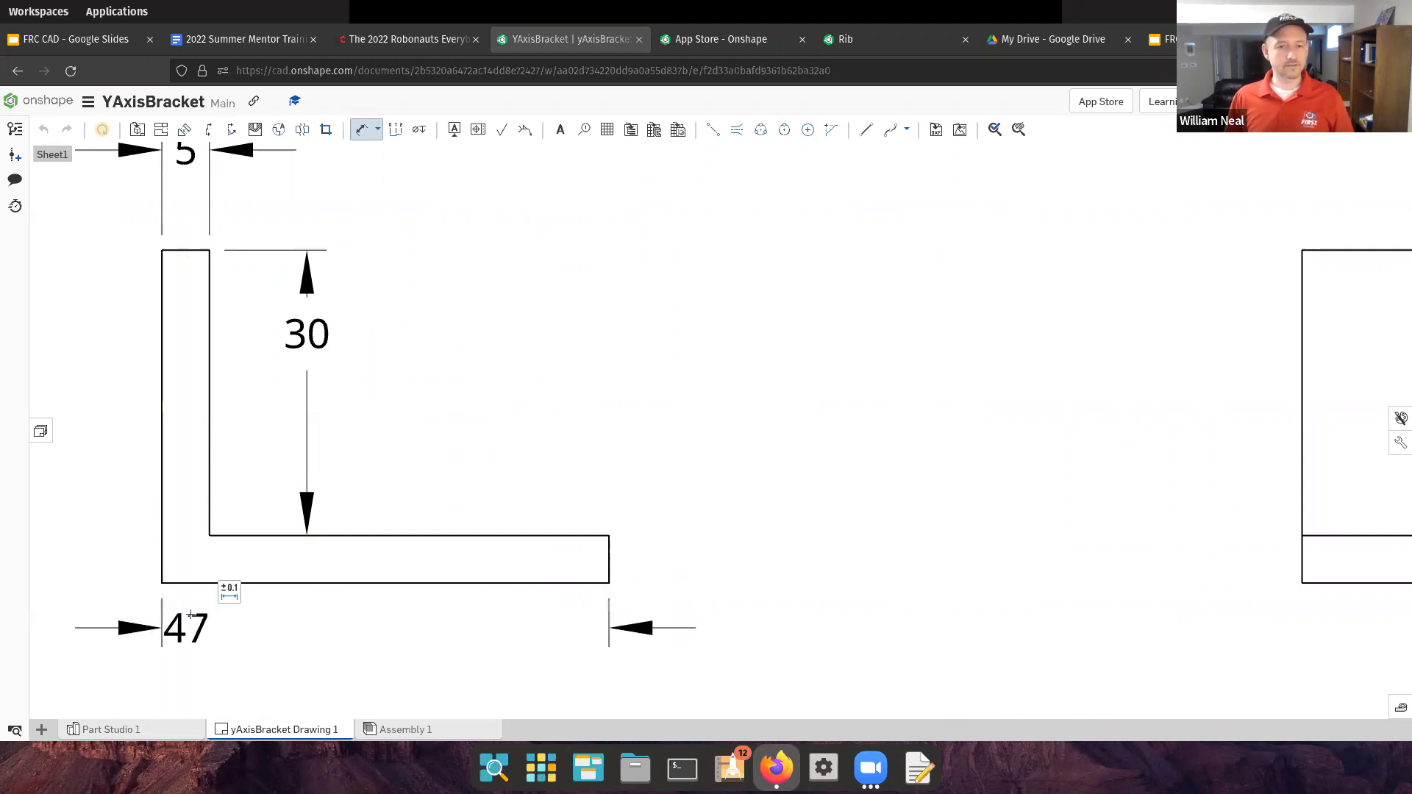
pyautogui.click(162, 499)
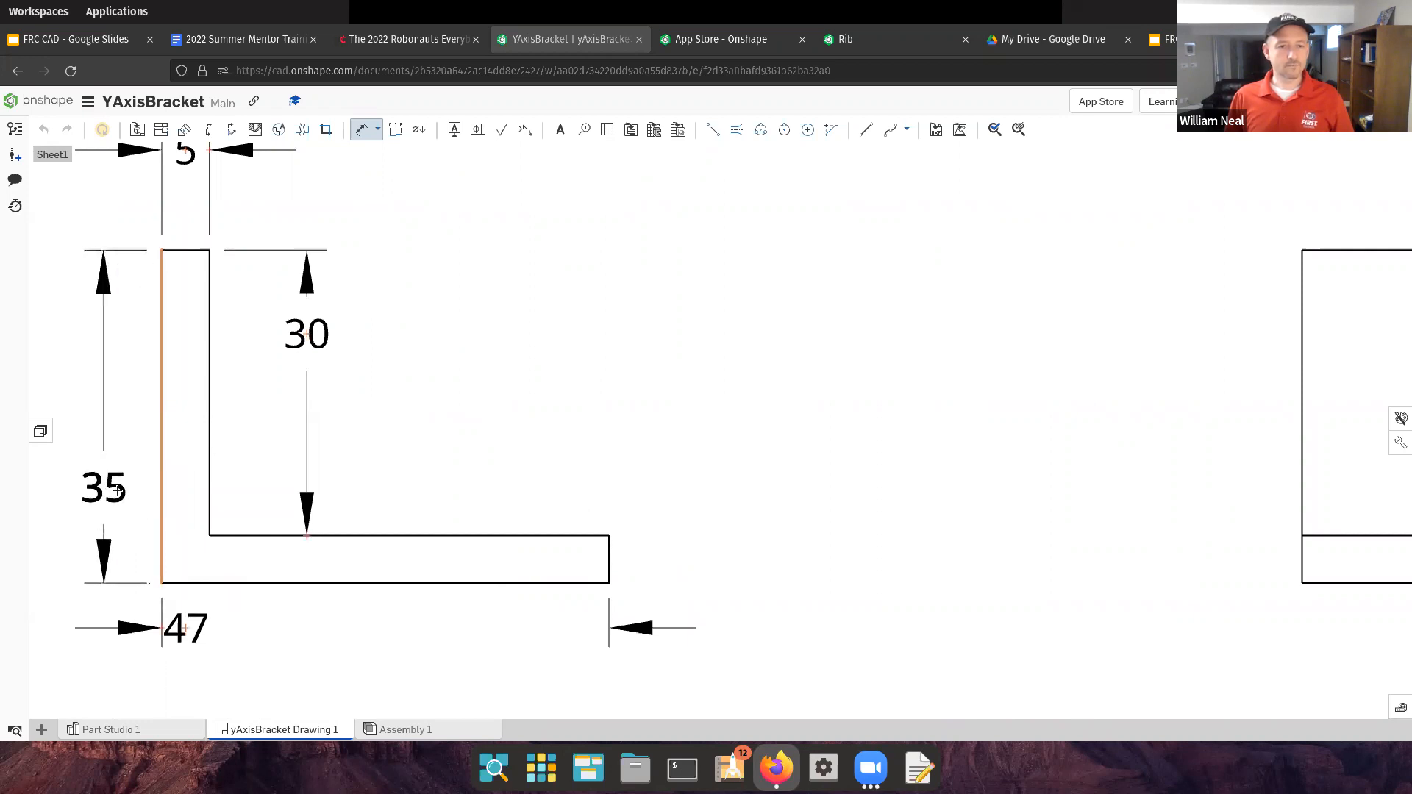
pyautogui.click(103, 485)
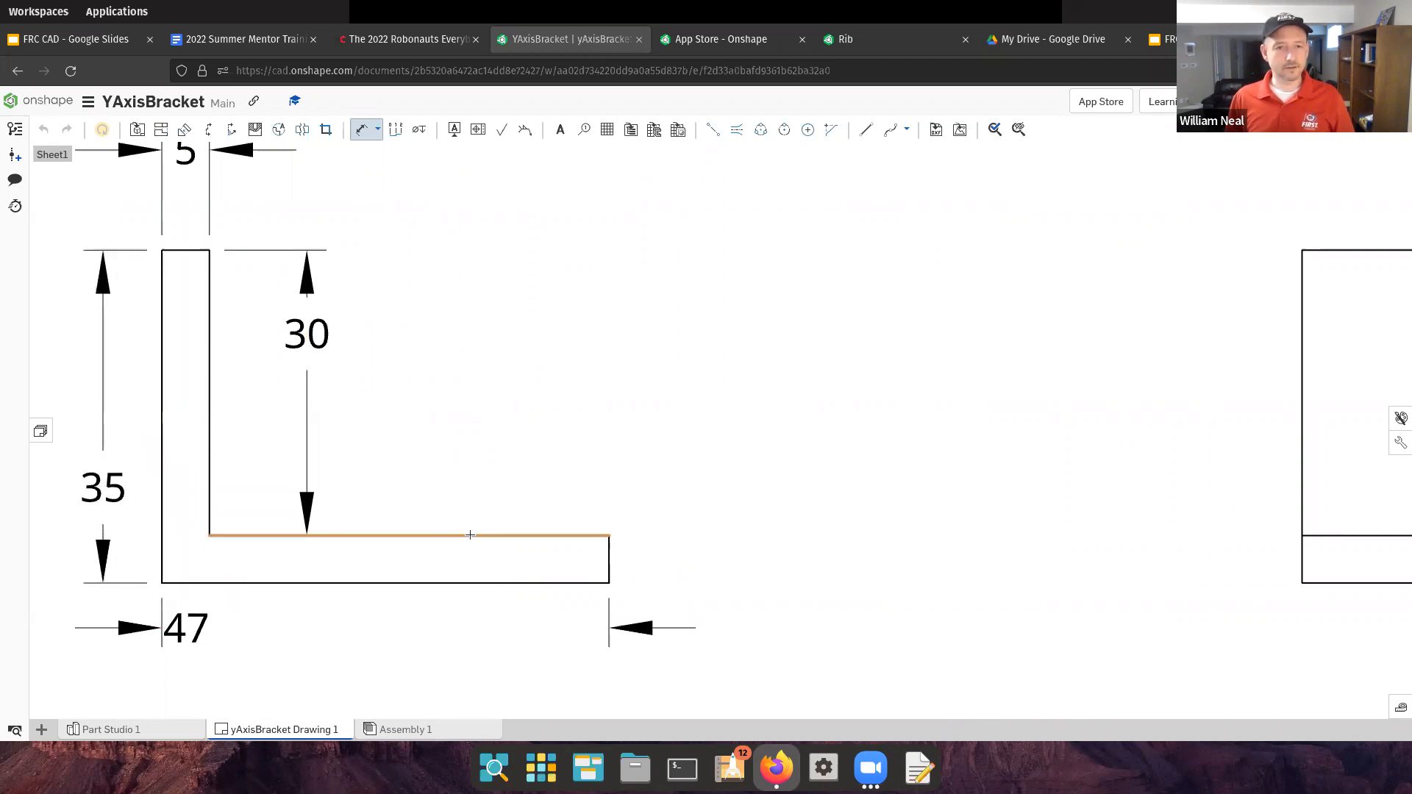
pyautogui.click(607, 558)
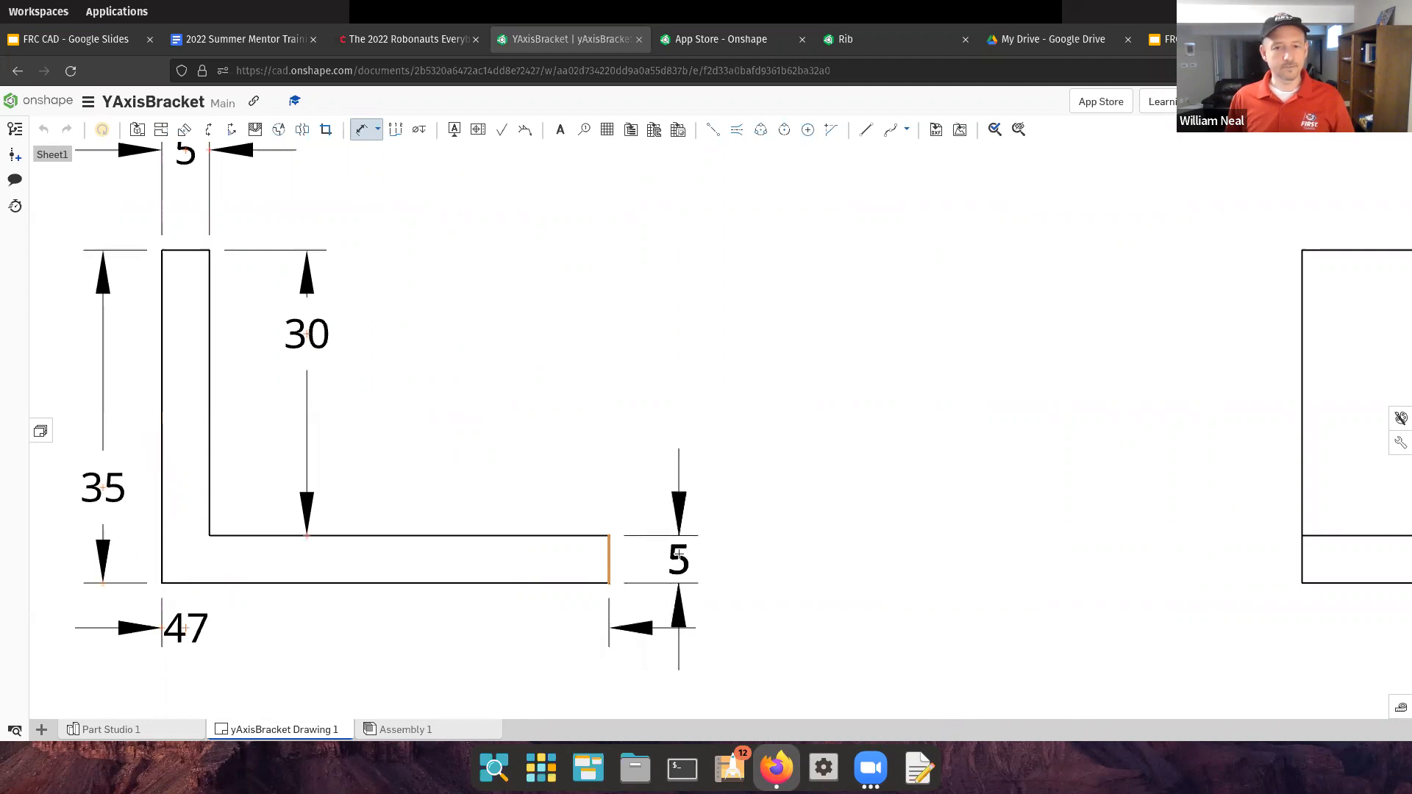
pyautogui.click(680, 559)
# Add diameter dimensions to both holes in the side view of the bracket drawing
pyautogui.scroll(-3, 733, 580)
pyautogui.scroll(-2, 746, 574)
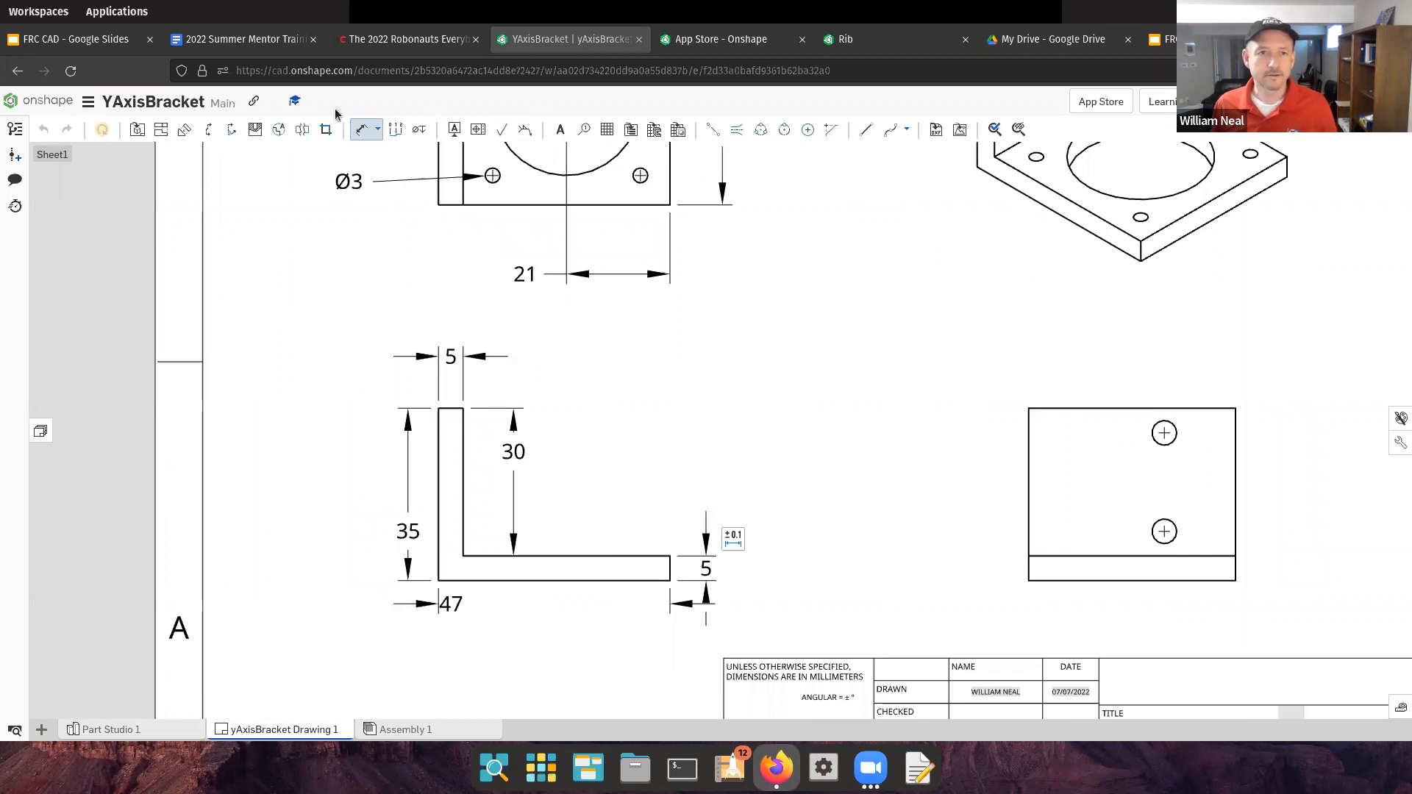
pyautogui.click(379, 129)
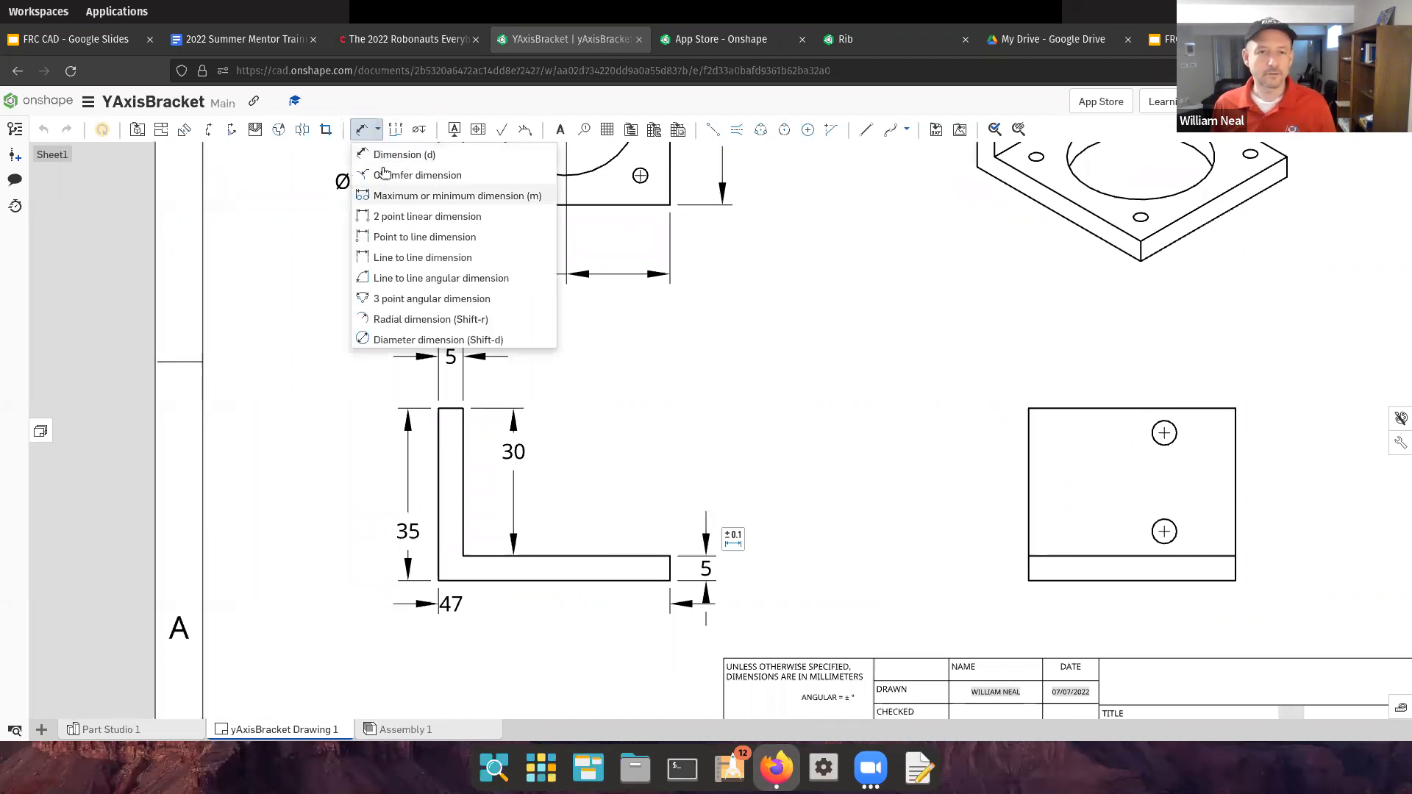
pyautogui.click(412, 339)
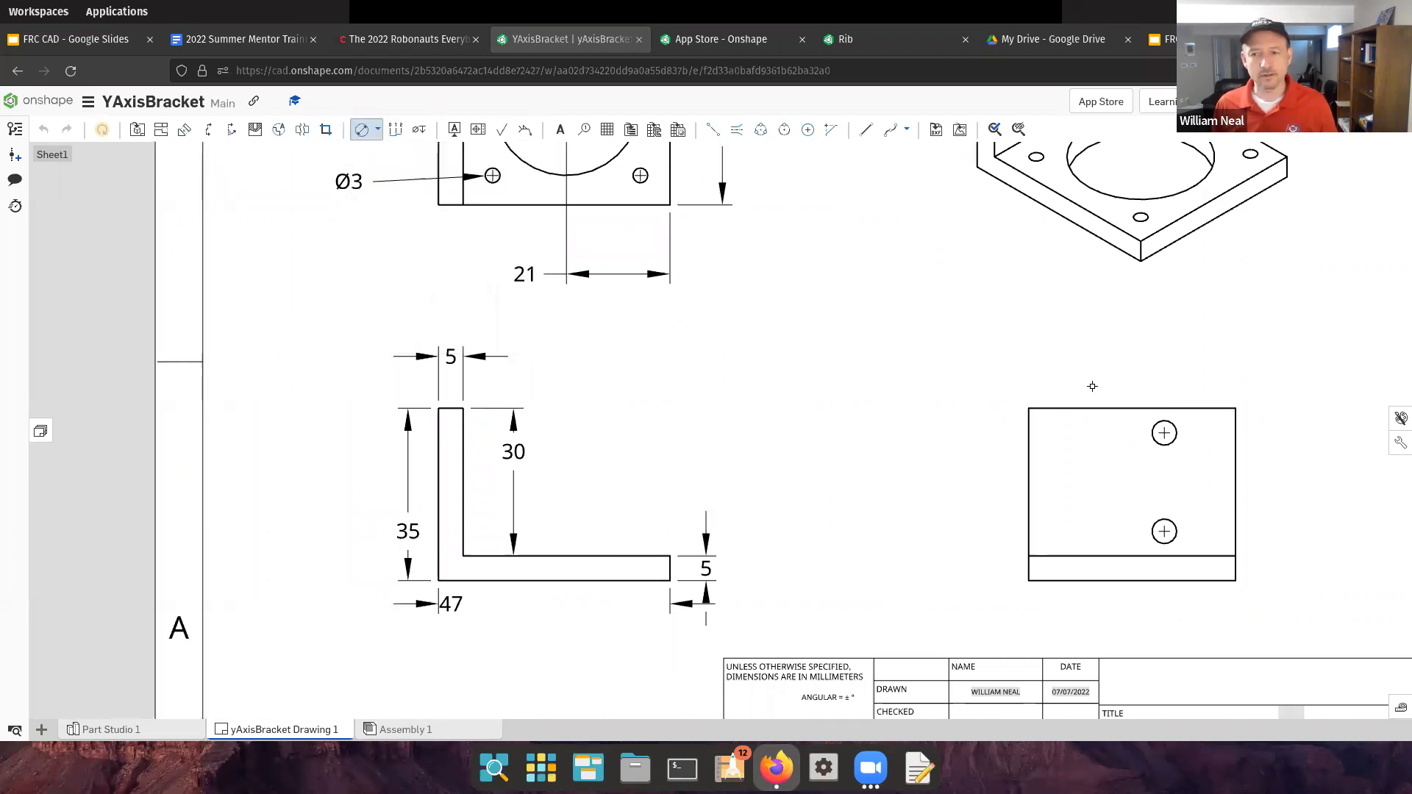
pyautogui.click(1174, 425)
pyautogui.click(1248, 356)
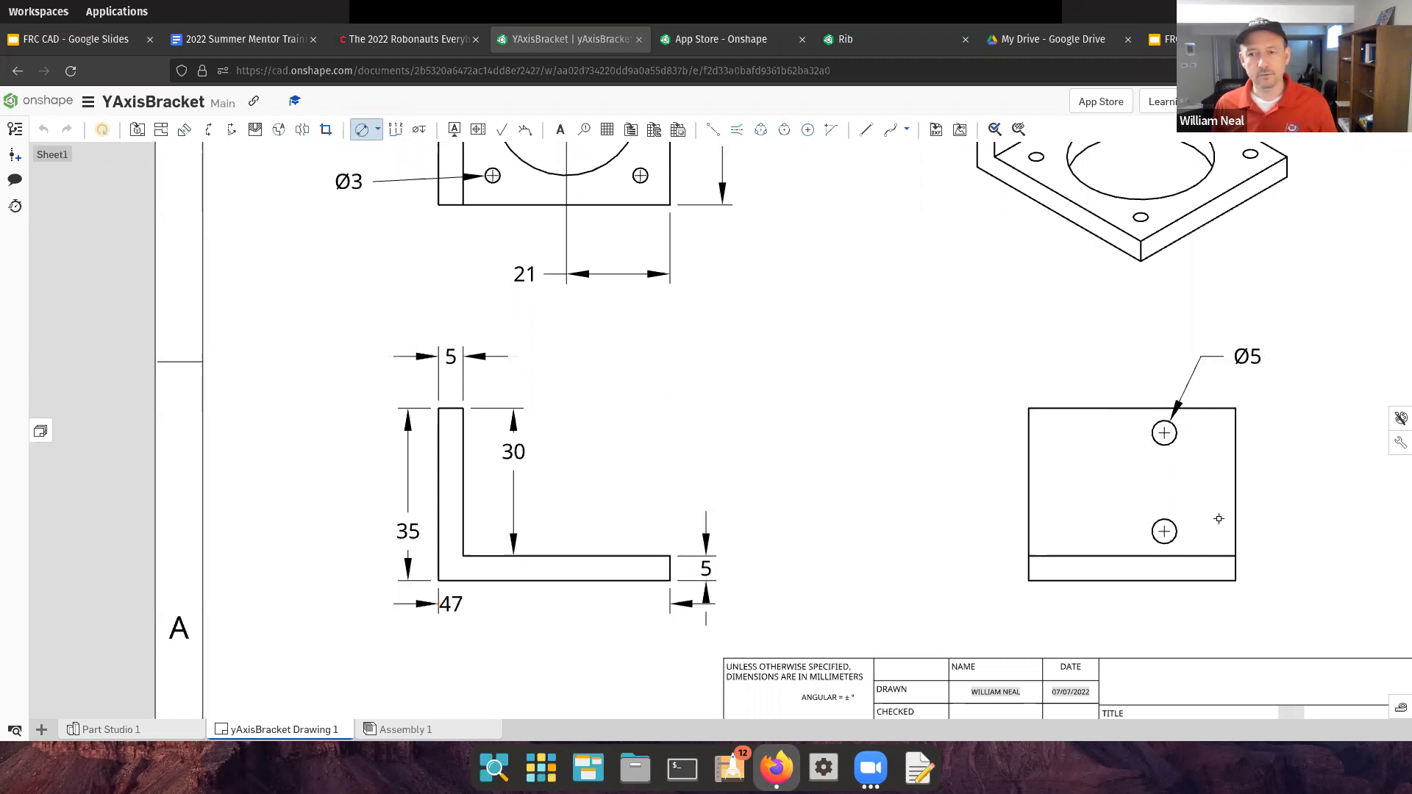
pyautogui.click(1177, 528)
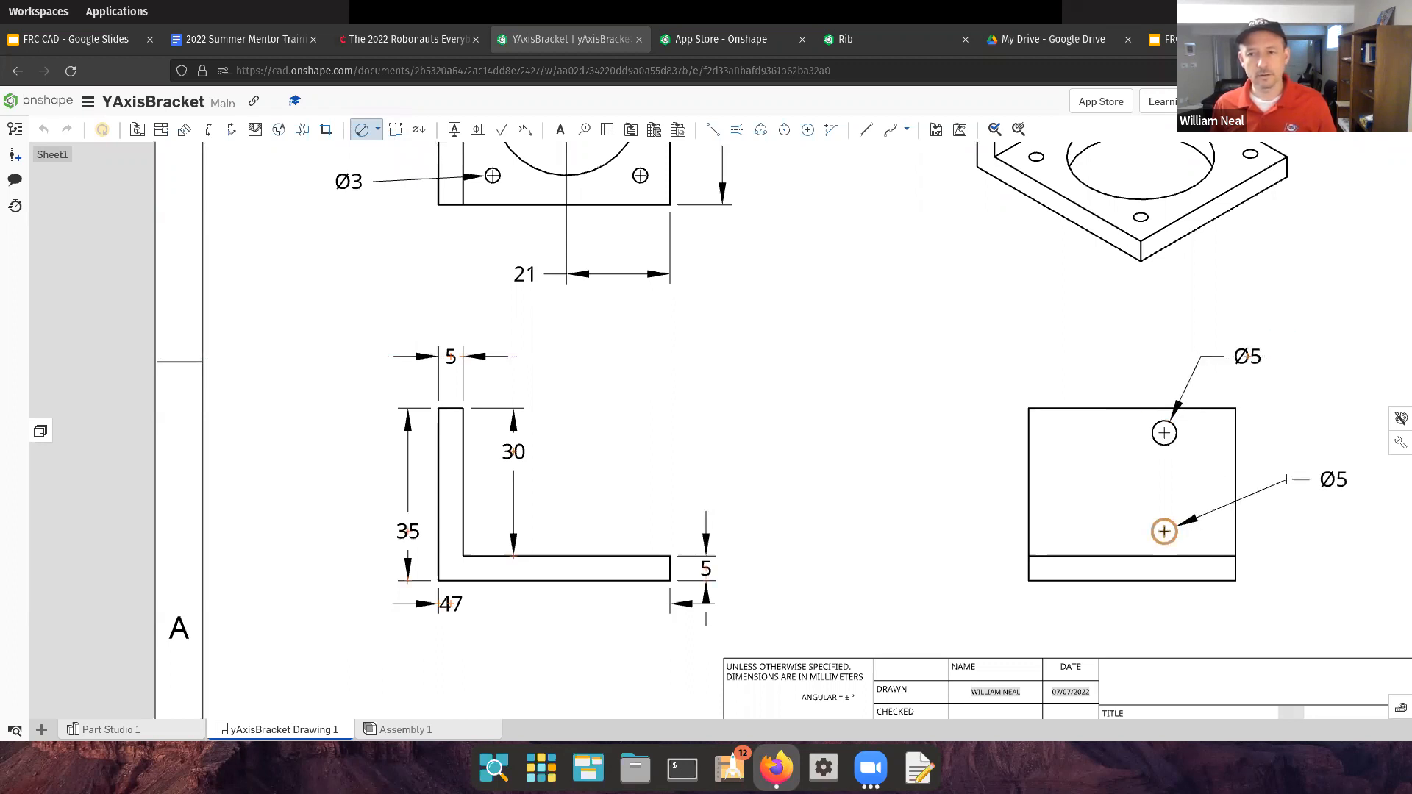
pyautogui.click(1312, 479)
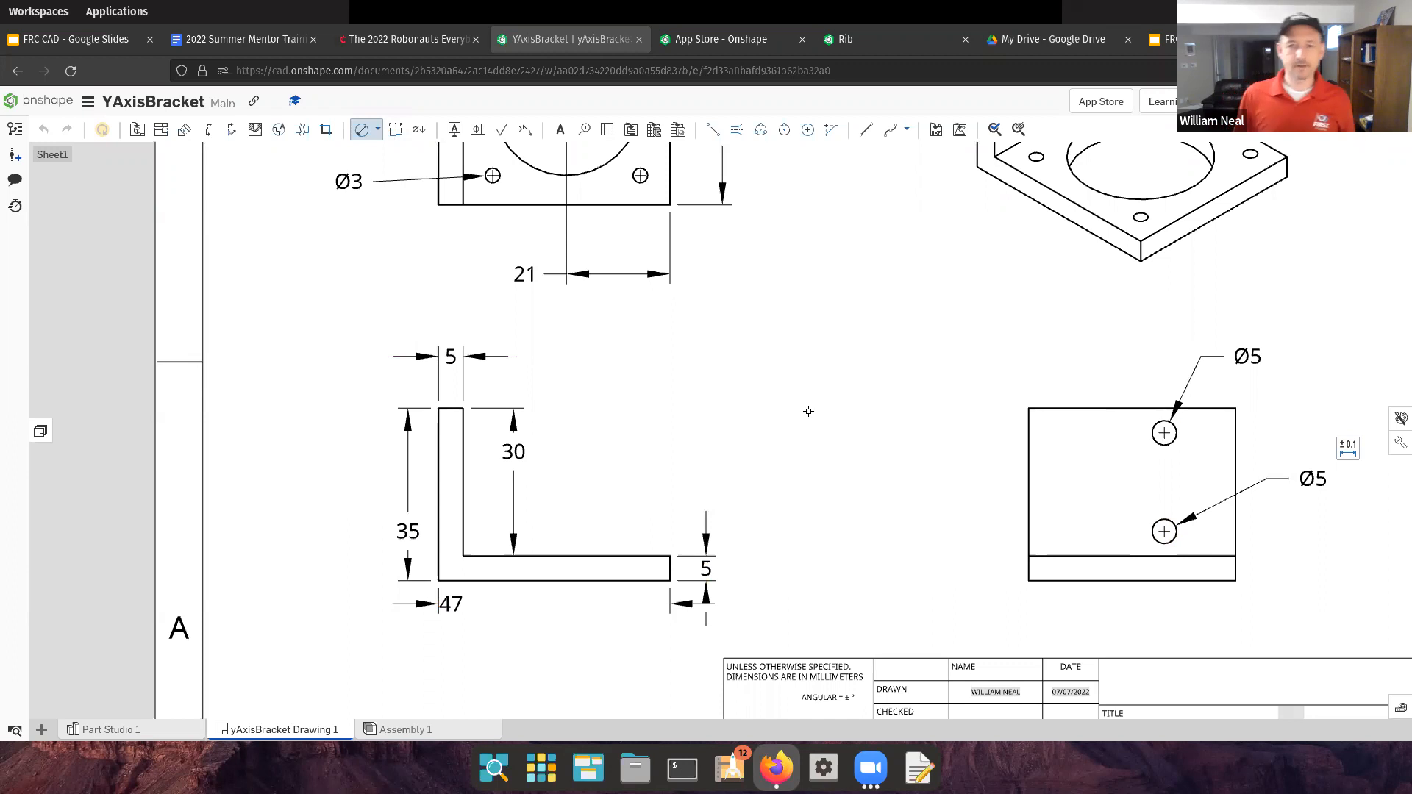
pyautogui.scroll(-5, 809, 405)
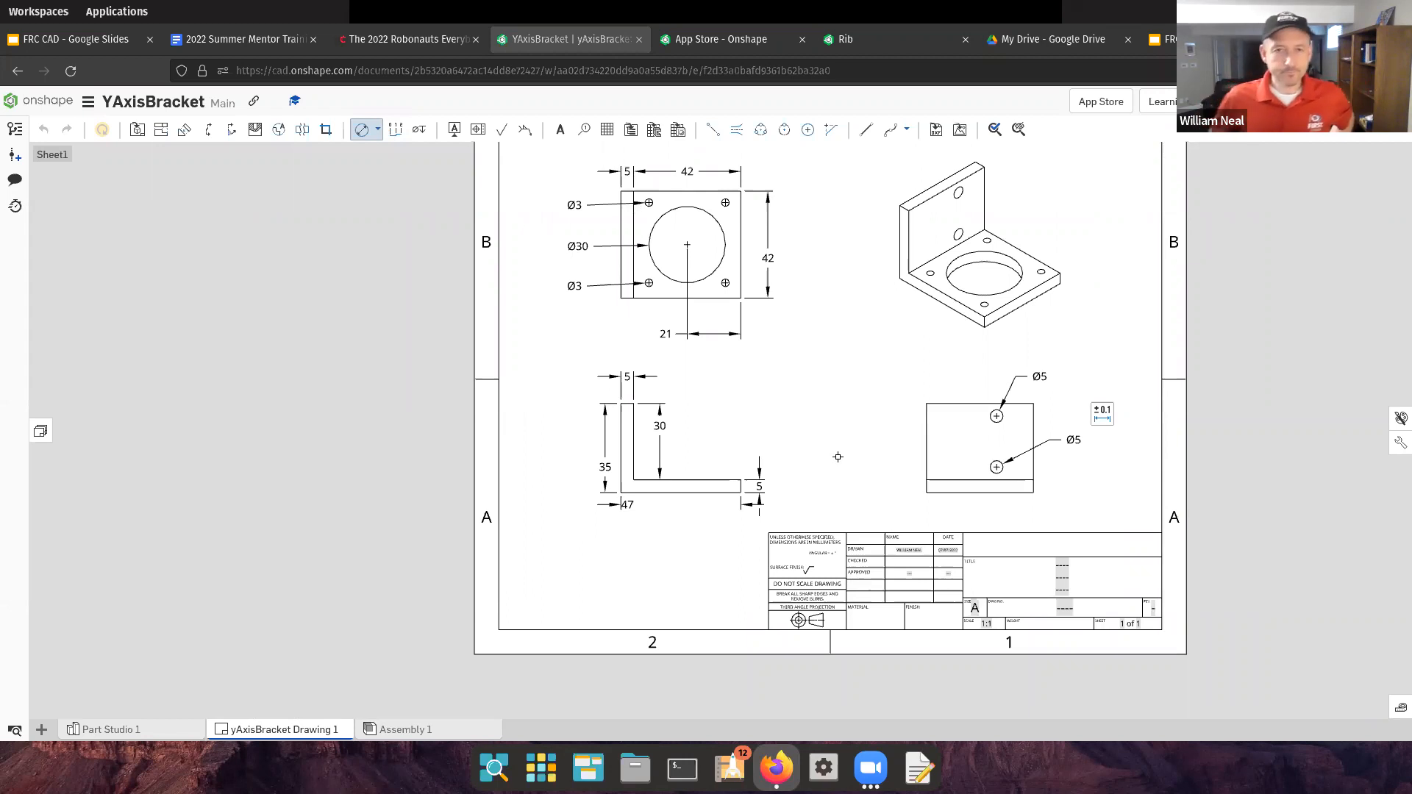
pyautogui.scroll(-3, 882, 207)
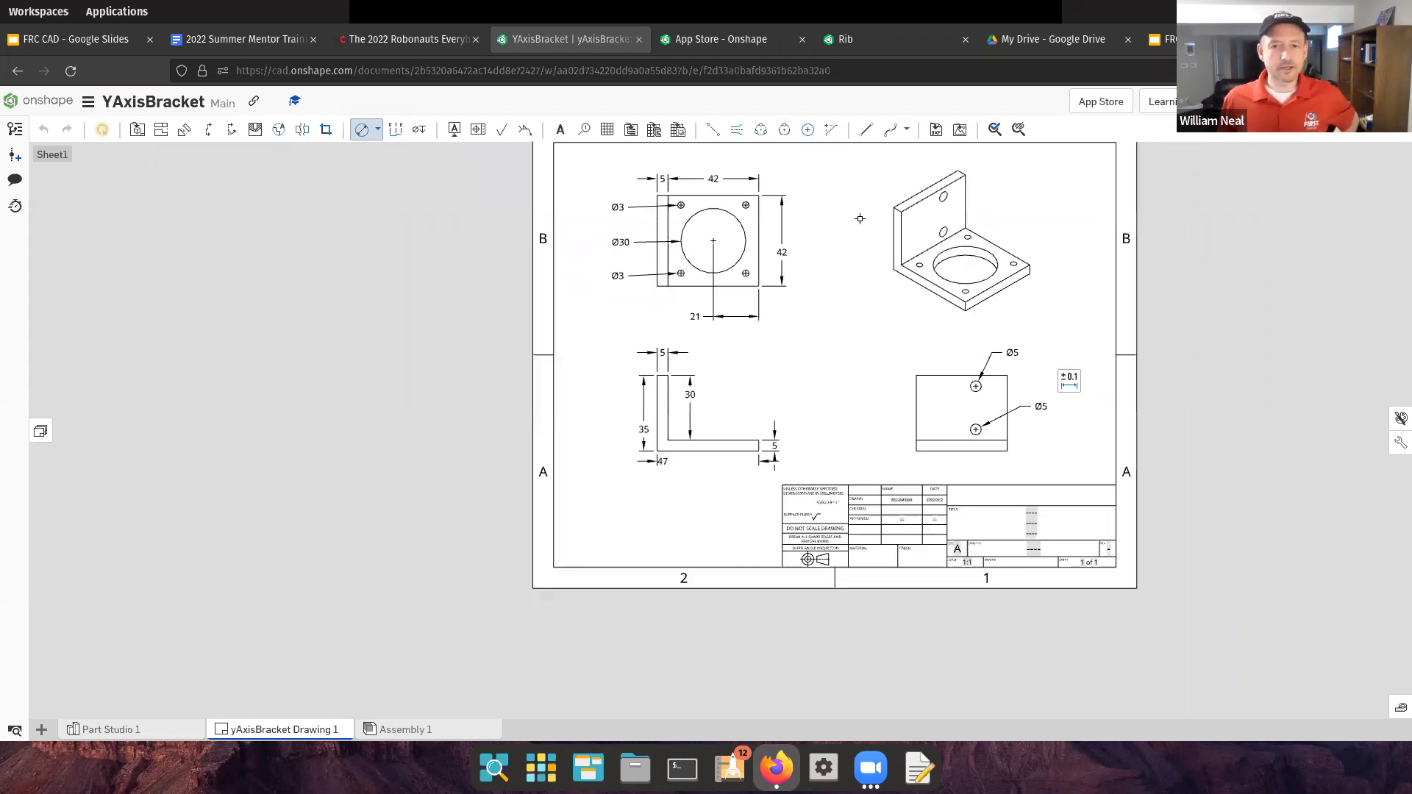
pyautogui.moveTo(805, 300); pyautogui.dragTo(789, 316, button='middle')
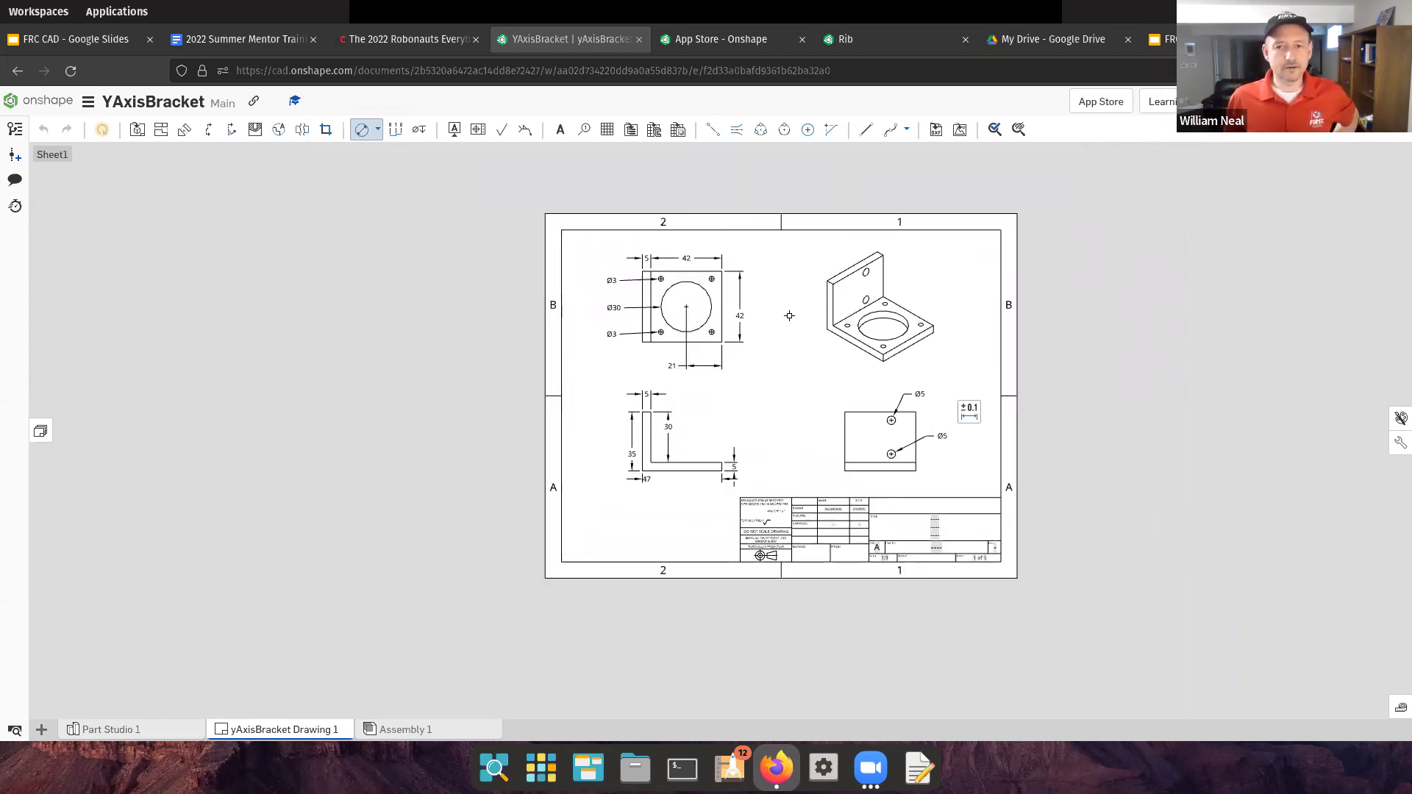
pyautogui.scroll(3, 787, 306)
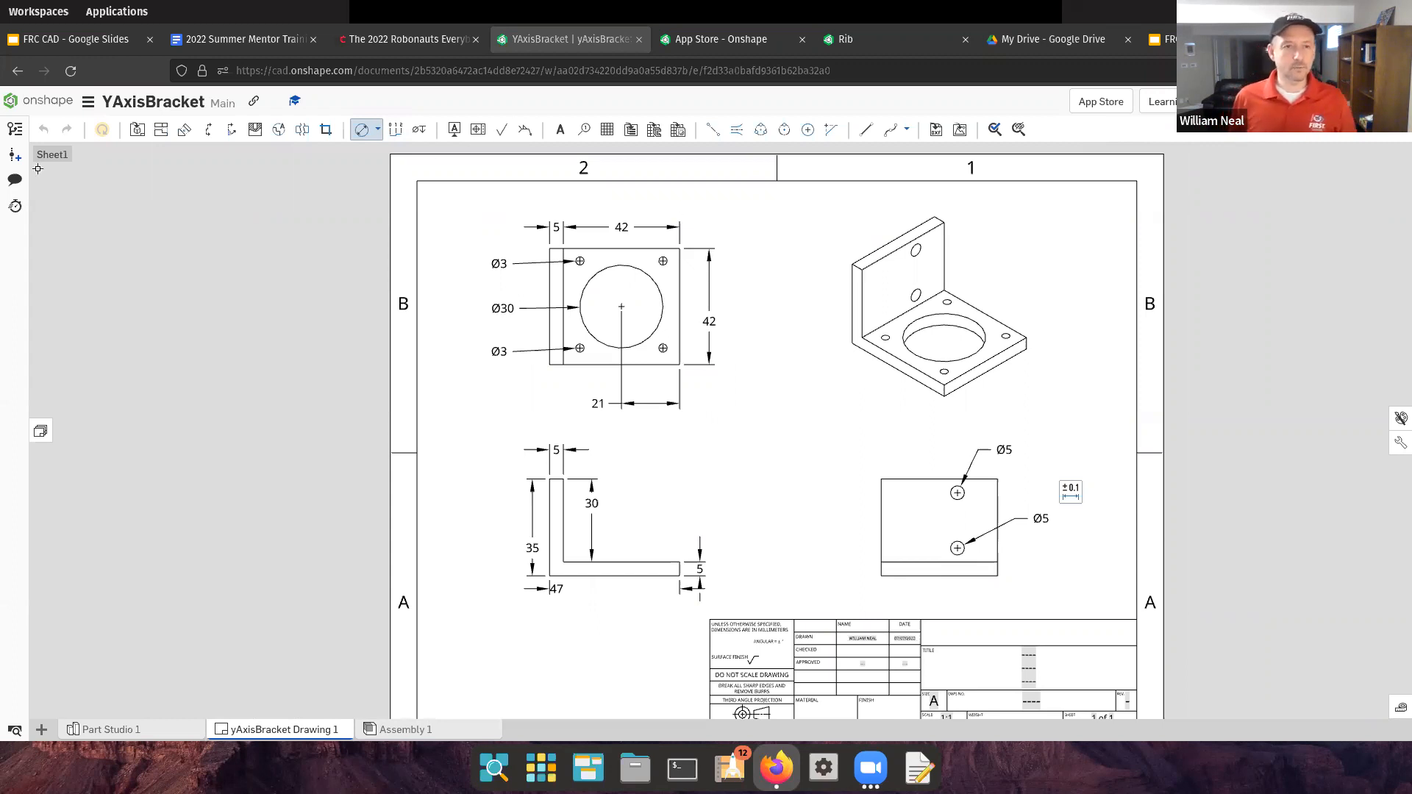
# Export the yAxisBracket part from Part Studio 1 as a binary STL download in millimetres at medium resolution
pyautogui.click(119, 730)
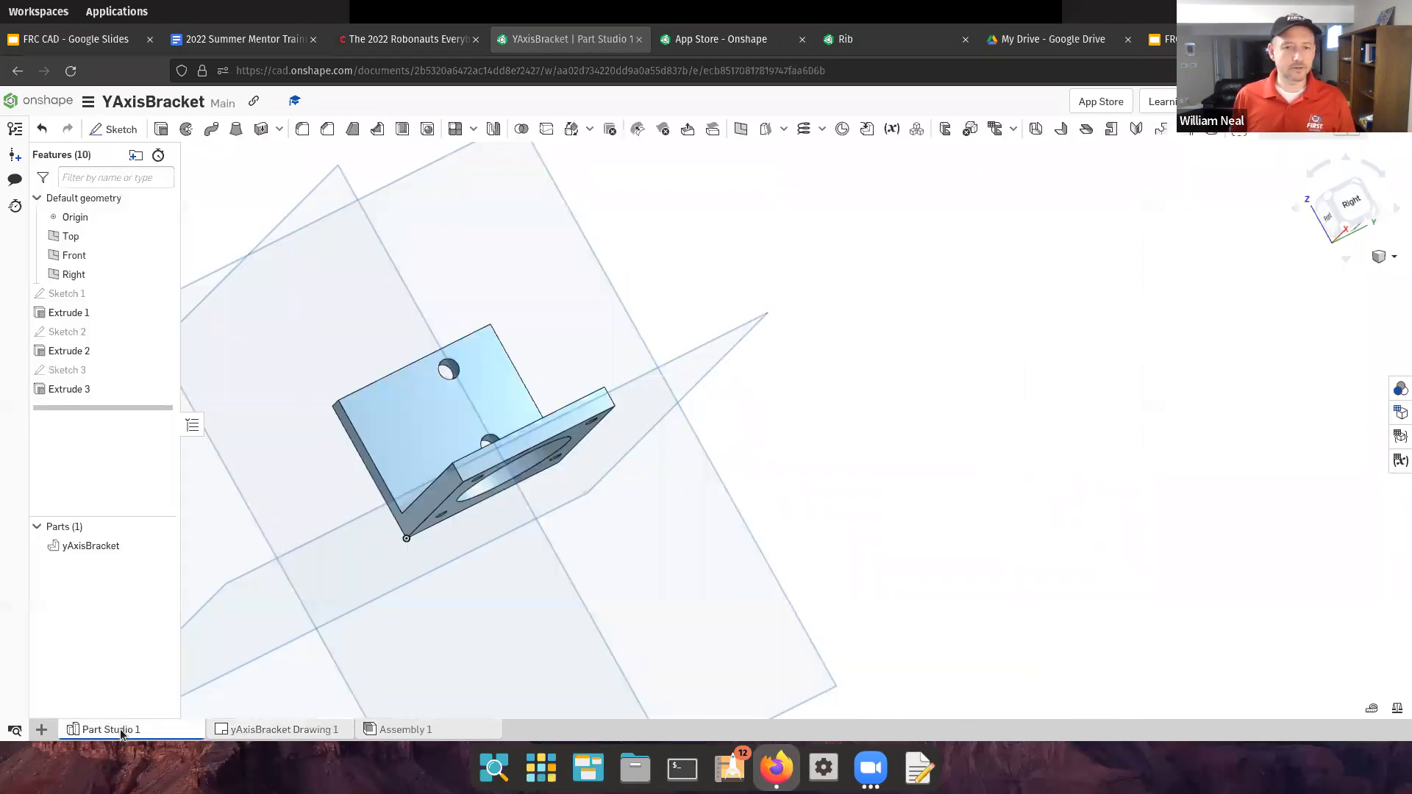
pyautogui.click(395, 450)
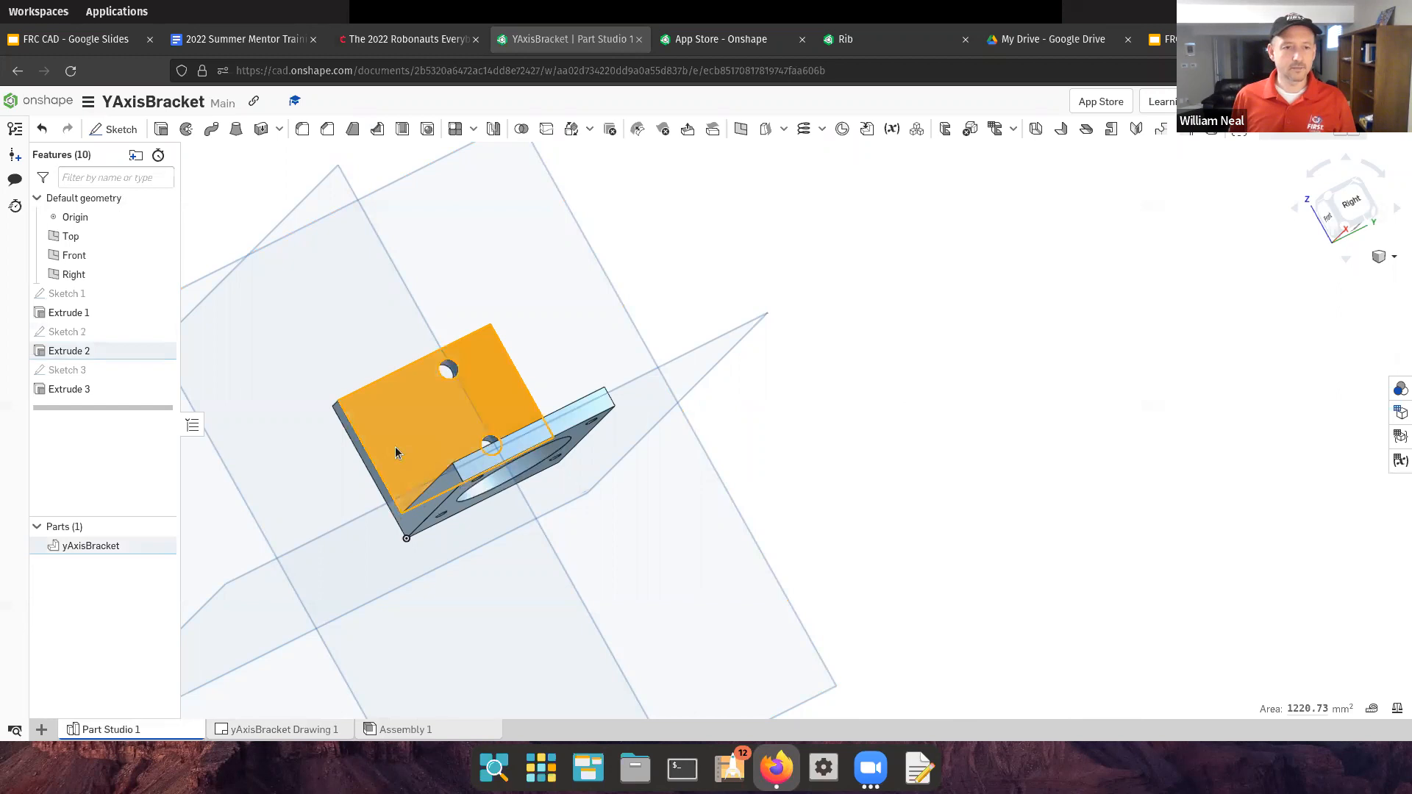
pyautogui.rightClick(395, 449)
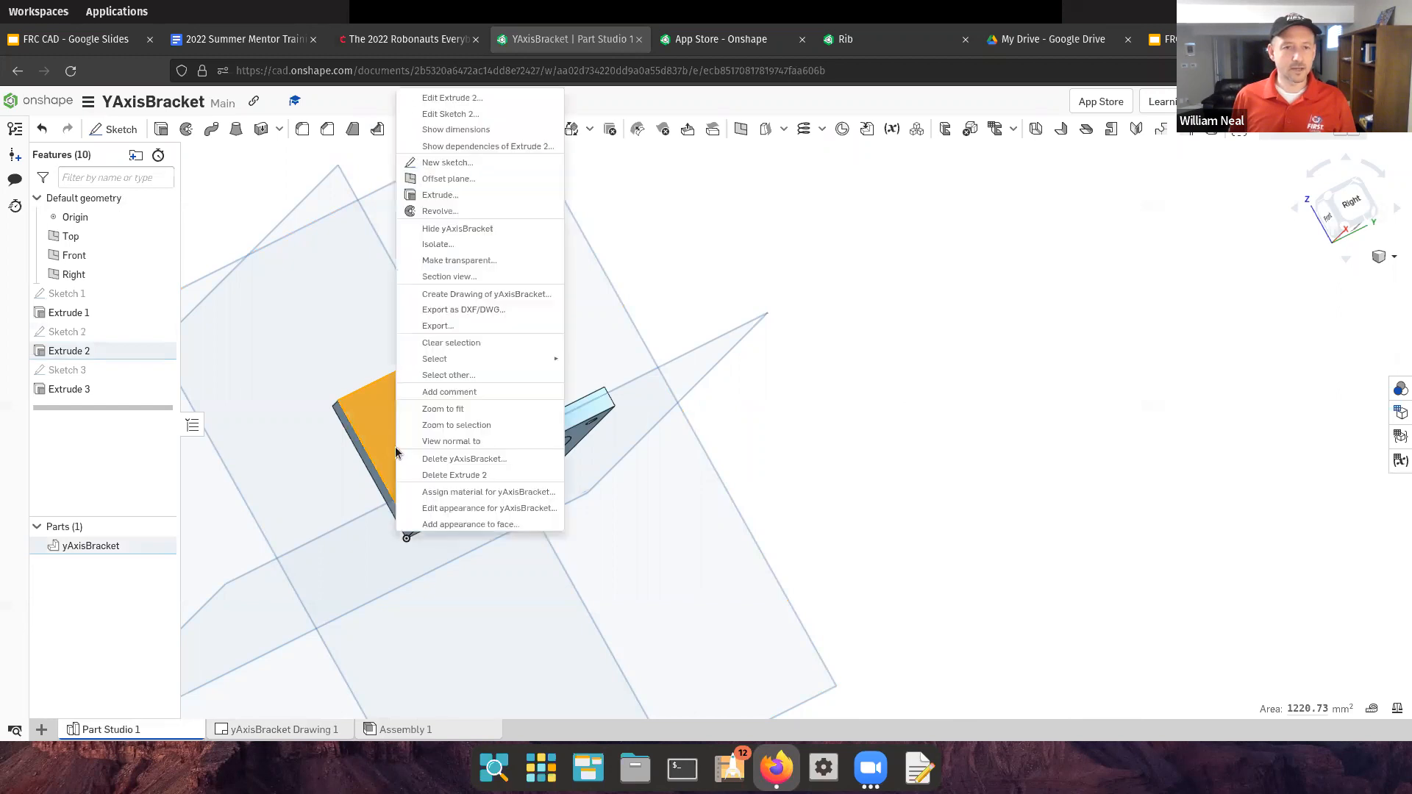
pyautogui.click(454, 326)
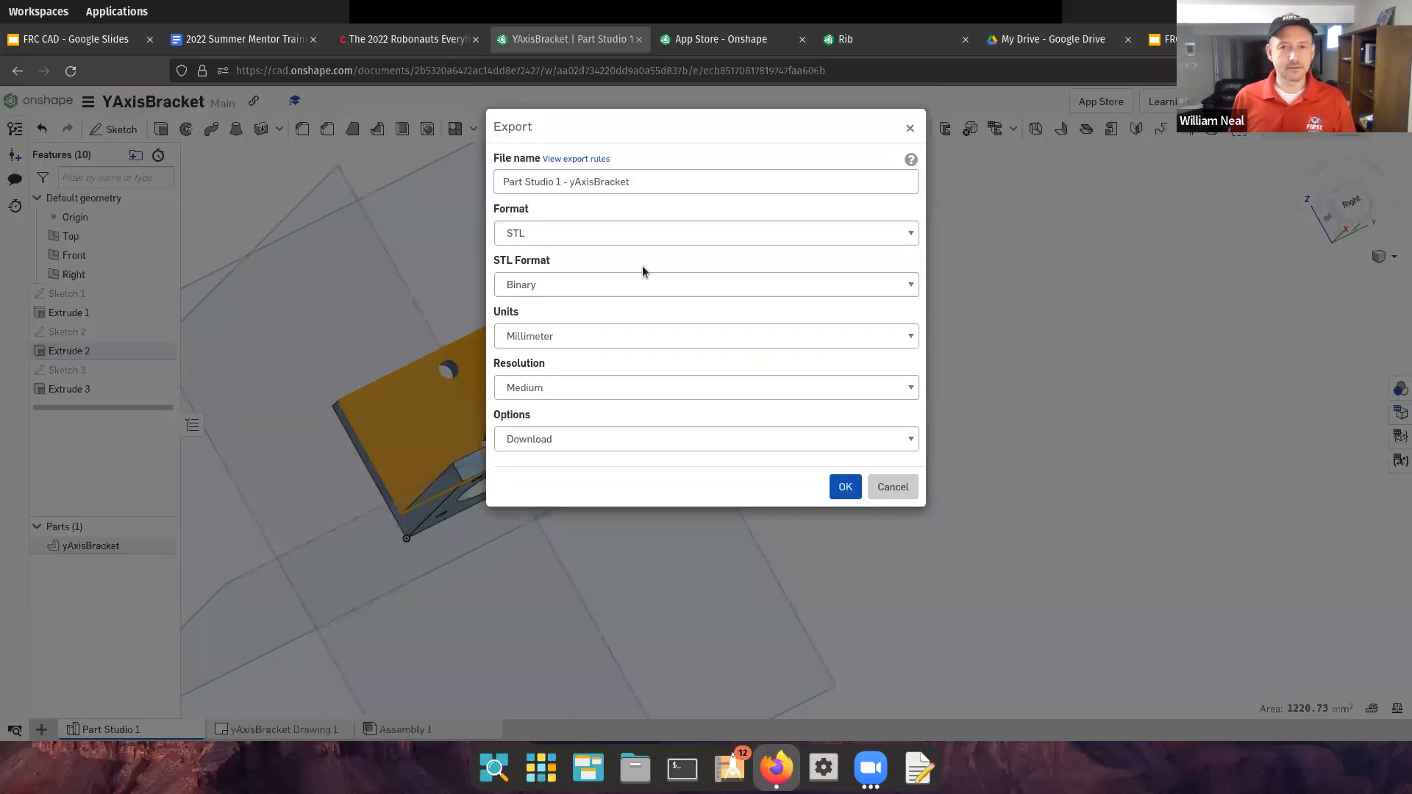
pyautogui.click(650, 236)
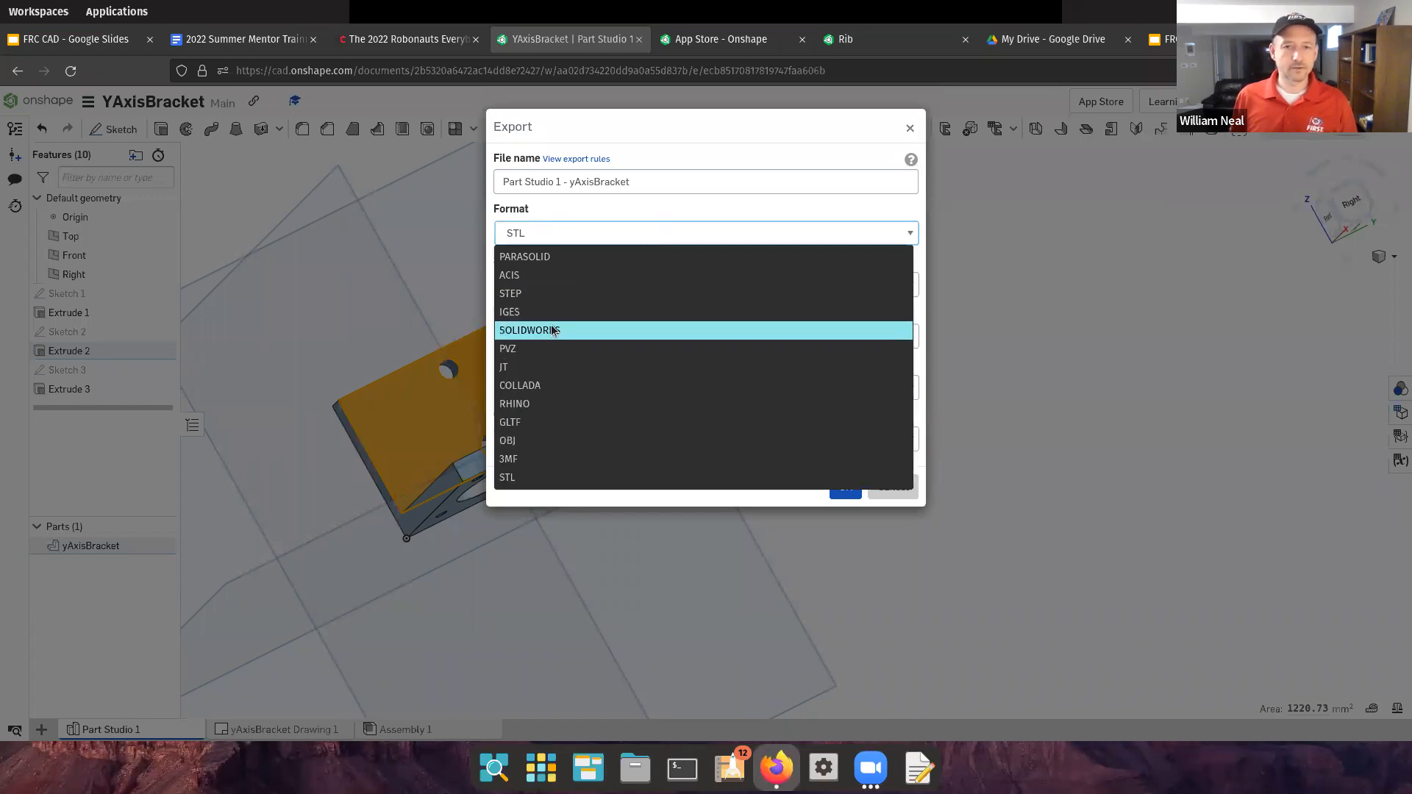
pyautogui.click(517, 478)
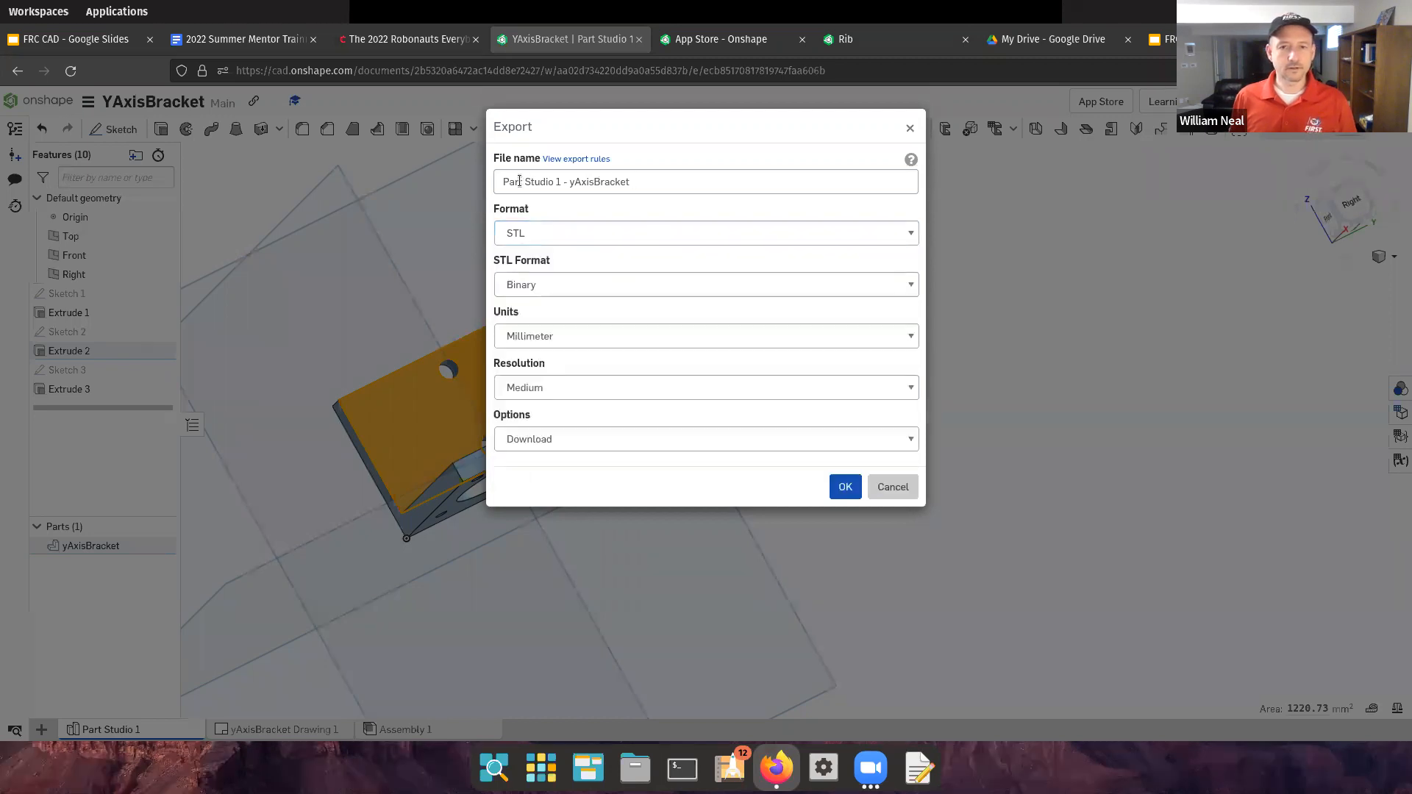
pyautogui.click(849, 487)
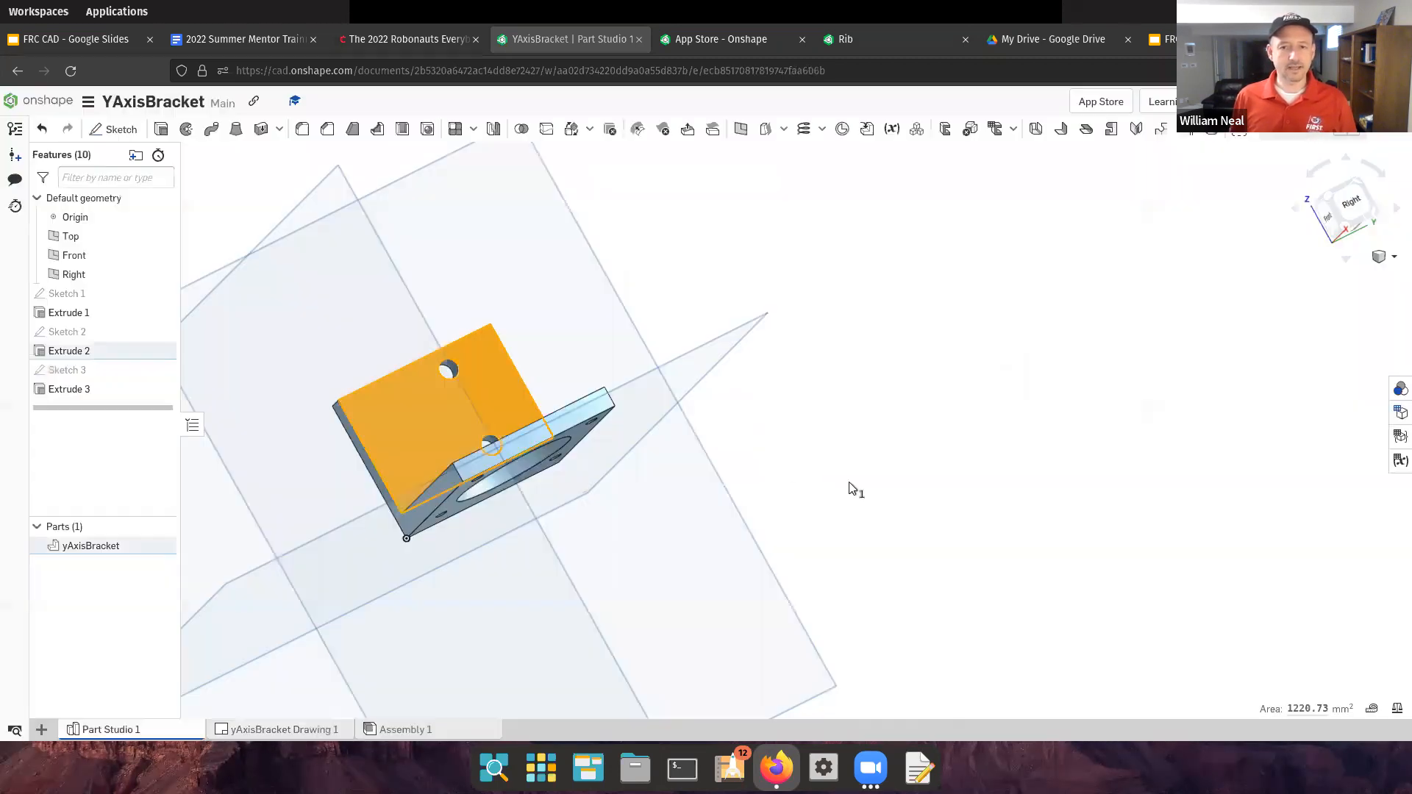
# Return to the documents list and open the LinearRail400mm document
pyautogui.moveTo(819, 456); pyautogui.dragTo(894, 508, button='right')
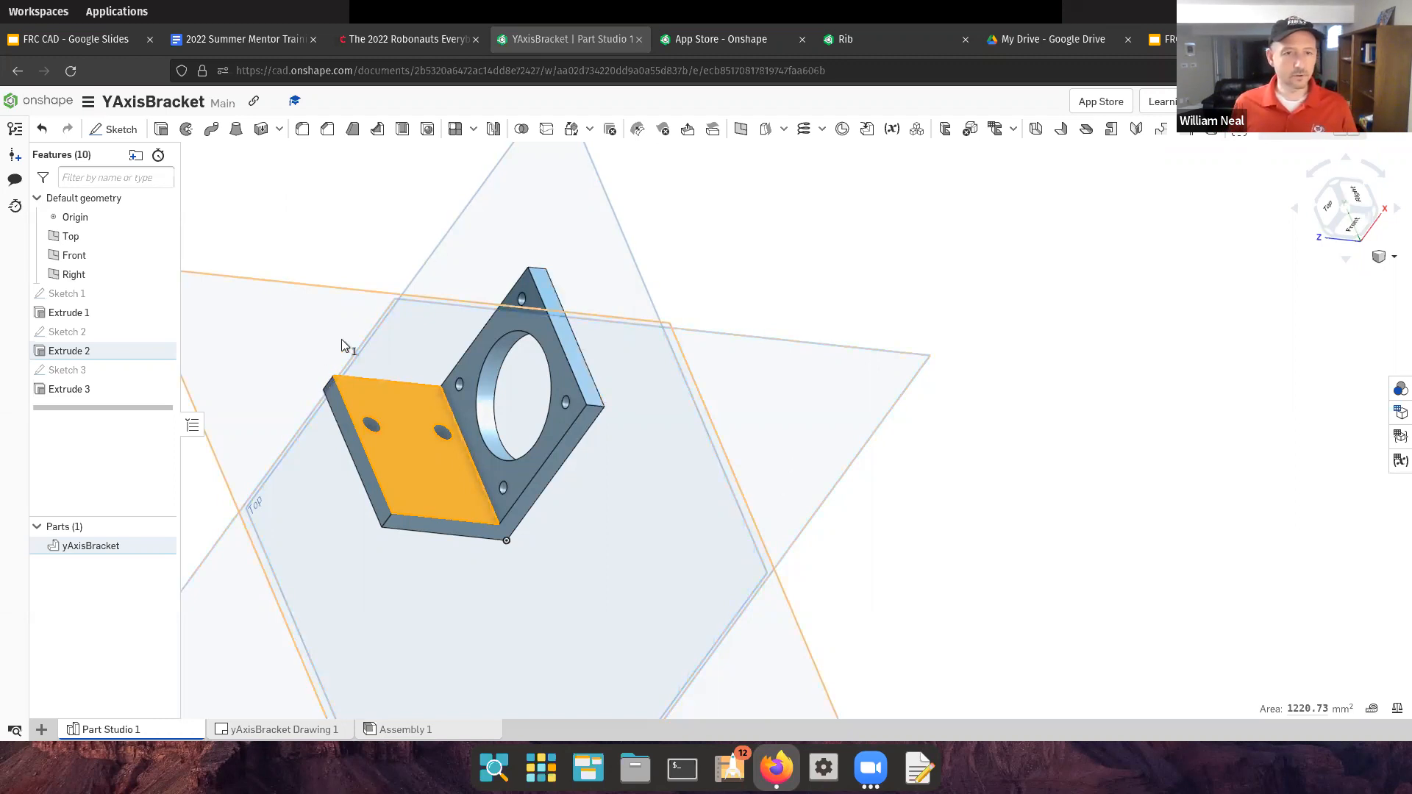
pyautogui.scroll(-2, 343, 347)
pyautogui.click(76, 94)
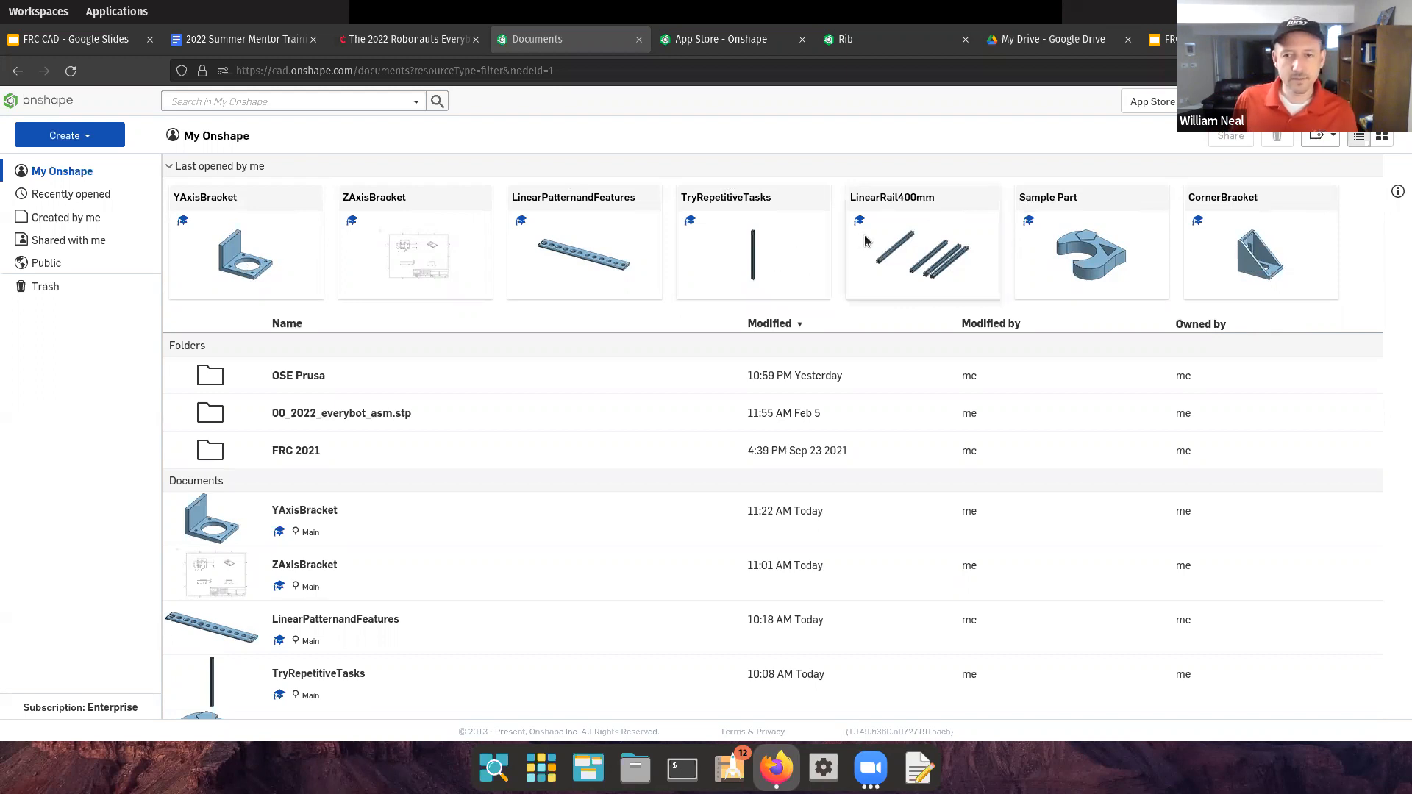
pyautogui.click(920, 269)
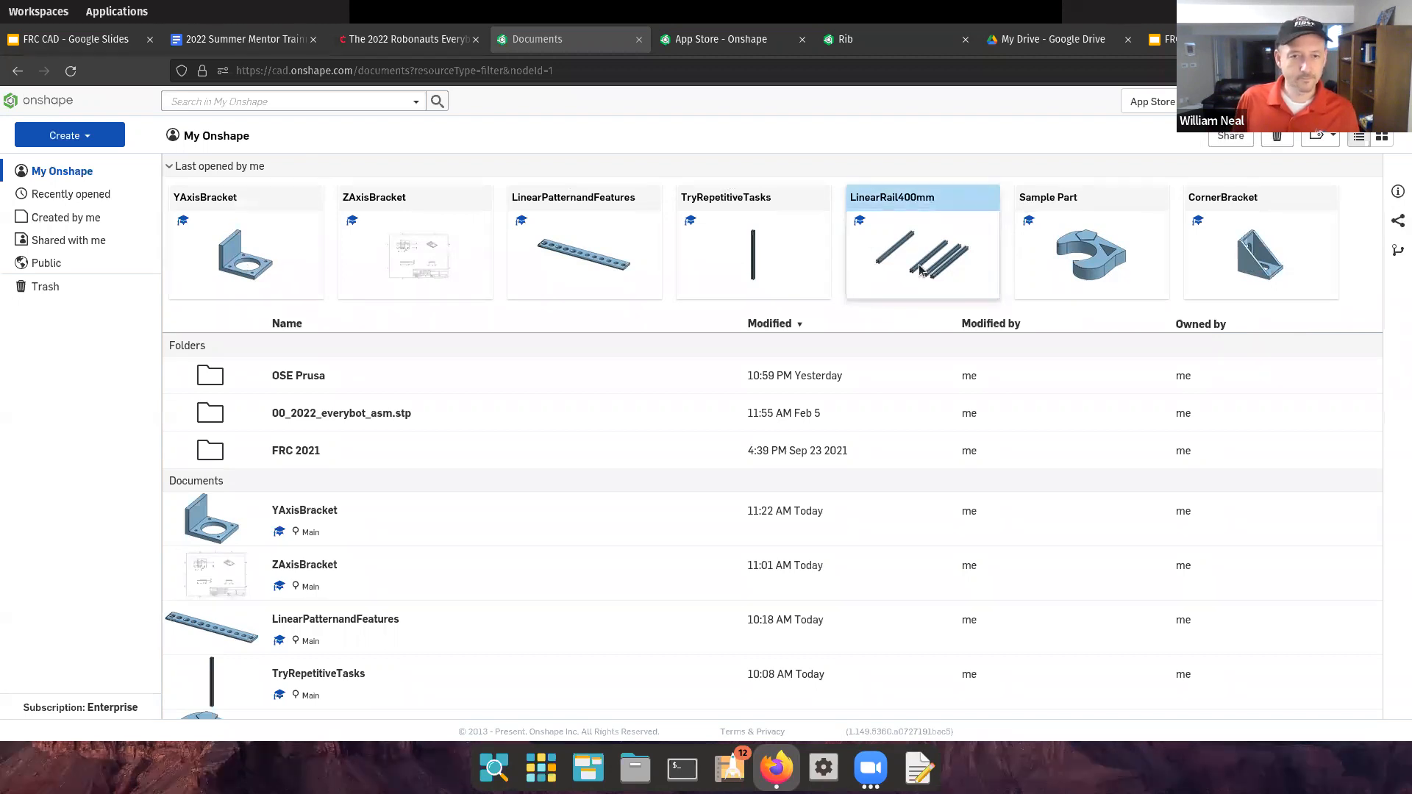
pyautogui.doubleClick(919, 269)
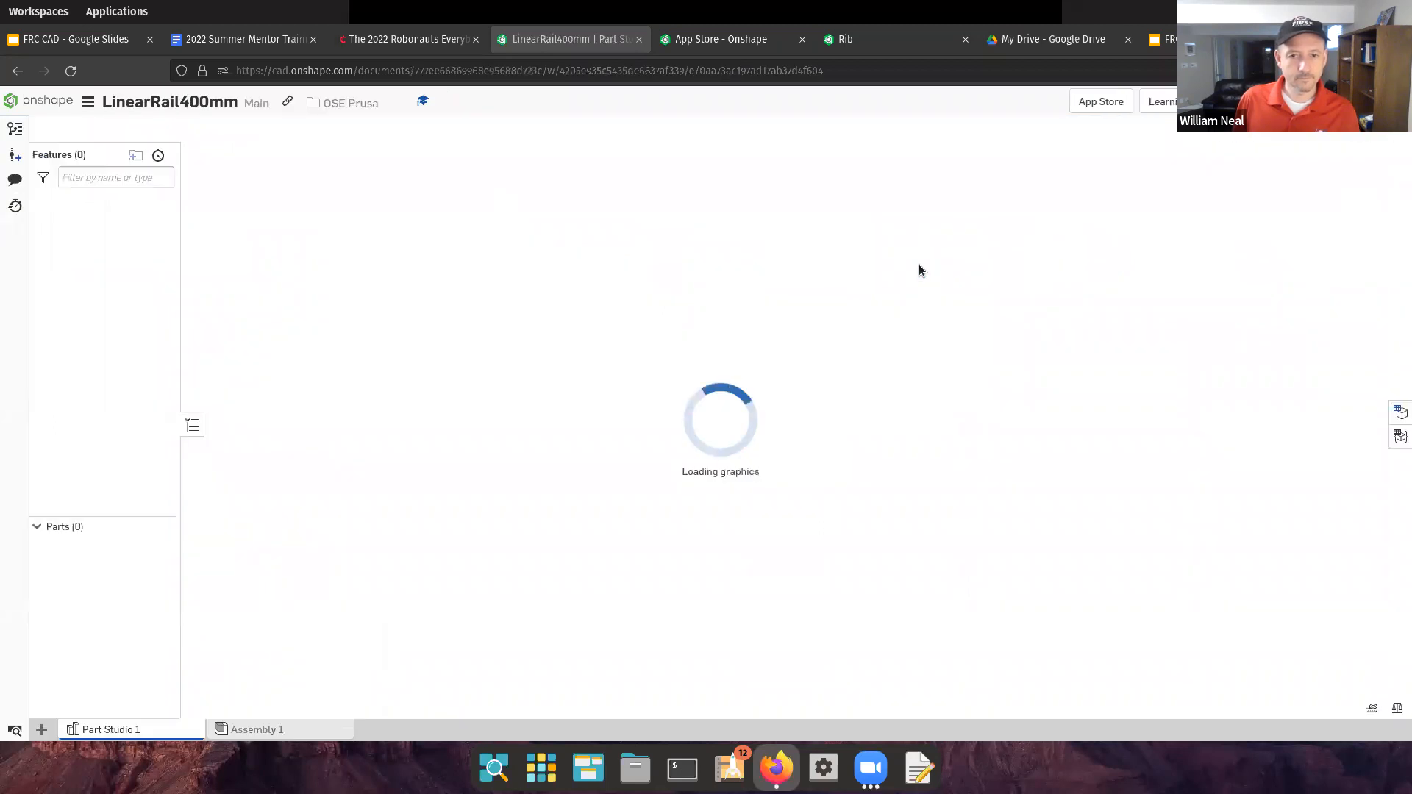
pyautogui.rightClick(638, 497)
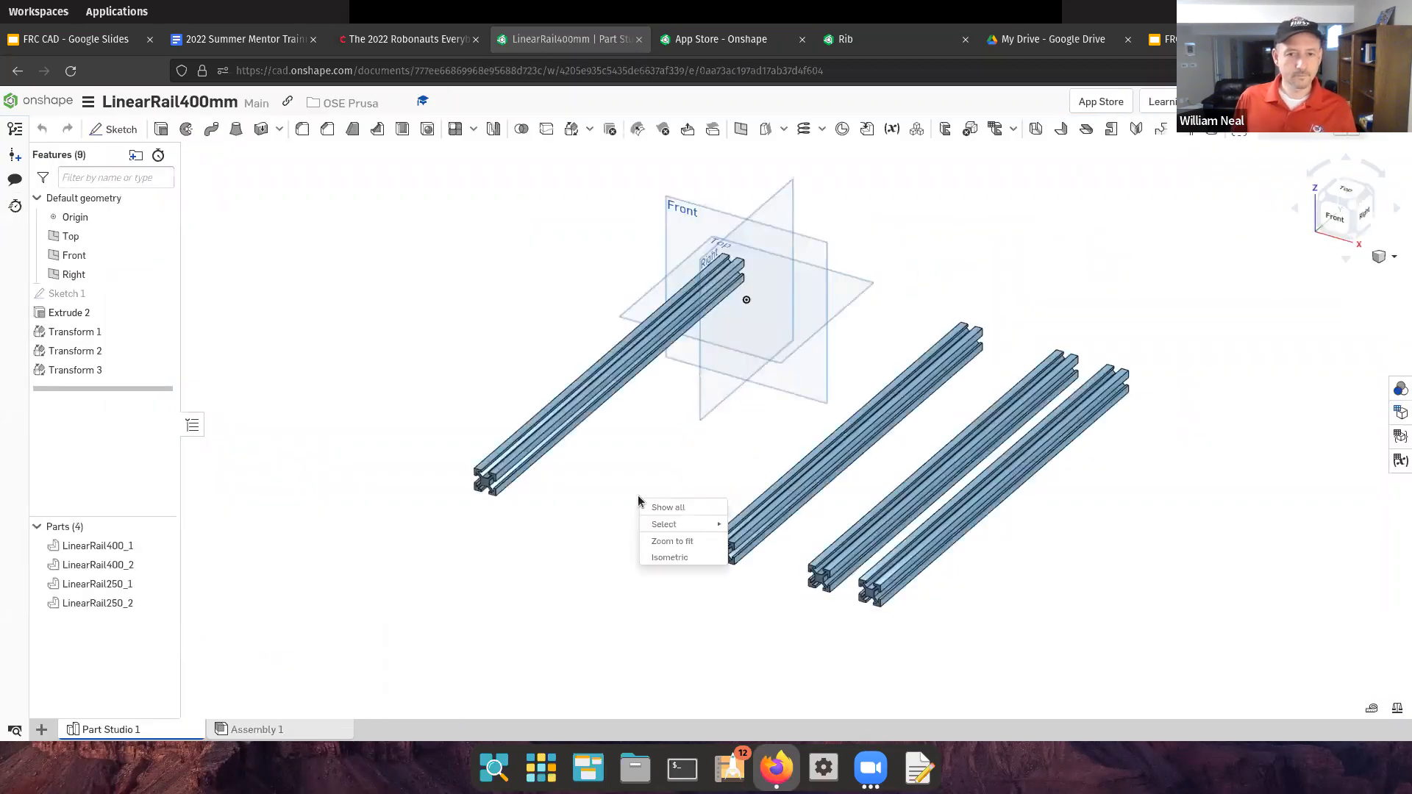
pyautogui.click(321, 334)
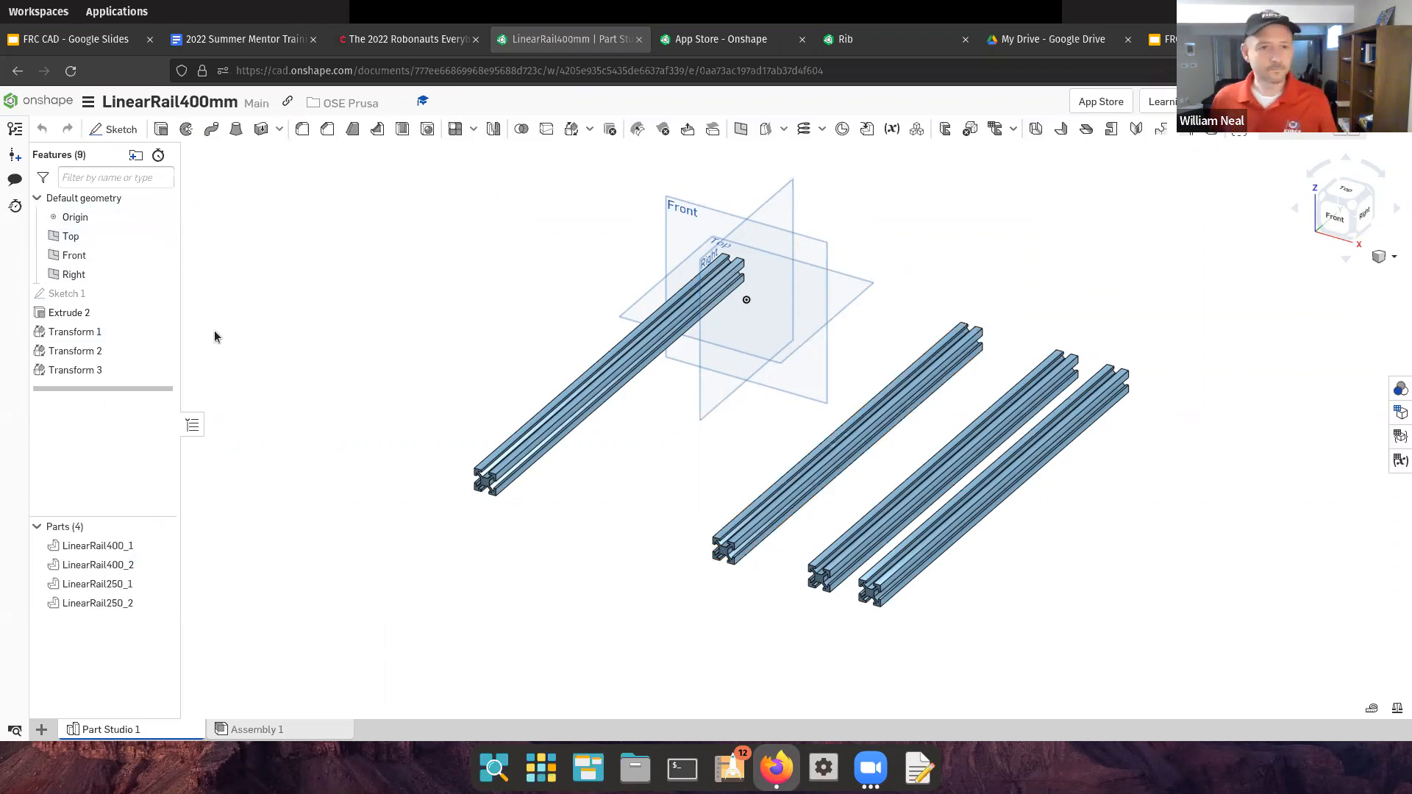
pyautogui.scroll(-3, 378, 390)
pyautogui.scroll(3, 390, 385)
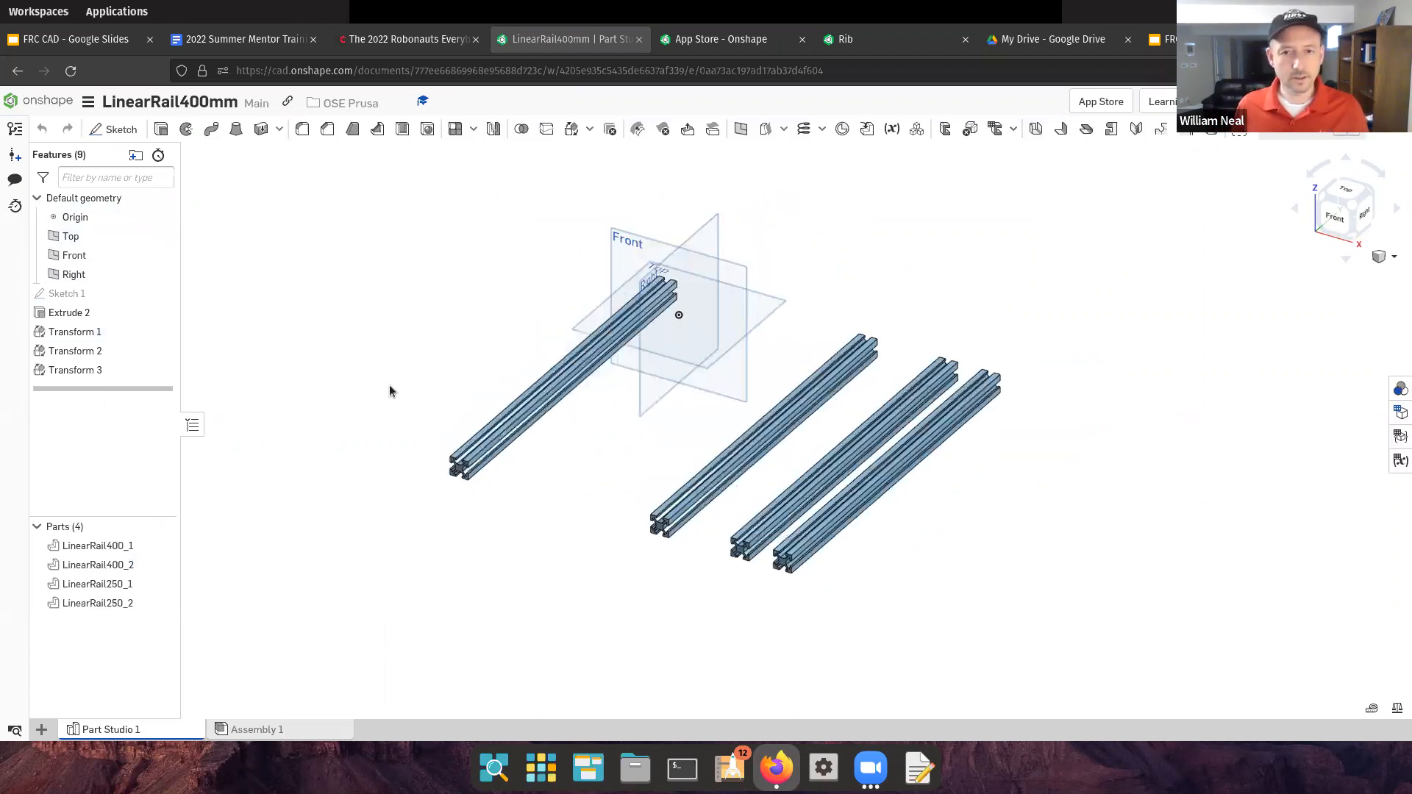
# Open Assembly 1 and insert the LinearRail250_1 part from the current document's Part Studio 1
pyautogui.click(298, 726)
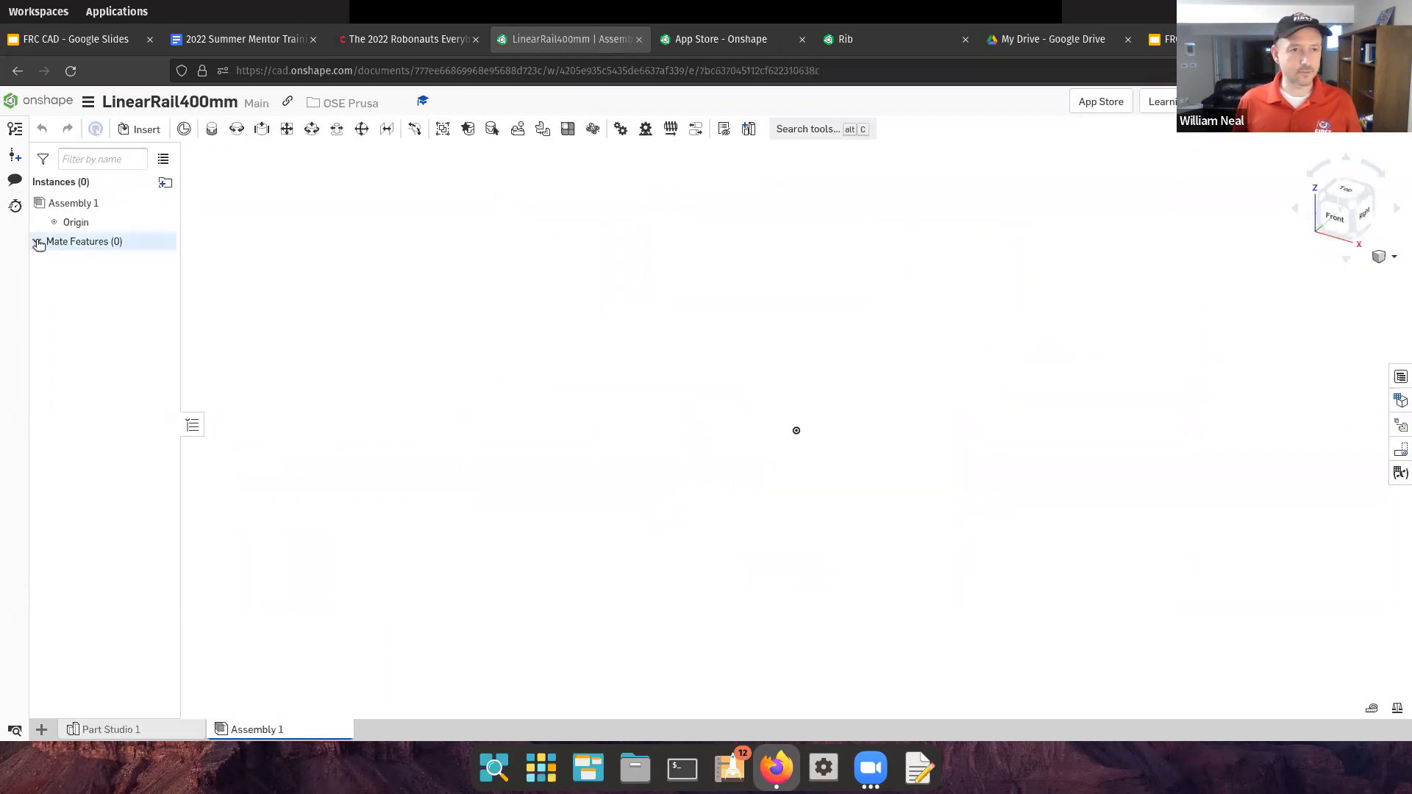
pyautogui.moveTo(74, 209); pyautogui.dragTo(81, 247)
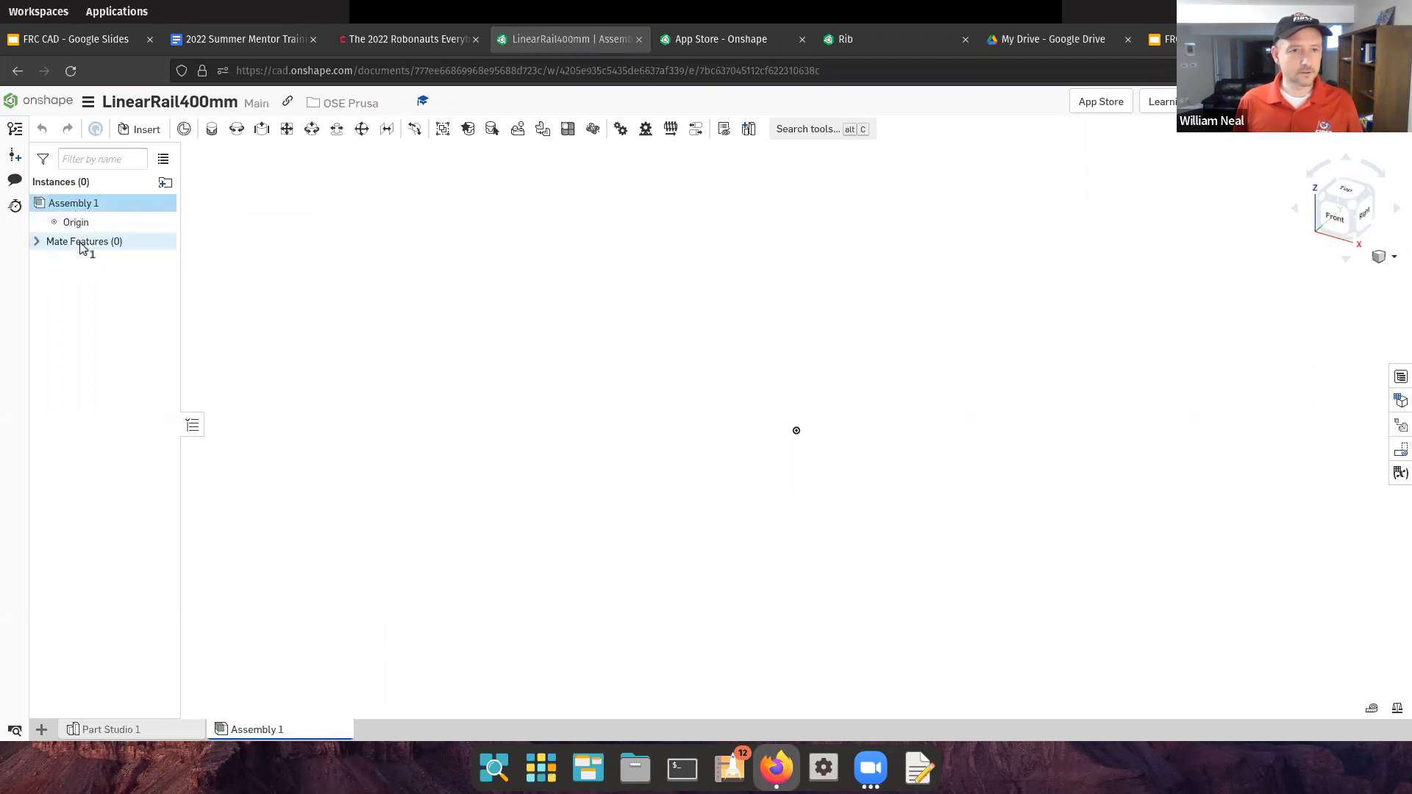
pyautogui.rightClick(435, 297)
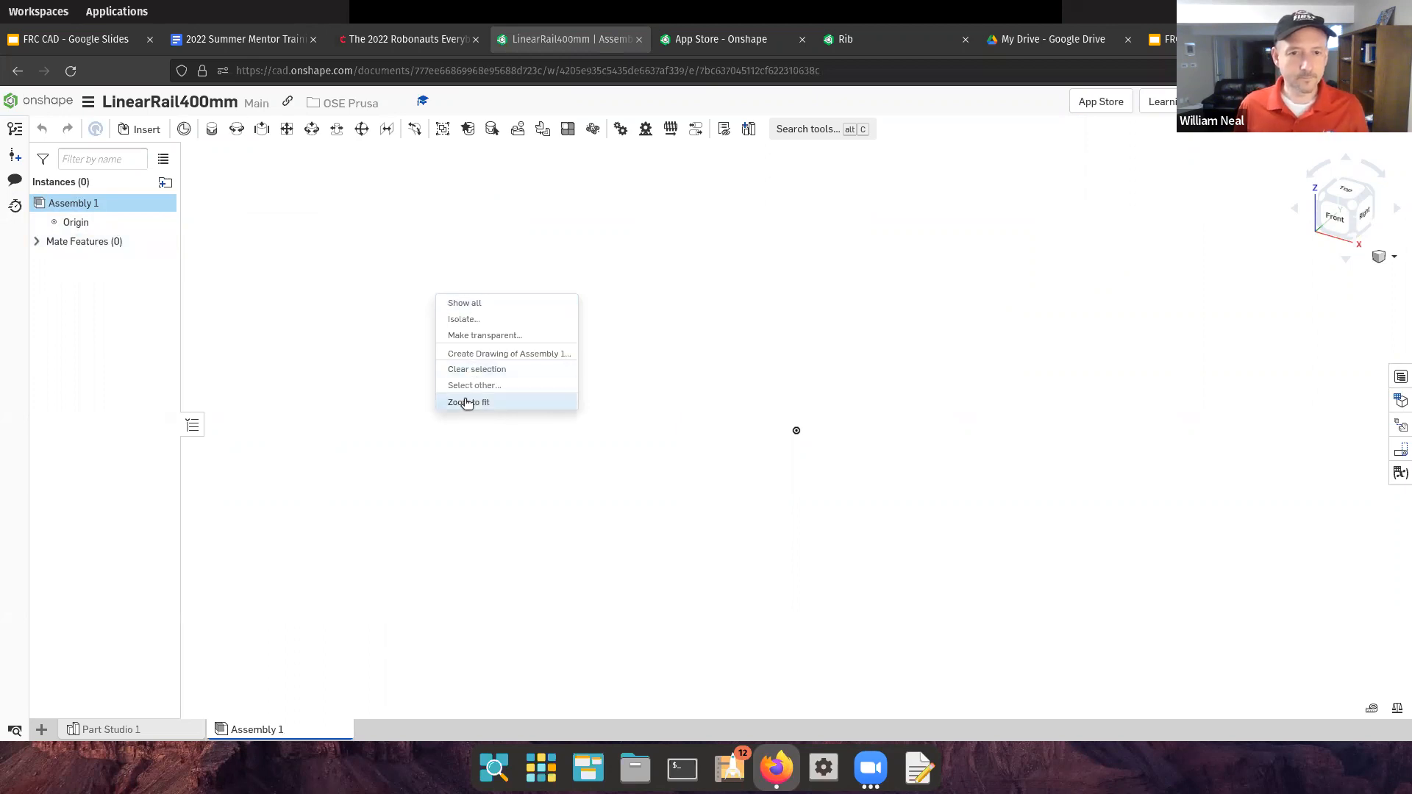
pyautogui.click(153, 129)
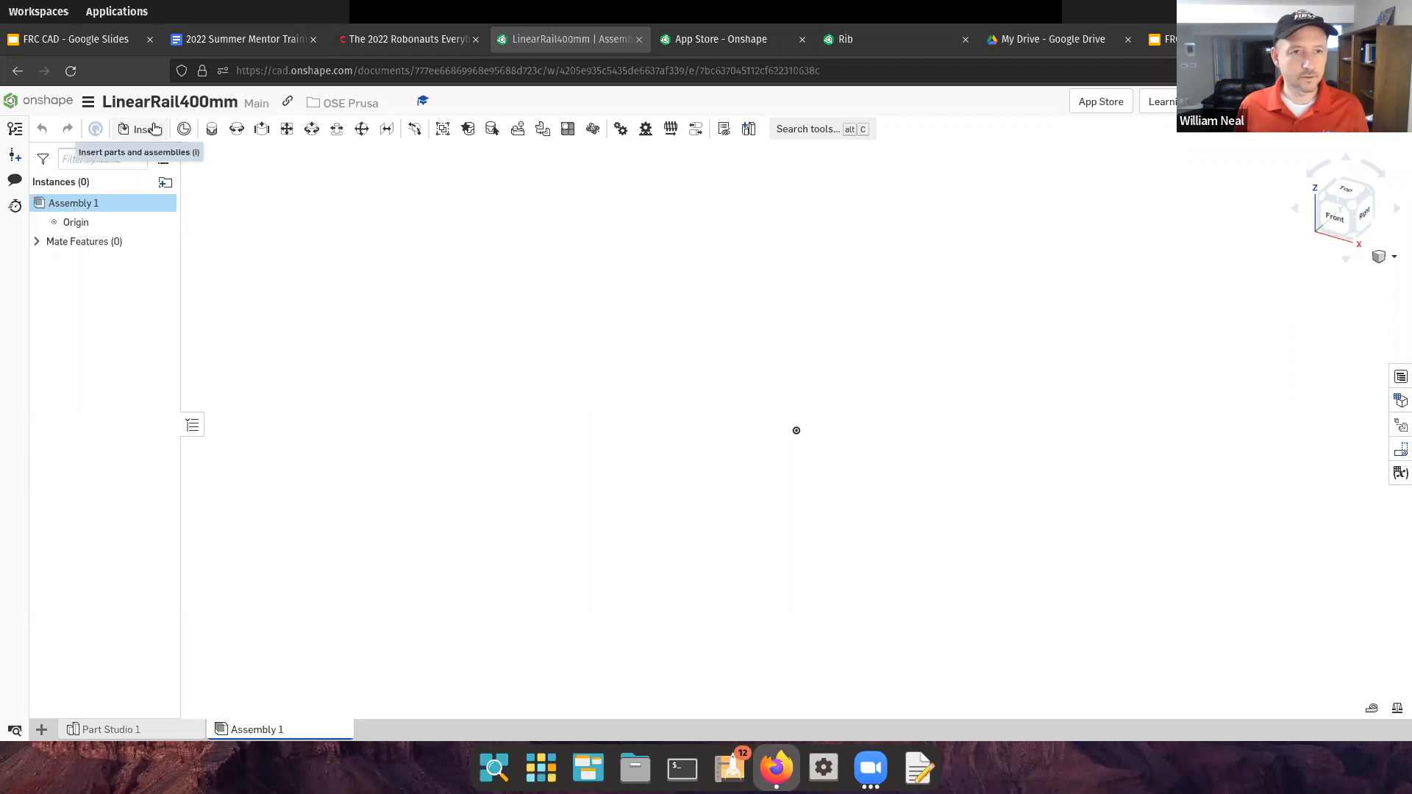
pyautogui.click(154, 130)
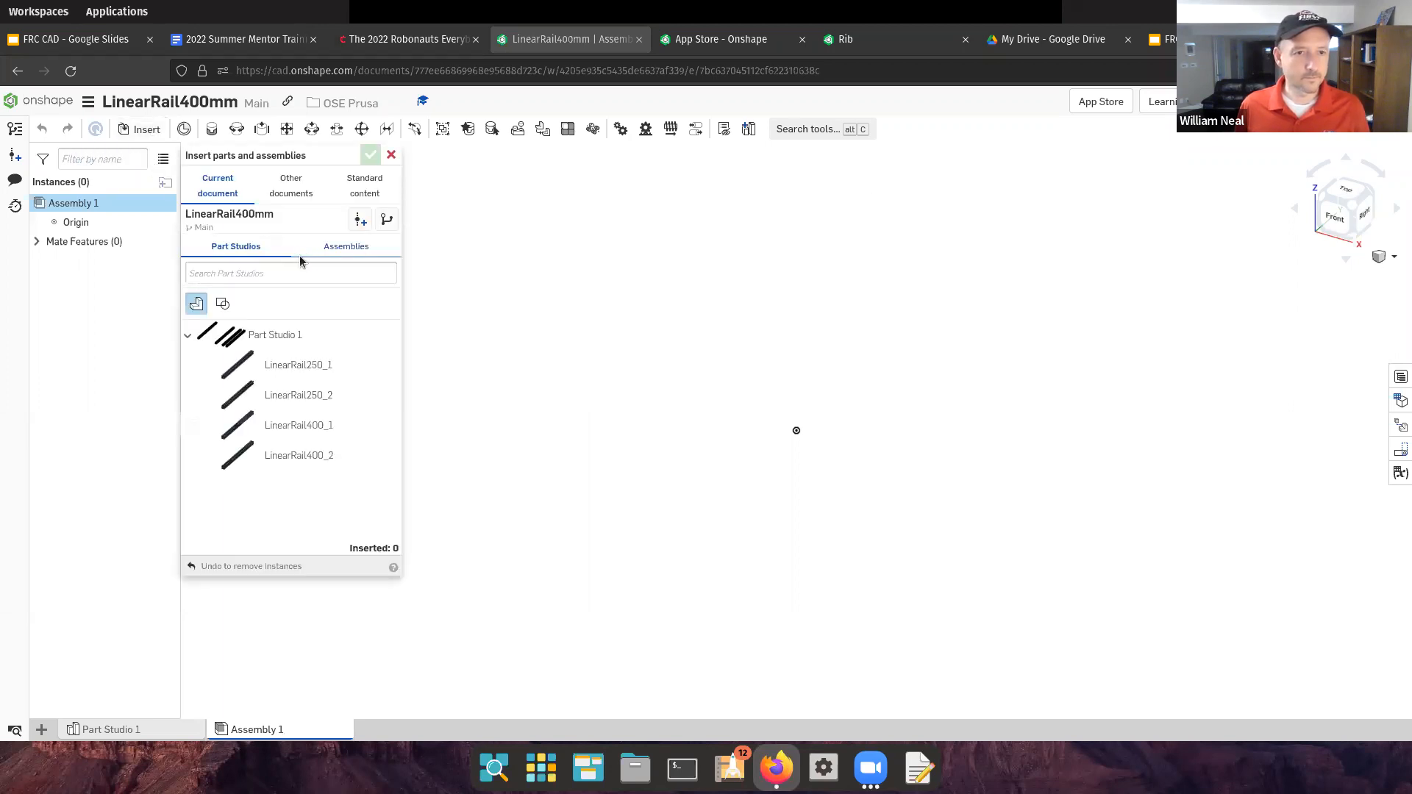
pyautogui.click(341, 247)
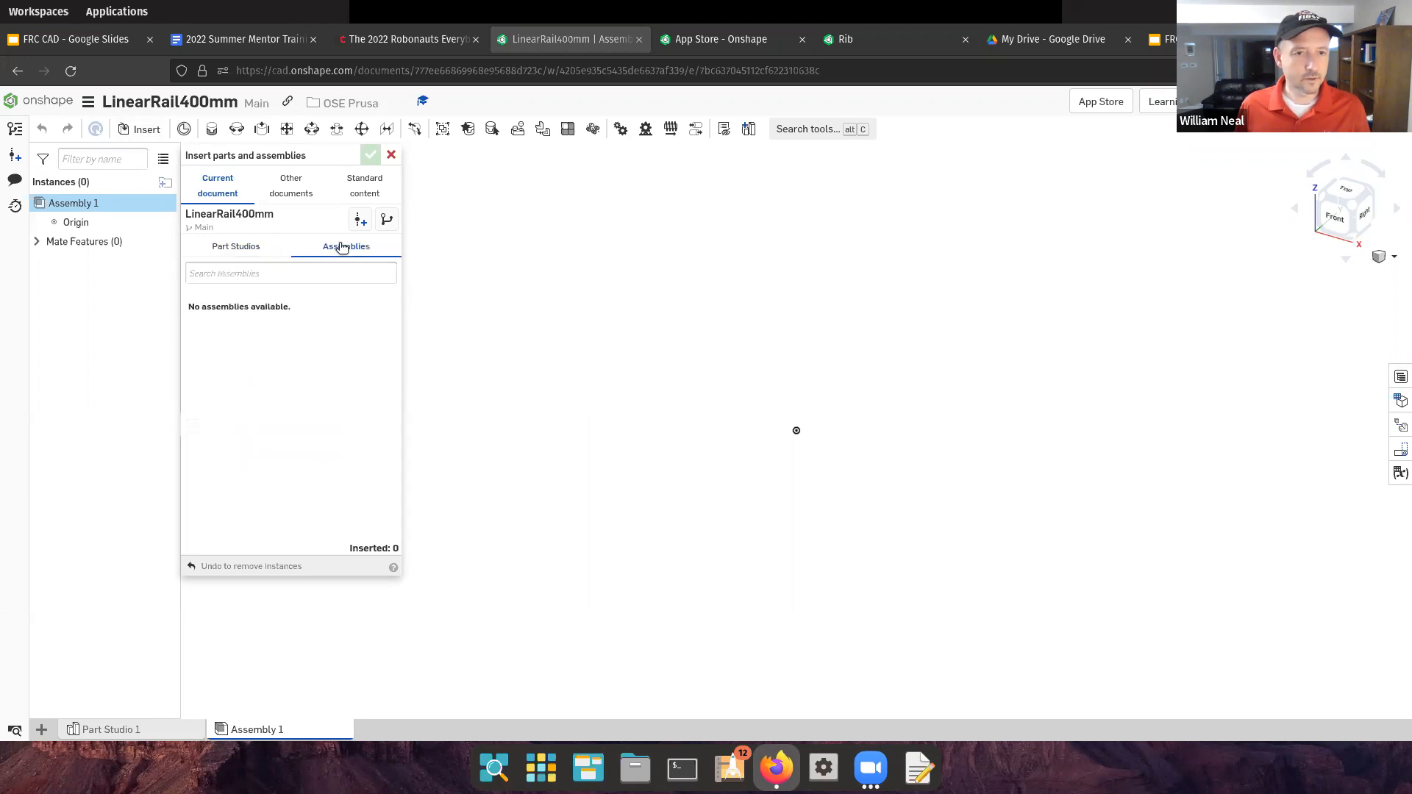
pyautogui.click(232, 250)
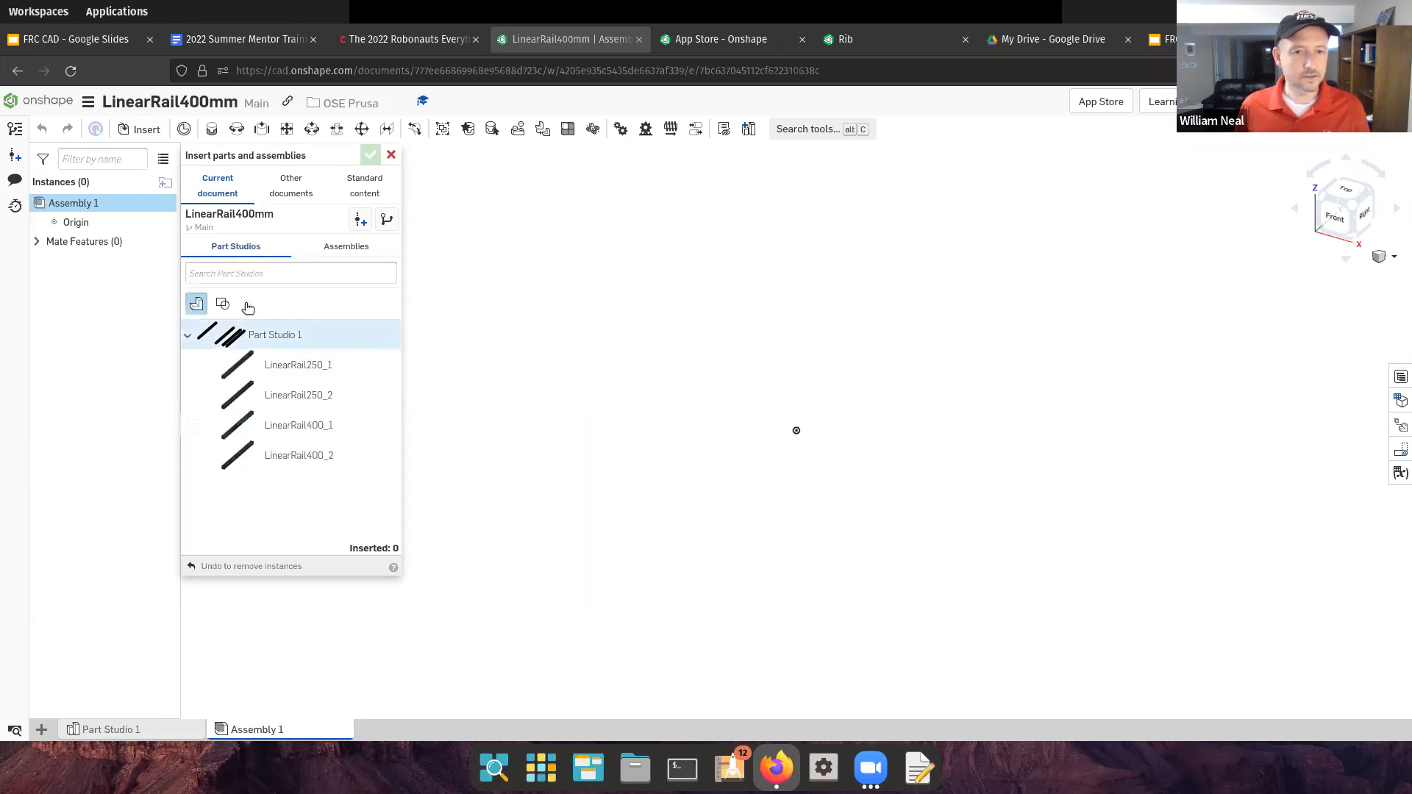
pyautogui.moveTo(252, 364); pyautogui.dragTo(652, 355)
pyautogui.click(236, 358)
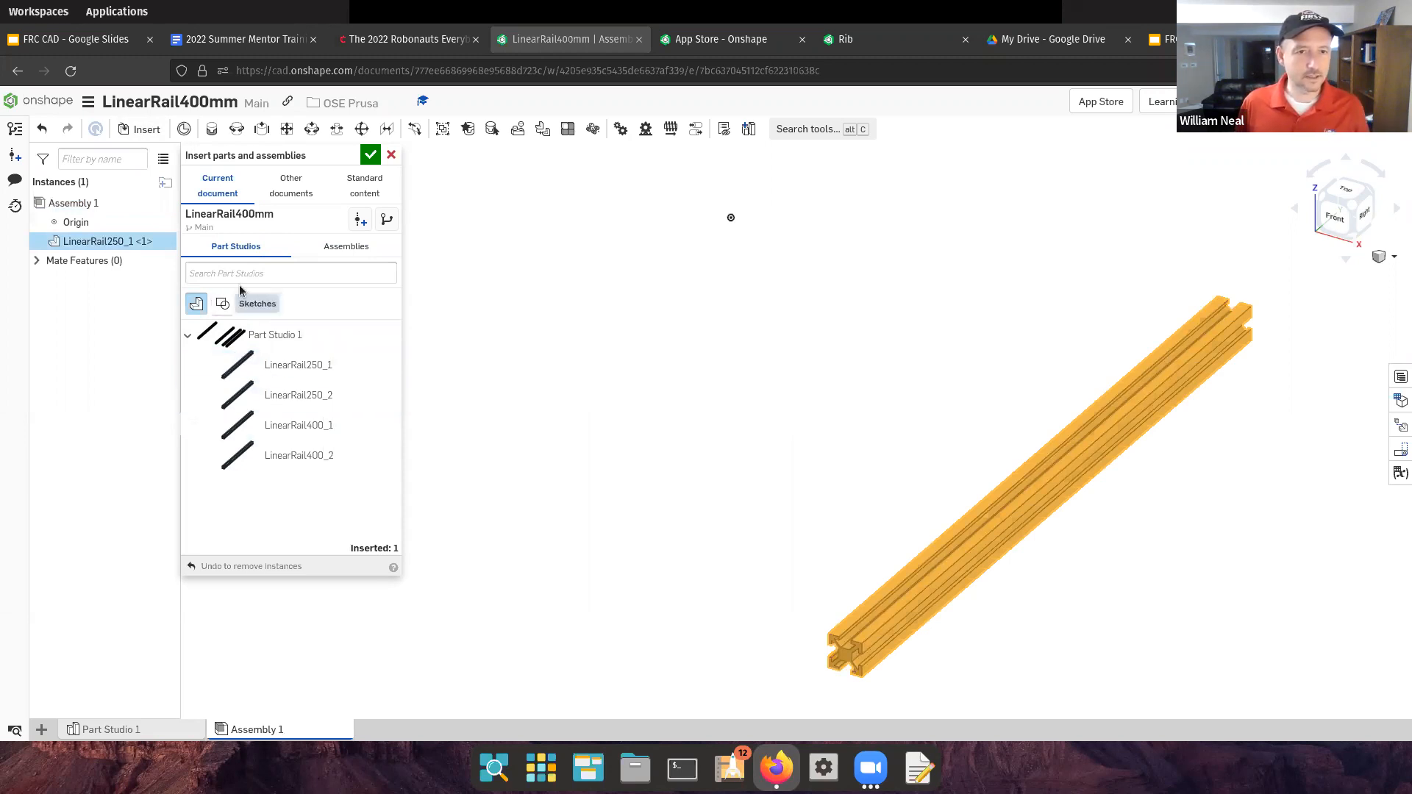
# Create a version of the CornerBracket document from the self-created documents and insert its CornerBracket part beside the rail
pyautogui.click(279, 191)
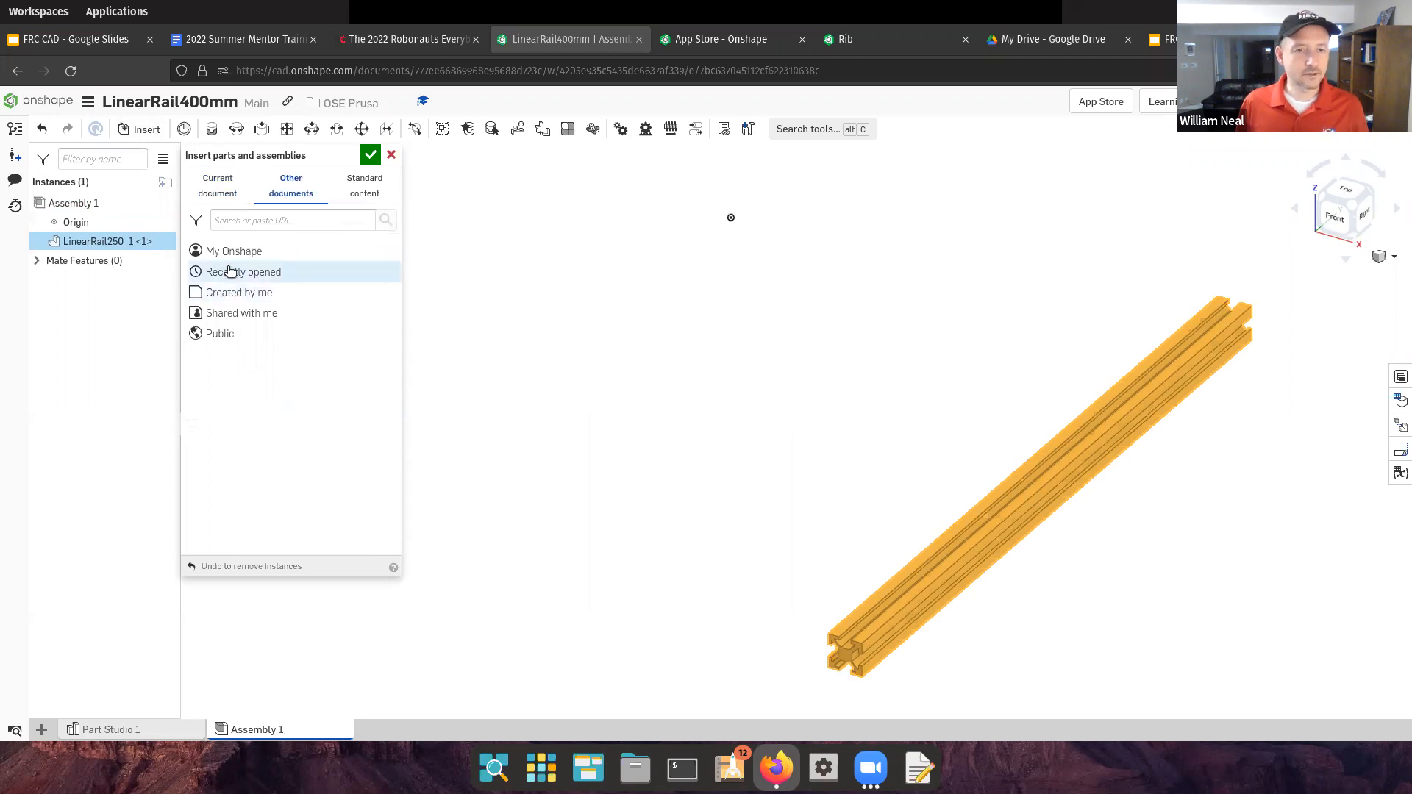
pyautogui.click(231, 292)
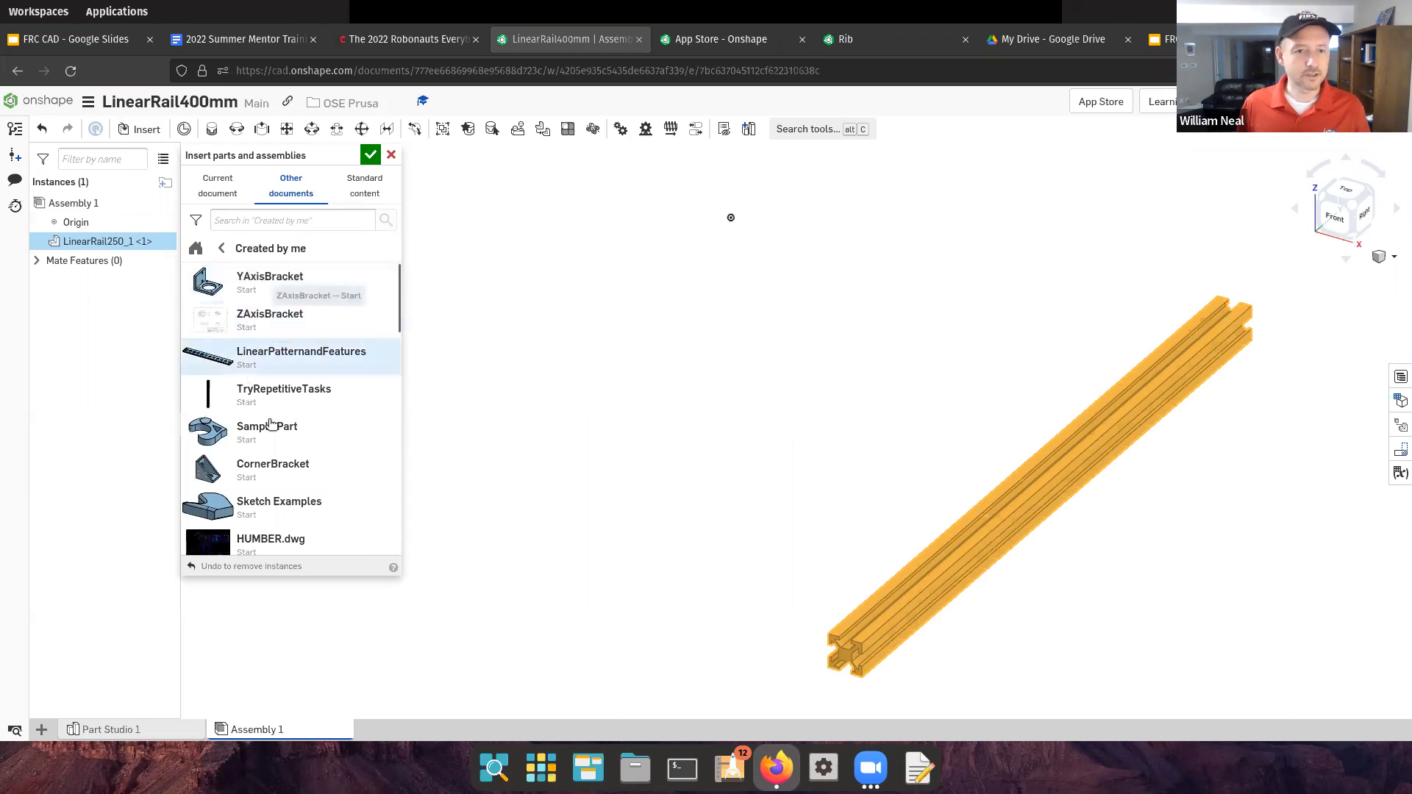
pyautogui.scroll(-2, 258, 405)
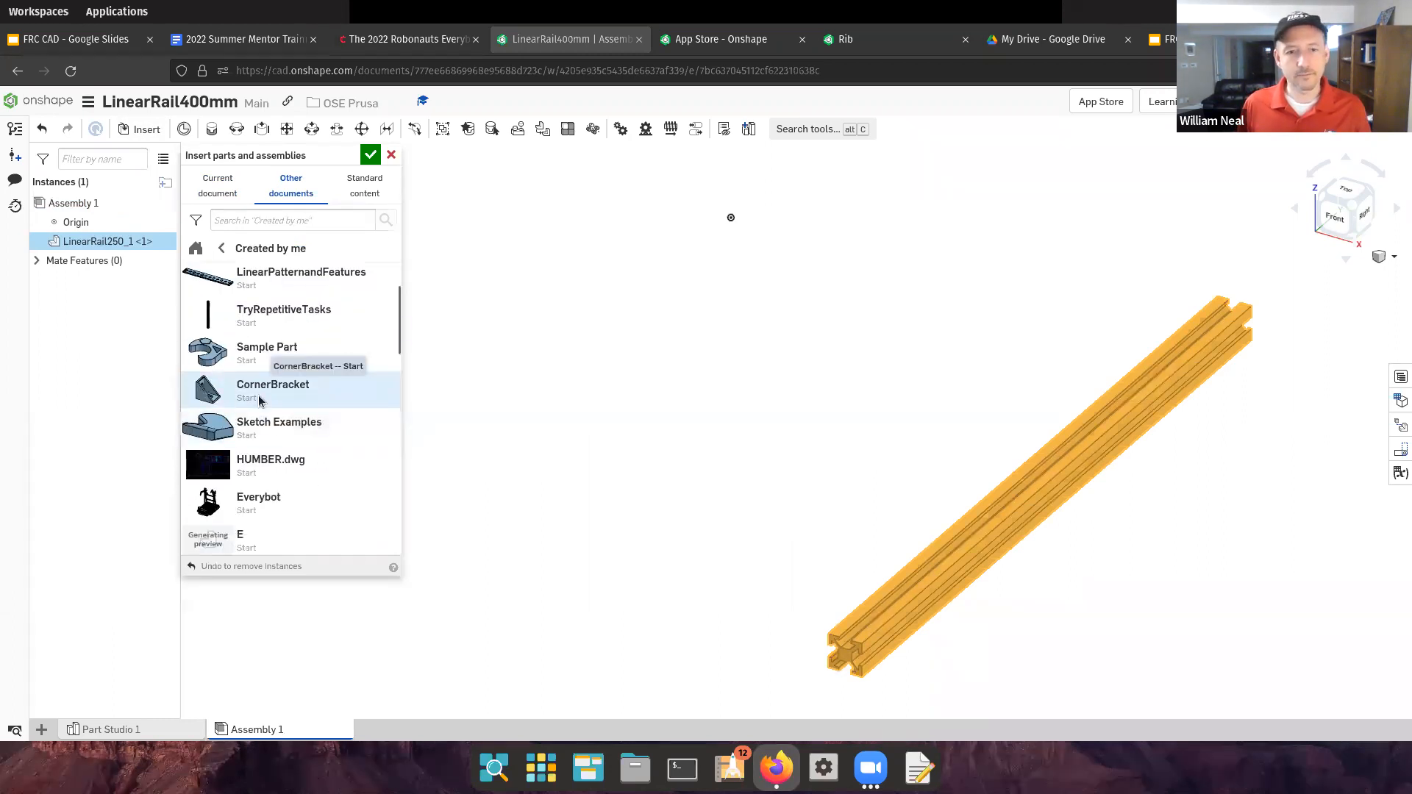
pyautogui.click(259, 397)
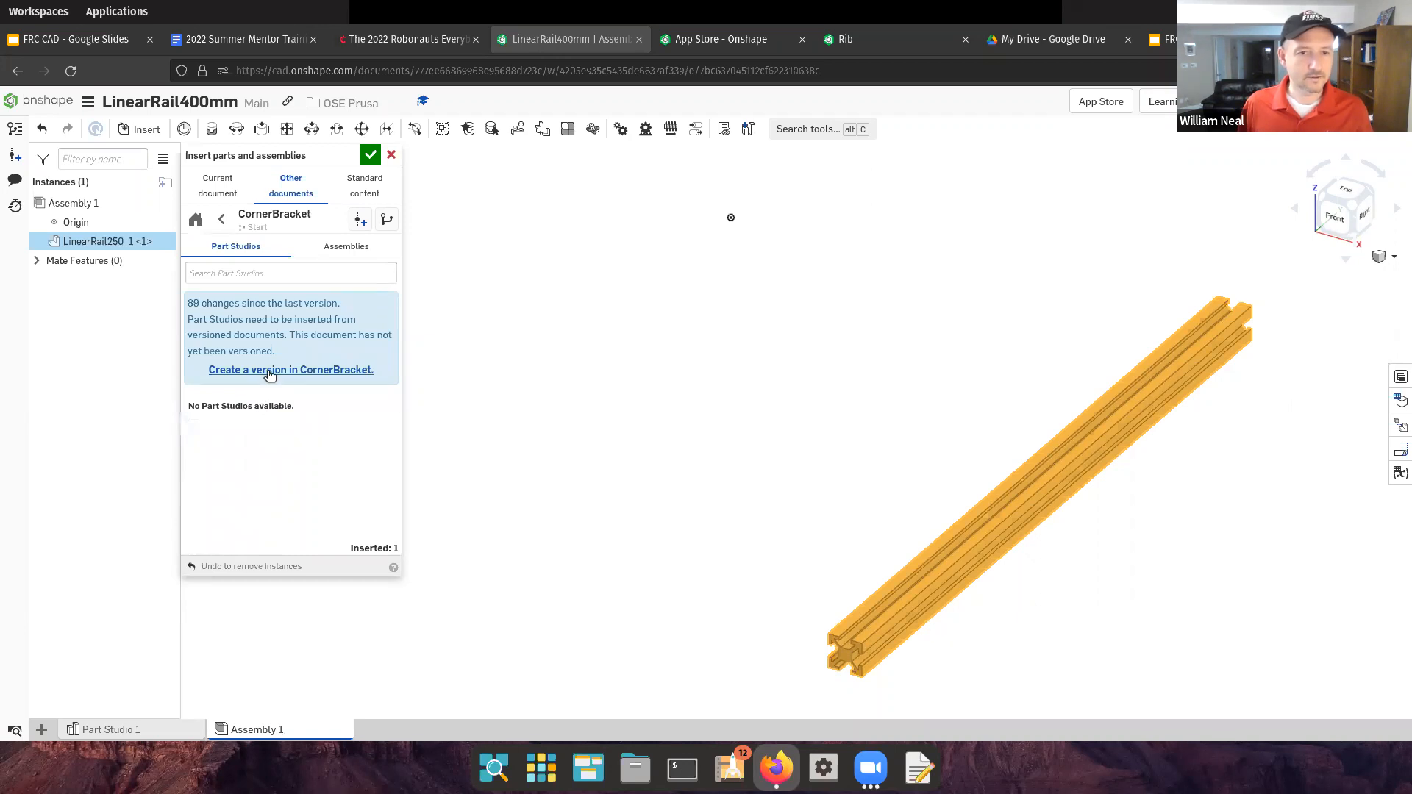
pyautogui.click(278, 375)
pyautogui.click(772, 377)
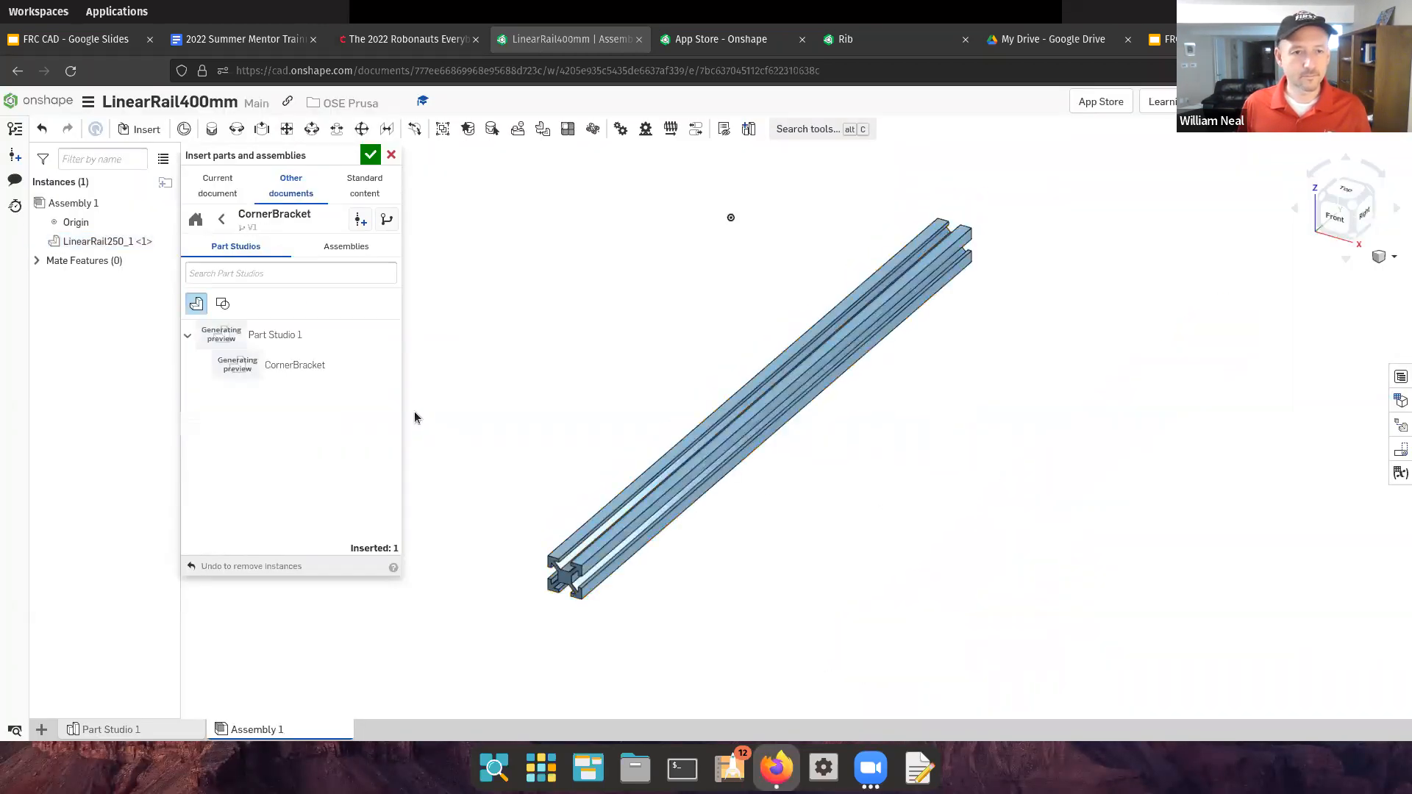
pyautogui.click(309, 373)
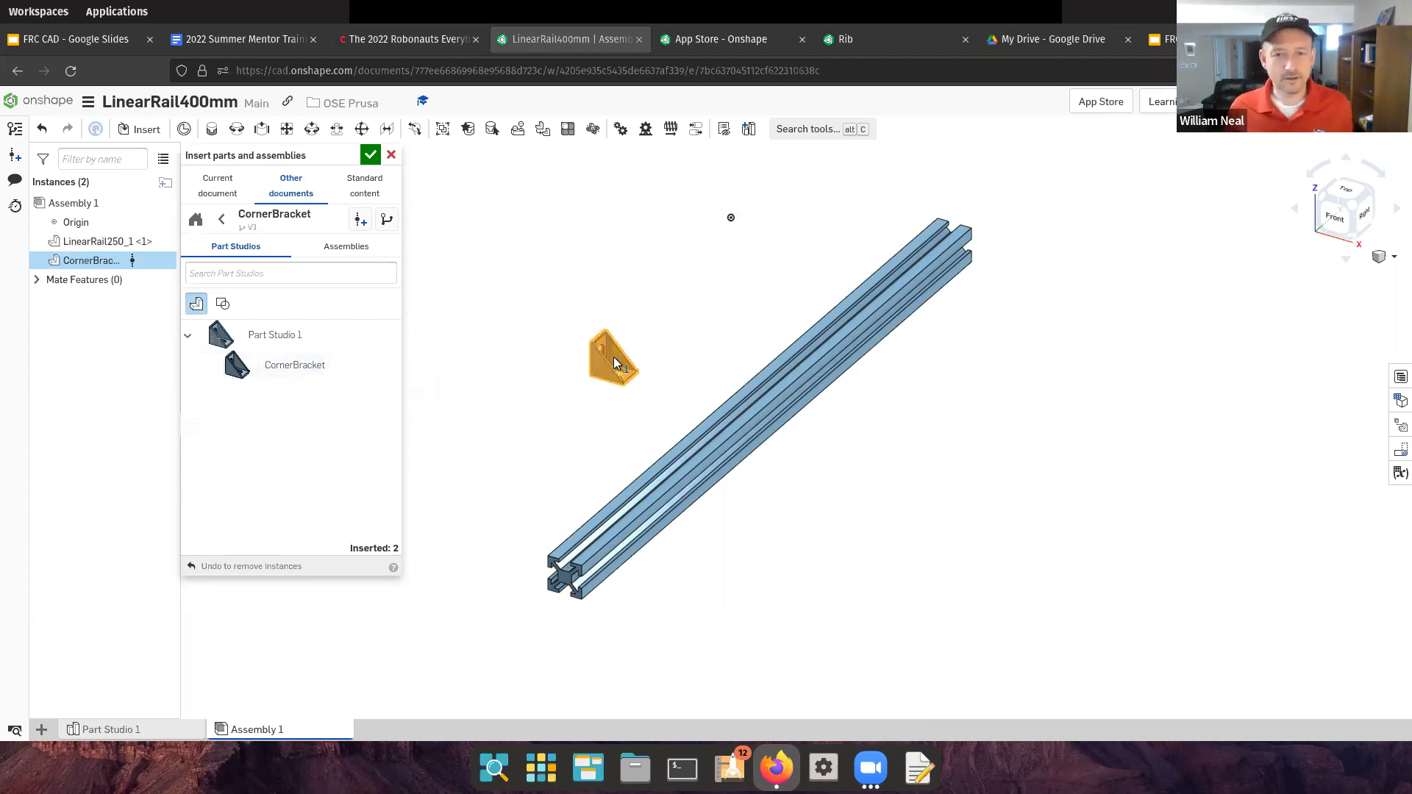
pyautogui.click(678, 306)
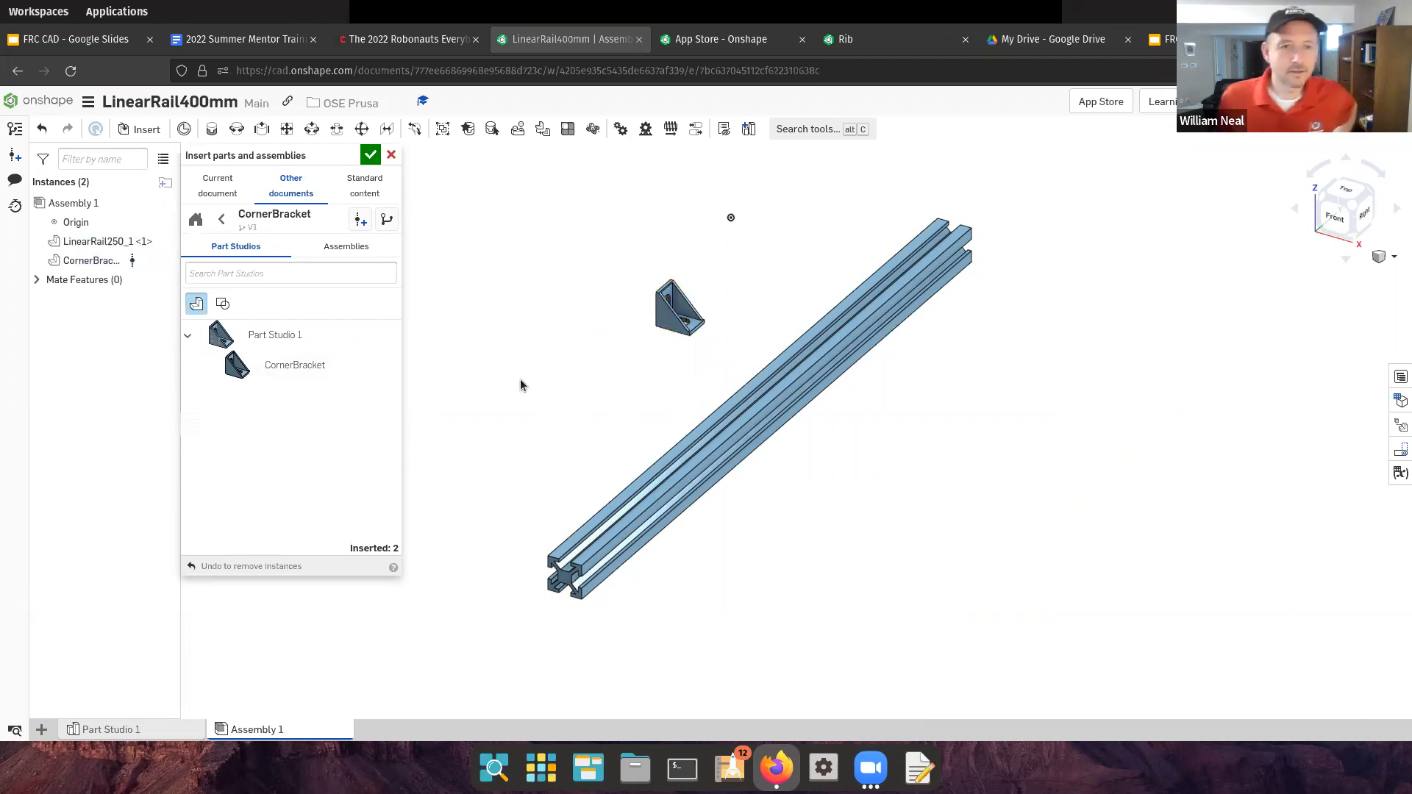
# Configure a standard ANSI inch heavy hex bolt in the Hex bolts class with size 1-5/8-8
pyautogui.click(365, 189)
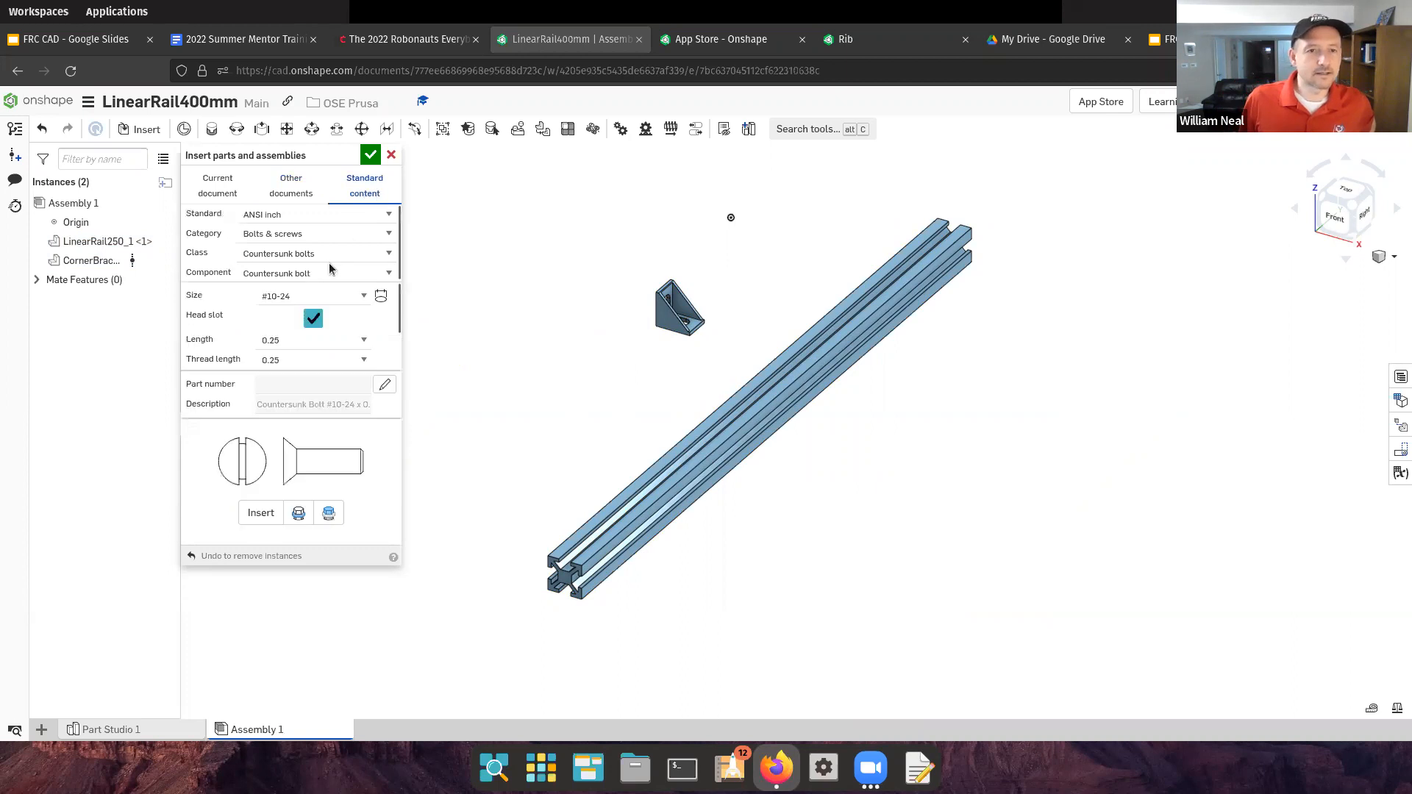
pyautogui.click(287, 235)
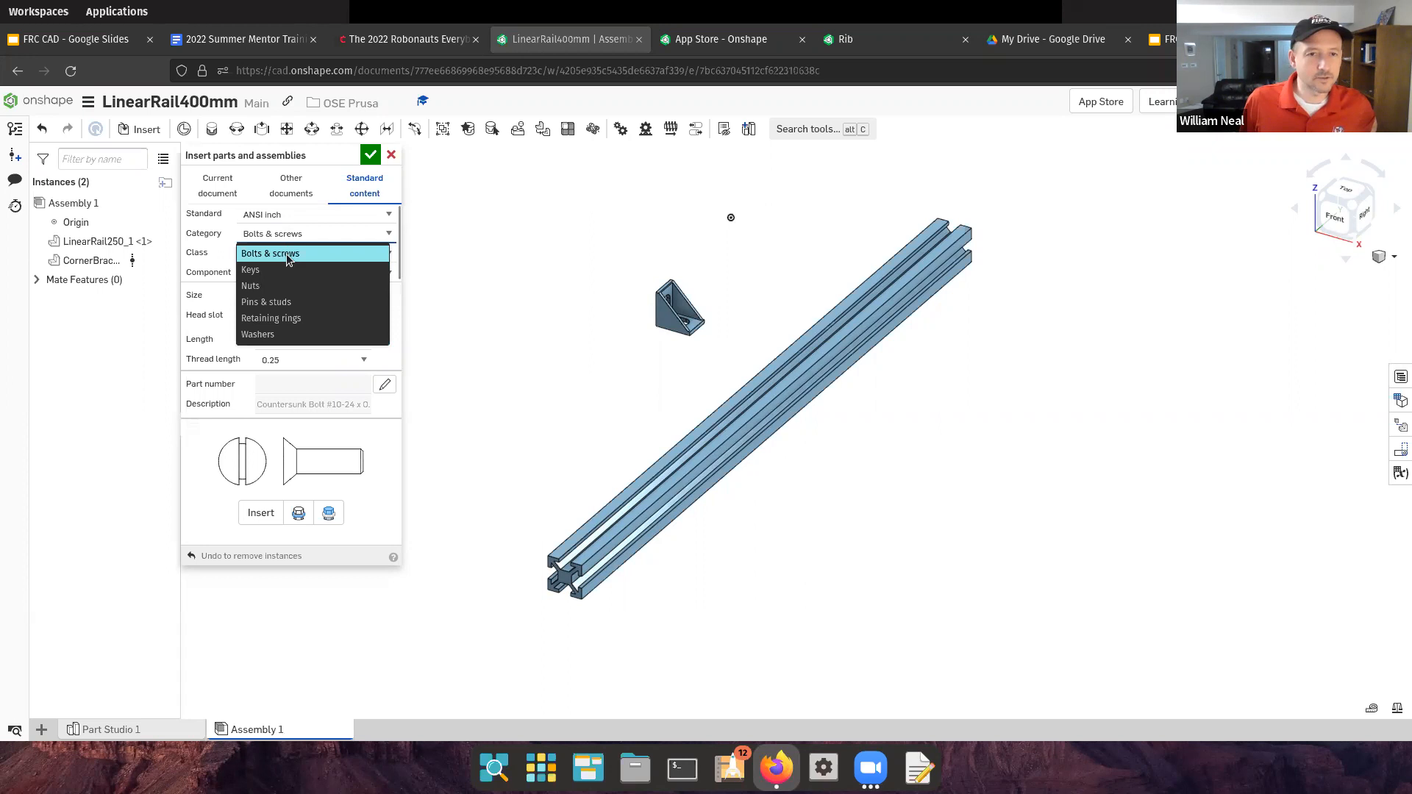
pyautogui.click(286, 257)
pyautogui.click(296, 254)
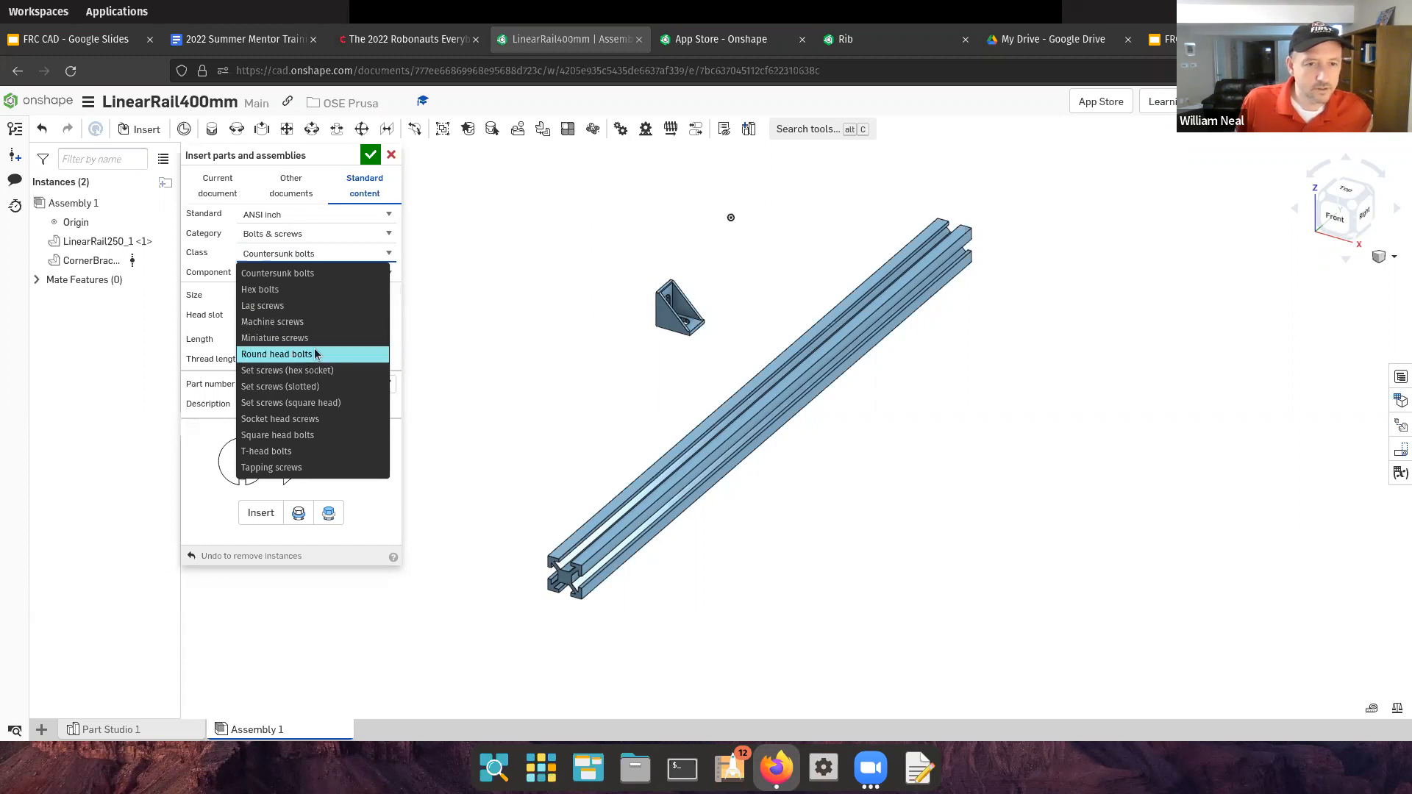
pyautogui.click(292, 289)
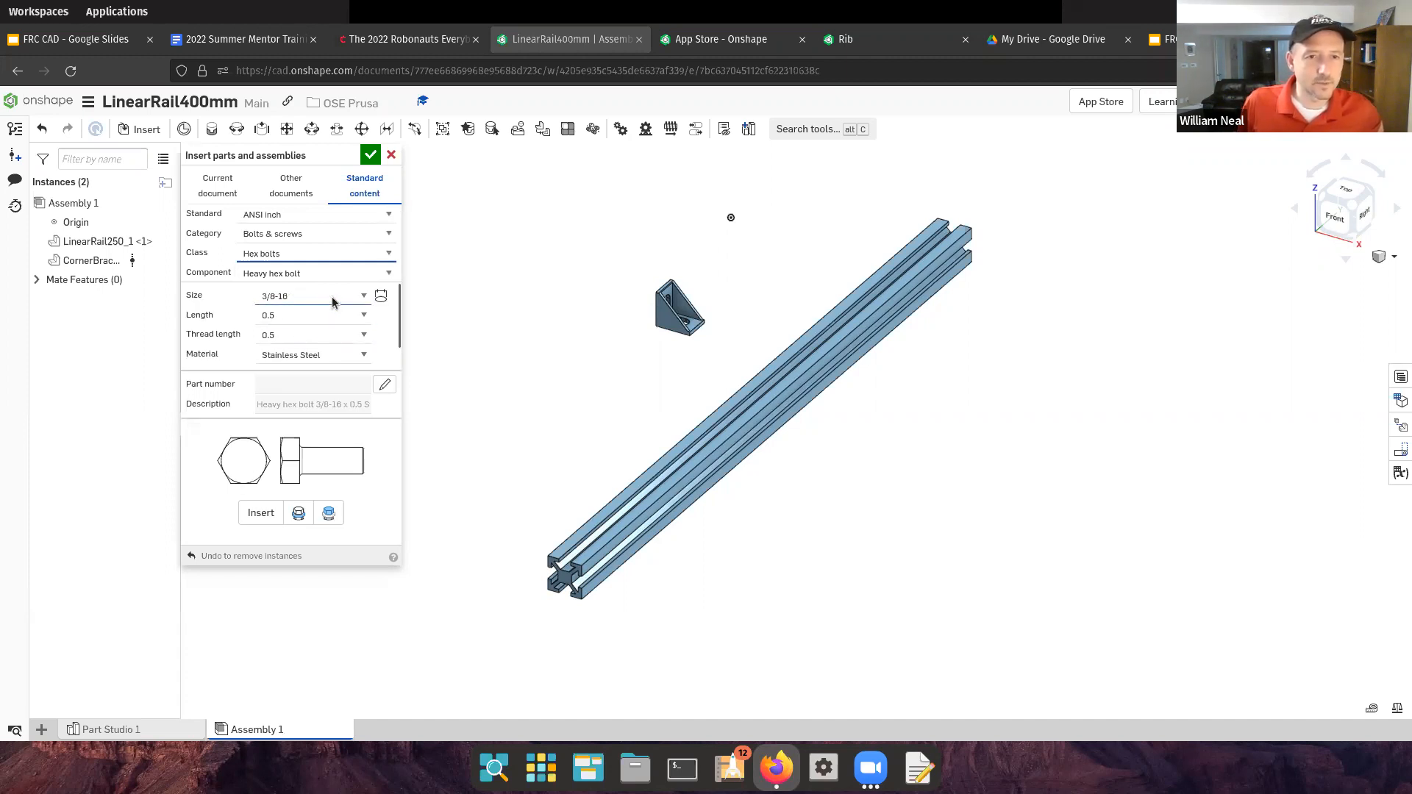
pyautogui.click(375, 214)
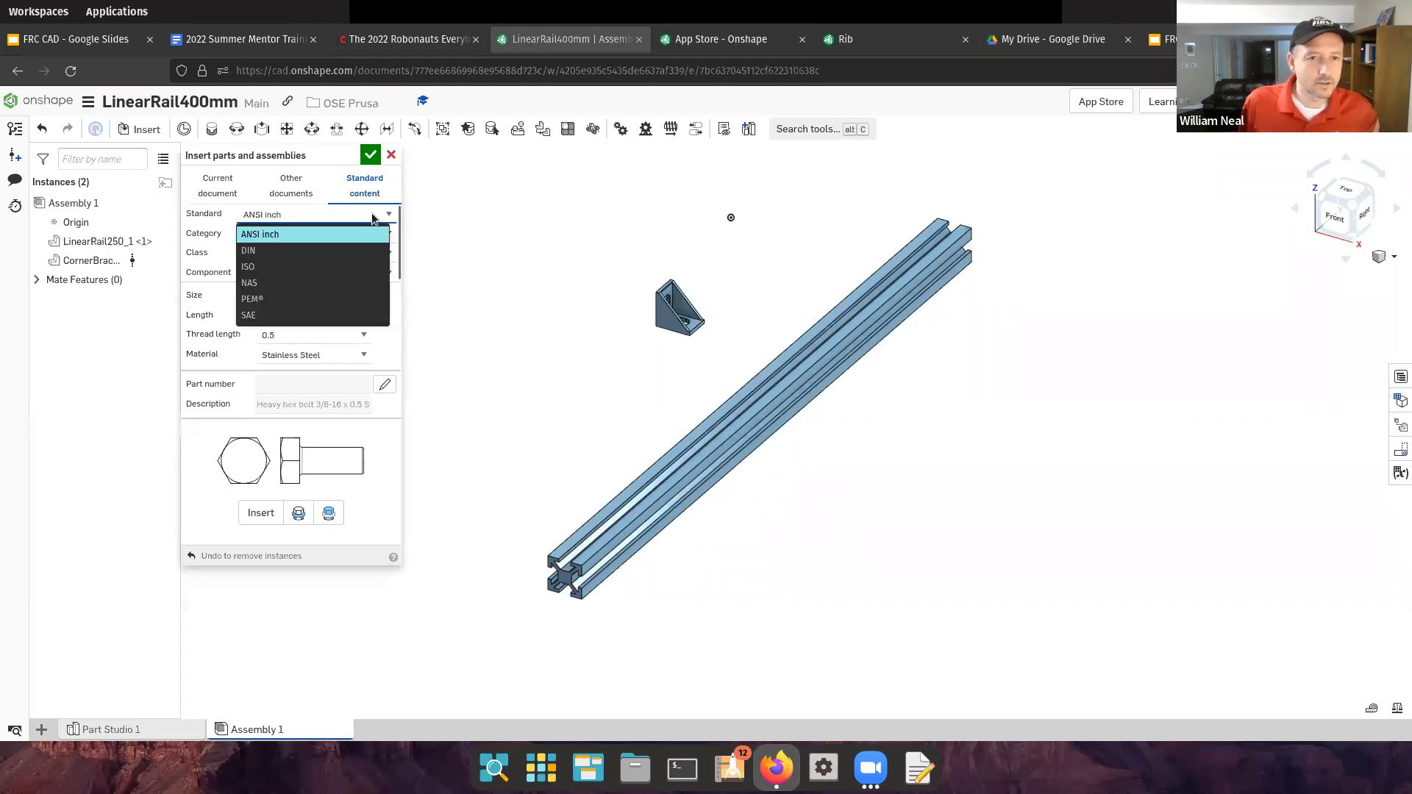
pyautogui.click(215, 237)
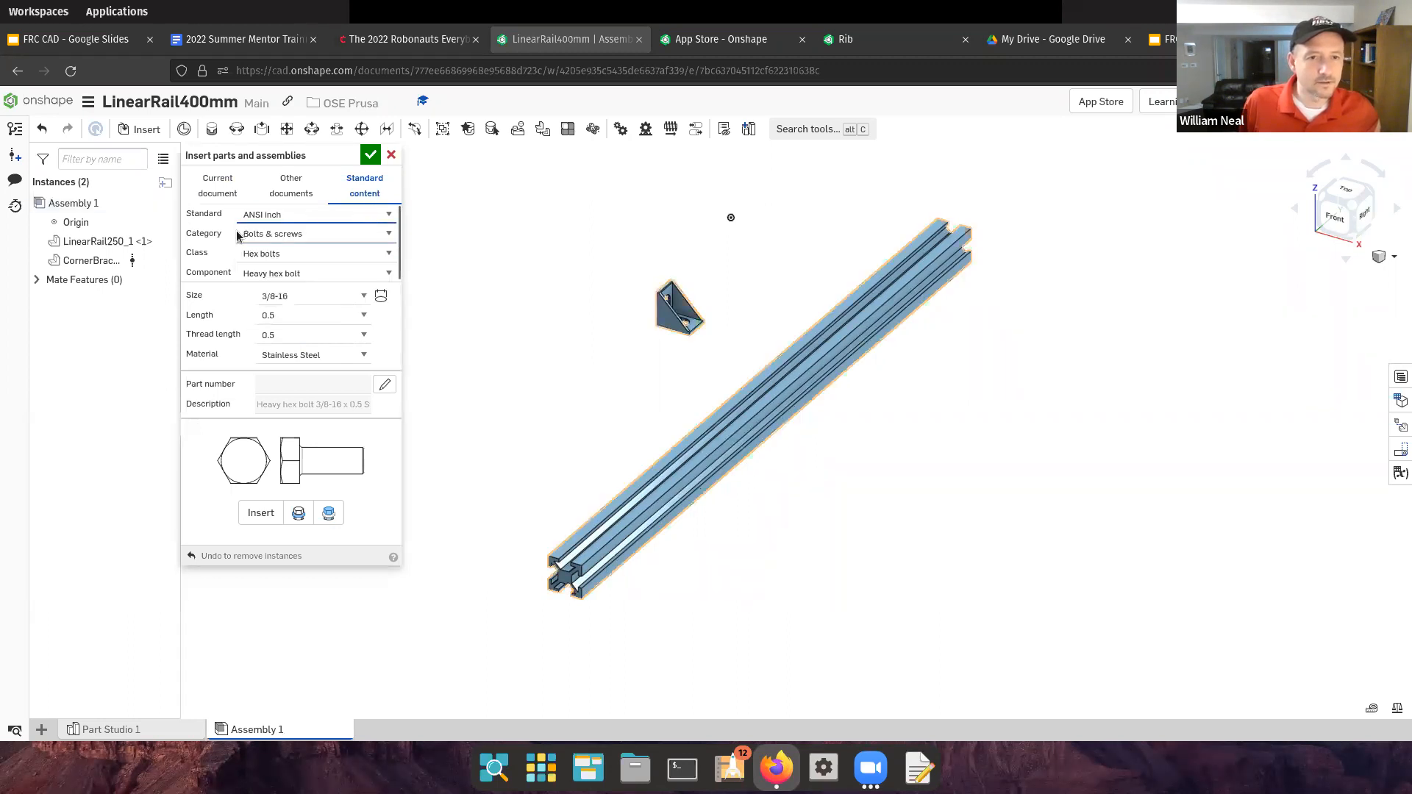
pyautogui.click(364, 296)
pyautogui.scroll(-3, 302, 426)
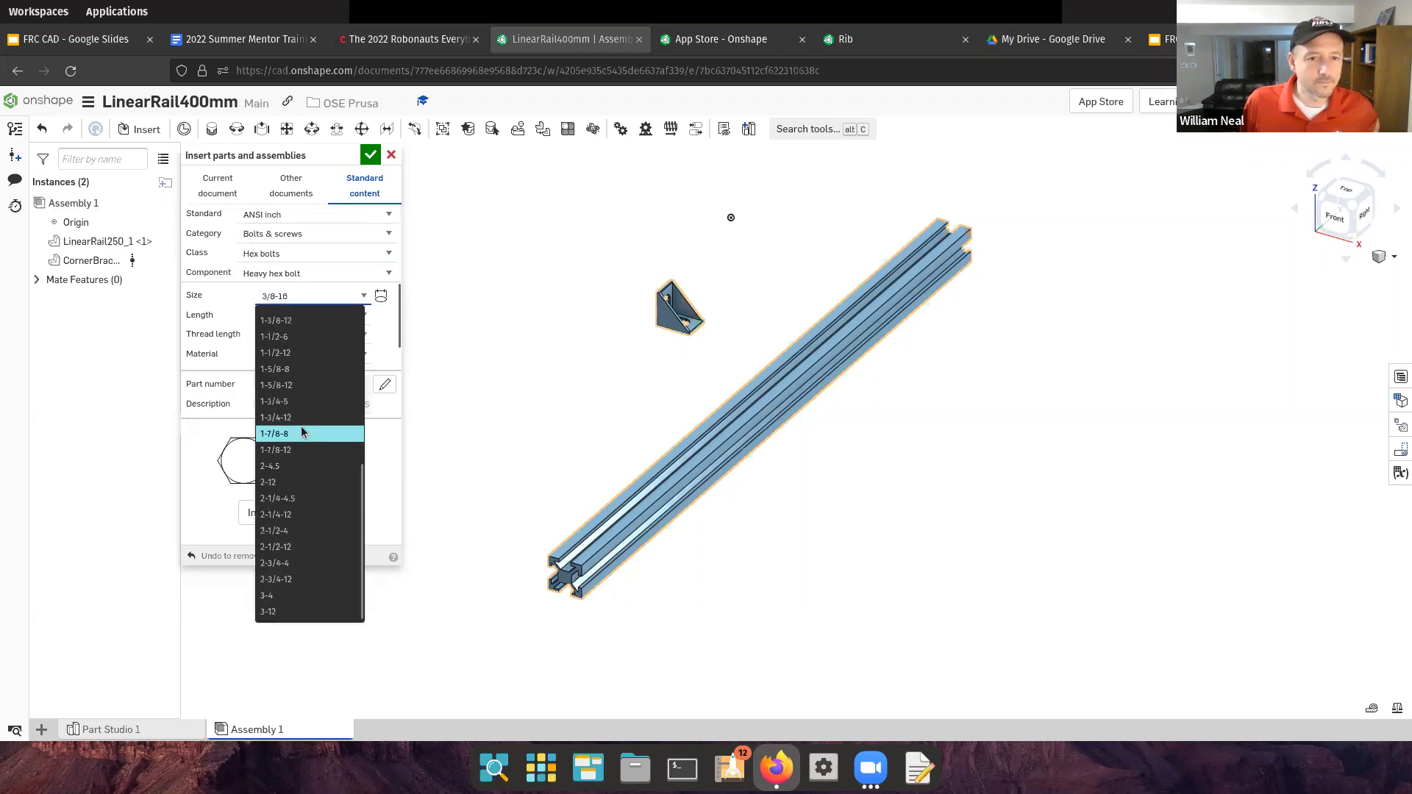
pyautogui.click(297, 374)
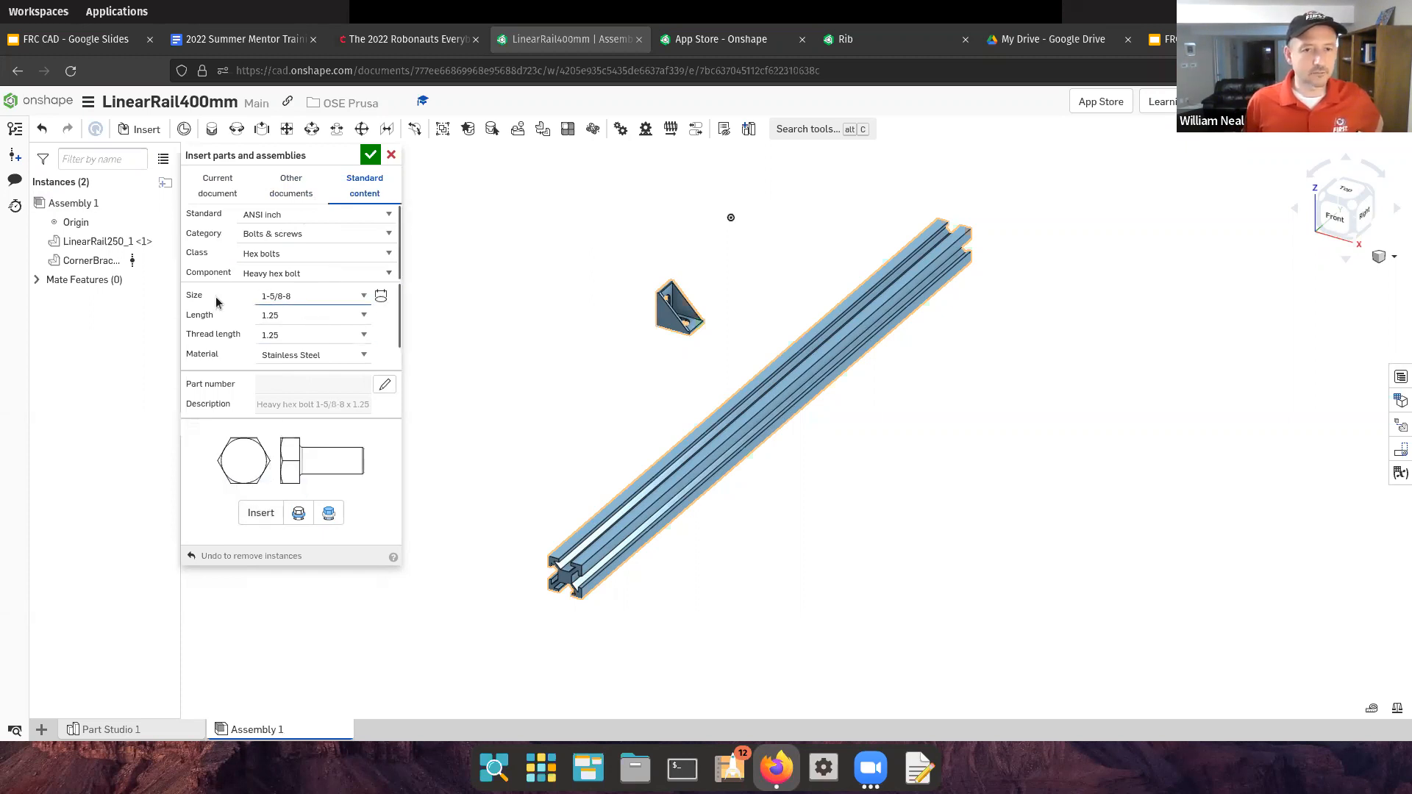
# Switch the hardware standard to DIN and set the cross recess head screw size to M5
pyautogui.click(261, 222)
pyautogui.click(259, 255)
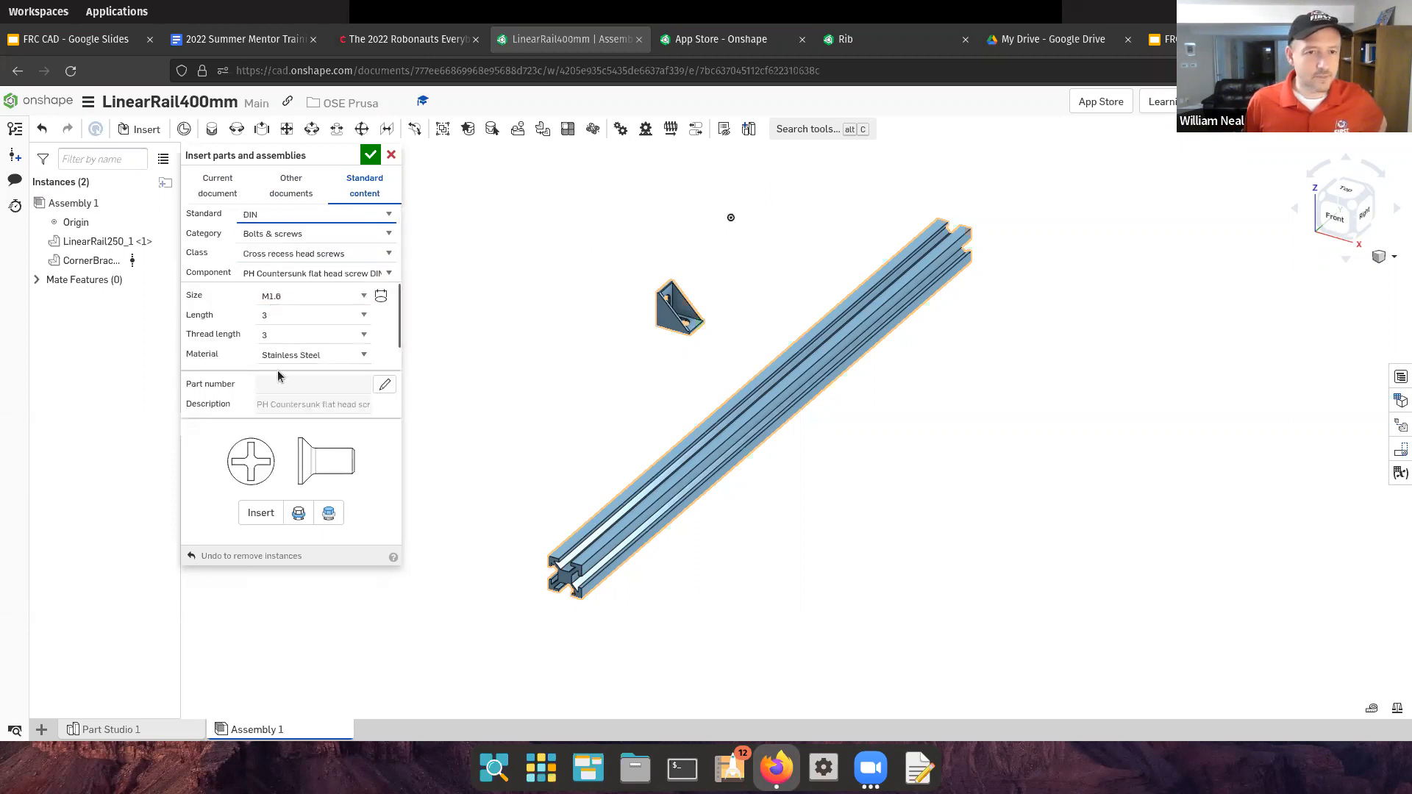
pyautogui.click(274, 298)
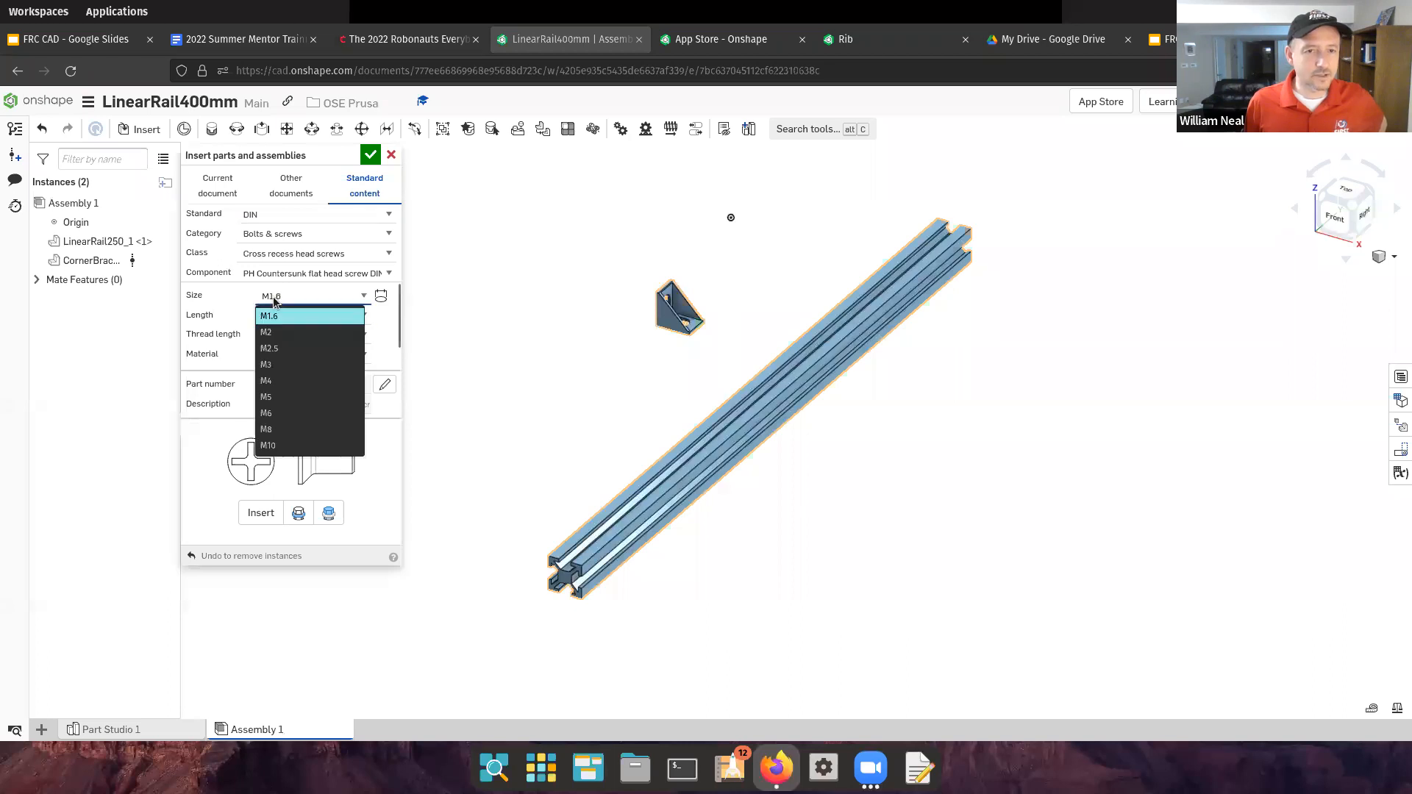
pyautogui.click(268, 396)
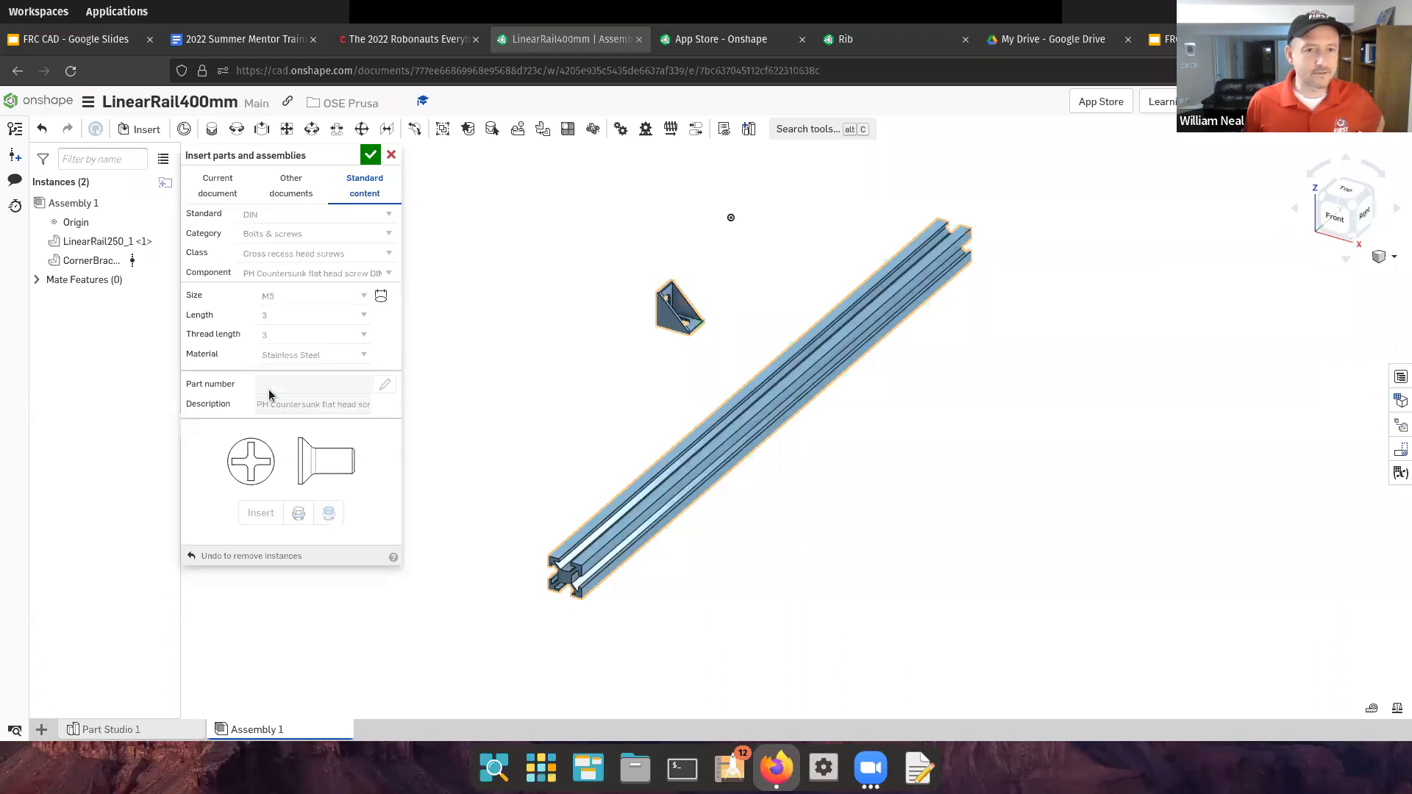
# Change the DIN fastener class to Hex head bolts & screws and check its available sizes
pyautogui.click(283, 238)
pyautogui.click(283, 252)
pyautogui.click(282, 254)
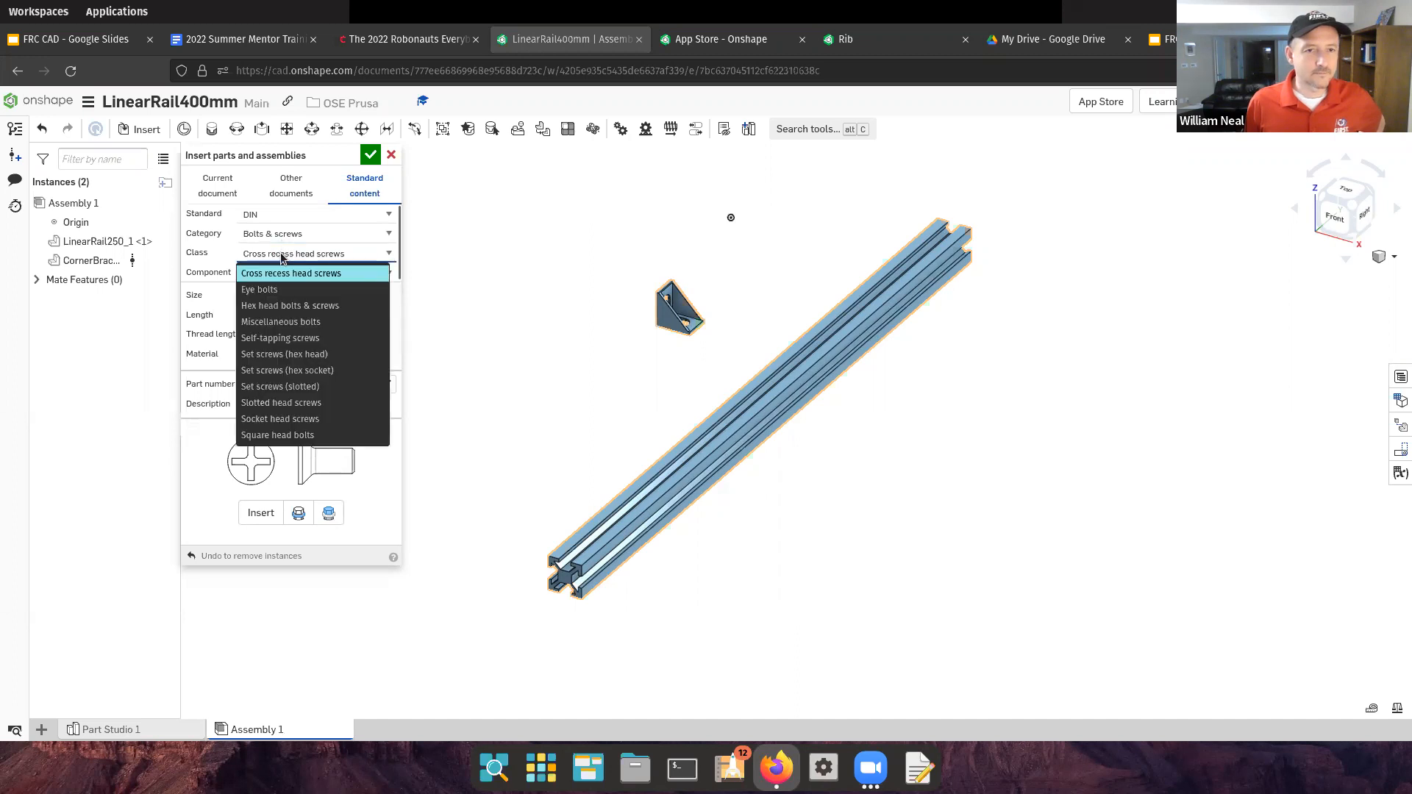
pyautogui.click(287, 305)
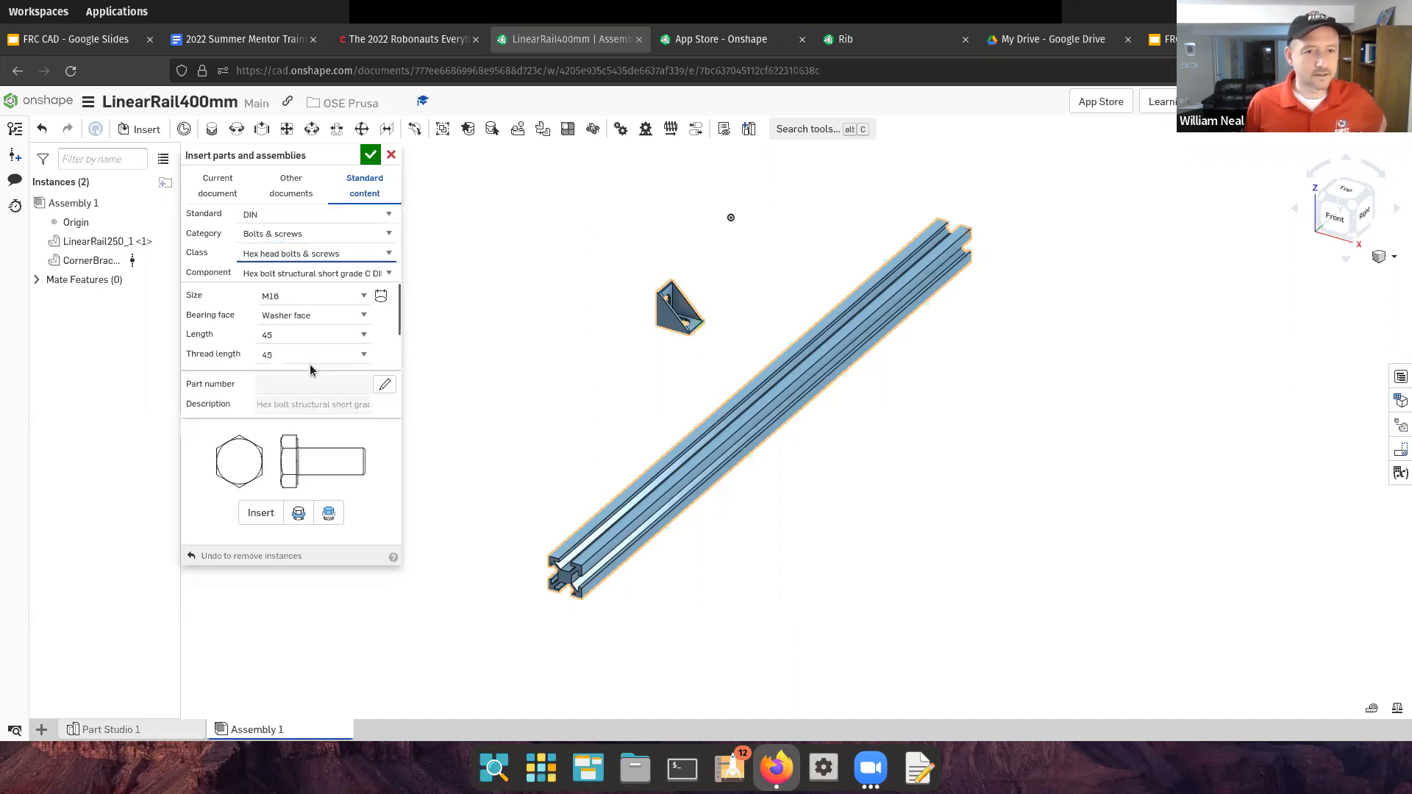
pyautogui.click(281, 296)
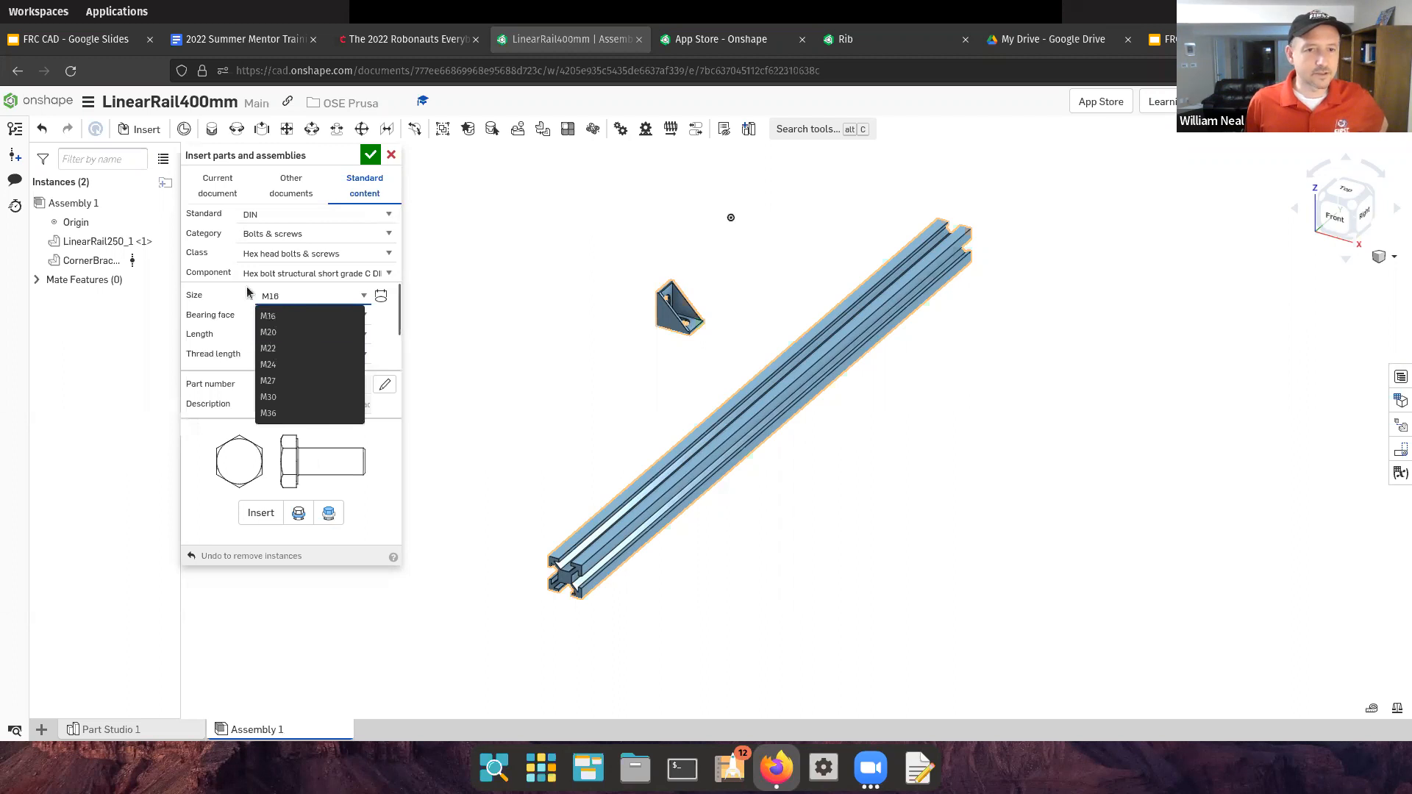
# Set the DIN fastener class to Socket head screws, with size M5 and length 8
pyautogui.click(295, 253)
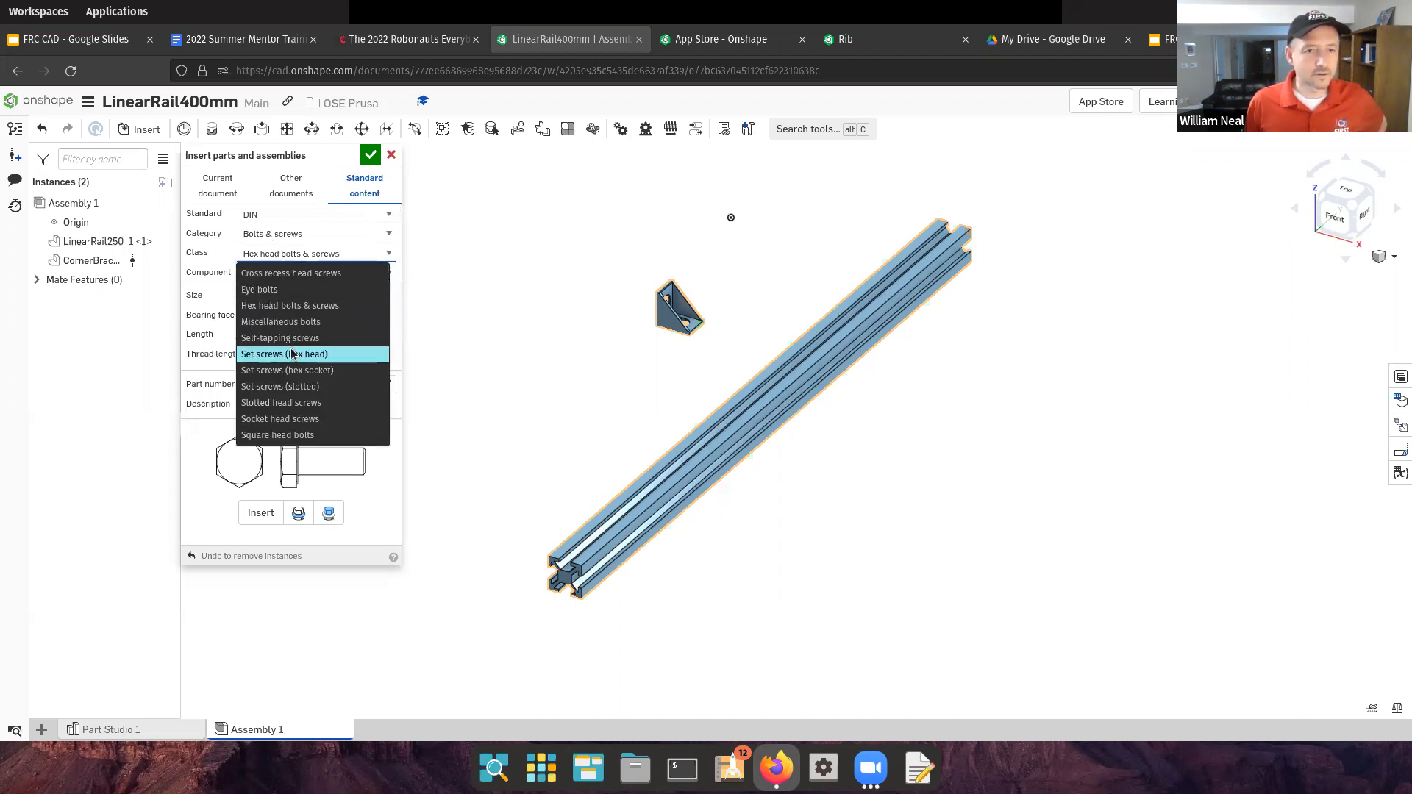
pyautogui.click(295, 419)
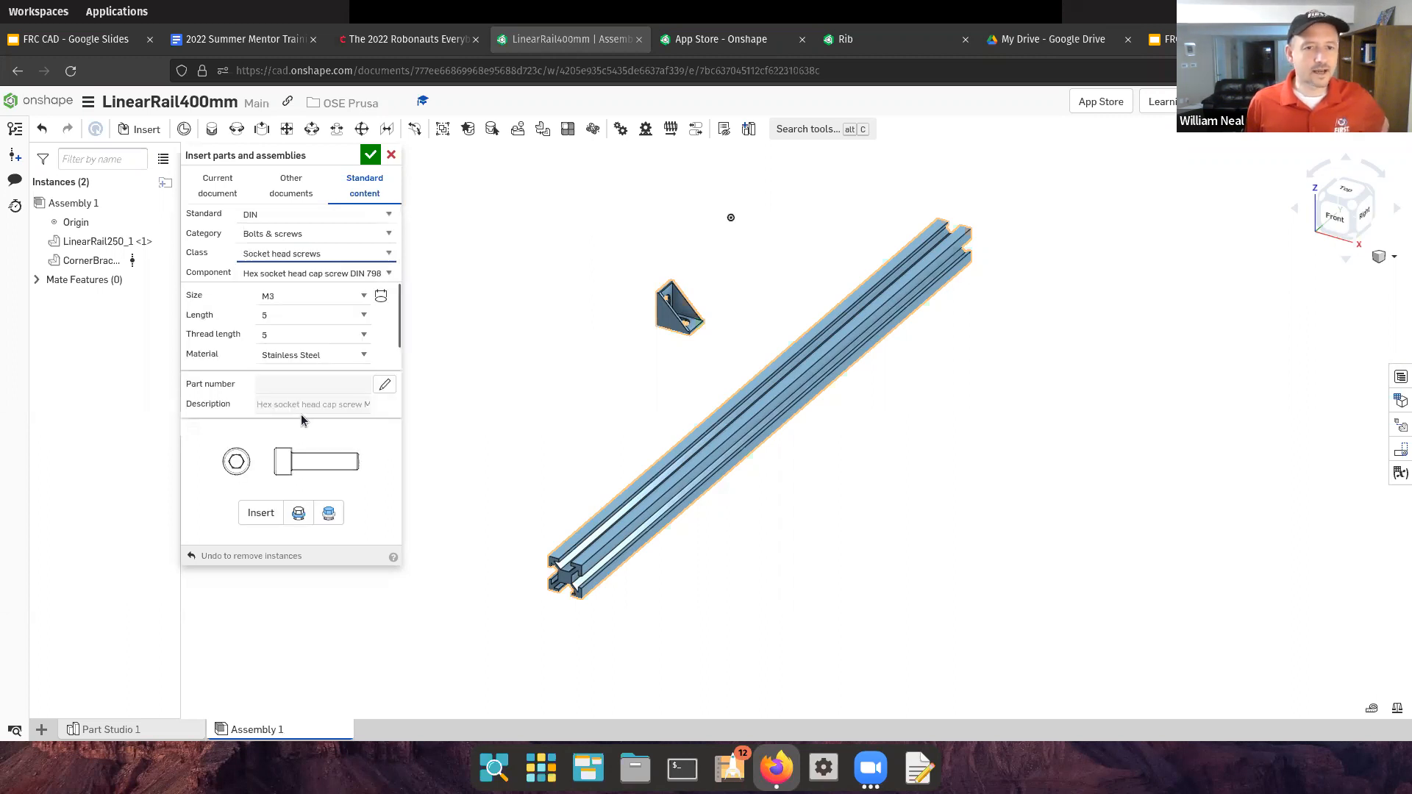
pyautogui.click(287, 297)
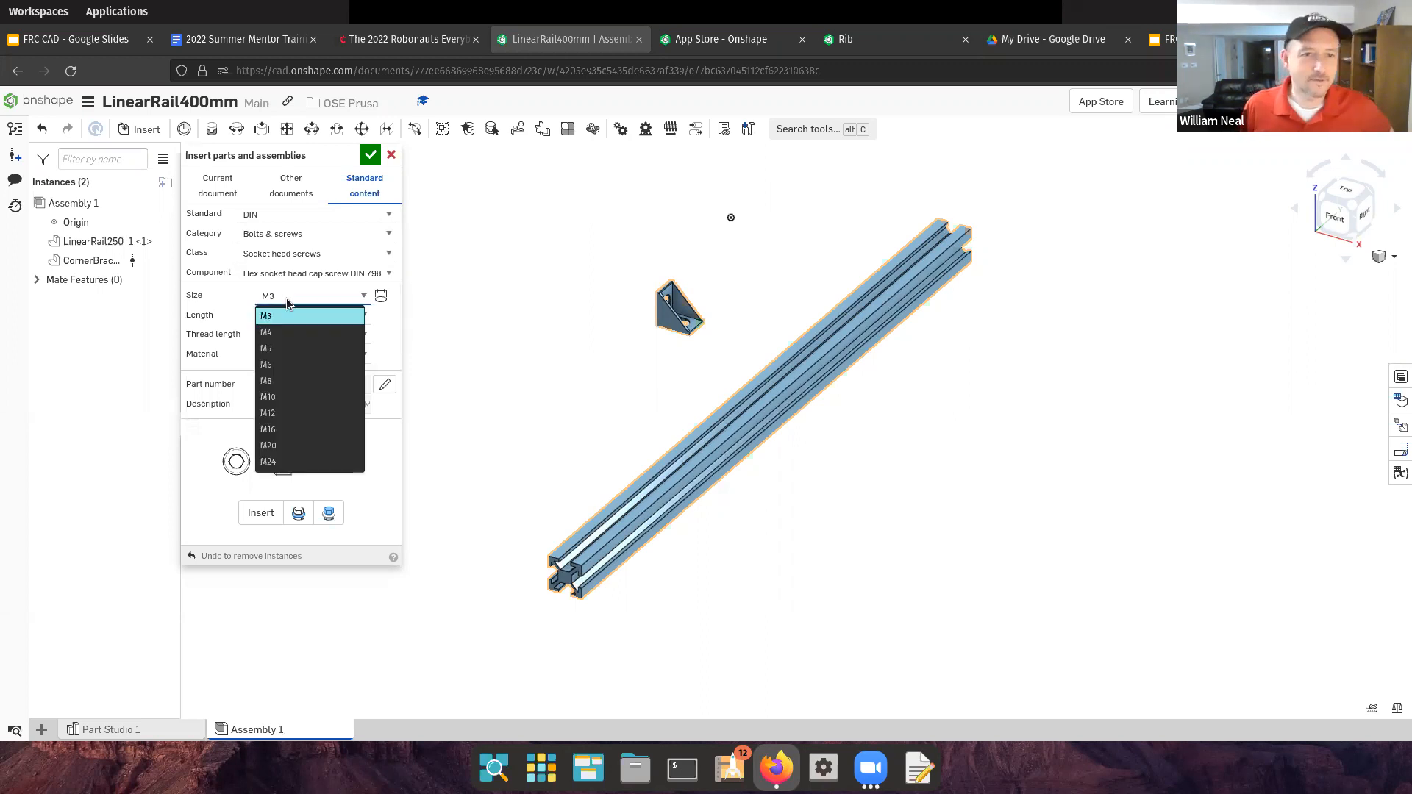
pyautogui.click(279, 345)
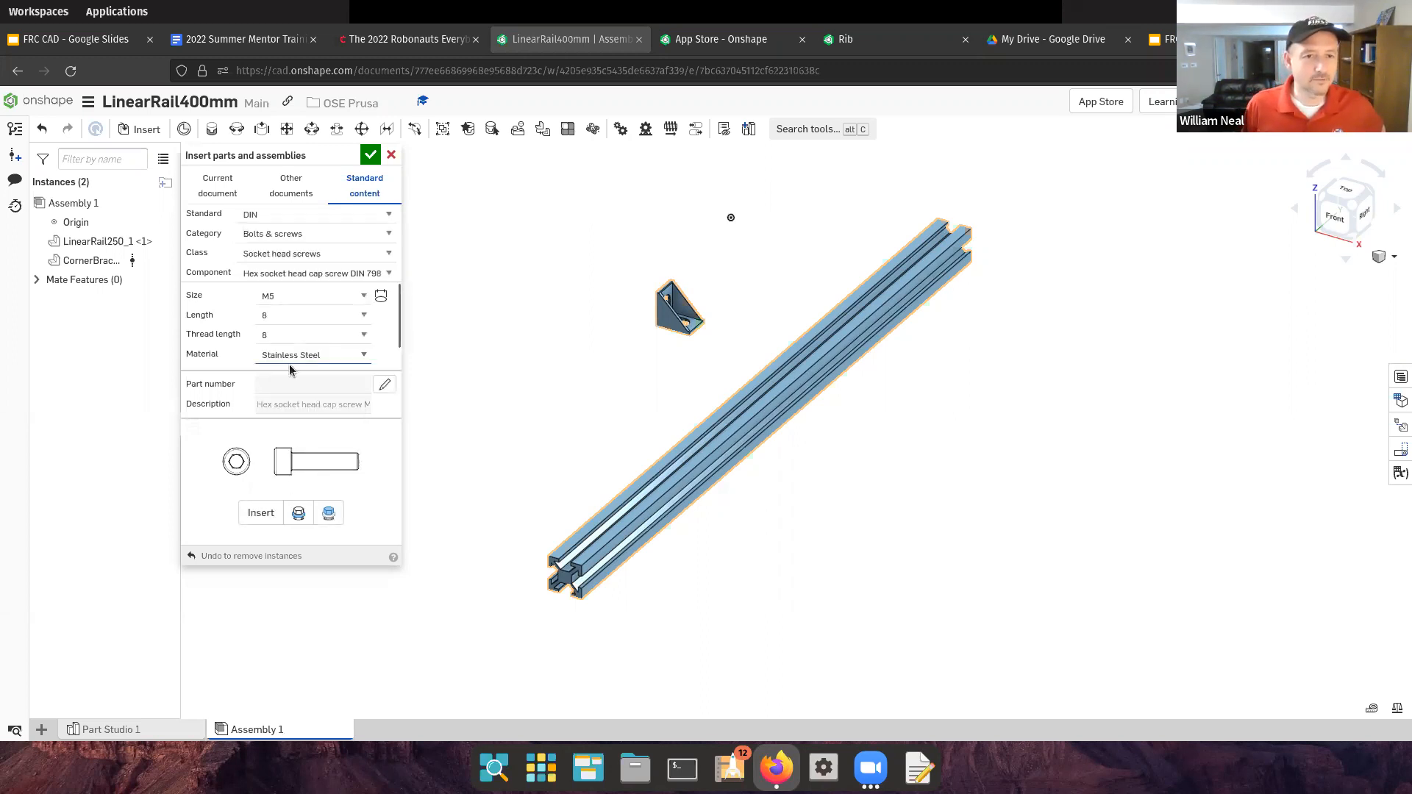
pyautogui.click(276, 315)
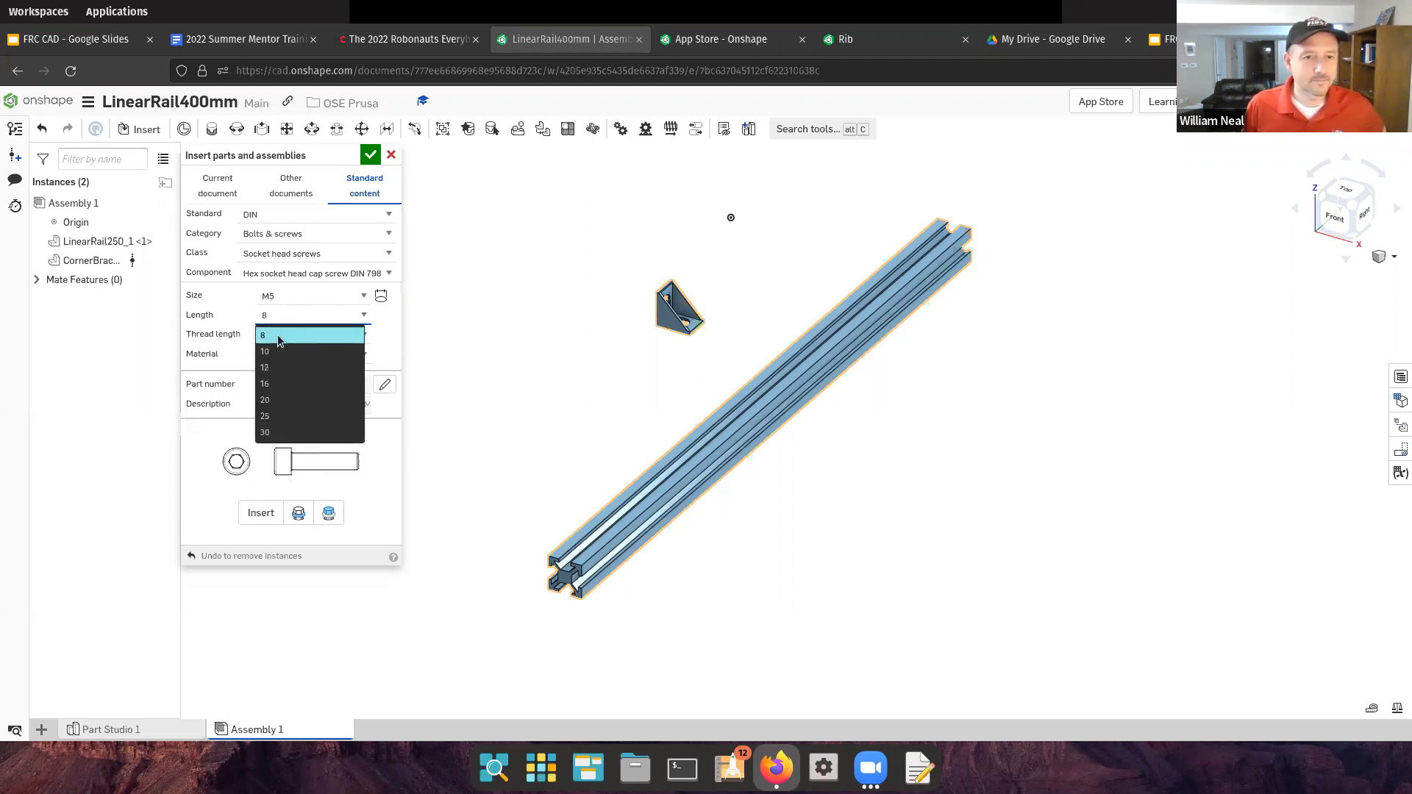
pyautogui.click(277, 334)
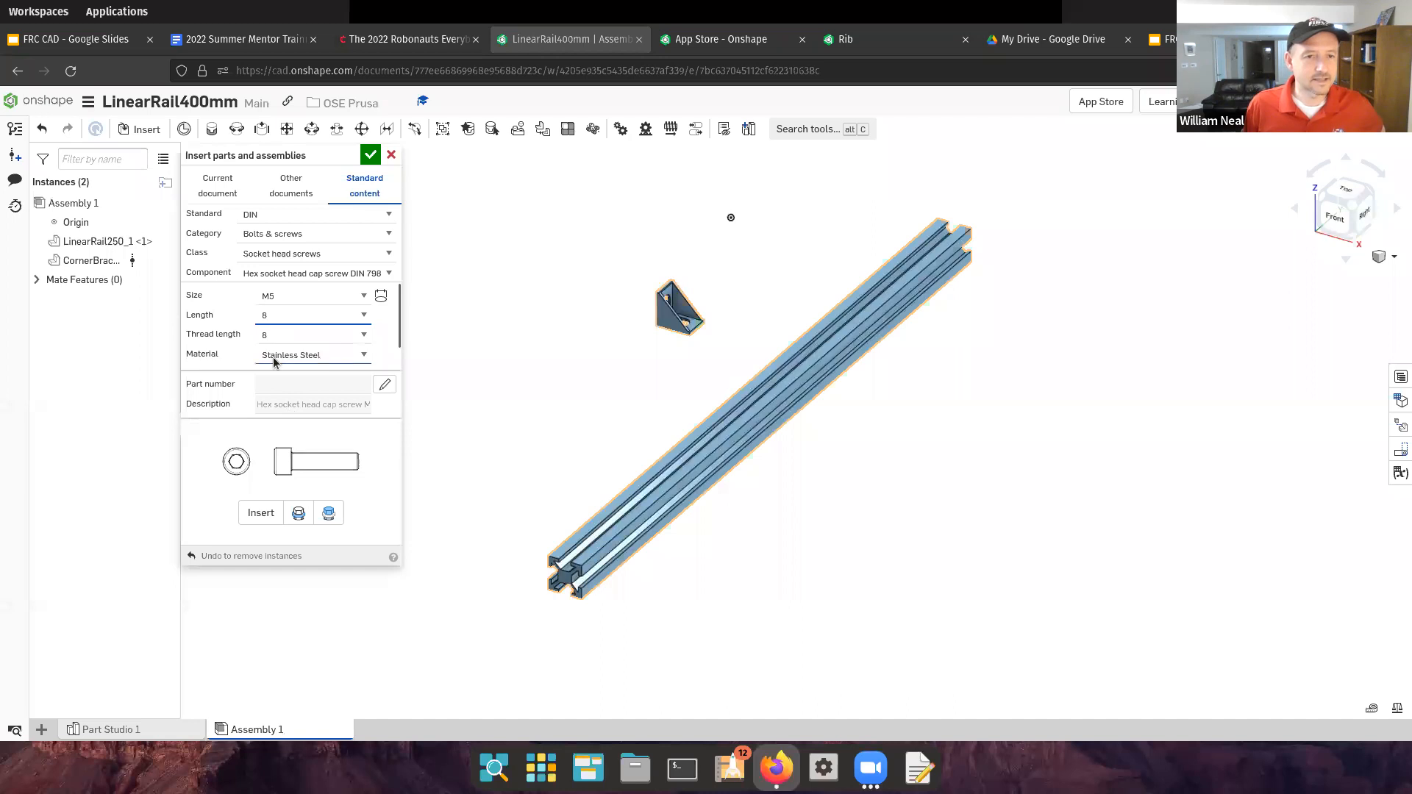
# Insert the configured hex socket head cap screw near the corner bracket and finish inserting parts
pyautogui.click(261, 512)
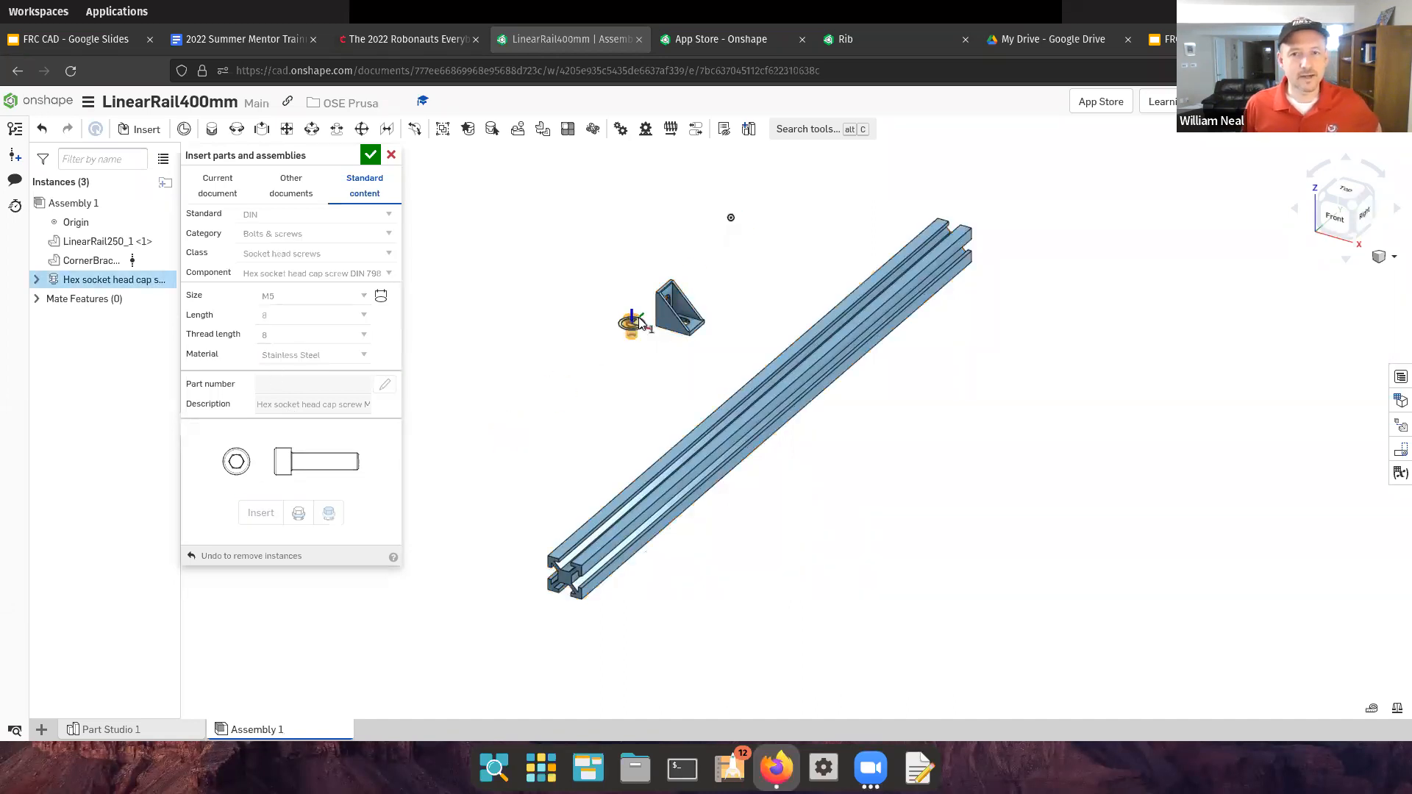
pyautogui.click(745, 253)
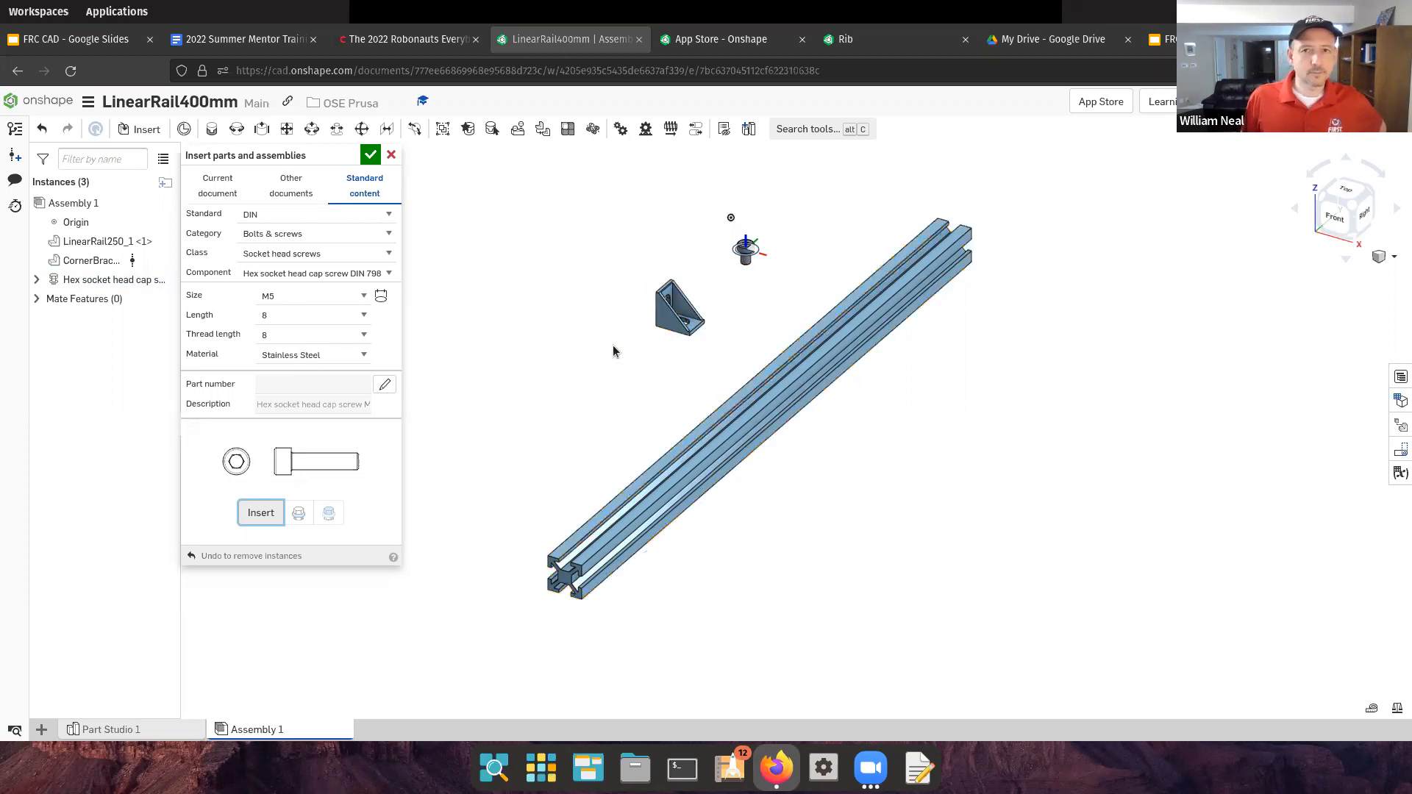
pyautogui.click(370, 155)
# Reposition the corner bracket in free space with the triad manipulator and rotate it by 90 degrees
pyautogui.click(676, 314)
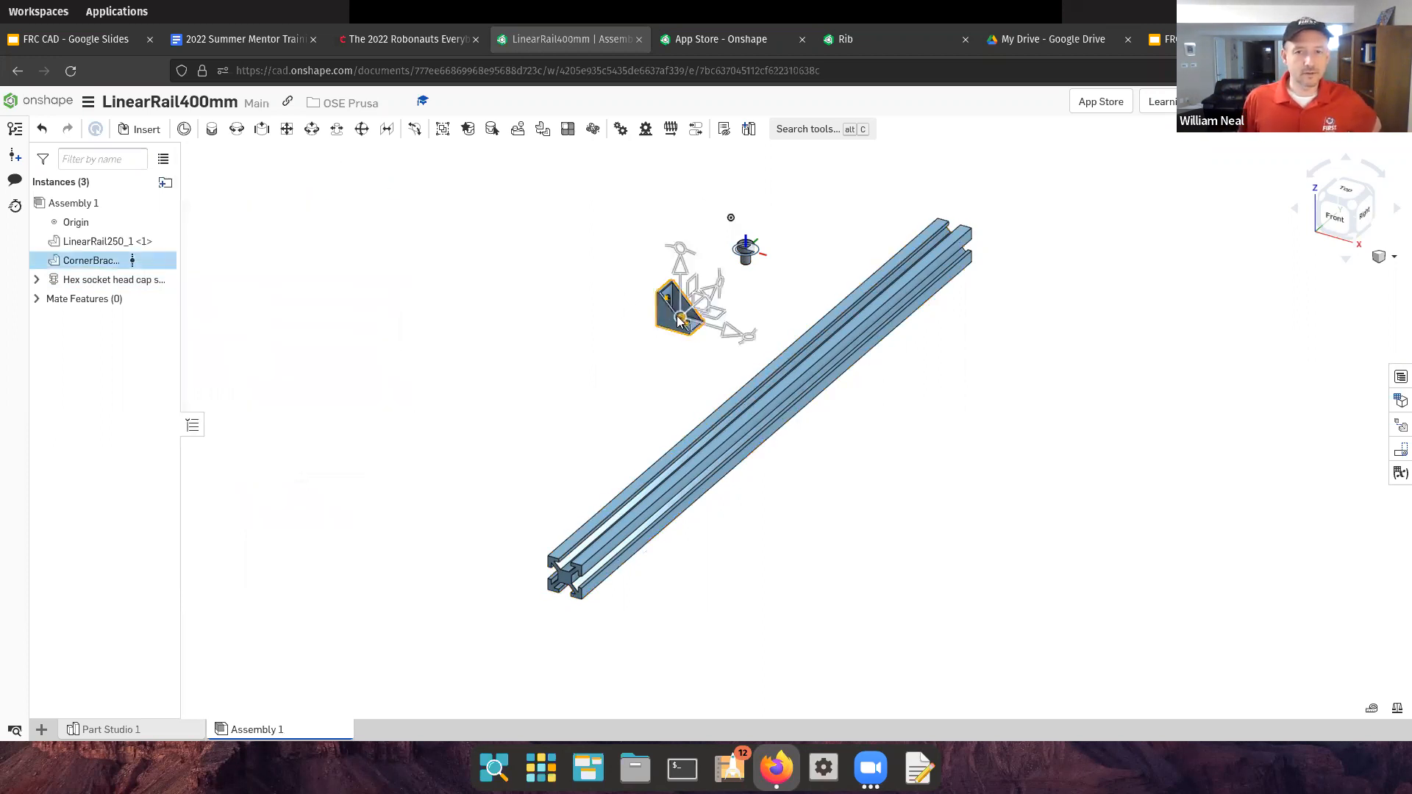
pyautogui.moveTo(748, 336); pyautogui.dragTo(554, 410)
pyautogui.moveTo(723, 338); pyautogui.dragTo(711, 307)
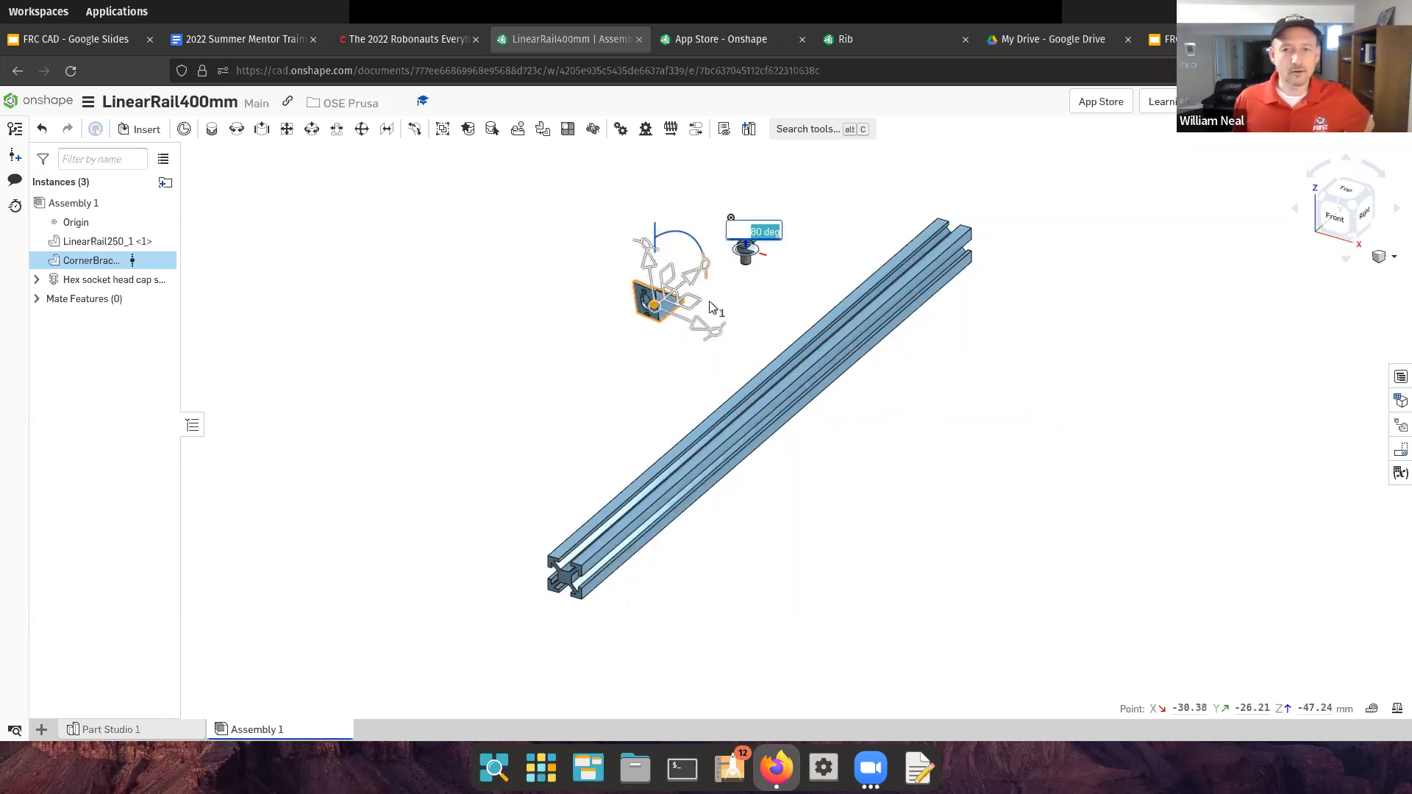
pyautogui.write('90')
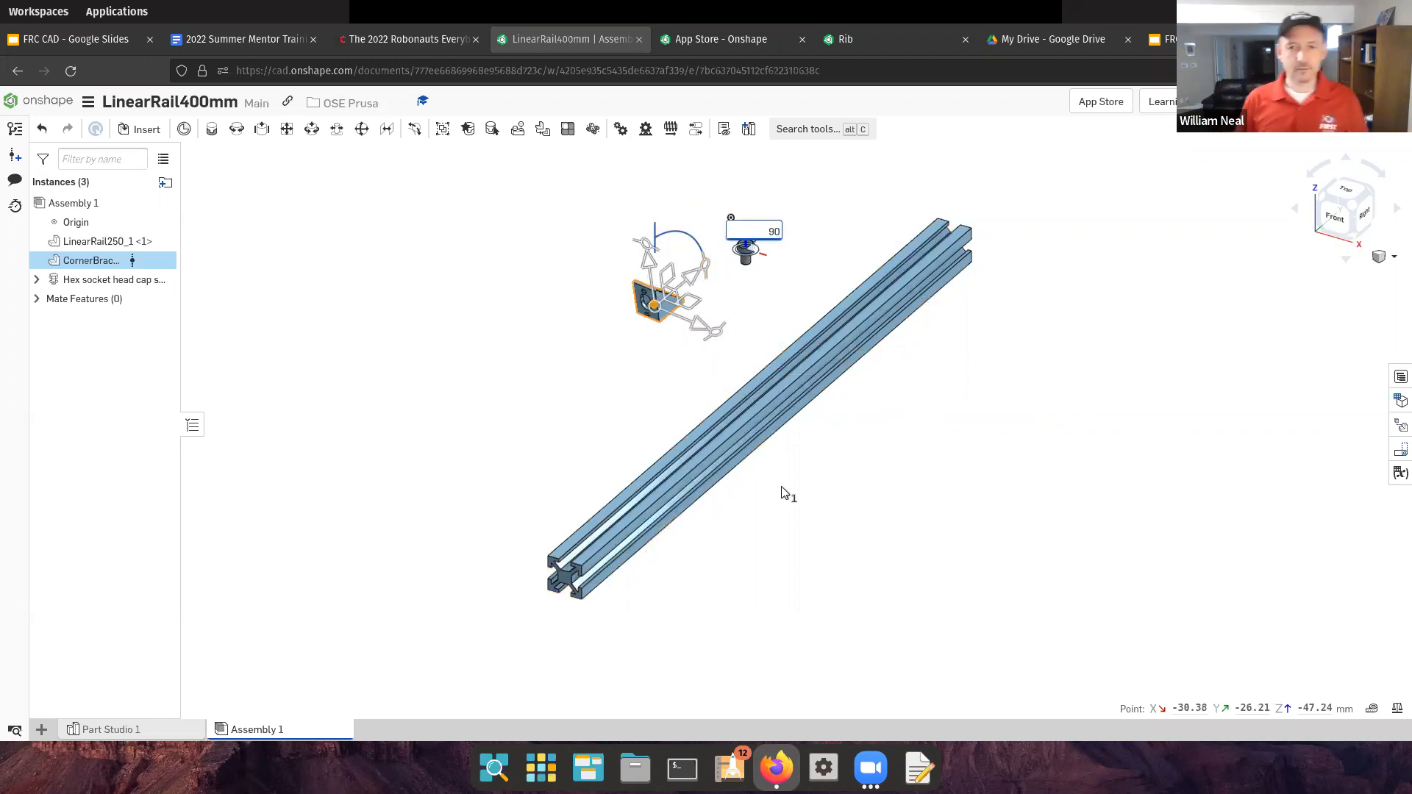
pyautogui.press('Return')
# Move the corner bracket along the rail's length to its end, then about 98 mm sideways towards the rail
pyautogui.moveTo(628, 389); pyautogui.dragTo(555, 403, button='right')
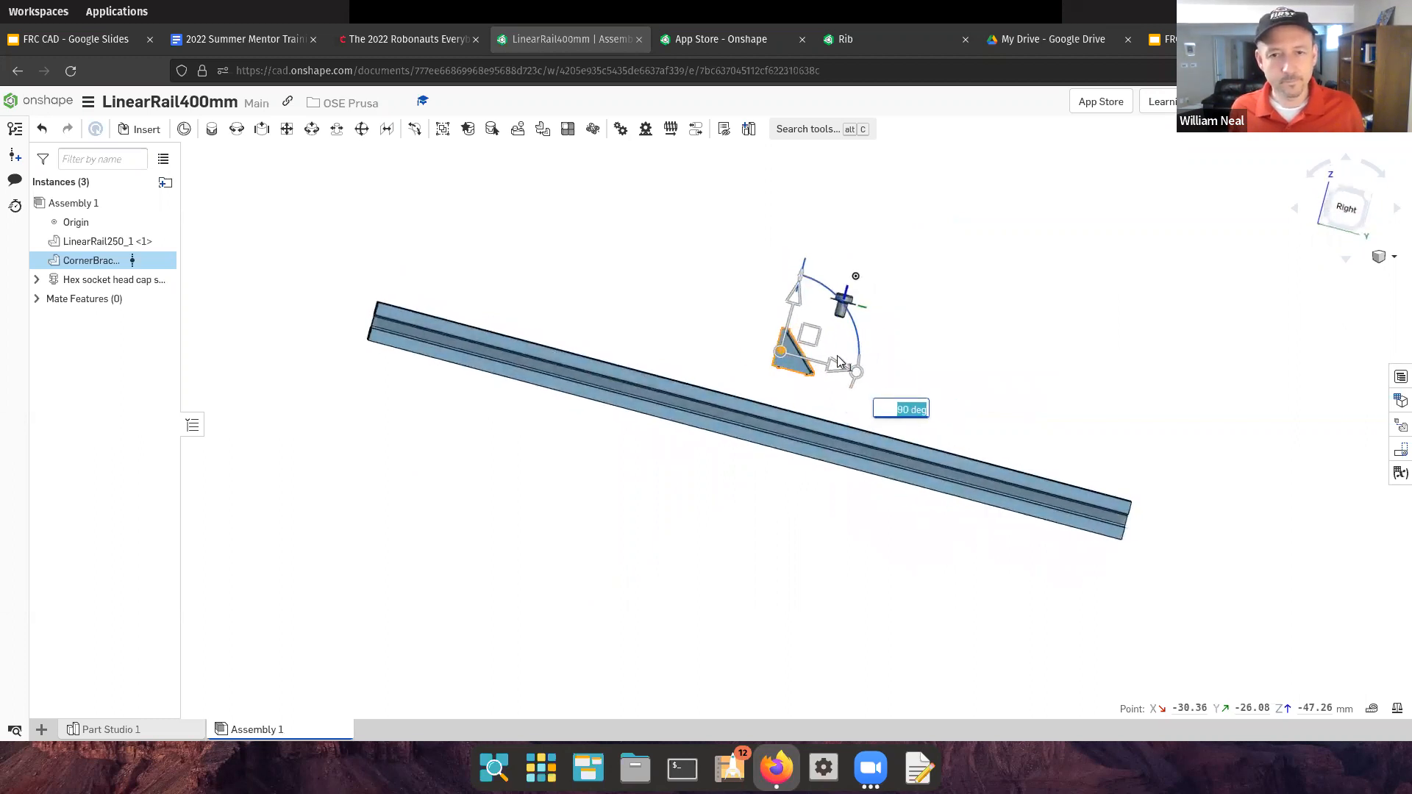
pyautogui.moveTo(833, 368); pyautogui.dragTo(441, 308)
pyautogui.moveTo(447, 304); pyautogui.dragTo(682, 338, button='right')
pyautogui.moveTo(697, 312); pyautogui.dragTo(894, 374)
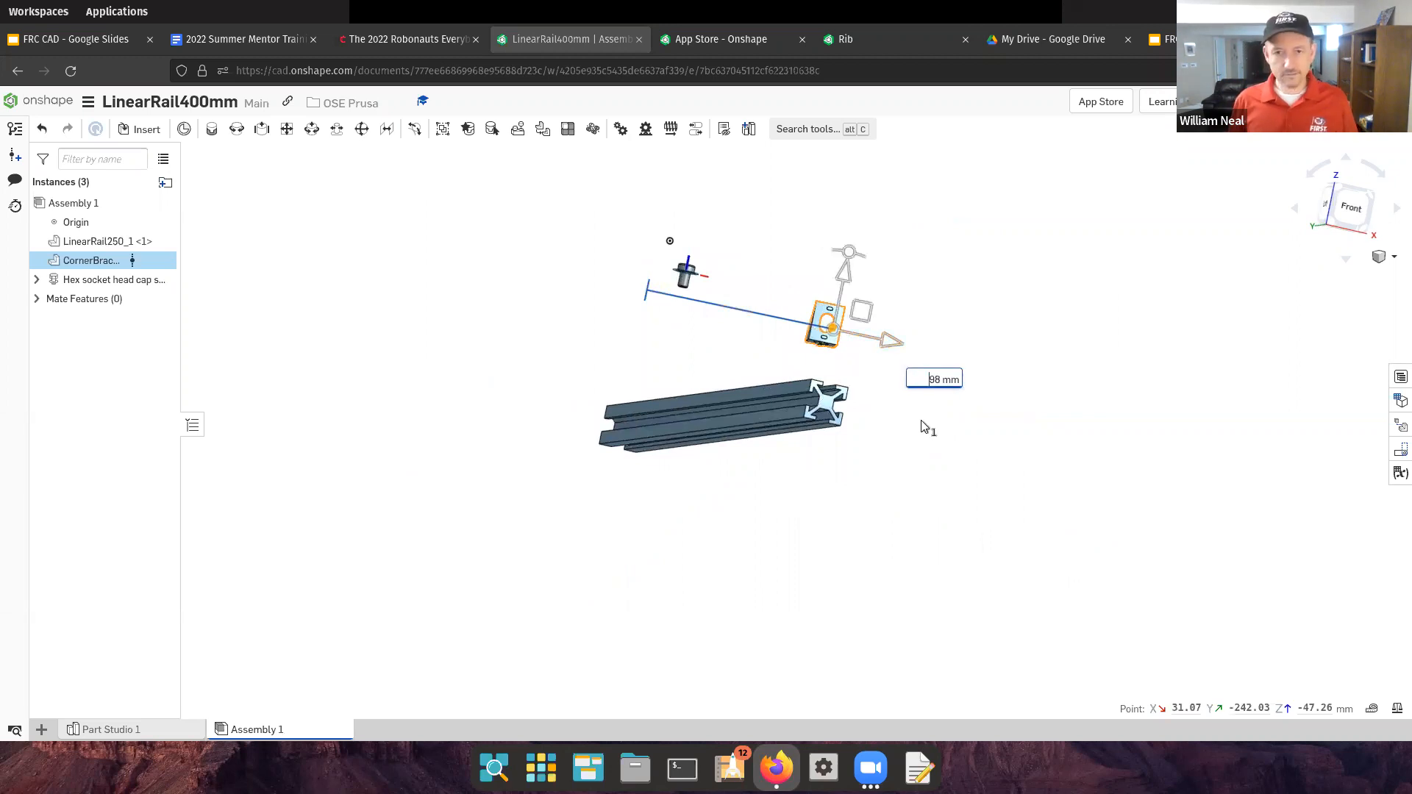
pyautogui.scroll(4, 818, 401)
pyautogui.moveTo(789, 355)
pyautogui.mouseDown(button='right')
pyautogui.moveTo(767, 391)
pyautogui.moveTo(798, 370)
pyautogui.mouseUp(button='right')
pyautogui.moveTo(816, 426); pyautogui.dragTo(772, 525, button='right')
pyautogui.scroll(-5, 758, 457)
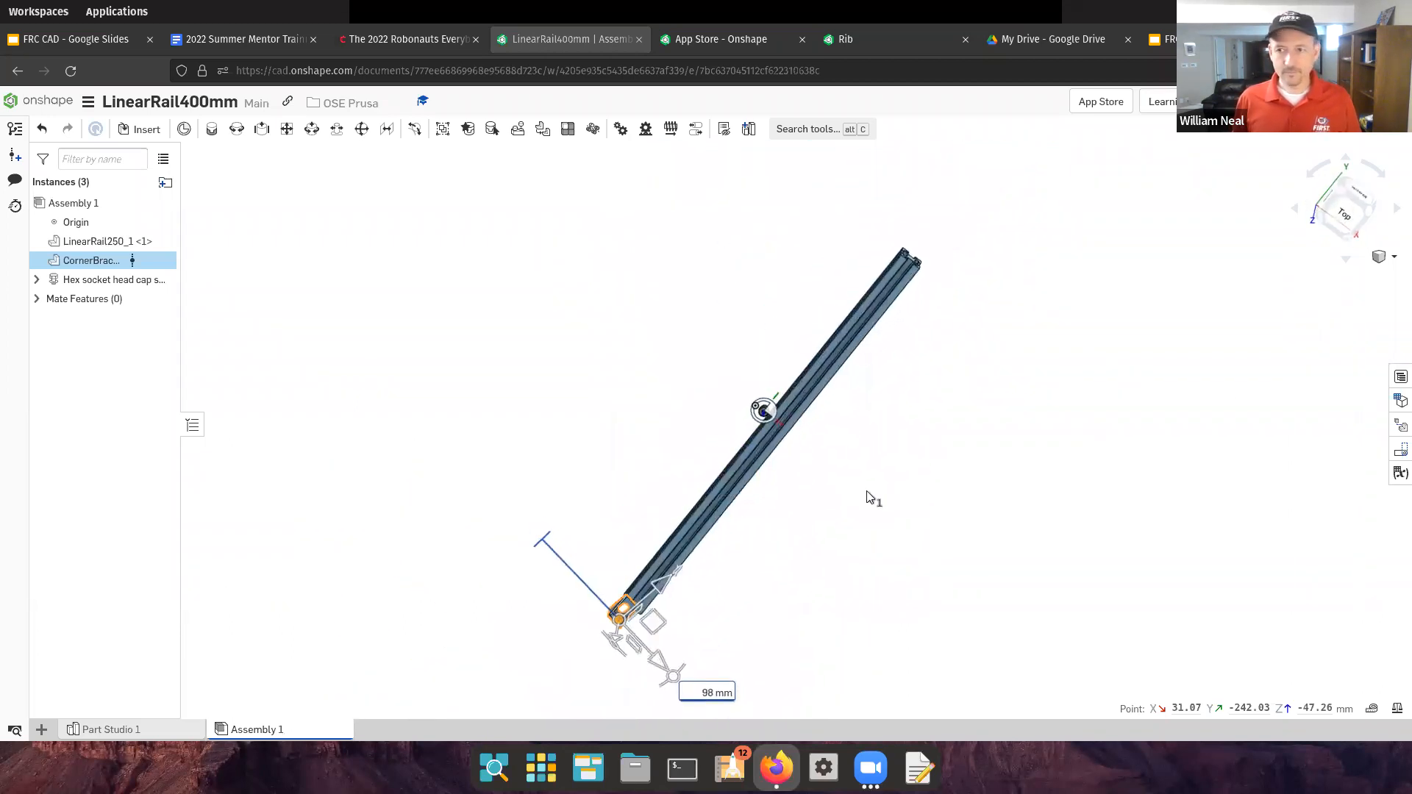
# Rotate the corner bracket by 10 degrees in the top view to square it with the rail
pyautogui.click(1342, 212)
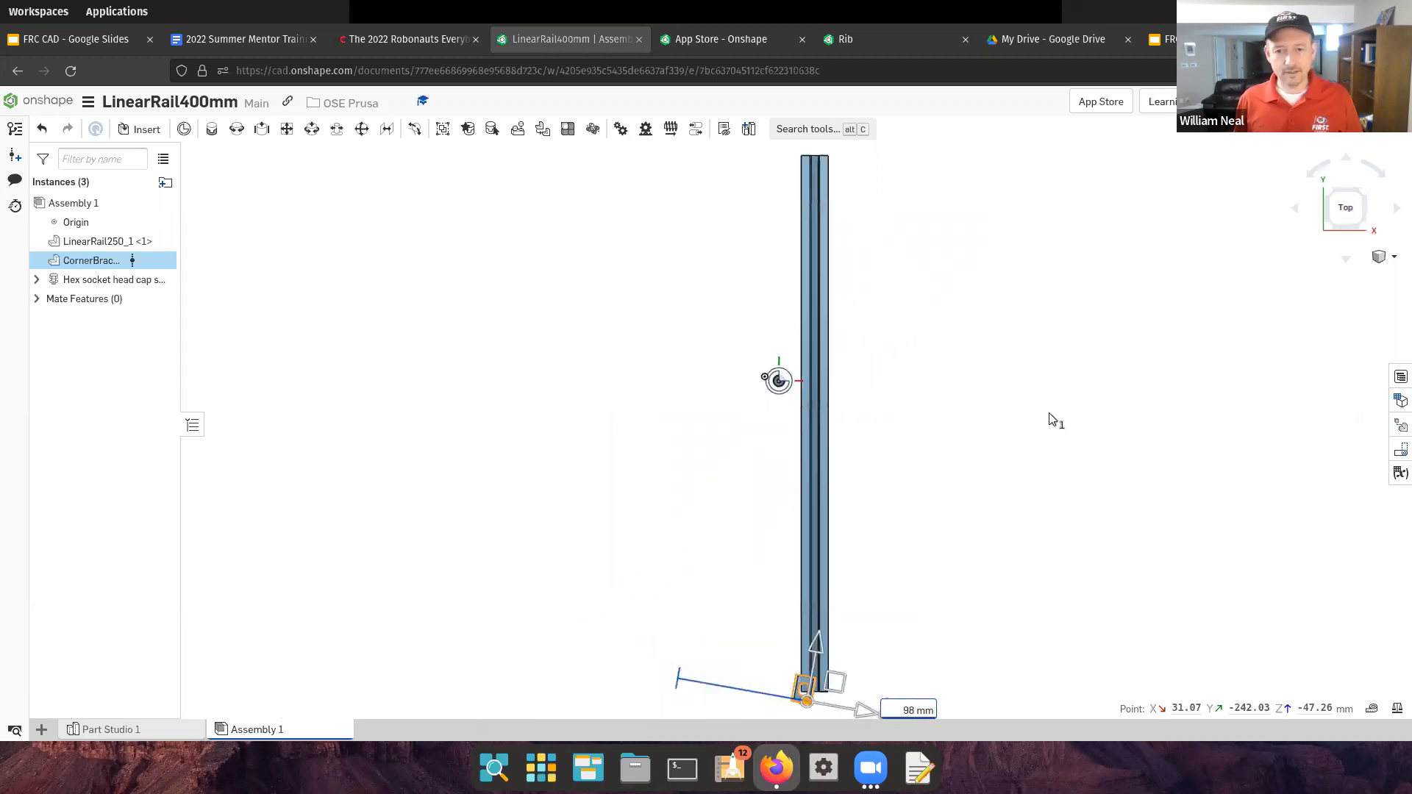
pyautogui.moveTo(967, 599); pyautogui.dragTo(948, 367, button='middle')
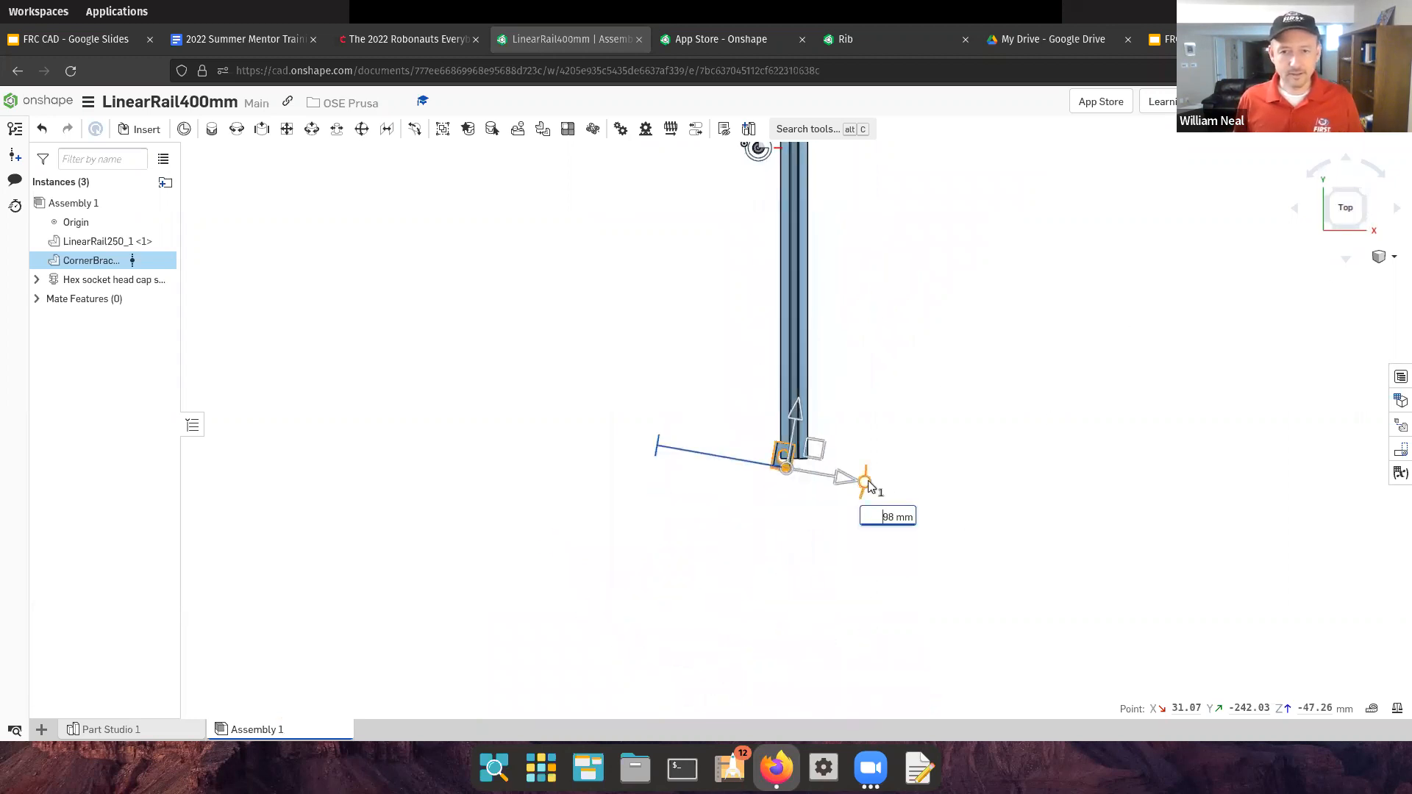
pyautogui.moveTo(865, 483); pyautogui.dragTo(871, 471)
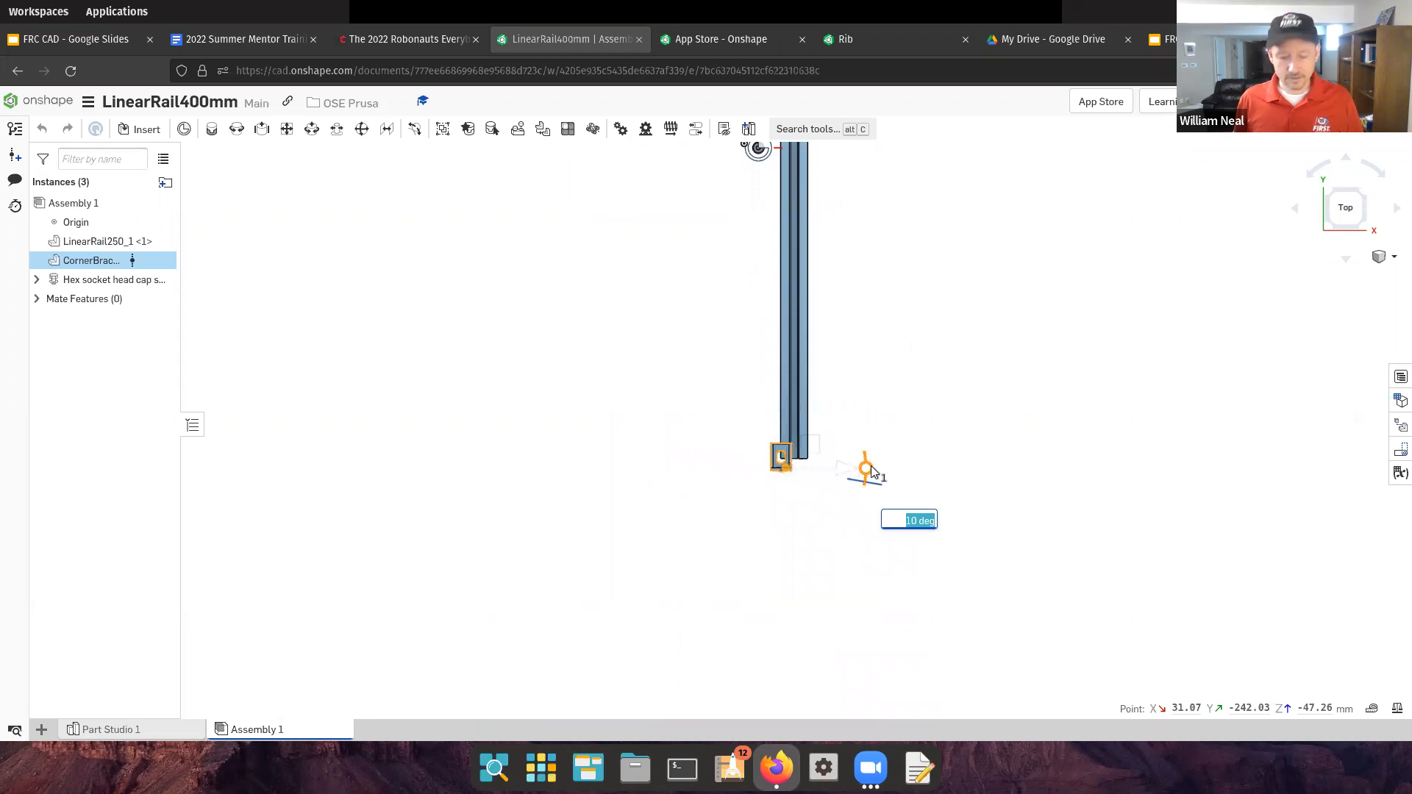
pyautogui.write('0')
pyautogui.press('Return')
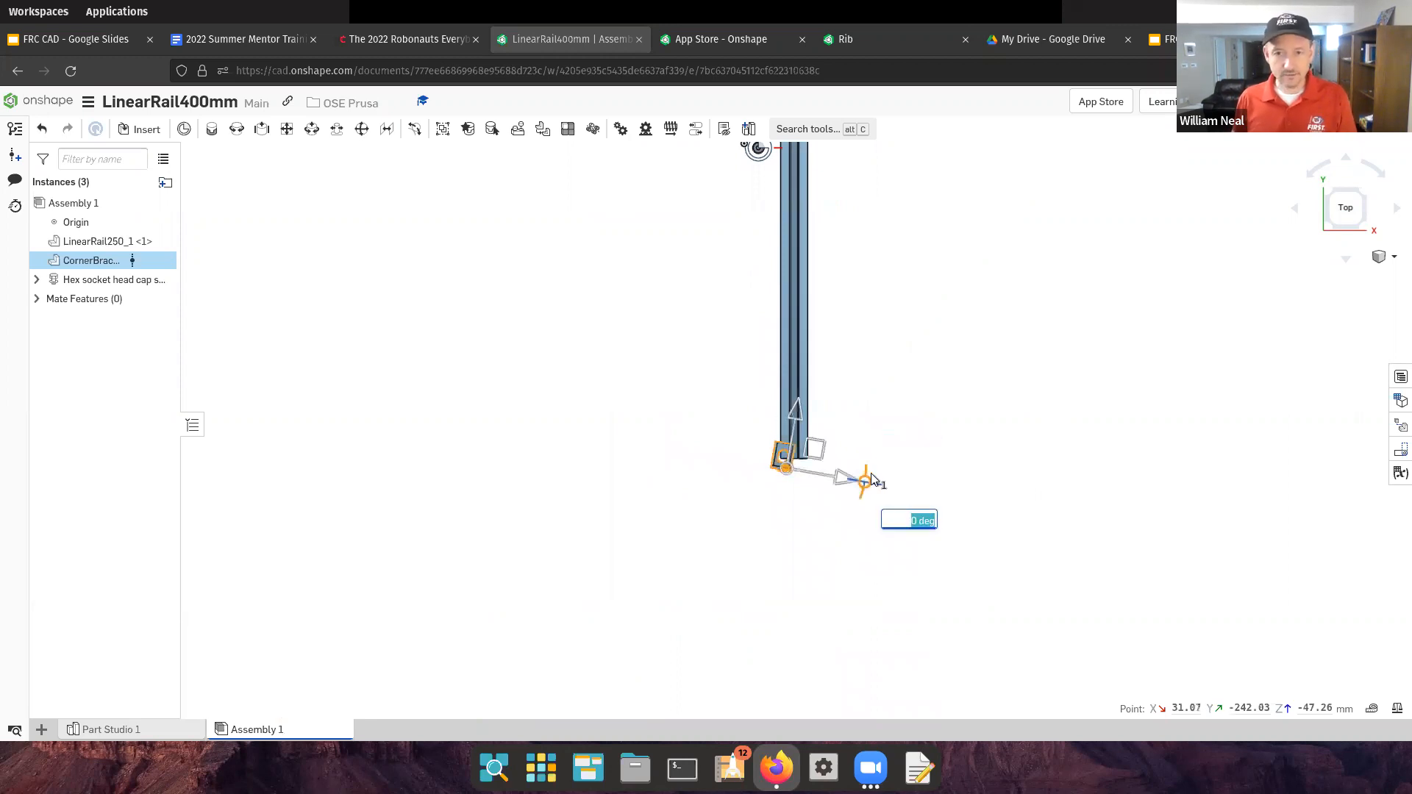
pyautogui.moveTo(868, 484); pyautogui.dragTo(870, 469)
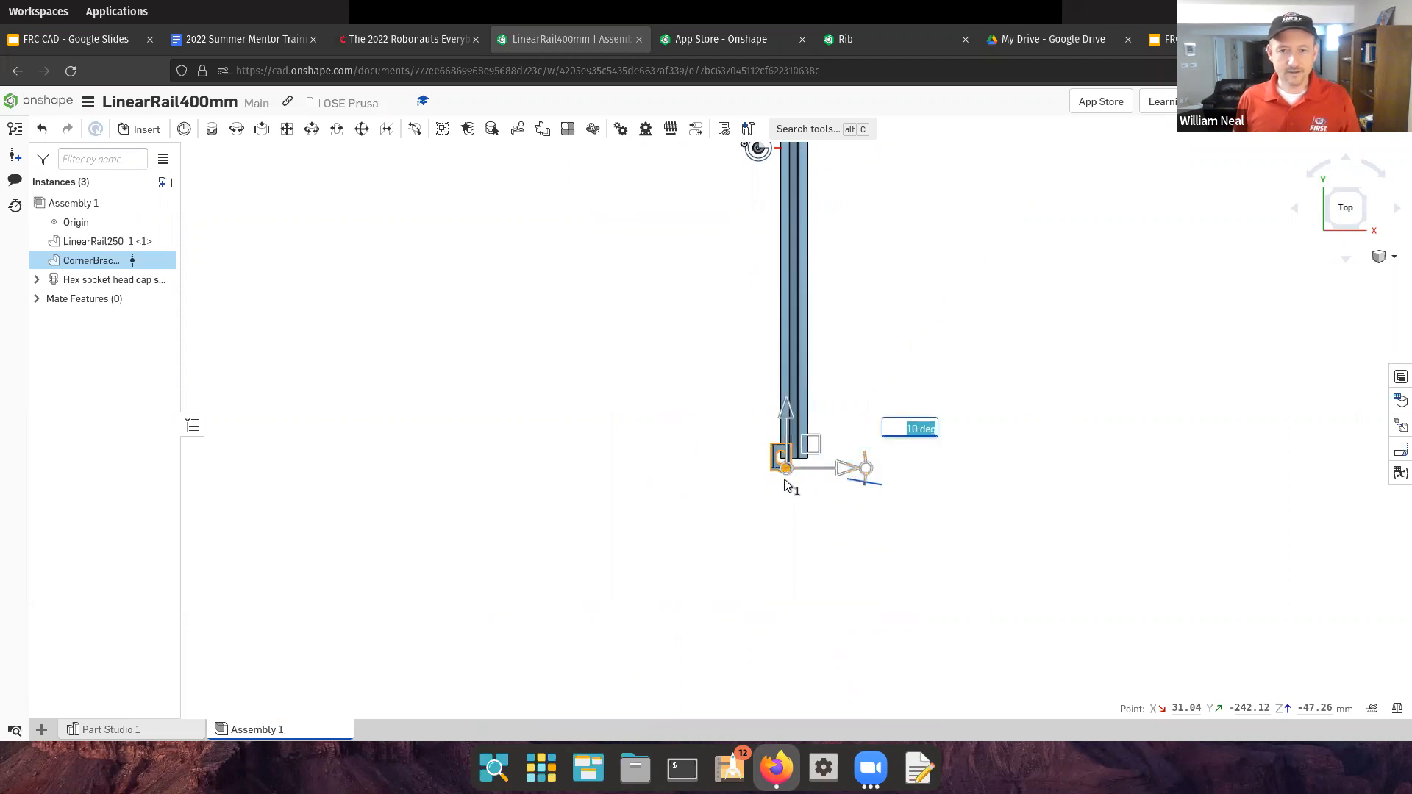
# Move the corner bracket 10 mm sideways to centre it over the rail and about 8.1 mm along the rail's length
pyautogui.scroll(8, 787, 474)
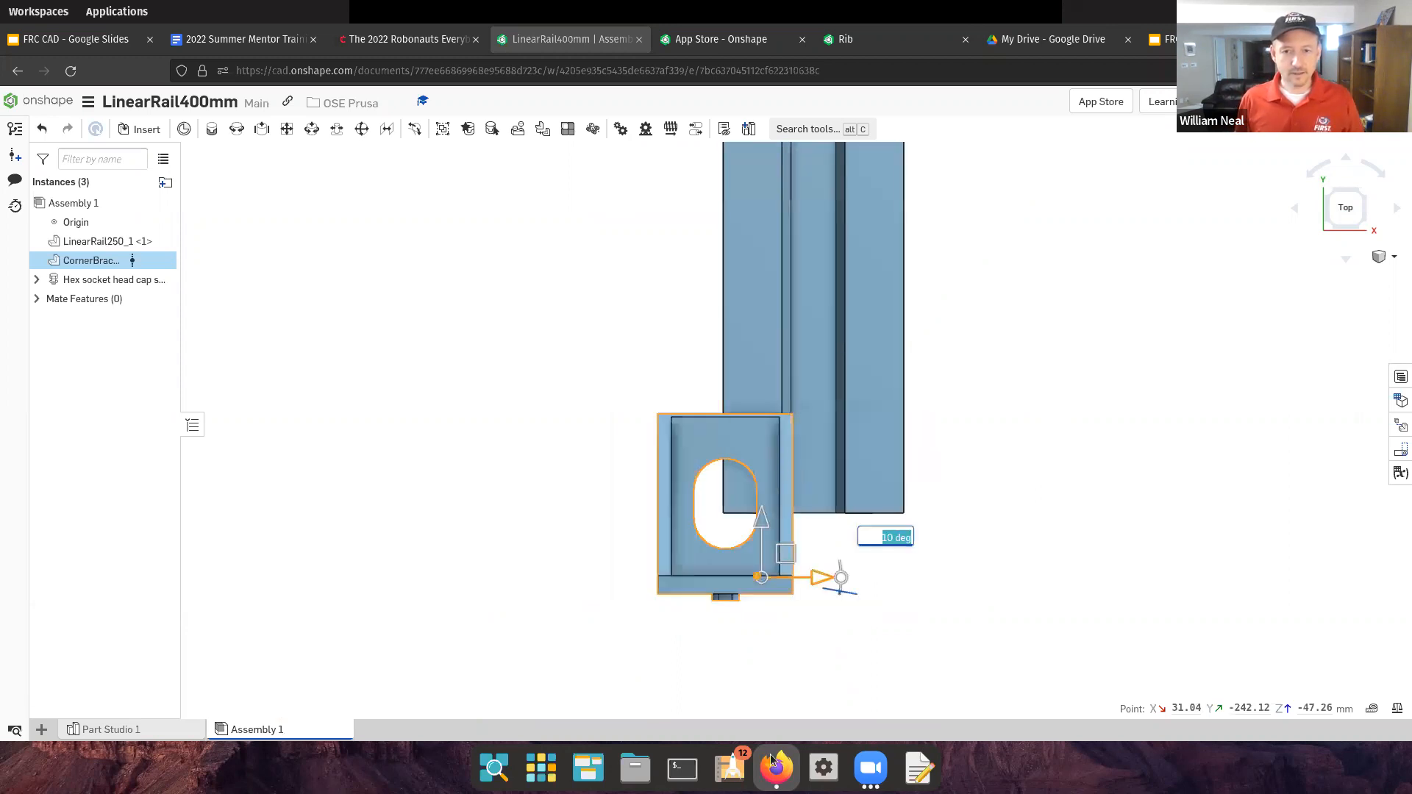
pyautogui.moveTo(816, 578); pyautogui.dragTo(912, 578)
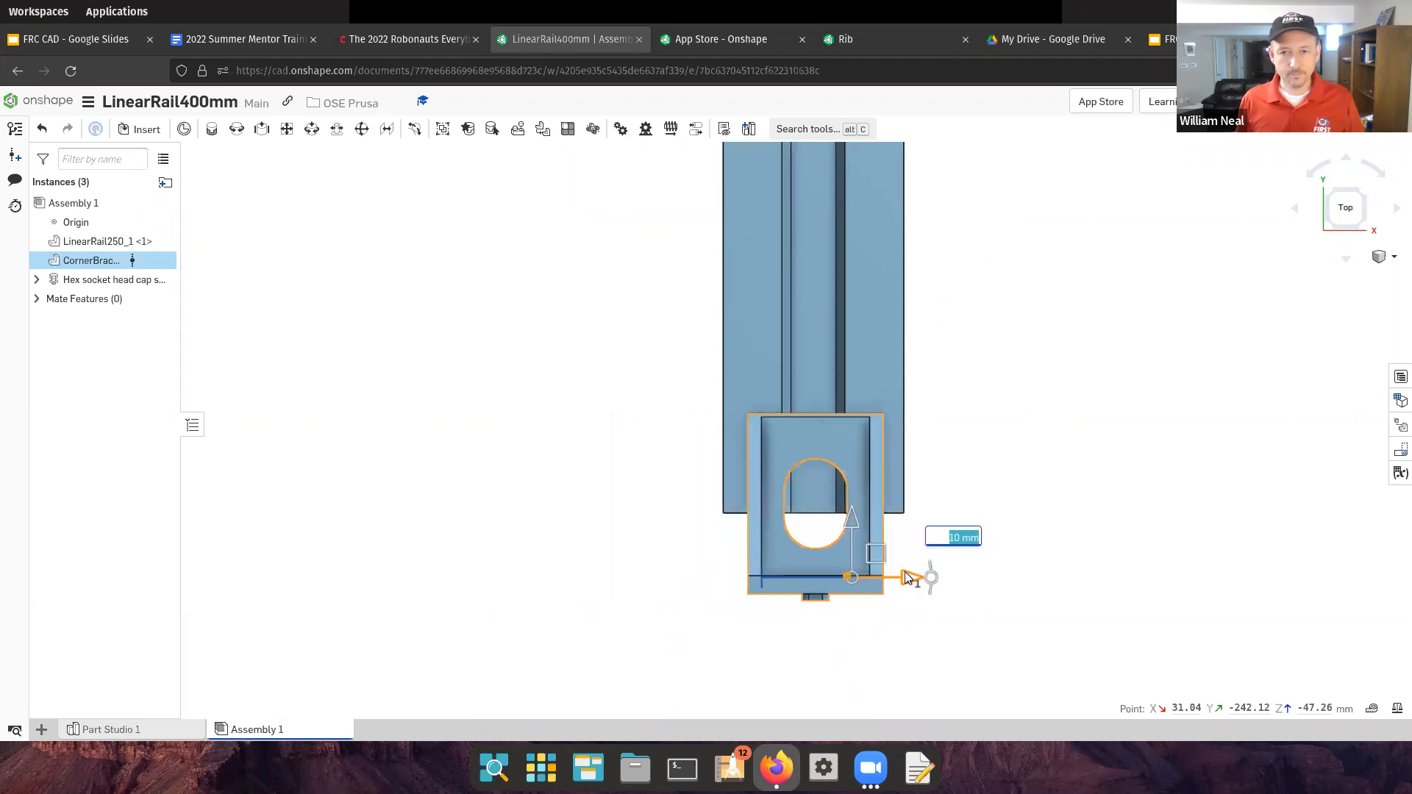
pyautogui.moveTo(850, 515); pyautogui.dragTo(849, 442)
# Lower the corner bracket onto the rail's upper face and shift it further inward from the rail end, finishing with a 2 mm downward move
pyautogui.moveTo(862, 502)
pyautogui.mouseDown(button='right')
pyautogui.moveTo(843, 558)
pyautogui.moveTo(859, 528)
pyautogui.moveTo(847, 479)
pyautogui.moveTo(846, 496)
pyautogui.mouseUp(button='right')
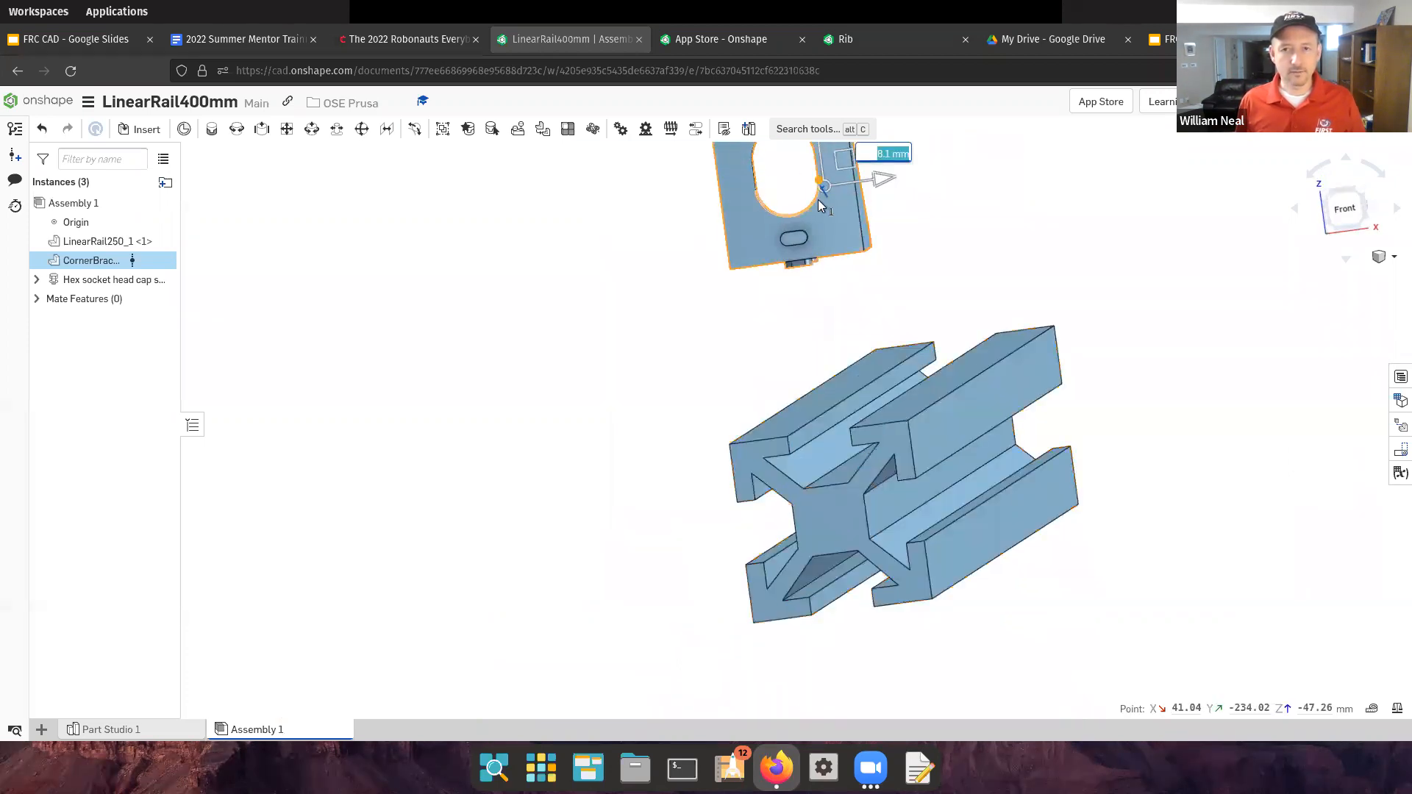
pyautogui.scroll(-4, 819, 191)
pyautogui.scroll(-4, 819, 190)
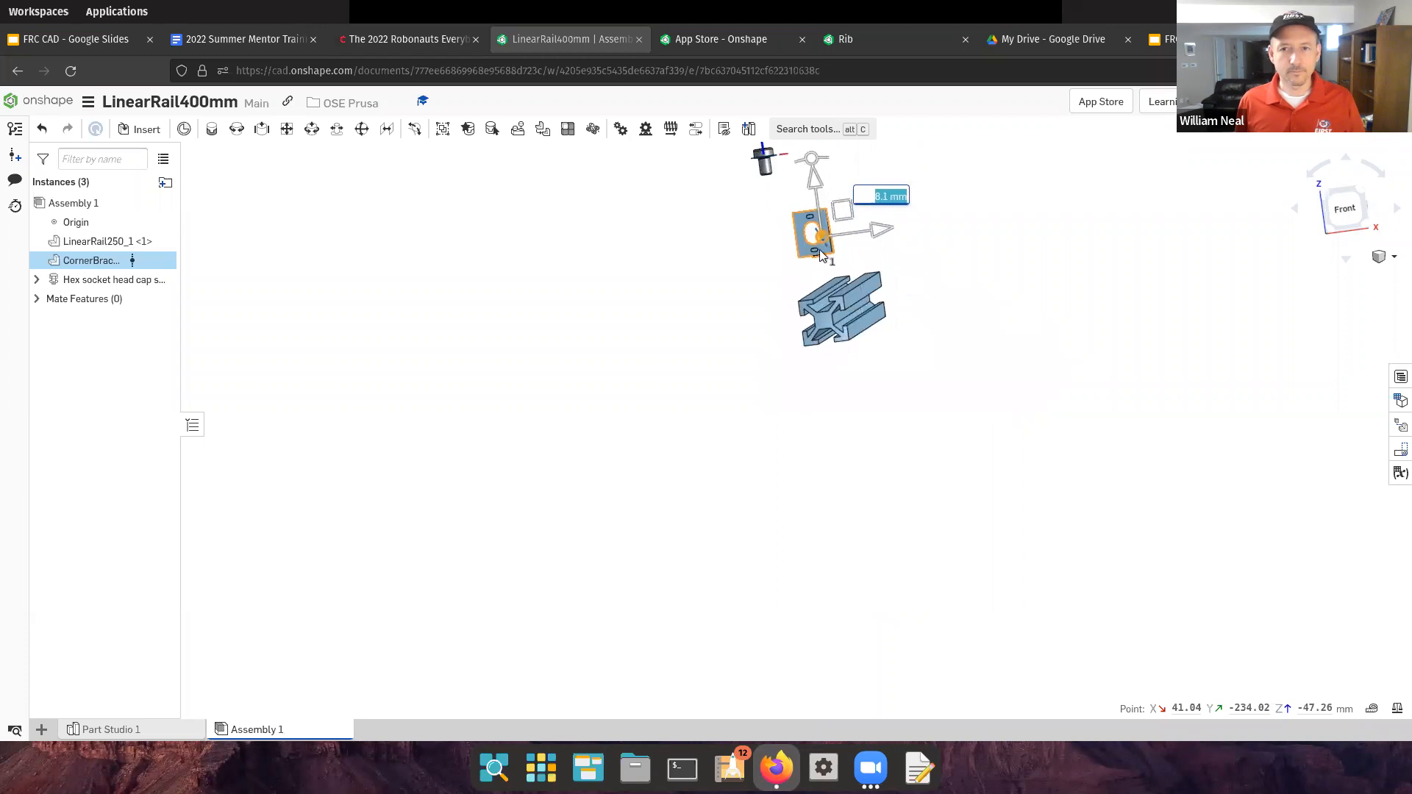
pyautogui.moveTo(813, 192); pyautogui.dragTo(821, 231)
pyautogui.moveTo(857, 384); pyautogui.dragTo(770, 392, button='right')
pyautogui.moveTo(697, 292); pyautogui.dragTo(731, 297)
pyautogui.moveTo(671, 236)
pyautogui.mouseDown()
pyautogui.moveTo(671, 248)
pyautogui.moveTo(677, 235)
pyautogui.mouseUp()
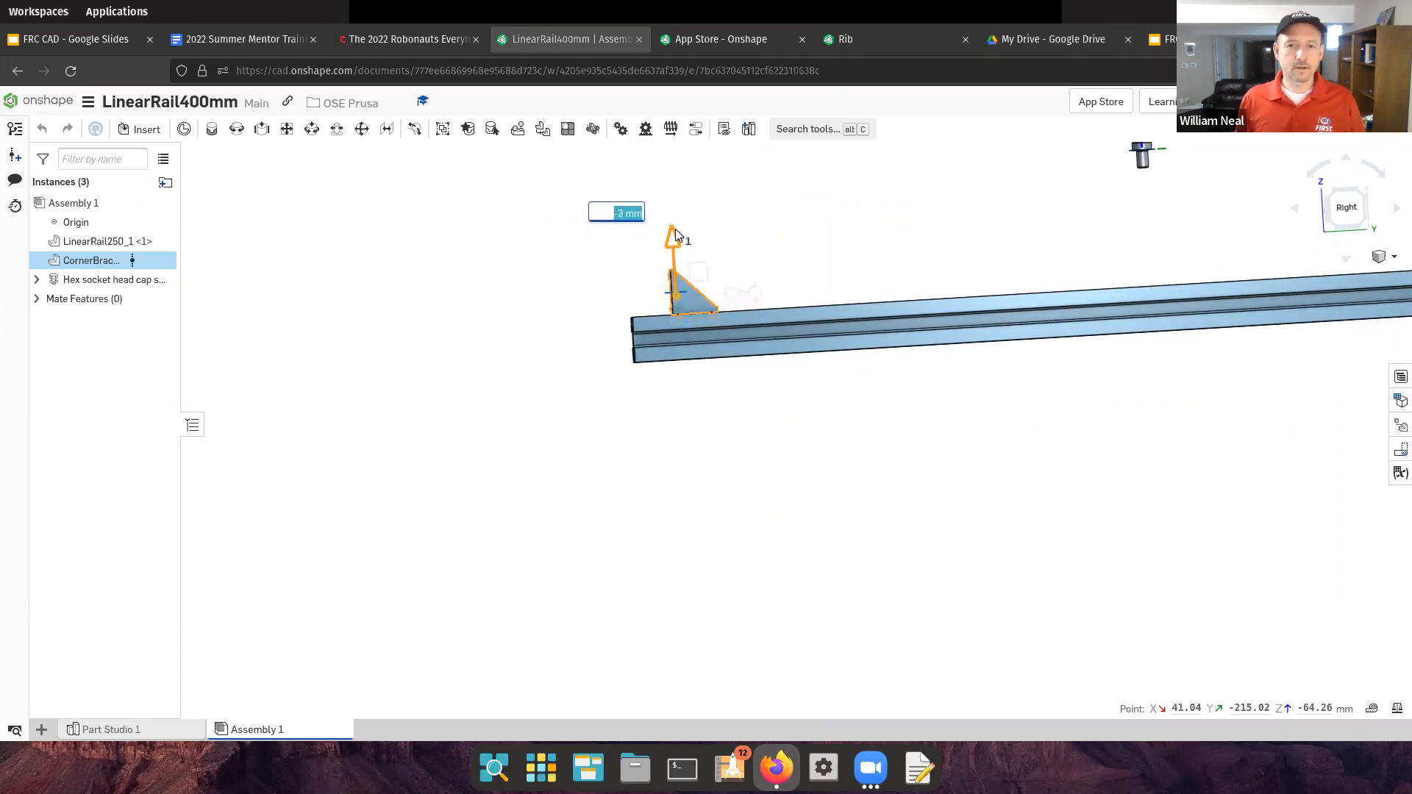
pyautogui.click(708, 420)
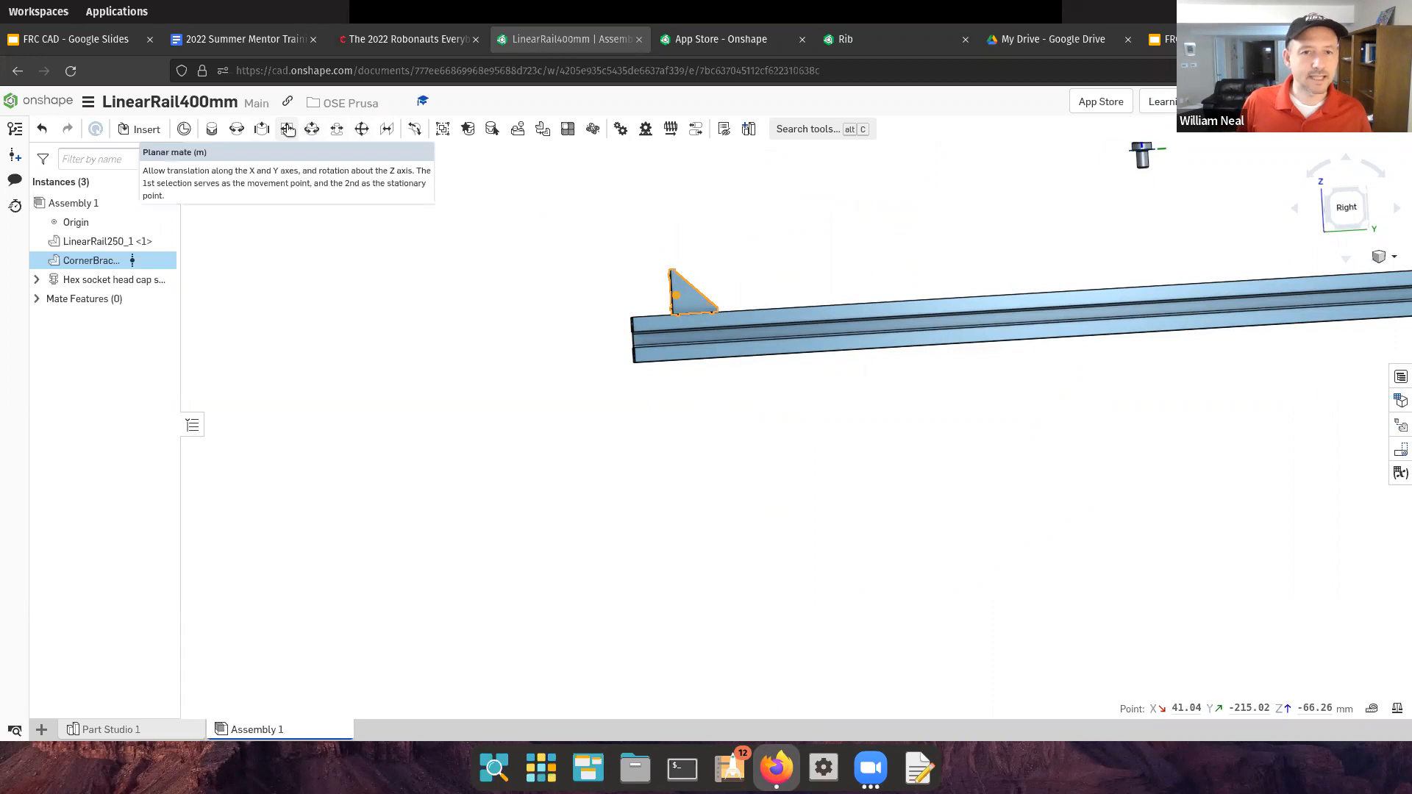
# Examine how the corner bracket's tabs sit on the rail, both up close from the side and from an angled view
pyautogui.scroll(8, 684, 292)
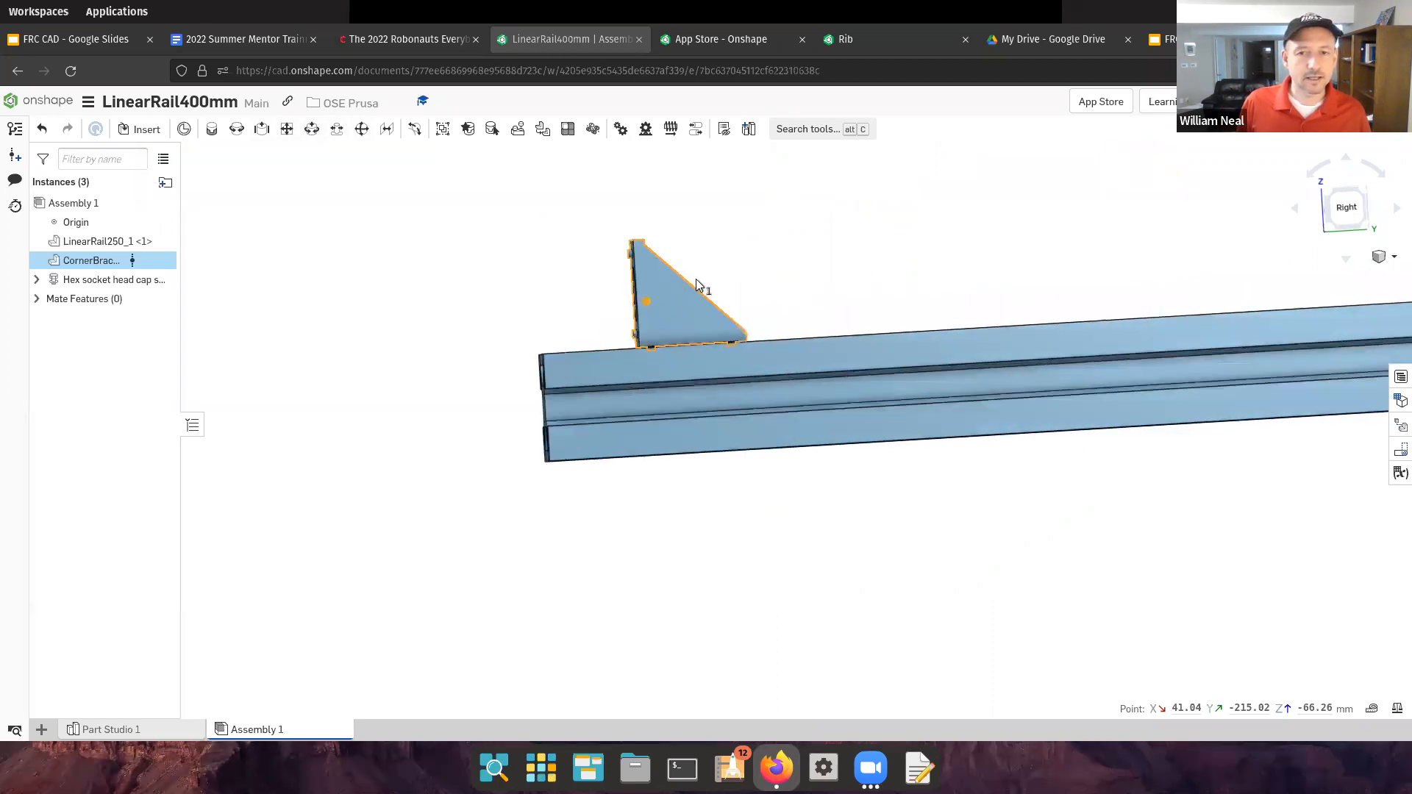
pyautogui.scroll(3, 697, 312)
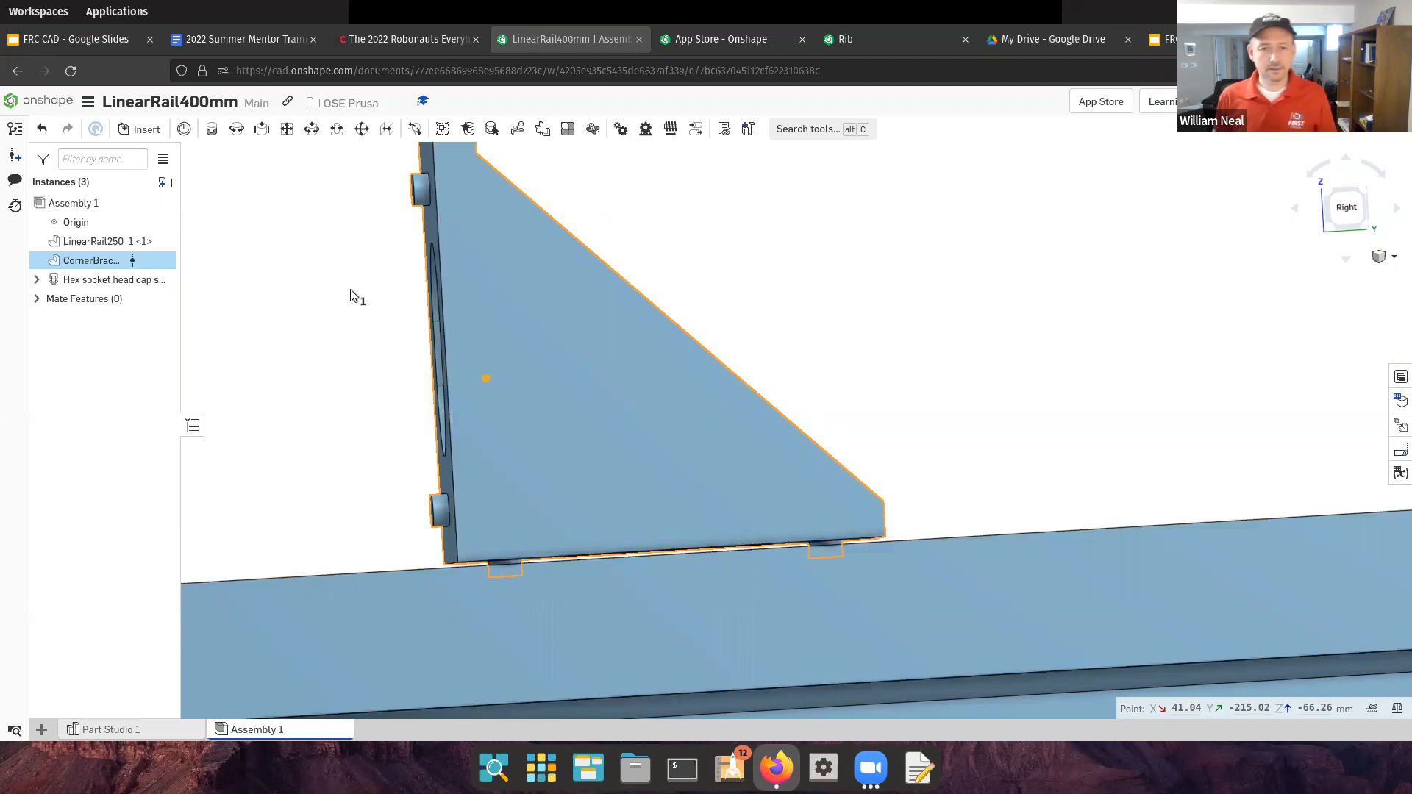
pyautogui.scroll(-5, 356, 296)
pyautogui.scroll(-1, 364, 270)
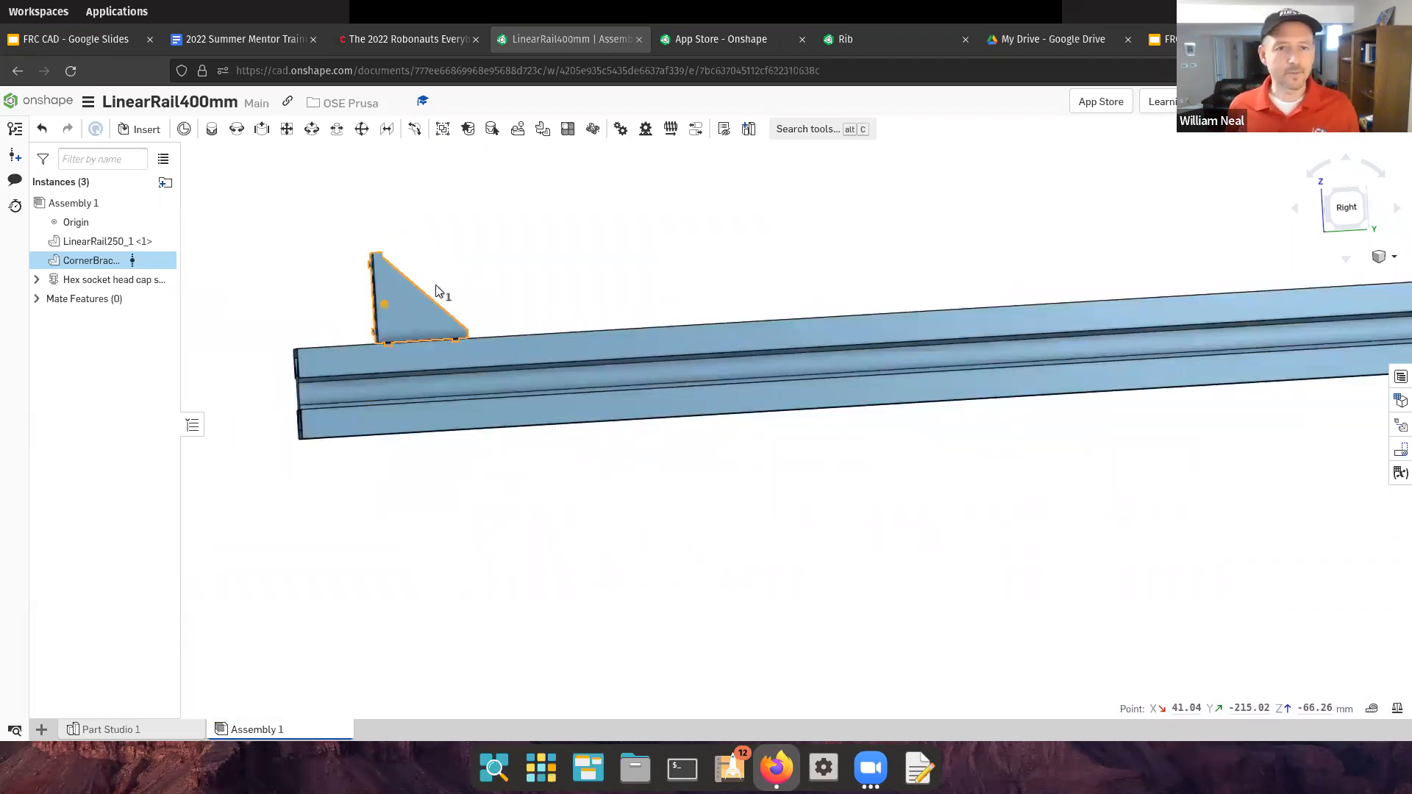
pyautogui.moveTo(489, 286); pyautogui.dragTo(541, 302, button='middle')
pyautogui.moveTo(541, 302); pyautogui.dragTo(620, 307, button='right')
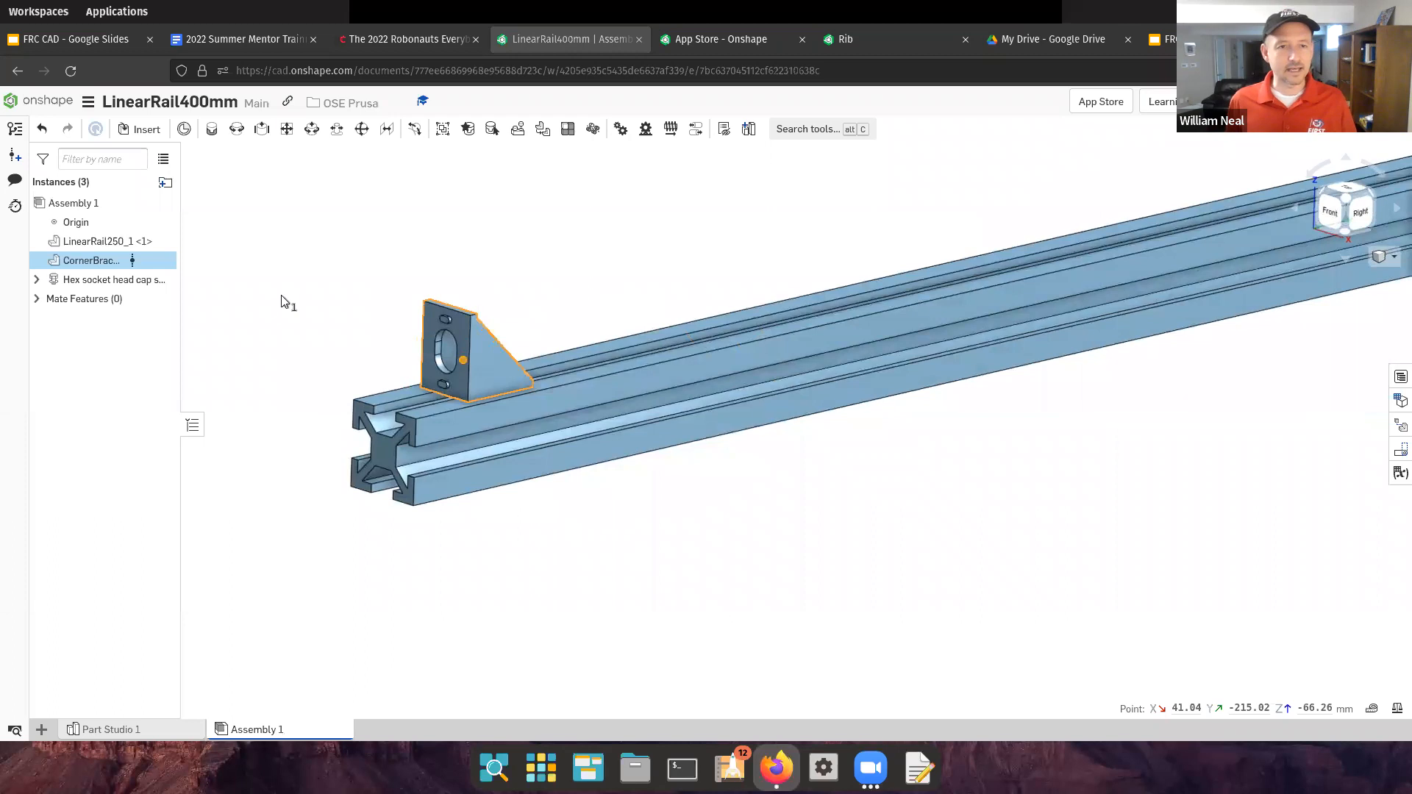
pyautogui.scroll(-5, 265, 336)
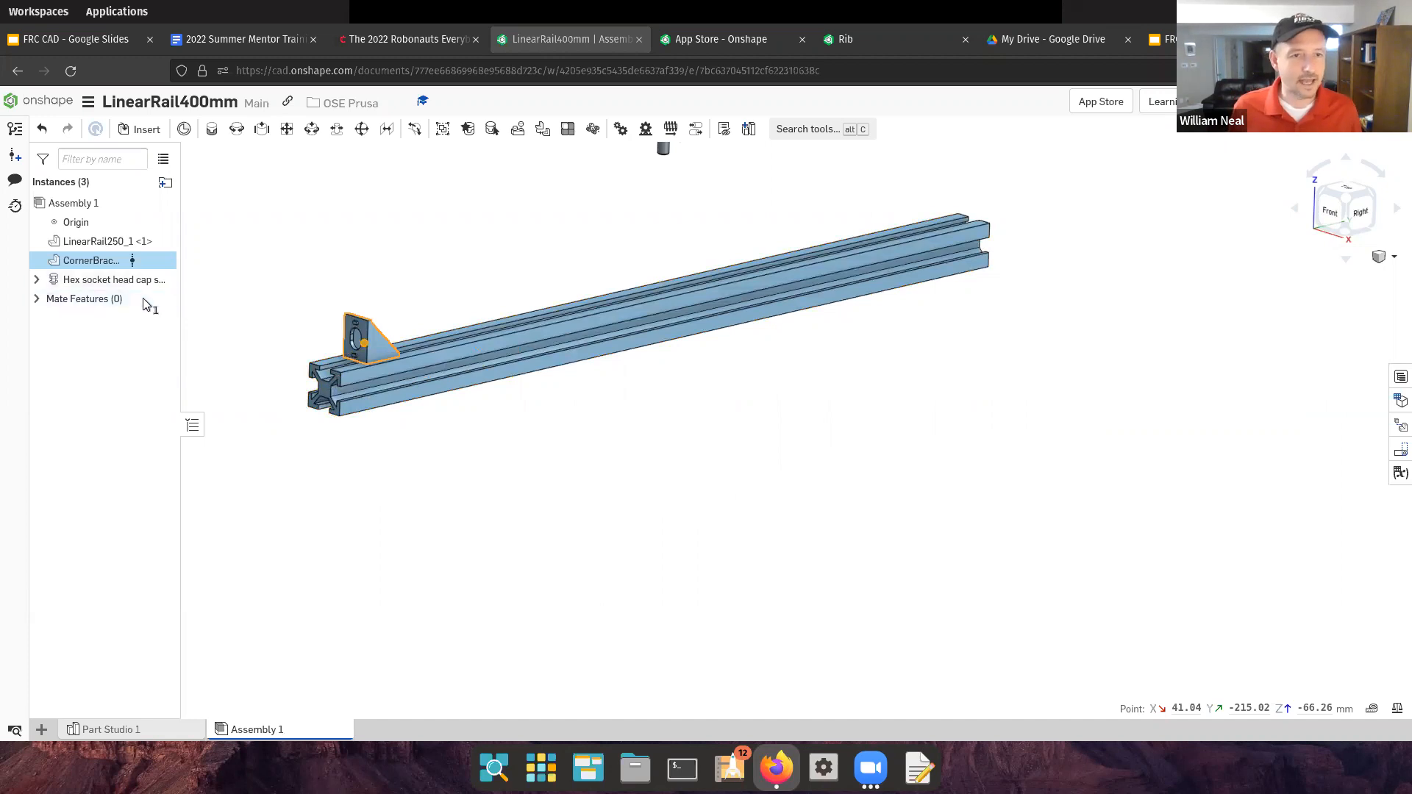
pyautogui.rightClick(245, 298)
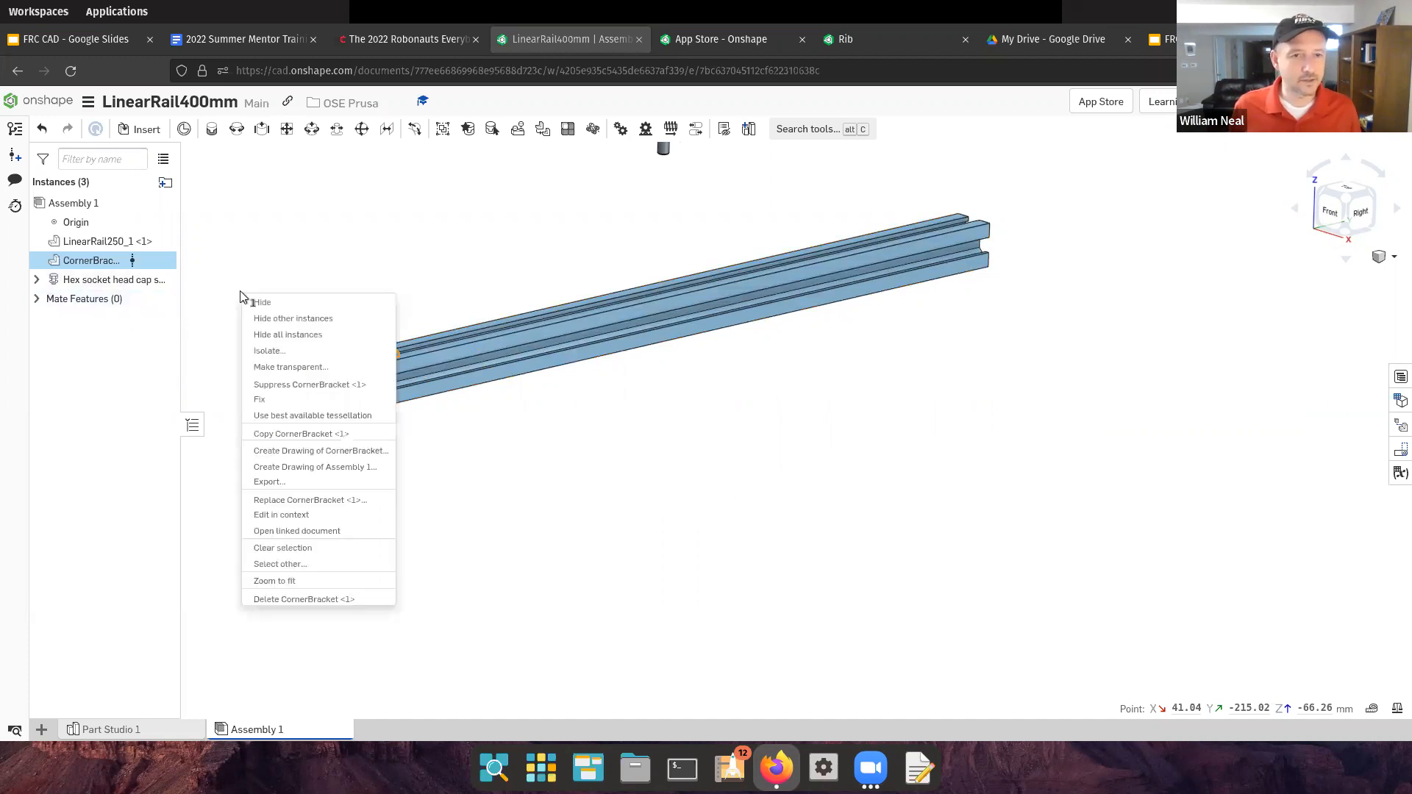
pyautogui.click(149, 351)
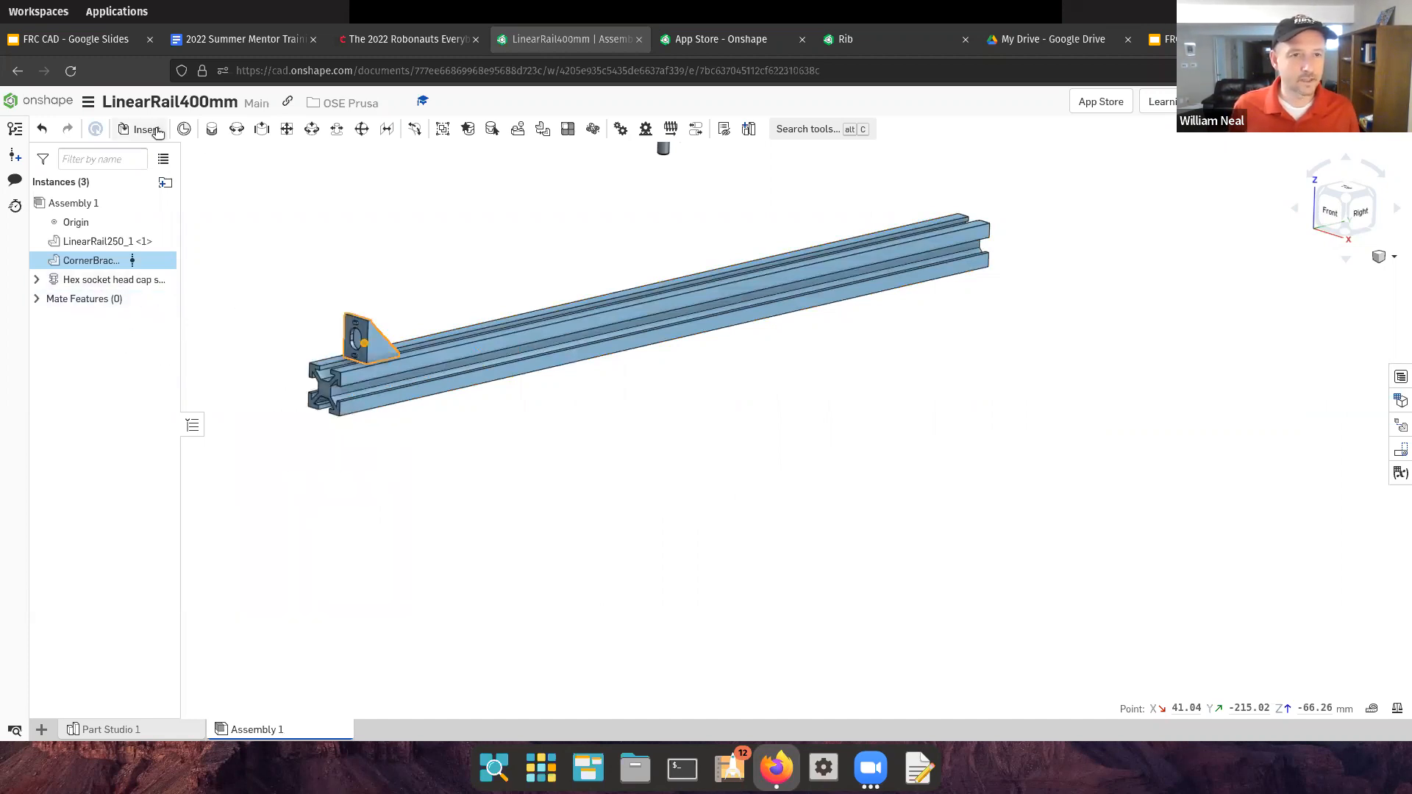
# Insert LinearRail250_2 from the current document's Part Studio 1, place it beside the first rail and finish inserting
pyautogui.click(142, 129)
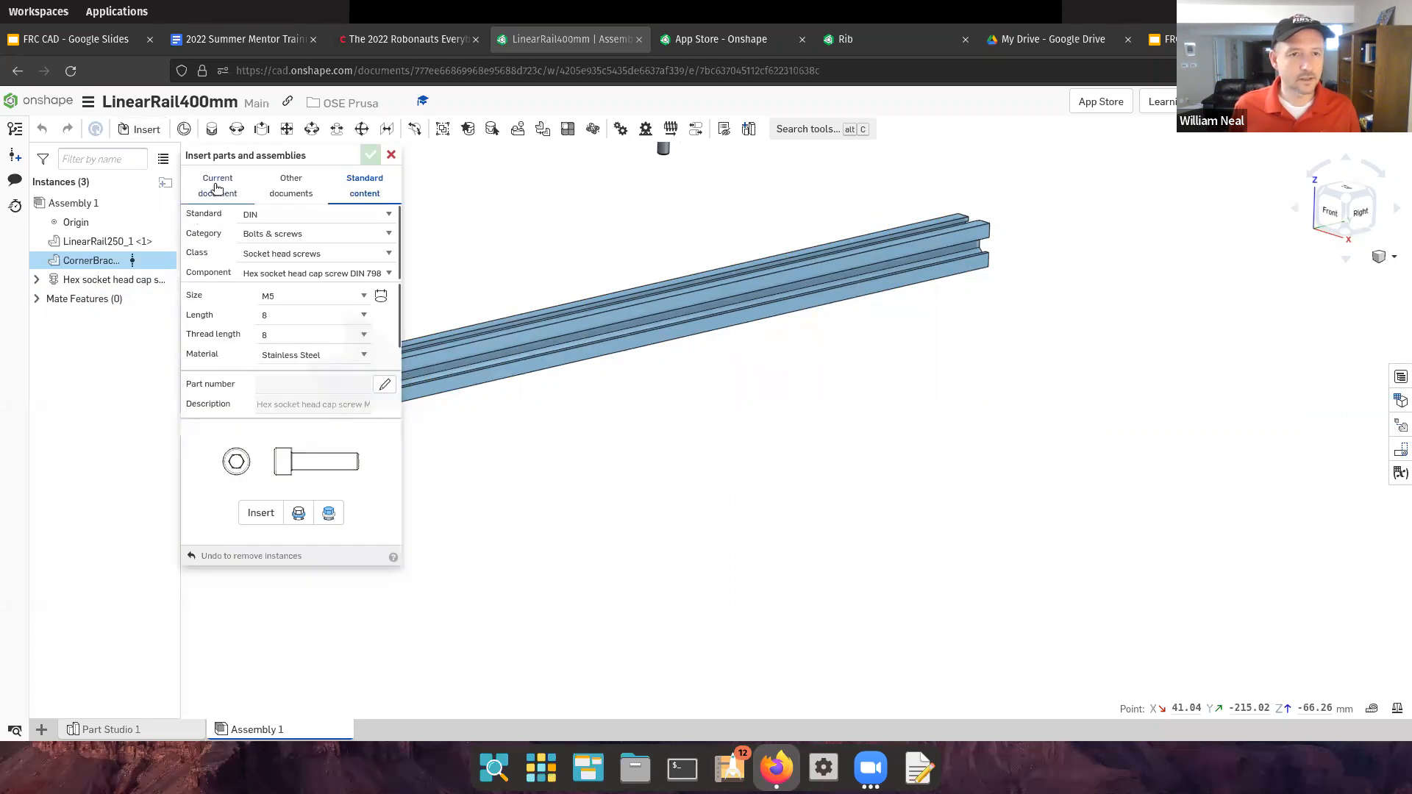
pyautogui.click(234, 187)
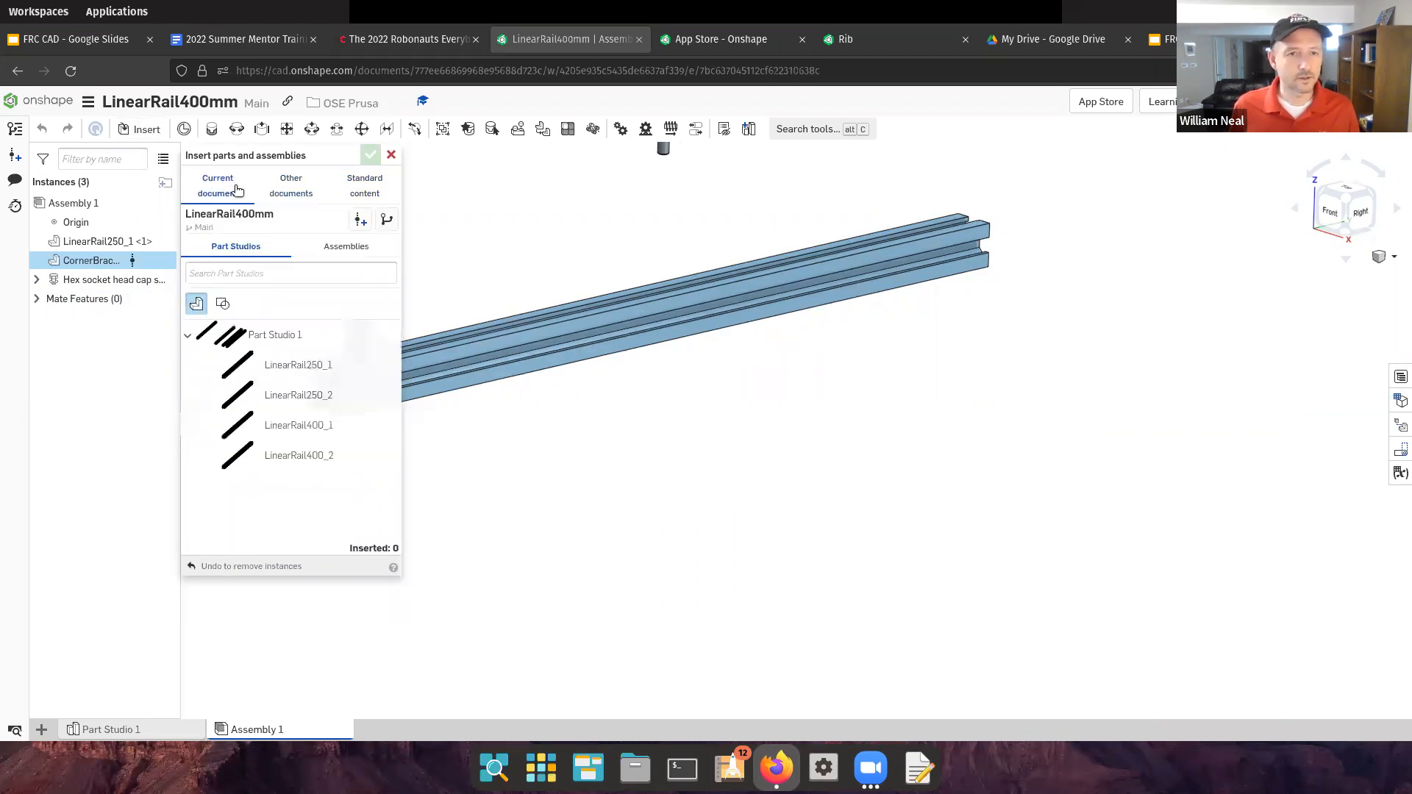
pyautogui.click(268, 397)
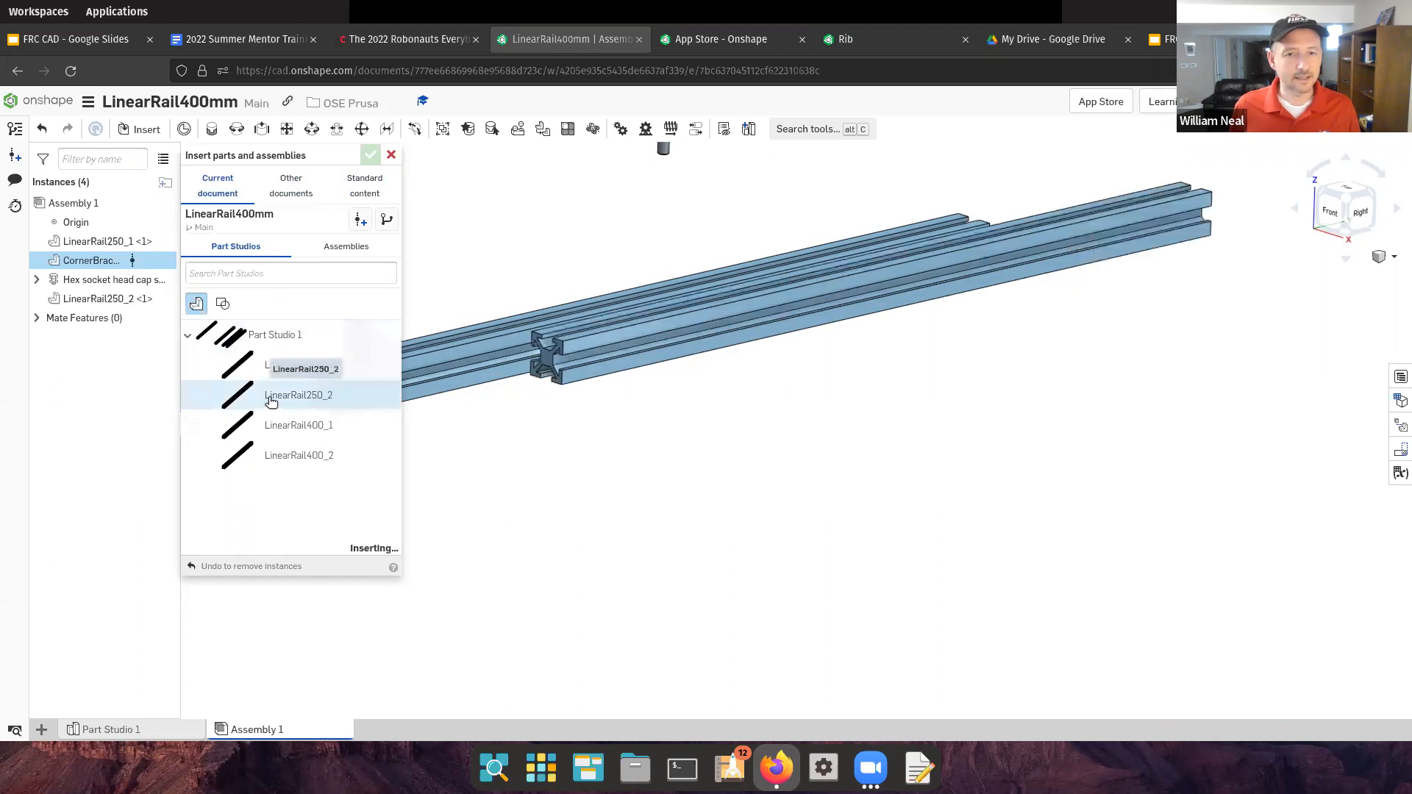
pyautogui.click(738, 447)
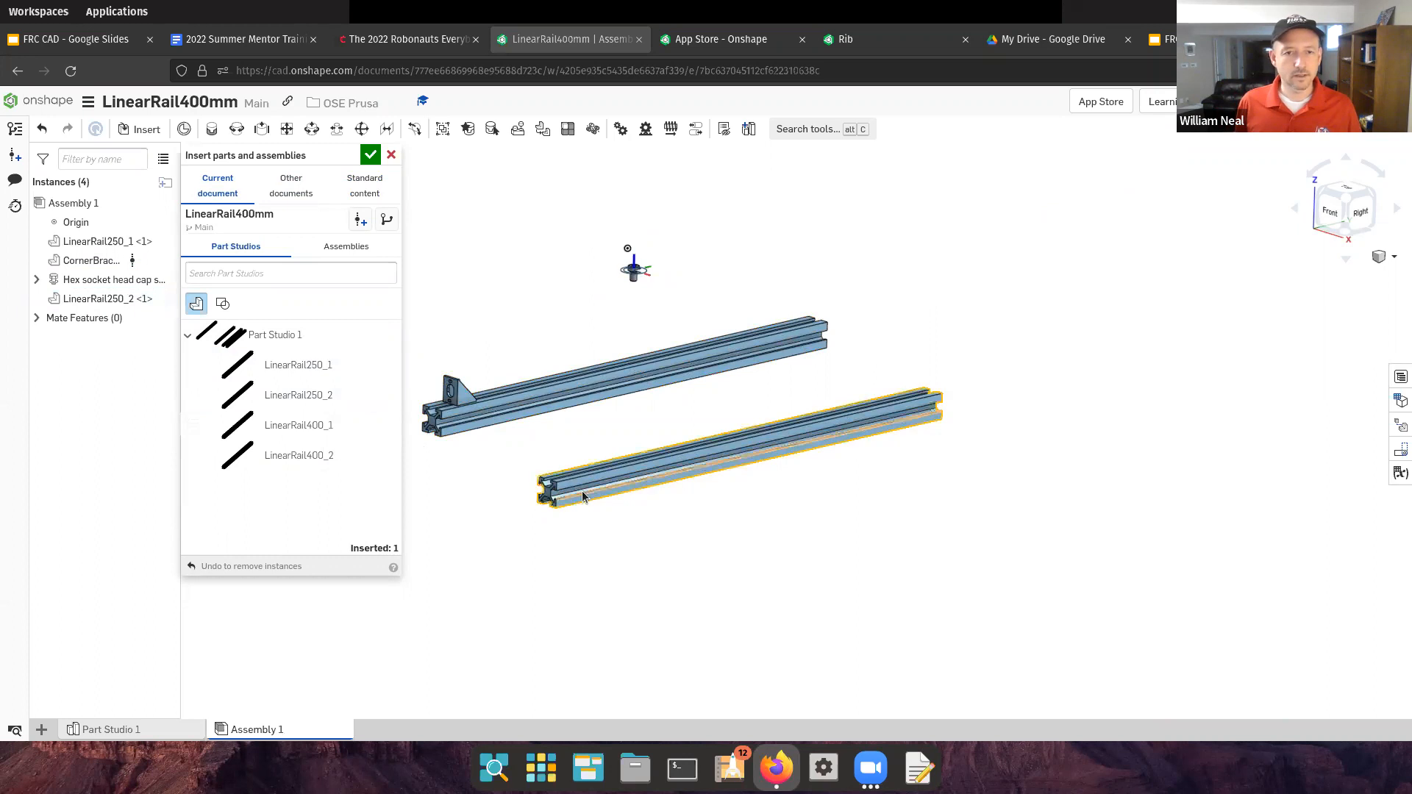
pyautogui.click(371, 155)
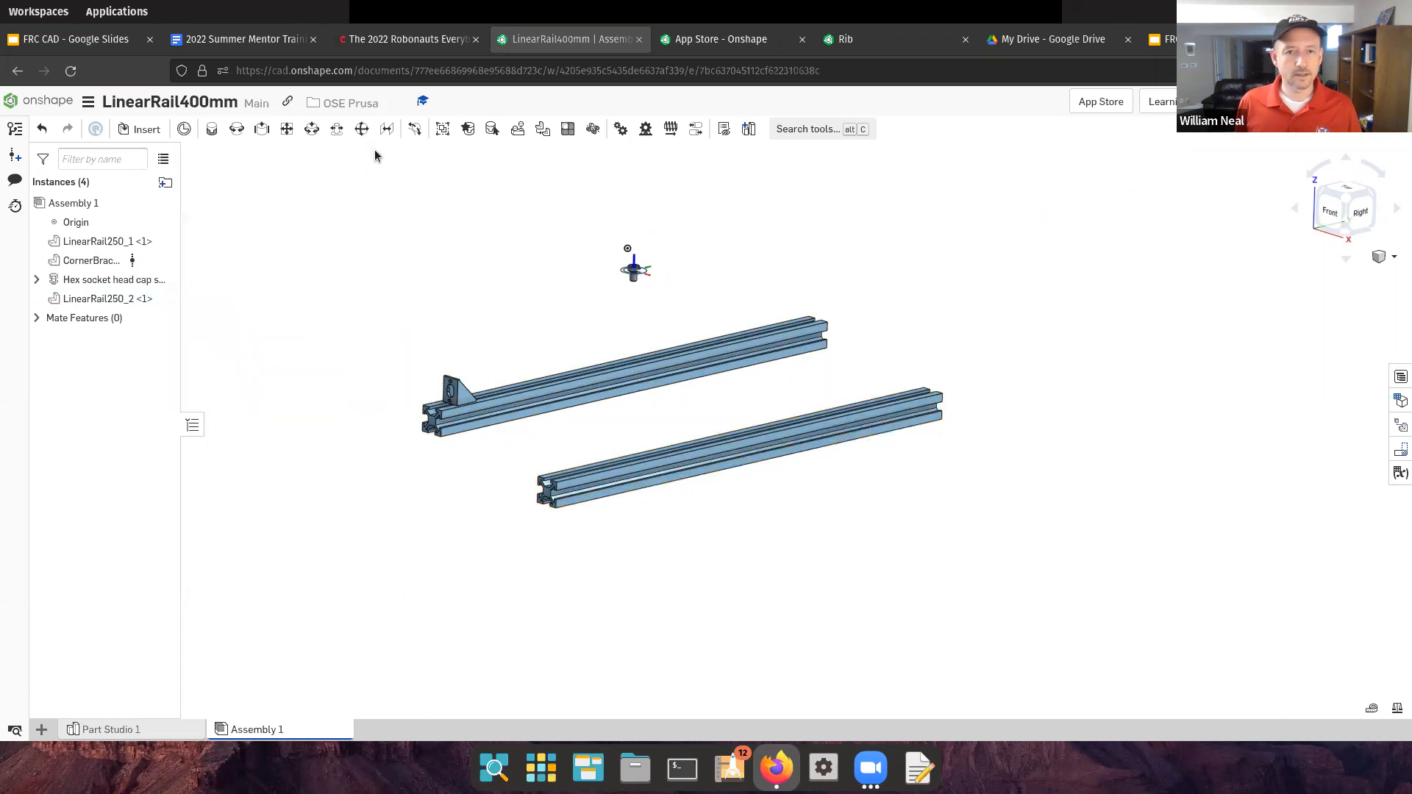
# Rotate the newly inserted rail 90 degrees about its long axis with the triad manipulator
pyautogui.click(579, 486)
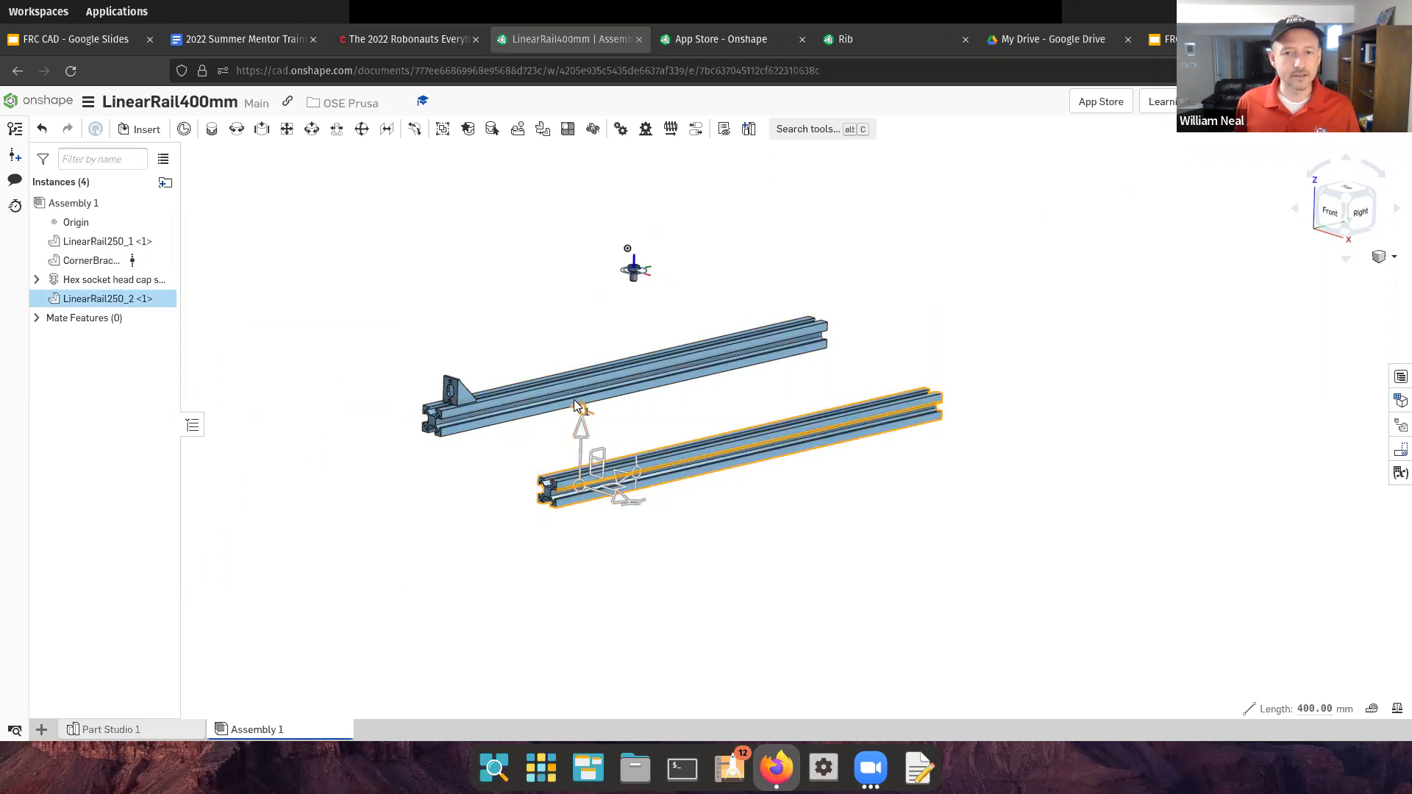
pyautogui.moveTo(580, 409); pyautogui.dragTo(555, 447)
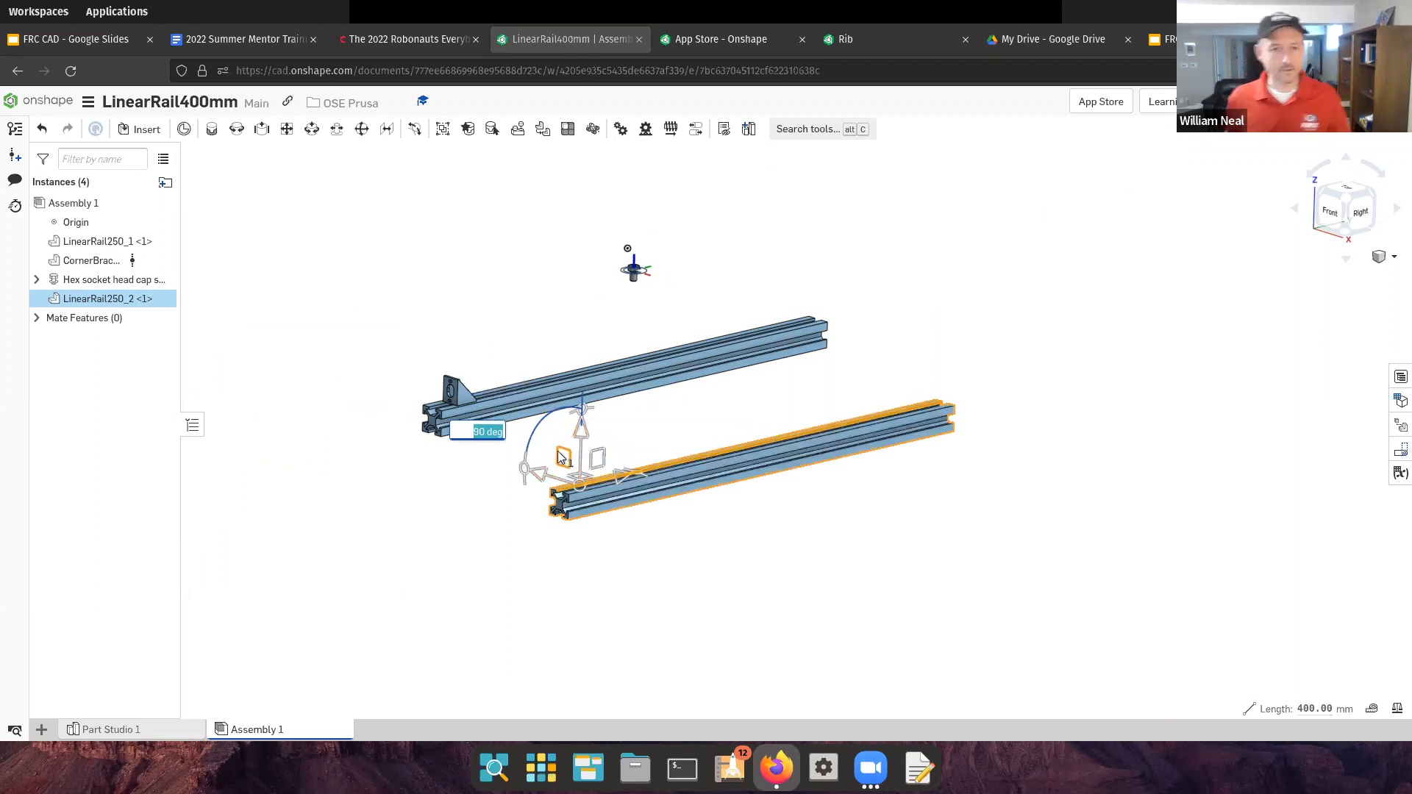
pyautogui.click(643, 434)
# Rotate the second rail by 90 degrees so it stands upright, perpendicular to the first rail
pyautogui.click(595, 502)
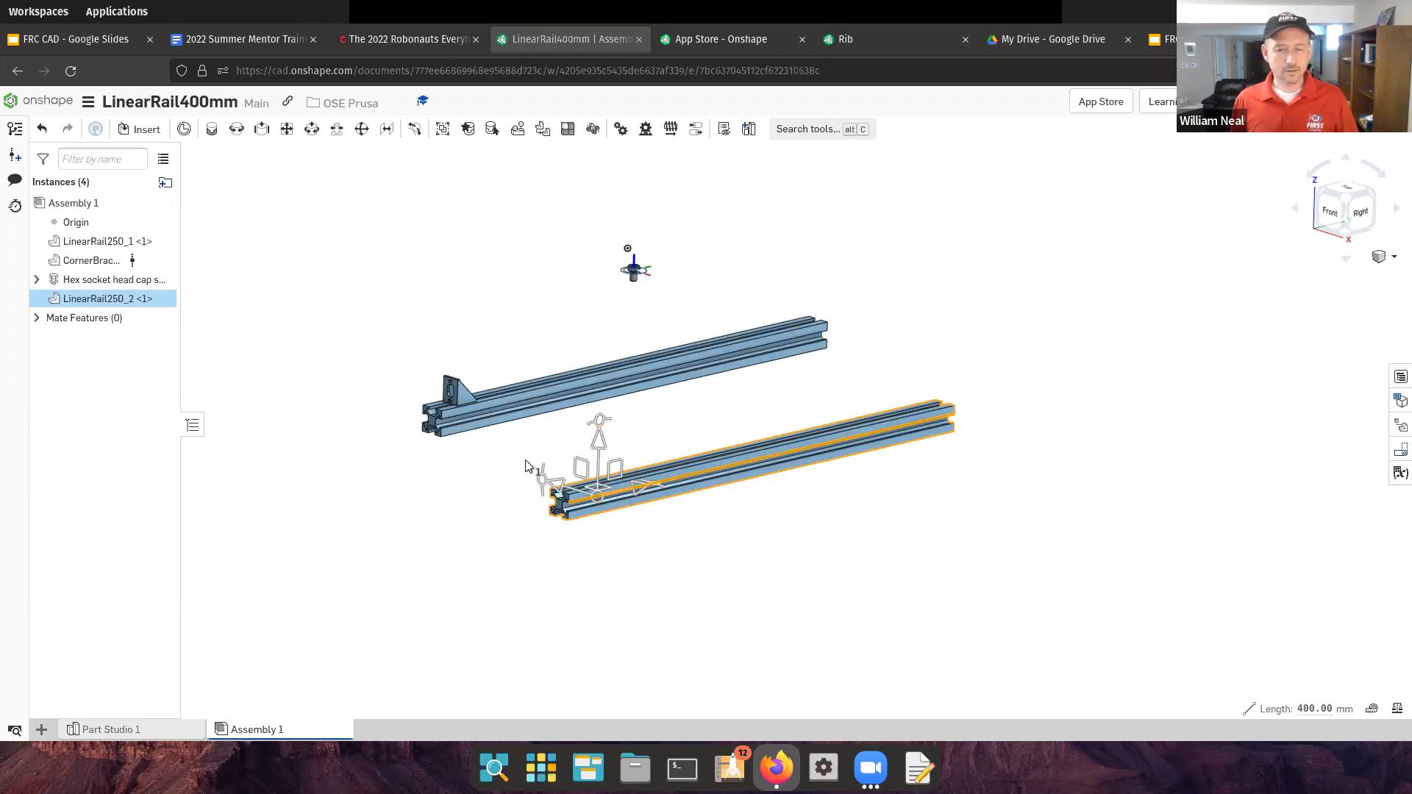
pyautogui.moveTo(600, 420); pyautogui.dragTo(544, 449)
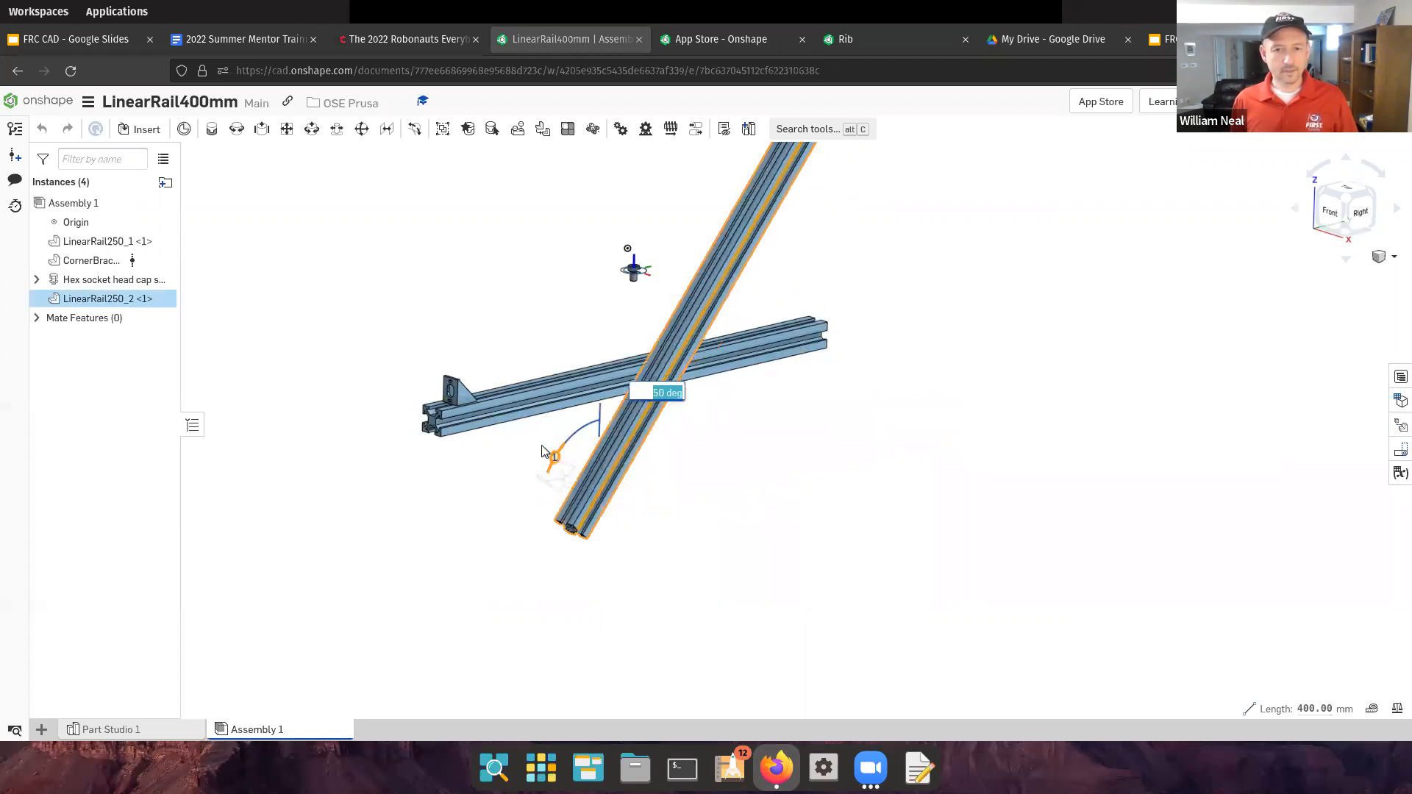
pyautogui.write('90')
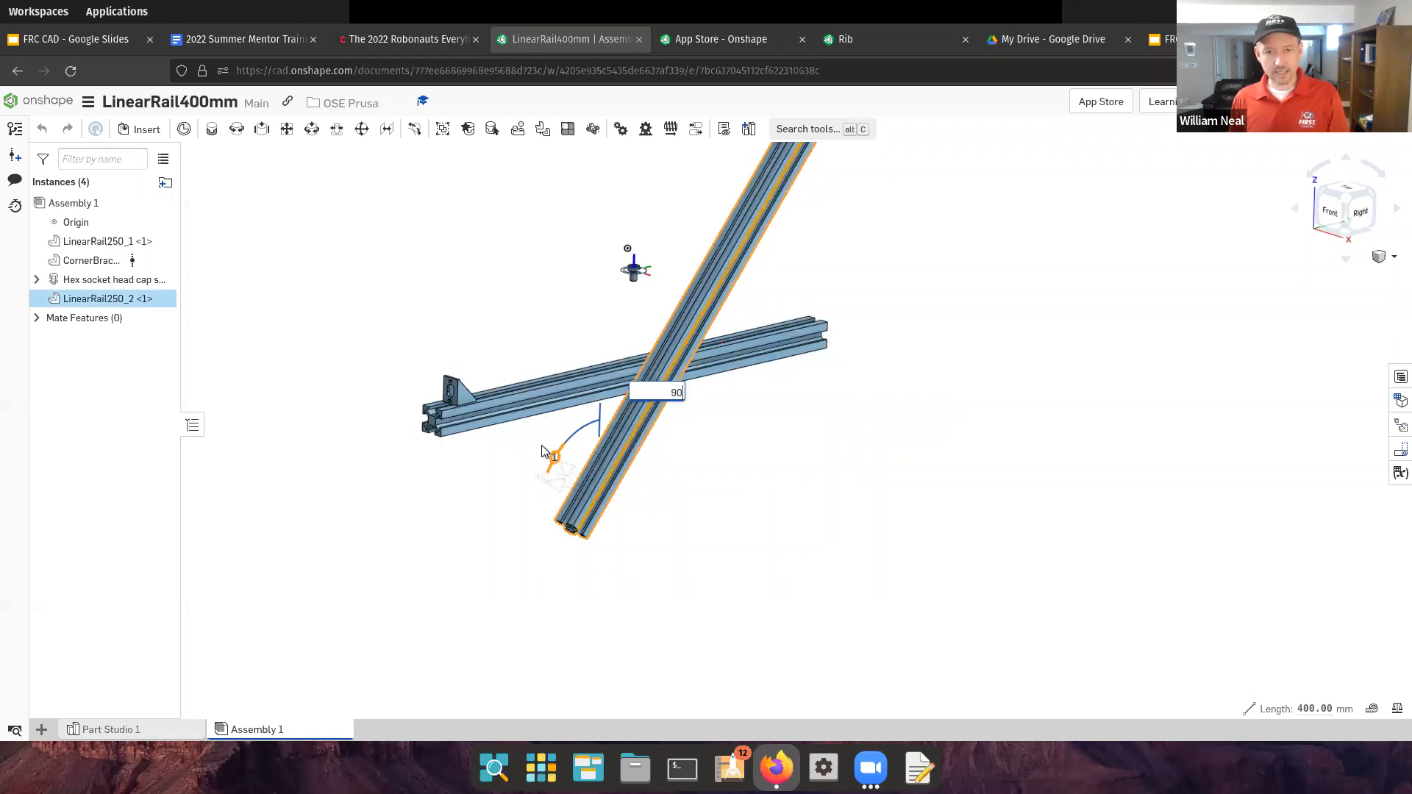
pyautogui.press('Return')
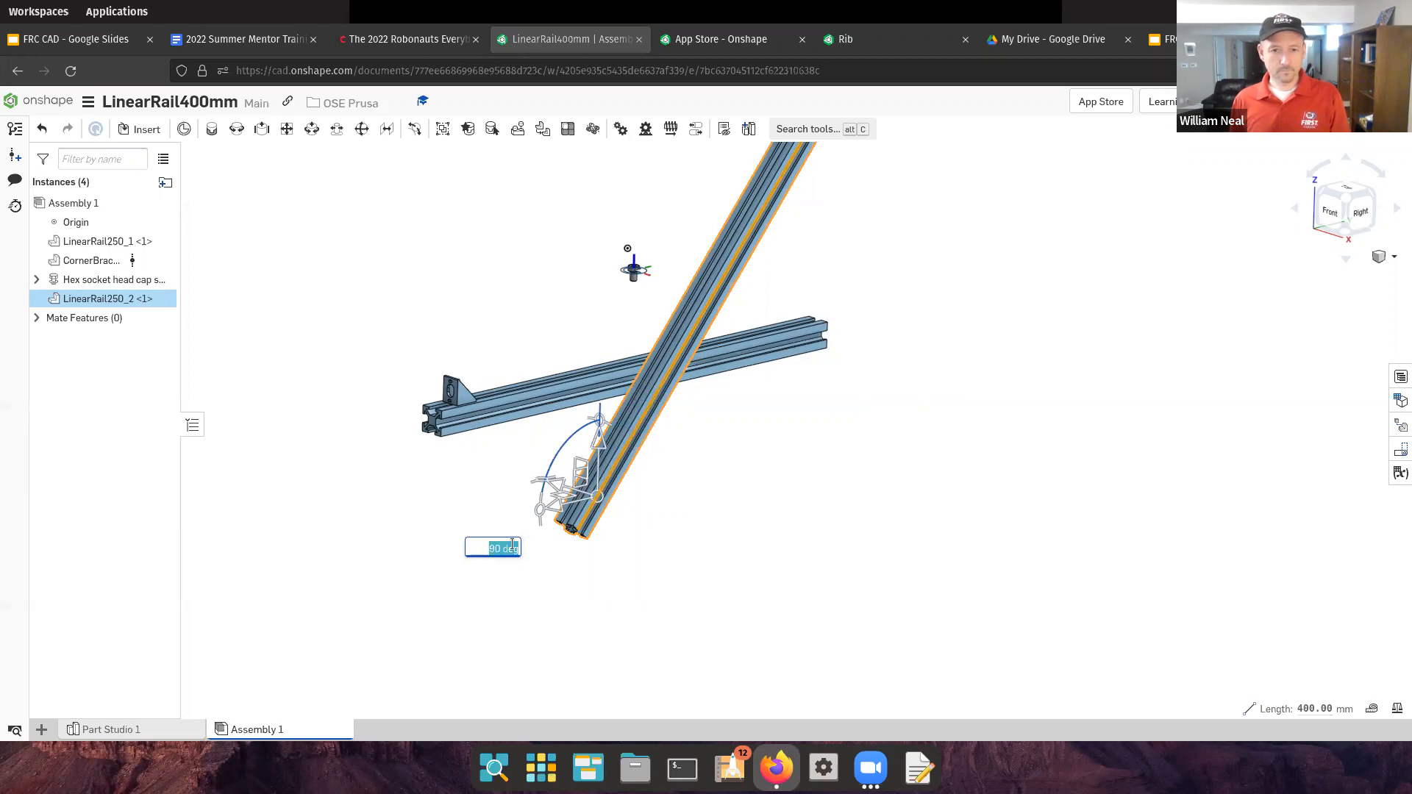
pyautogui.write('50')
pyautogui.press('Return')
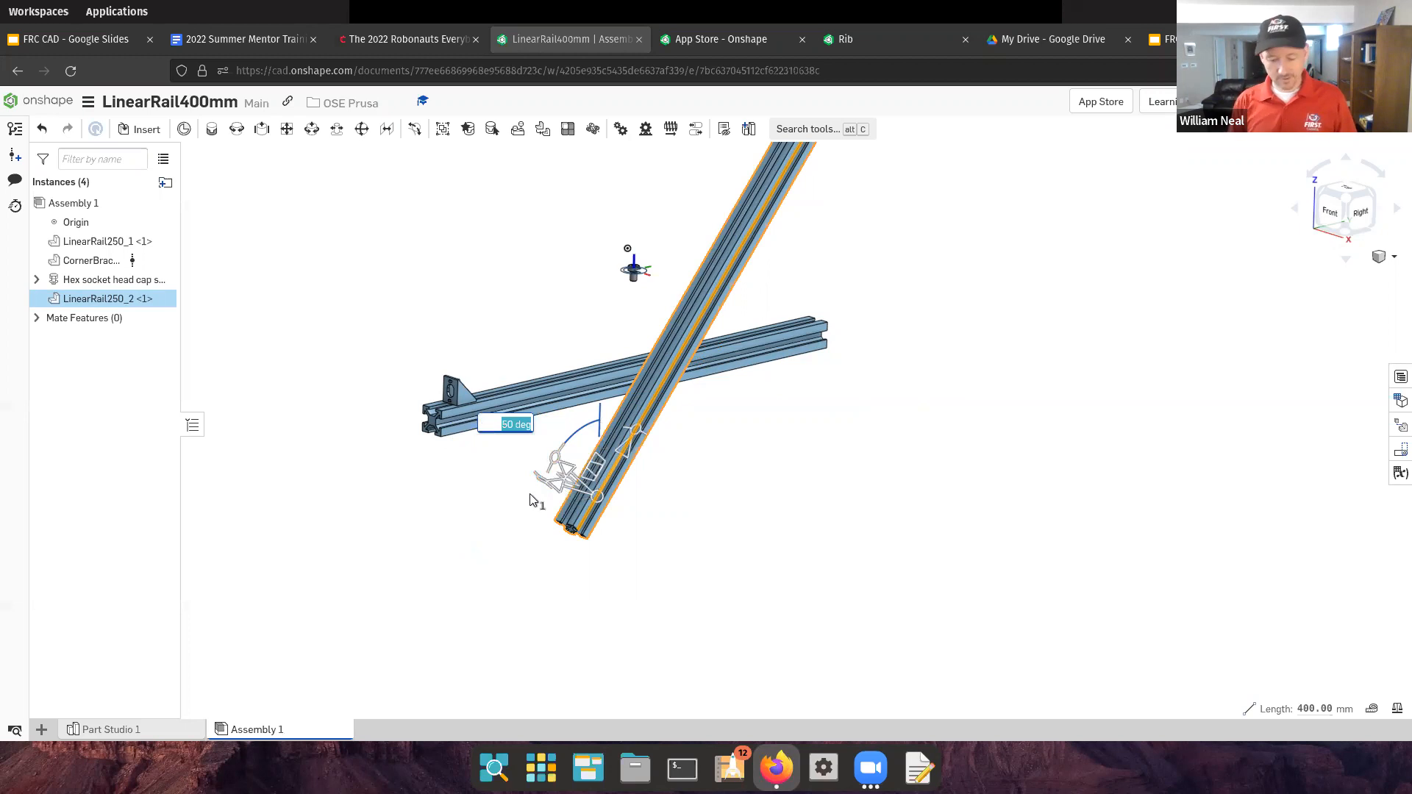
pyautogui.write('90')
pyautogui.press('Return')
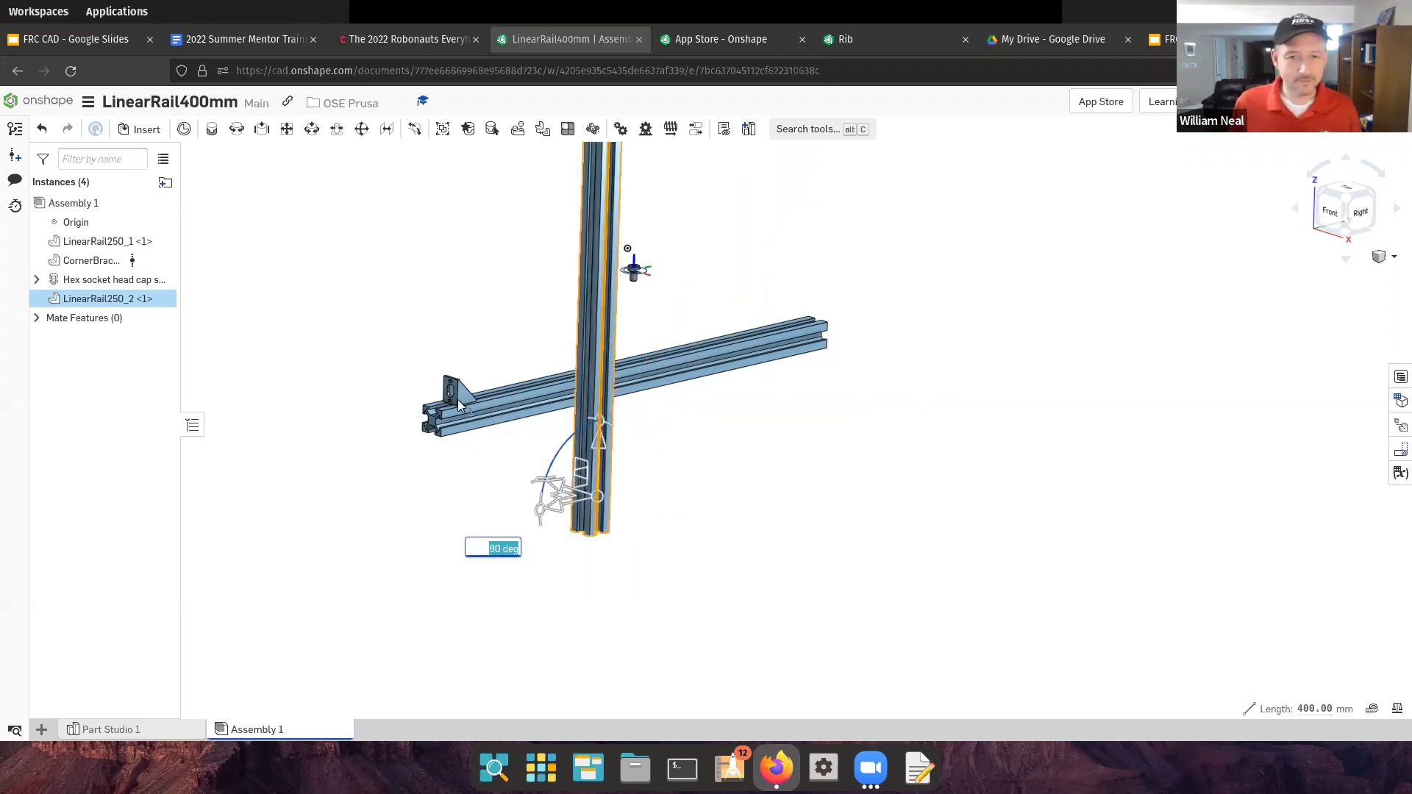
# Move the upright rail in the front view so it lines up above the first rail's cross-section
pyautogui.scroll(4, 457, 399)
pyautogui.moveTo(557, 565); pyautogui.dragTo(704, 542, button='right')
pyautogui.click(1345, 206)
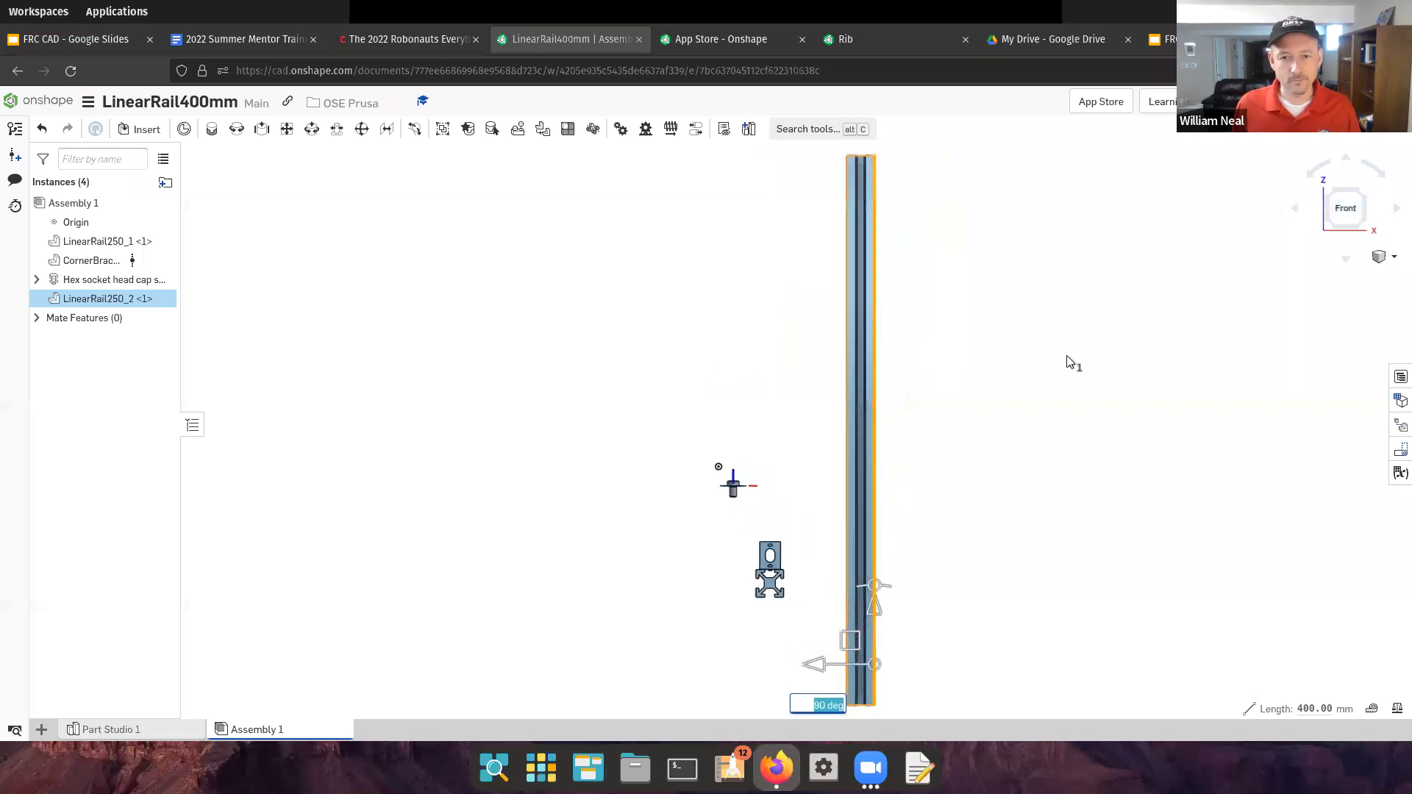
pyautogui.scroll(5, 936, 482)
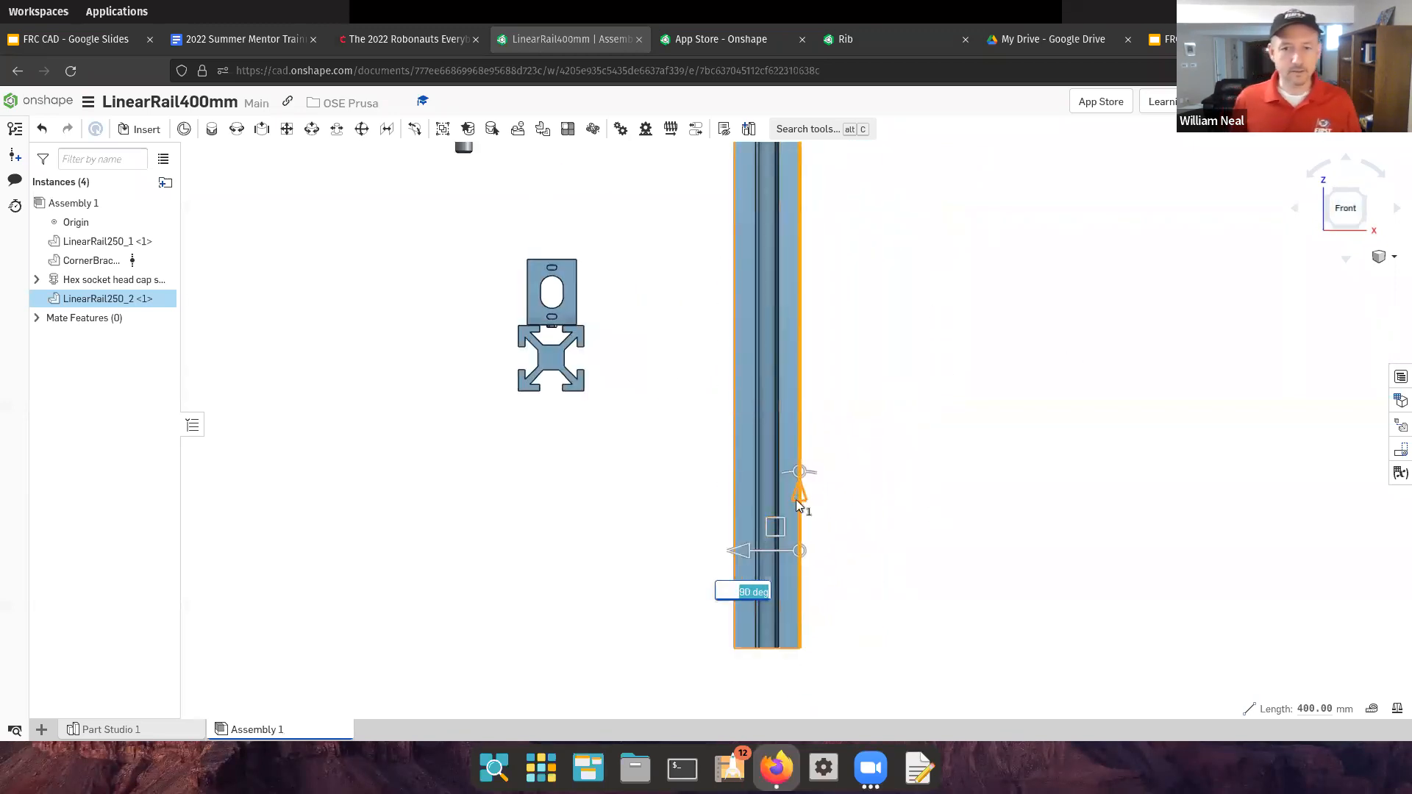
pyautogui.moveTo(797, 496); pyautogui.dragTo(526, 225)
# Move the upright rail about 93.2 mm along the first rail's length to its end, against the corner bracket
pyautogui.moveTo(765, 412); pyautogui.dragTo(697, 430, button='middle')
pyautogui.moveTo(698, 424); pyautogui.dragTo(591, 442, button='right')
pyautogui.moveTo(528, 235); pyautogui.dragTo(234, 317)
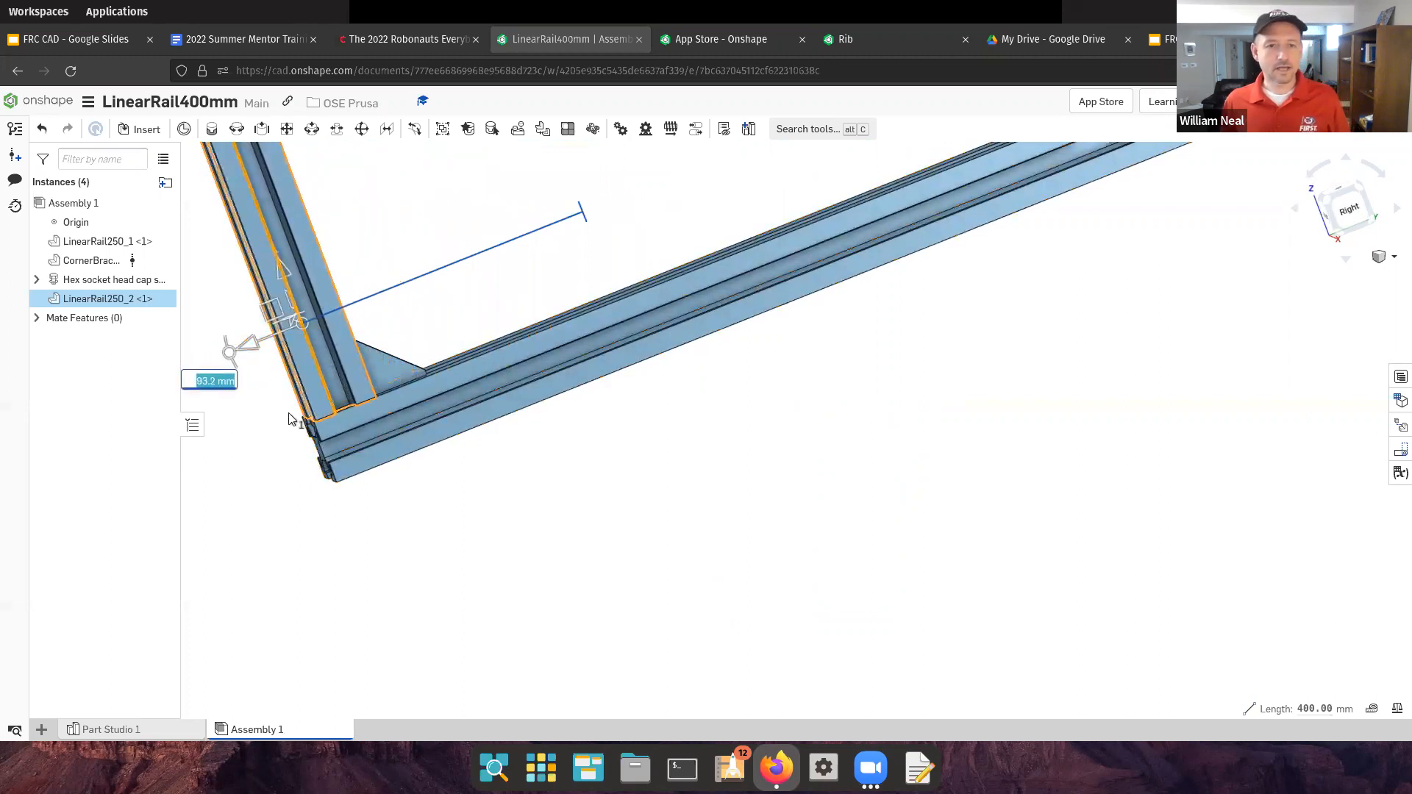
pyautogui.click(275, 469)
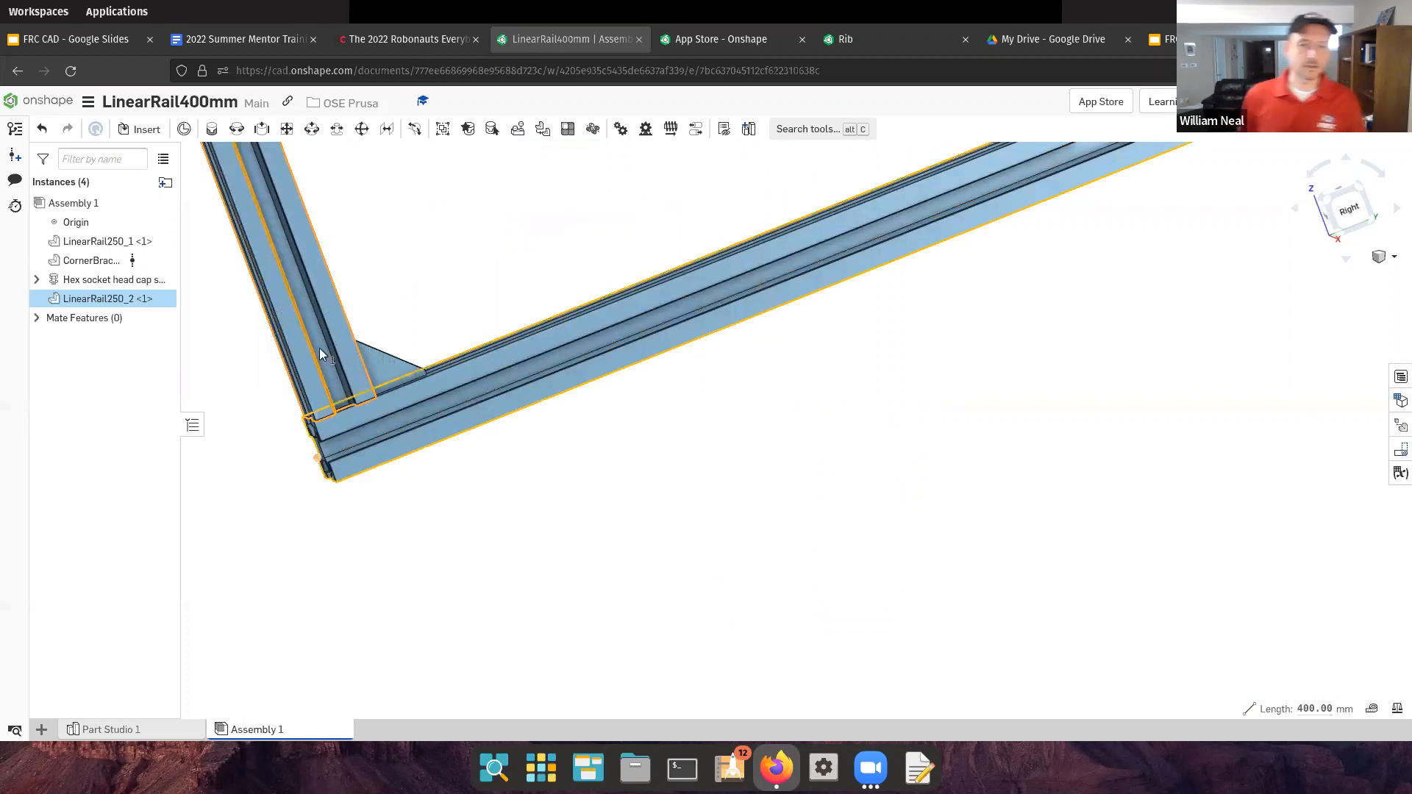
# Inspect the upright rail's alignment against the first rail and corner bracket, viewing the whole joint from another side
pyautogui.click(302, 315)
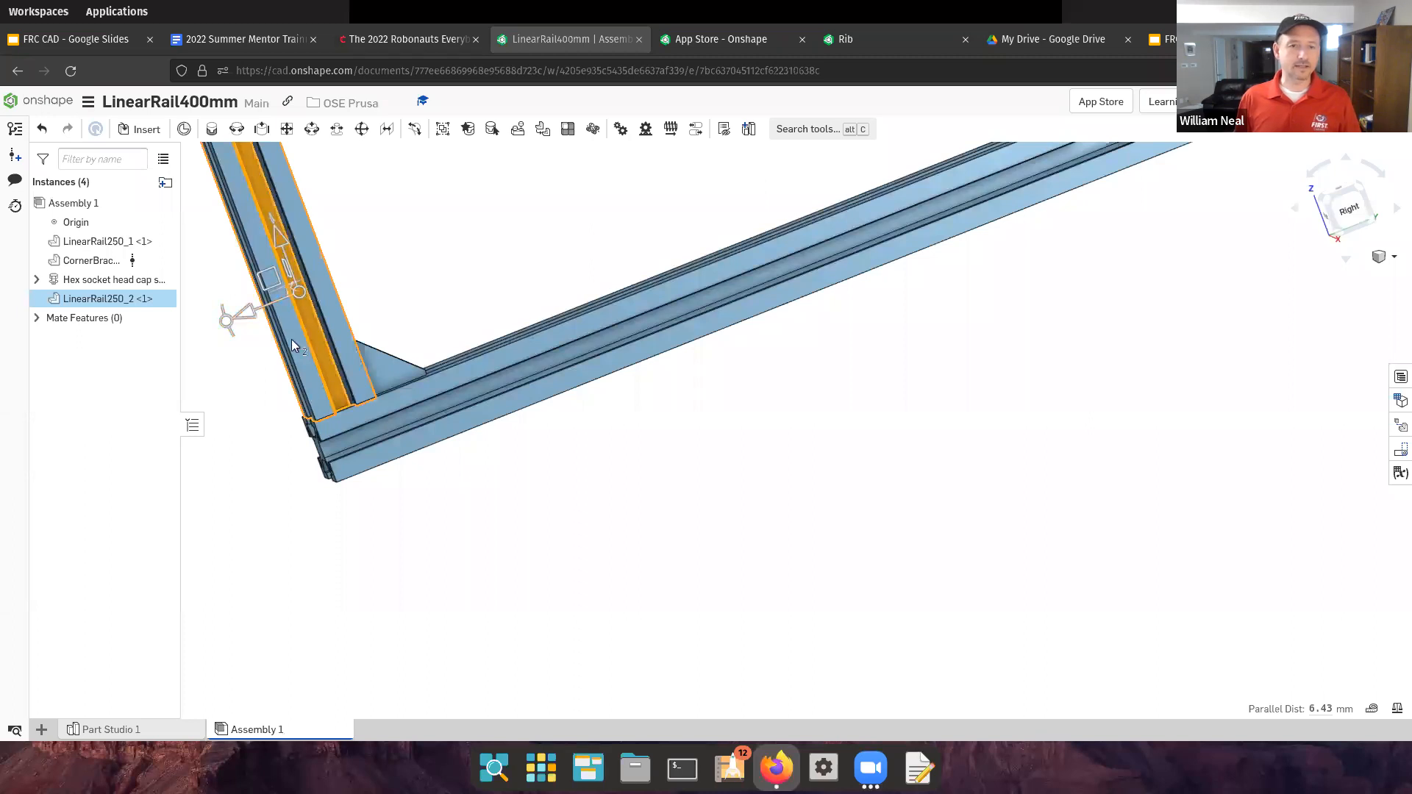
pyautogui.scroll(-2, 294, 334)
pyautogui.scroll(-5, 641, 472)
pyautogui.moveTo(693, 515); pyautogui.dragTo(539, 498, button='right')
pyautogui.click(419, 447)
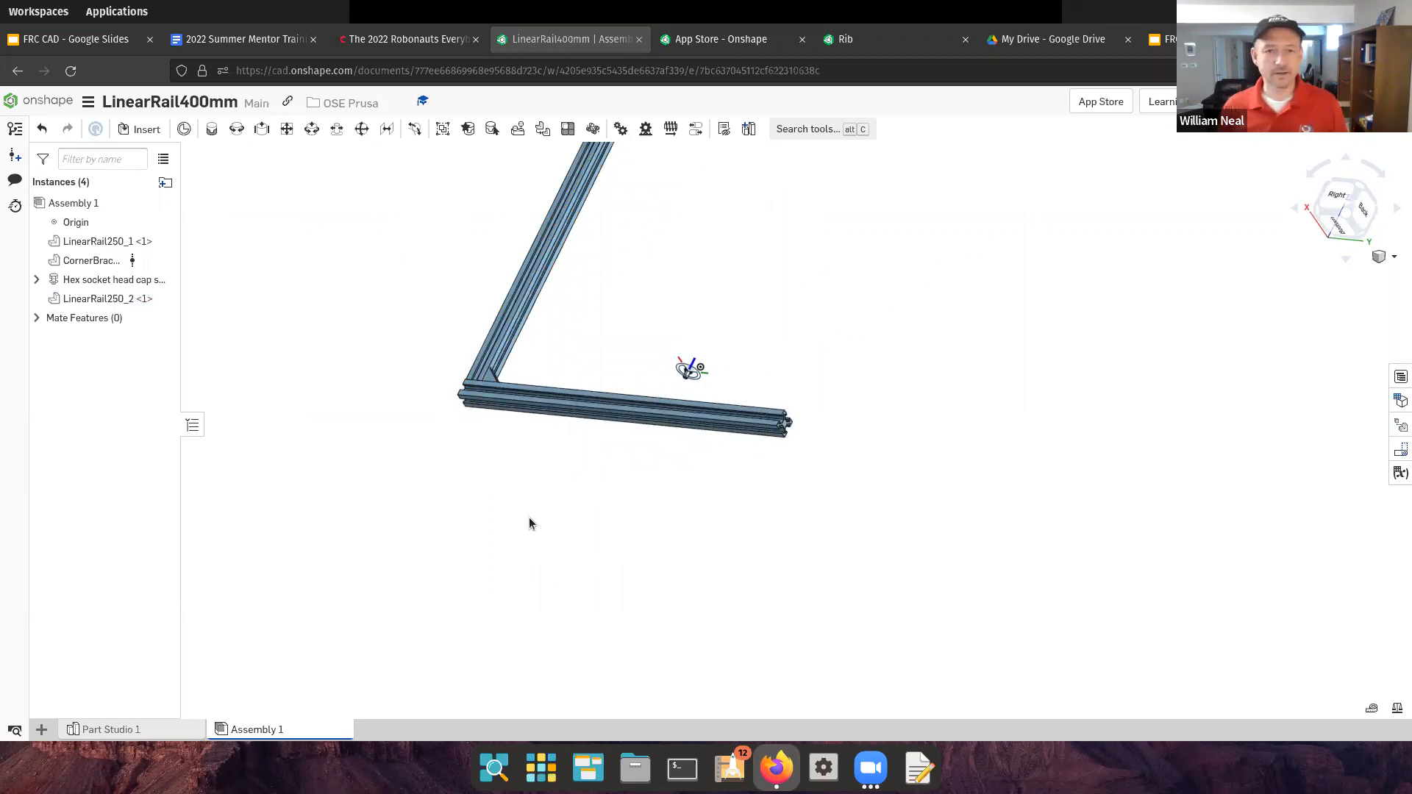
pyautogui.click(147, 131)
pyautogui.click(348, 195)
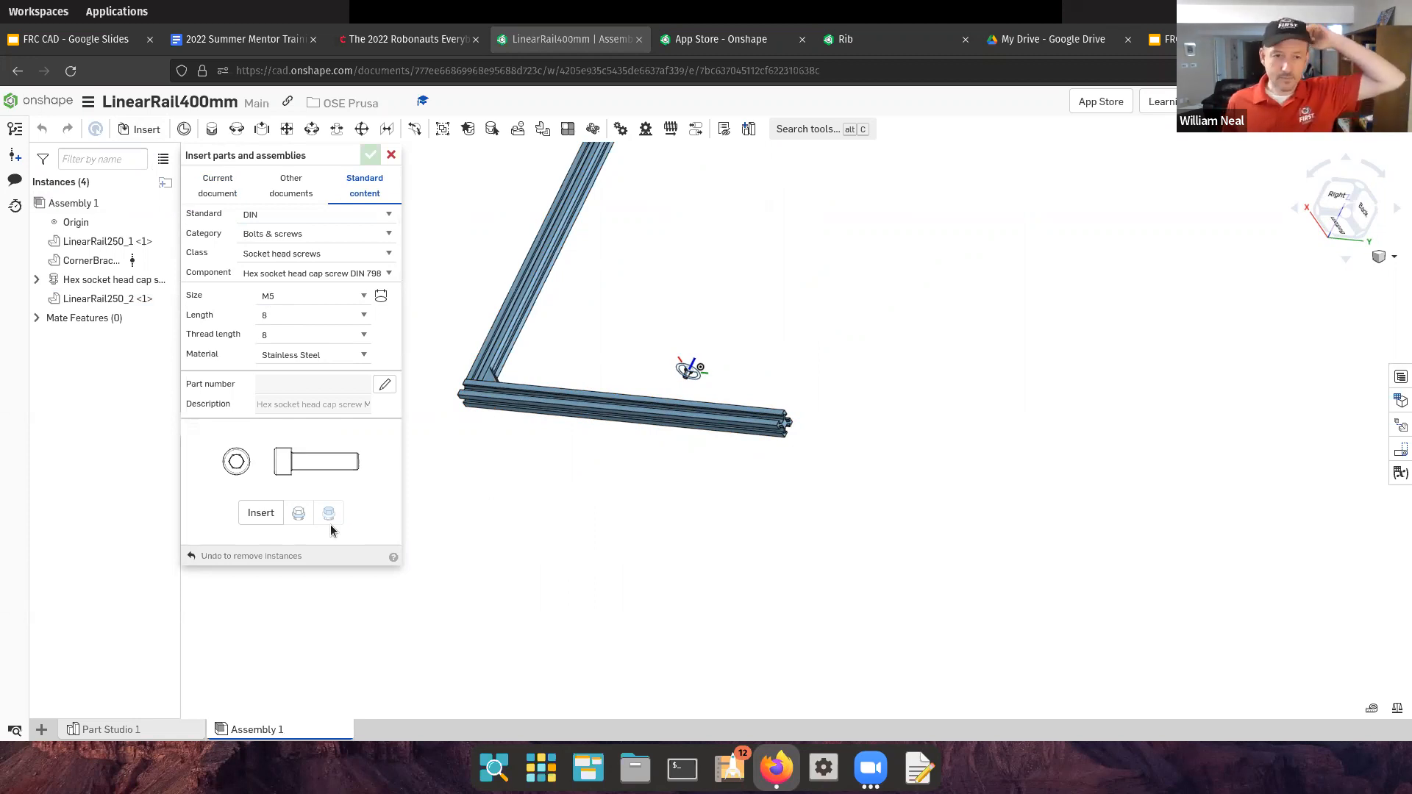
pyautogui.click(390, 157)
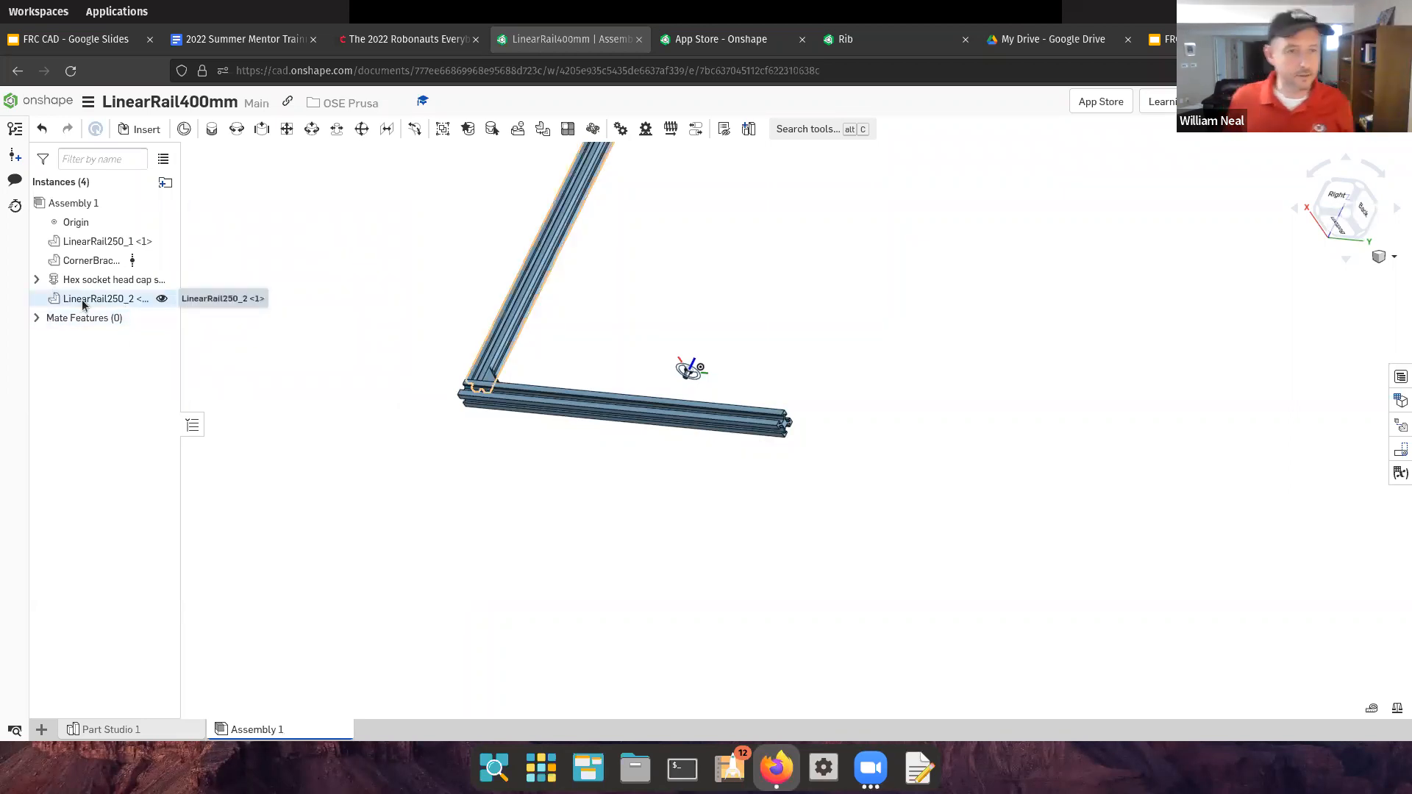
# Hide and show again the upright rail, the first rail and the corner bracket in turn to identify each instance
pyautogui.click(158, 299)
pyautogui.click(159, 299)
pyautogui.click(161, 242)
pyautogui.click(161, 243)
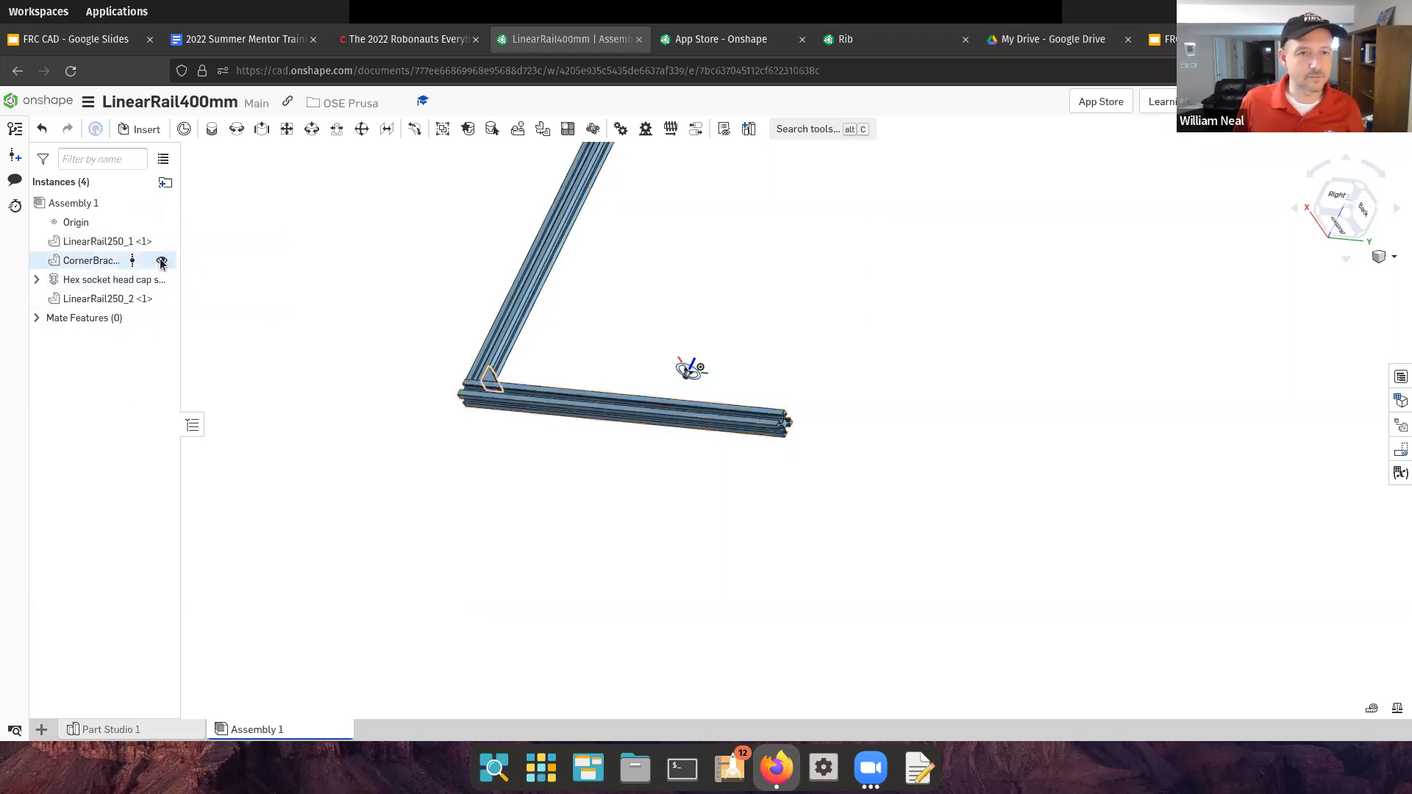
pyautogui.click(162, 261)
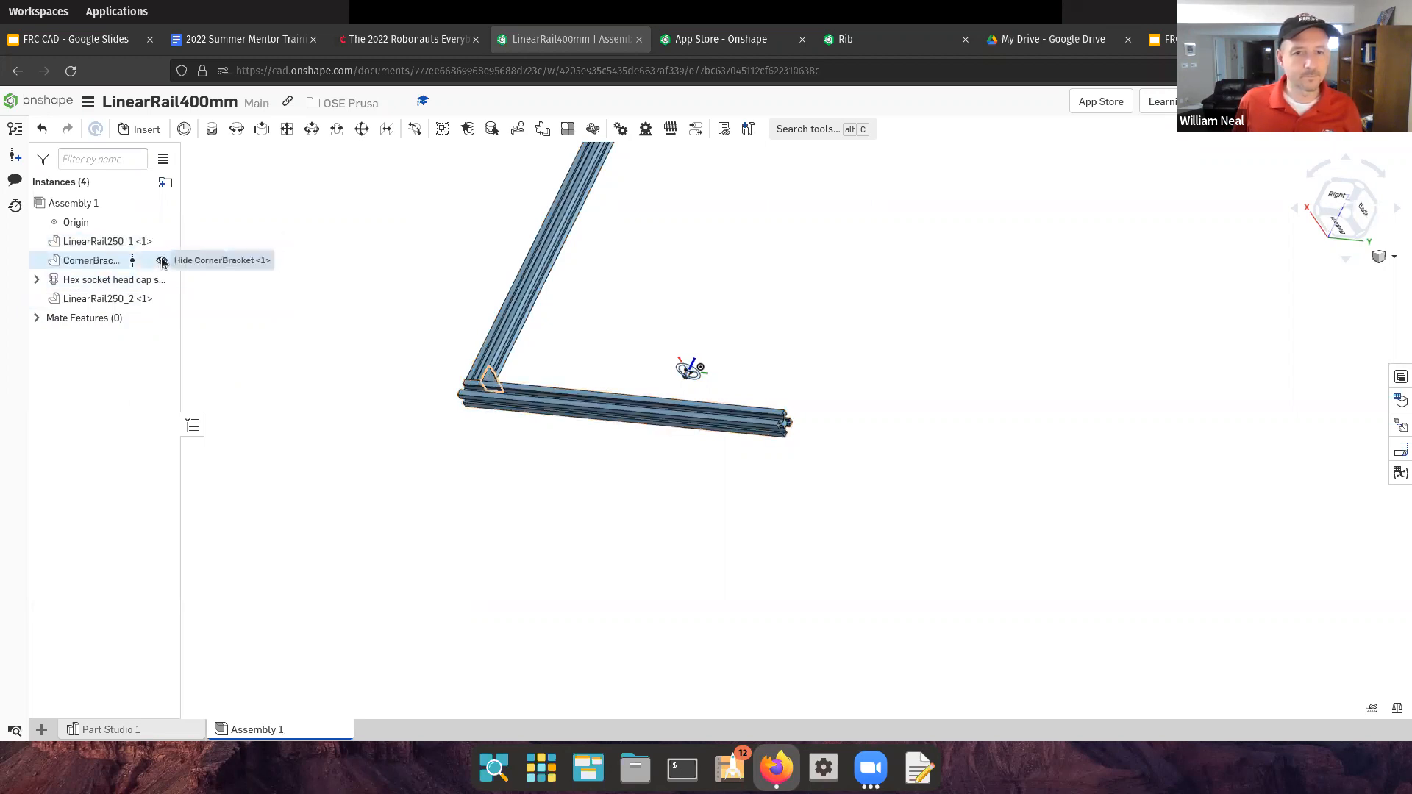
pyautogui.click(162, 261)
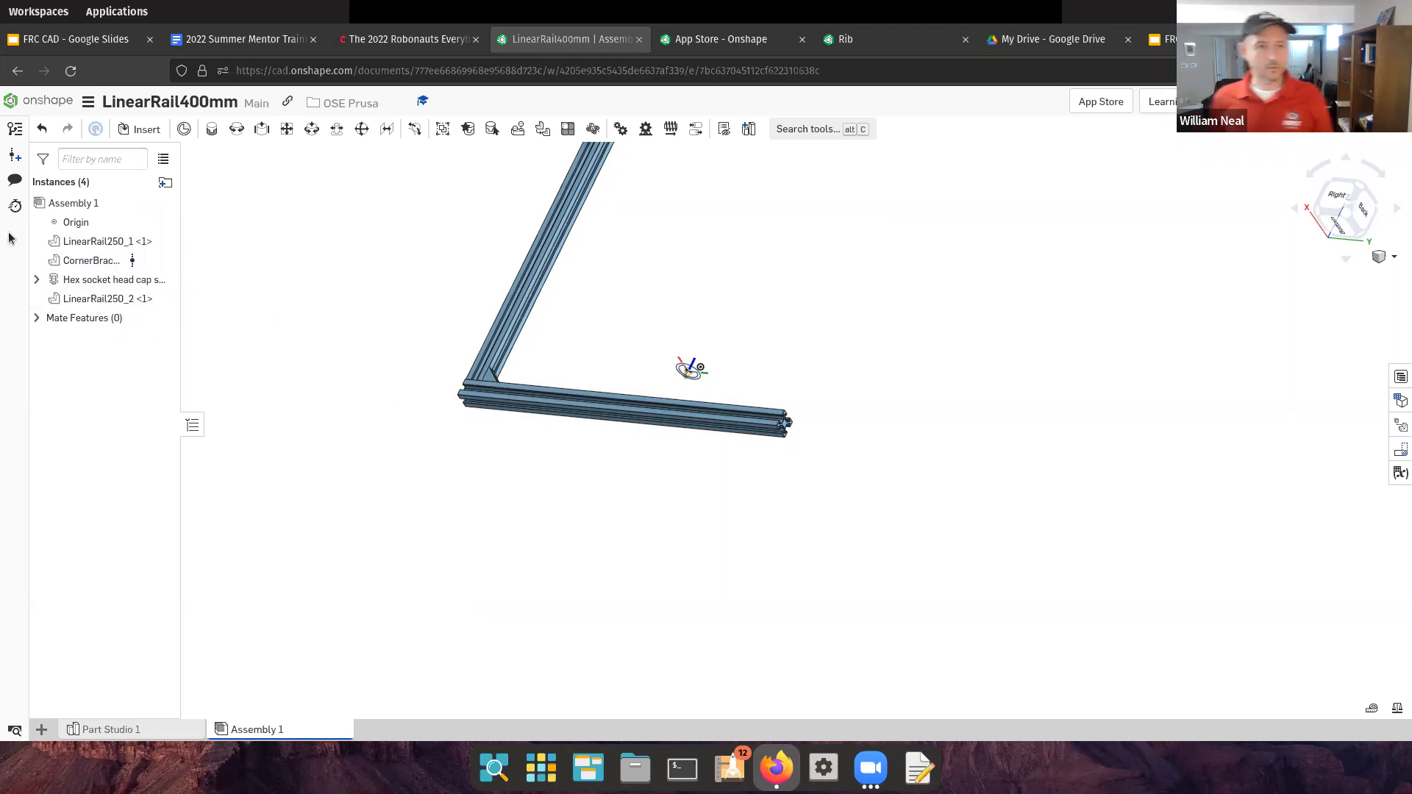
pyautogui.rightClick(104, 240)
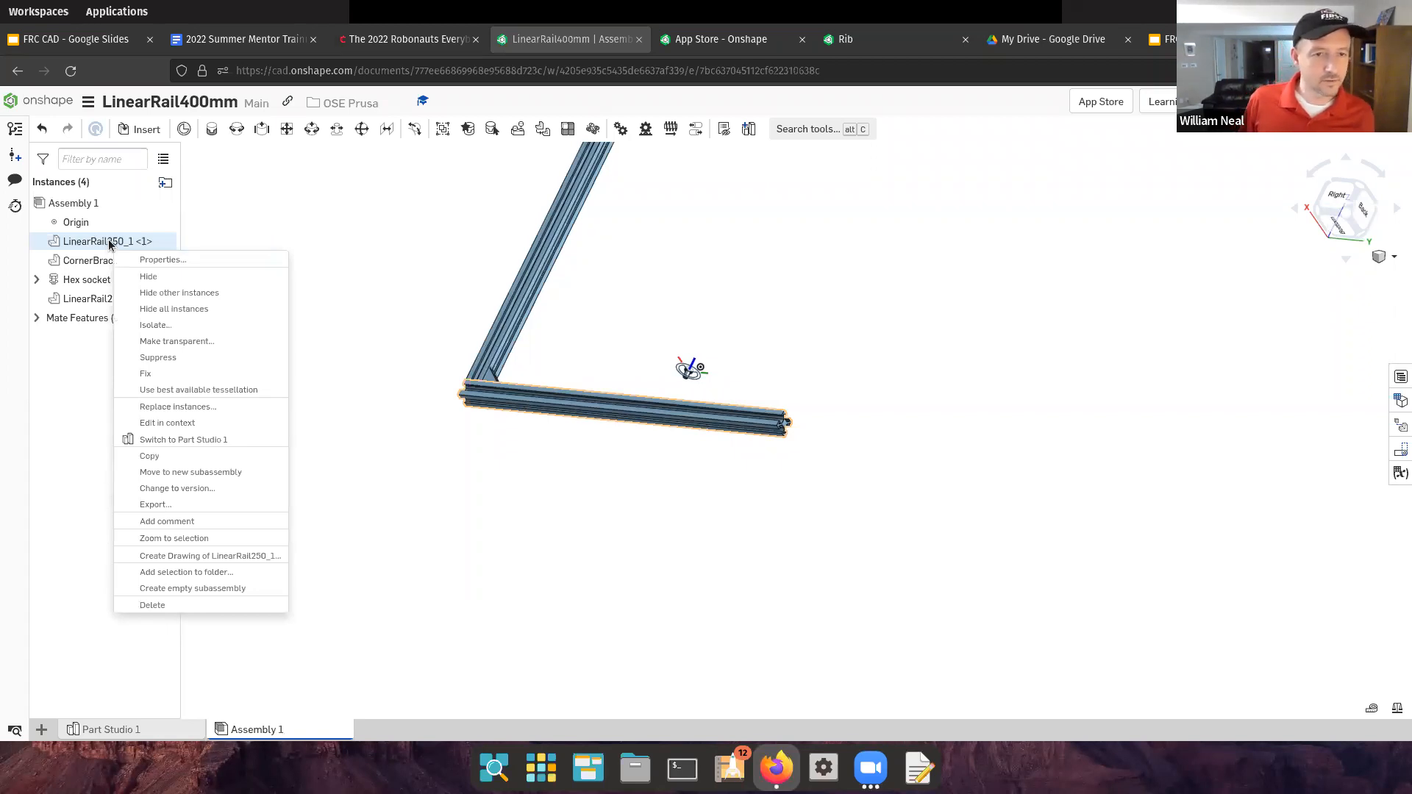
pyautogui.click(95, 265)
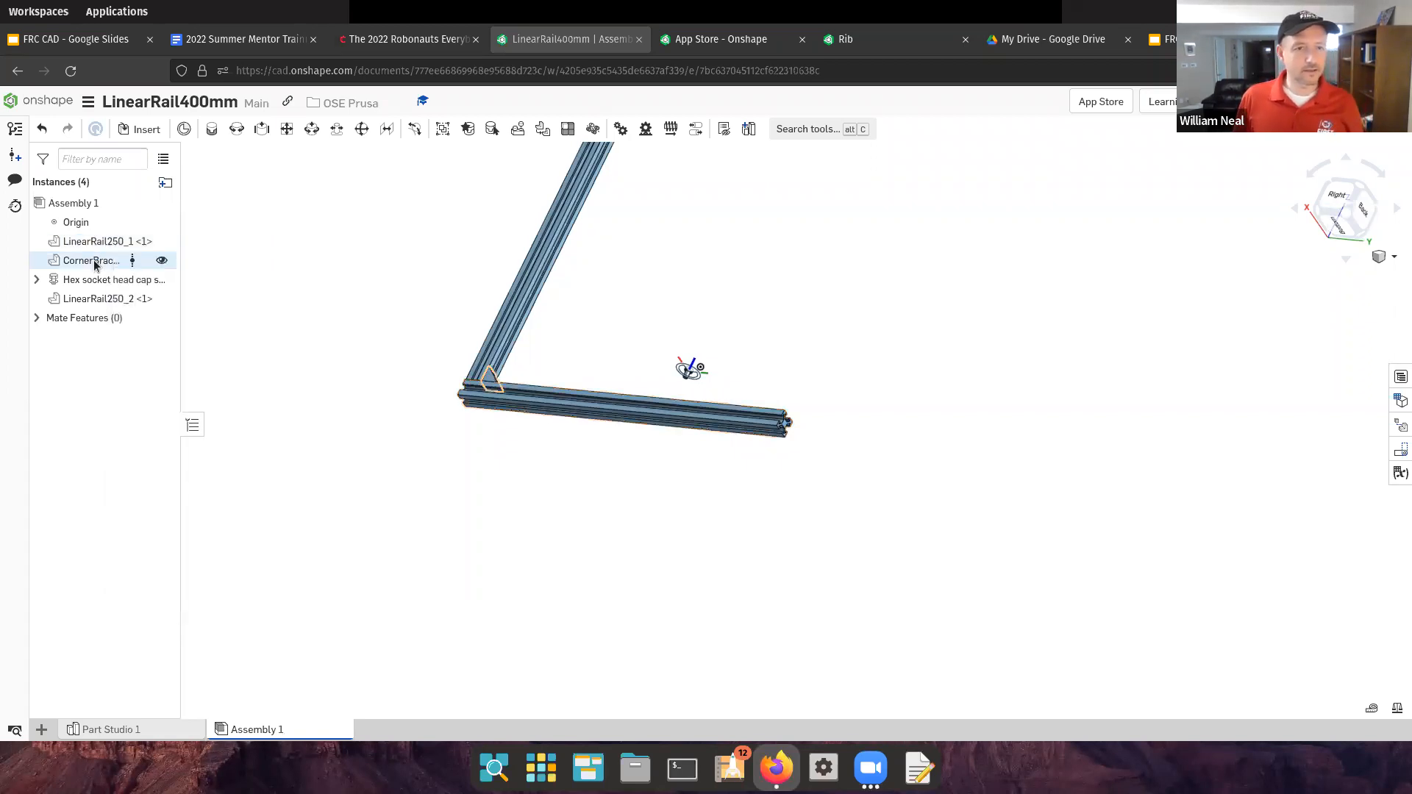
pyautogui.rightClick(95, 279)
pyautogui.click(92, 300)
pyautogui.rightClick(94, 286)
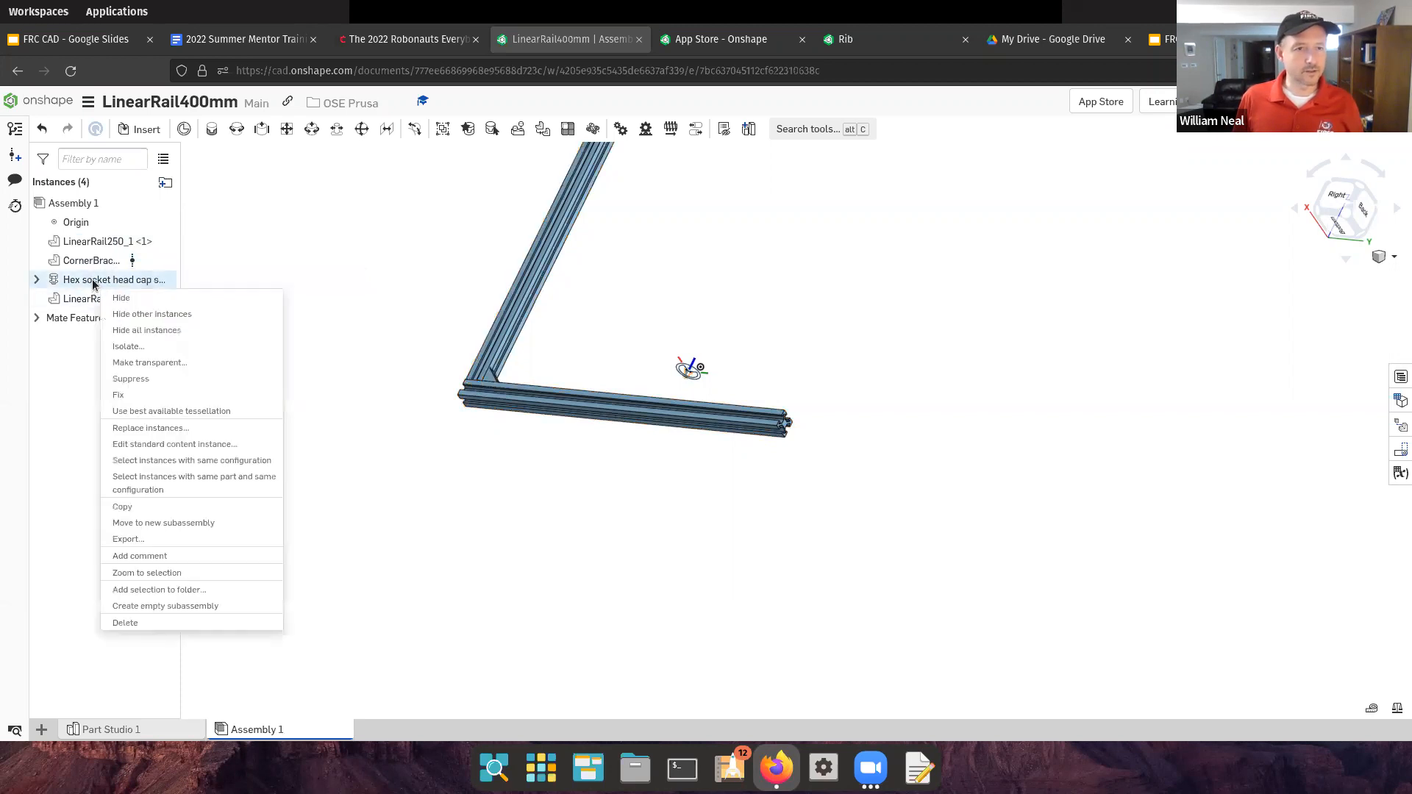
# Rename the top-level assembly from its default name to Frame
pyautogui.click(78, 205)
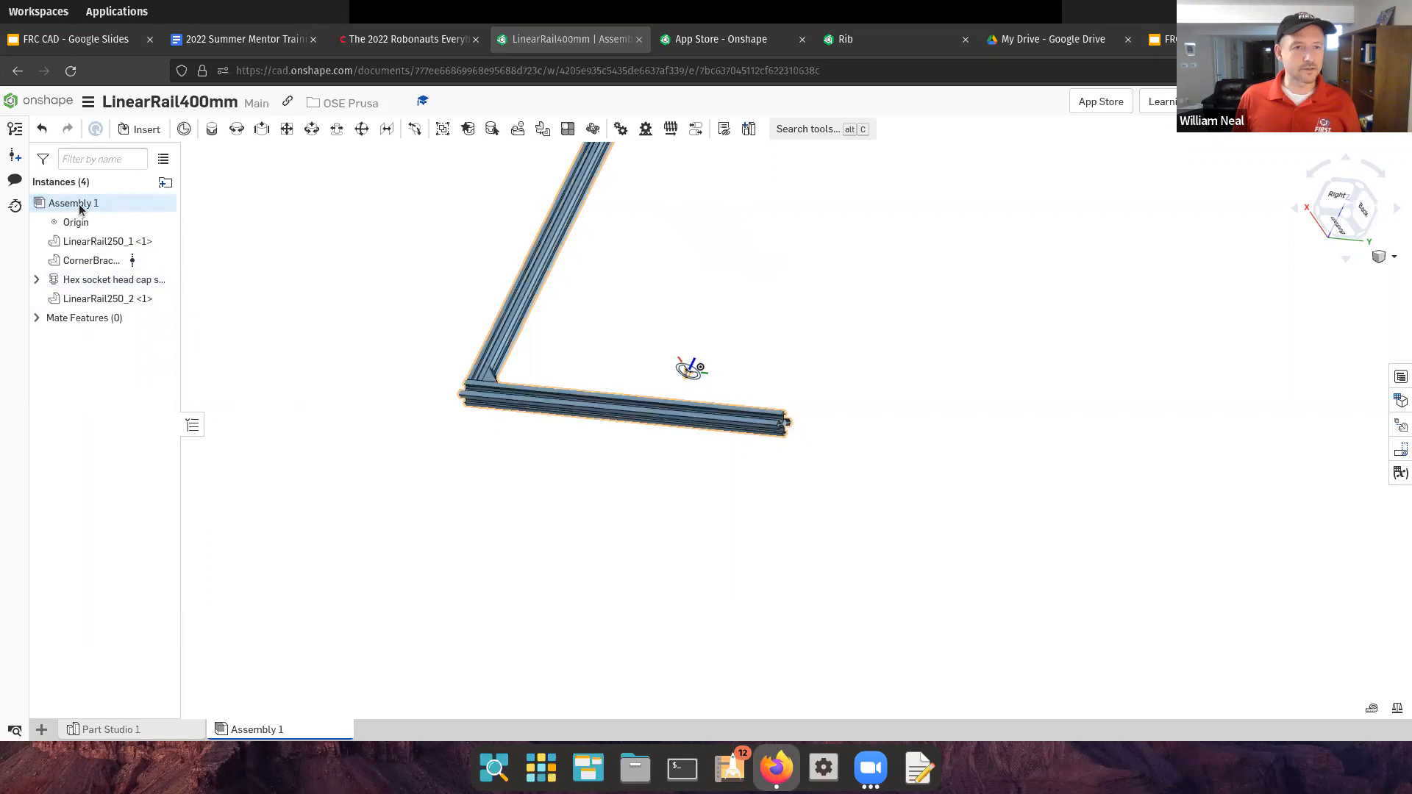
pyautogui.rightClick(96, 208)
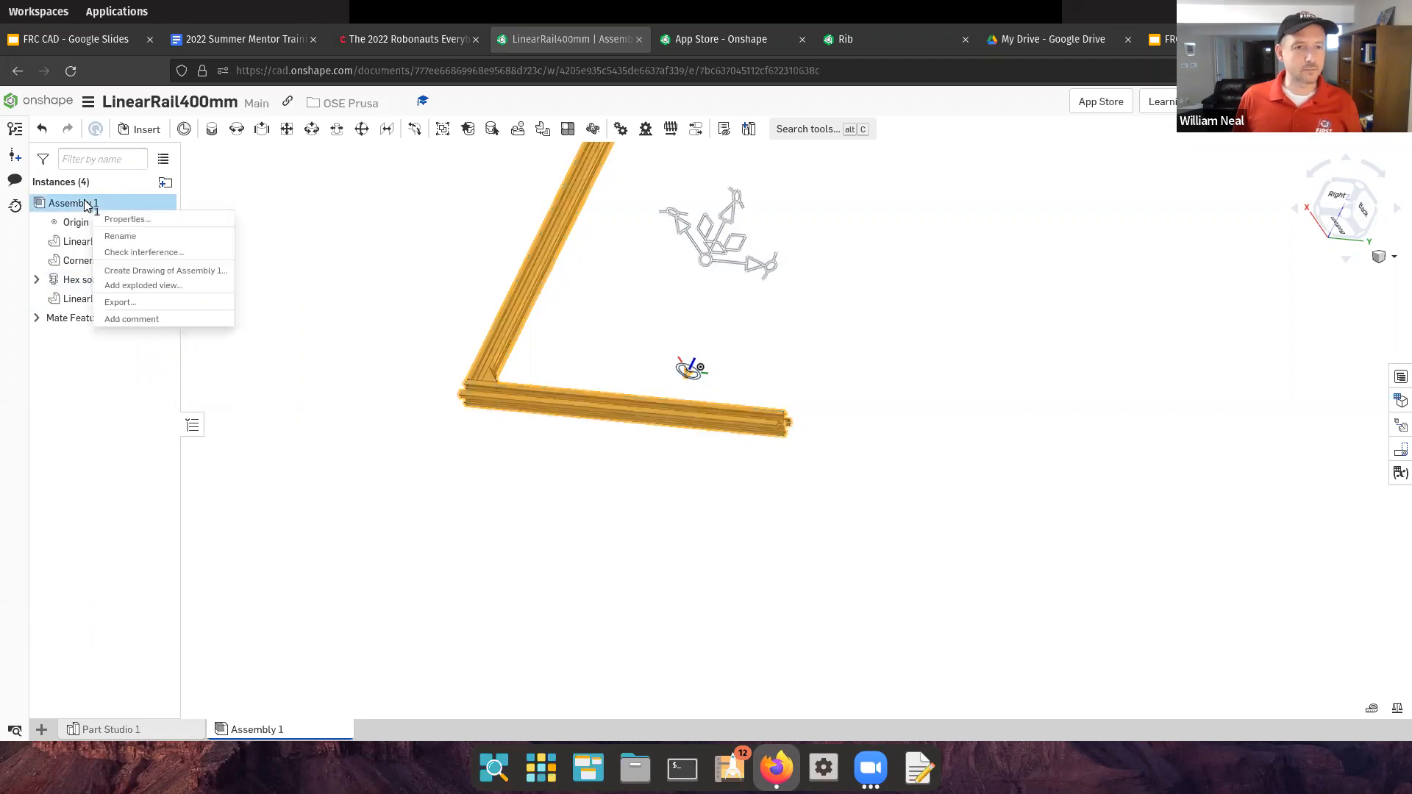
pyautogui.click(118, 236)
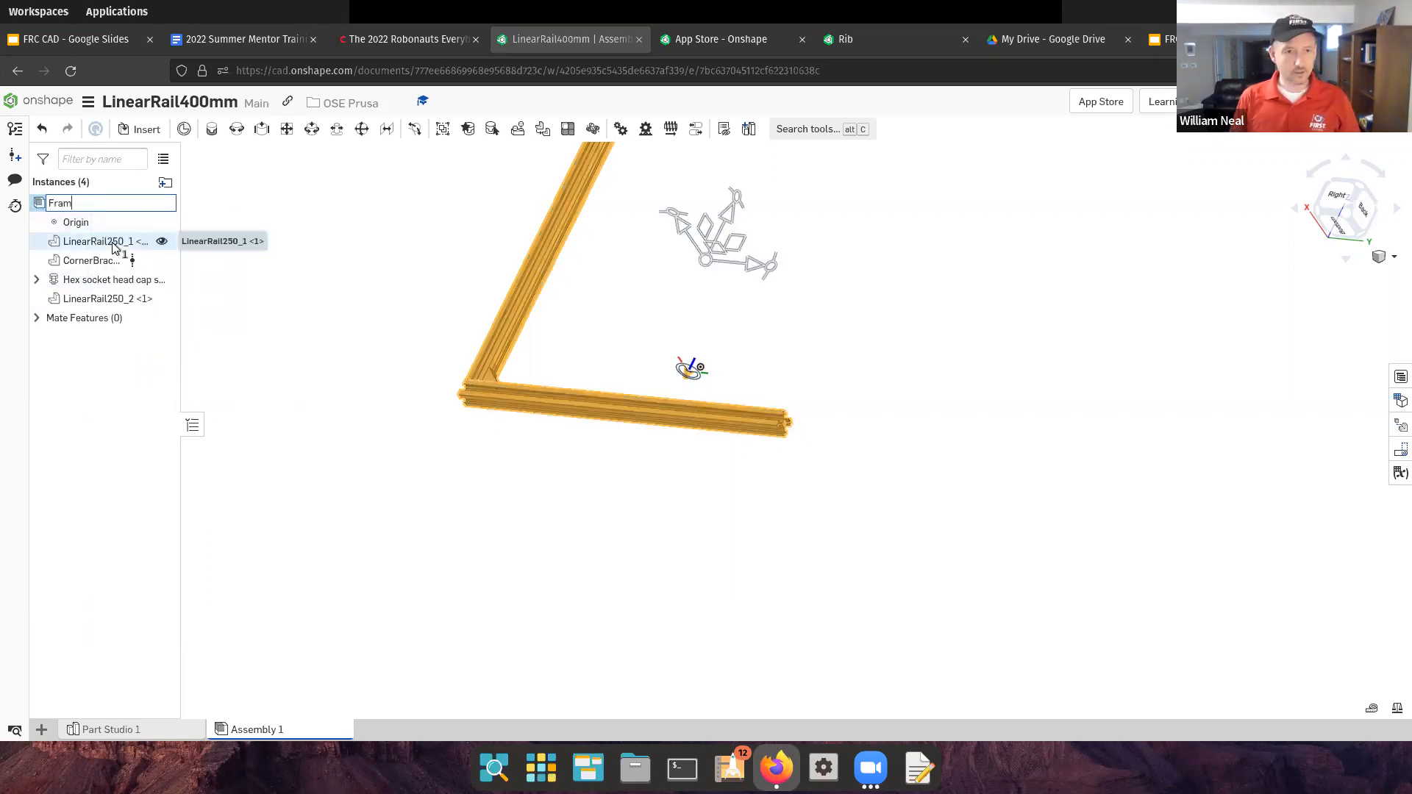
pyautogui.press('Return')
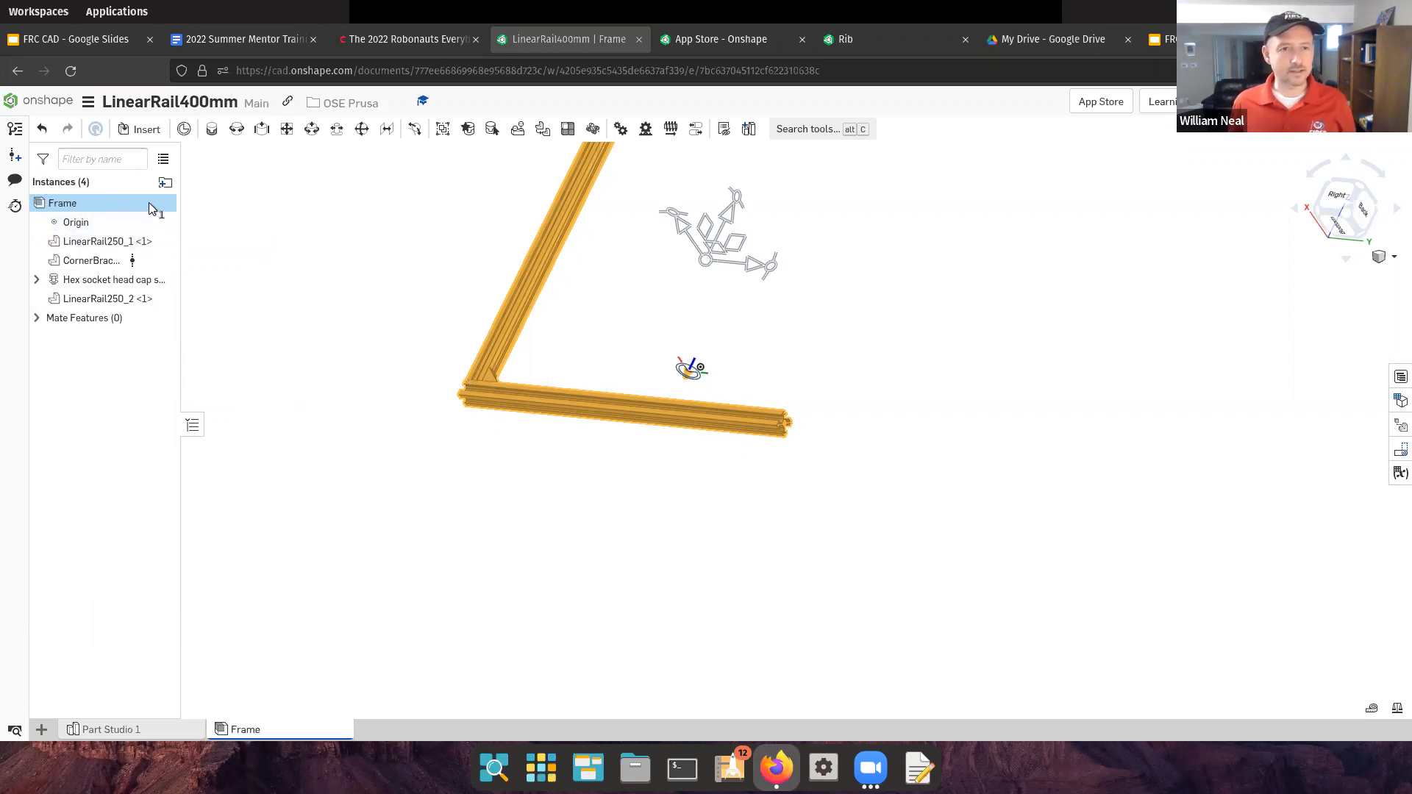
# Examine the Frame assembly's instance list and mate features, with the whole assembly highlighted in the model
pyautogui.click(61, 205)
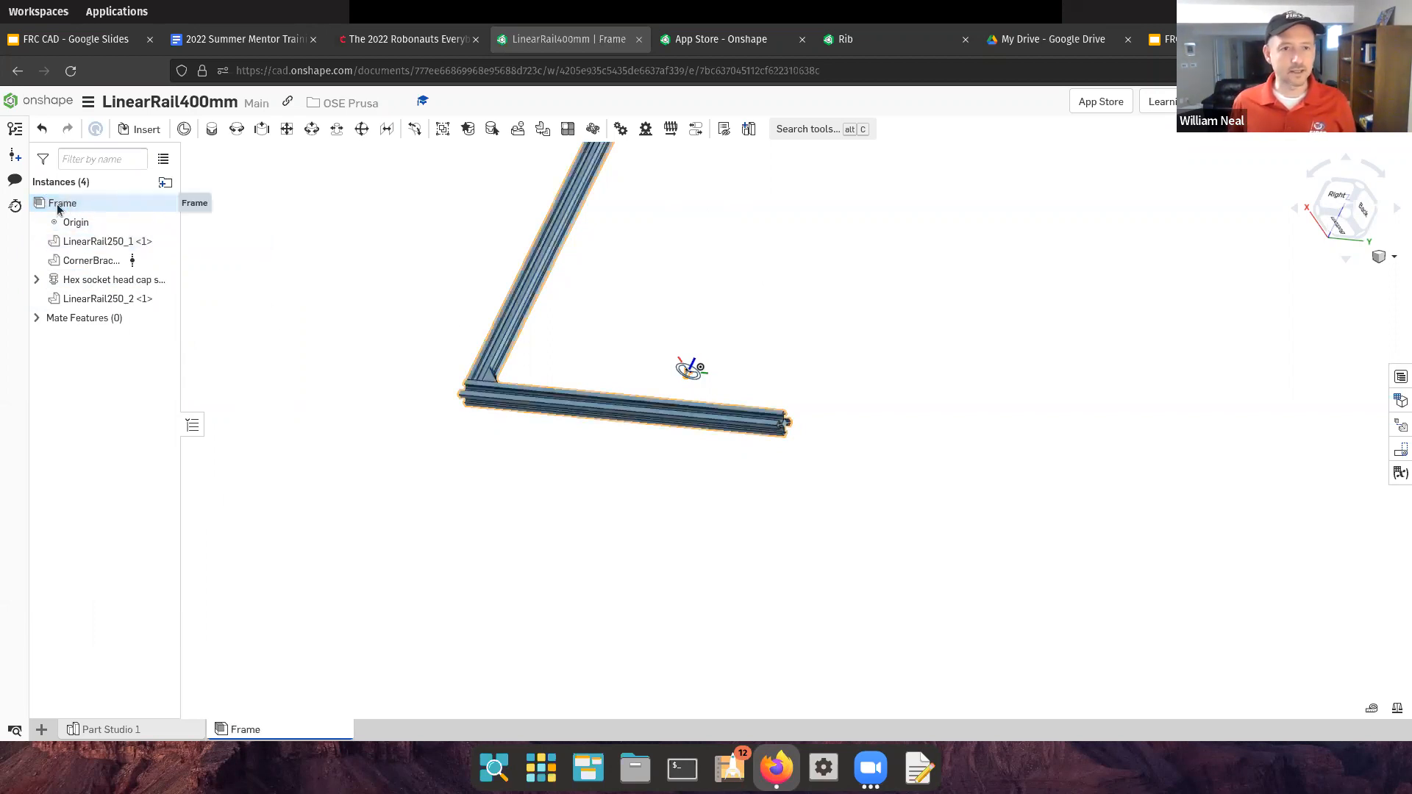
pyautogui.rightClick(62, 204)
pyautogui.press('Escape')
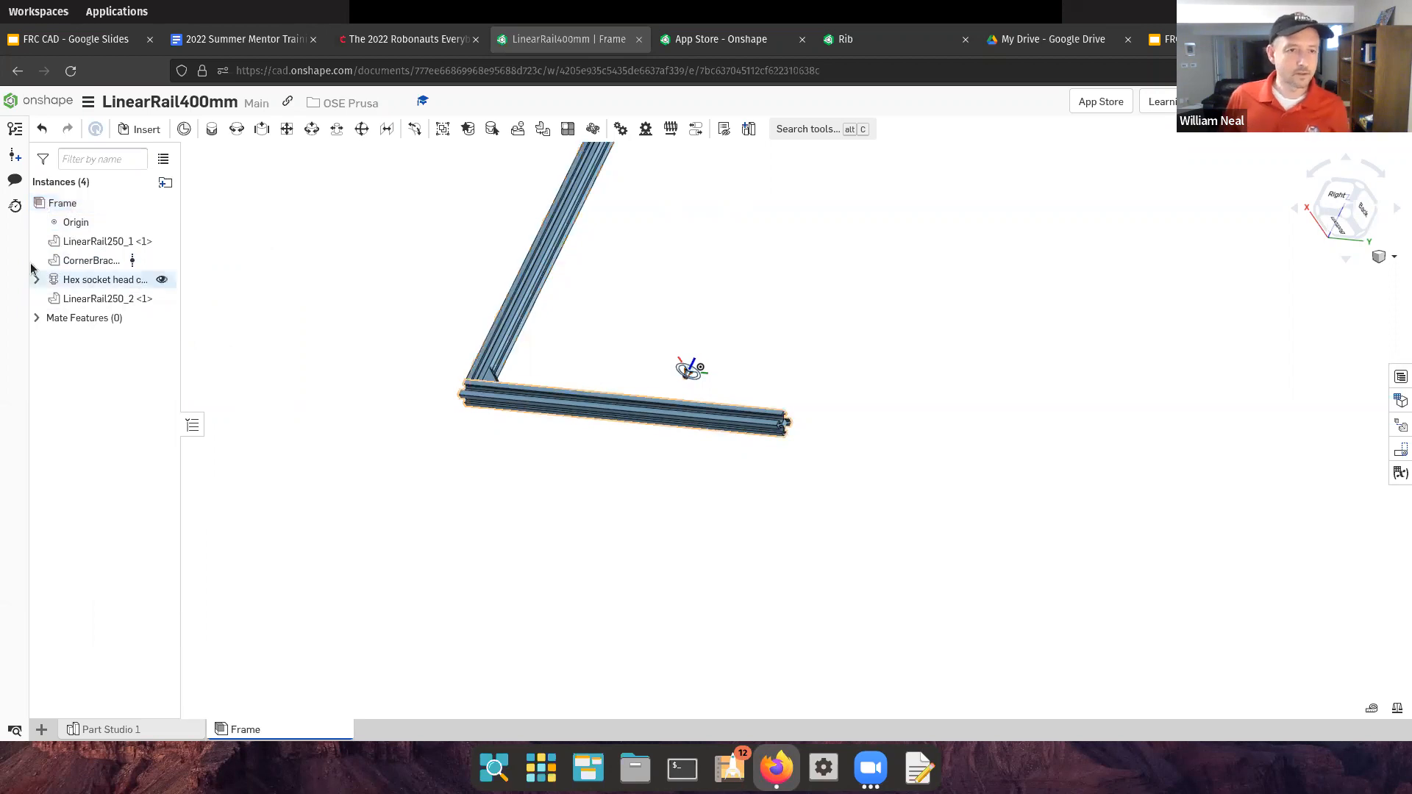
pyautogui.click(36, 319)
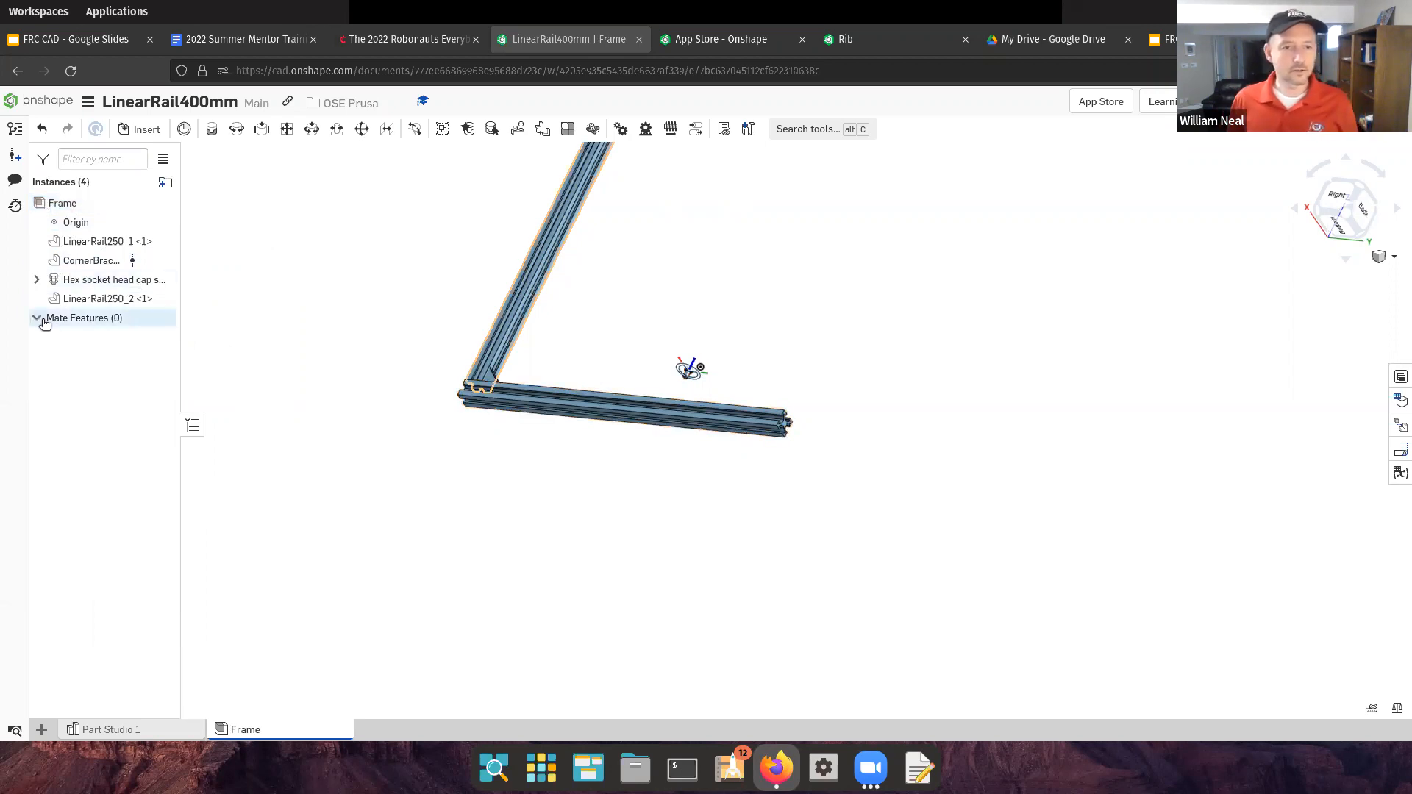
pyautogui.click(59, 203)
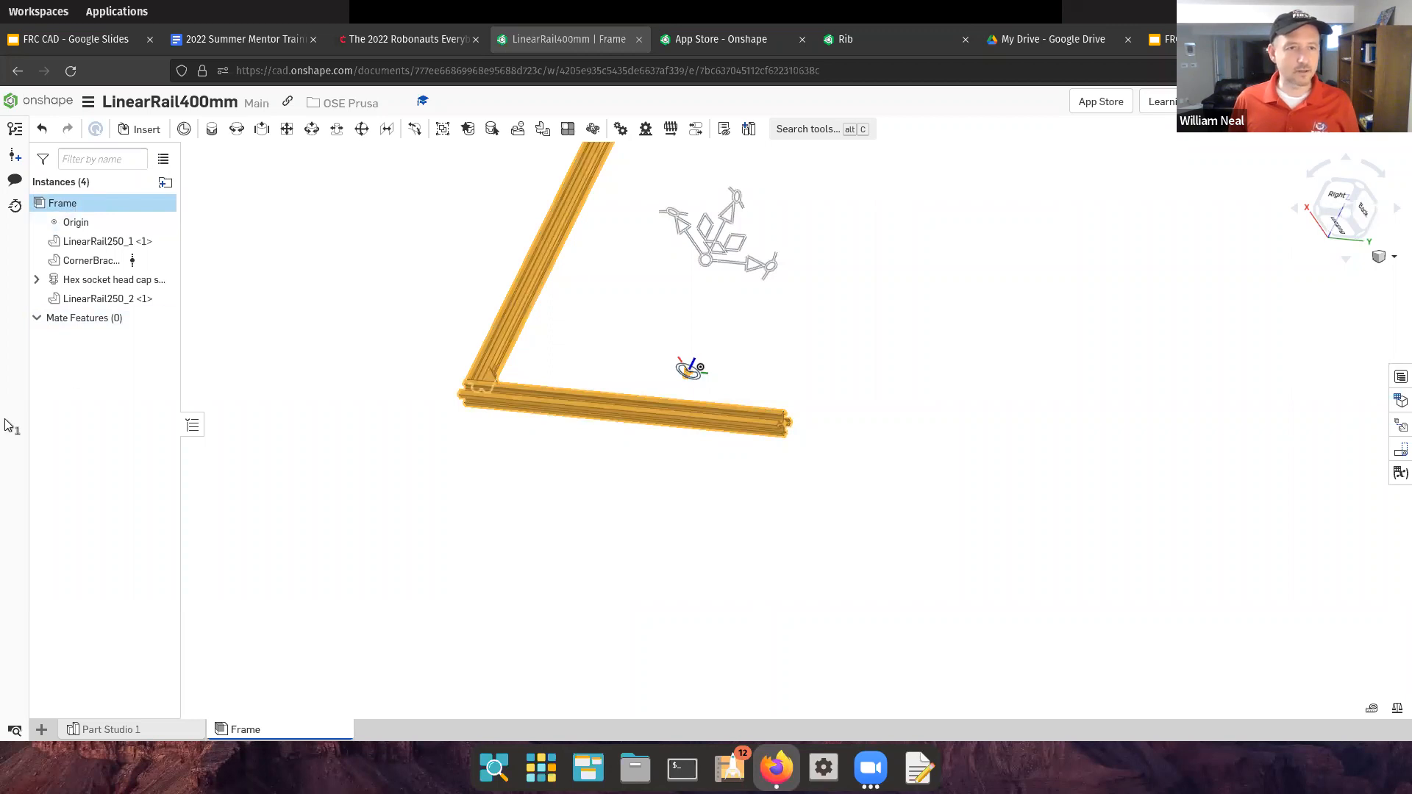
pyautogui.scroll(-3, 611, 495)
pyautogui.scroll(4, 637, 393)
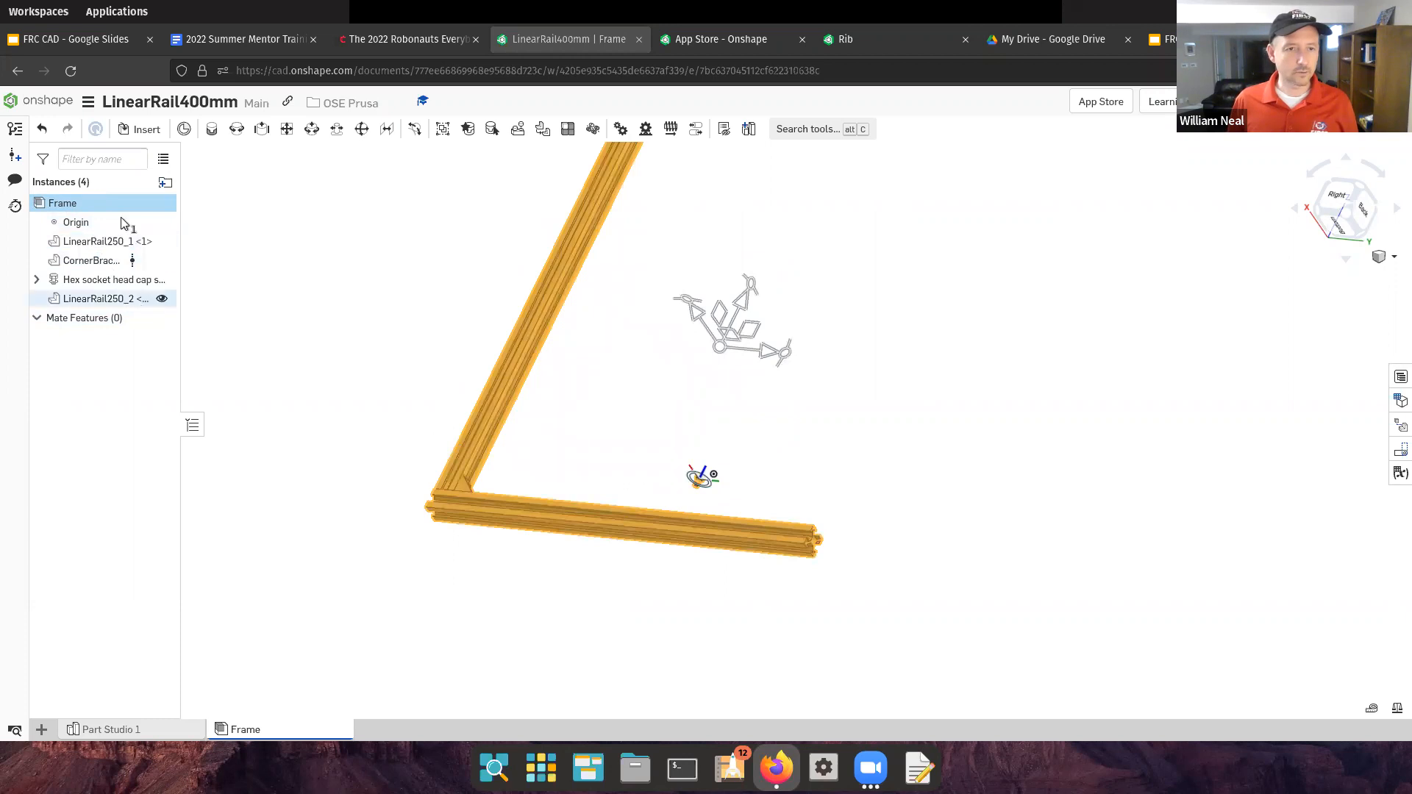
pyautogui.scroll(-2, 513, 321)
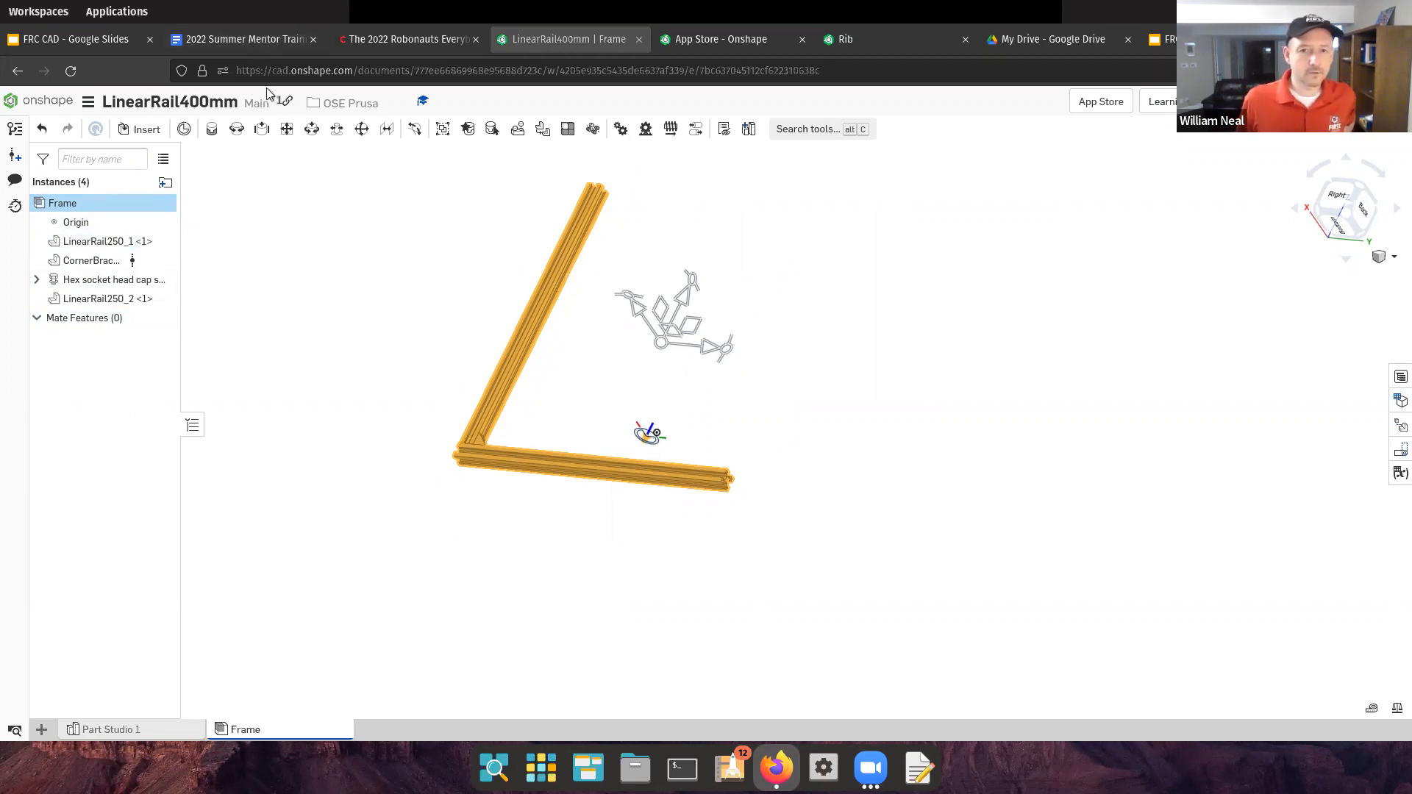
# Switch to the GrabCAD viewer of the 2022 Everybot, expand the Toughbox chassis assembly, and hide the arm, climb, controls and bumper assemblies
pyautogui.click(391, 46)
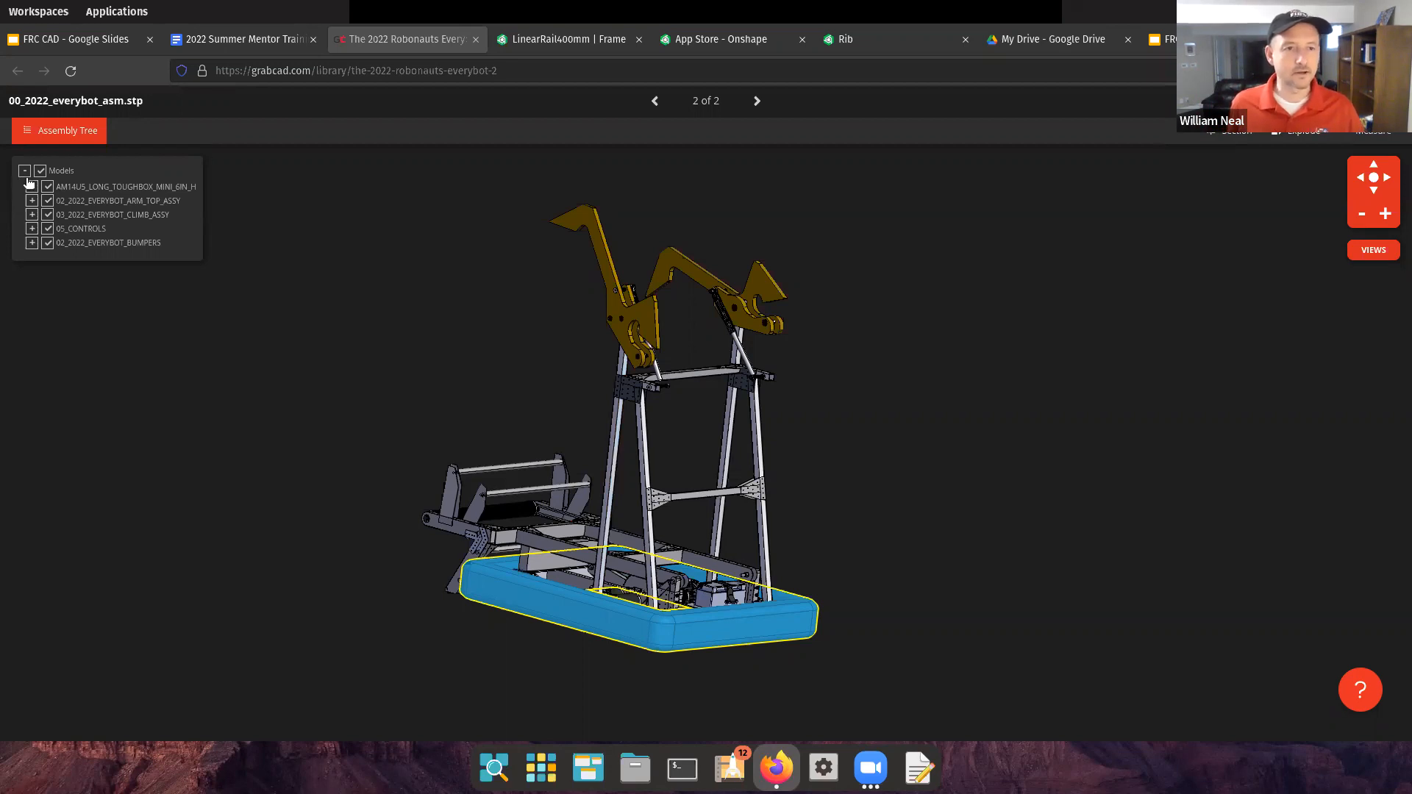
pyautogui.click(62, 172)
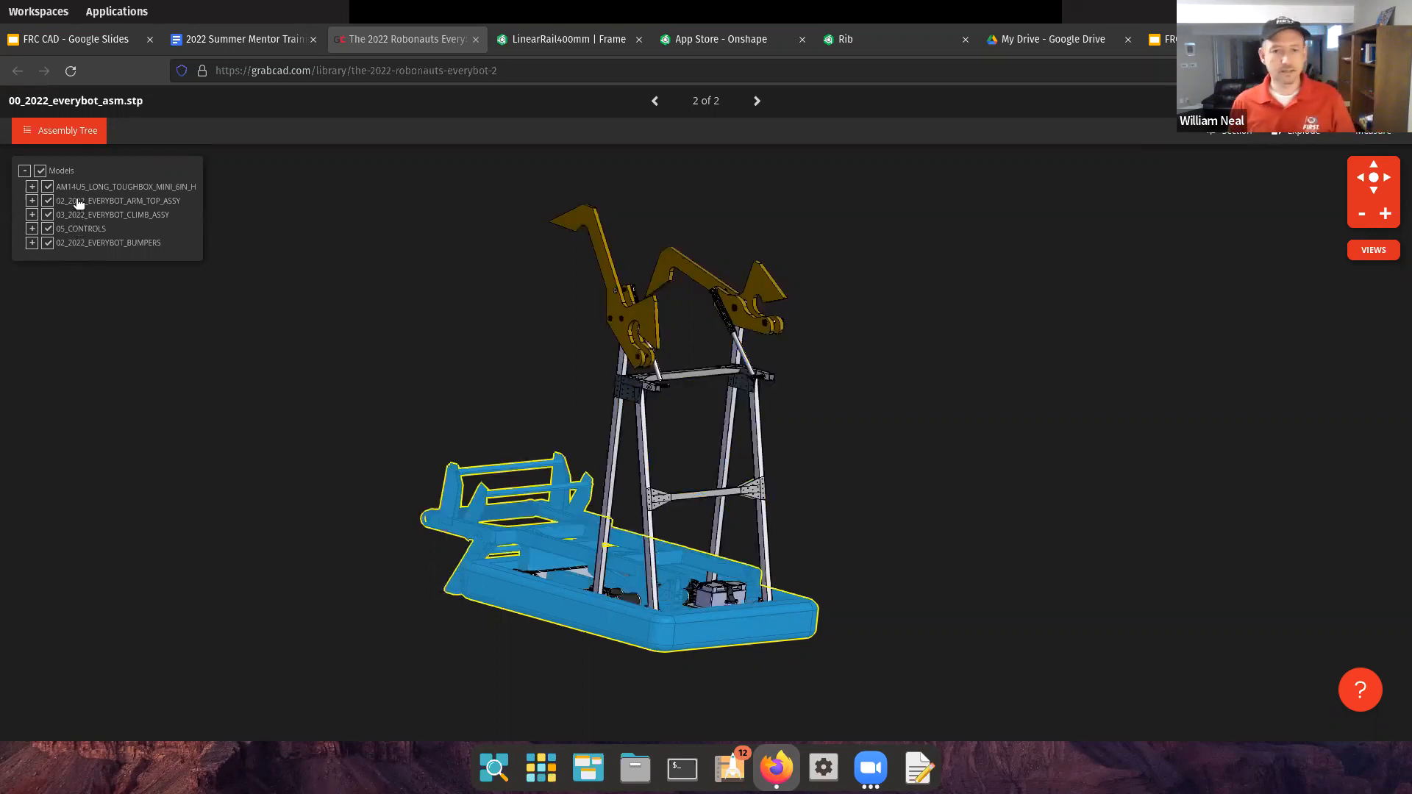
pyautogui.click(31, 187)
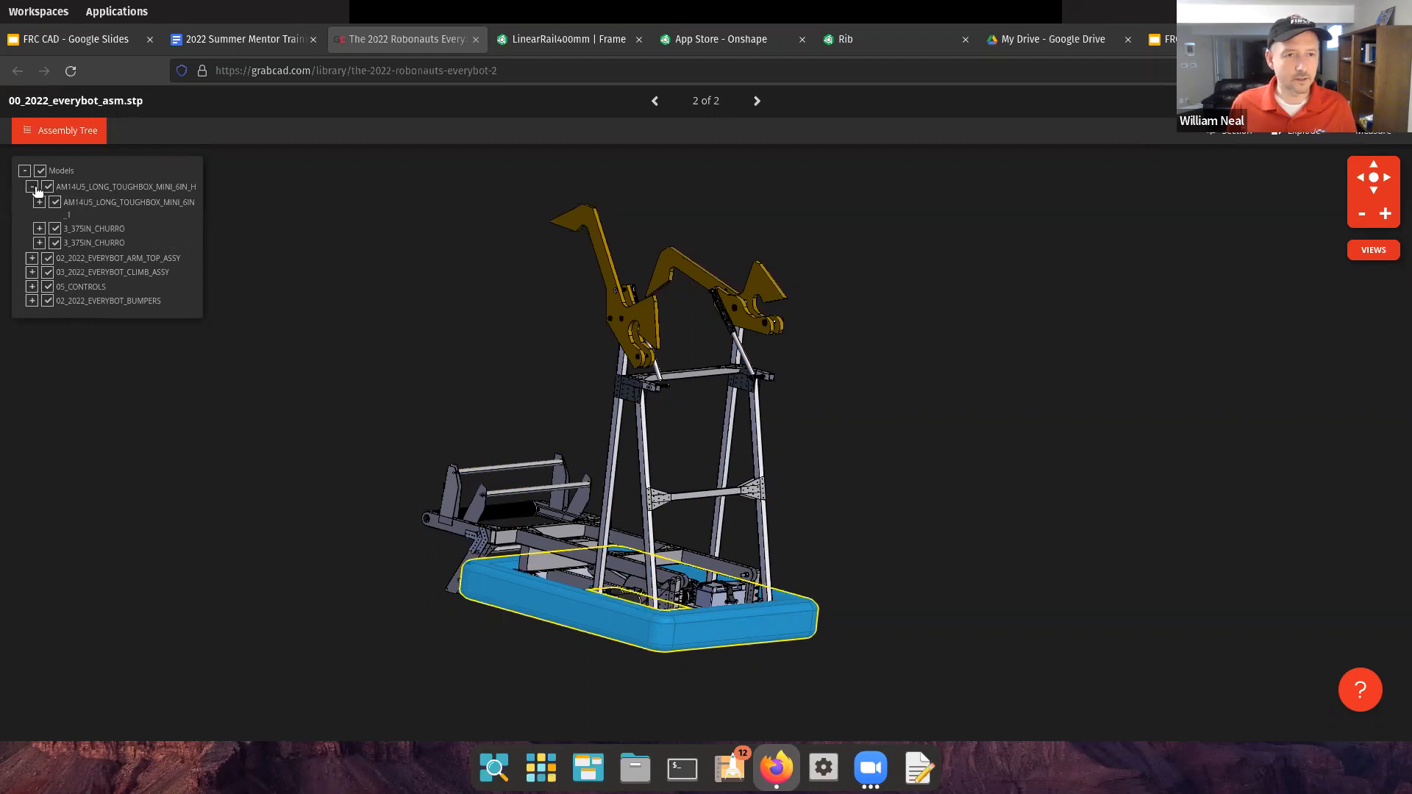
pyautogui.click(47, 258)
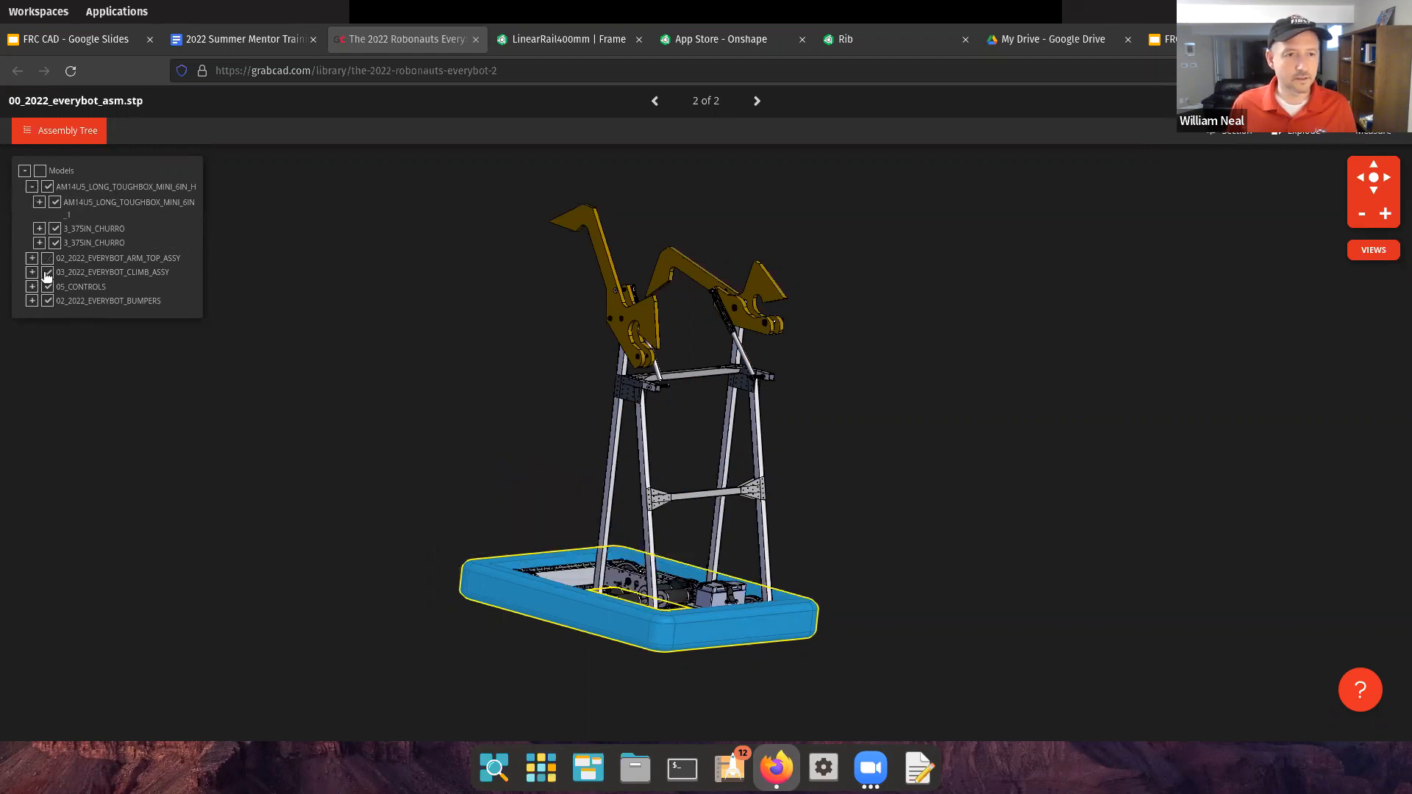
pyautogui.click(47, 272)
pyautogui.click(47, 287)
pyautogui.click(47, 301)
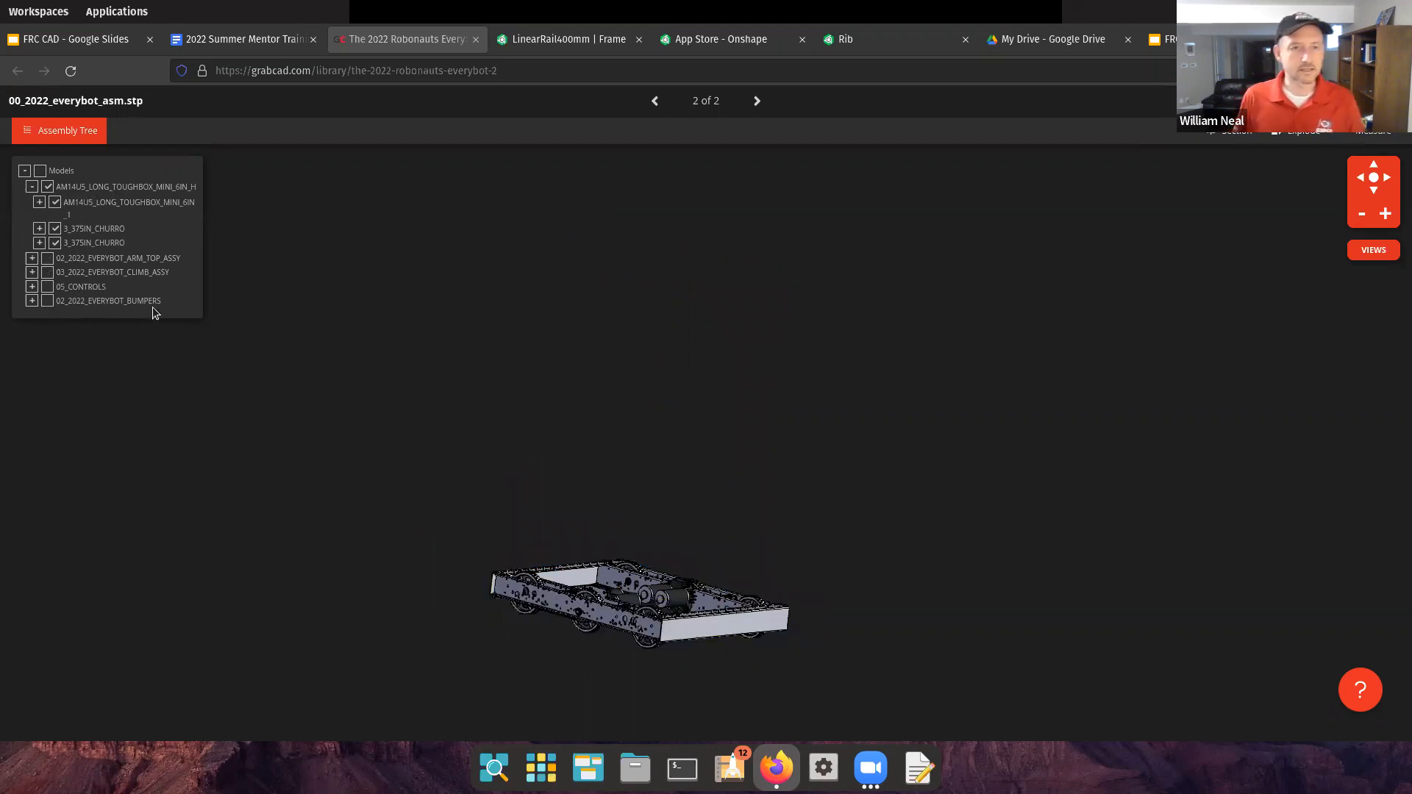
# Expand the nested AM14U5 Toughbox subassembly under the chassis and hide its configurable gearboxes assembly
pyautogui.moveTo(590, 645); pyautogui.dragTo(659, 544, button='right')
pyautogui.moveTo(659, 544)
pyautogui.mouseDown()
pyautogui.moveTo(642, 557)
pyautogui.moveTo(684, 548)
pyautogui.mouseUp()
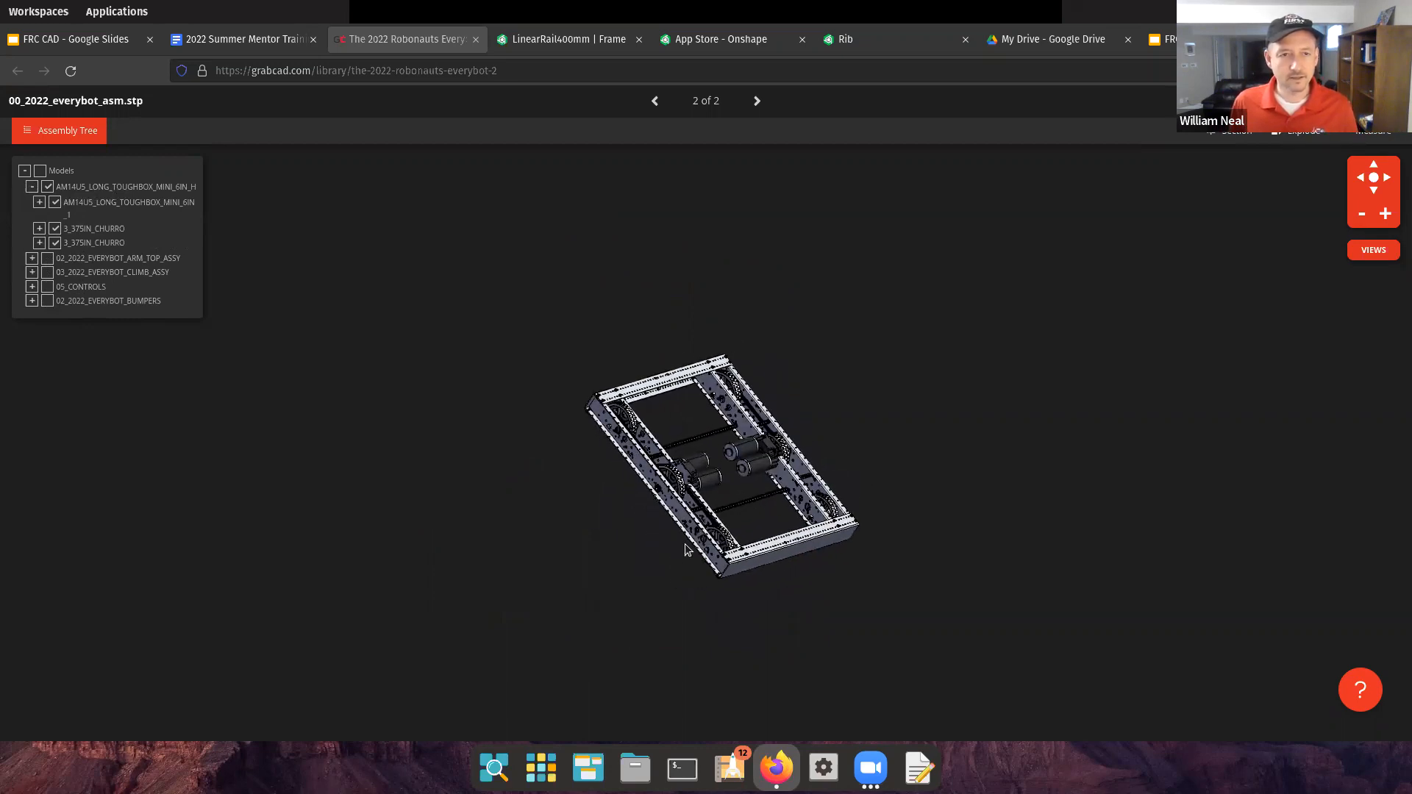
pyautogui.click(54, 203)
pyautogui.click(54, 203)
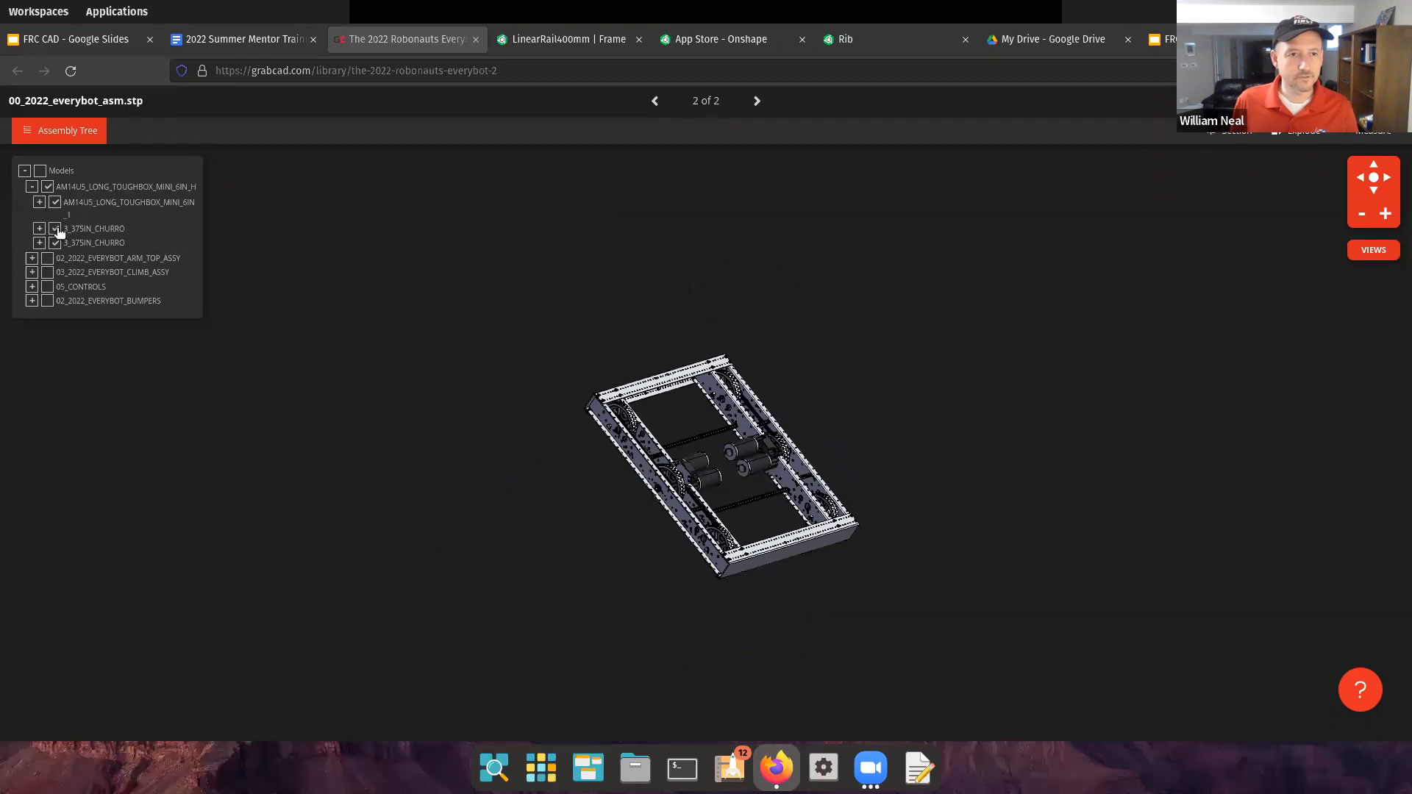
pyautogui.click(39, 202)
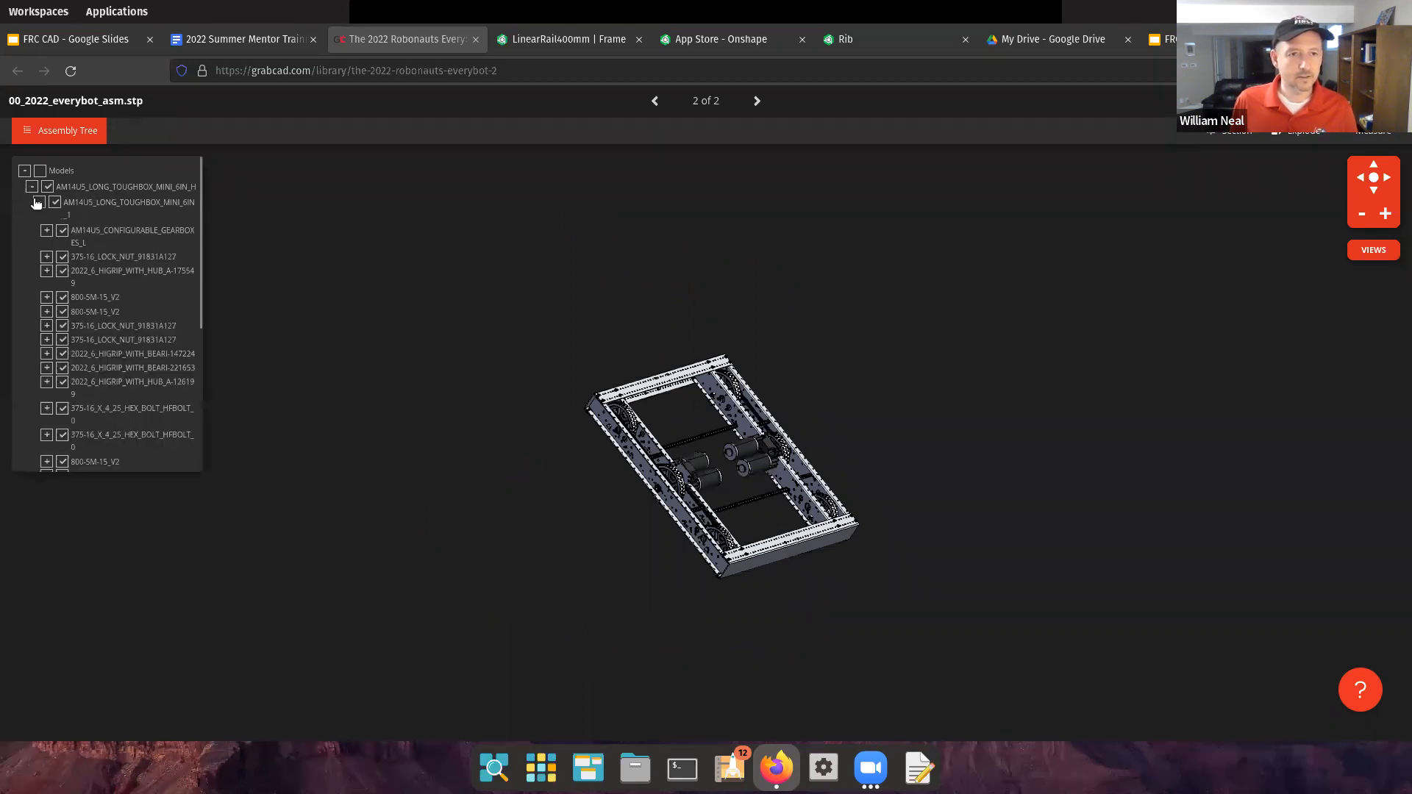
pyautogui.click(63, 231)
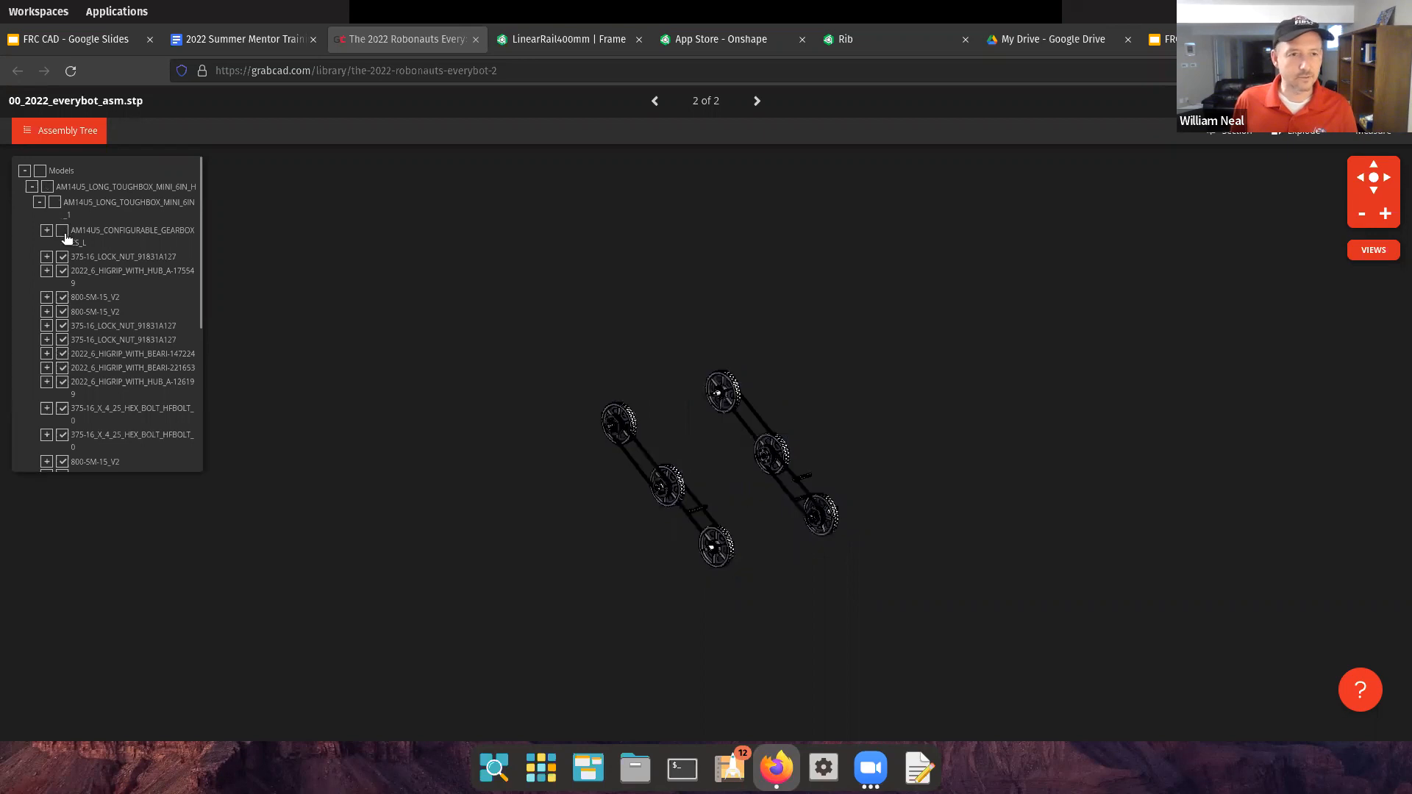
pyautogui.click(63, 230)
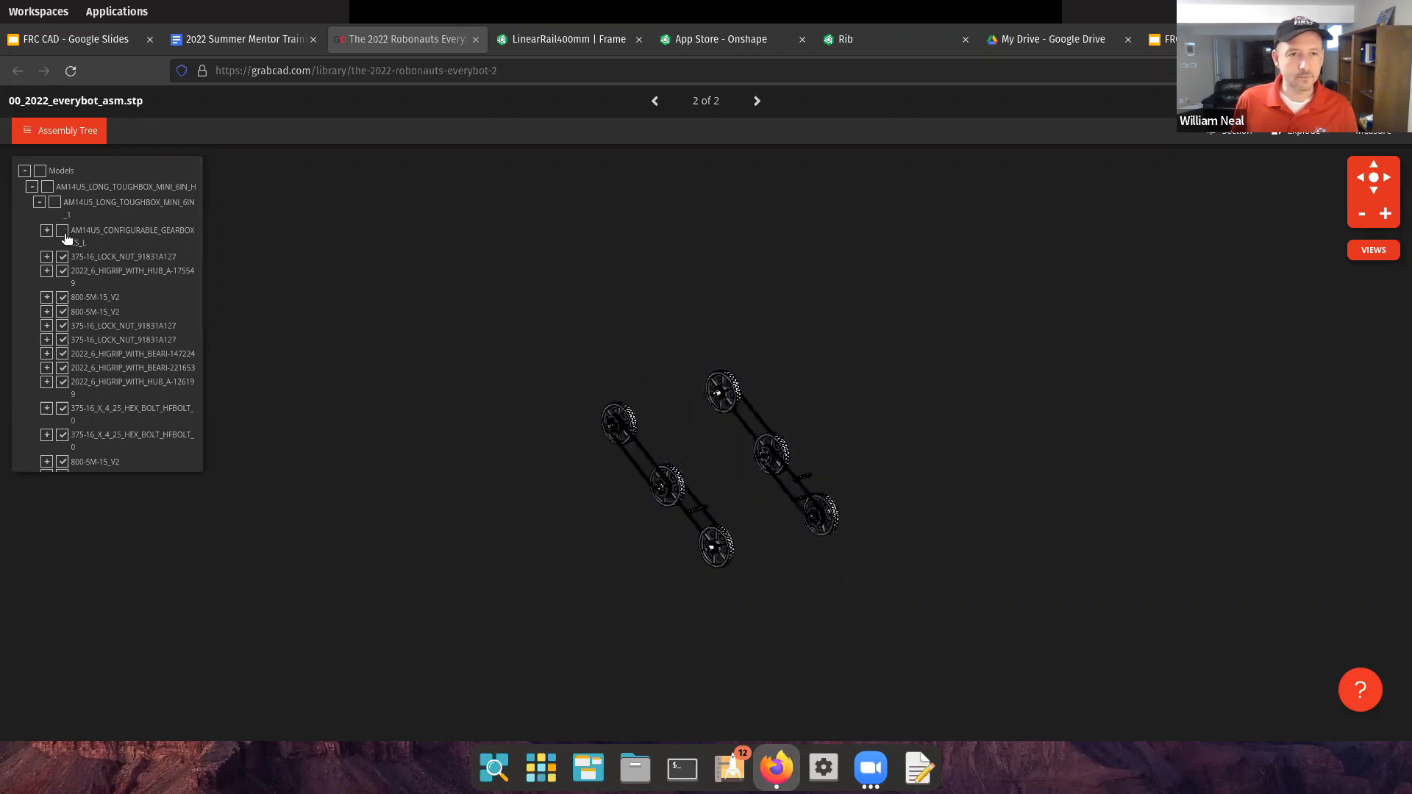
# Hide the first three 375-16 lock nuts, the first HiGrip wheel with hub and the first two 800-5M-15_V2 belts
pyautogui.click(63, 257)
pyautogui.click(62, 271)
pyautogui.click(63, 297)
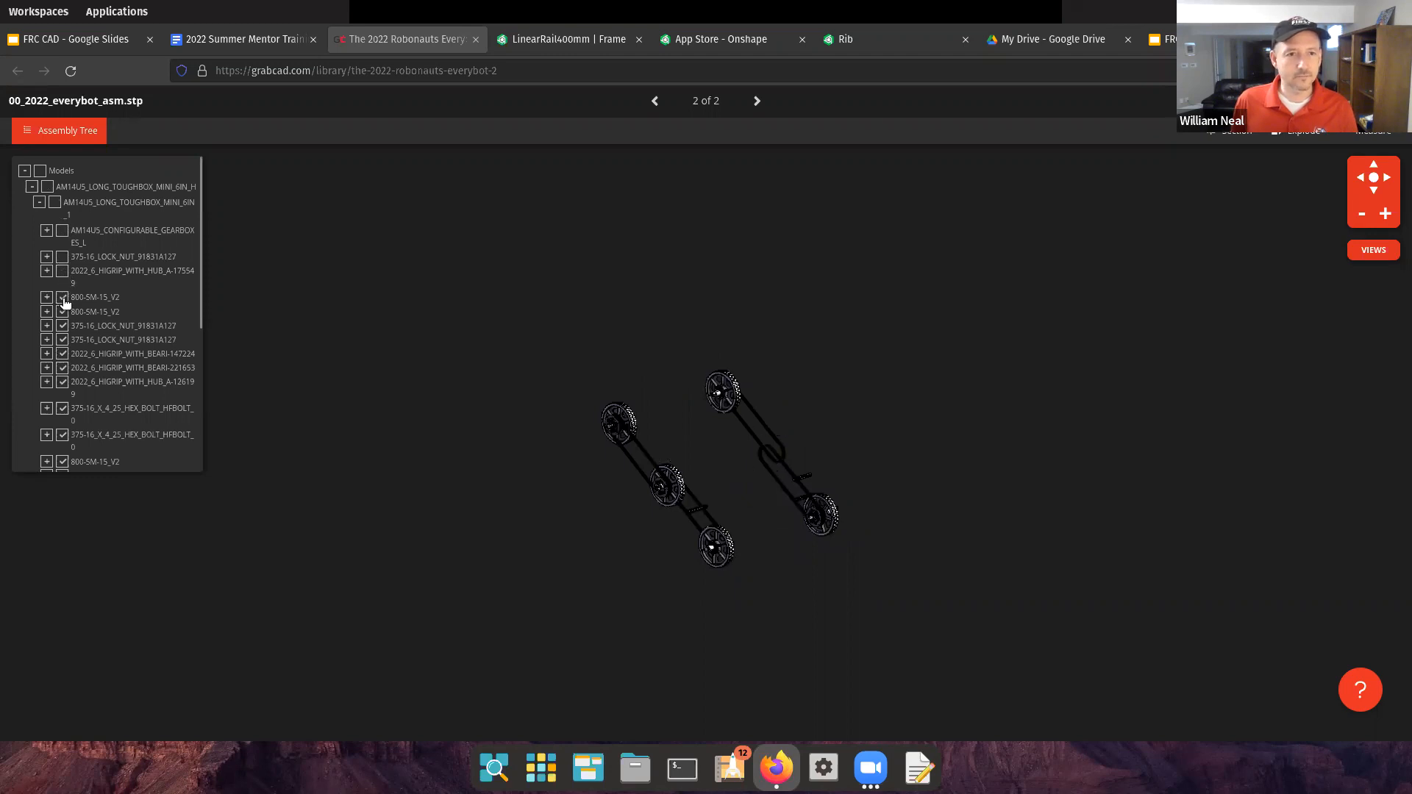
pyautogui.click(63, 311)
pyautogui.click(62, 326)
pyautogui.click(63, 340)
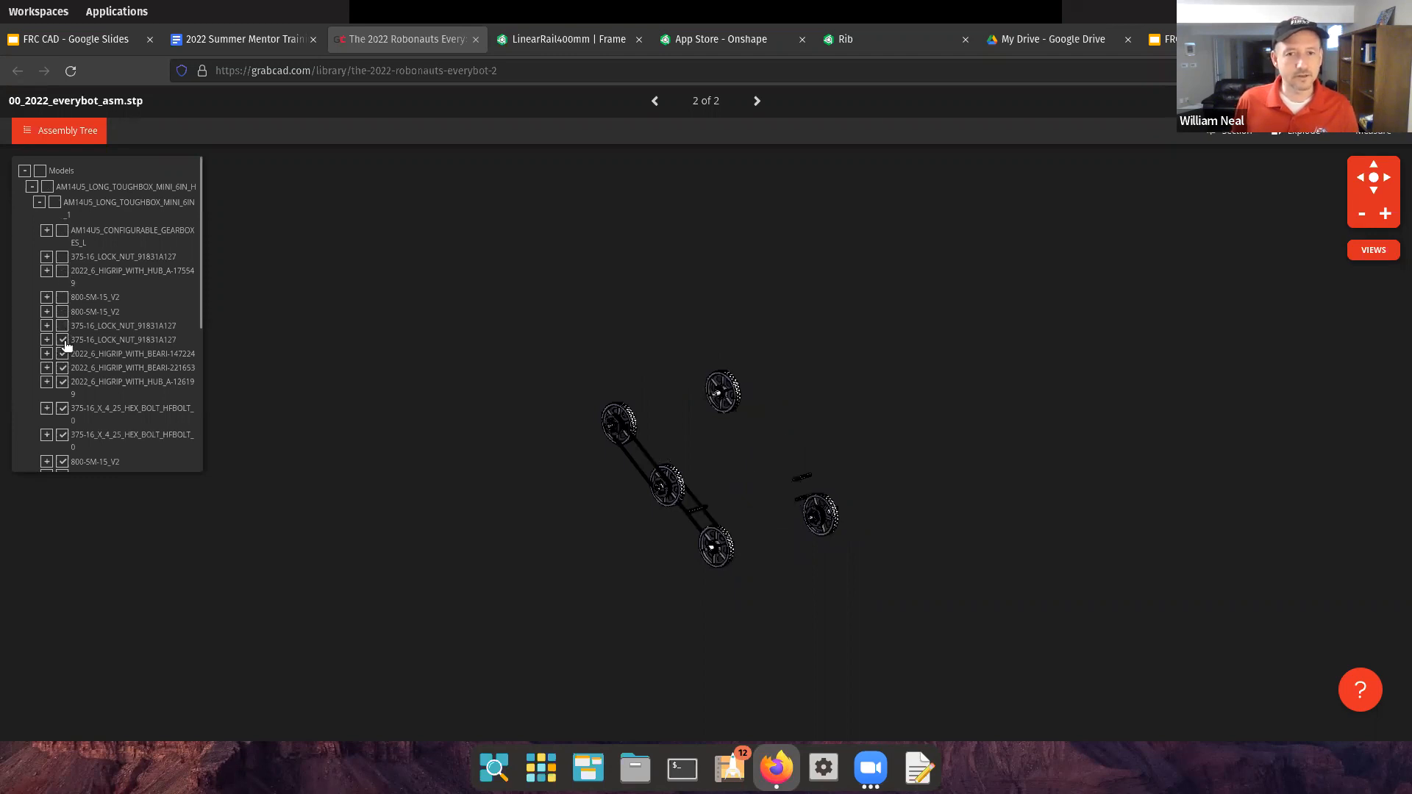
# Hide the two HiGrip wheels with bearings, the next HiGrip wheel with hub and the first 375-16 hex bolt
pyautogui.scroll(3, 580, 471)
pyautogui.scroll(5, 646, 494)
pyautogui.moveTo(637, 508); pyautogui.dragTo(780, 379)
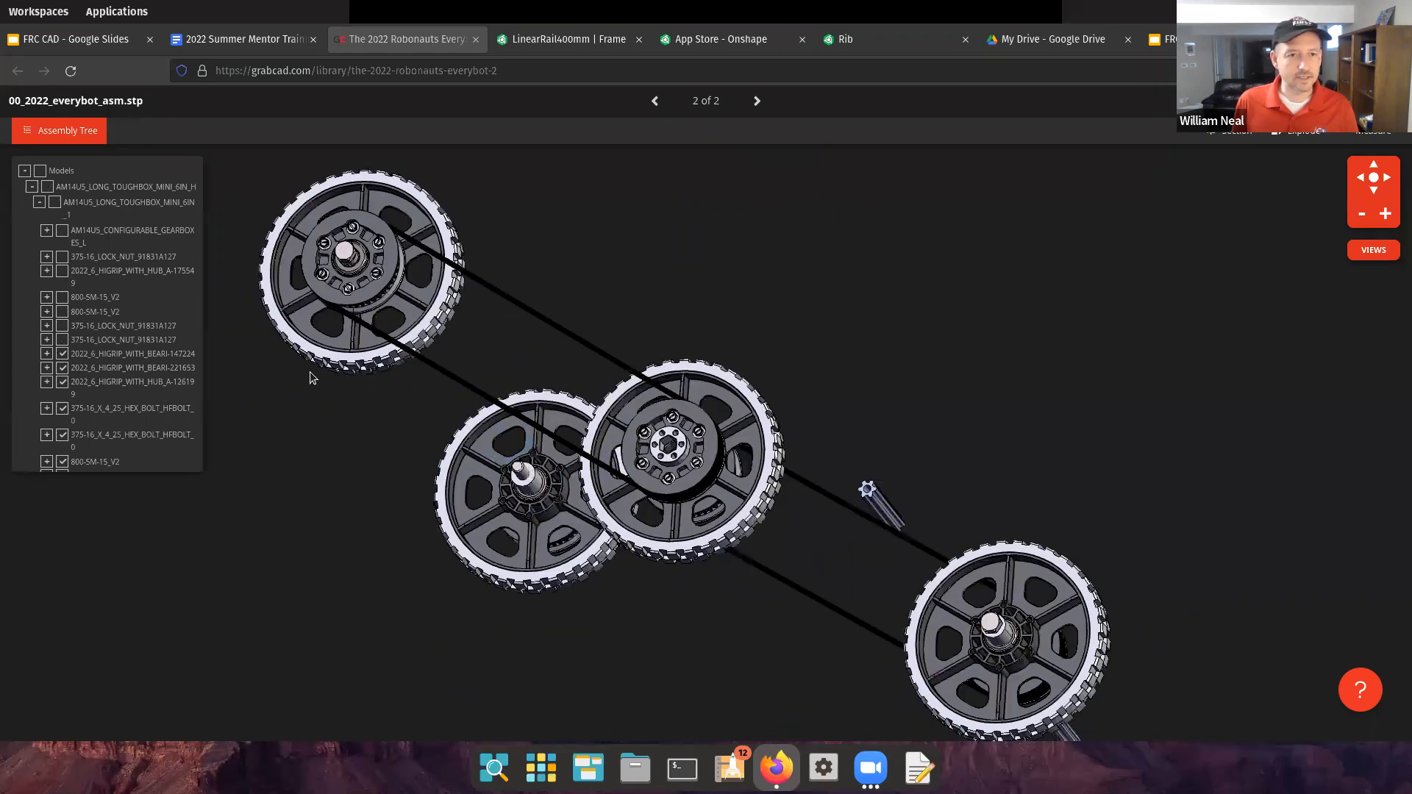
pyautogui.click(62, 354)
pyautogui.click(63, 369)
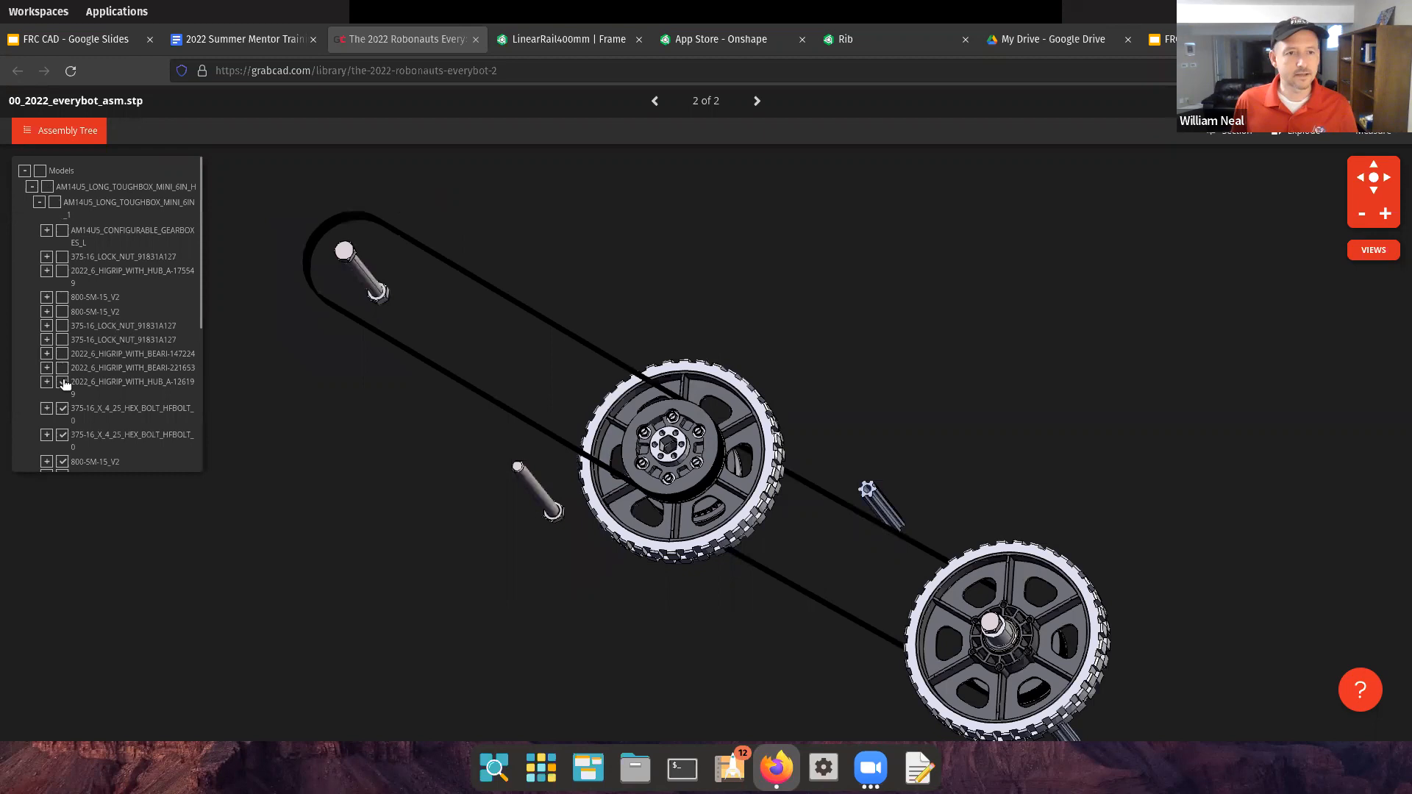
pyautogui.click(63, 383)
pyautogui.click(64, 409)
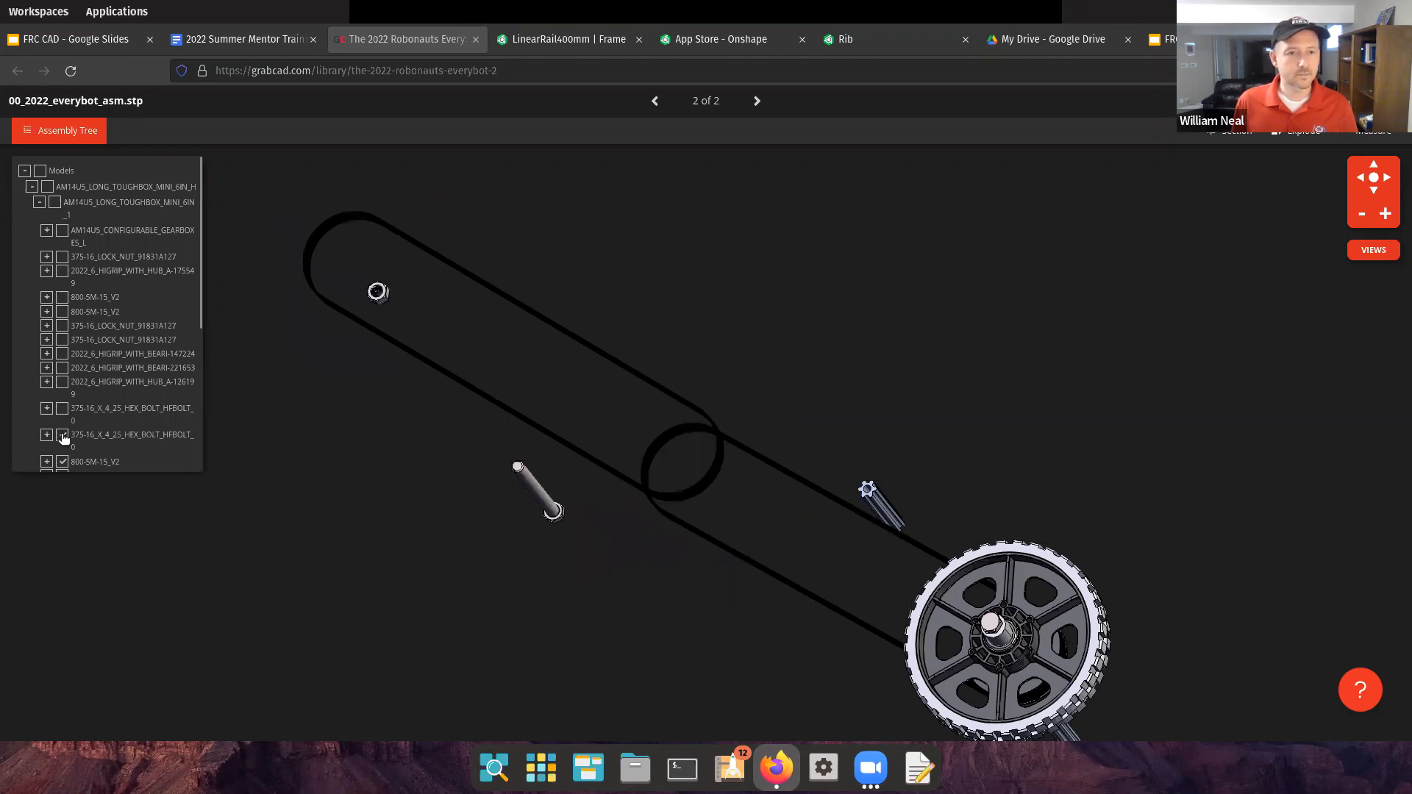
# Show all parts of the nested AM14U5 Toughbox subassembly again and examine the complete drive chassis from several angles
pyautogui.click(56, 203)
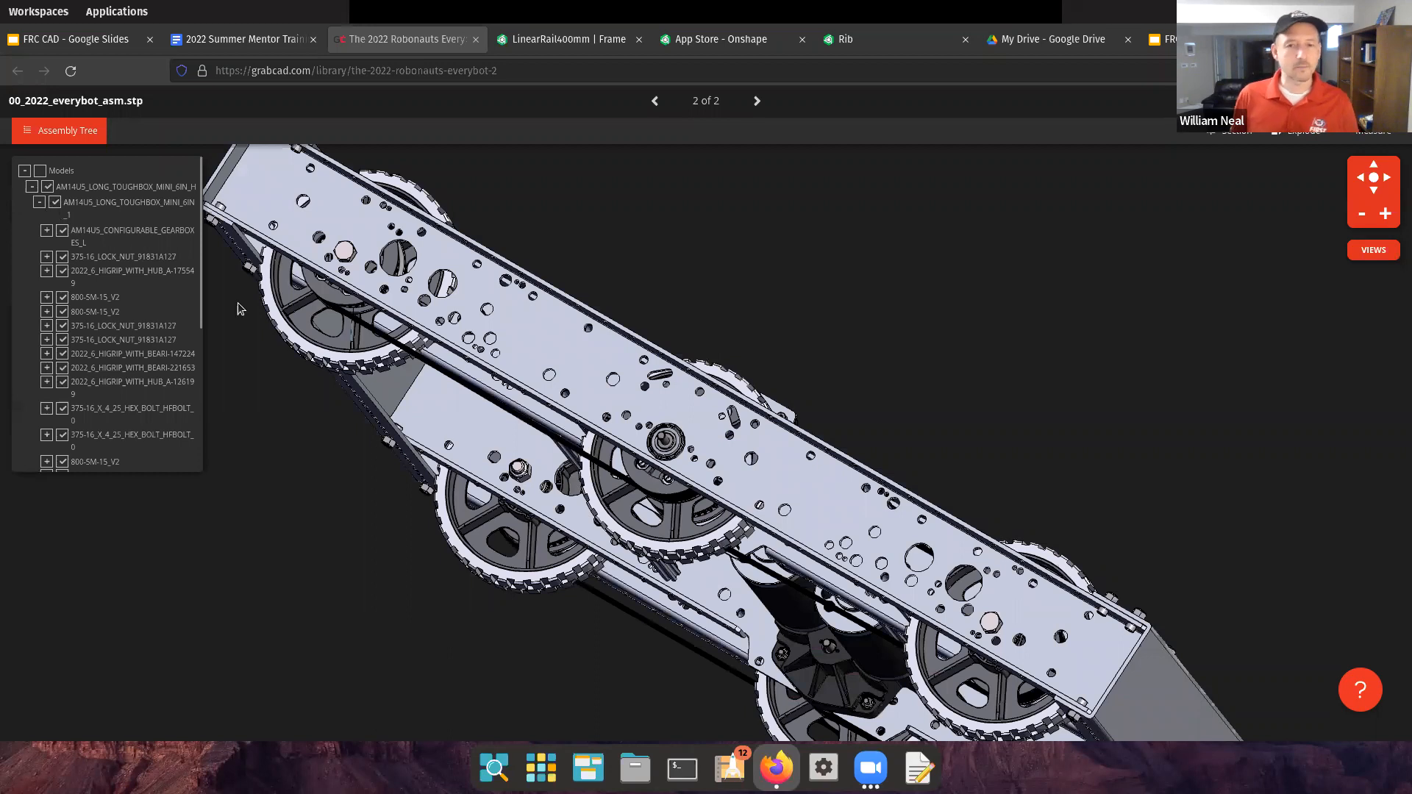
pyautogui.scroll(-6, 524, 468)
pyautogui.moveTo(525, 467); pyautogui.dragTo(549, 397)
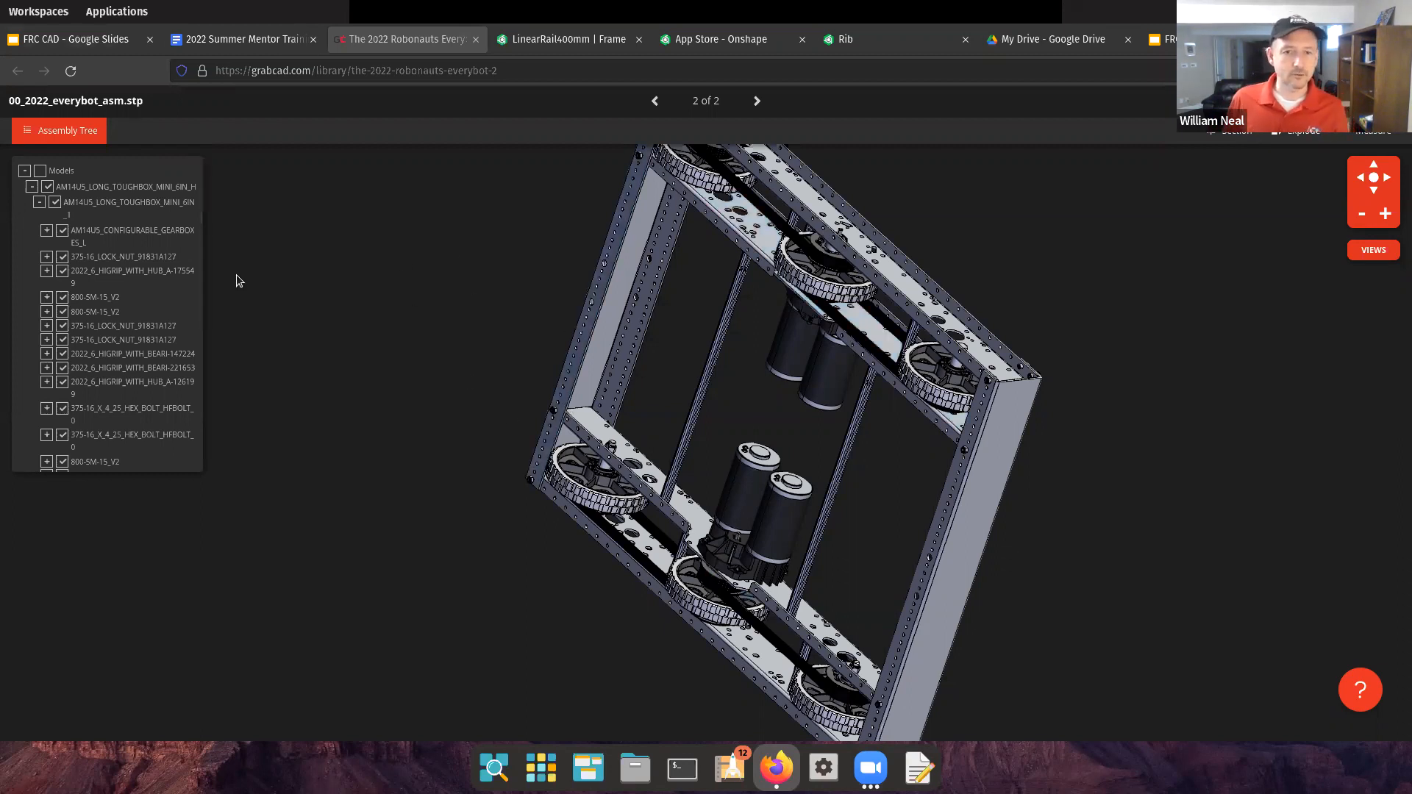
pyautogui.moveTo(371, 272)
pyautogui.mouseDown()
pyautogui.moveTo(487, 250)
pyautogui.moveTo(395, 249)
pyautogui.moveTo(312, 203)
pyautogui.moveTo(297, 166)
pyautogui.moveTo(352, 283)
pyautogui.mouseUp()
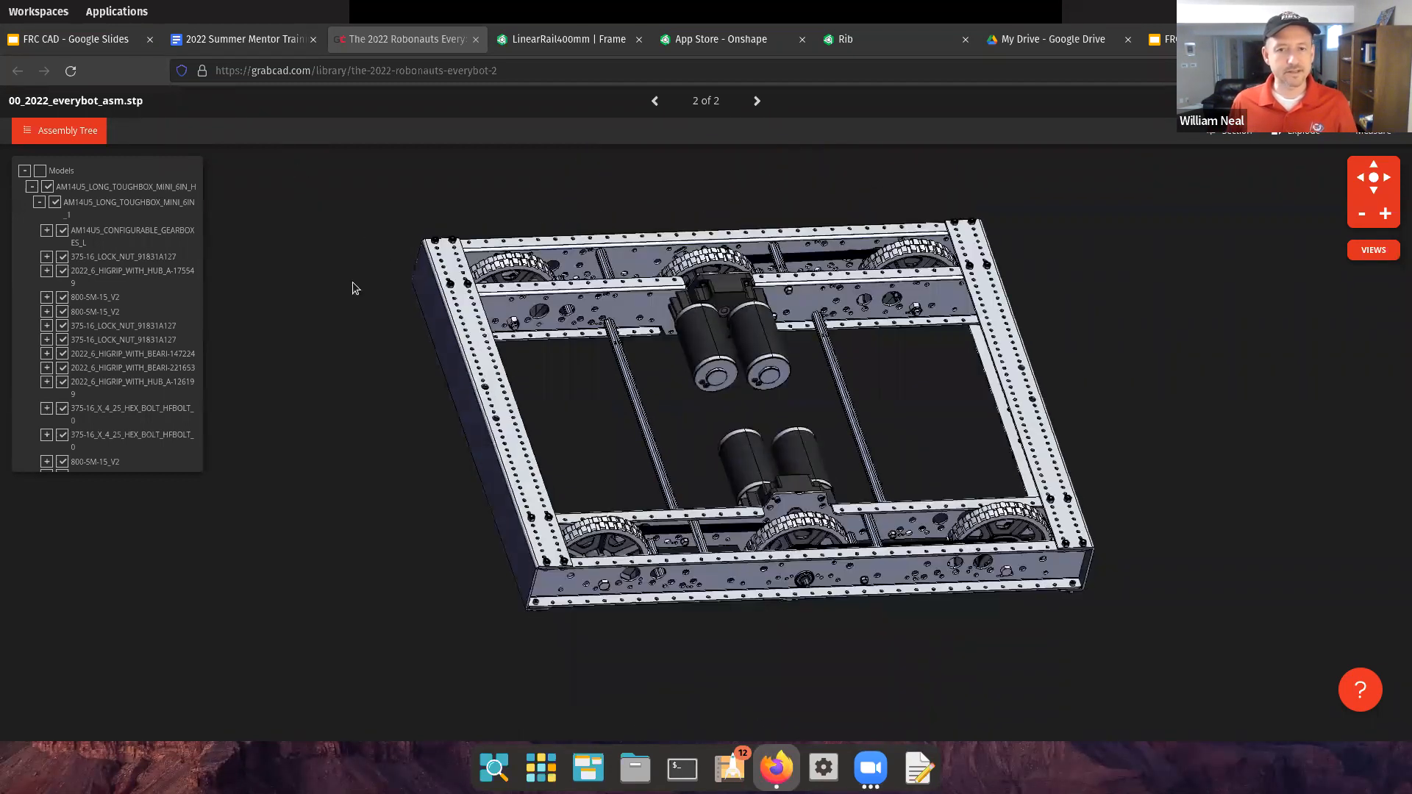
pyautogui.moveTo(522, 436); pyautogui.dragTo(518, 416)
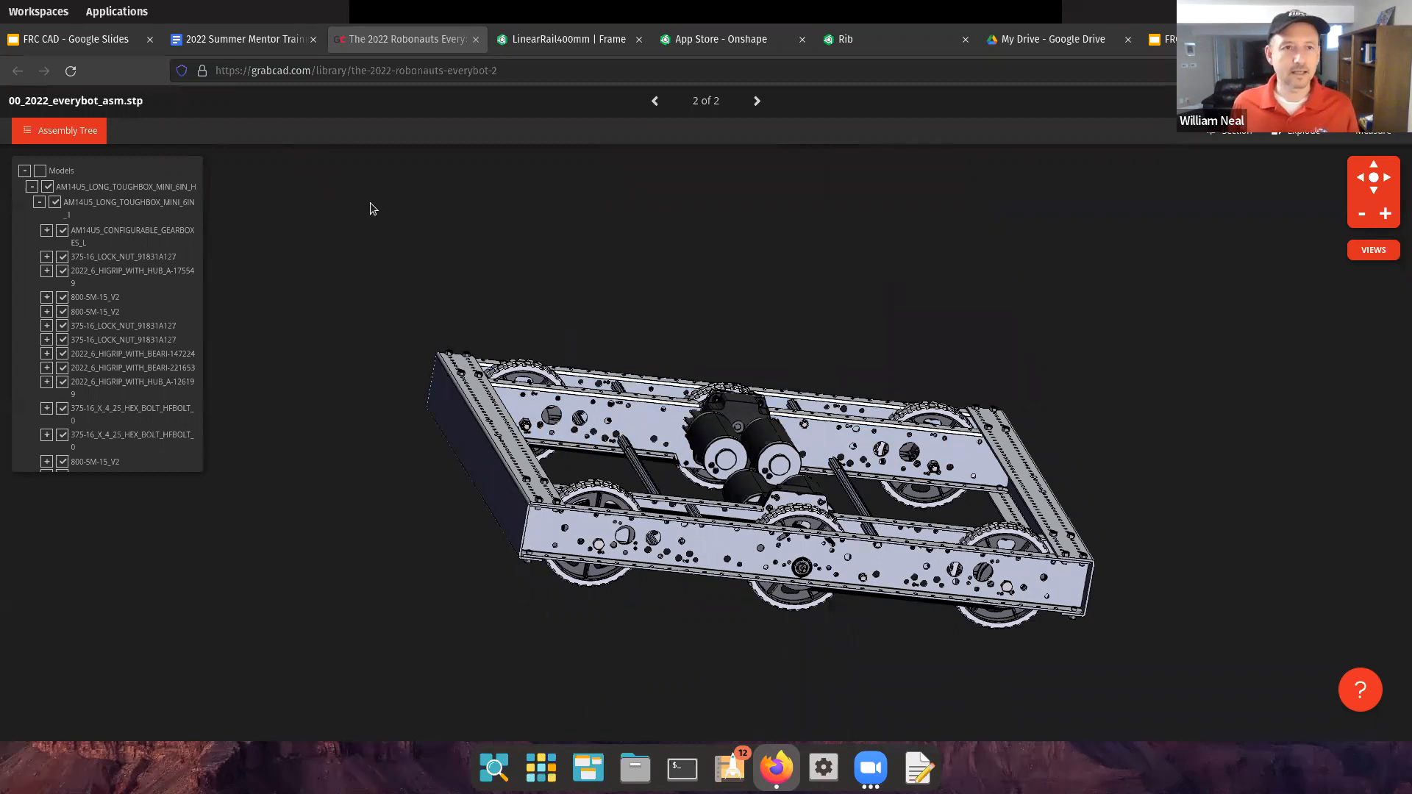
# Switch to the FRC CAD slide deck in Google Slides and look through the slides following Drawings
pyautogui.click(116, 42)
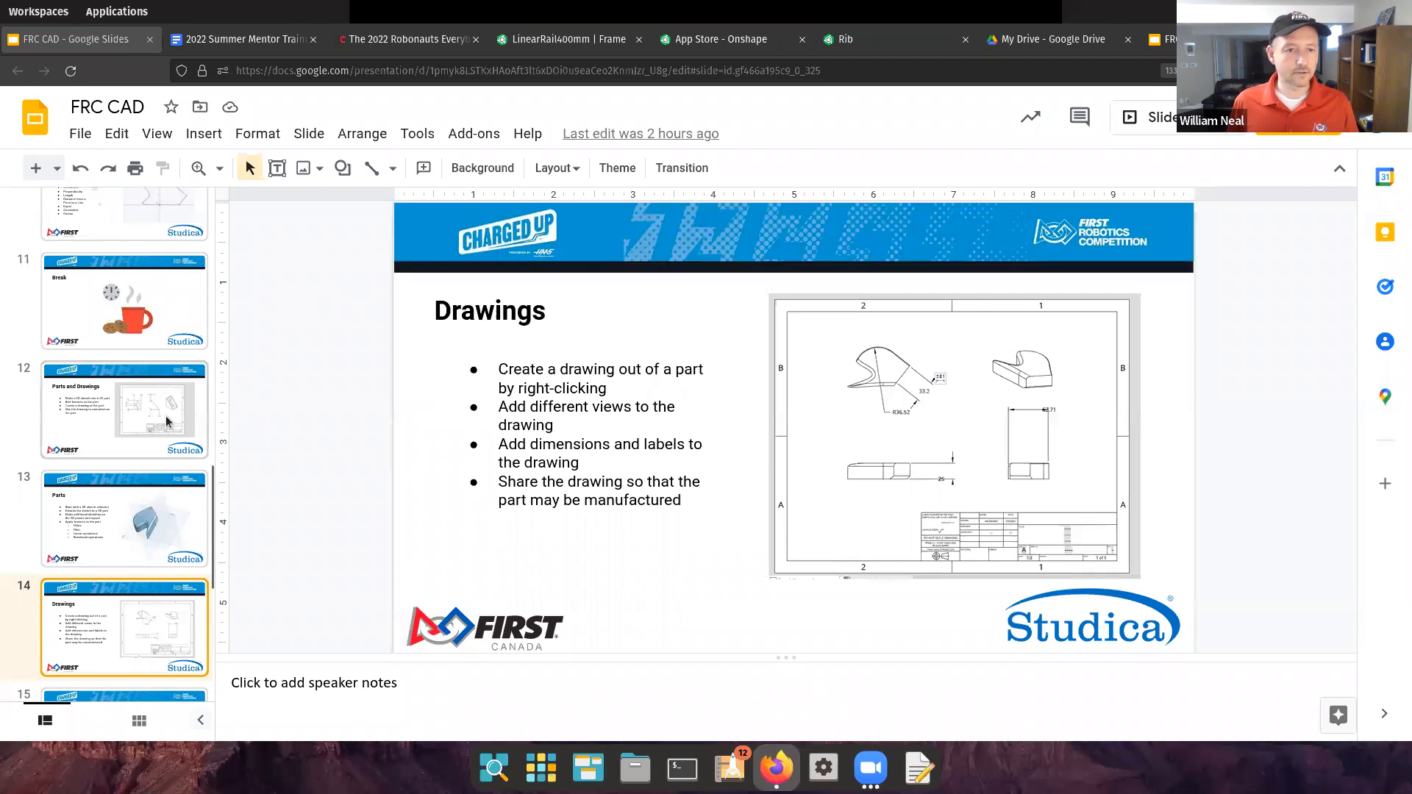
pyautogui.scroll(-4, 173, 500)
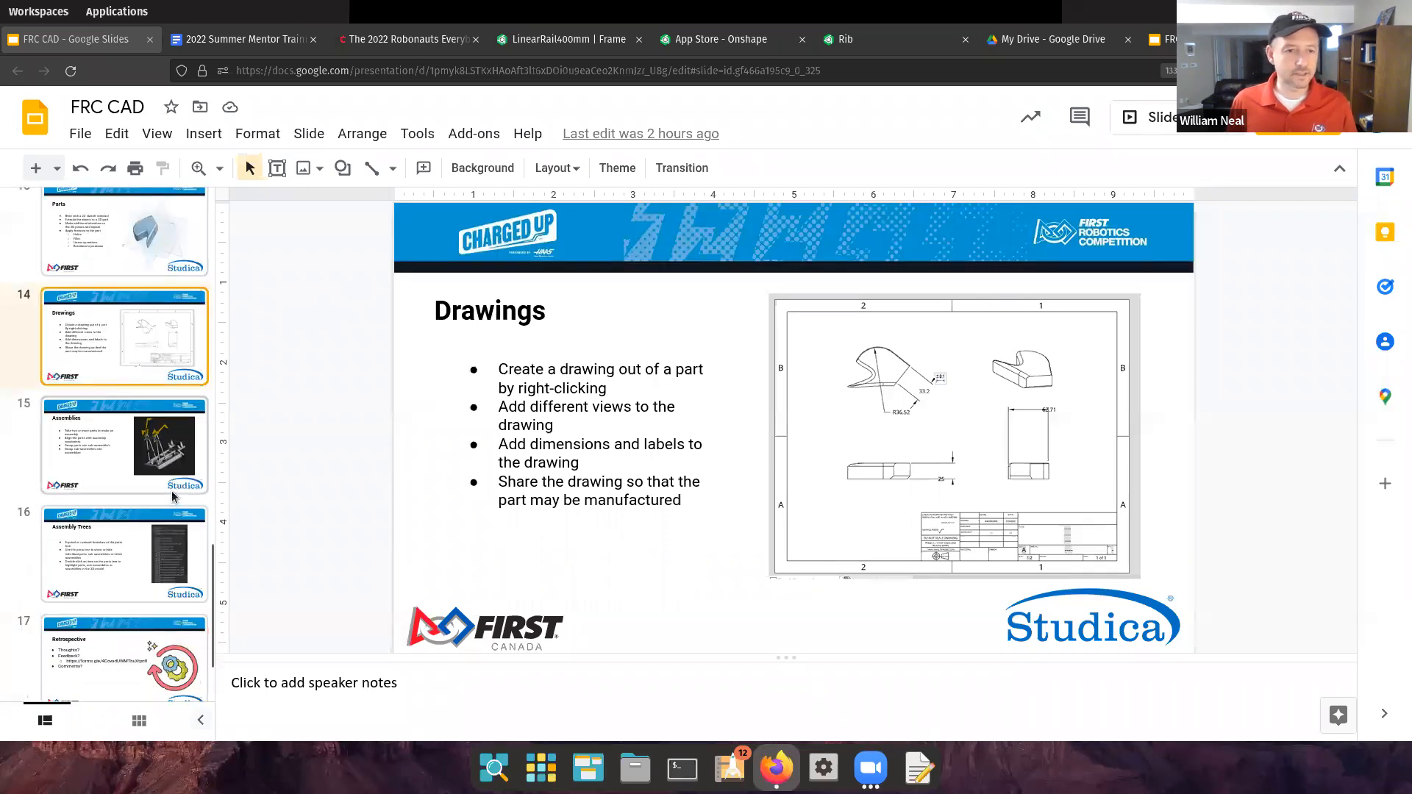
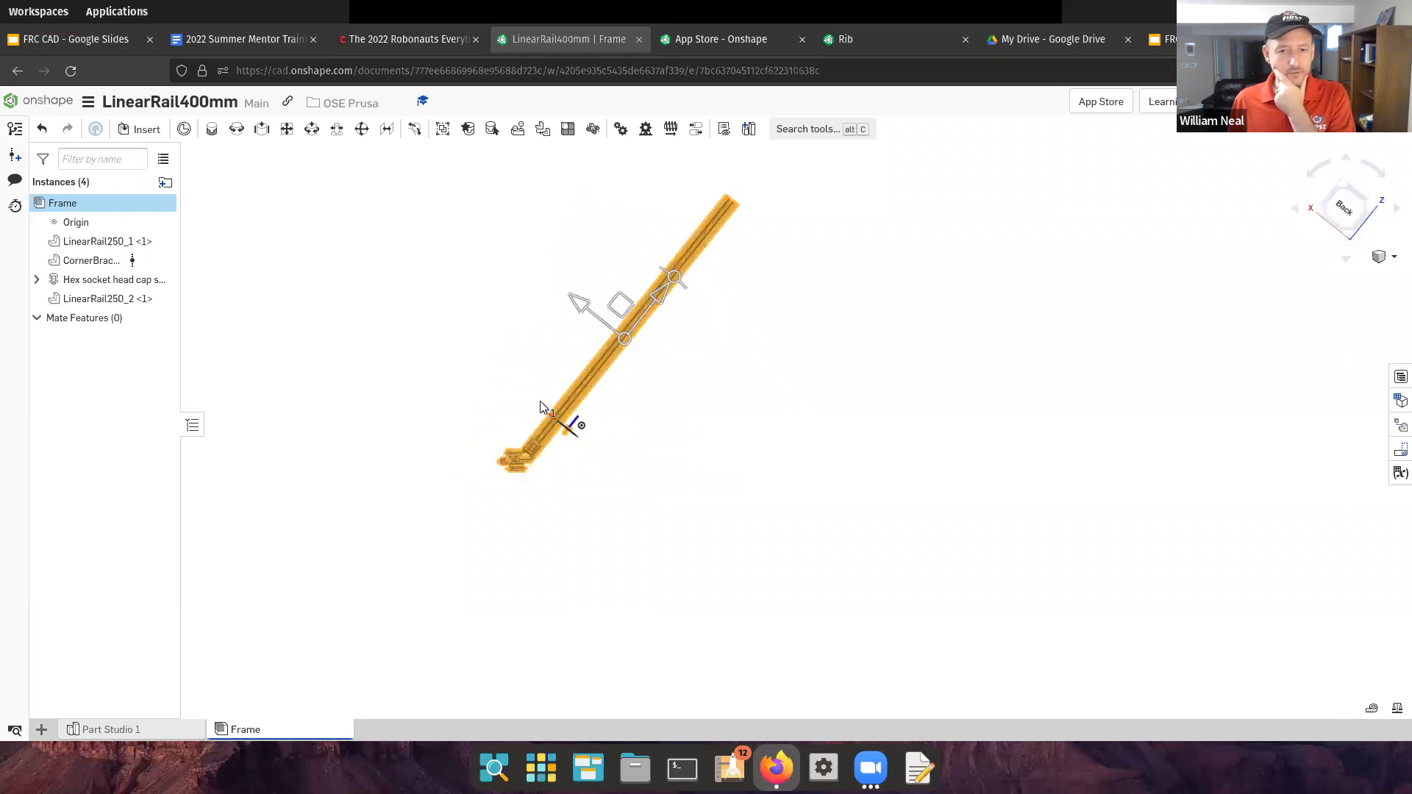
# In the Onshape Frame assembly, try a cylindrical mate between the hex socket screw's tip and the corner bracket's slot on the lower rail
pyautogui.scroll(2, 600, 451)
pyautogui.scroll(5, 600, 451)
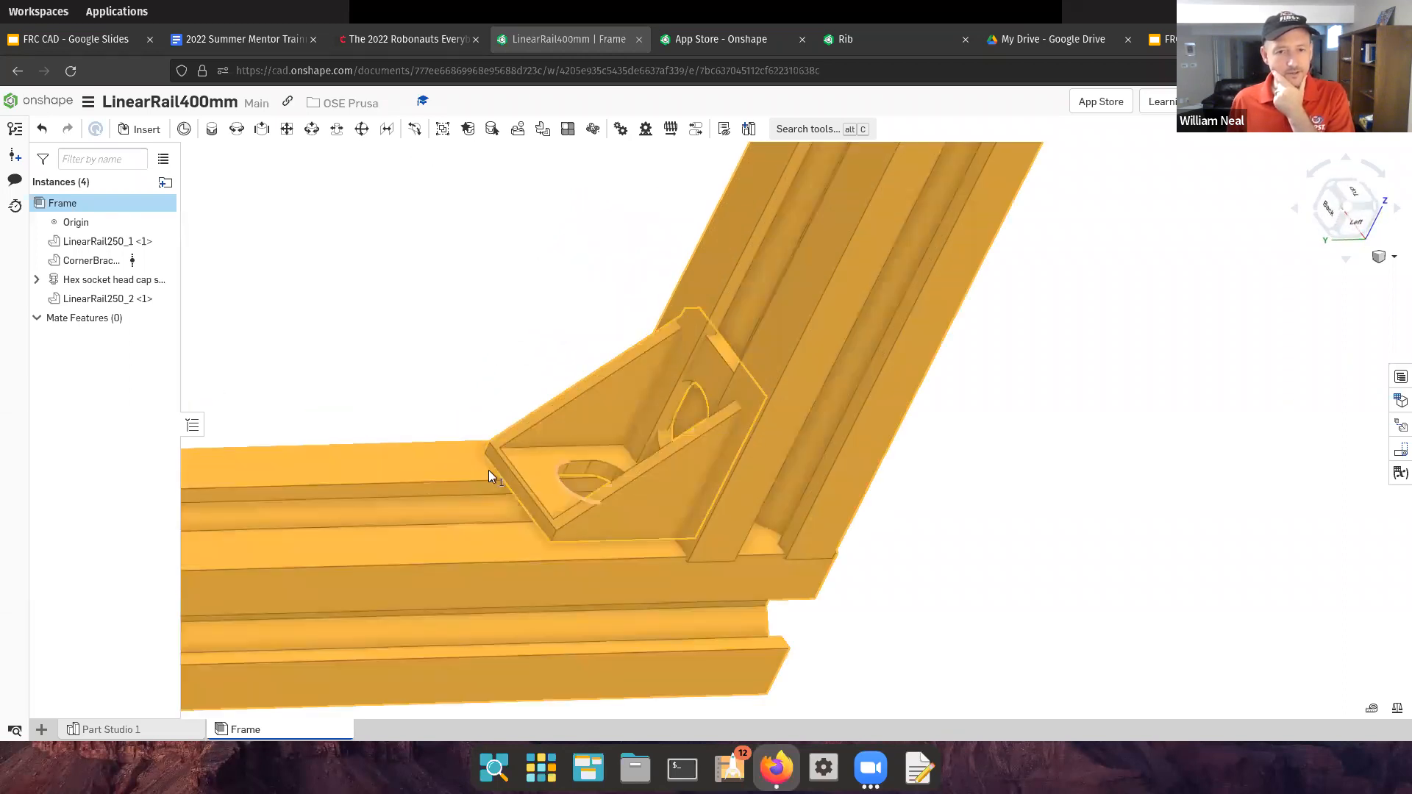
pyautogui.scroll(-4, 488, 469)
pyautogui.scroll(2, 468, 434)
pyautogui.moveTo(468, 434); pyautogui.dragTo(915, 472, button='middle')
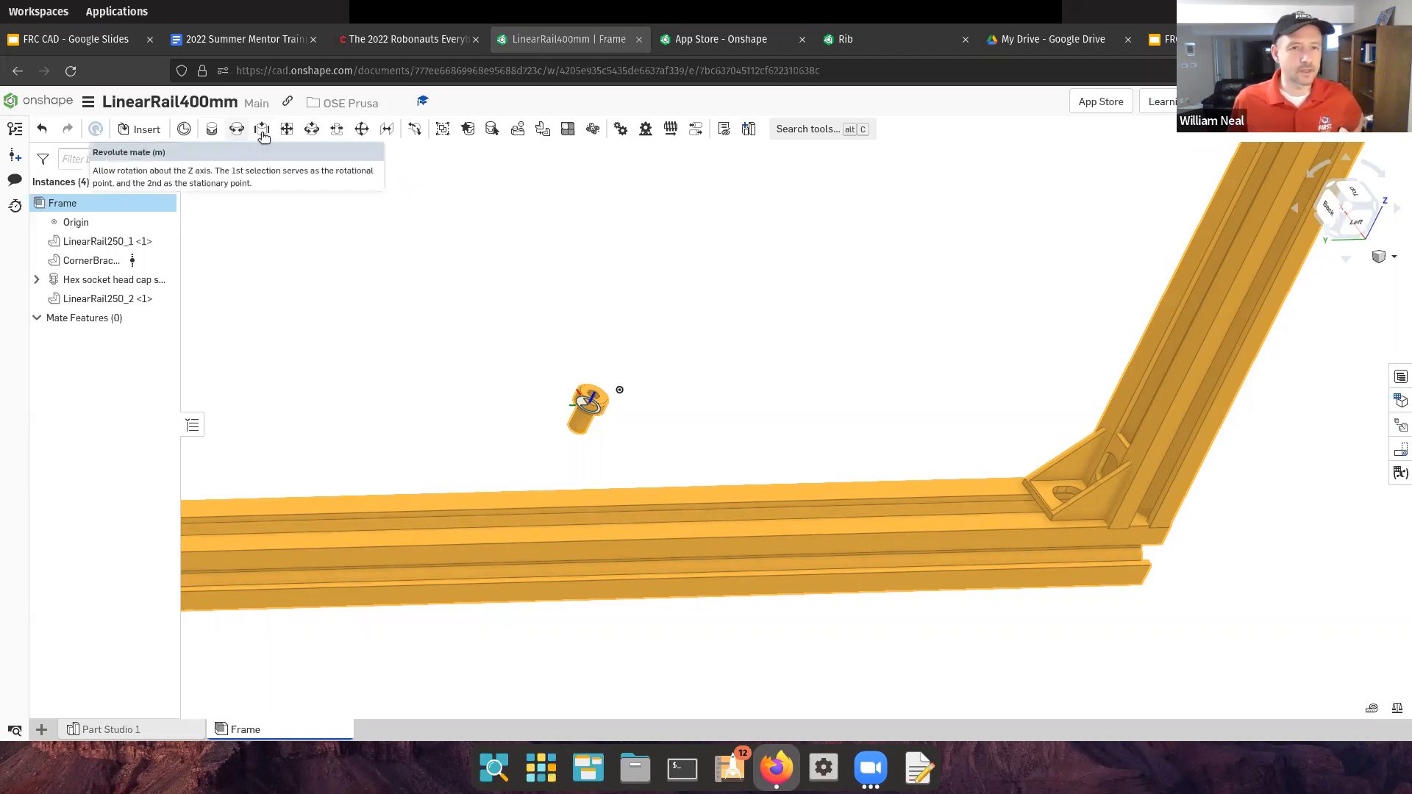
pyautogui.click(312, 130)
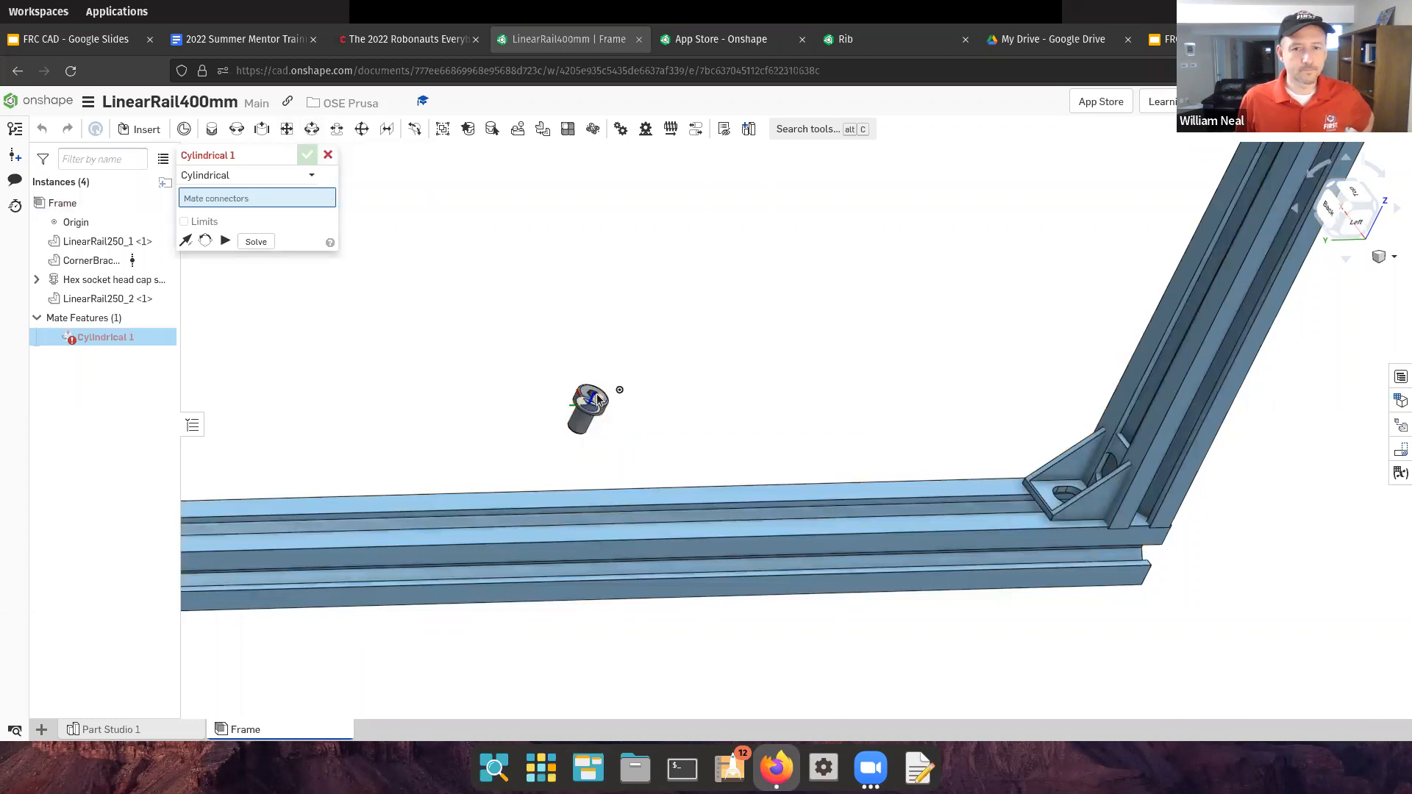
pyautogui.scroll(5, 585, 419)
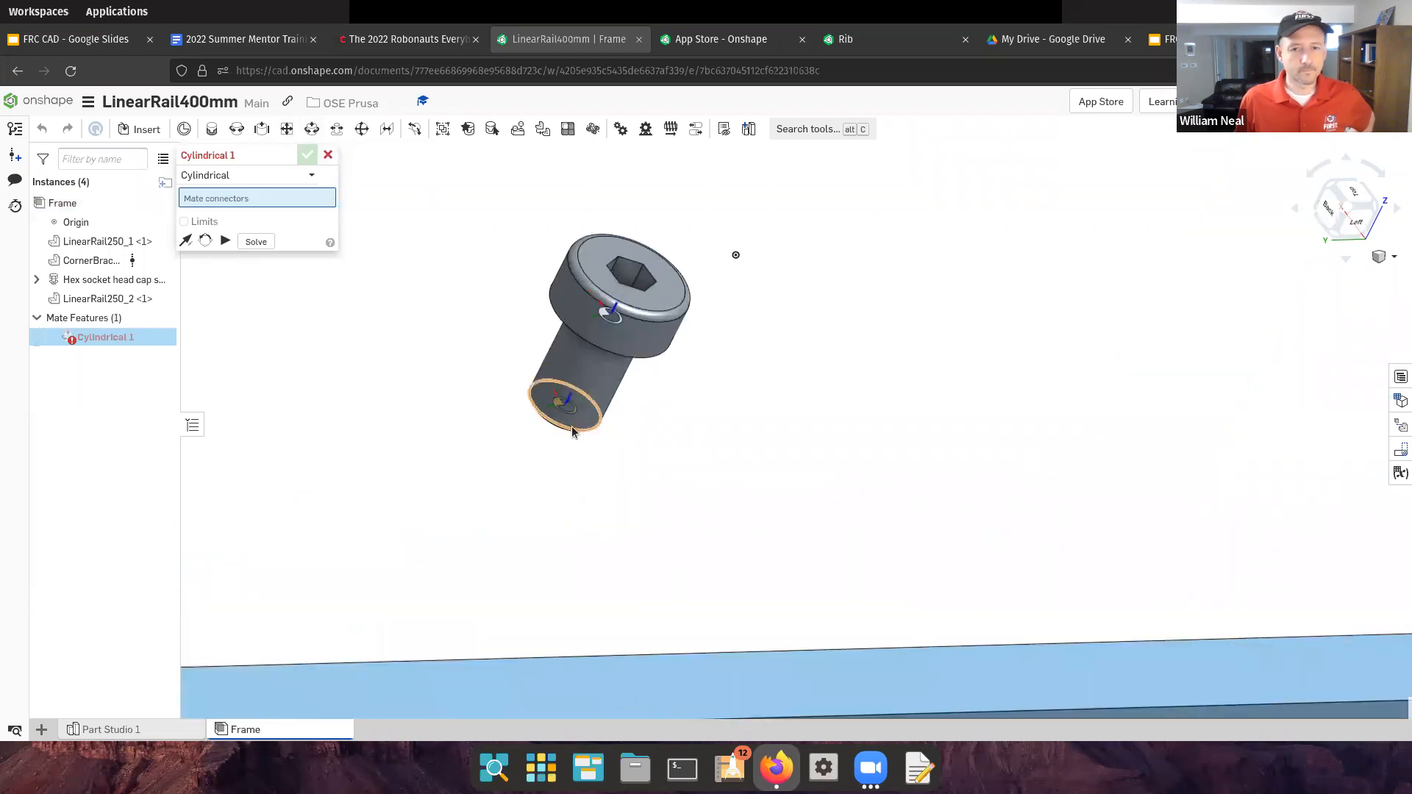
pyautogui.click(572, 431)
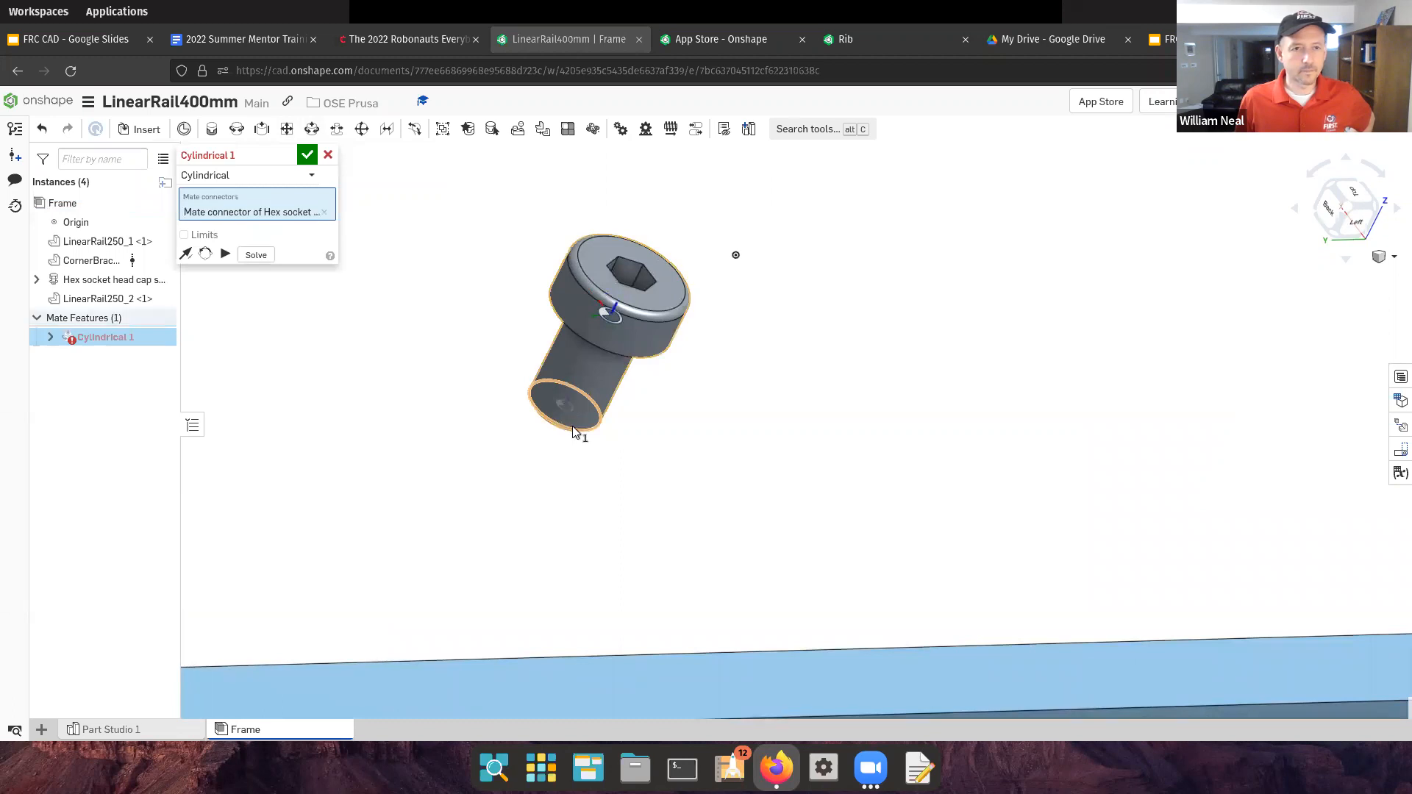
pyautogui.scroll(-6, 574, 432)
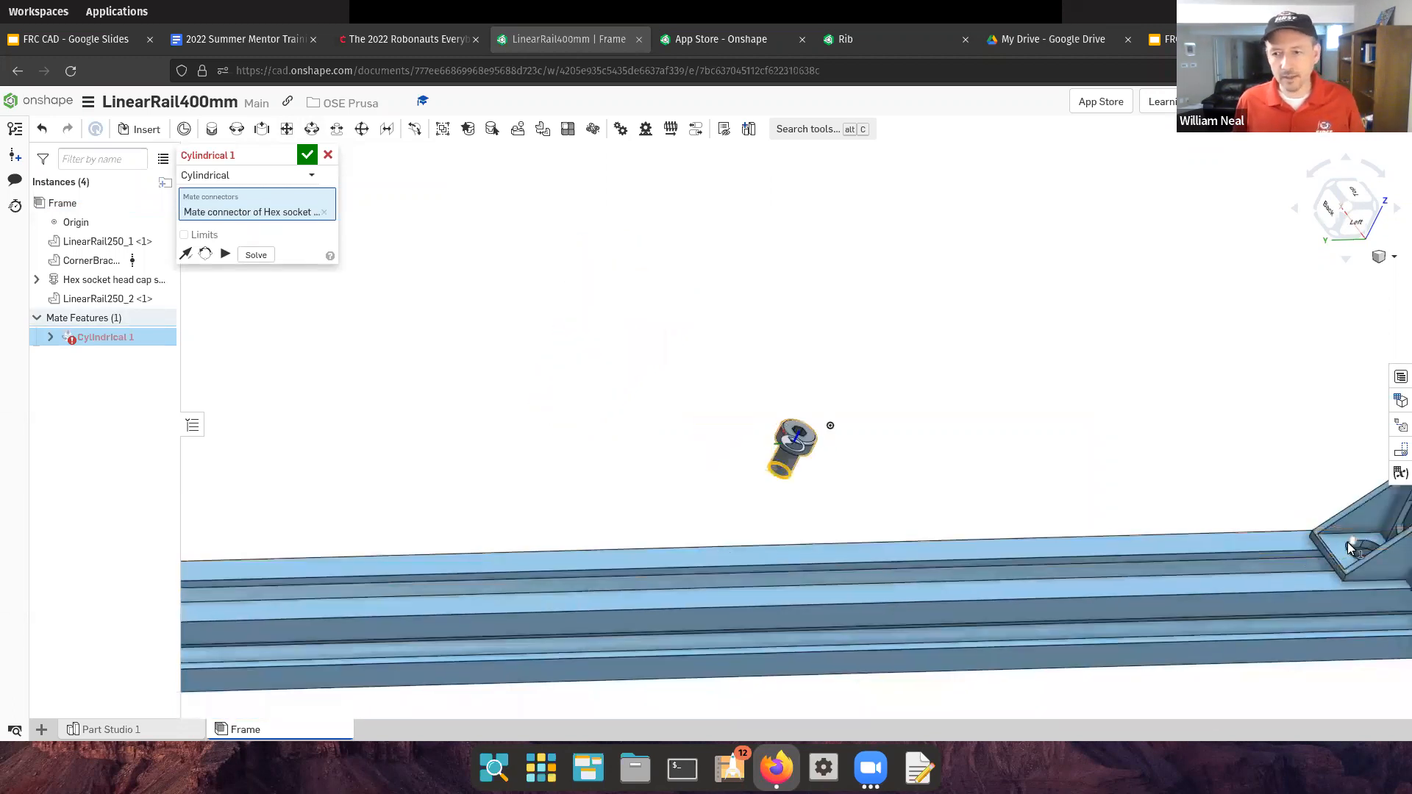
pyautogui.scroll(3, 1351, 549)
pyautogui.scroll(2, 1356, 548)
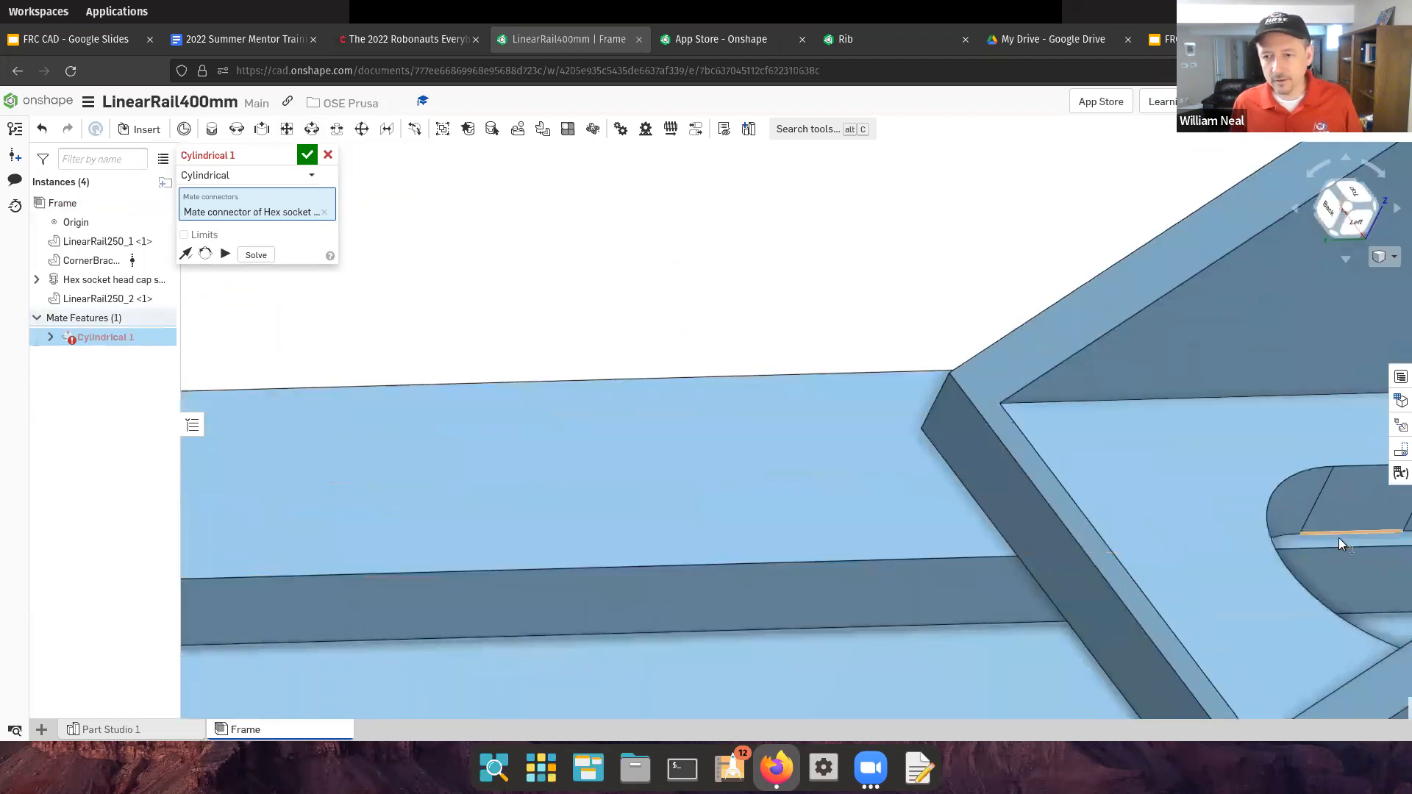
pyautogui.click(1271, 513)
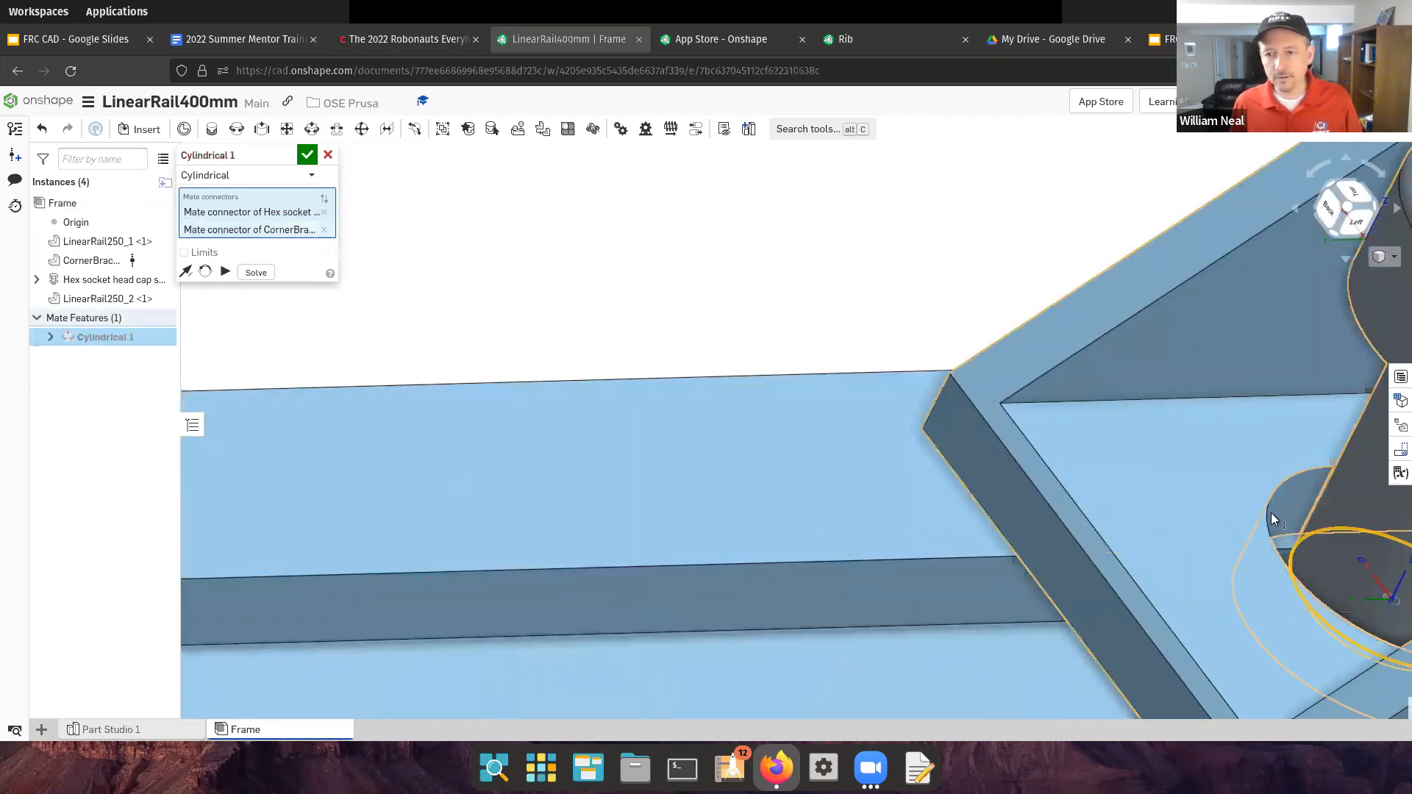
pyautogui.scroll(-2, 1271, 514)
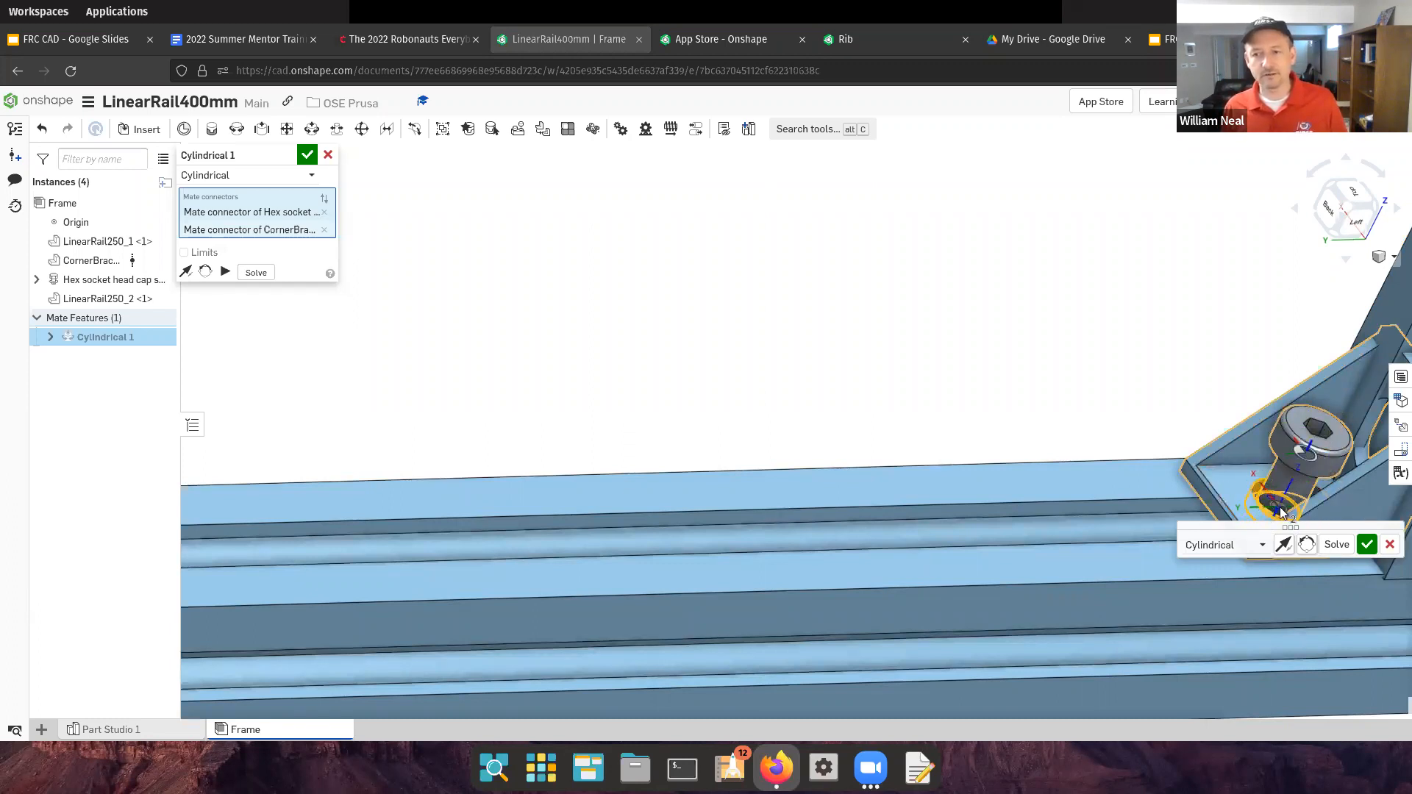
pyautogui.scroll(-2, 1287, 441)
# Try reselecting the screw's connector for the cylindrical mate at the bracket slot, and discard the mate
pyautogui.click(1287, 453)
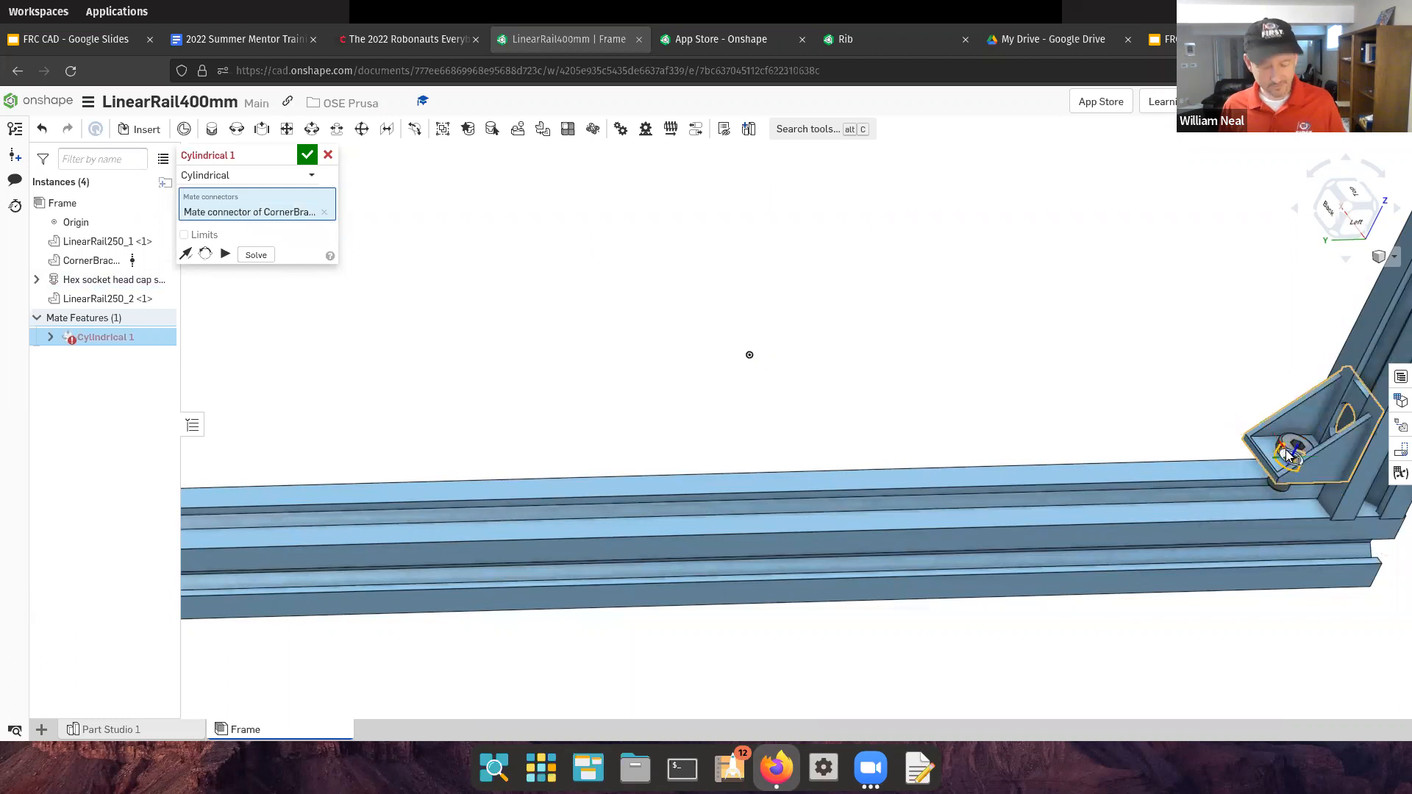
pyautogui.click(1287, 454)
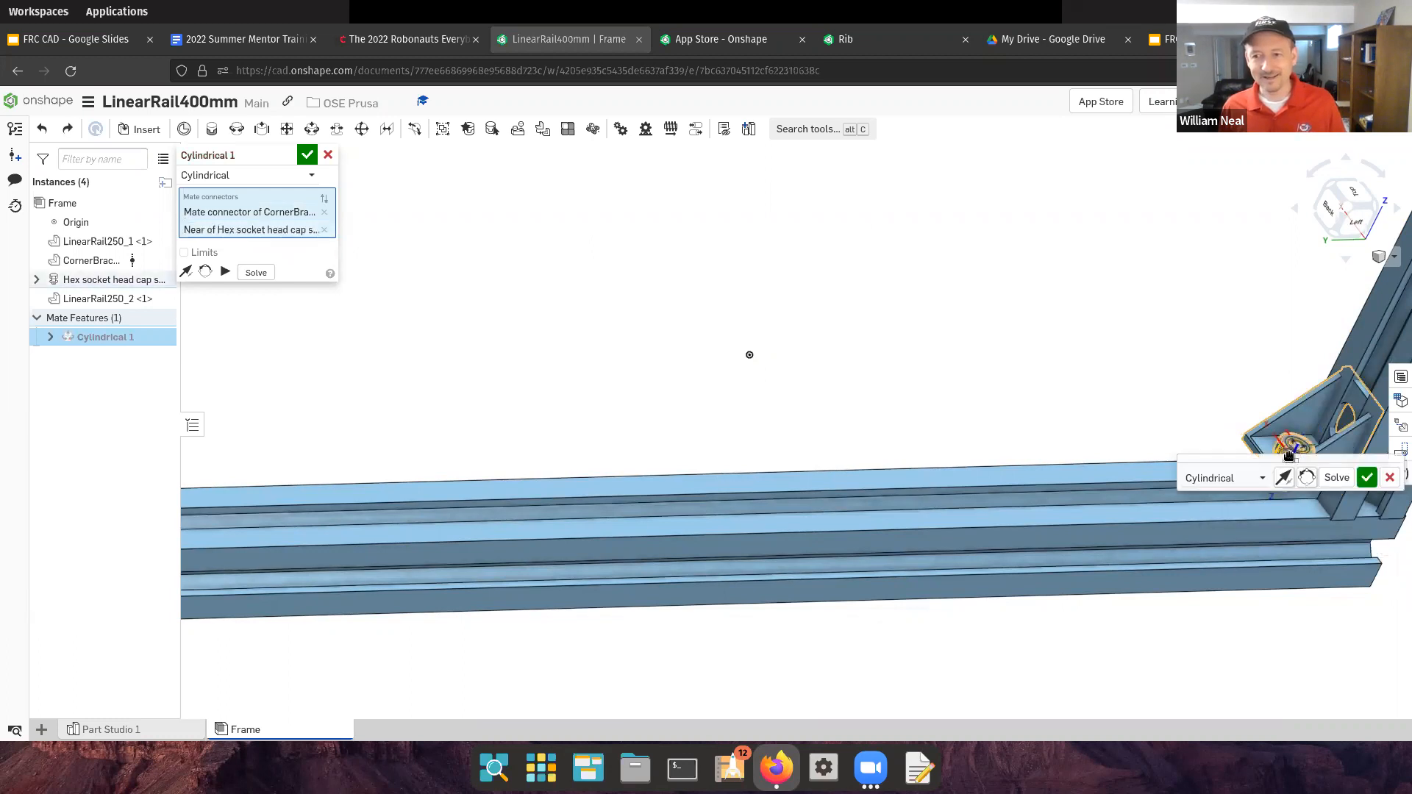
pyautogui.click(1386, 476)
pyautogui.hotkey('ctrl', 'z')
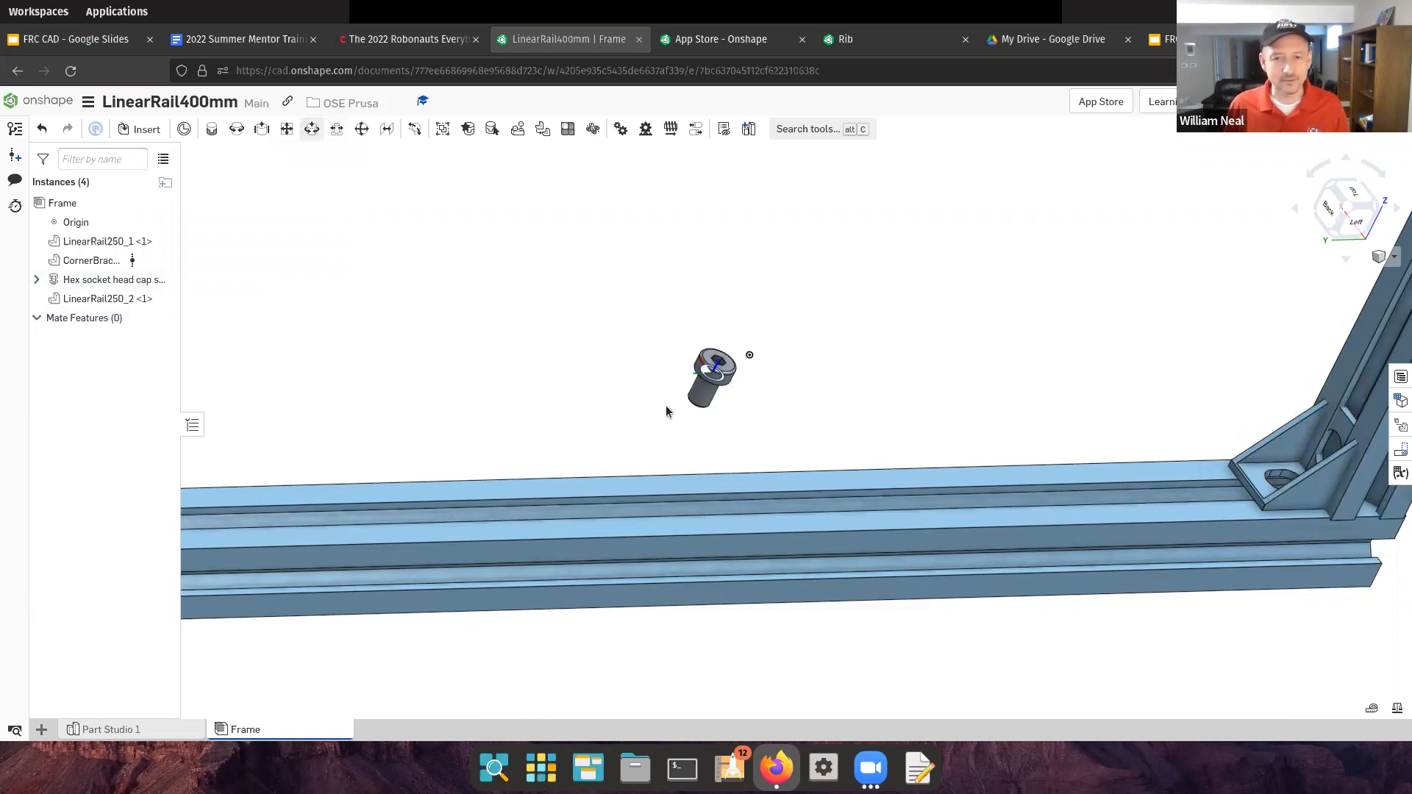
# Retry the cylindrical mate from the screw's tip edge to the rounded edge of the bracket's slot, and discard it
pyautogui.click(692, 402)
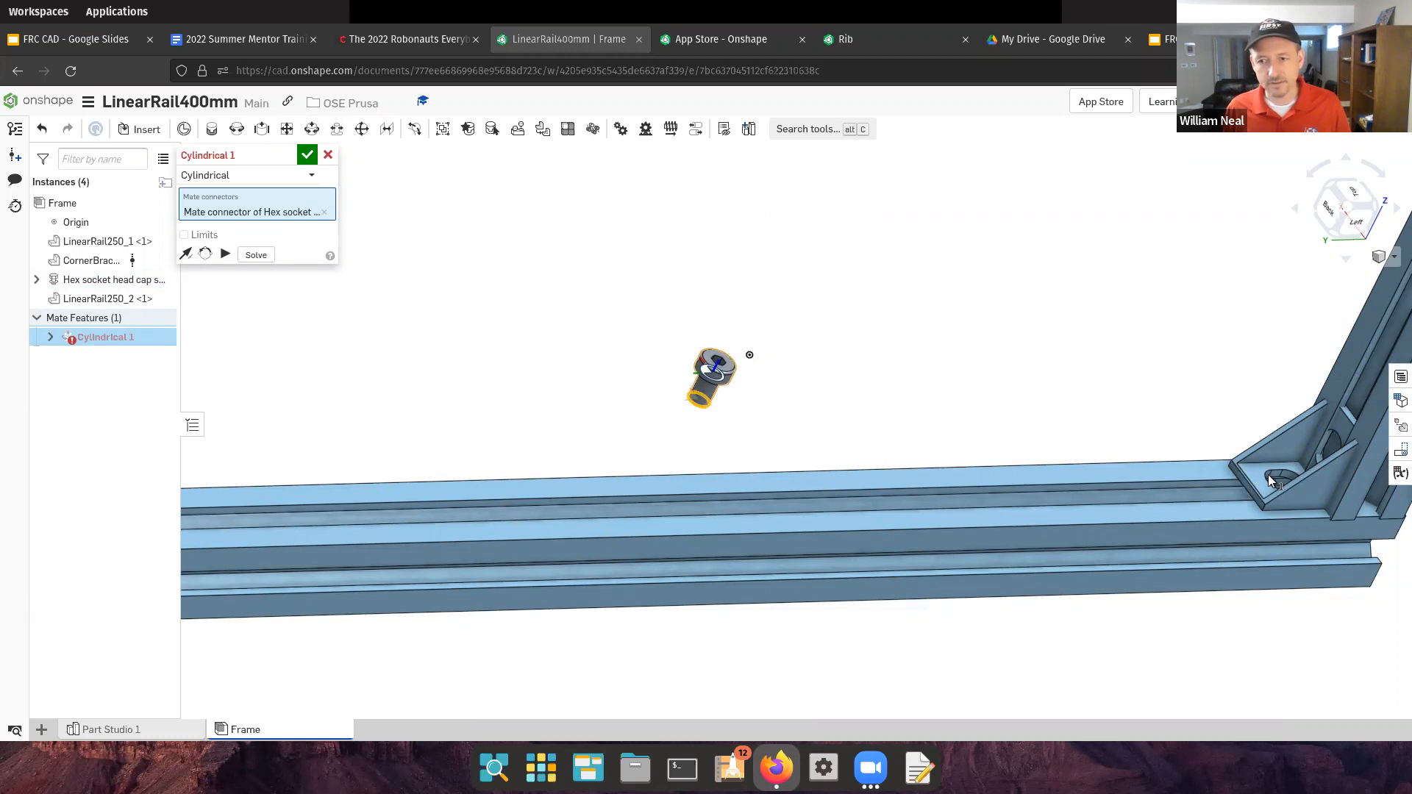
pyautogui.scroll(5, 1265, 475)
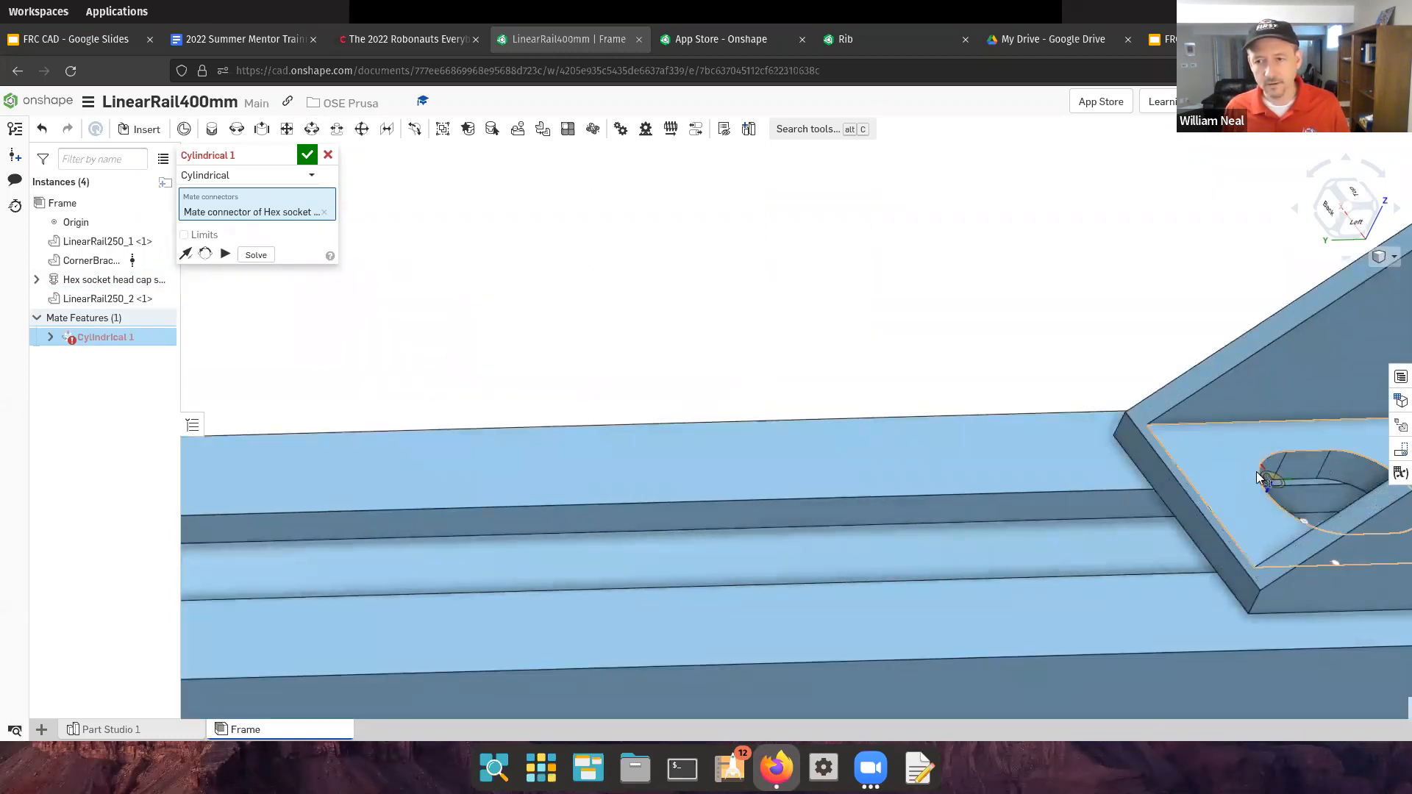
pyautogui.click(1257, 473)
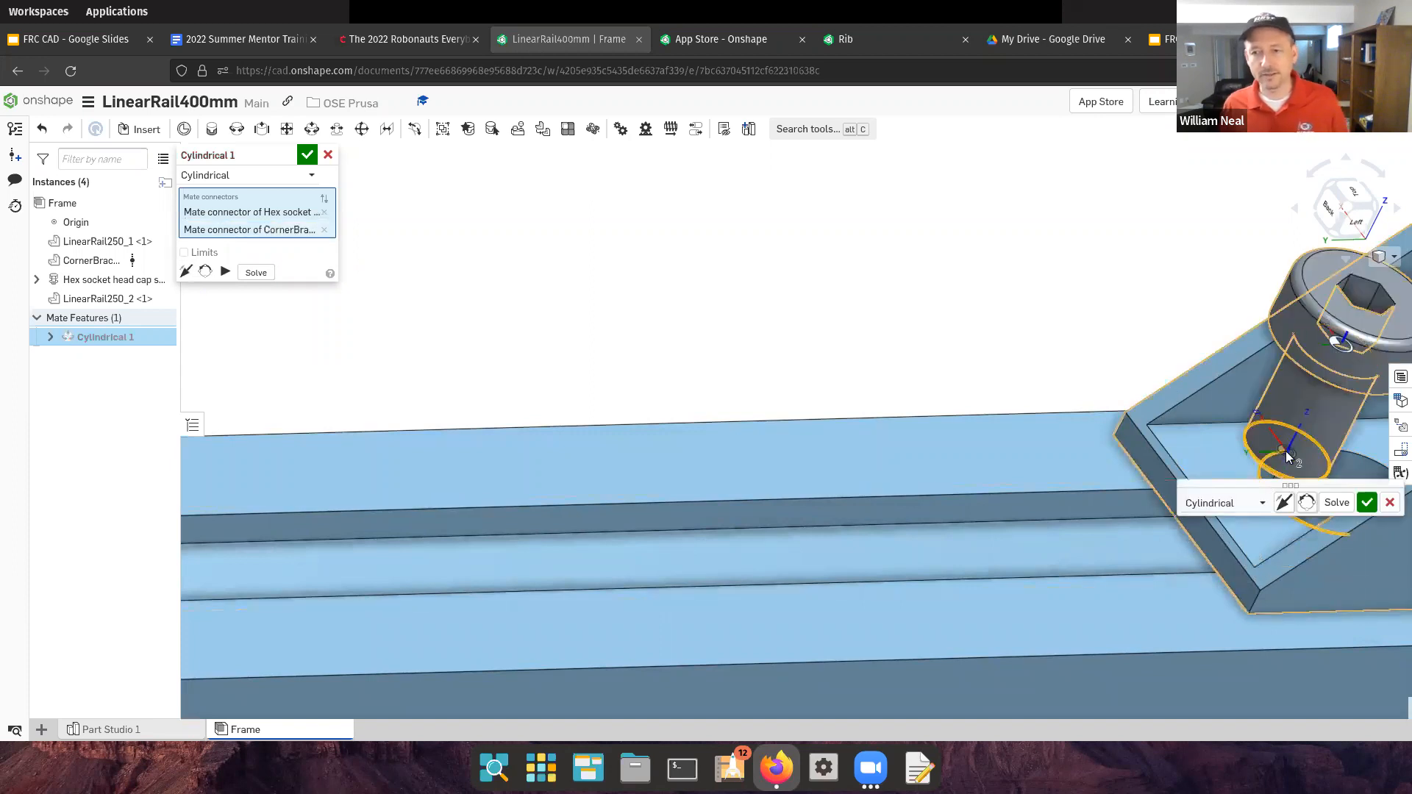
pyautogui.scroll(-3, 1285, 451)
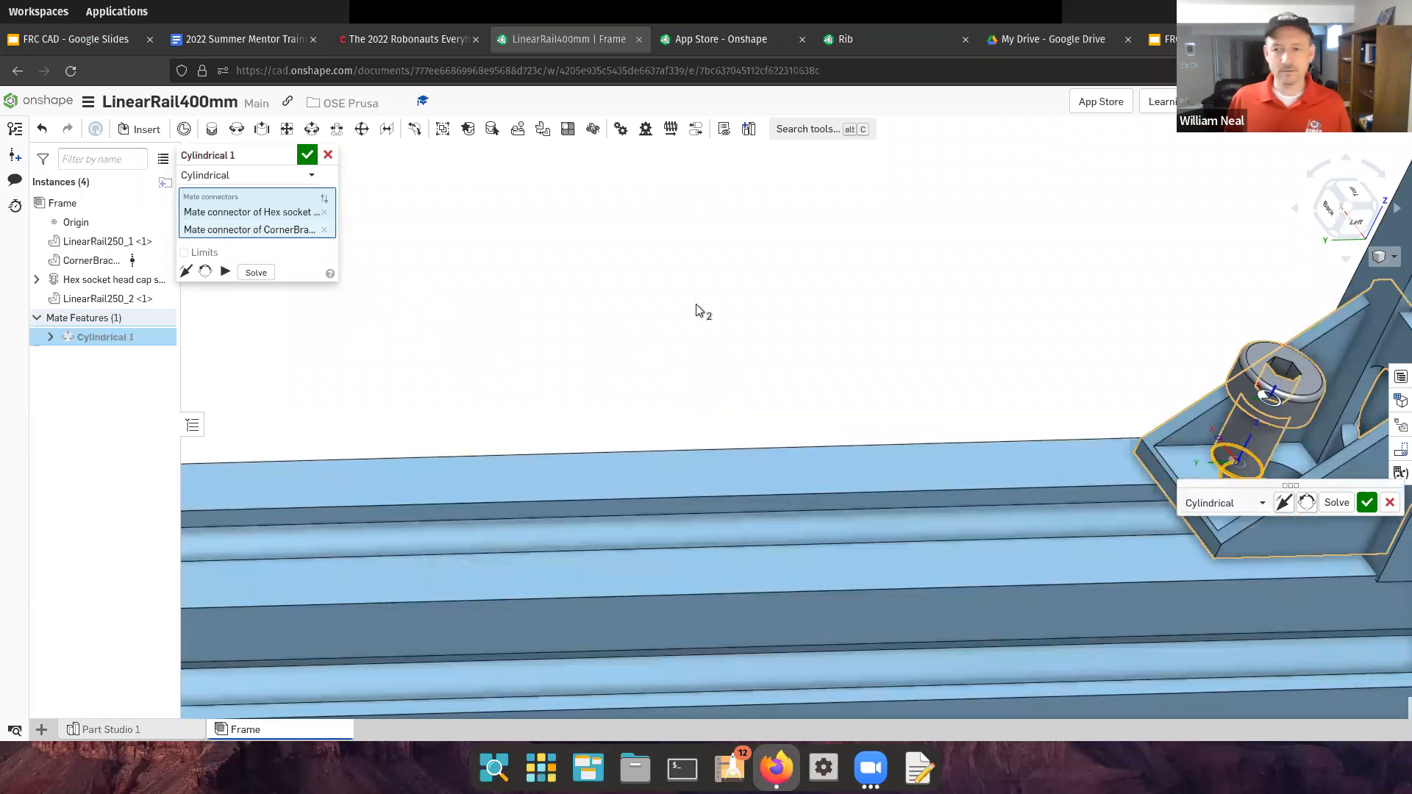
pyautogui.hotkey('ctrl', 'z')
pyautogui.scroll(-5, 444, 320)
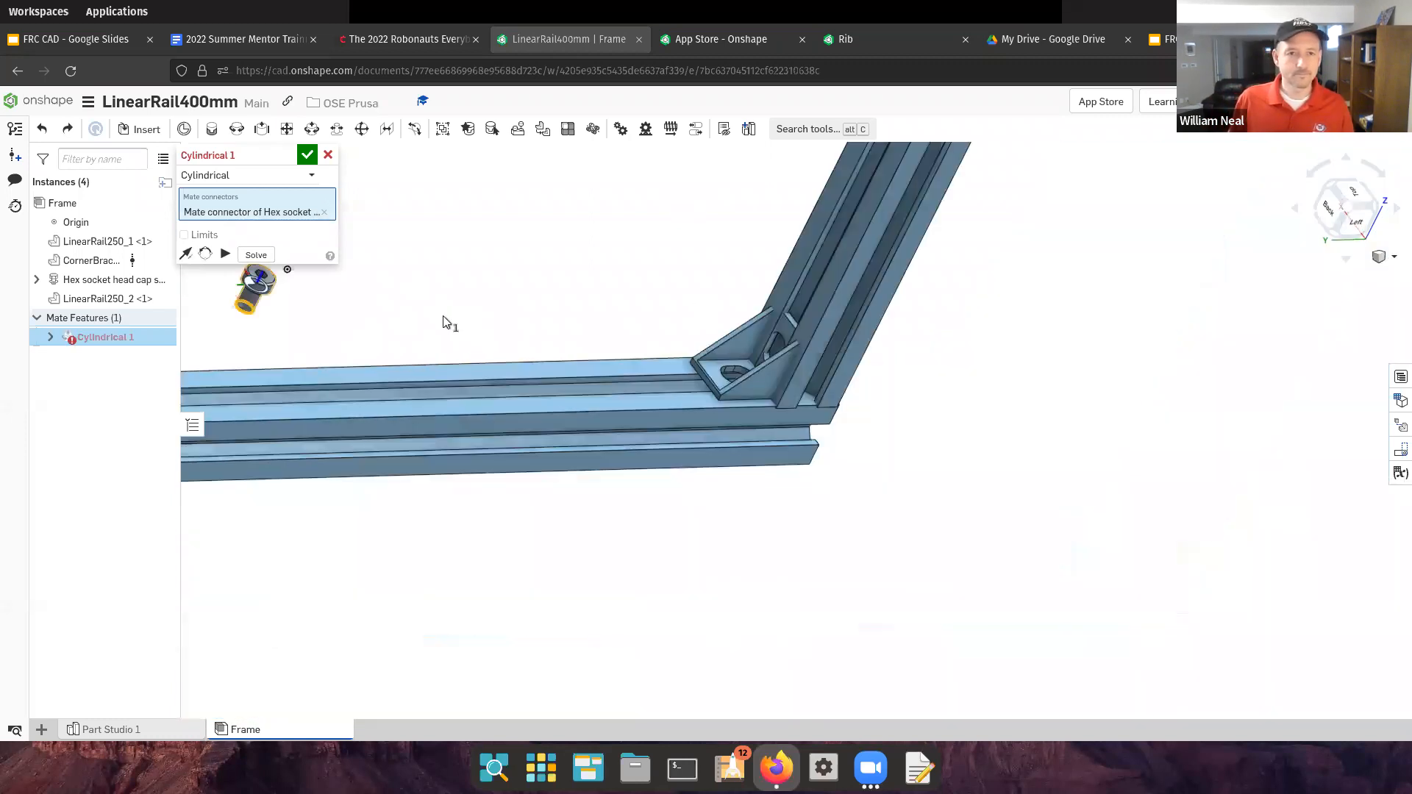
pyautogui.scroll(5, 561, 372)
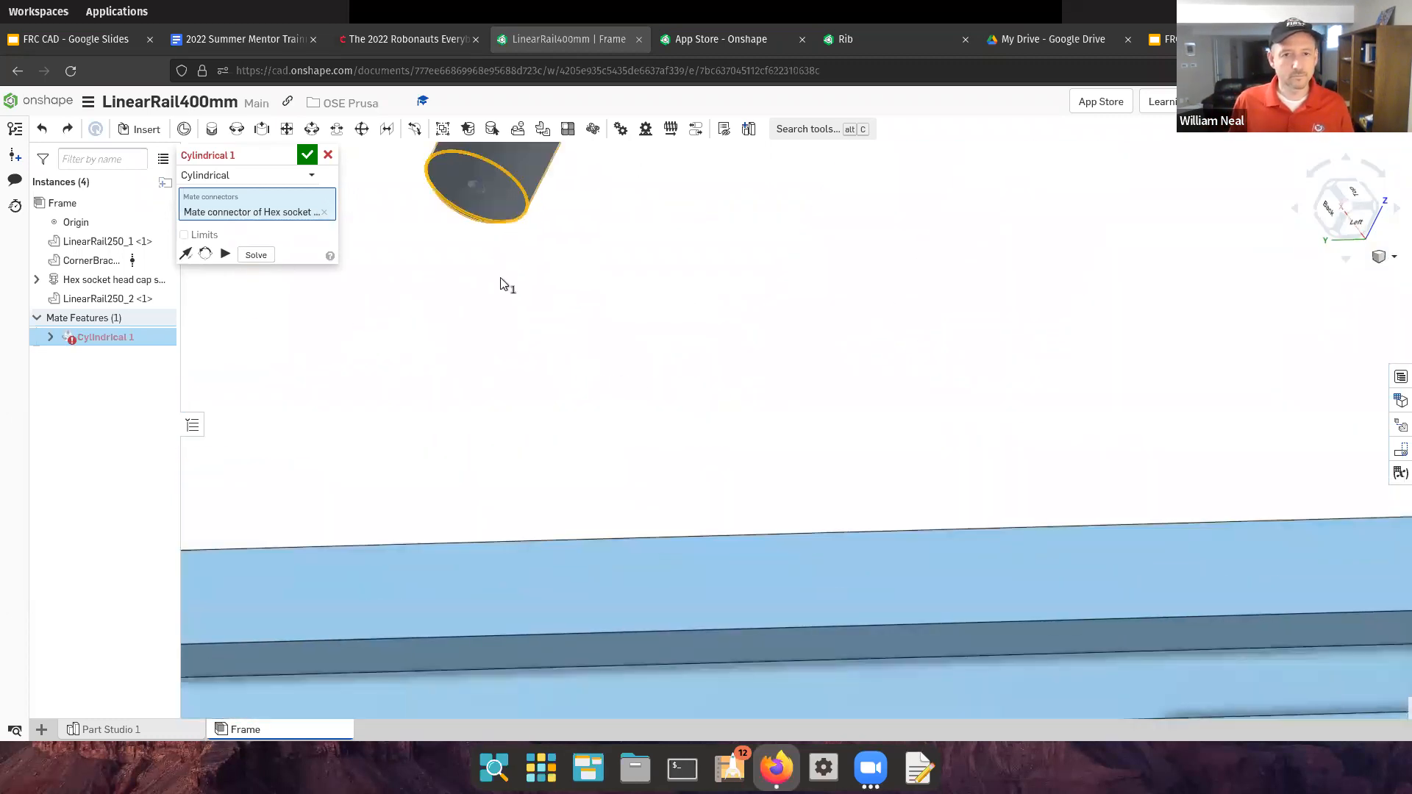
pyautogui.click(520, 193)
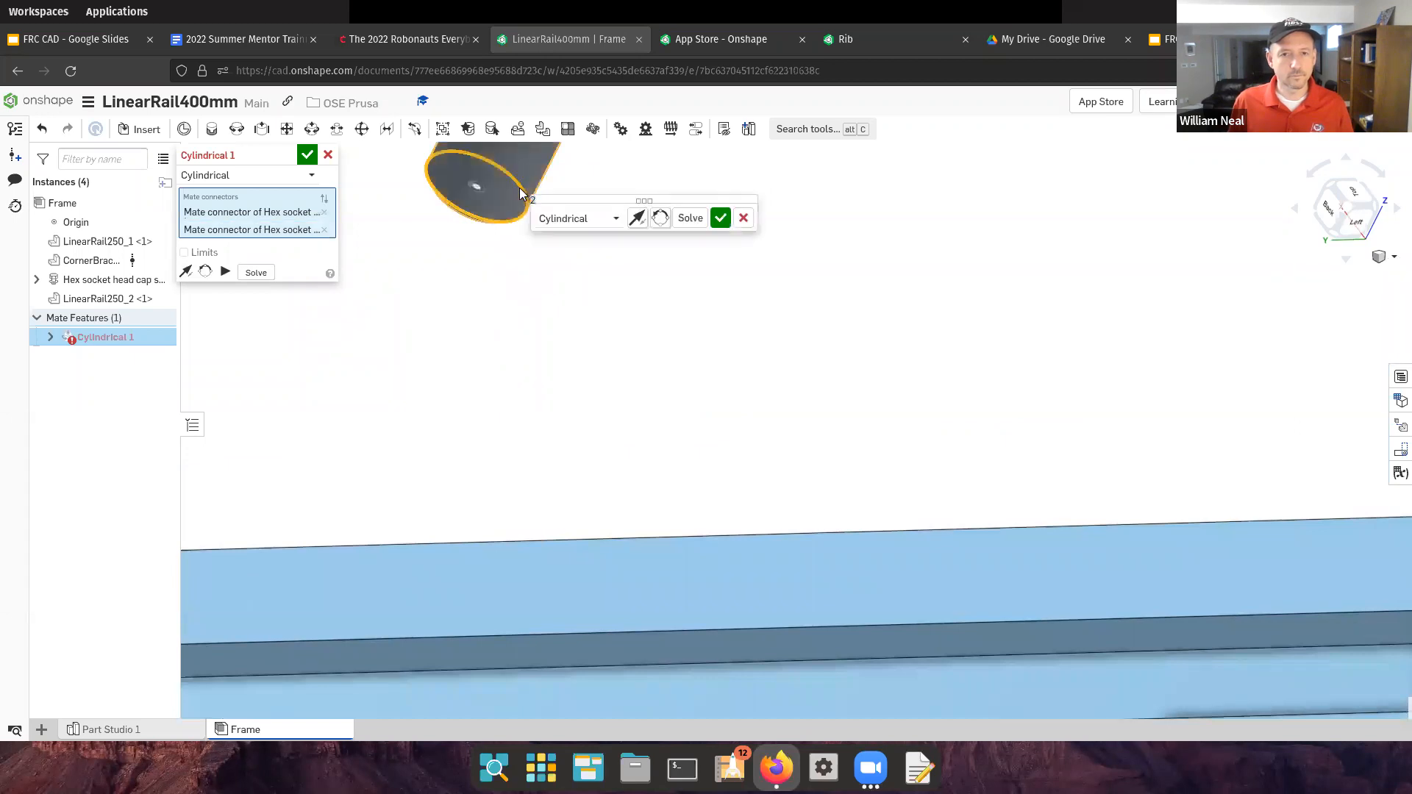
pyautogui.click(328, 154)
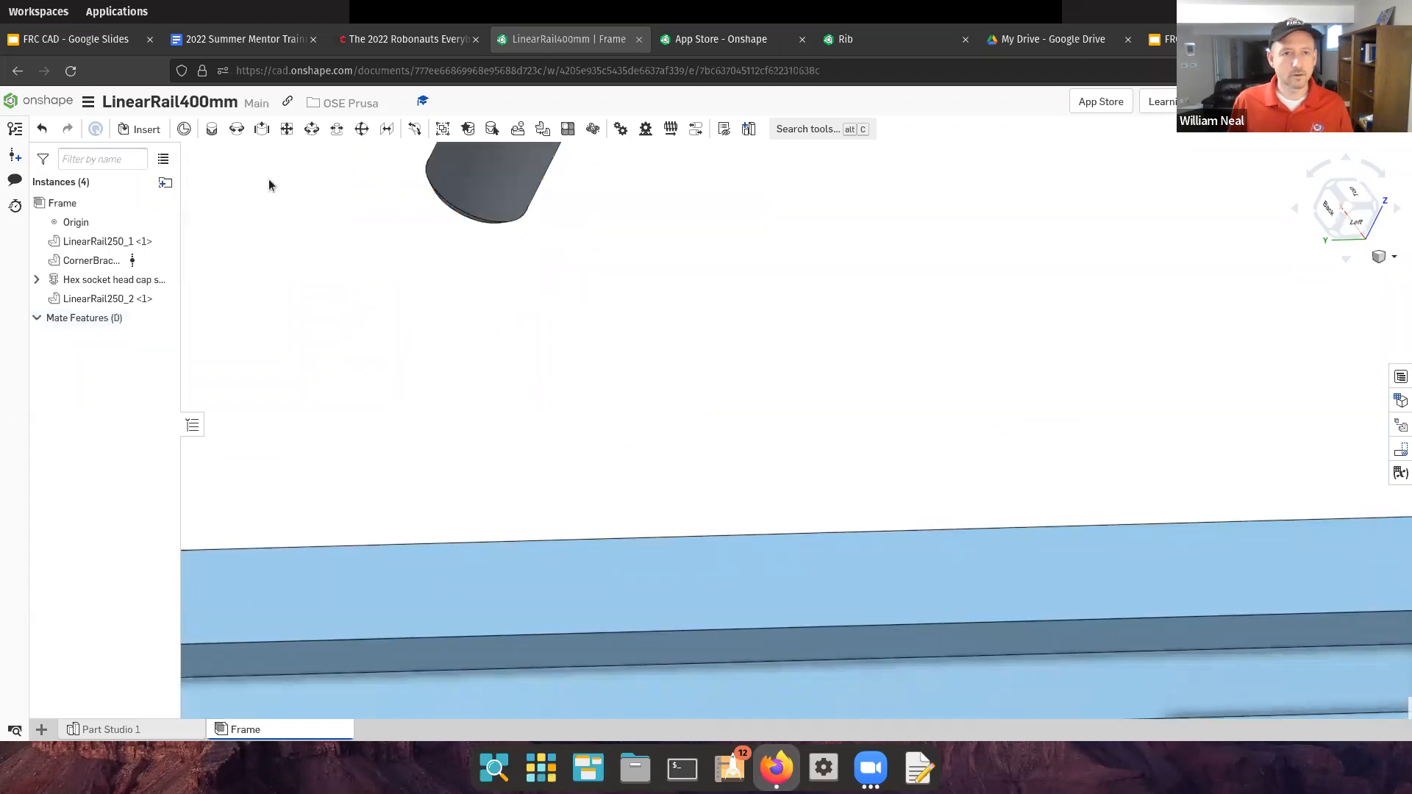
# Start a new cylindrical mate joining the screw's tip edge to the rounded end of the corner bracket's slot
pyautogui.click(313, 127)
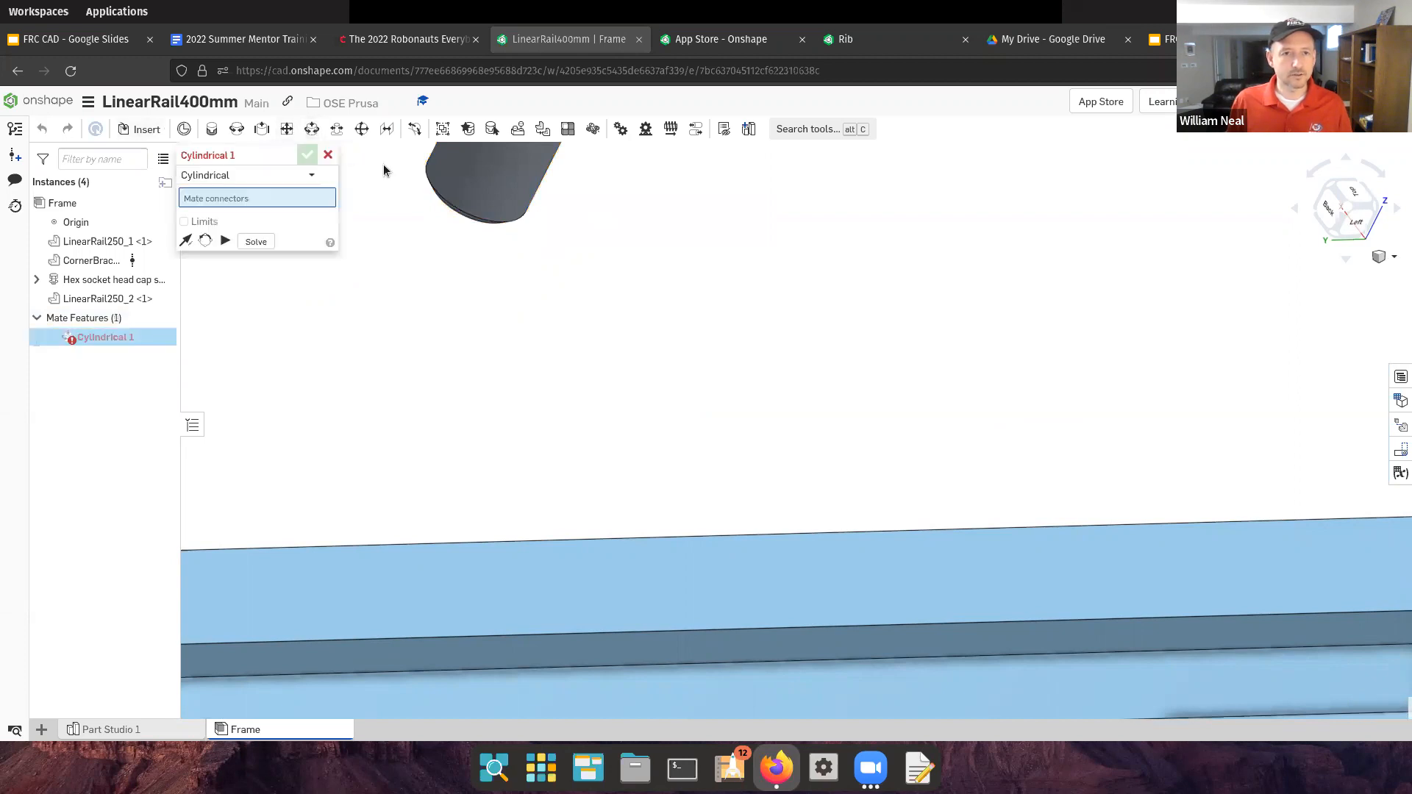
pyautogui.click(446, 203)
pyautogui.scroll(-3, 876, 425)
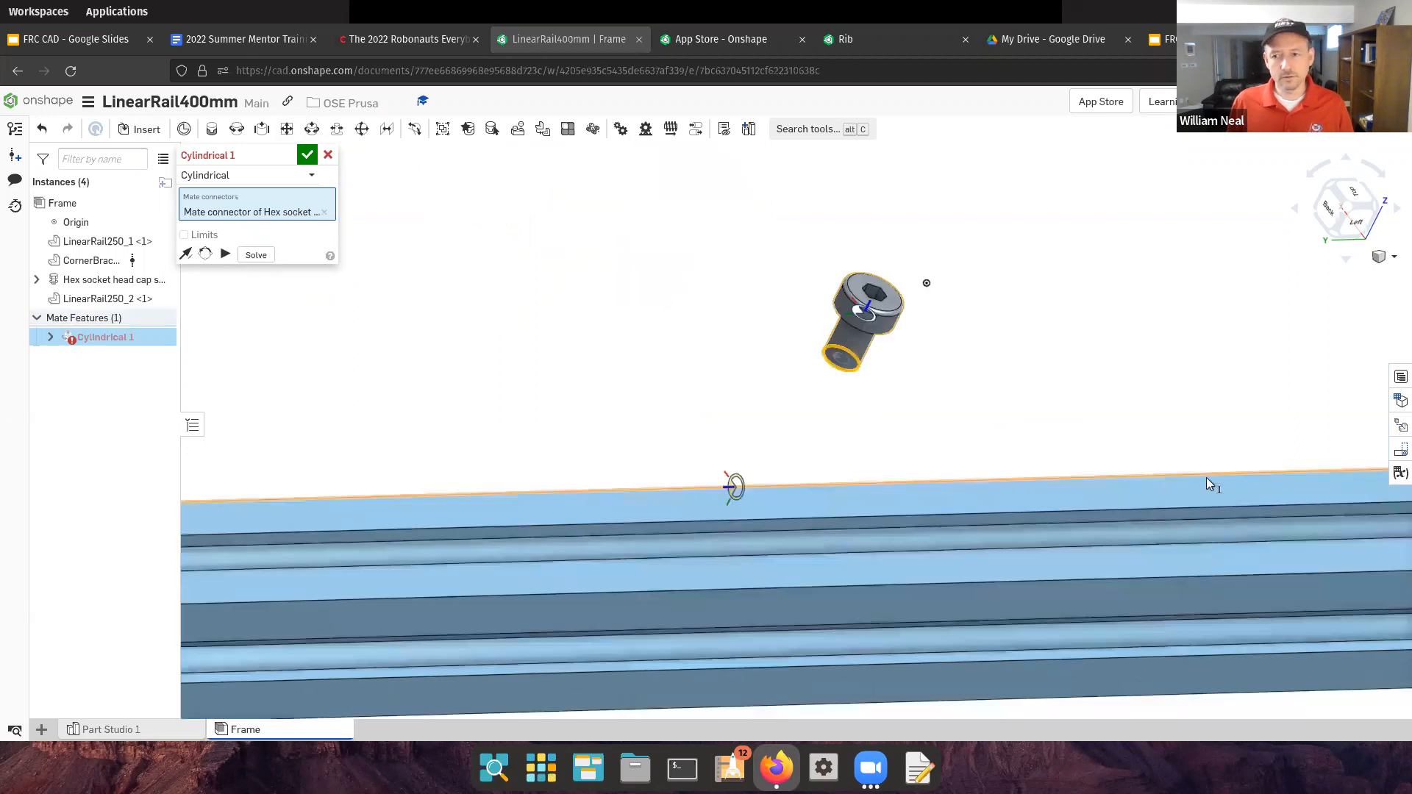
pyautogui.moveTo(1183, 480); pyautogui.dragTo(423, 431, button='middle')
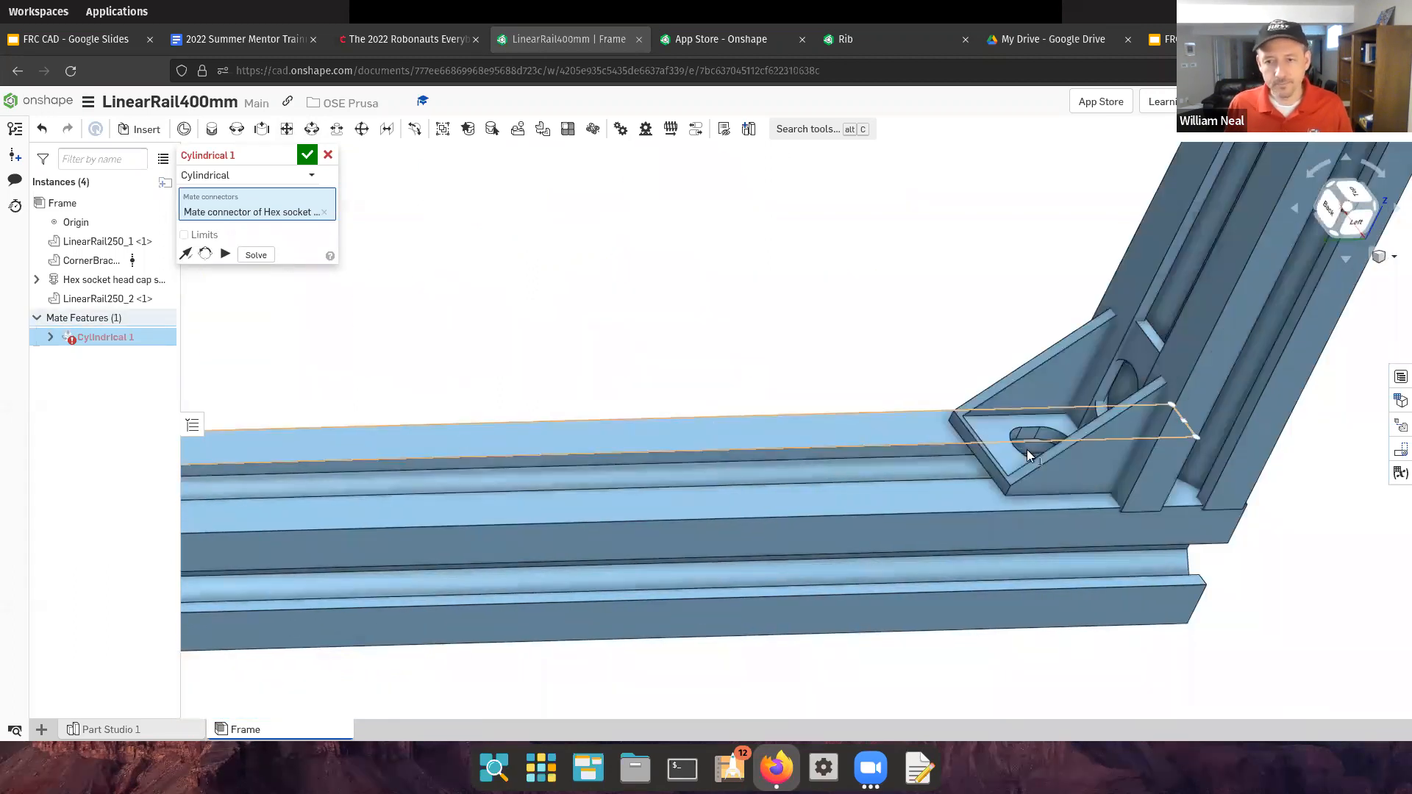
pyautogui.scroll(5, 1016, 447)
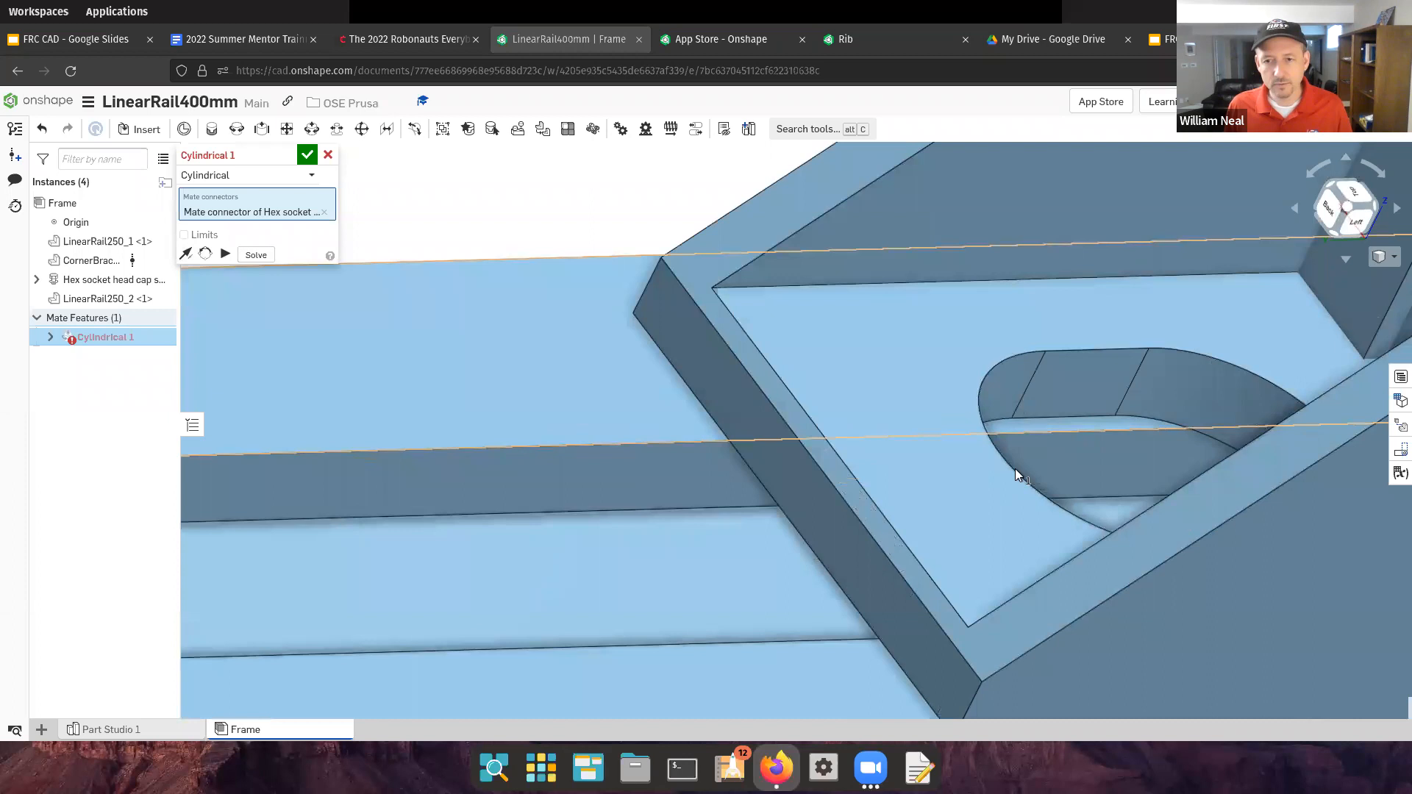
pyautogui.click(981, 387)
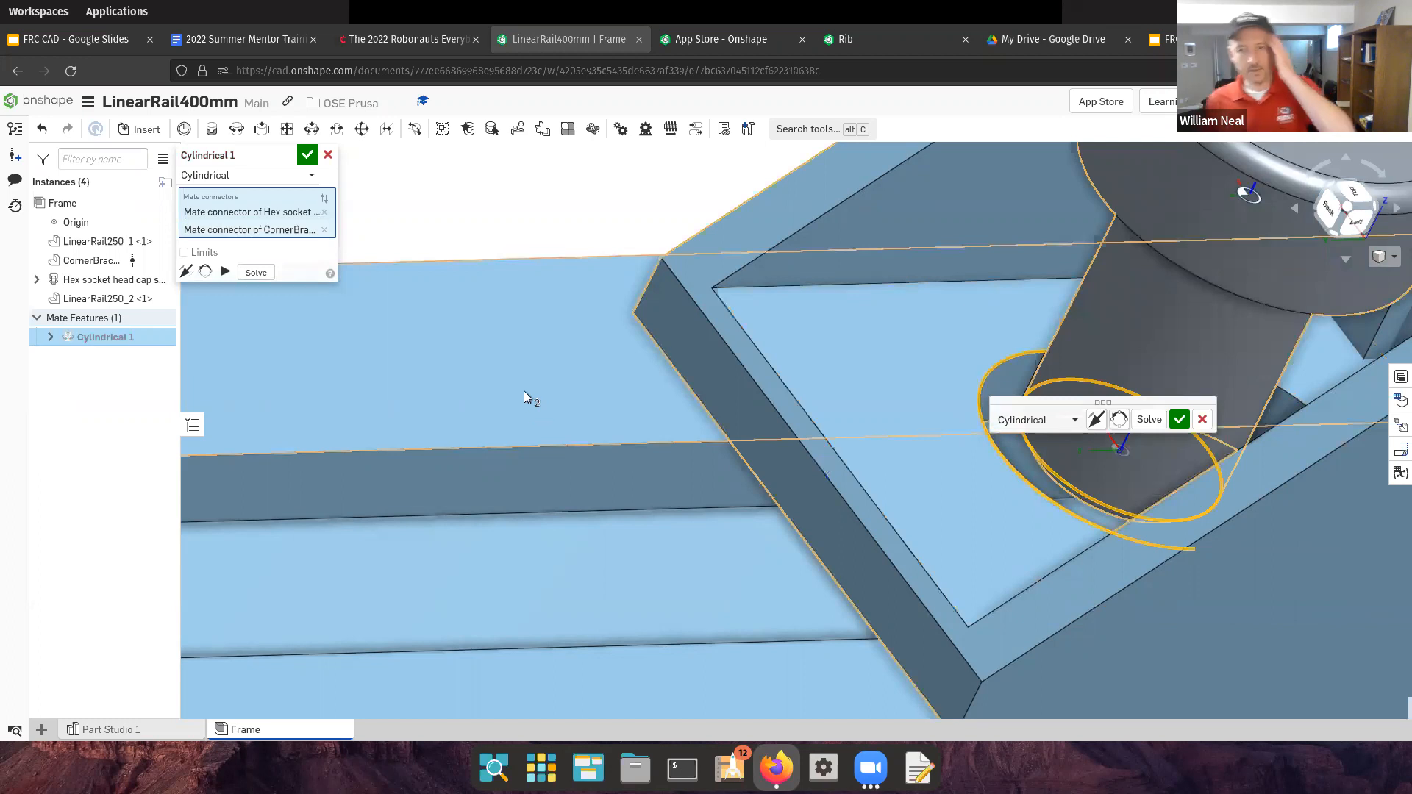
# Try adding the screw head's connector to the cylindrical mate with the corner bracket, and discard the mate
pyautogui.scroll(-4, 537, 368)
pyautogui.scroll(-2, 537, 367)
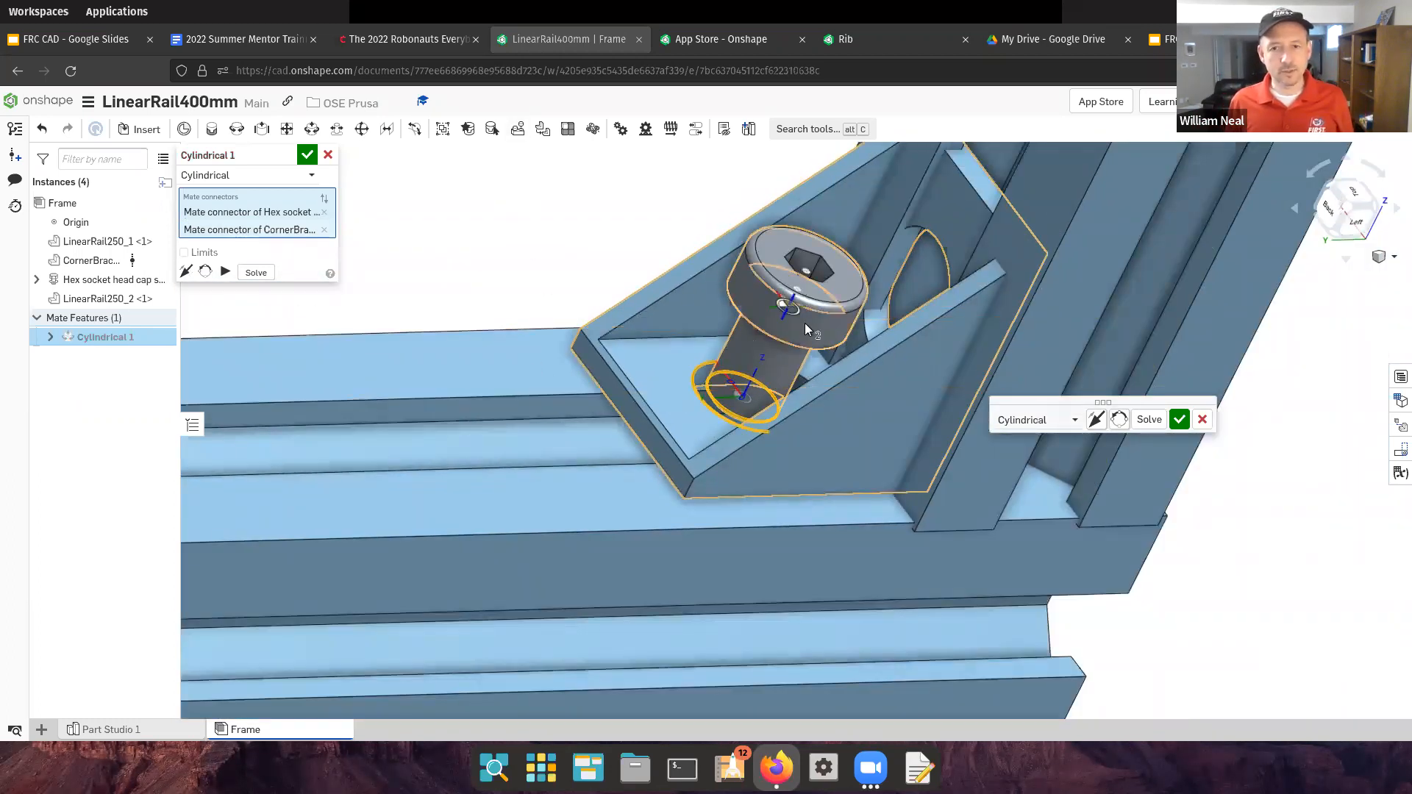
pyautogui.moveTo(781, 305); pyautogui.dragTo(769, 324)
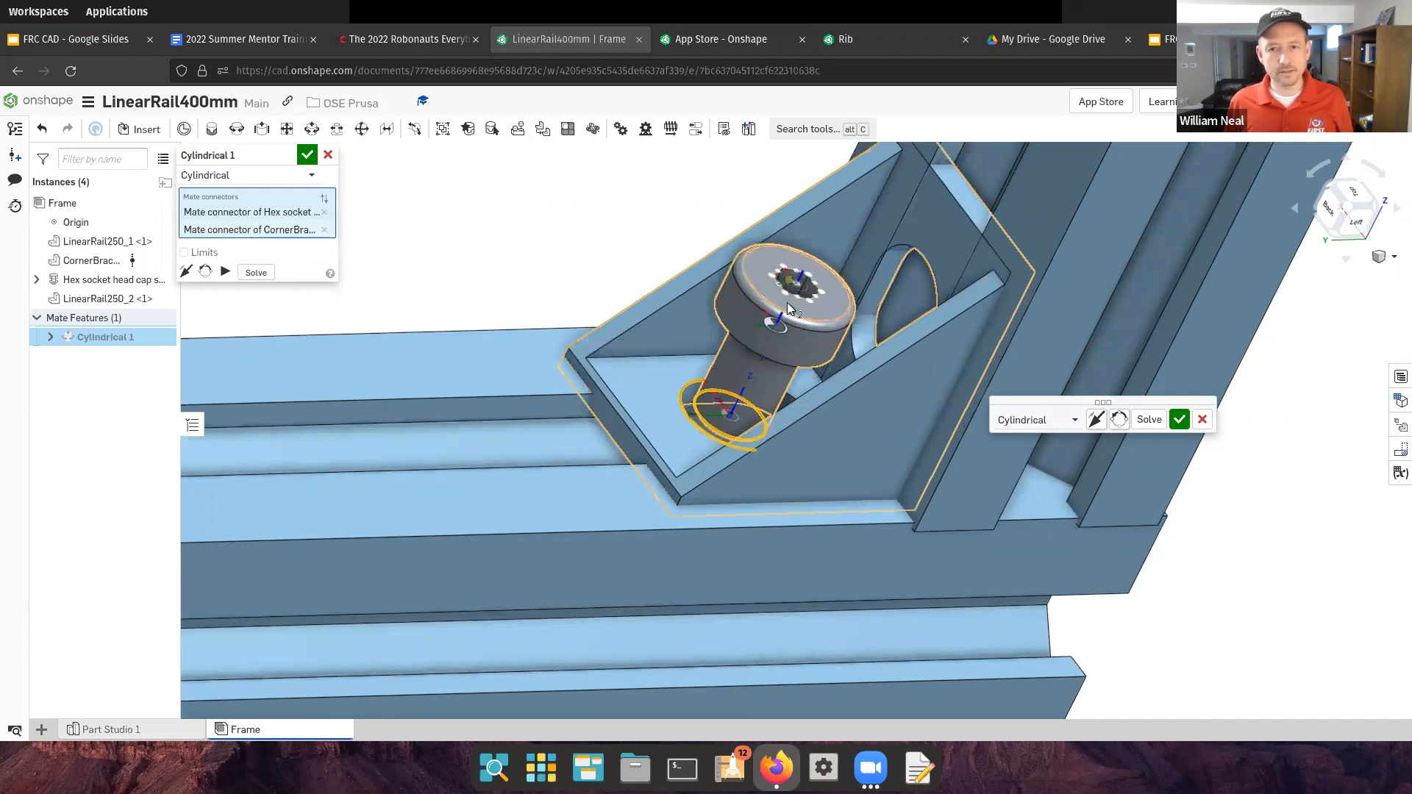
pyautogui.click(791, 311)
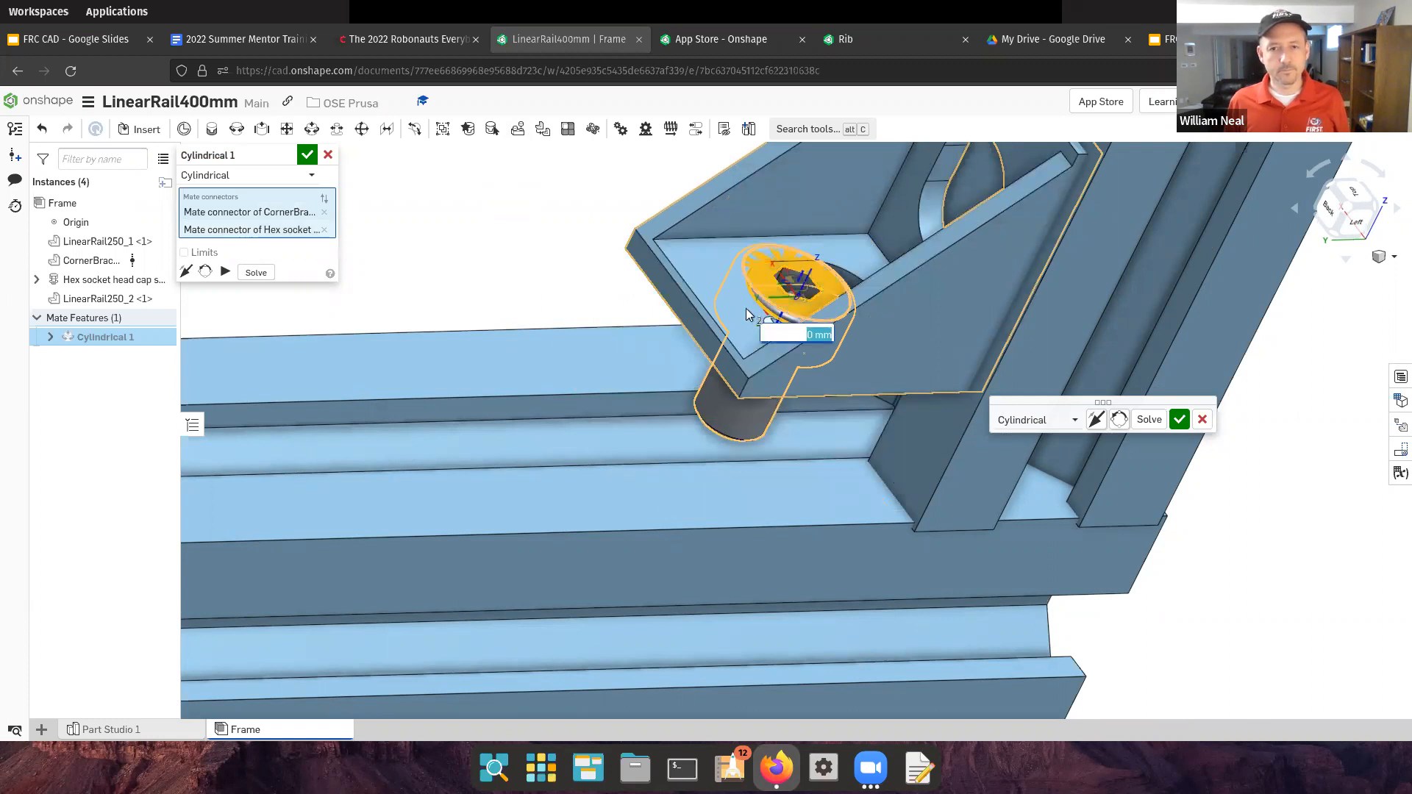
pyautogui.hotkey('ctrl', 'z')
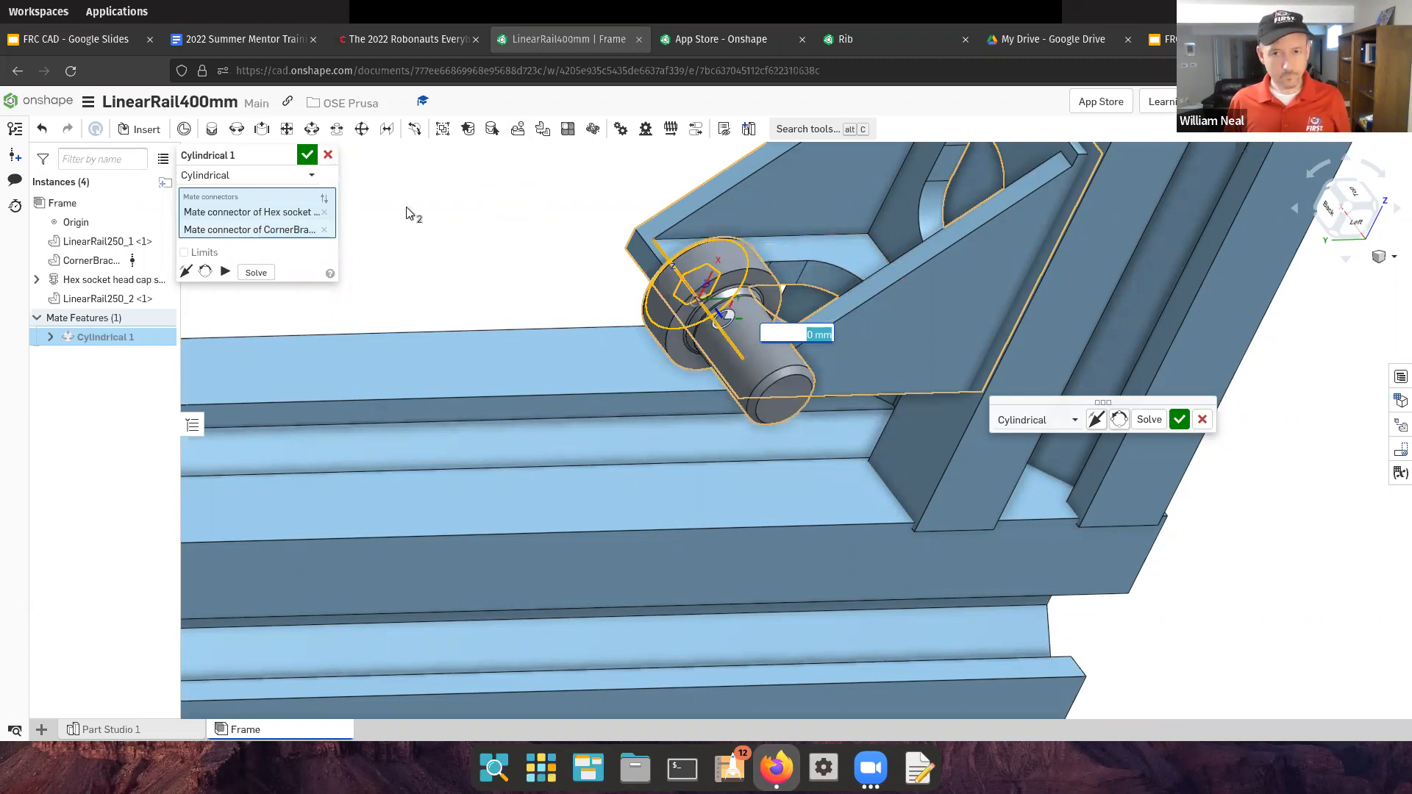
pyautogui.click(328, 158)
# Create a cylindrical mate from the hex socket screw's tip edge to the rounded end of the corner bracket's lower slot
pyautogui.scroll(-3, 364, 210)
pyautogui.moveTo(364, 211); pyautogui.dragTo(902, 340, button='middle')
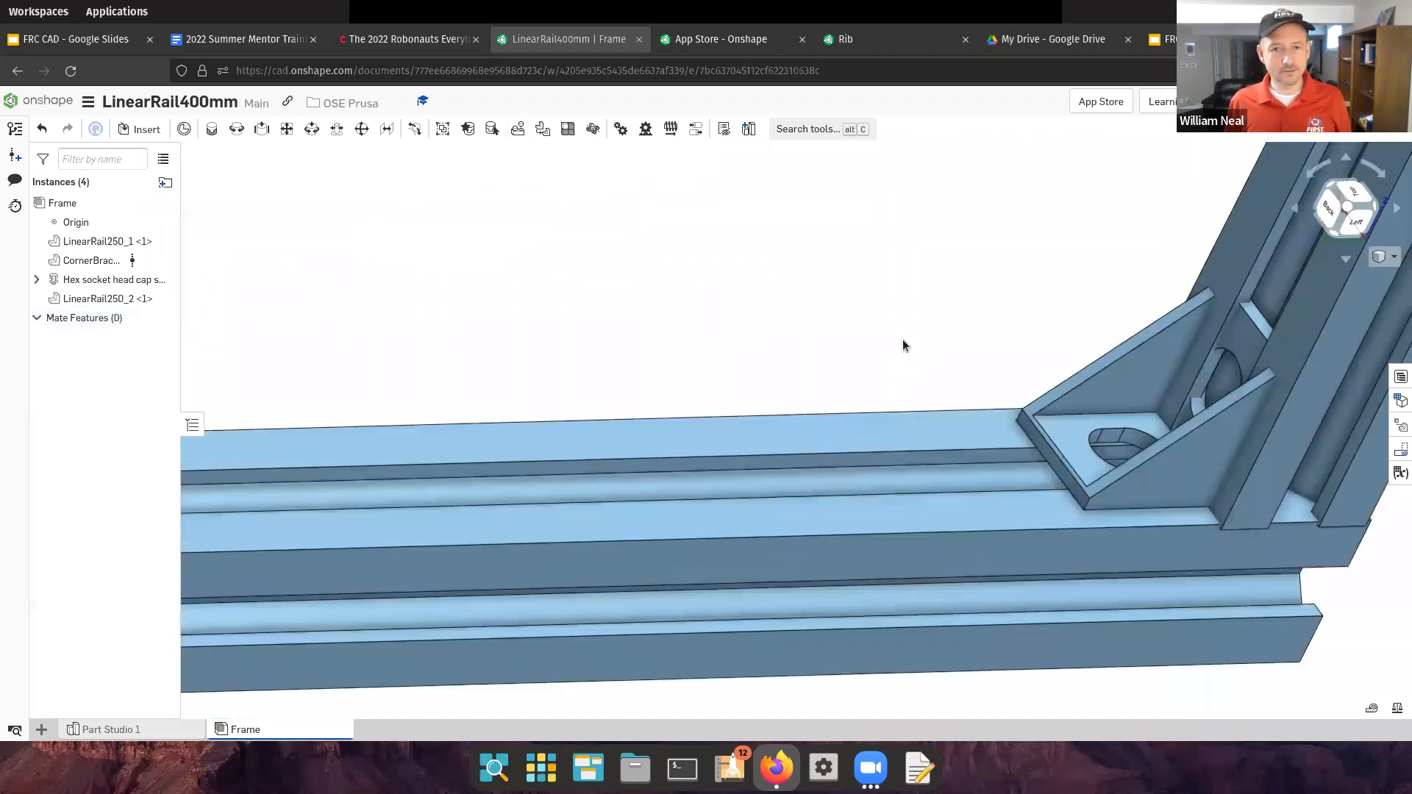
pyautogui.scroll(-2, 902, 346)
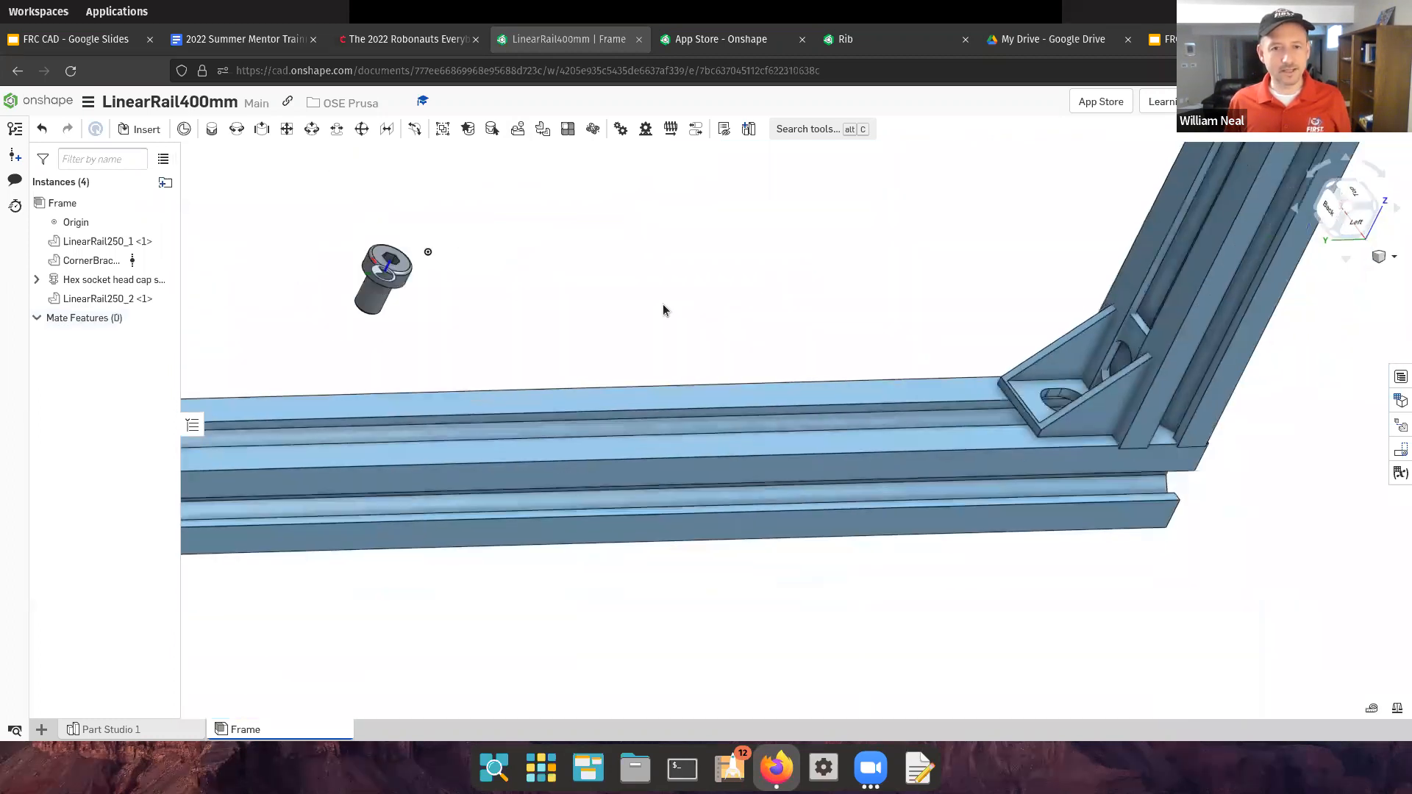
pyautogui.click(368, 311)
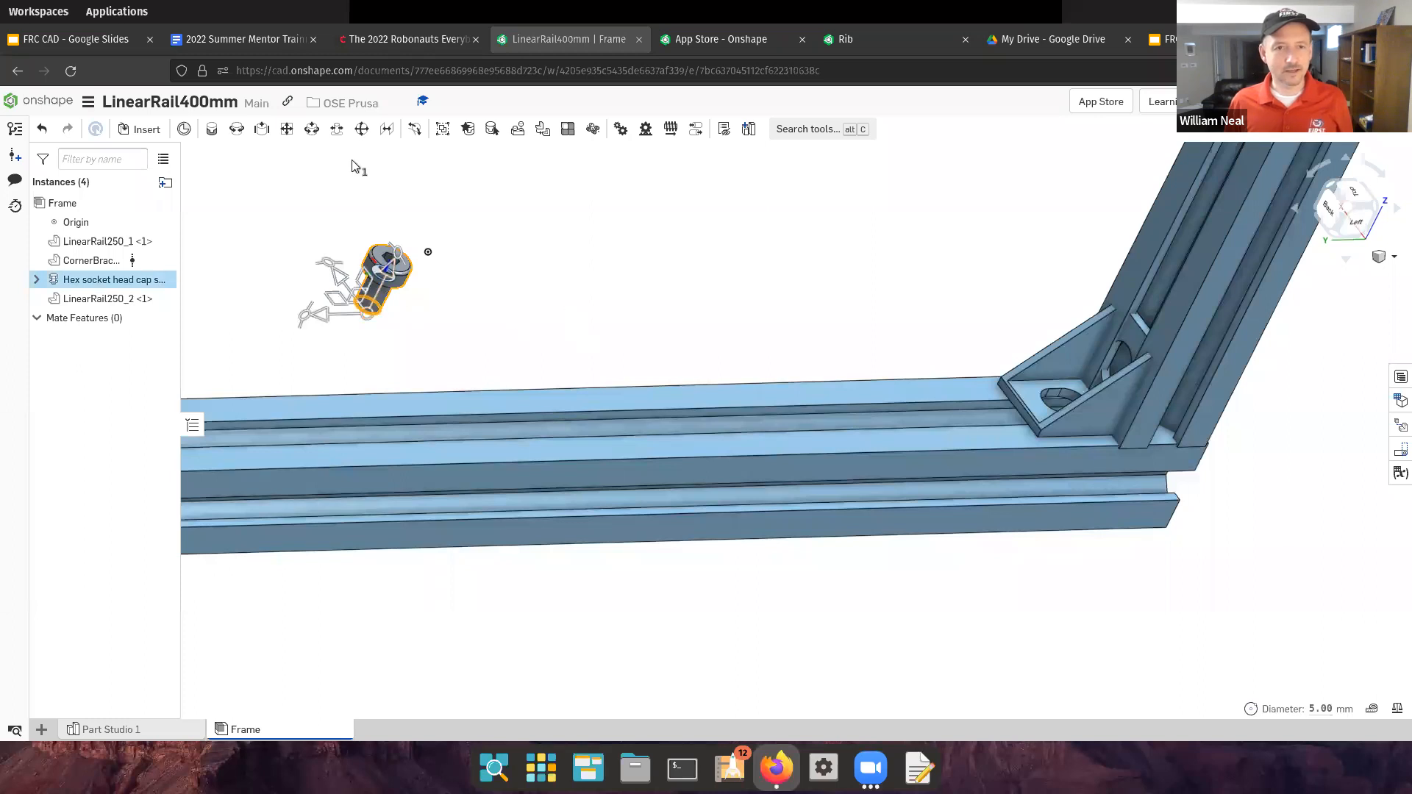
pyautogui.click(312, 130)
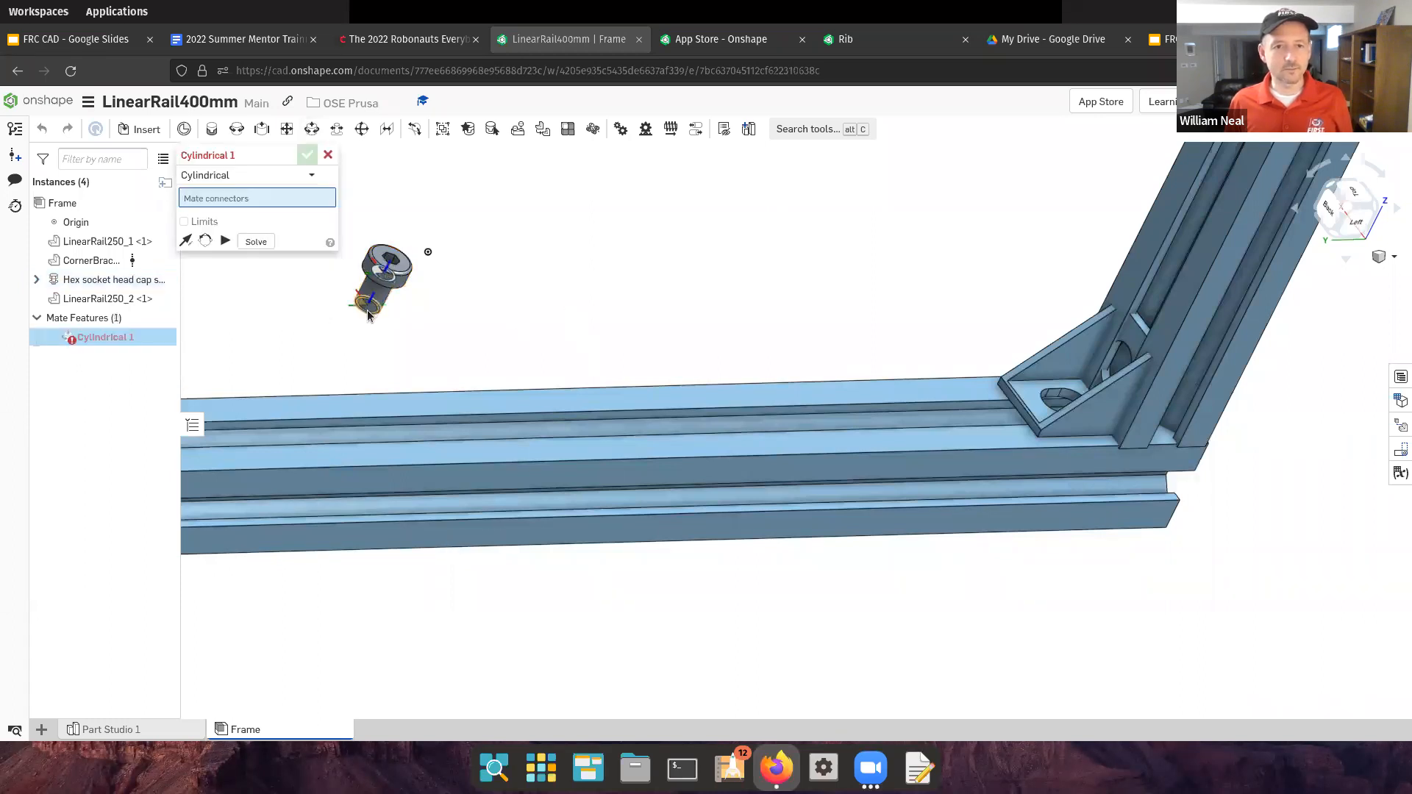
pyautogui.click(369, 313)
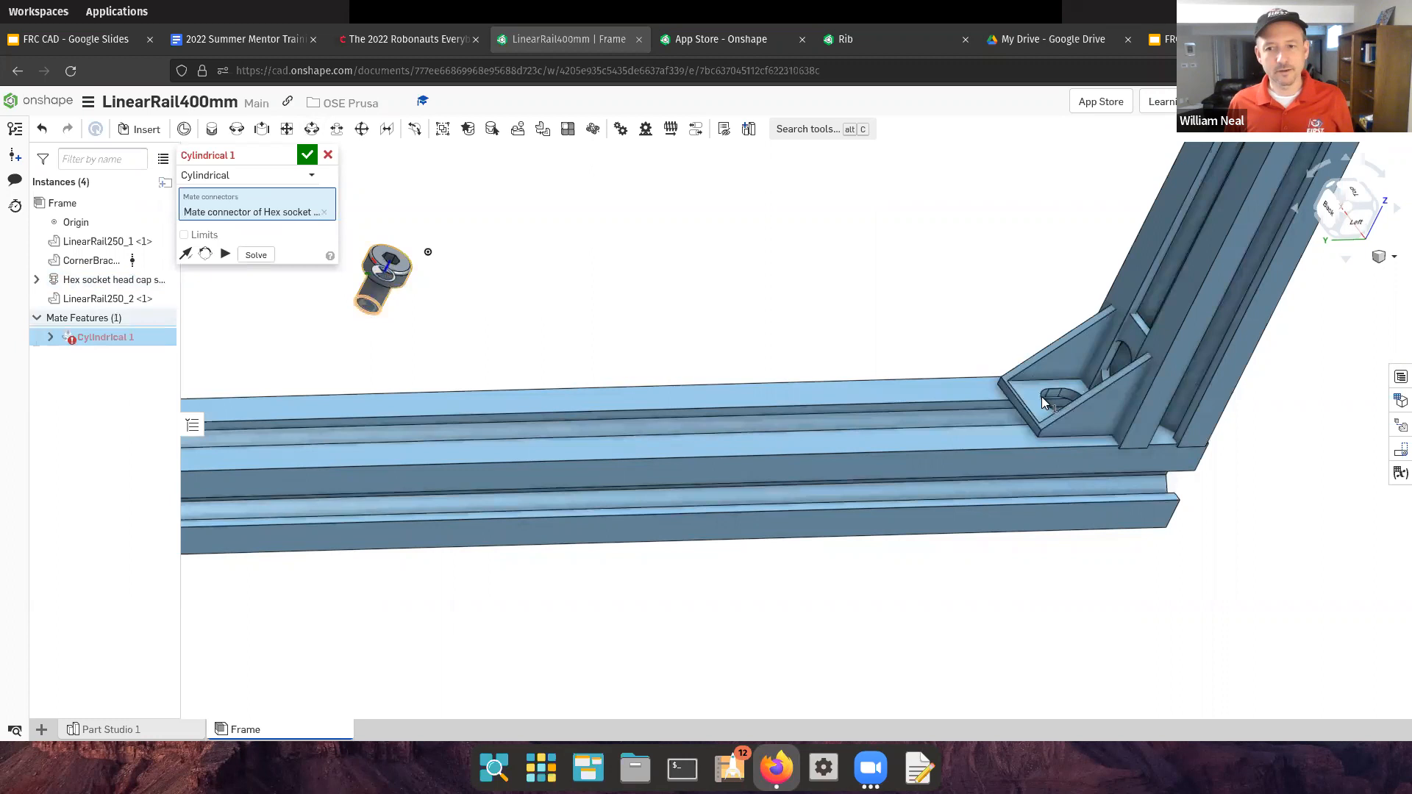
pyautogui.scroll(5, 1052, 395)
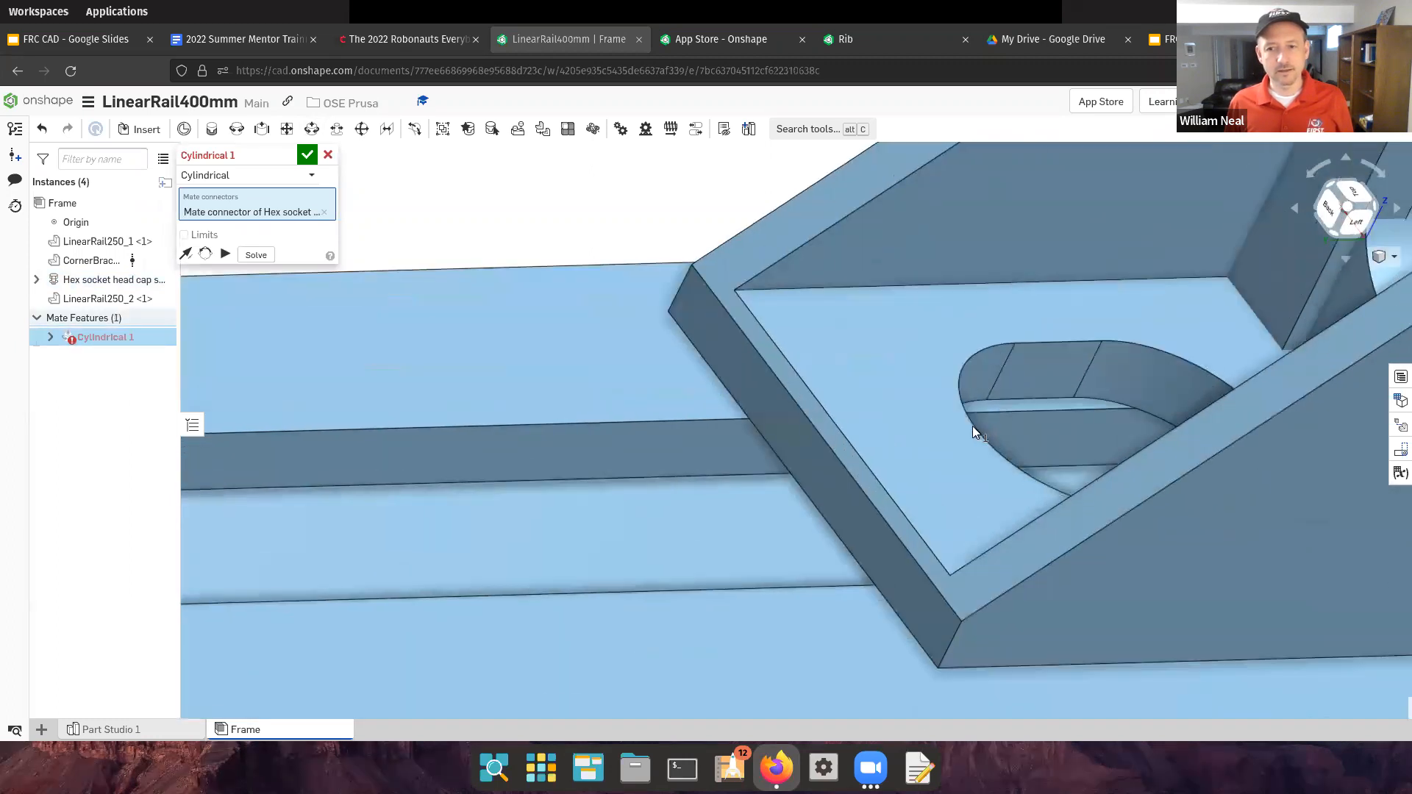
pyautogui.click(969, 425)
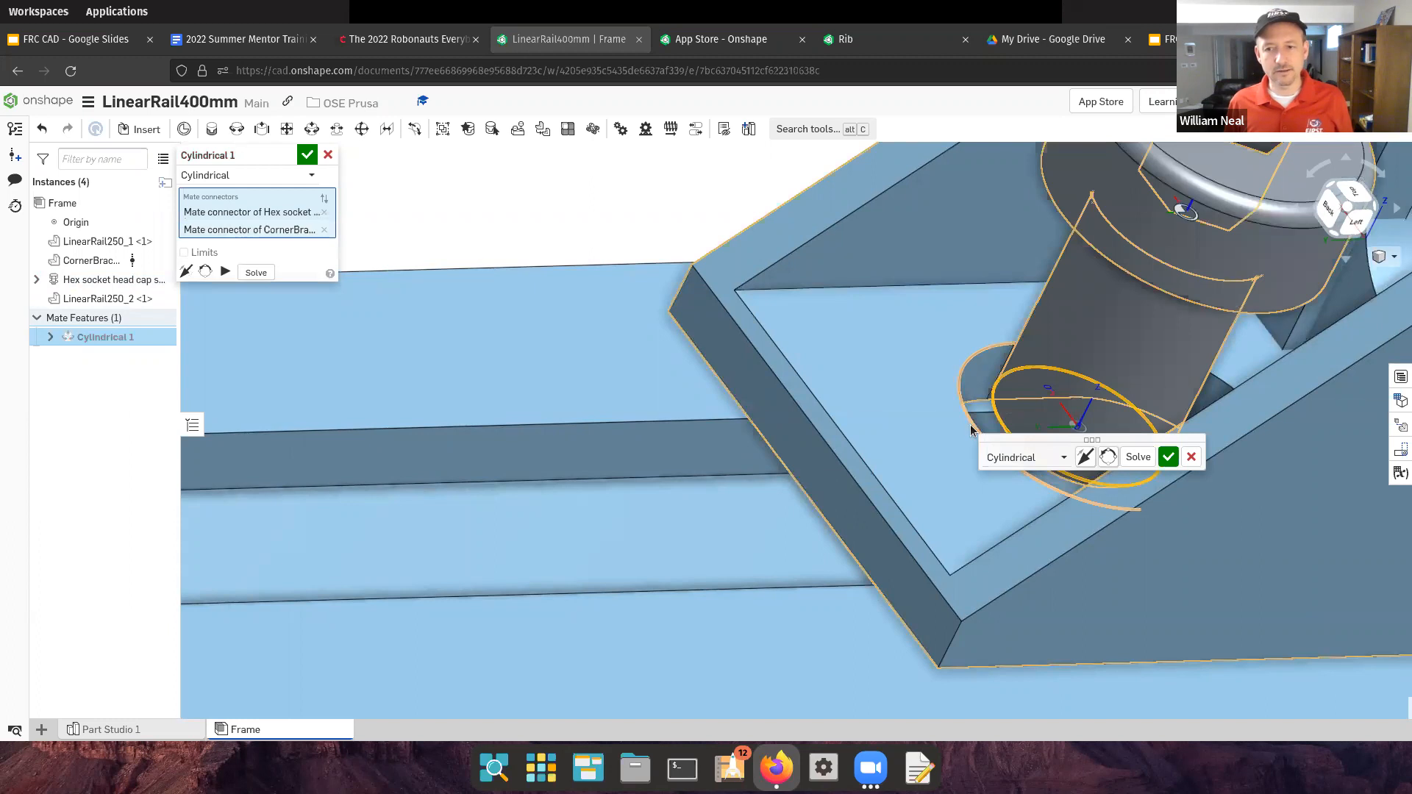
pyautogui.click(1168, 457)
# Try a second cylindrical mate between the screw's head and the corner bracket's end face, and discard it
pyautogui.scroll(-5, 1098, 474)
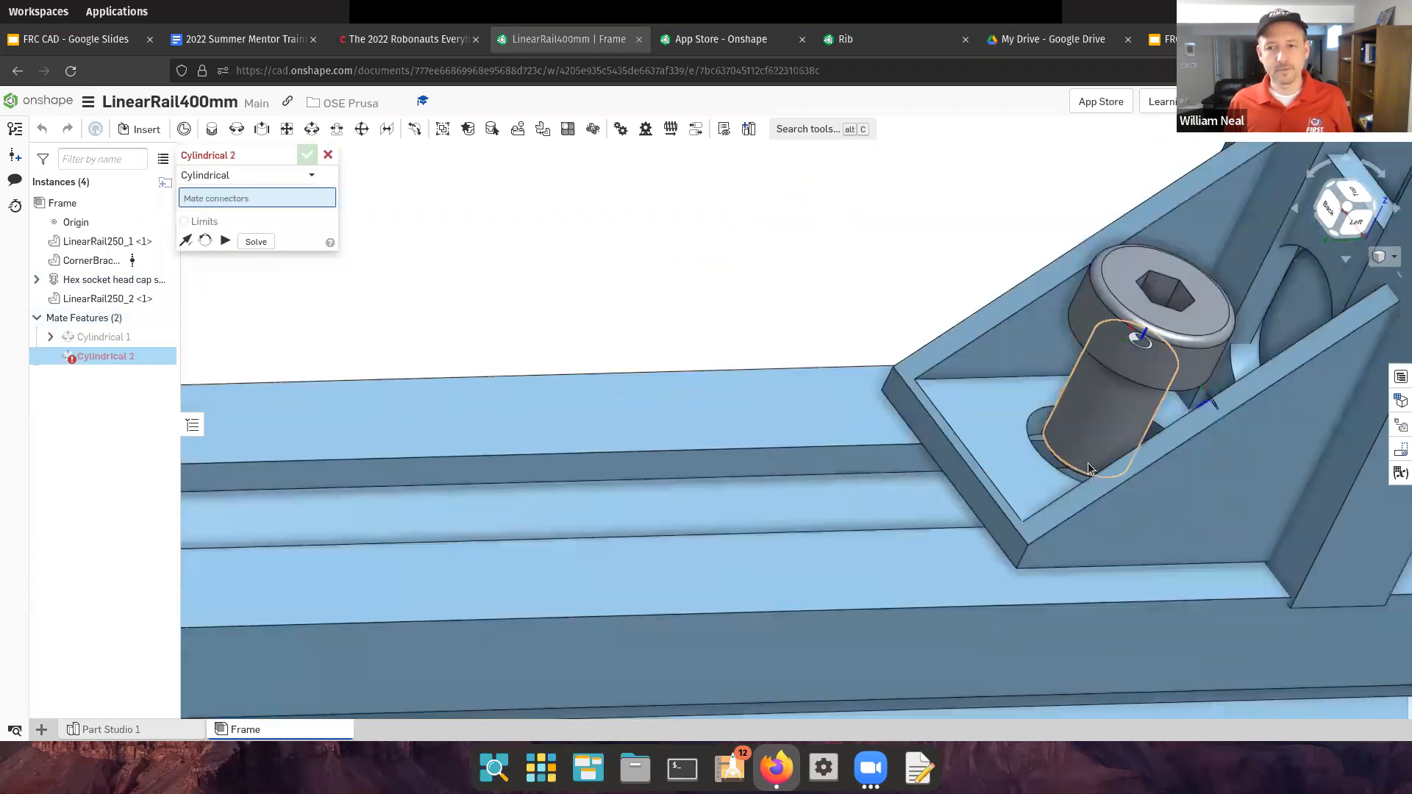
pyautogui.click(1094, 364)
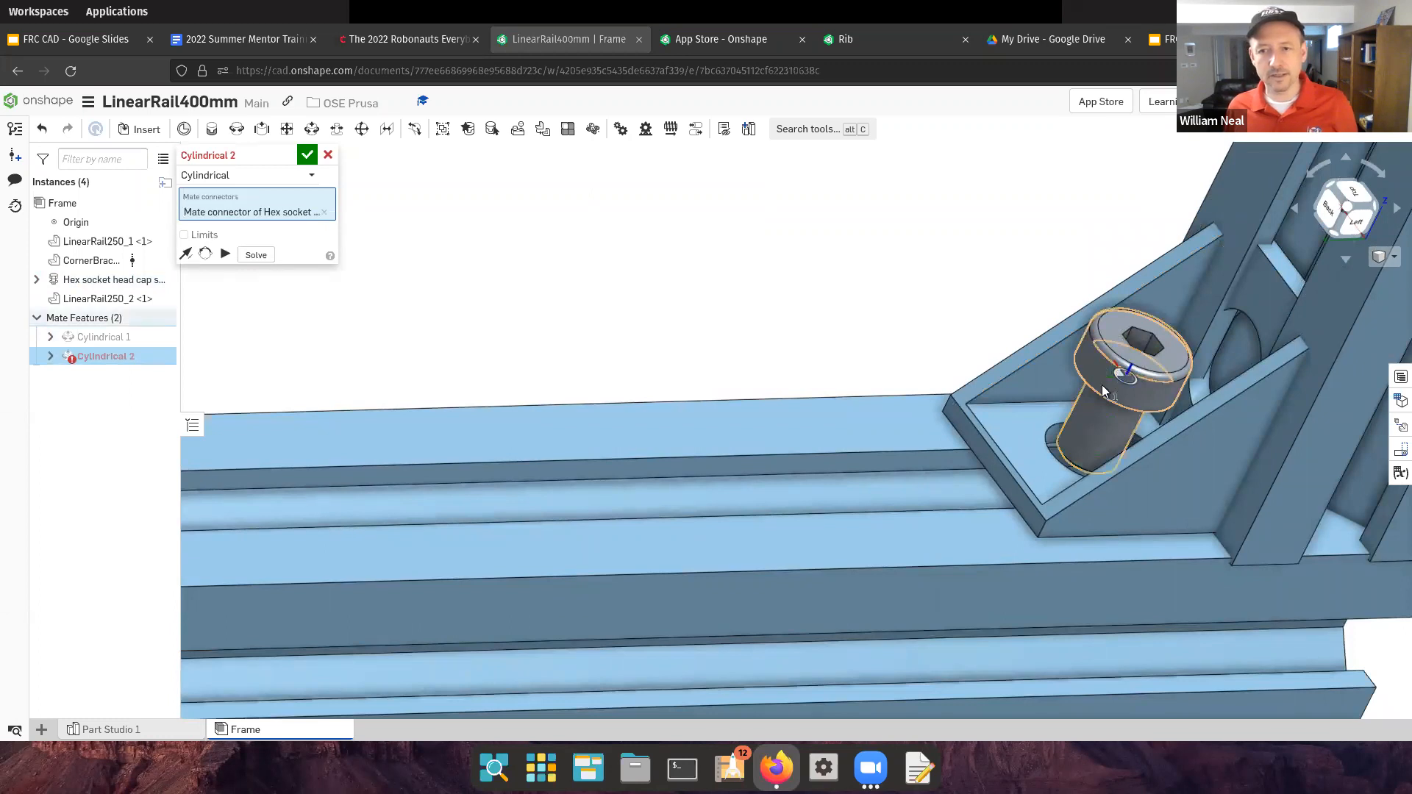
pyautogui.moveTo(1119, 386); pyautogui.dragTo(1103, 412)
pyautogui.moveTo(1083, 454); pyautogui.dragTo(1070, 478)
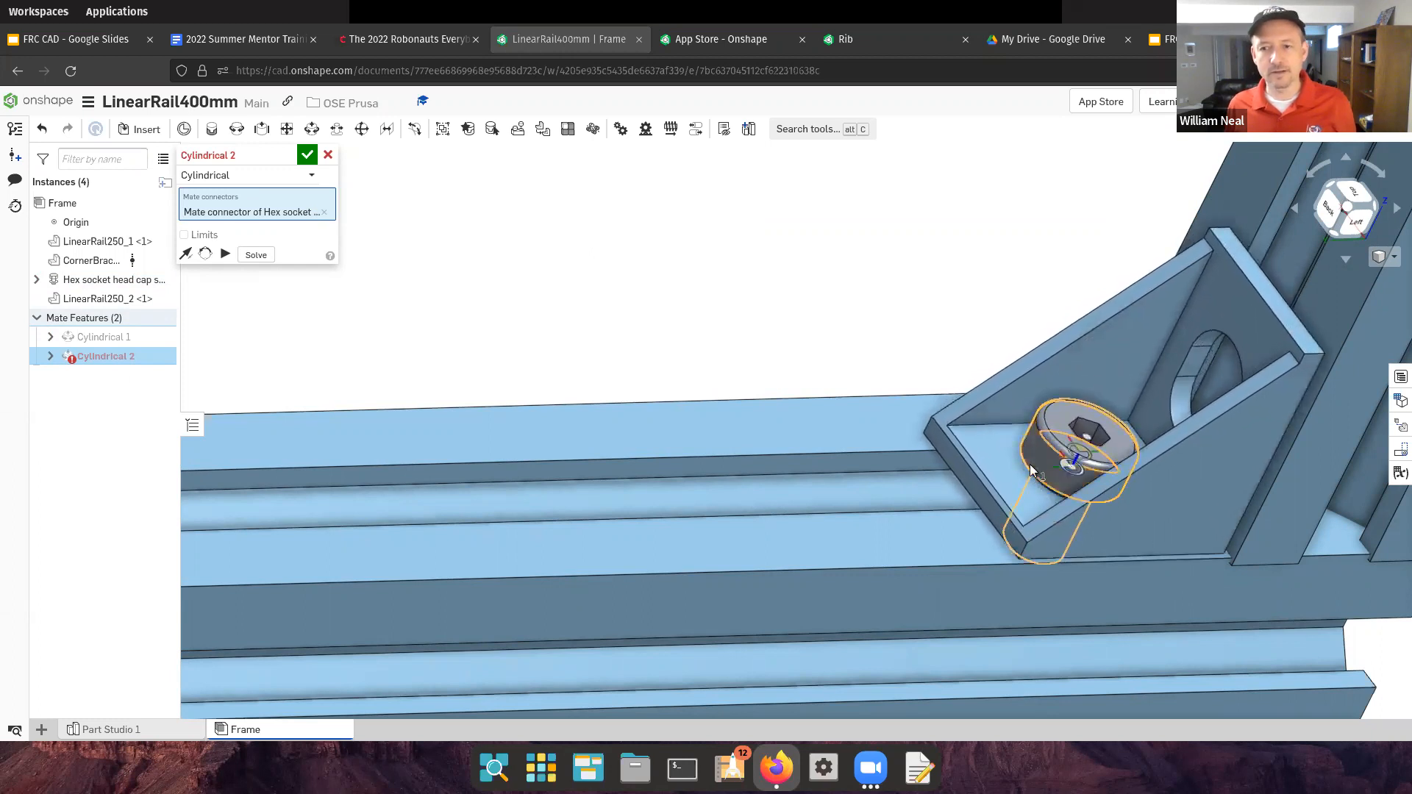
pyautogui.moveTo(697, 254); pyautogui.dragTo(765, 254, button='right')
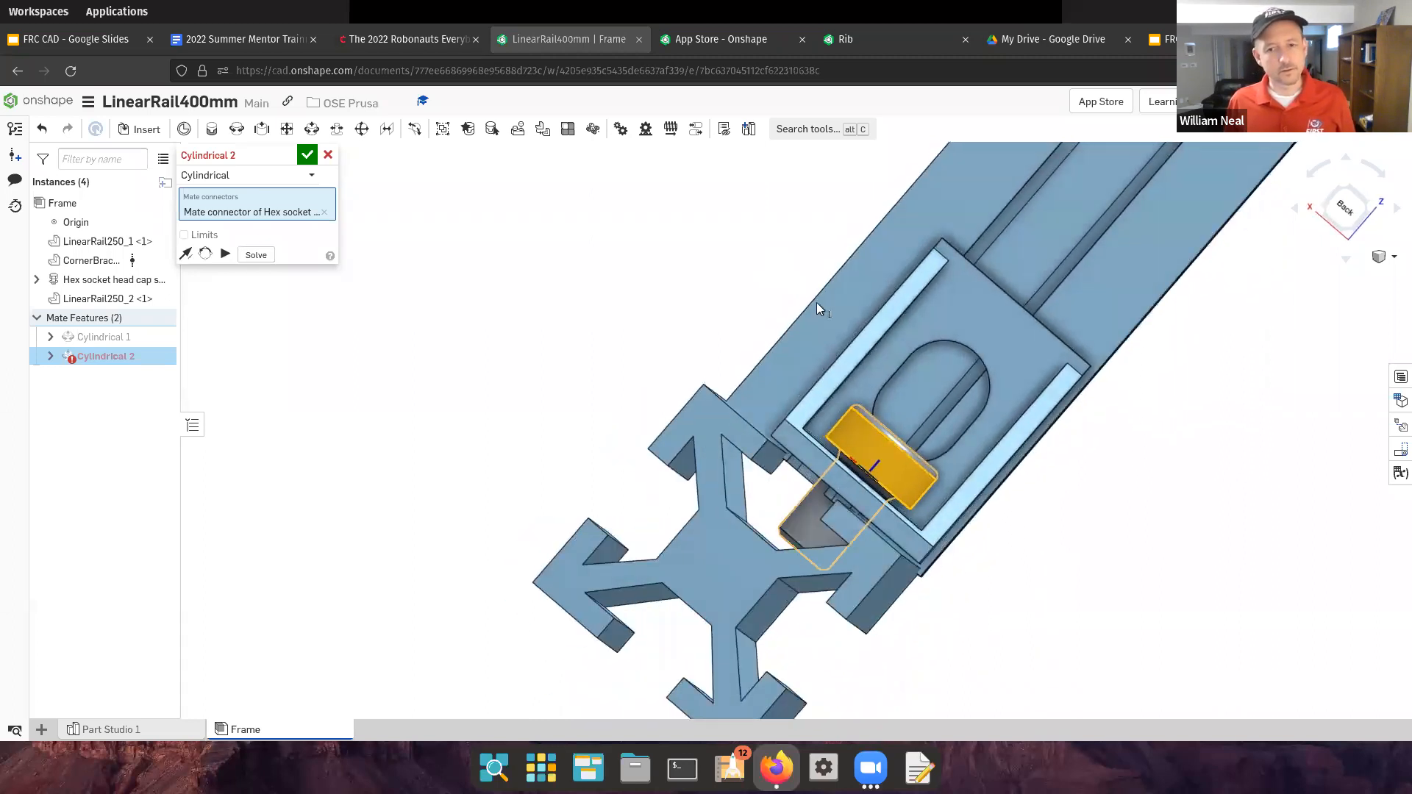
pyautogui.click(804, 452)
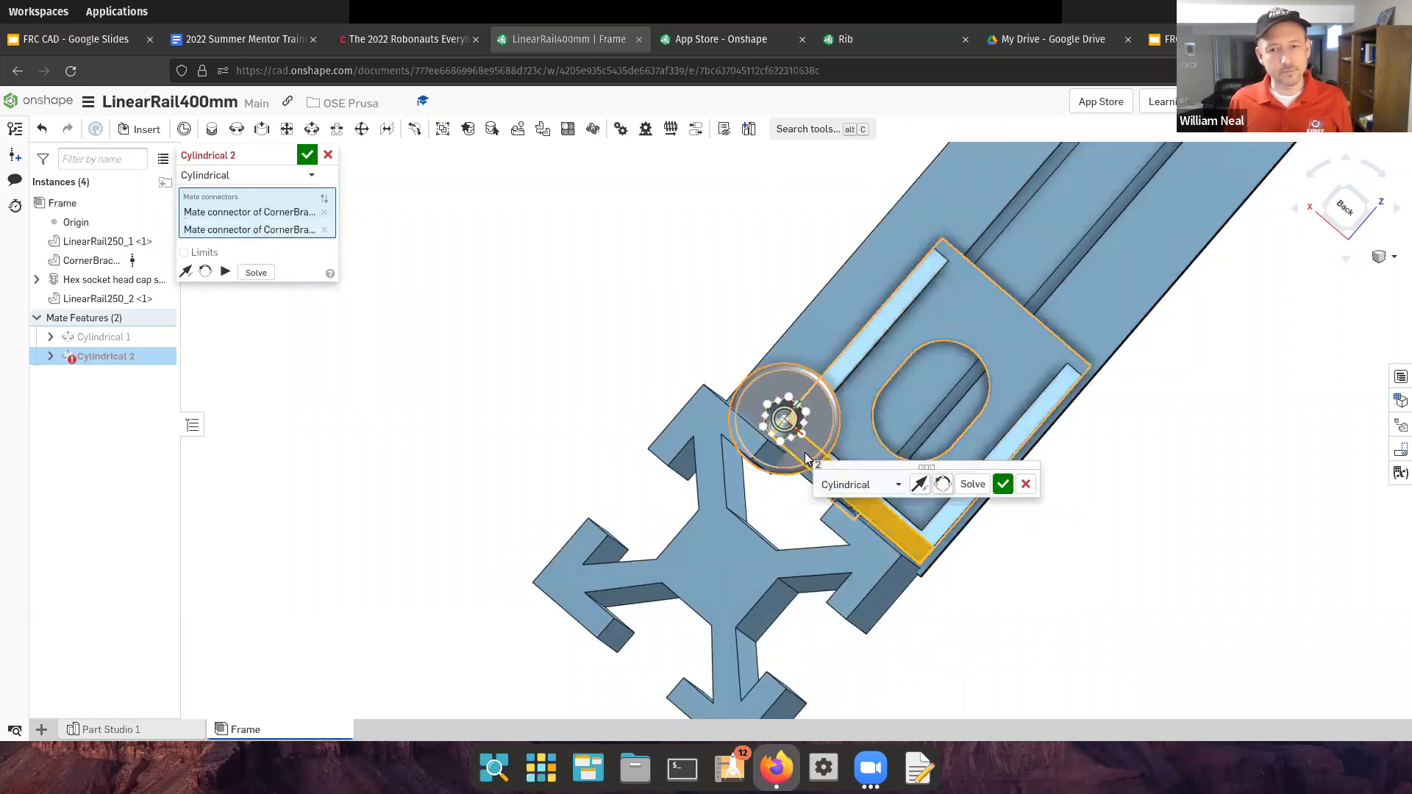
pyautogui.click(808, 455)
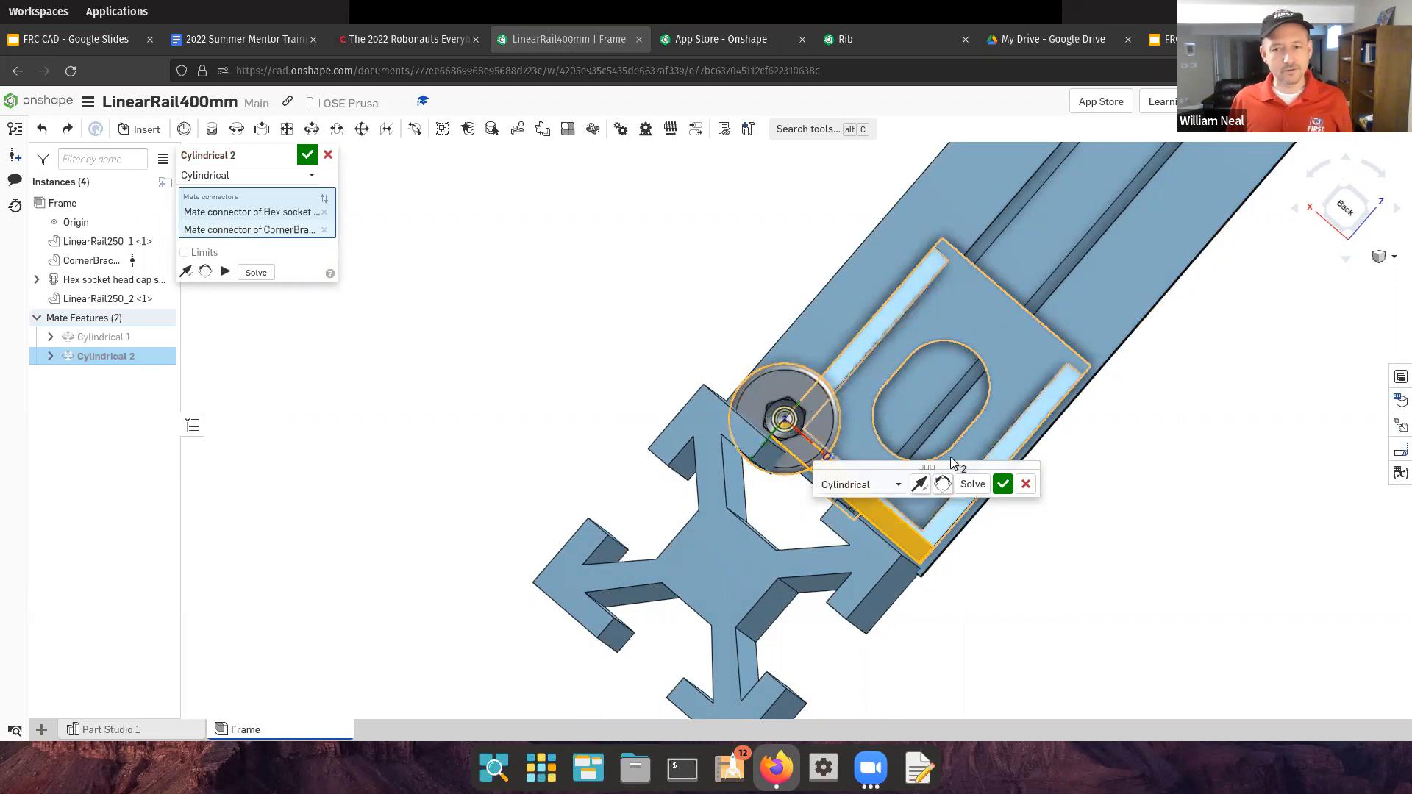
pyautogui.click(1023, 485)
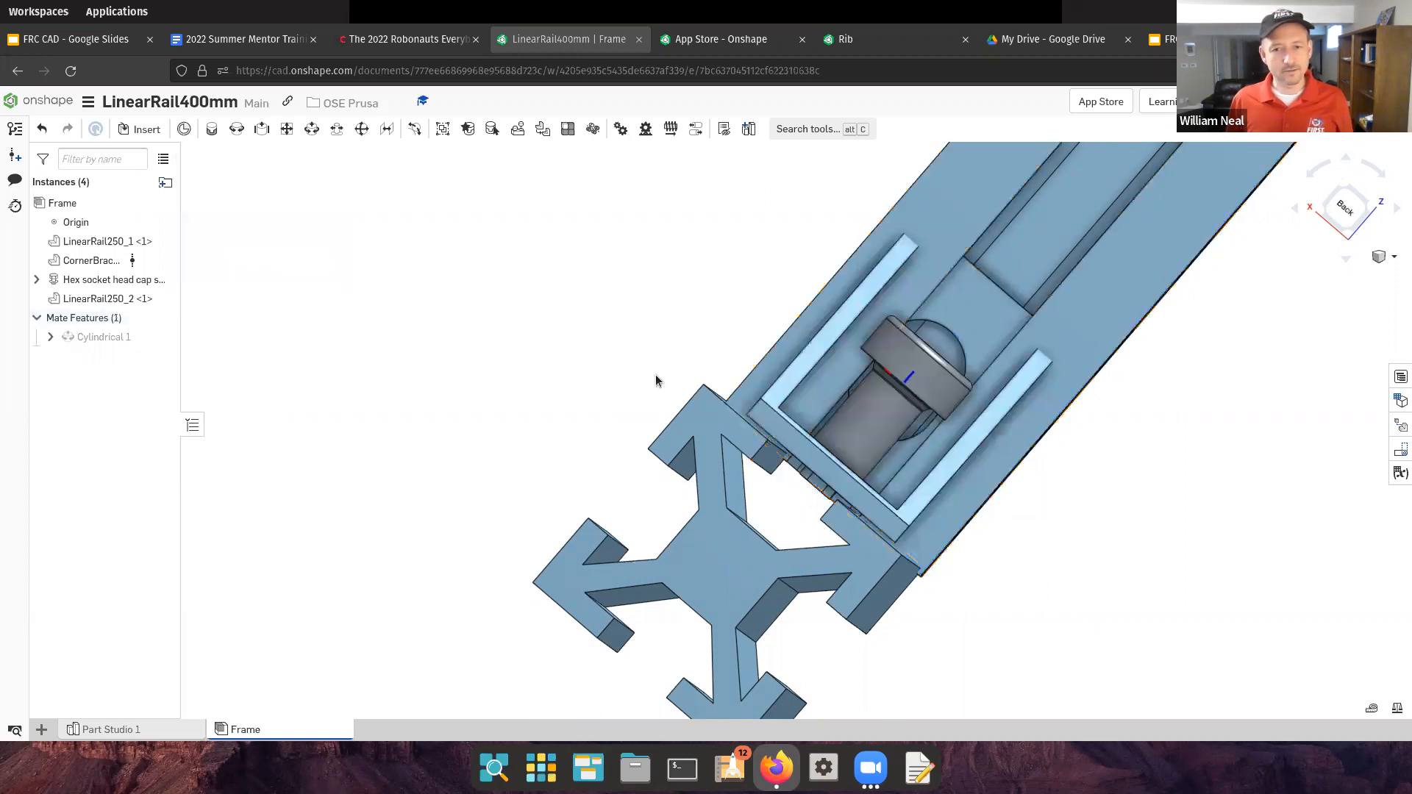
# Shift the corner bracket about 0.9 mm across the rail's width using its triad manipulator
pyautogui.click(782, 426)
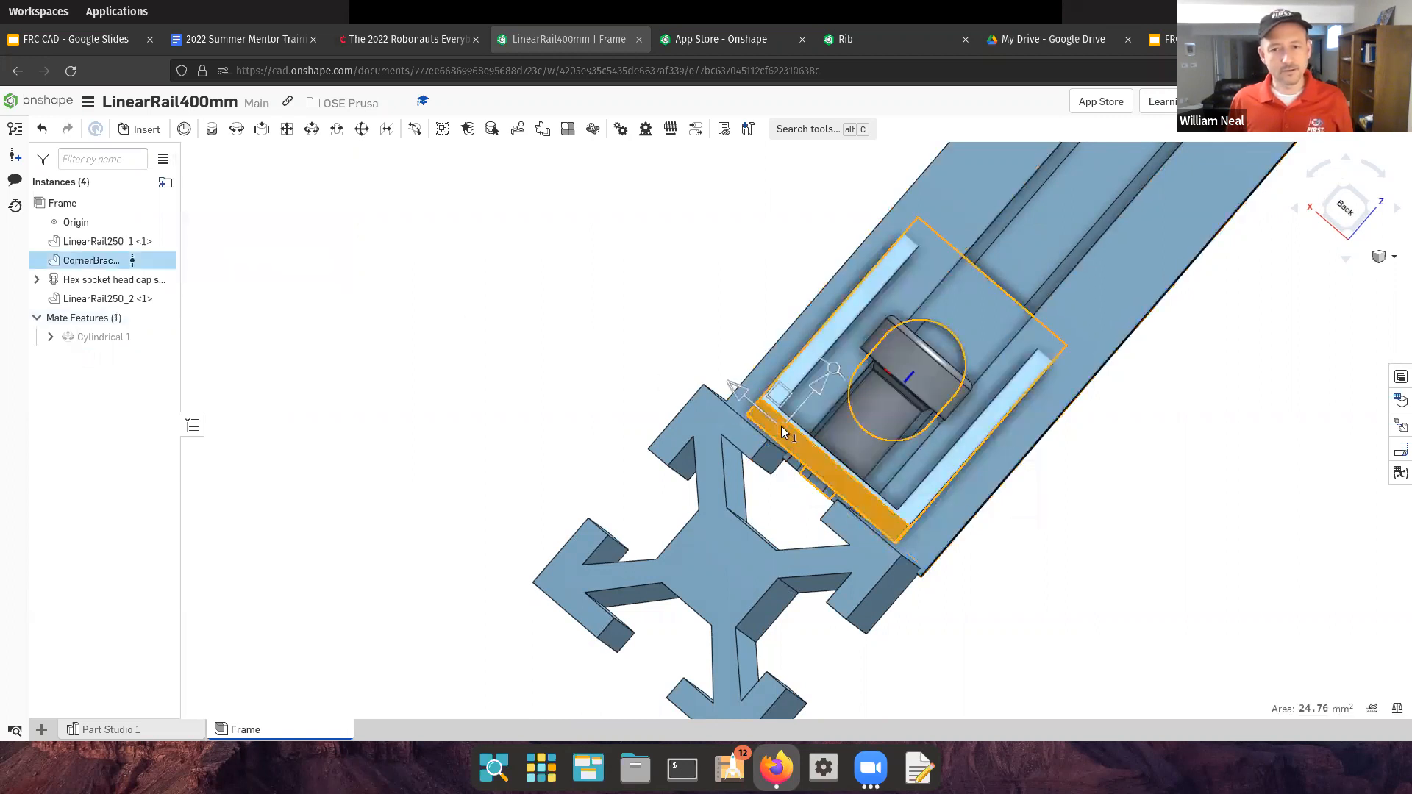
pyautogui.moveTo(731, 396); pyautogui.dragTo(723, 389)
pyautogui.scroll(-3, 695, 415)
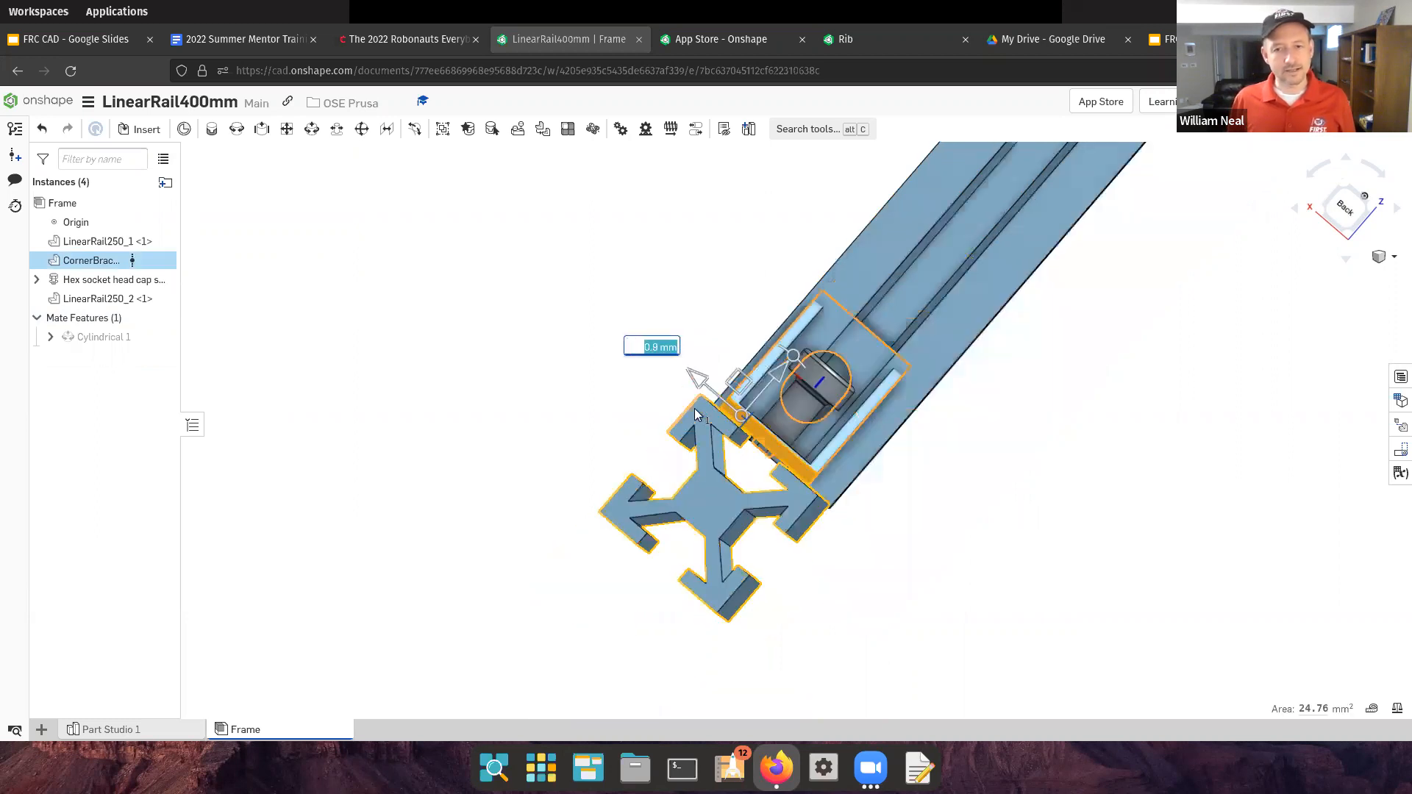
pyautogui.moveTo(565, 383)
pyautogui.mouseDown(button='right')
pyautogui.moveTo(579, 401)
pyautogui.moveTo(558, 397)
pyautogui.moveTo(551, 361)
pyautogui.mouseUp(button='right')
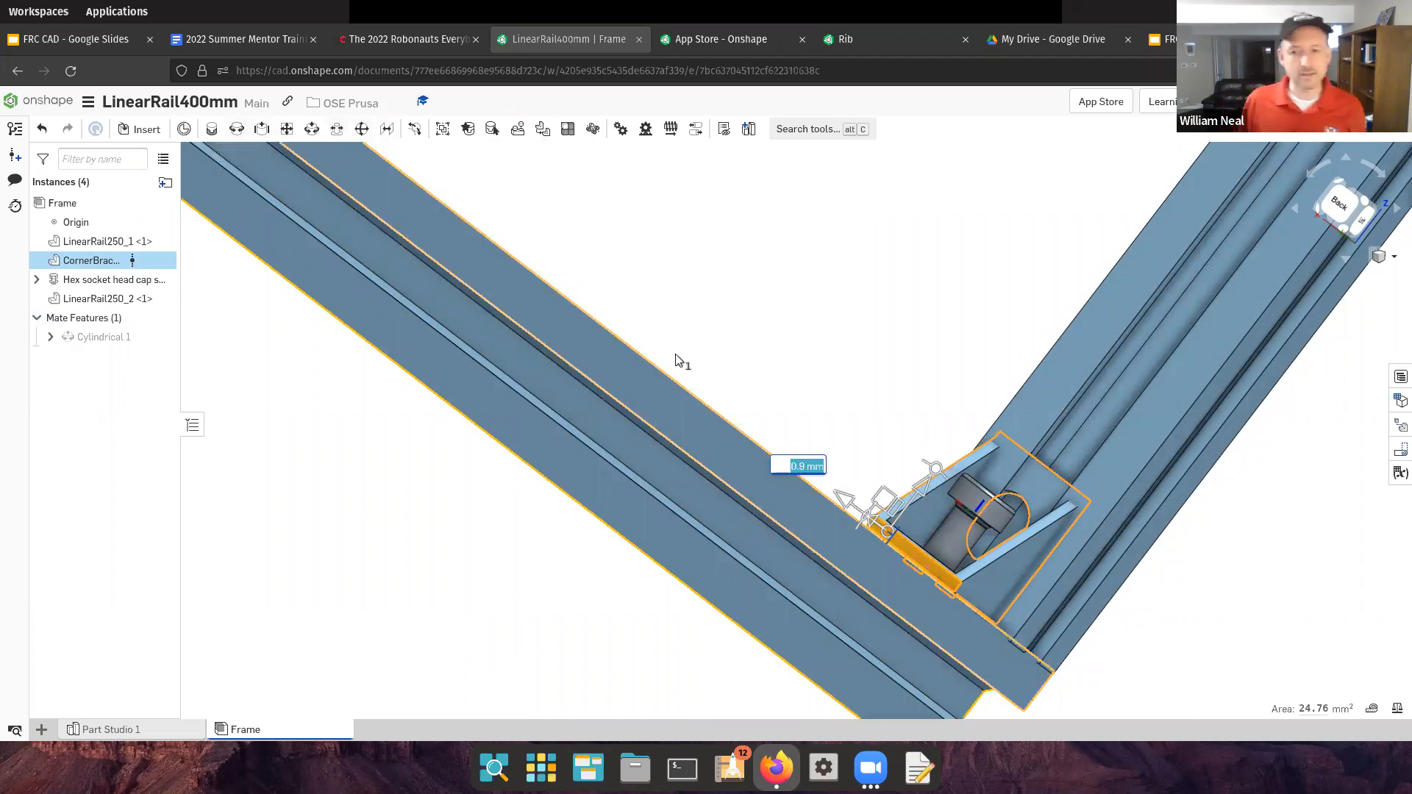
pyautogui.scroll(-5, 757, 375)
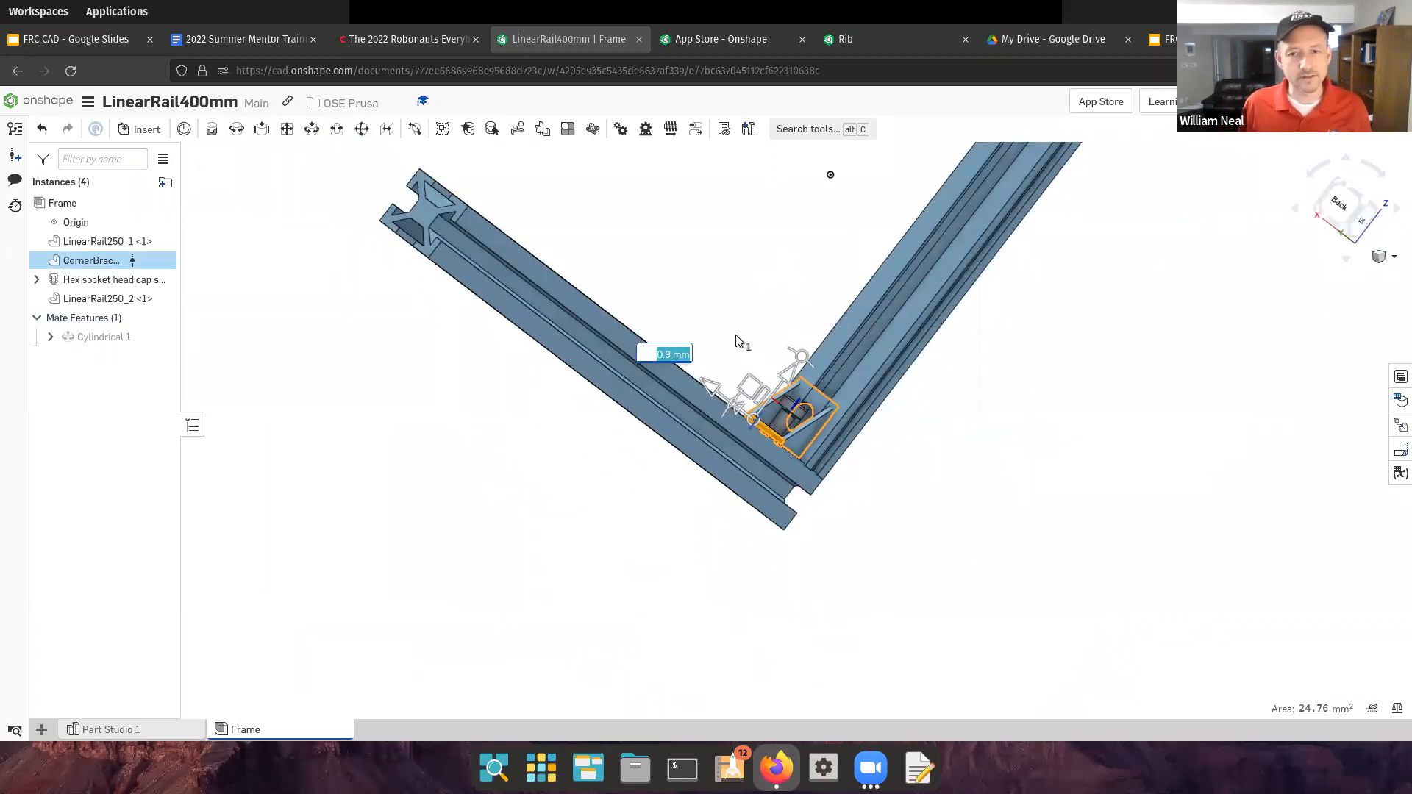
pyautogui.moveTo(736, 333)
pyautogui.mouseDown(button='right')
pyautogui.moveTo(699, 319)
pyautogui.moveTo(712, 325)
pyautogui.mouseUp(button='right')
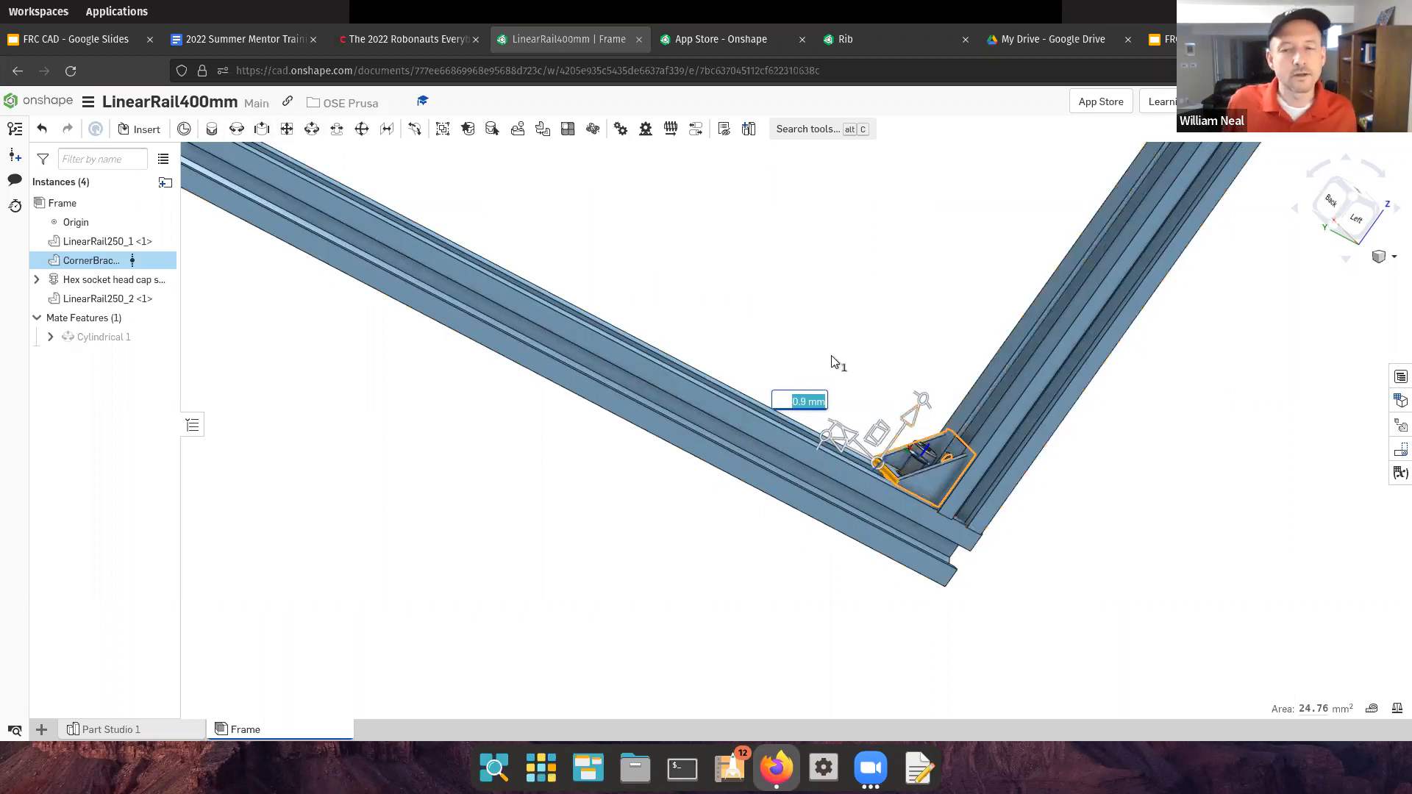
pyautogui.scroll(-5, 831, 346)
pyautogui.scroll(-1, 830, 339)
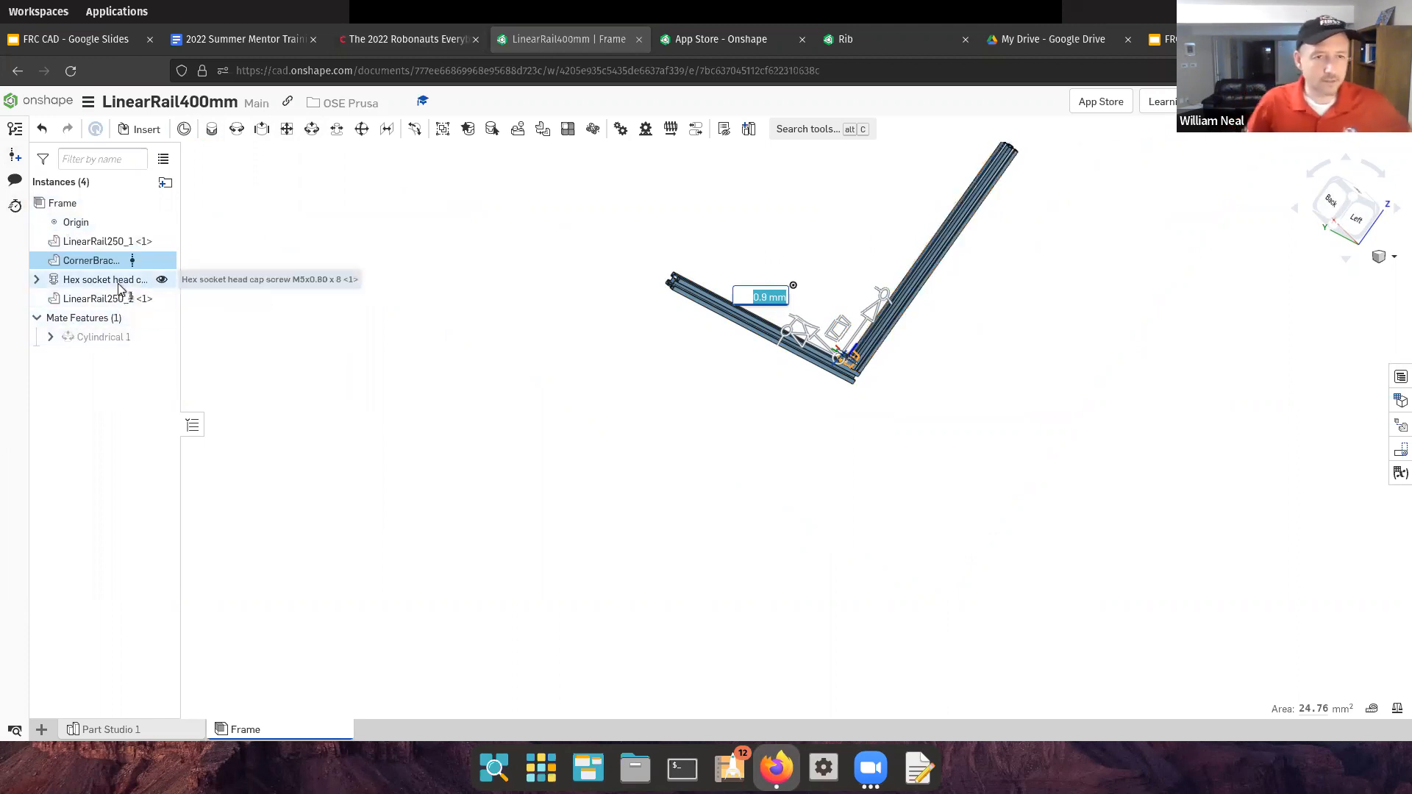
pyautogui.rightClick(130, 260)
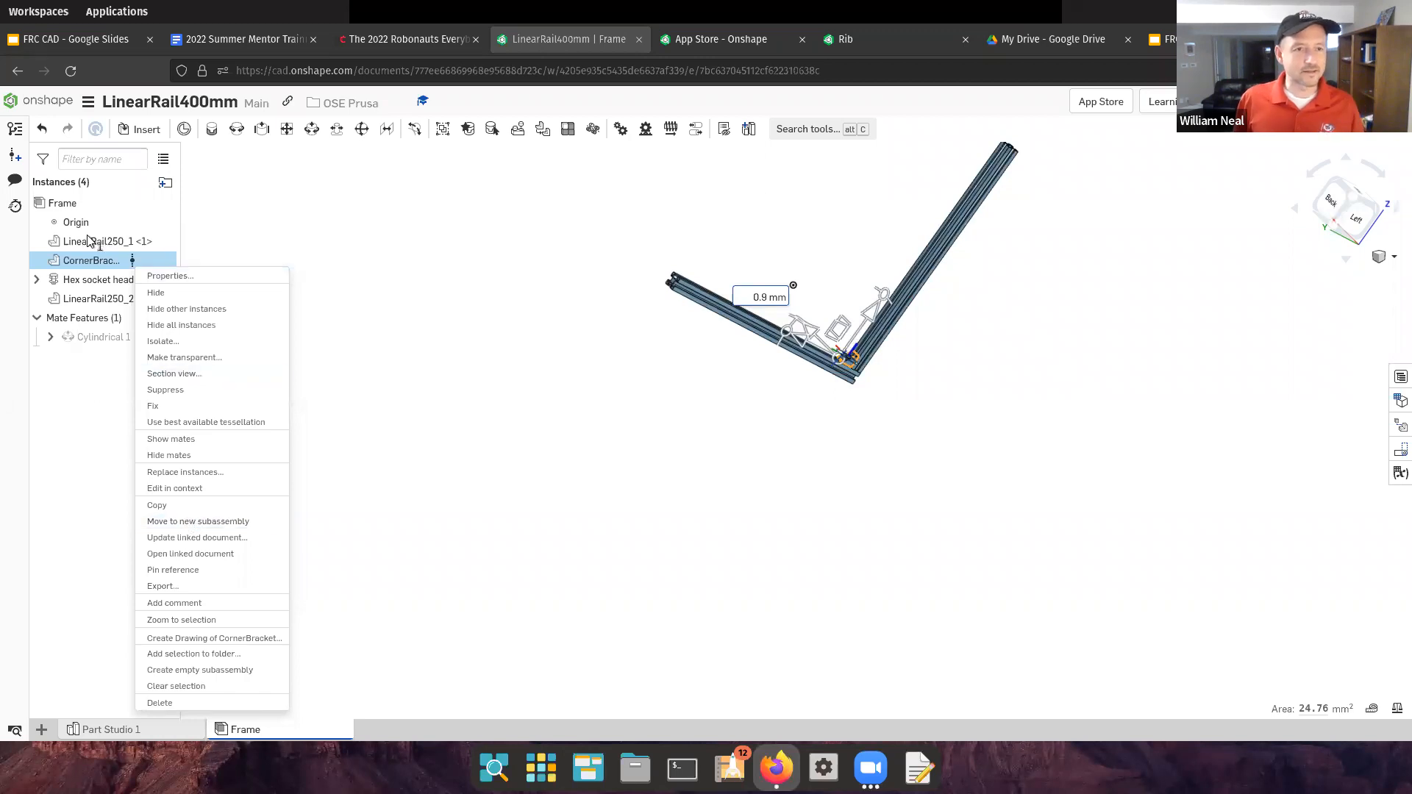
pyautogui.click(71, 406)
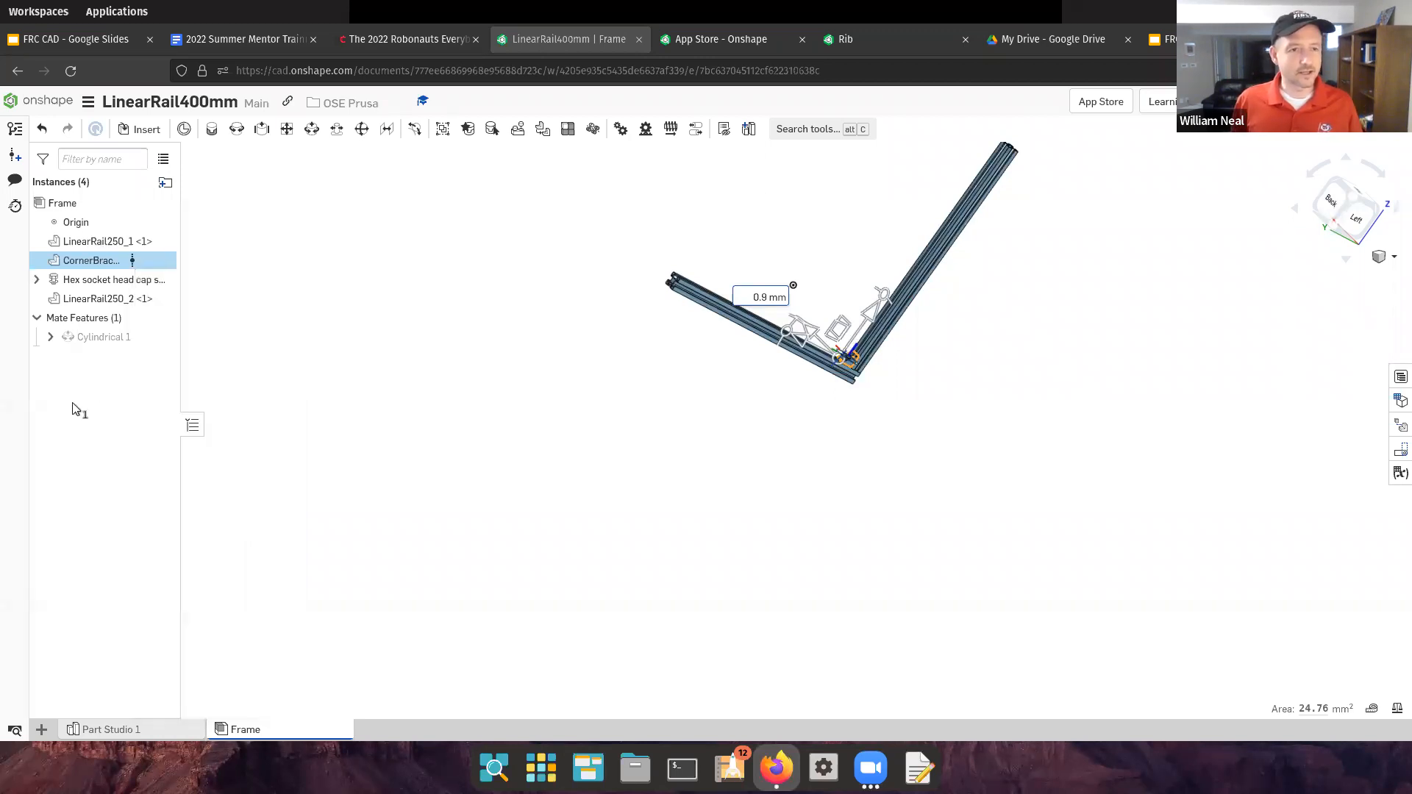
pyautogui.keyDown('shift'); pyautogui.click(90, 244); pyautogui.keyUp('shift')
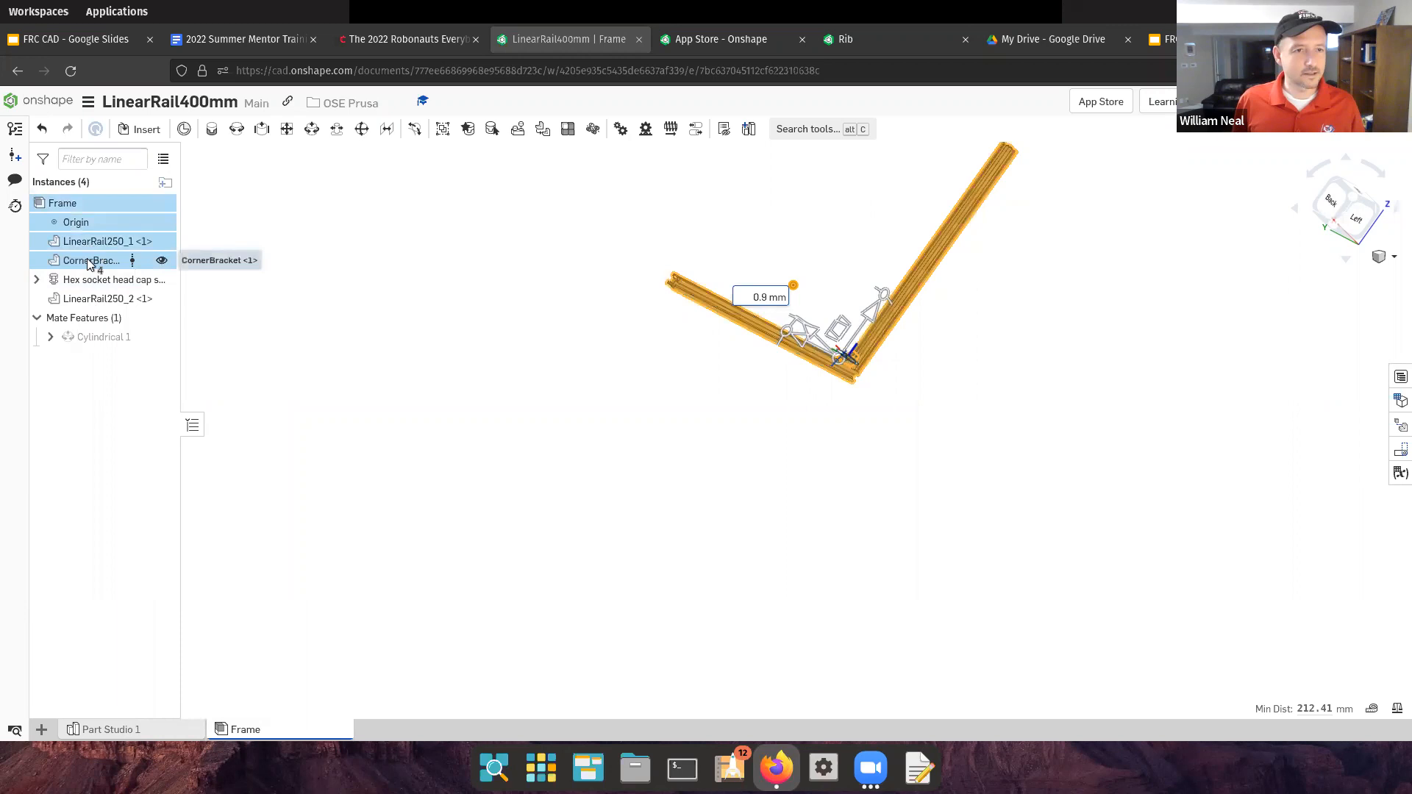
pyautogui.keyDown('ctrl'); pyautogui.click(90, 242); pyautogui.keyUp('ctrl')
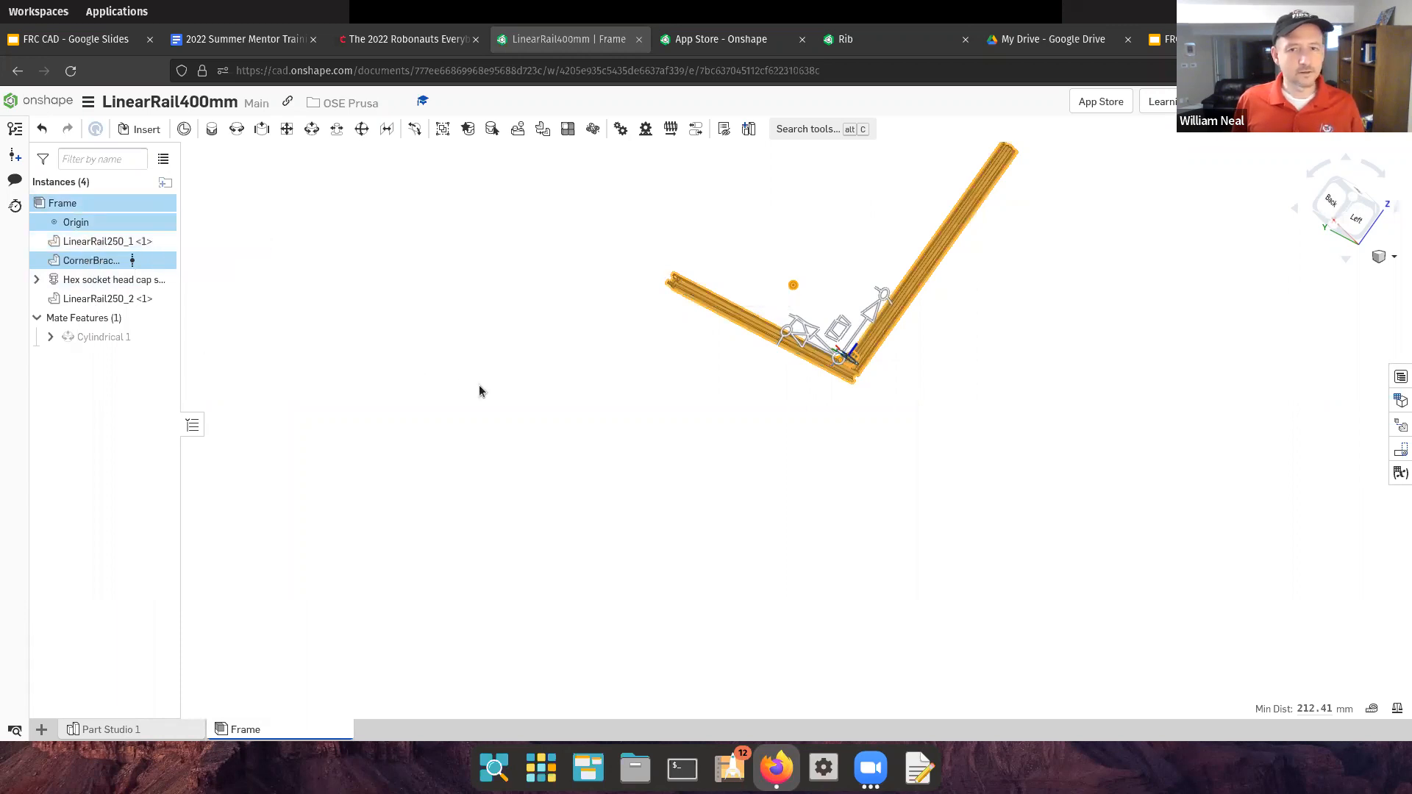
pyautogui.click(479, 389)
# Move both linear rails, the corner bracket and the hex socket screw together into a new subassembly
pyautogui.click(110, 279)
pyautogui.keyDown('ctrl'); pyautogui.click(103, 260); pyautogui.keyUp('ctrl')
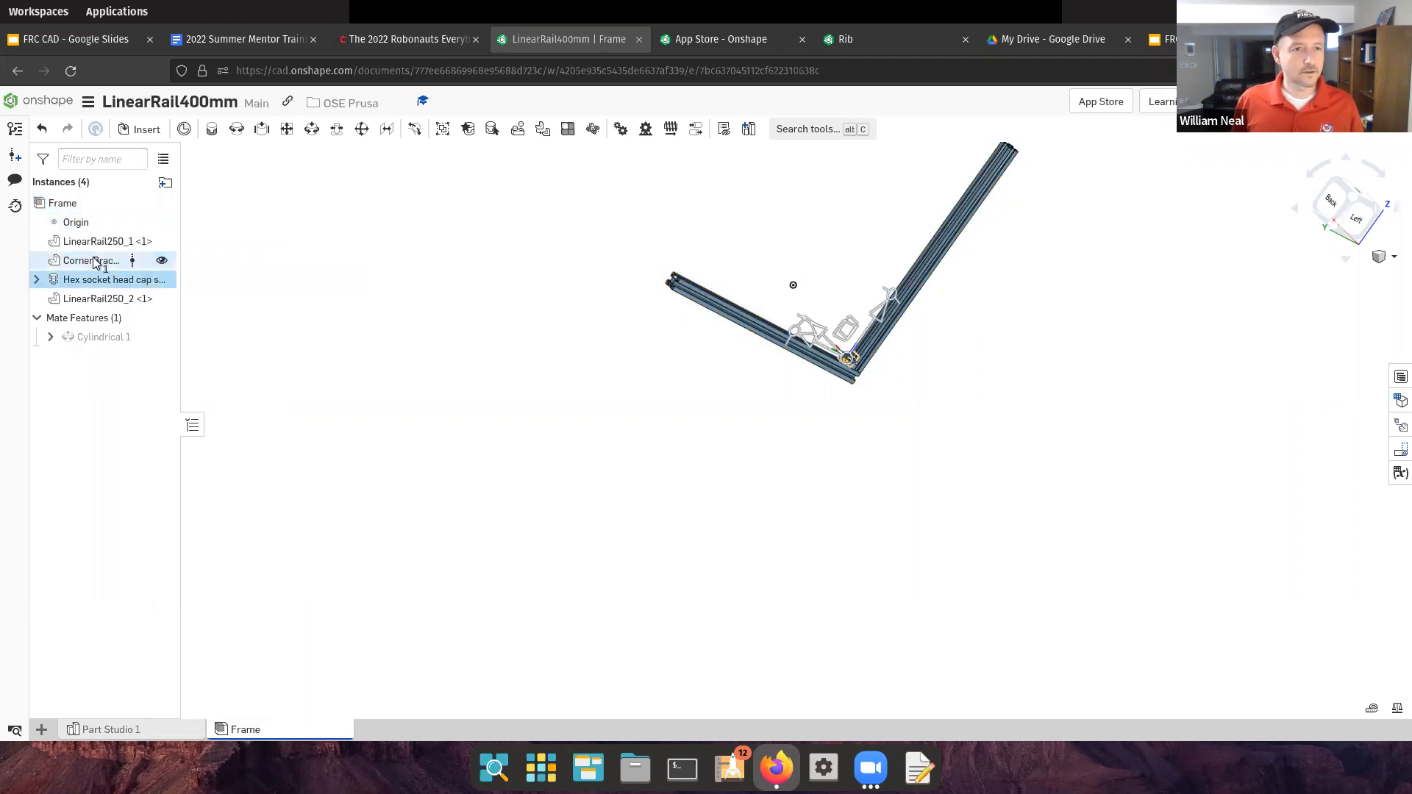
pyautogui.keyDown('ctrl'); pyautogui.click(87, 299); pyautogui.keyUp('ctrl')
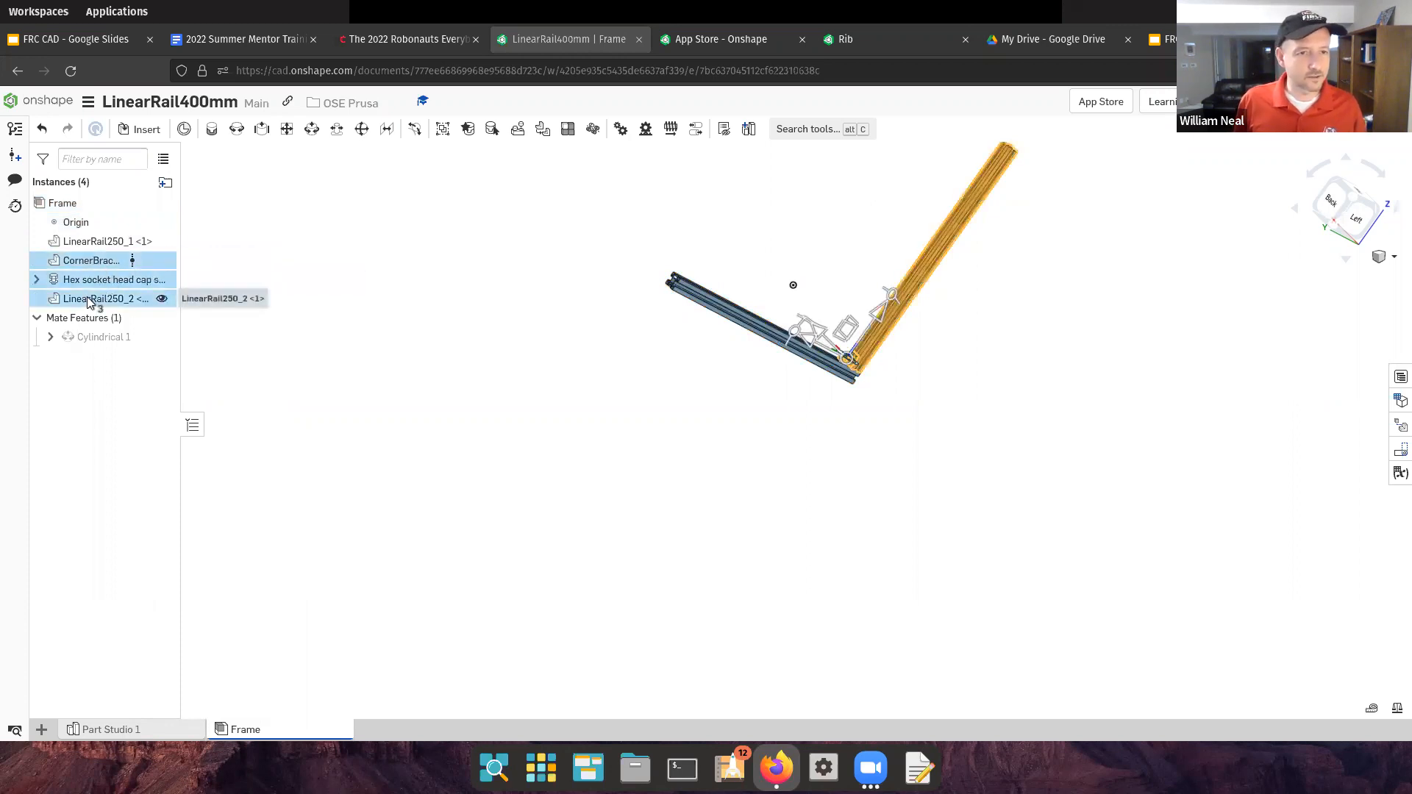
pyautogui.keyDown('ctrl'); pyautogui.click(100, 244); pyautogui.keyUp('ctrl')
pyautogui.rightClick(99, 245)
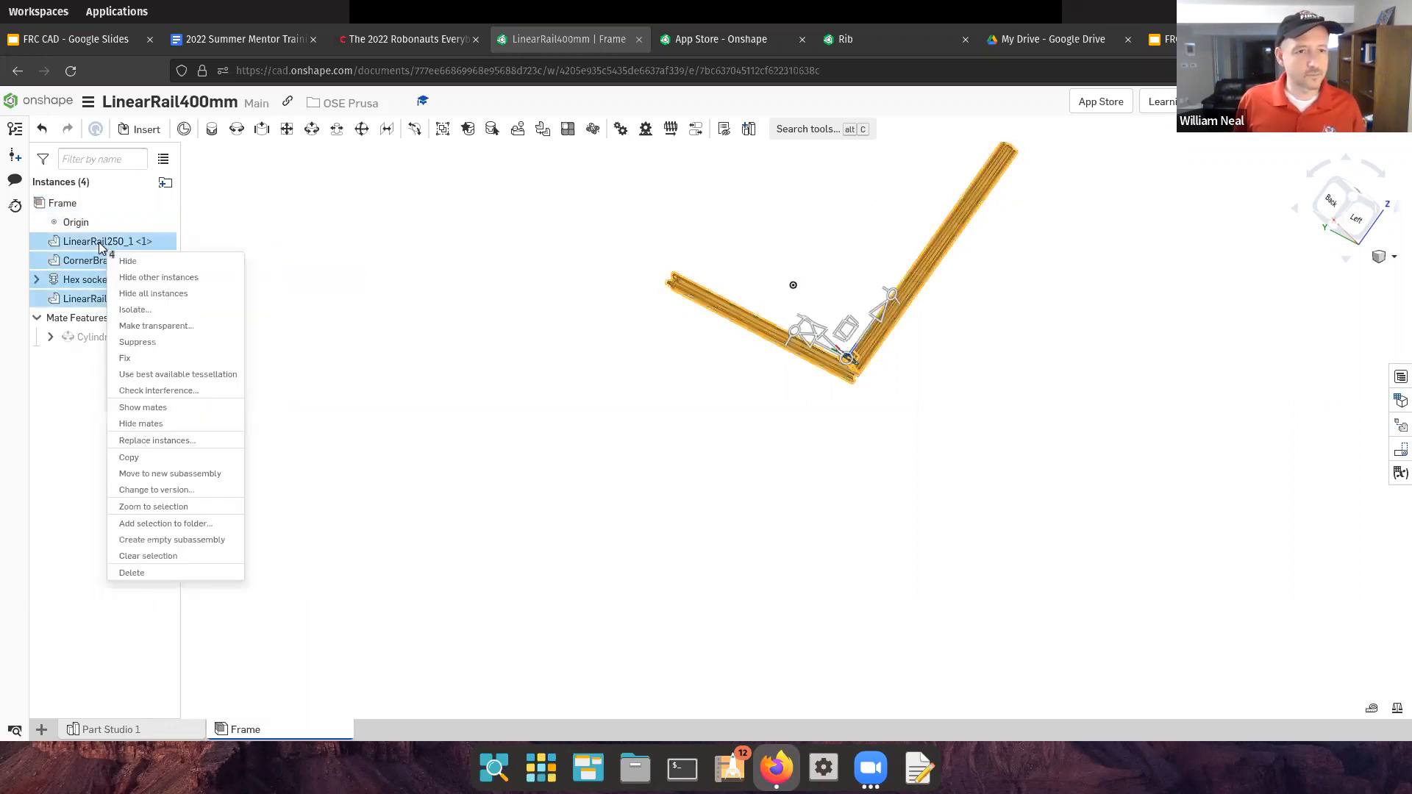
pyautogui.click(190, 474)
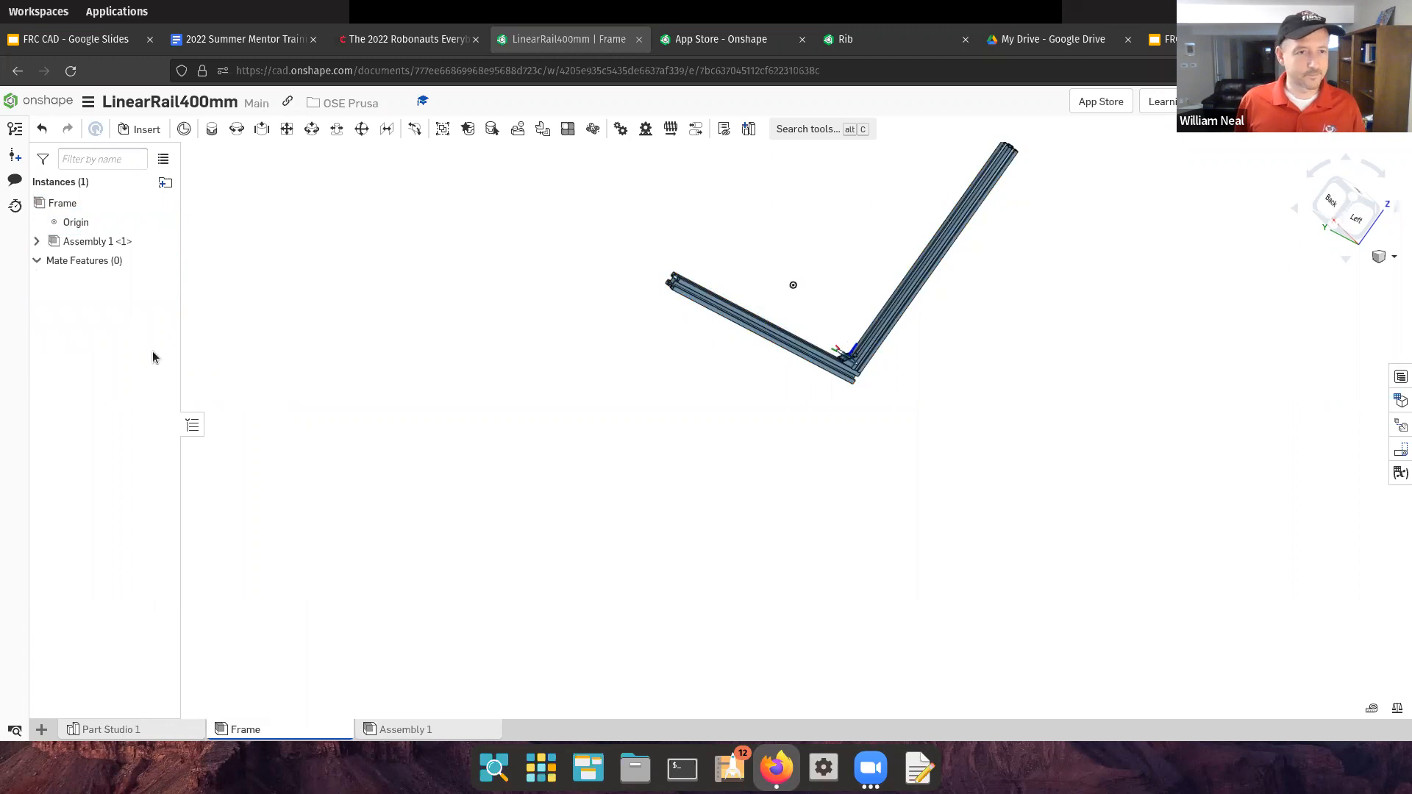
# Rename the new subassembly in the Frame assembly as Sub-Frame through its properties
pyautogui.rightClick(93, 245)
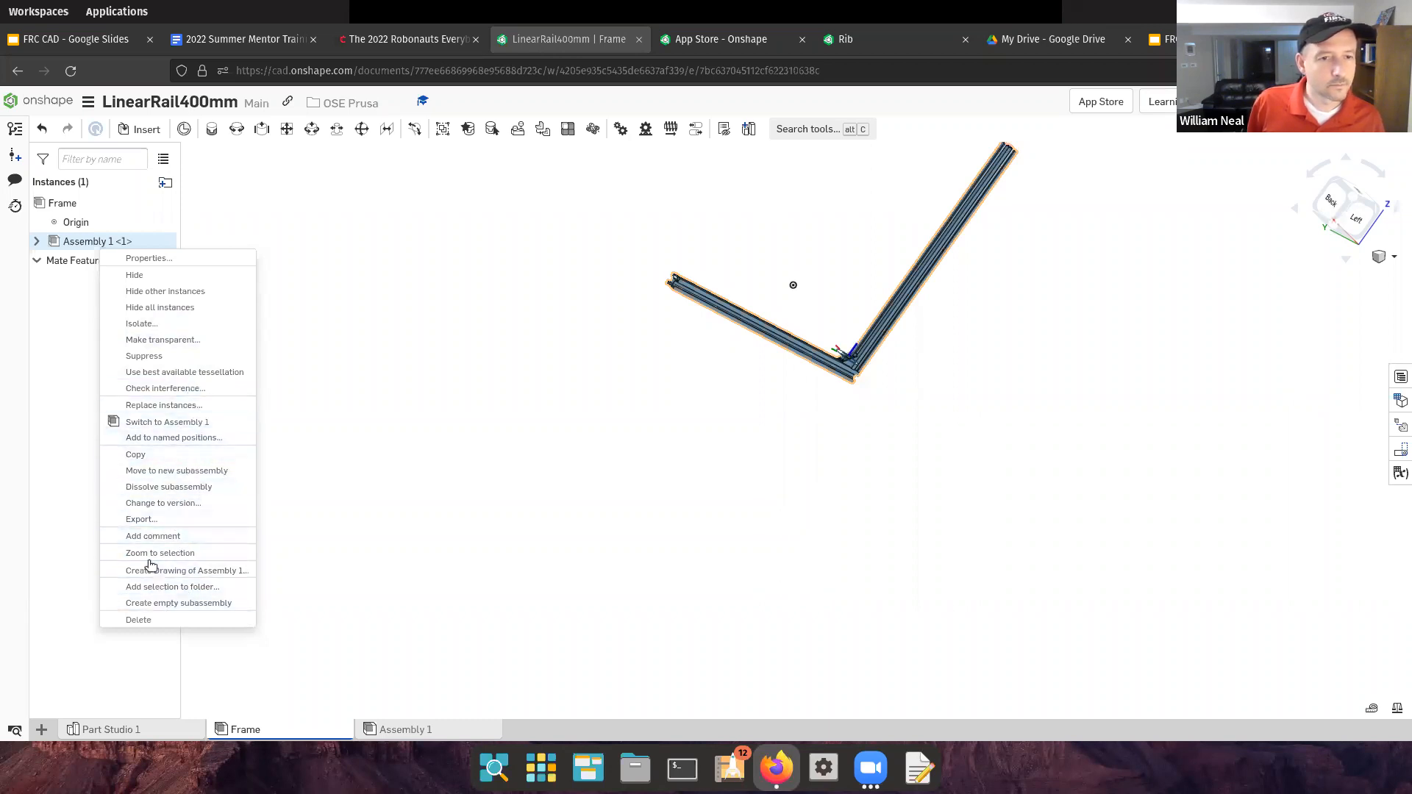
pyautogui.click(58, 305)
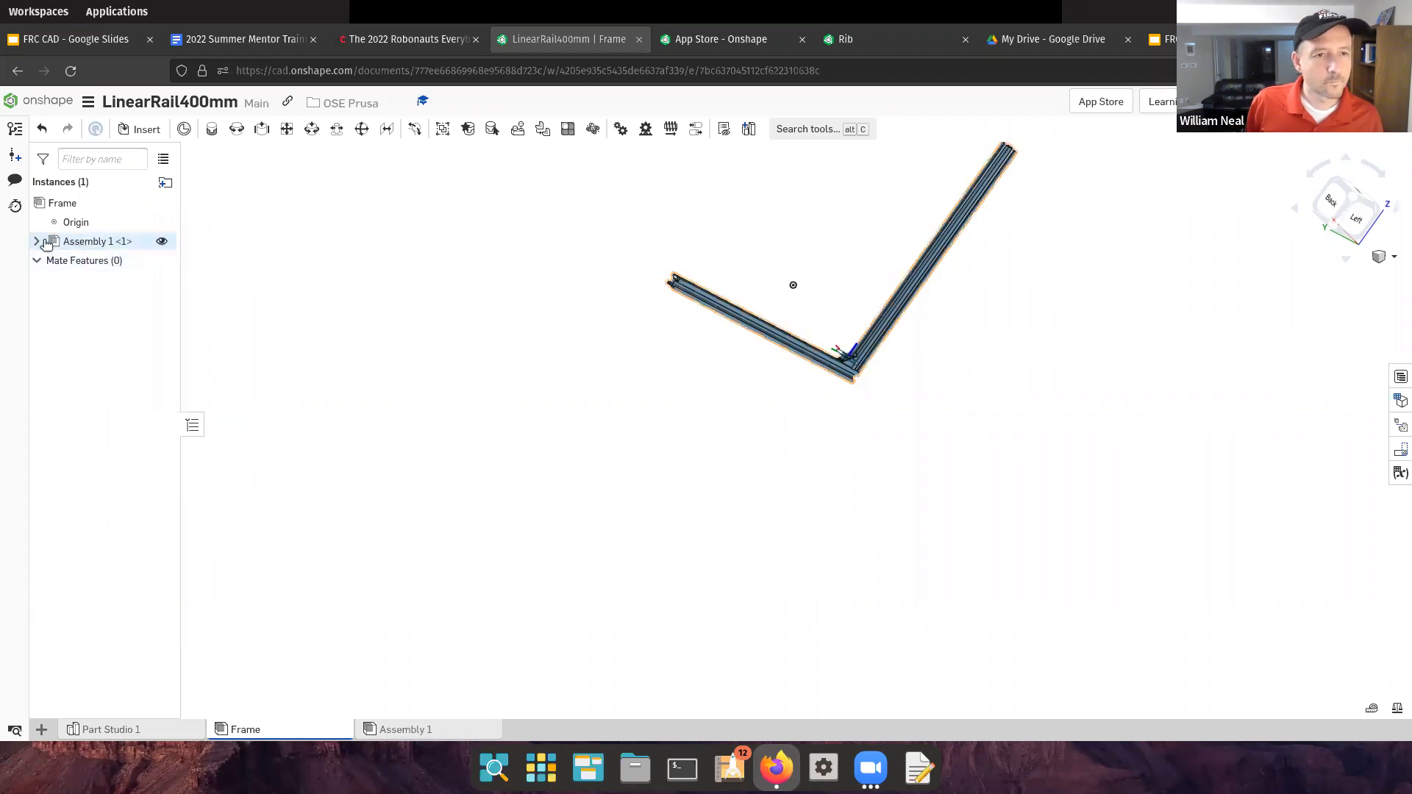
pyautogui.rightClick(63, 246)
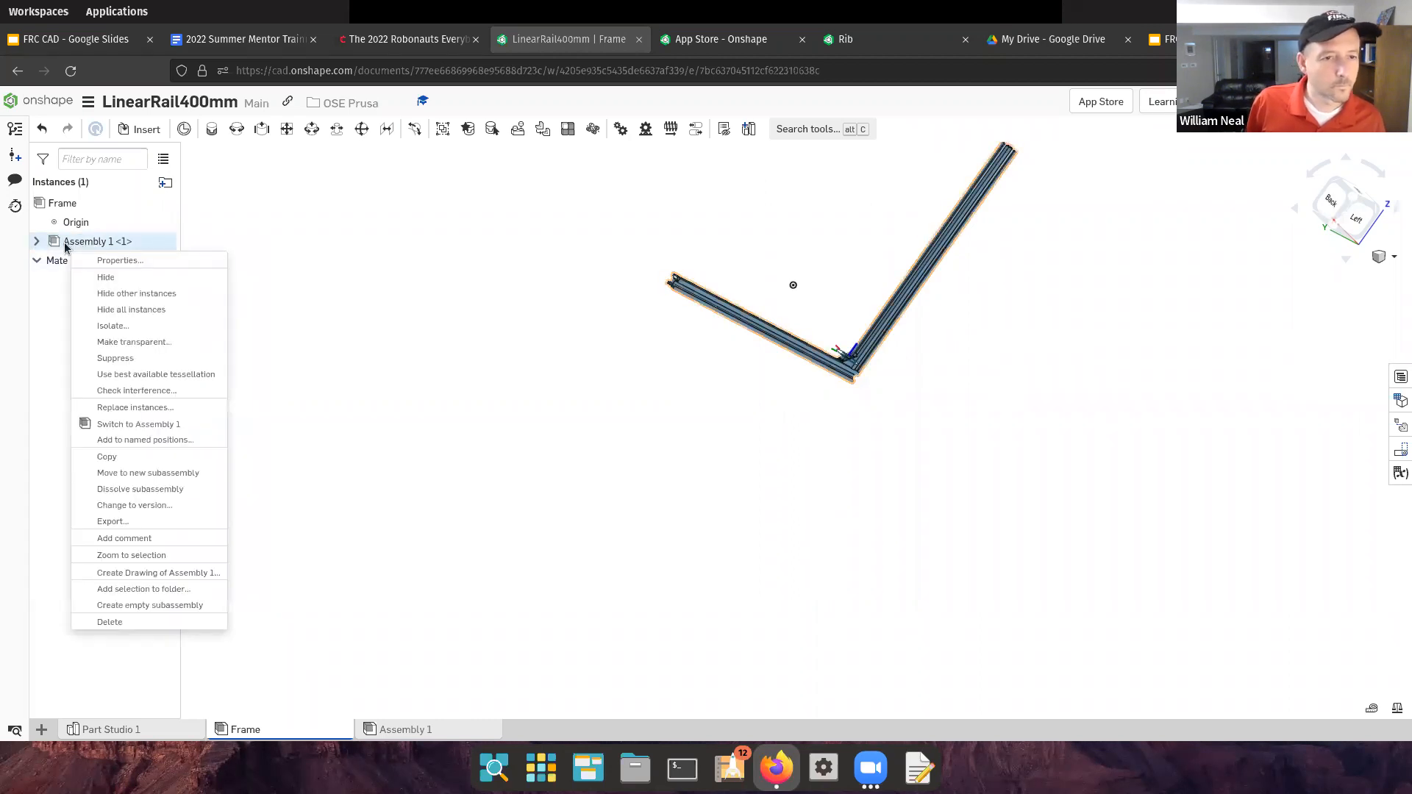
pyautogui.click(65, 247)
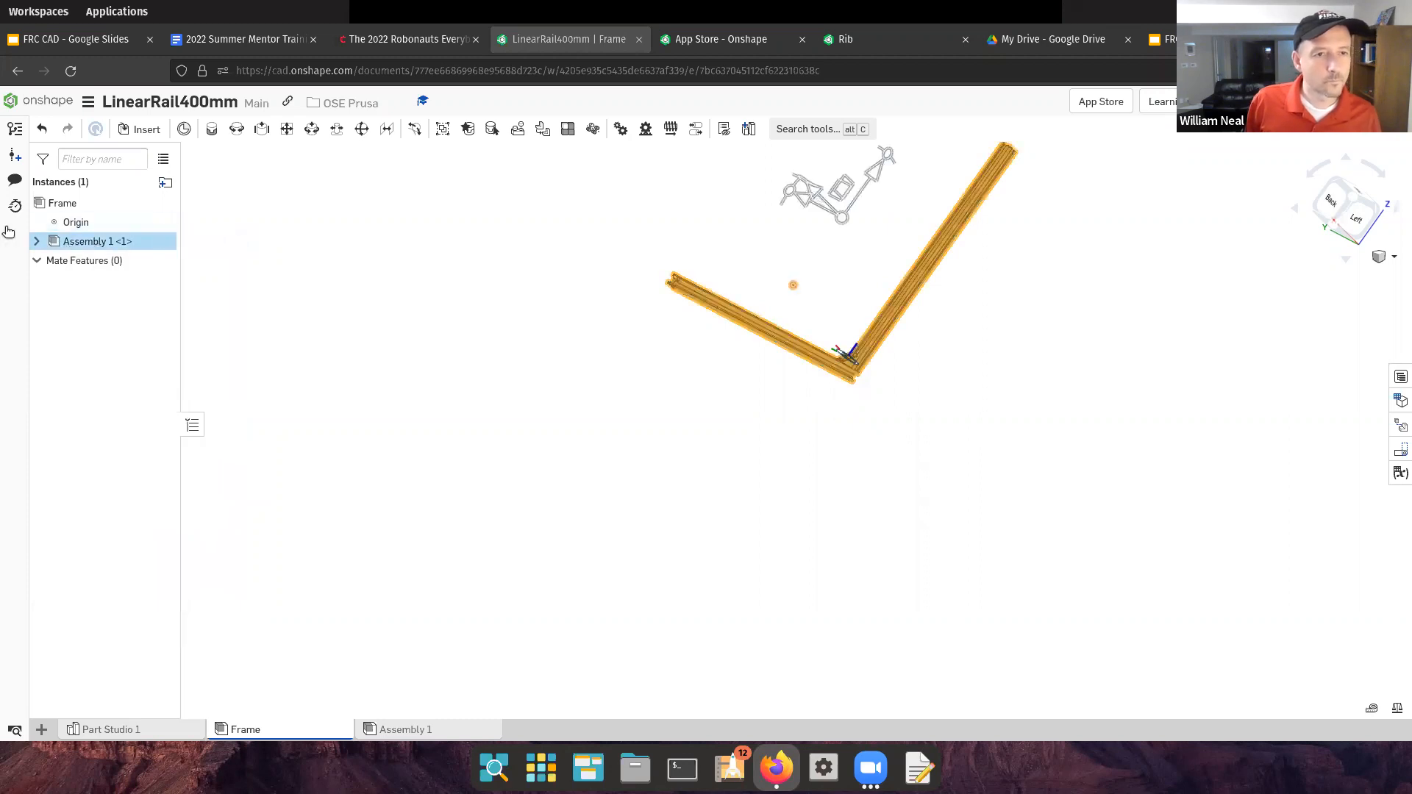
pyautogui.click(37, 242)
pyautogui.rightClick(73, 247)
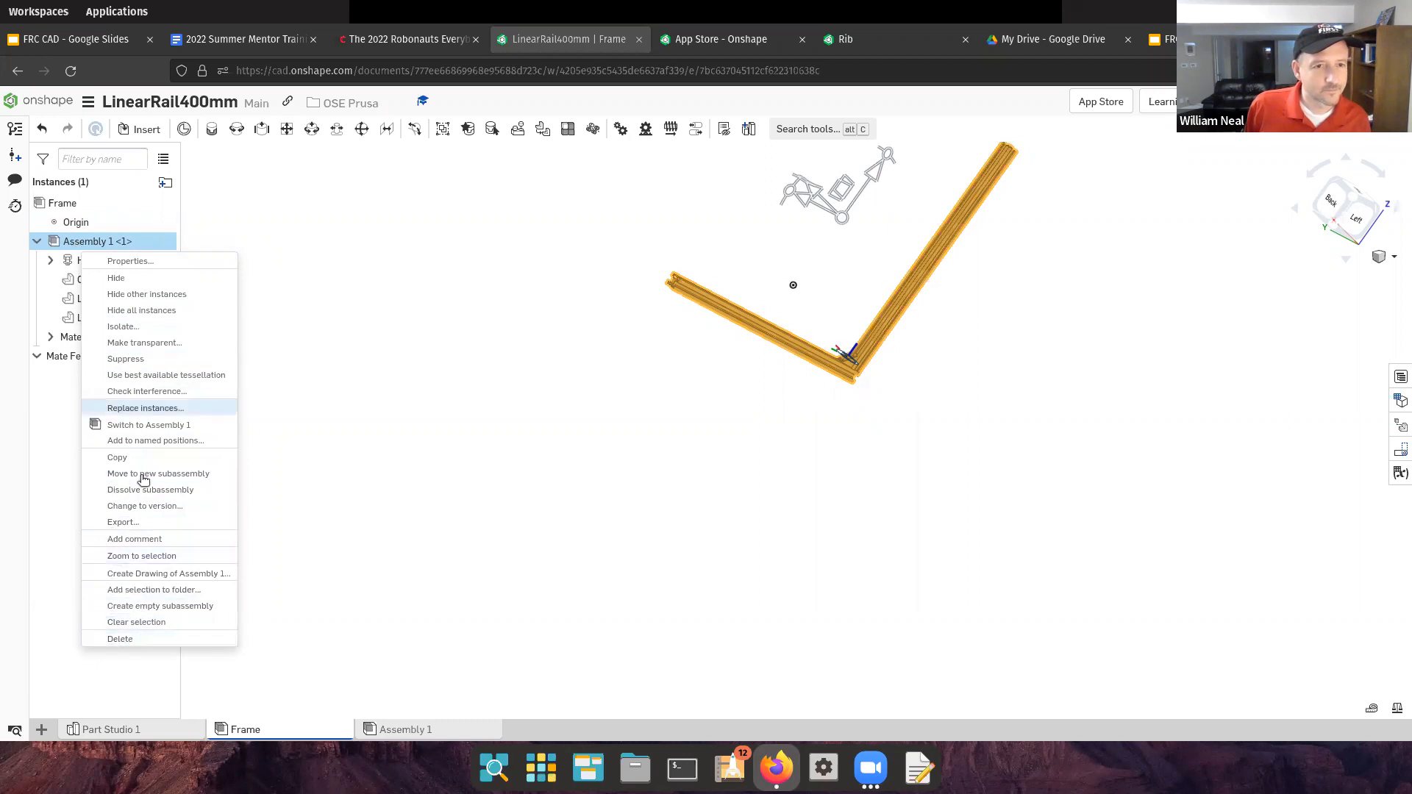
pyautogui.click(122, 262)
pyautogui.moveTo(495, 217); pyautogui.dragTo(398, 215)
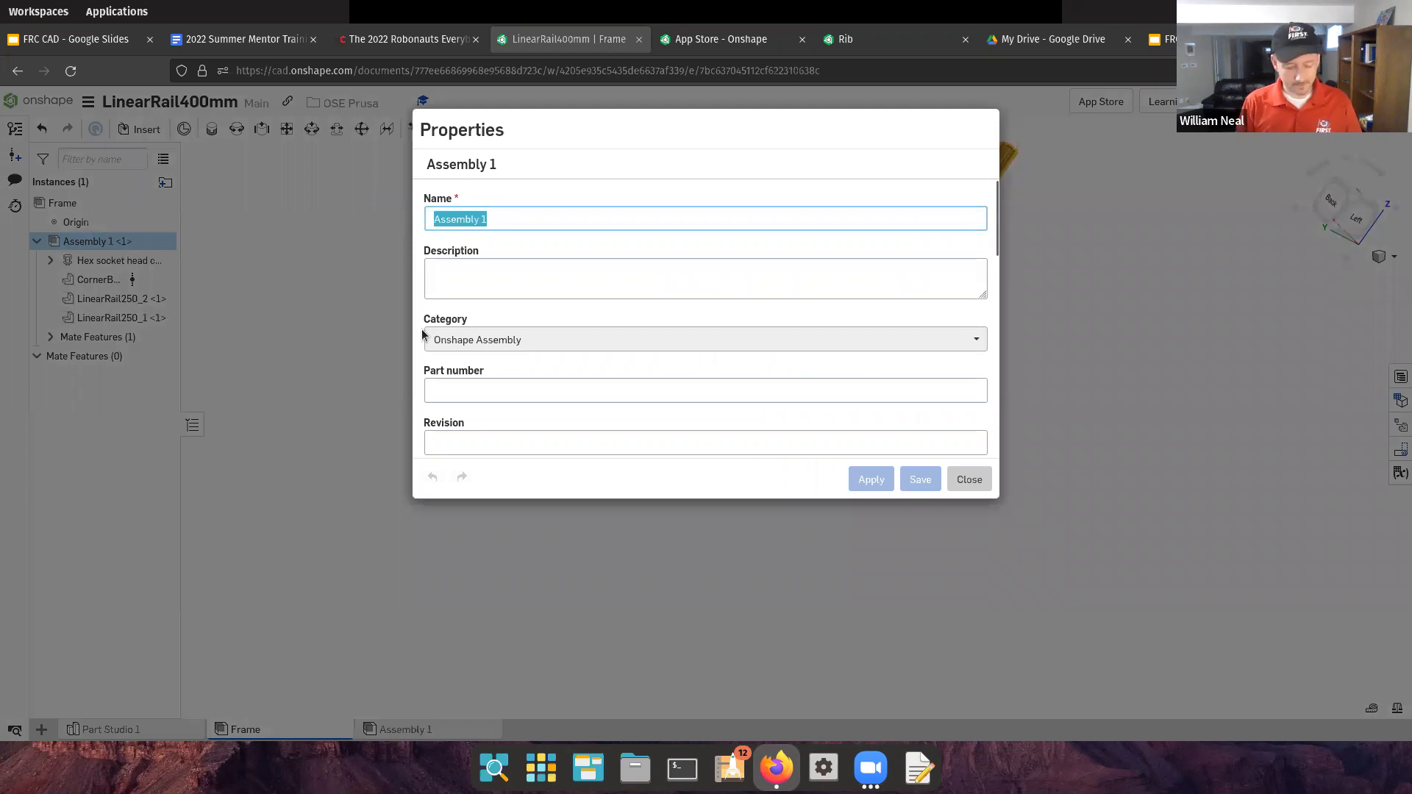
pyautogui.write('Sub-')
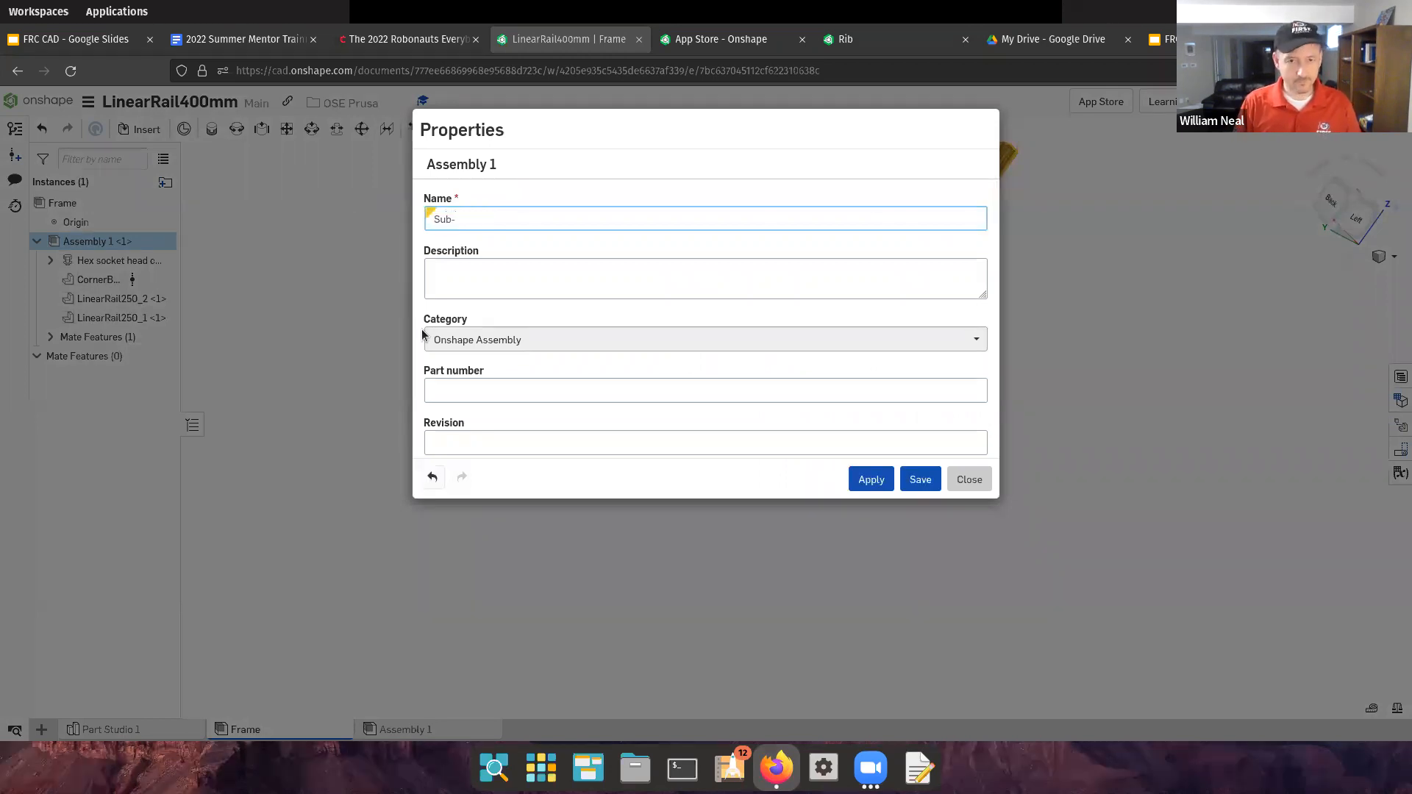
pyautogui.write('Frame')
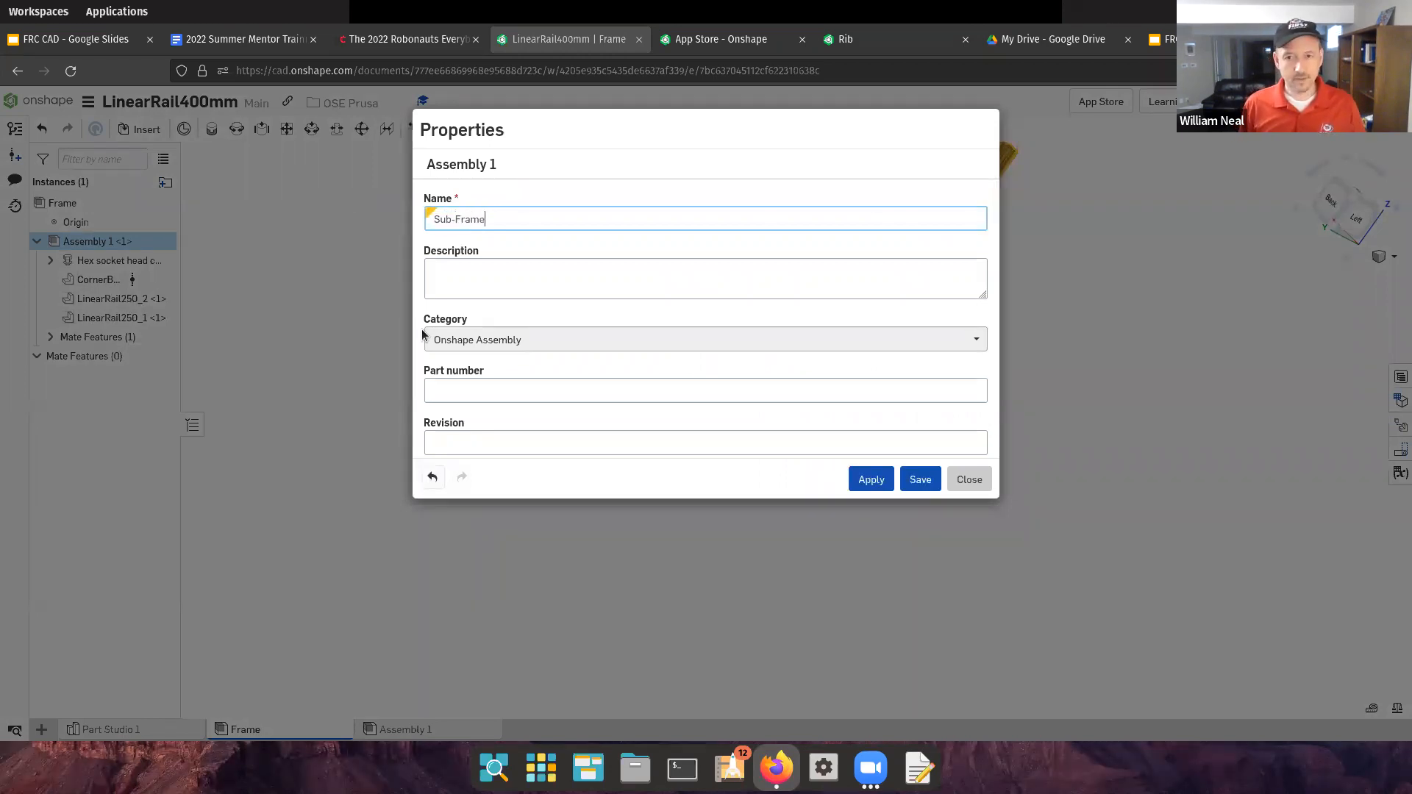
pyautogui.click(871, 478)
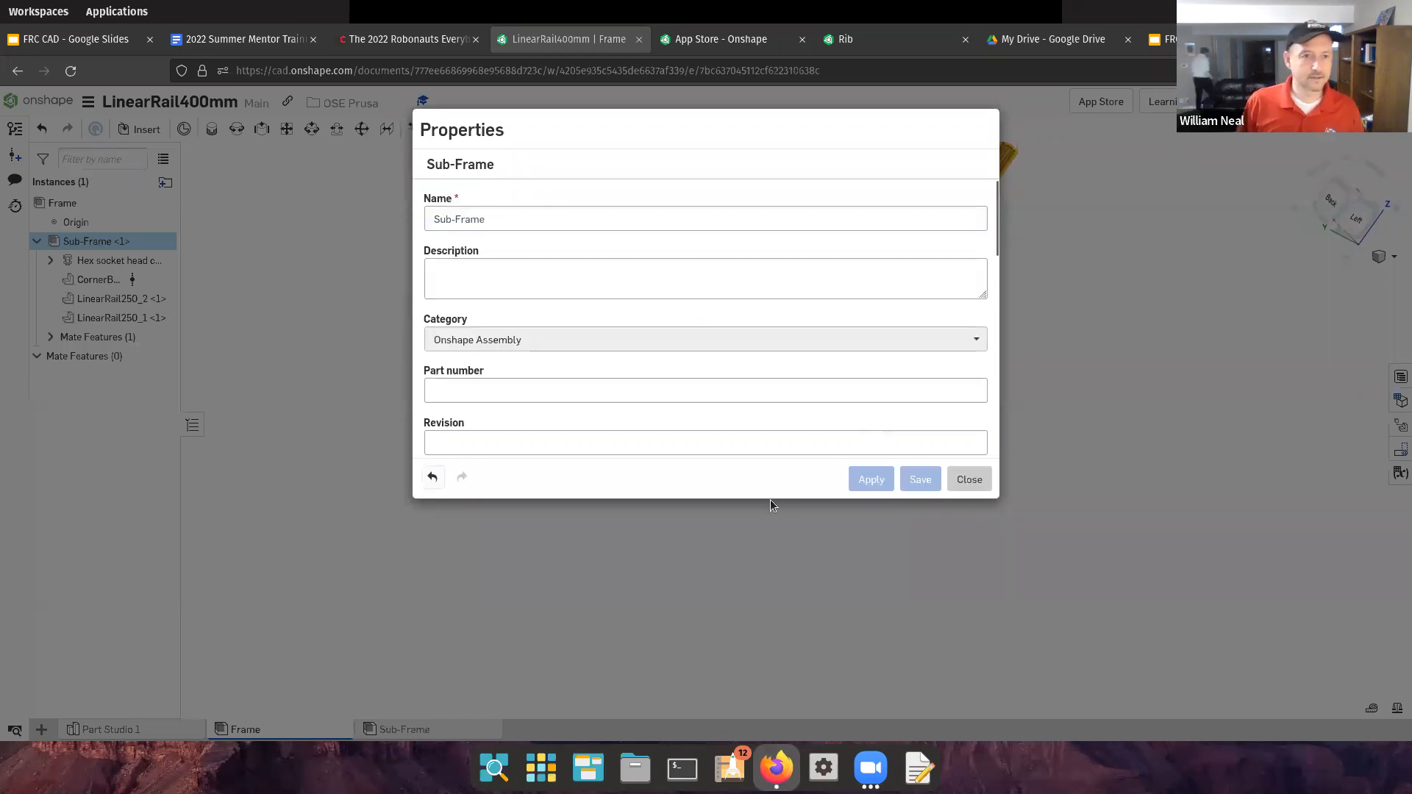
pyautogui.click(964, 482)
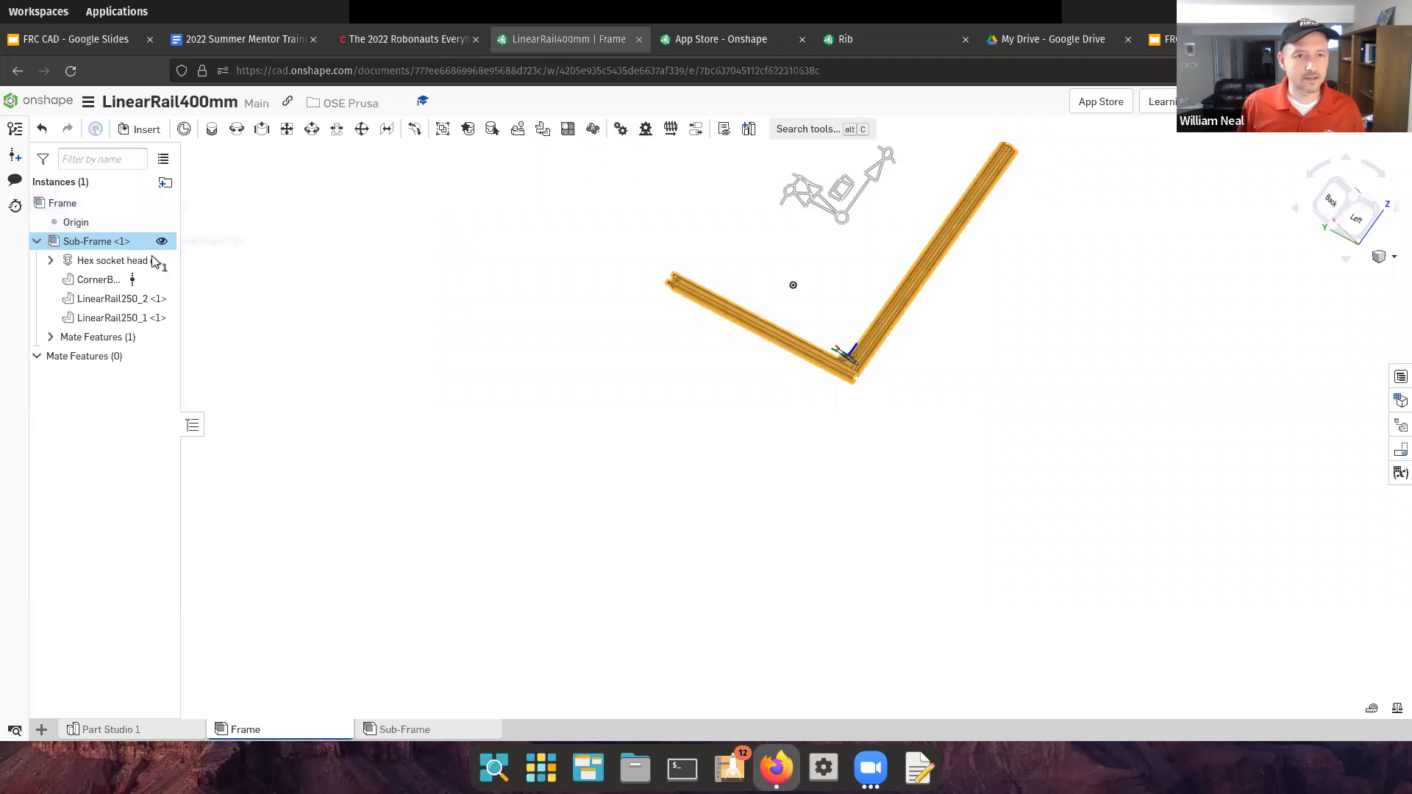
# Toggle the whole Sub-Frame subassembly's visibility off and on twice, and collapse its parts in the instance tree
pyautogui.click(162, 243)
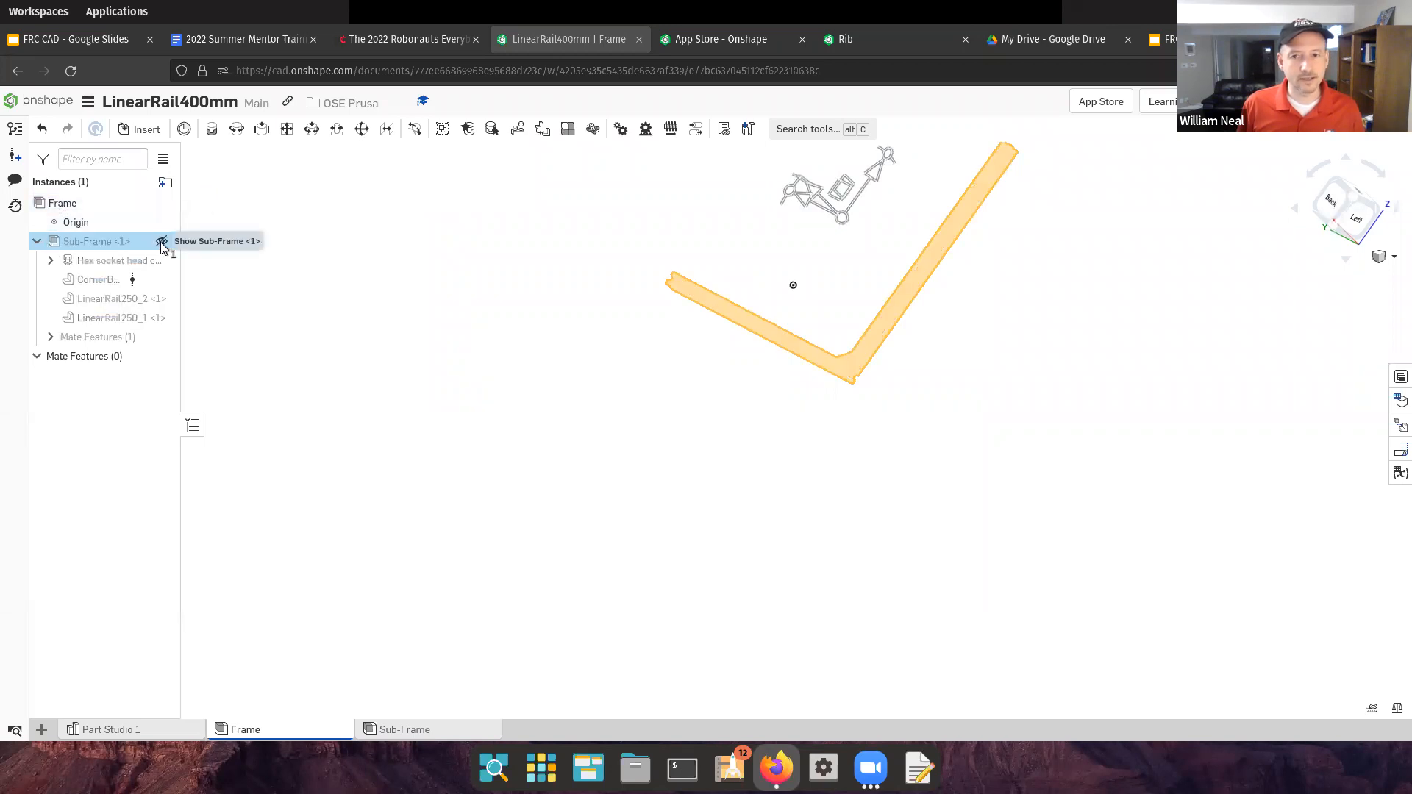
pyautogui.click(162, 243)
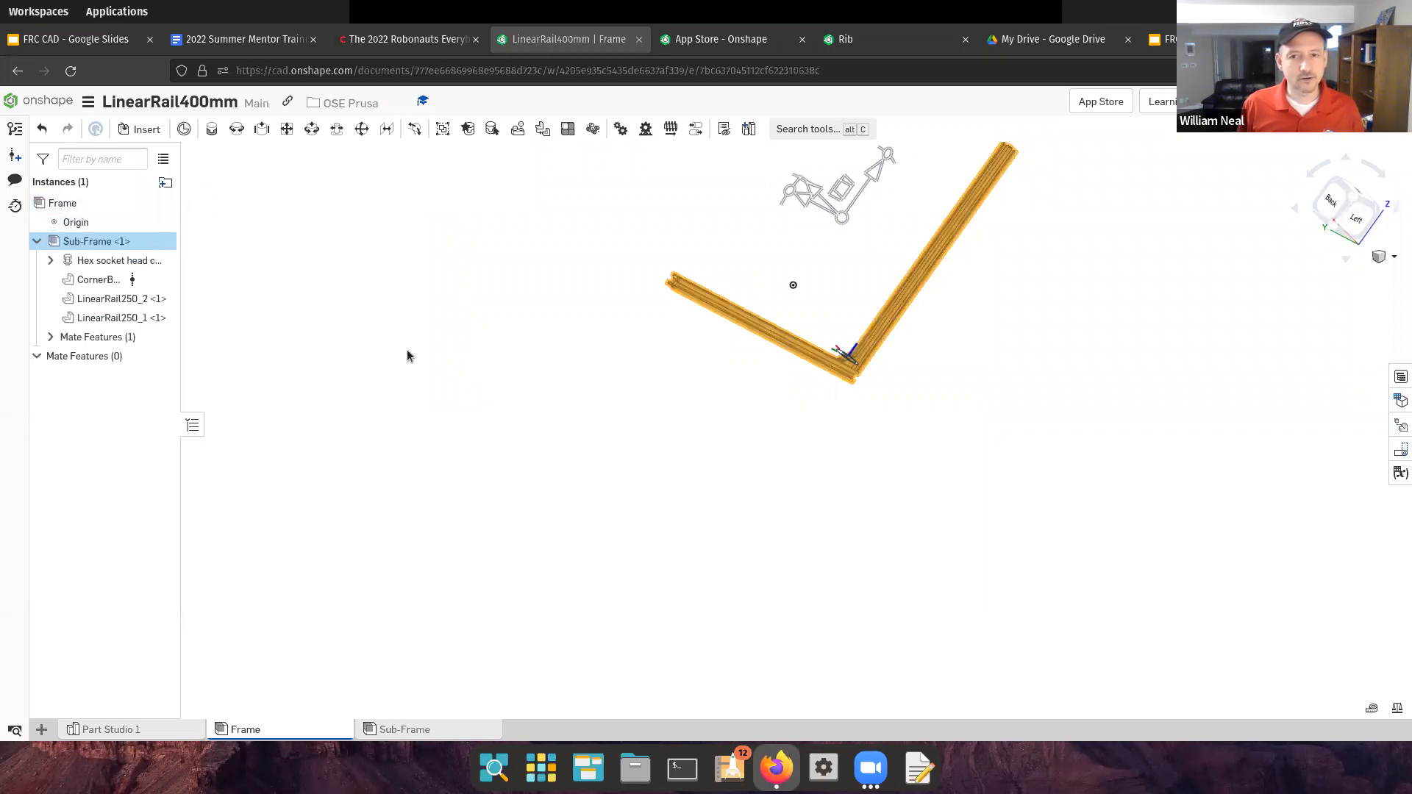
pyautogui.click(161, 242)
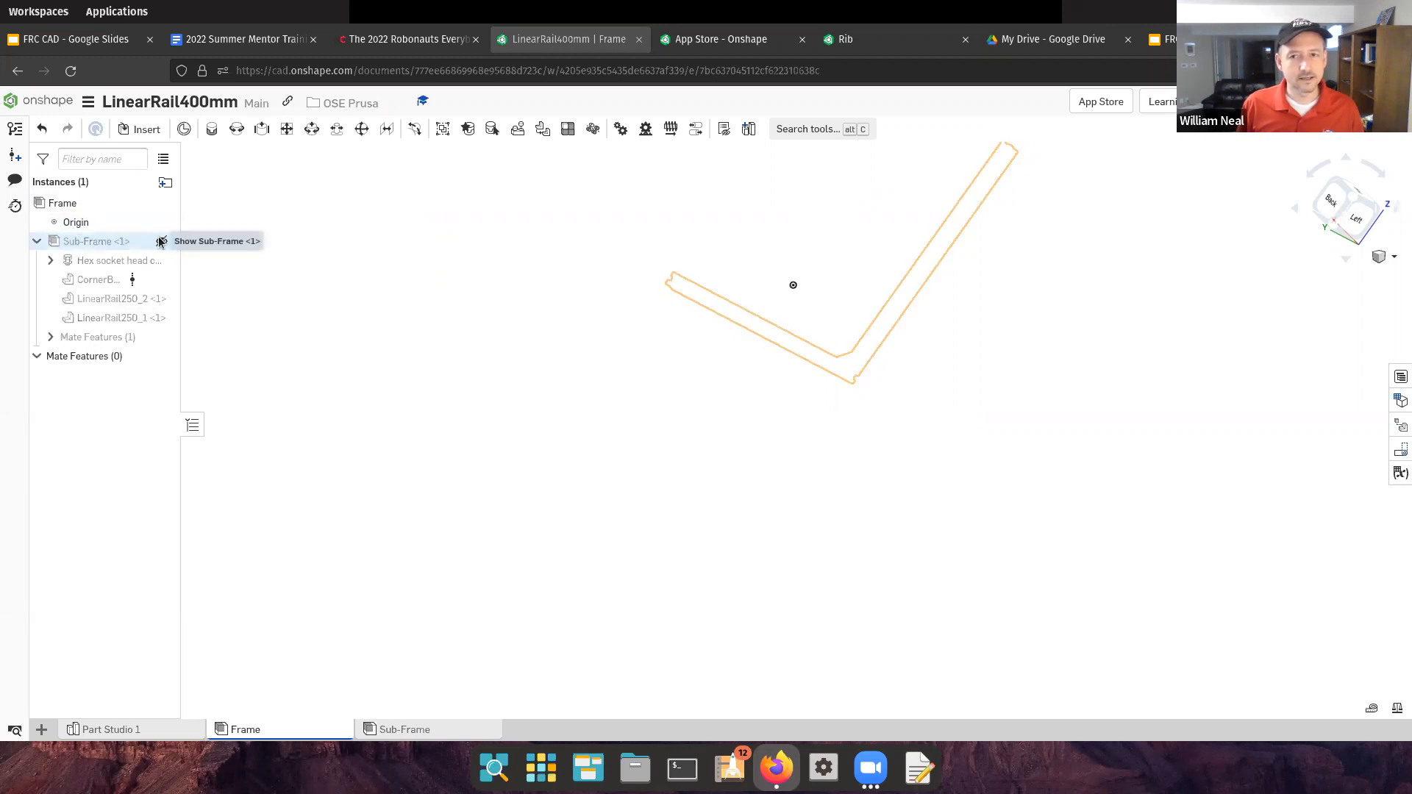
pyautogui.click(161, 242)
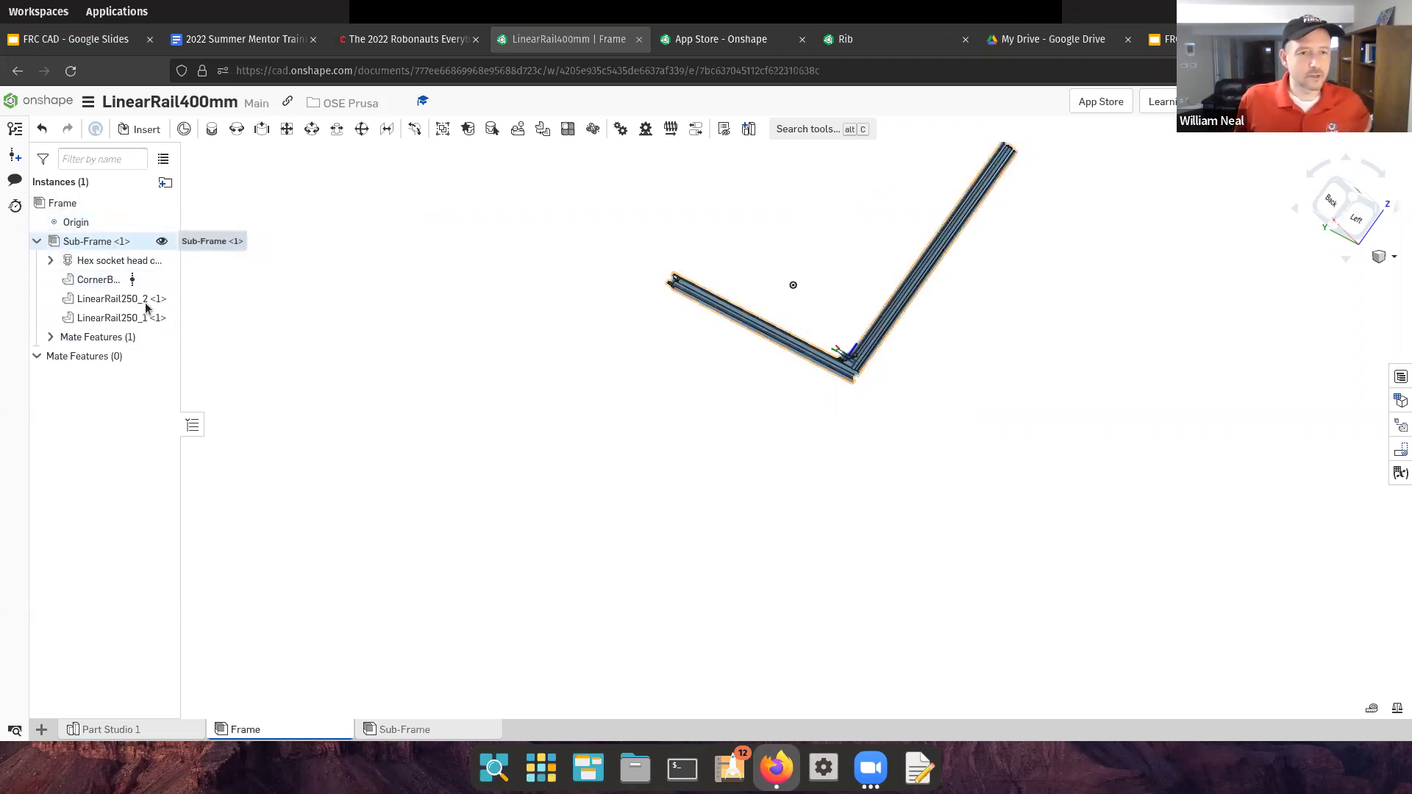
pyautogui.click(36, 244)
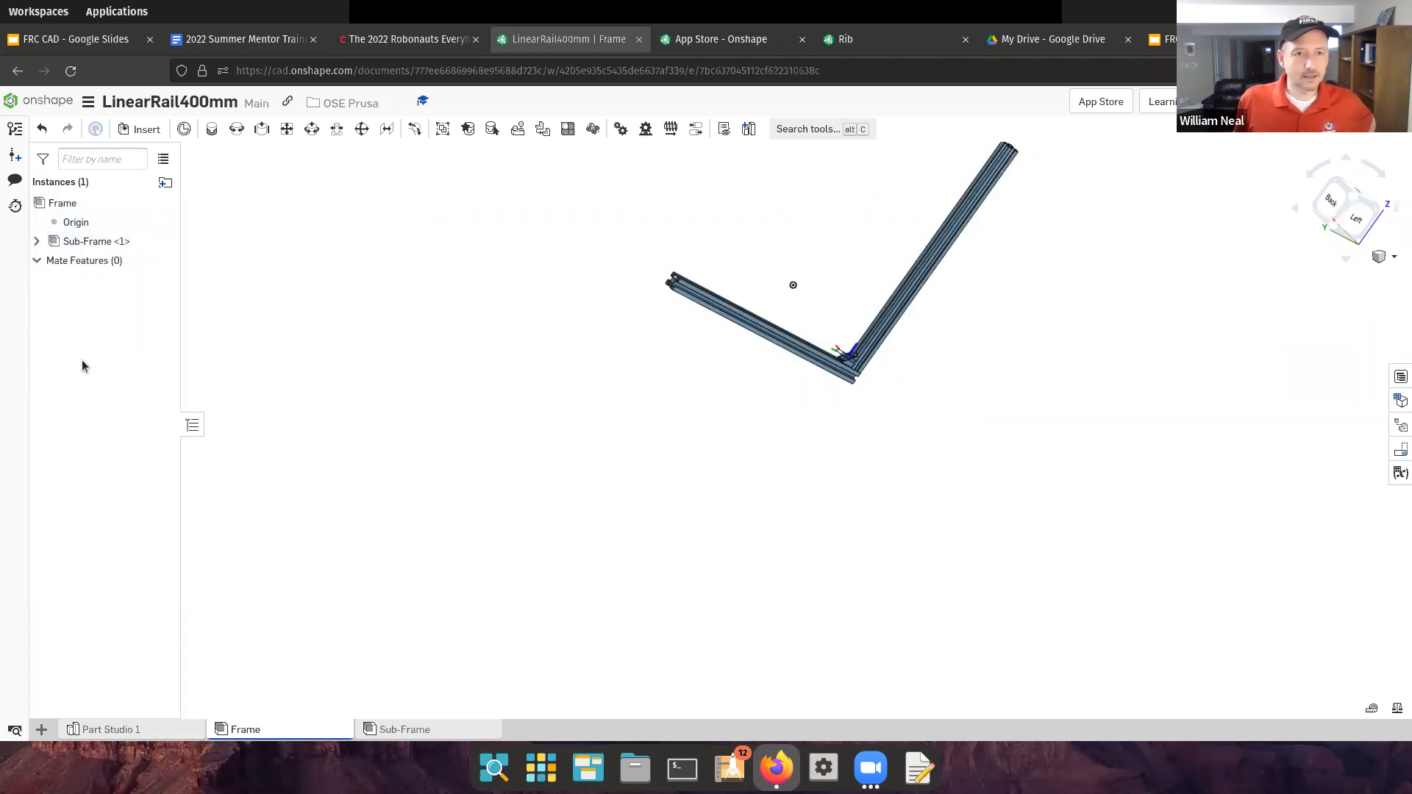
pyautogui.moveTo(837, 283); pyautogui.dragTo(889, 364, button='right')
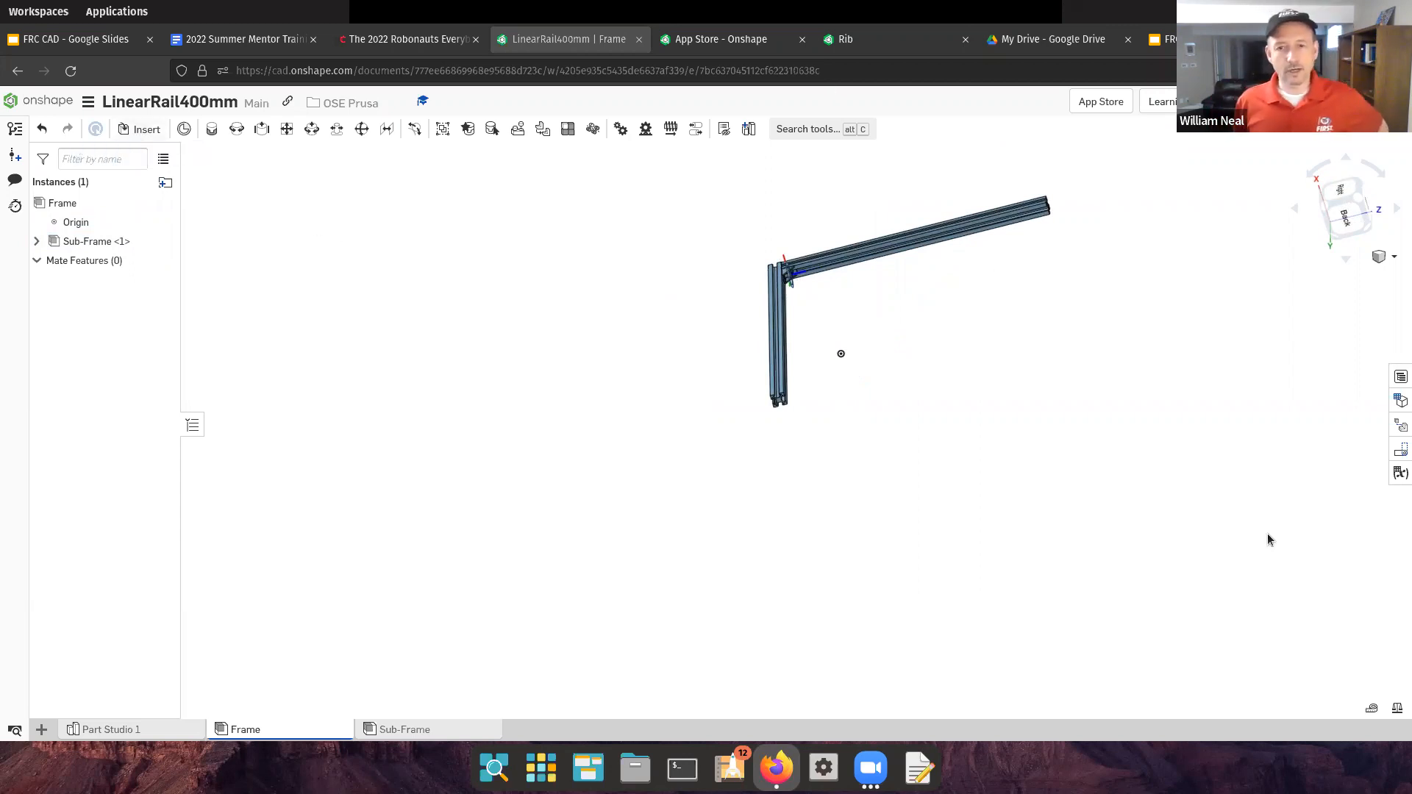
pyautogui.click(152, 131)
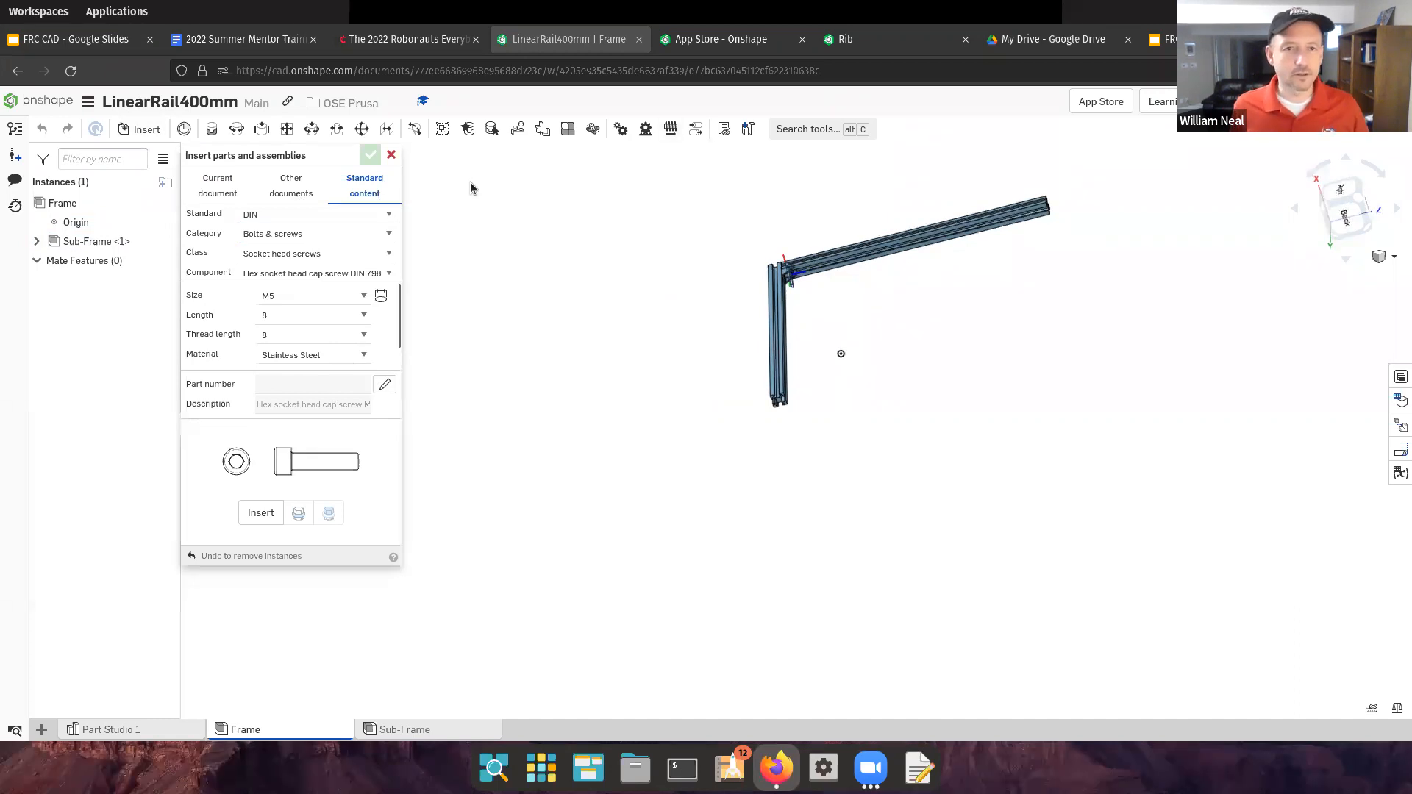
pyautogui.click(391, 156)
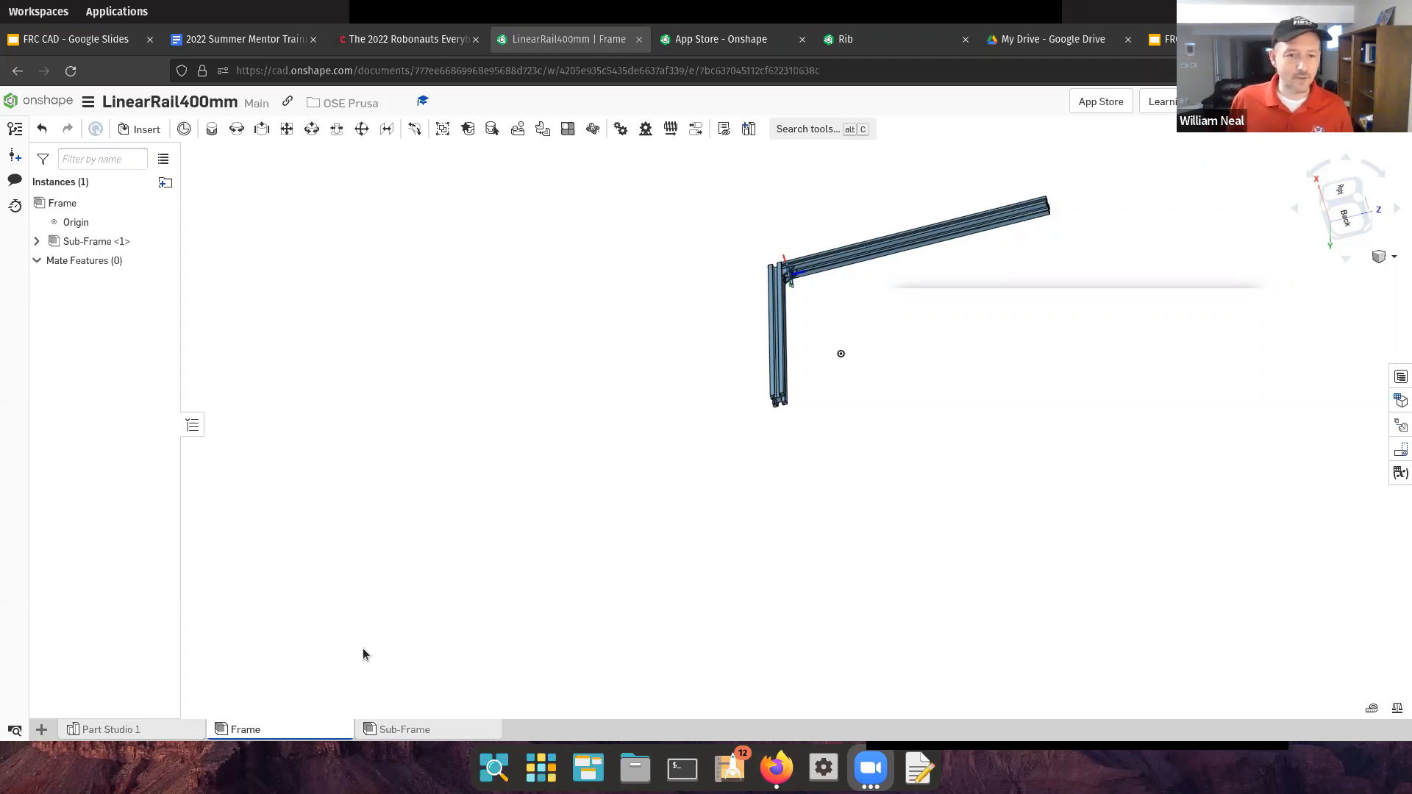
# Open the ZAxisBracket document and display its Z-Axis Bracket Drawing 1
pyautogui.click(119, 728)
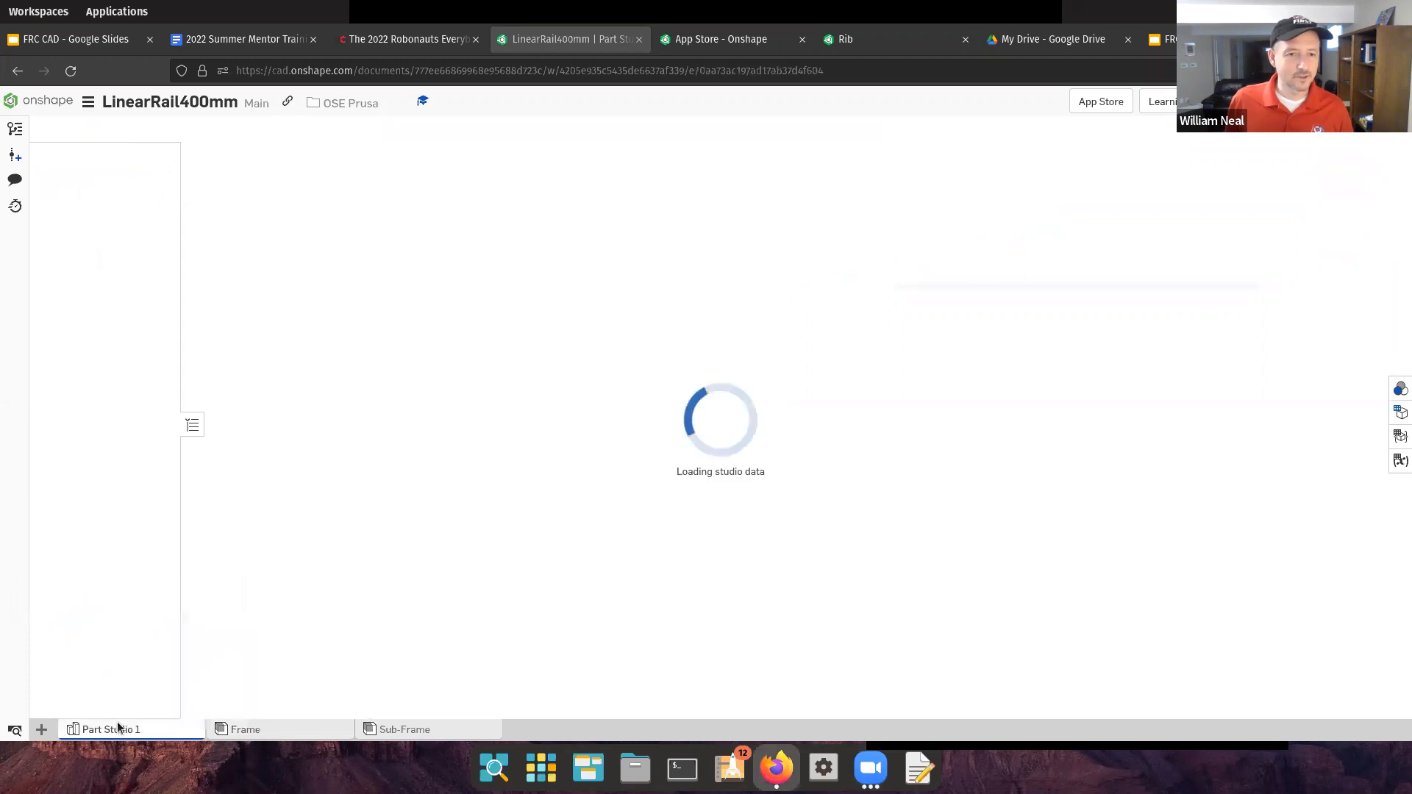
pyautogui.click(45, 111)
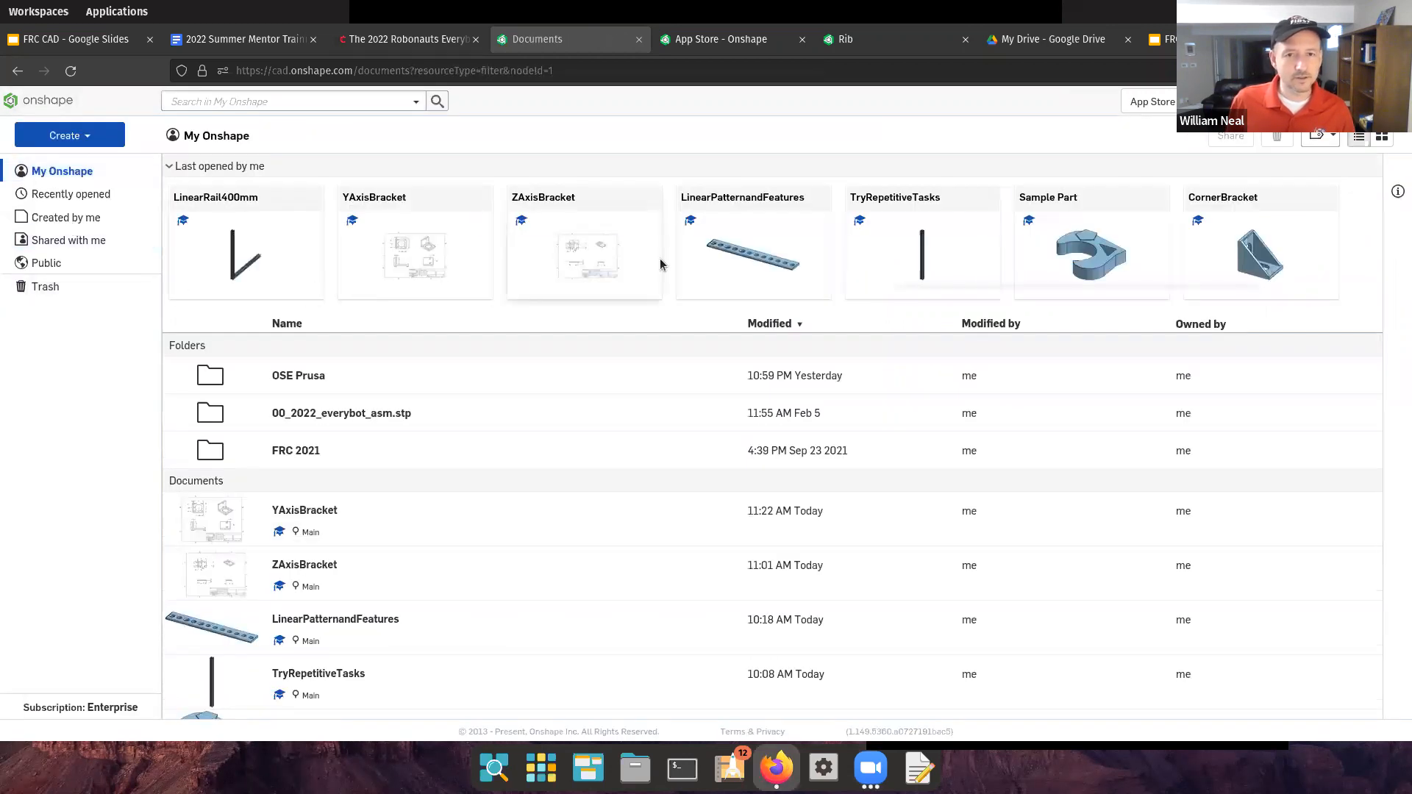
pyautogui.click(562, 253)
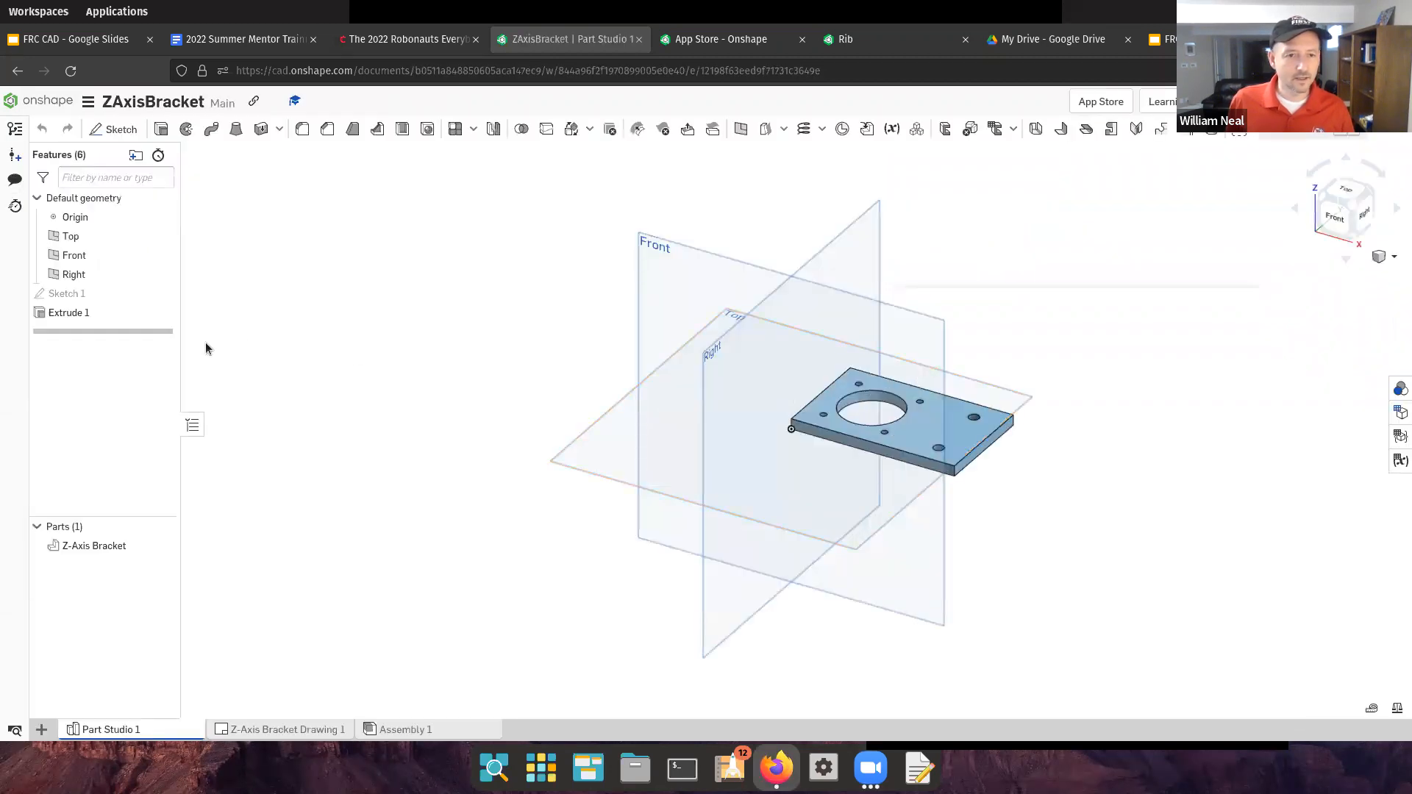
pyautogui.click(263, 728)
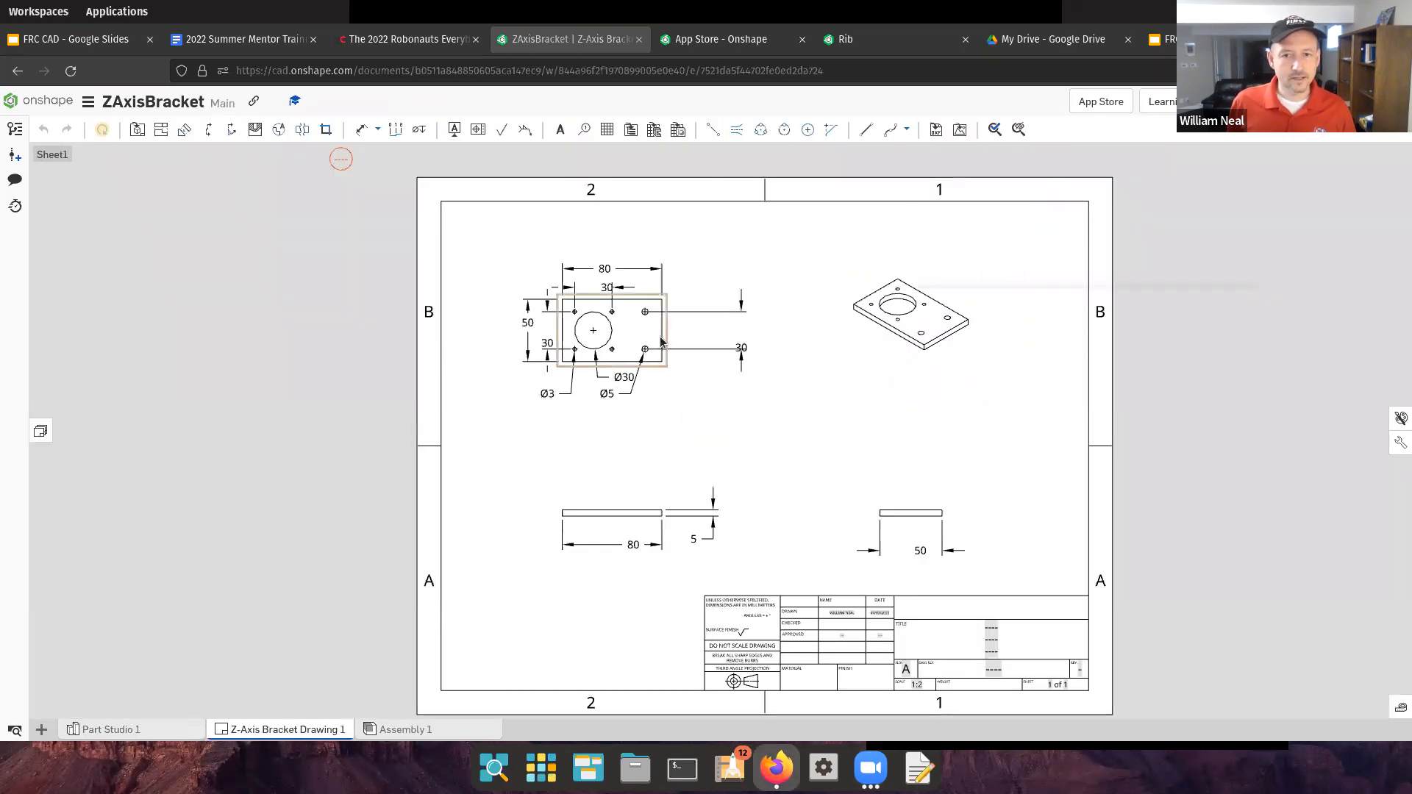
# Try a 1:3 scale on the bracket drawing's top view, and set that view's scale to 1:1
pyautogui.doubleClick(664, 337)
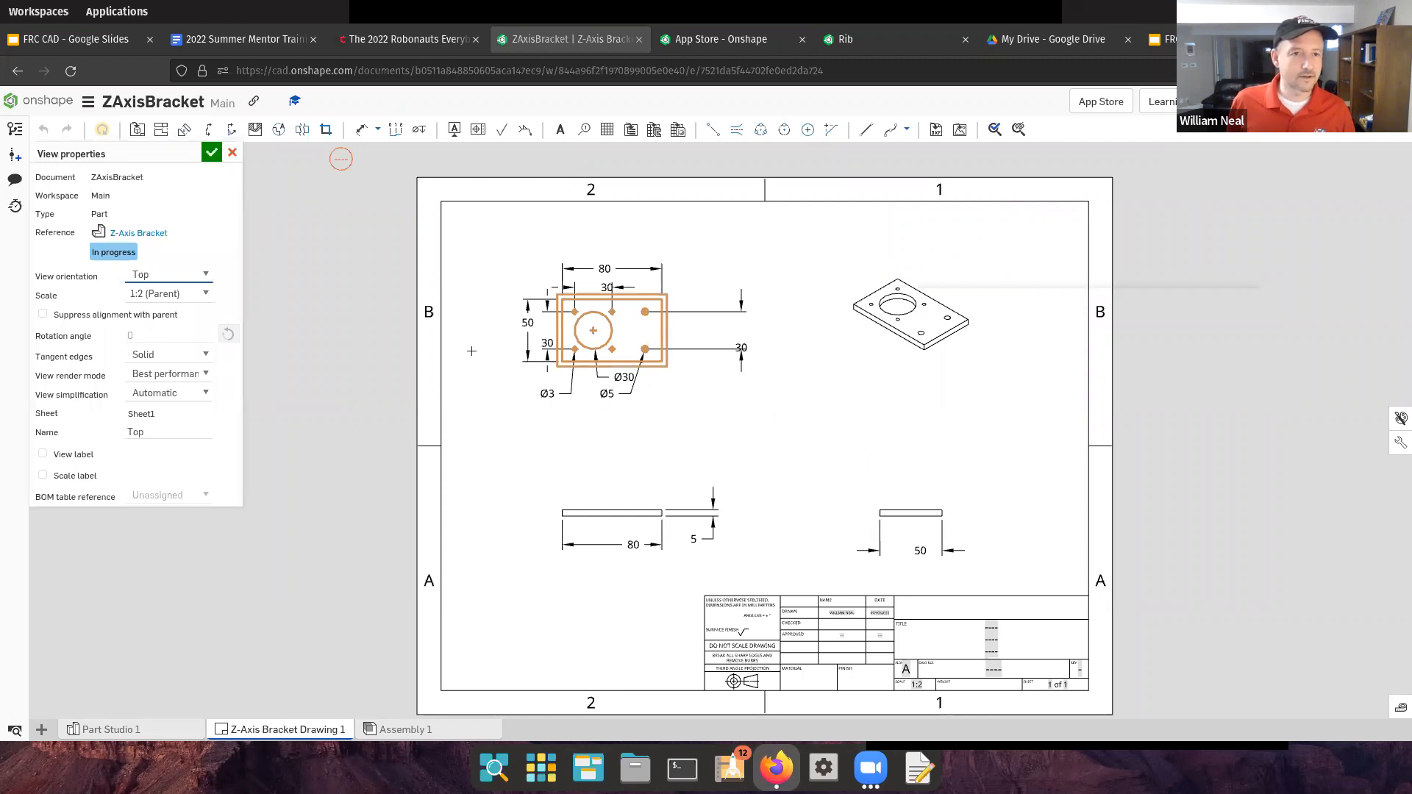
pyautogui.click(206, 293)
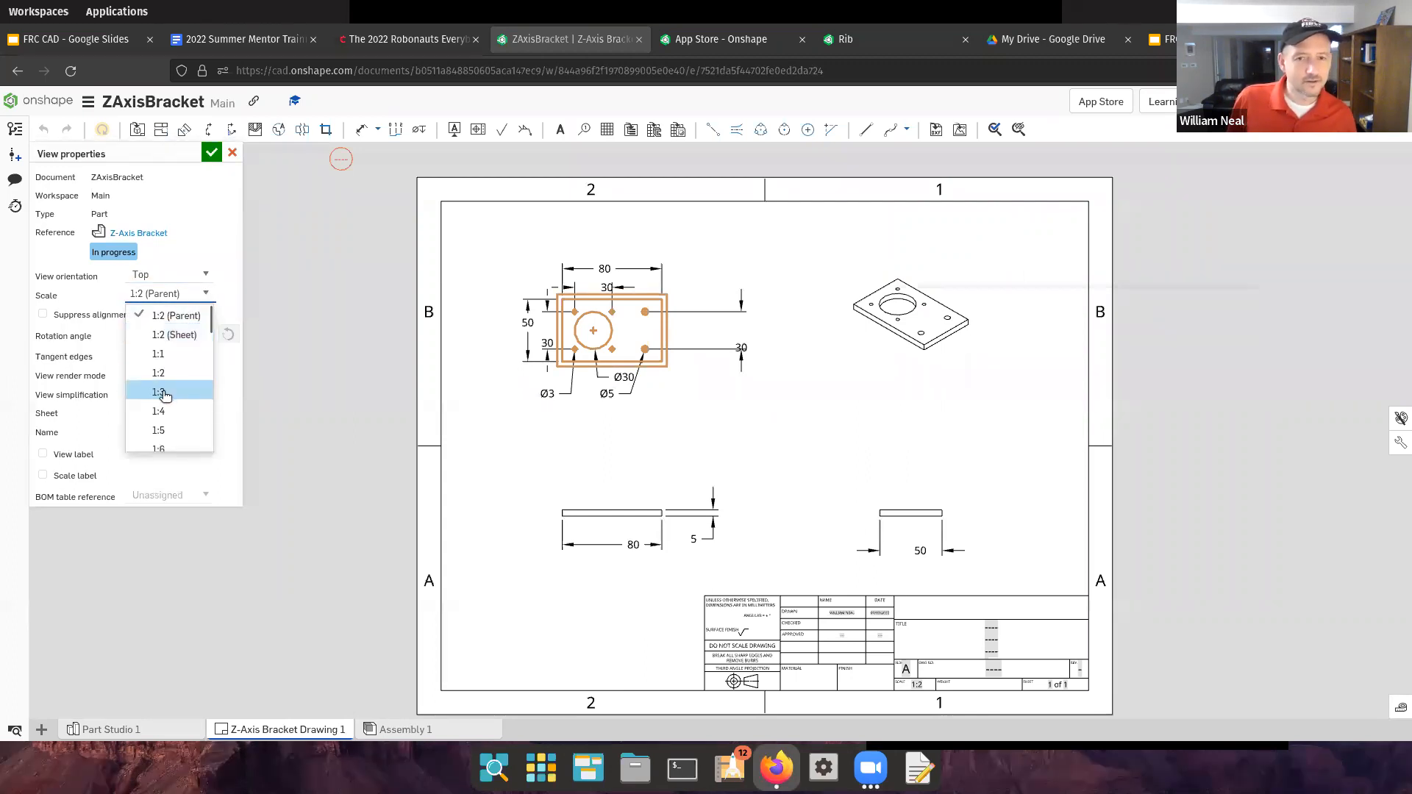
pyautogui.click(165, 395)
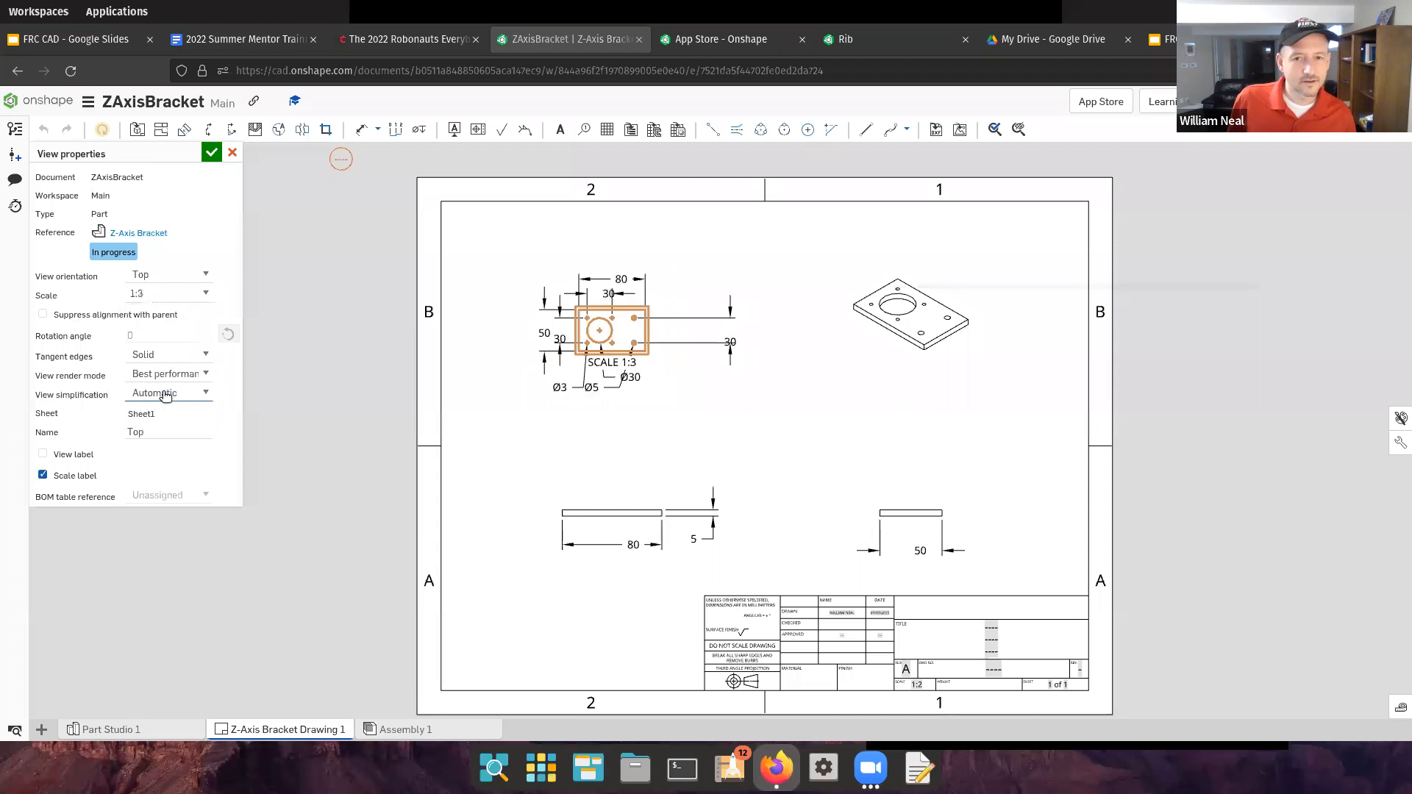
pyautogui.click(207, 294)
pyautogui.scroll(2, 184, 335)
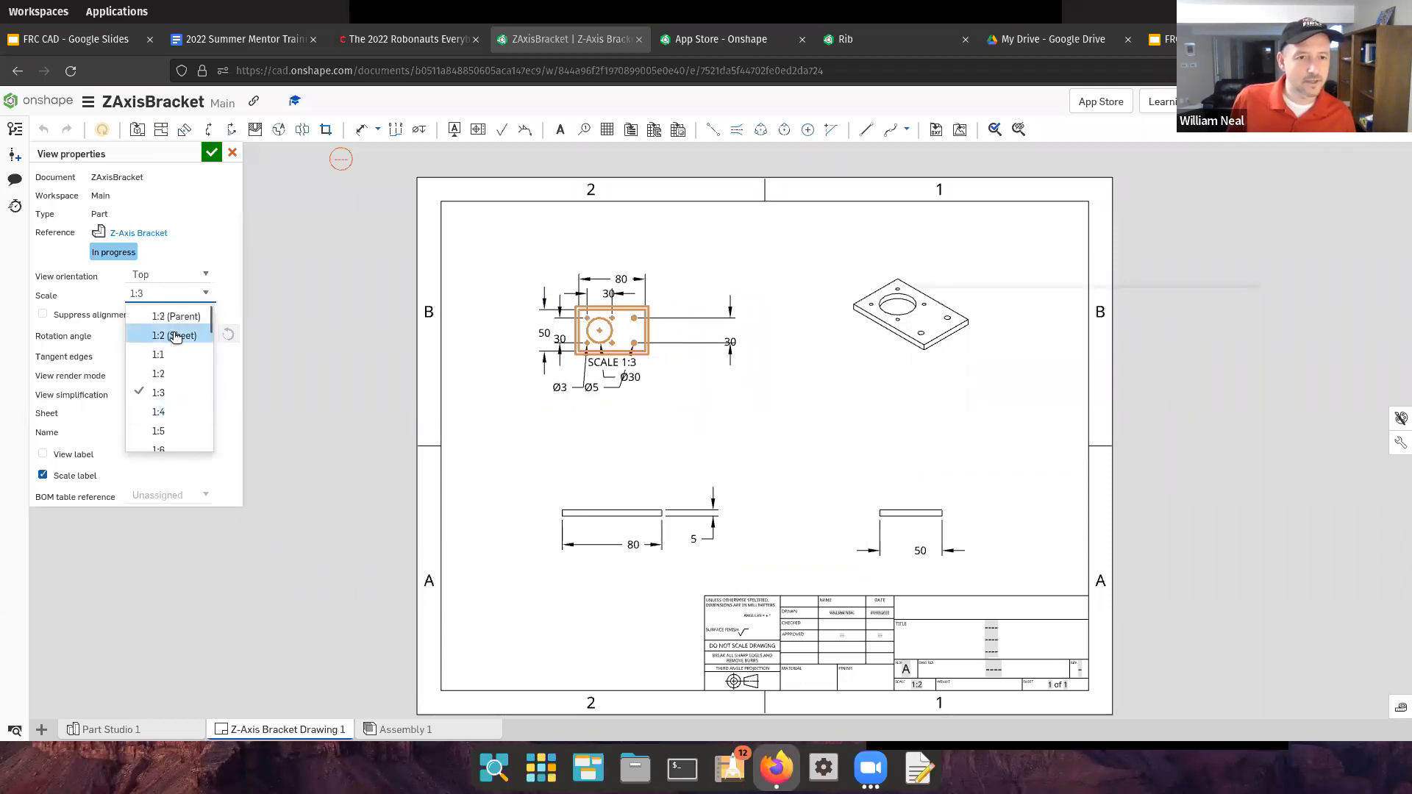
pyautogui.click(171, 358)
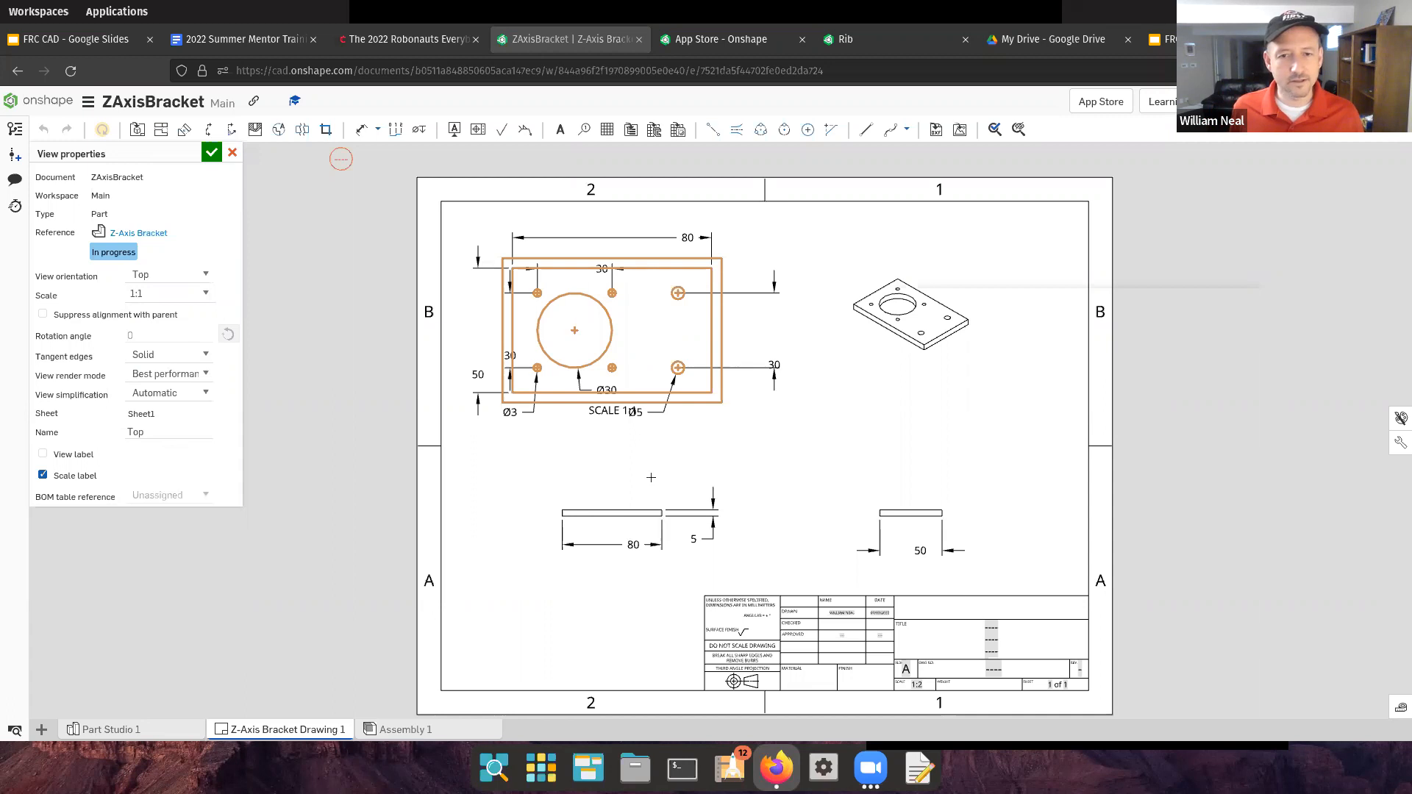
pyautogui.click(212, 153)
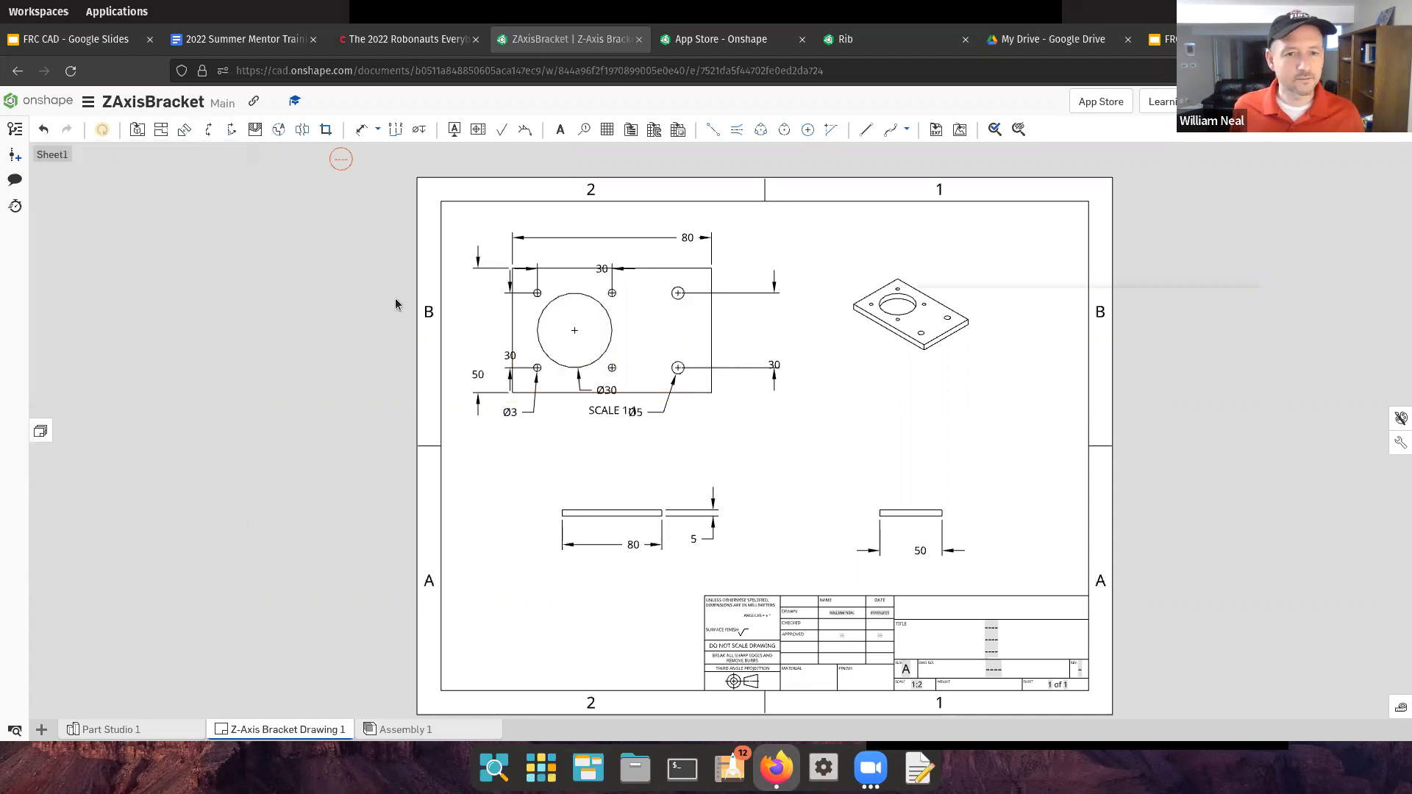
# Set the scale of the bracket drawing's front view to 1:1
pyautogui.doubleClick(605, 510)
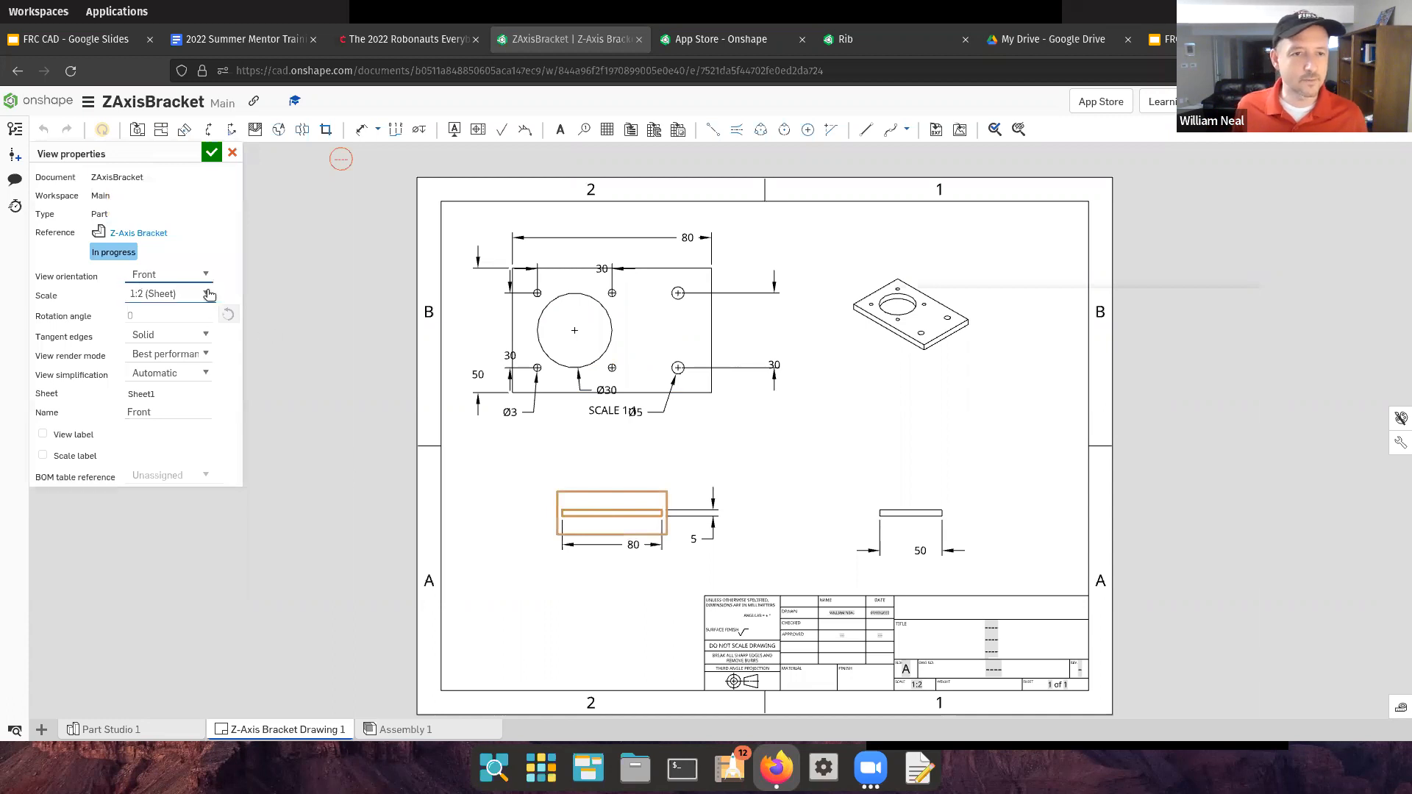
pyautogui.click(205, 294)
pyautogui.click(188, 336)
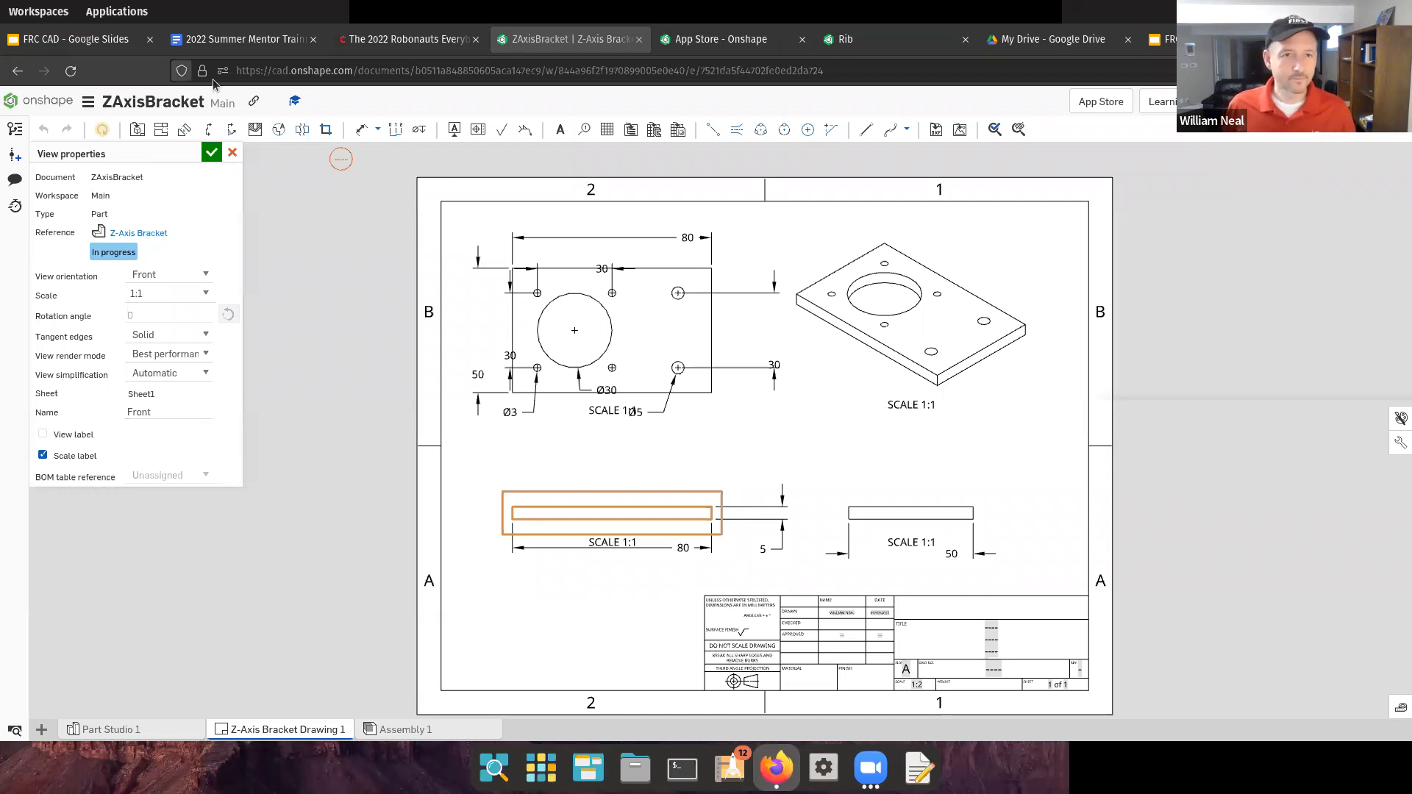
pyautogui.click(213, 154)
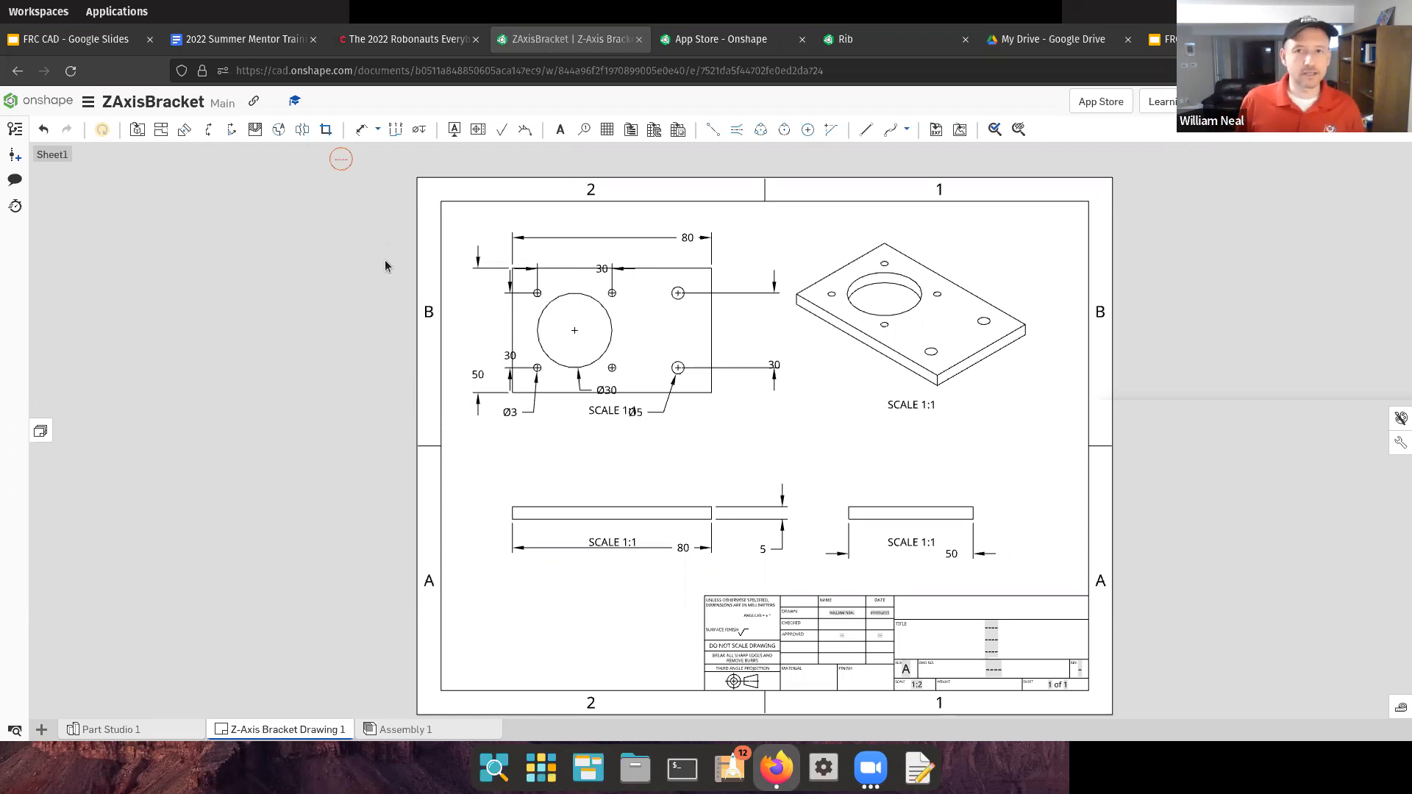
# Switch to the FRC CAD presentation in Google Slides, start the slideshow from the Assemblies slide and advance to the Retrospective slide
pyautogui.click(93, 44)
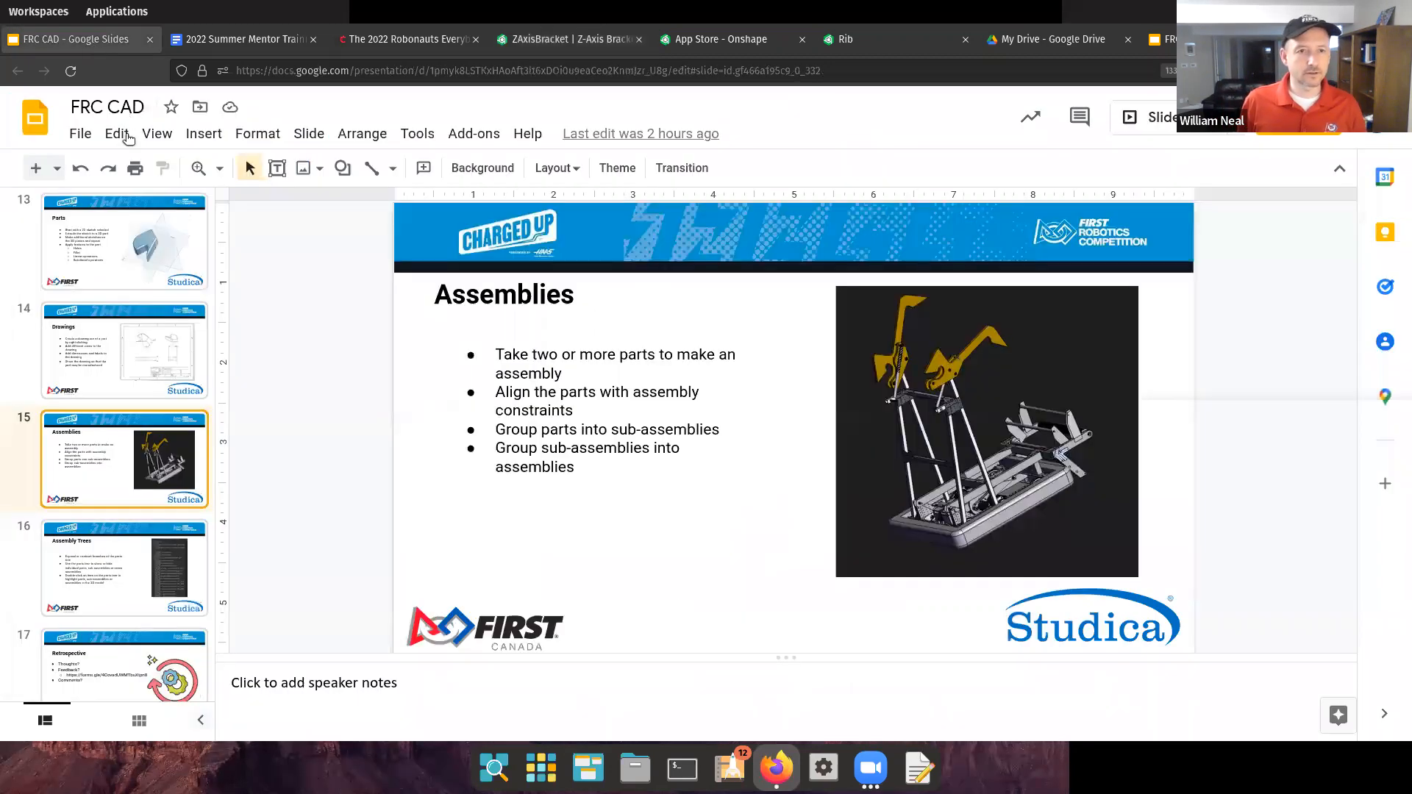
pyautogui.click(155, 134)
pyautogui.click(195, 168)
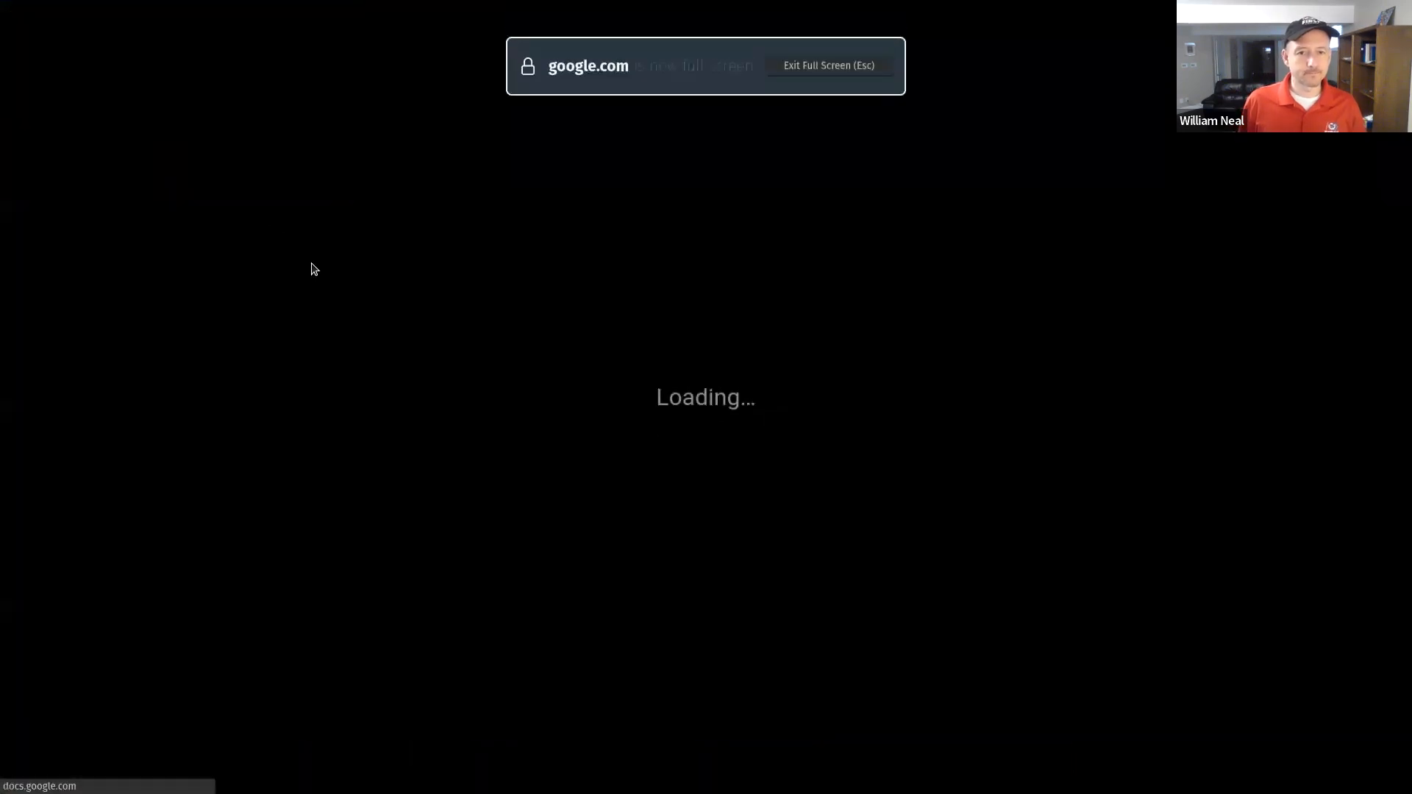
pyautogui.press('Right')
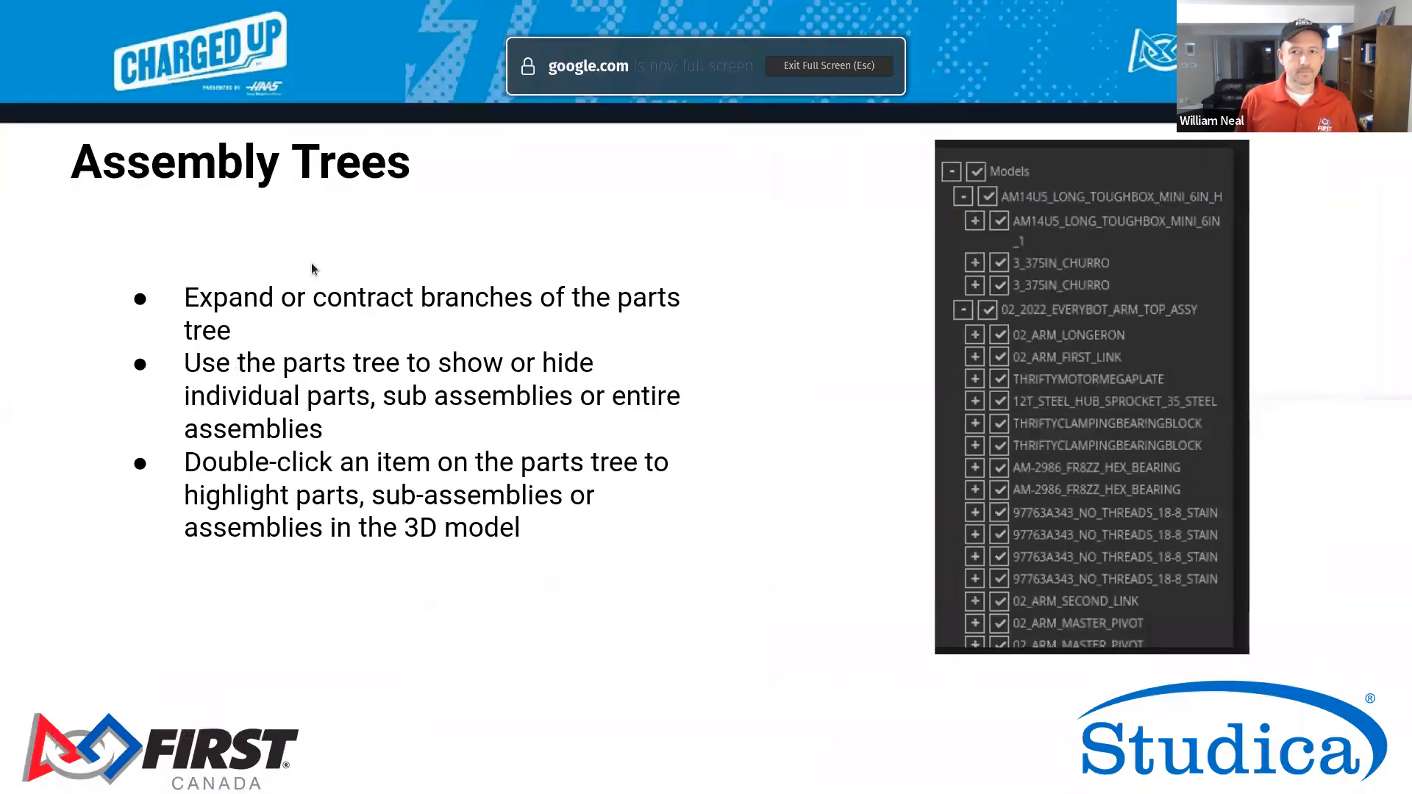
pyautogui.press('Right')
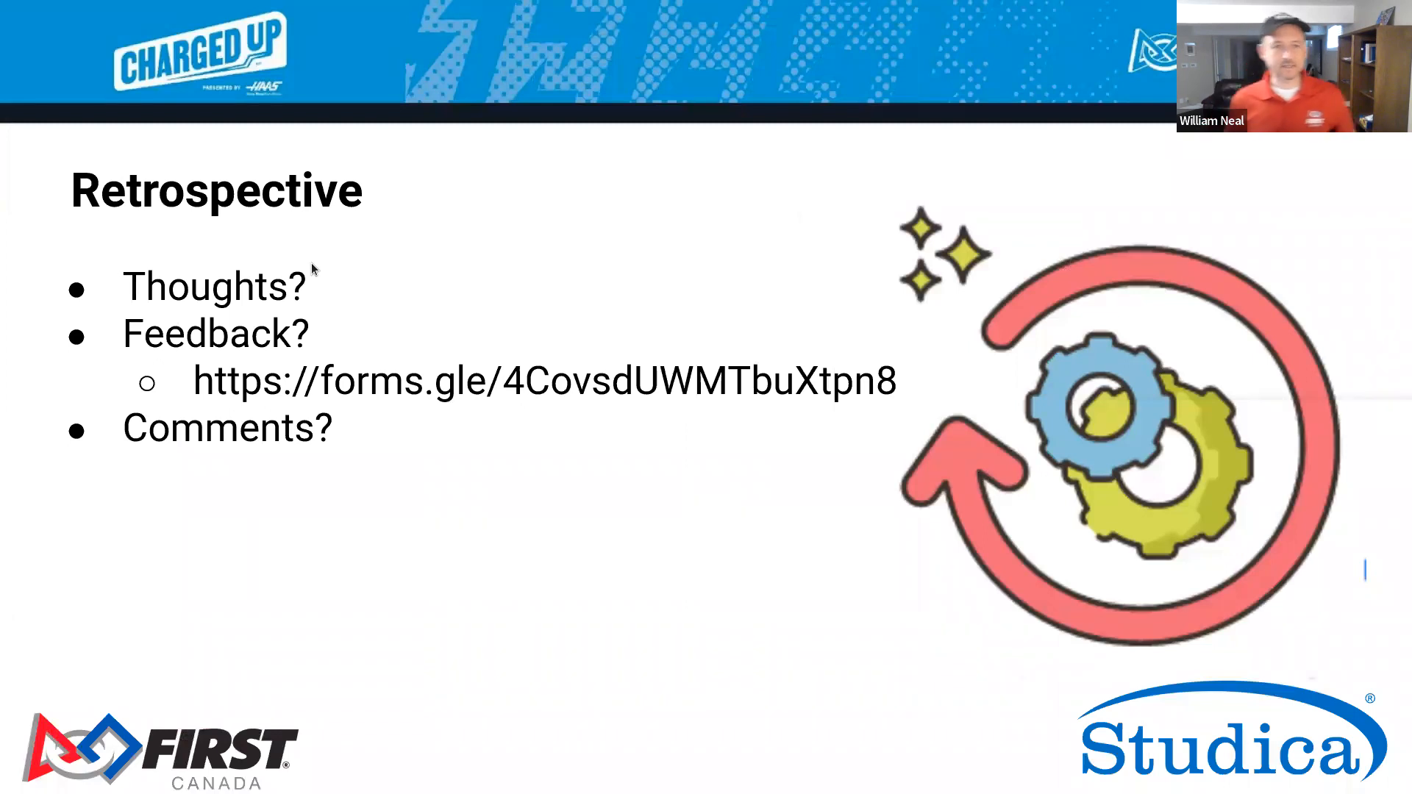